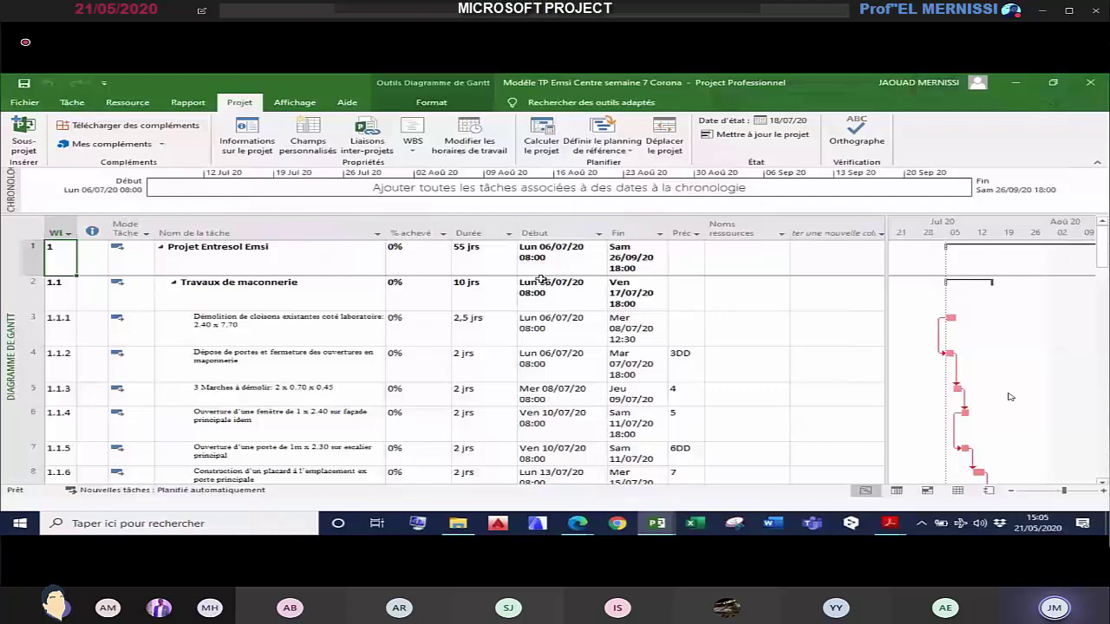
Step: Review the project information dates and calendar, and the Move Project options, keeping the current start date
click(540, 279)
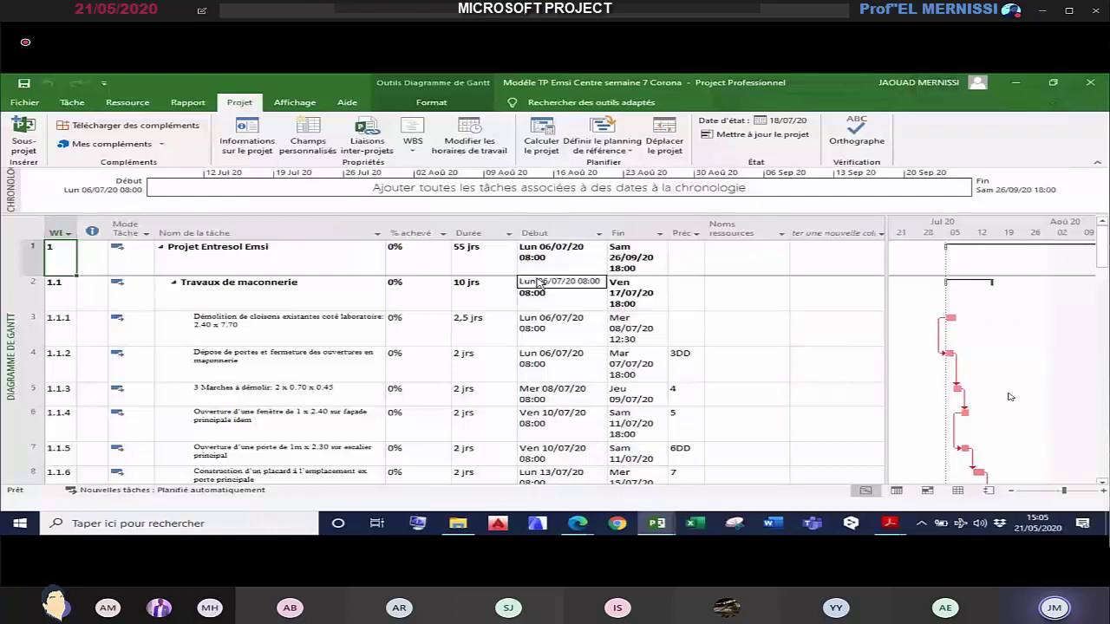
click(656, 289)
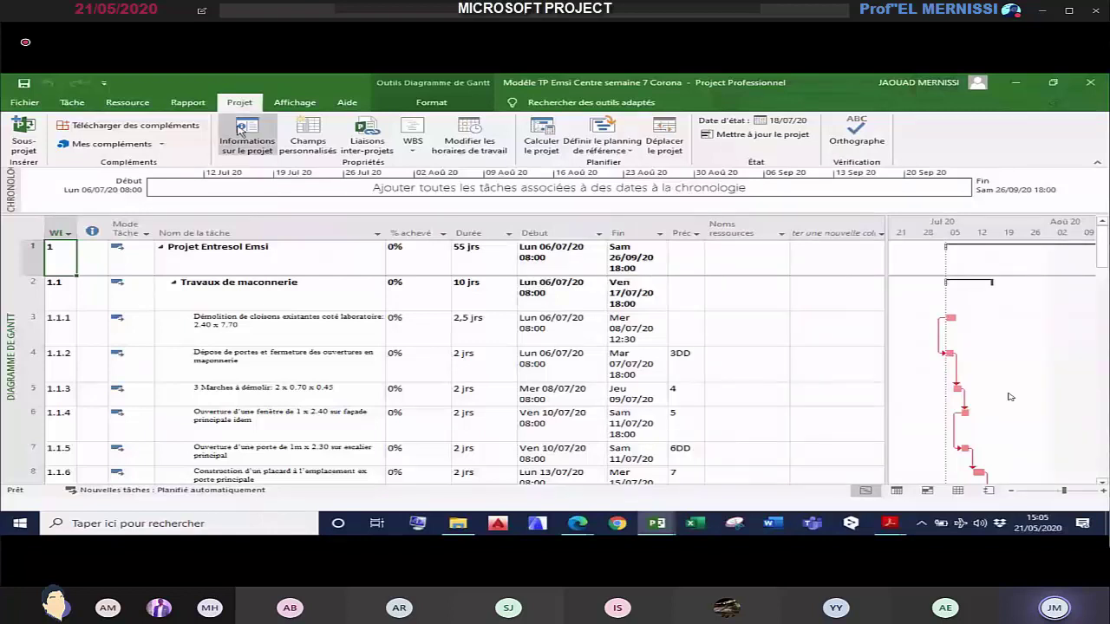
click(241, 129)
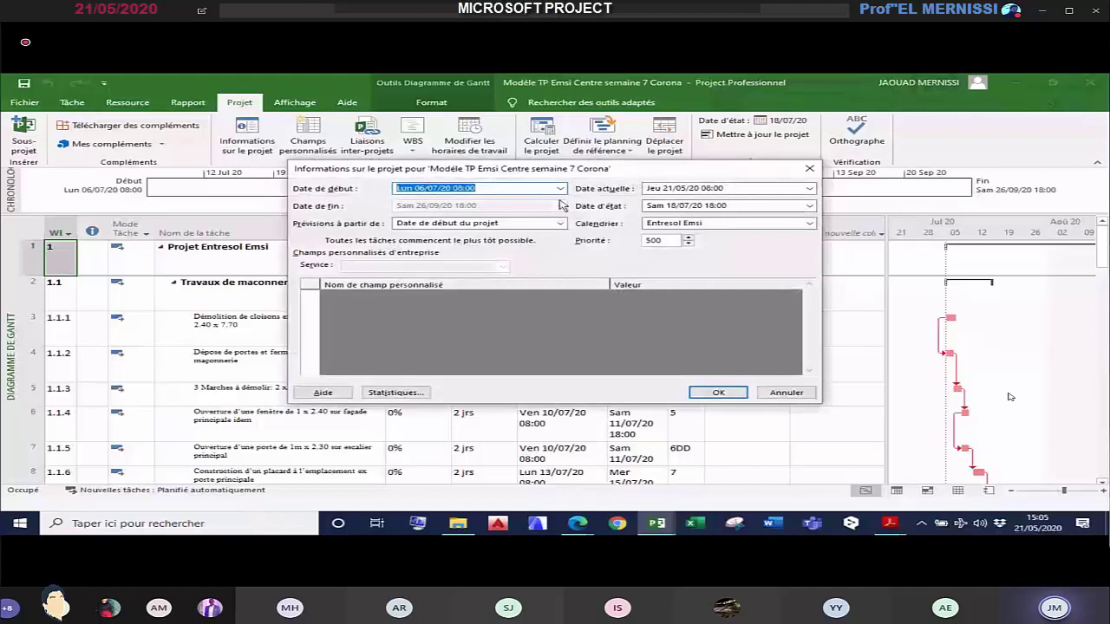
click(776, 395)
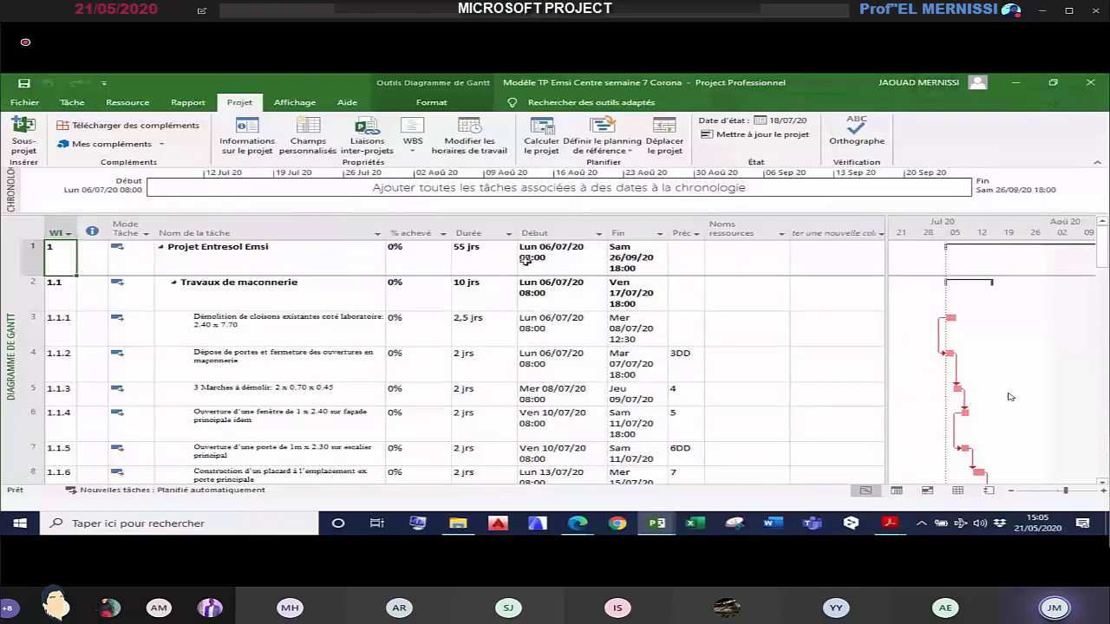
click(668, 139)
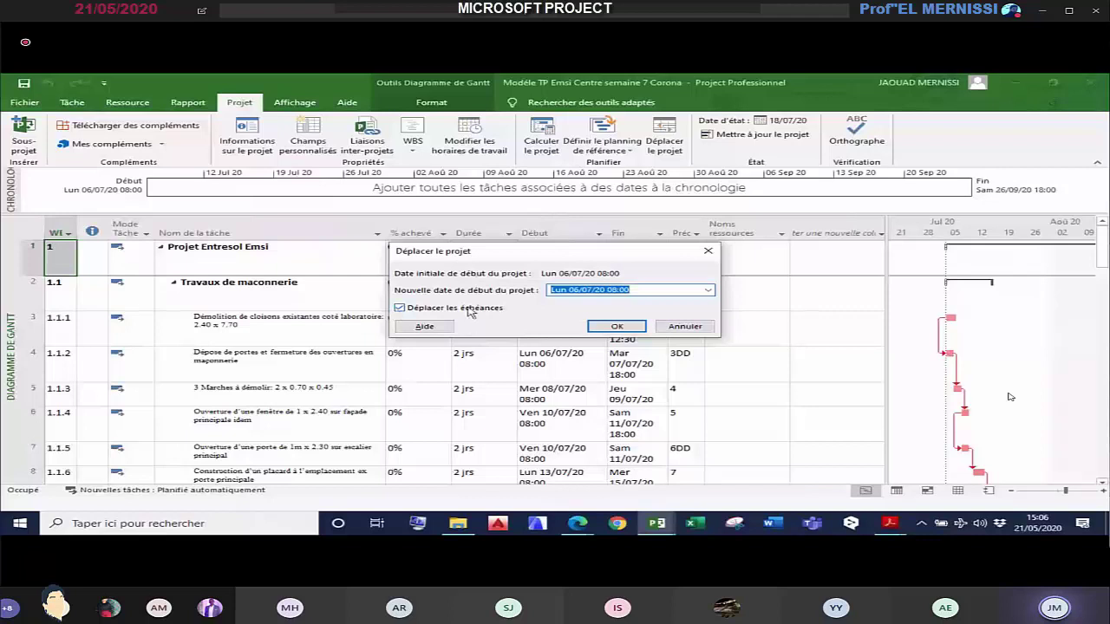
click(617, 327)
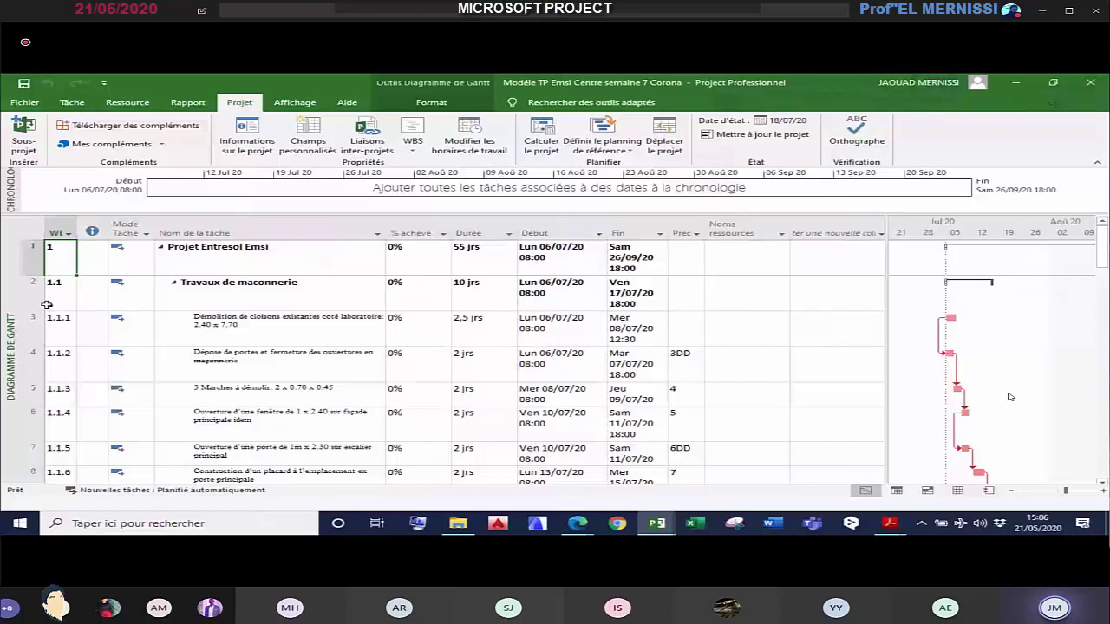
Step: Examine the deadline setting in the advanced task information of task 1.1.1 and close it without changes
double_click(45, 329)
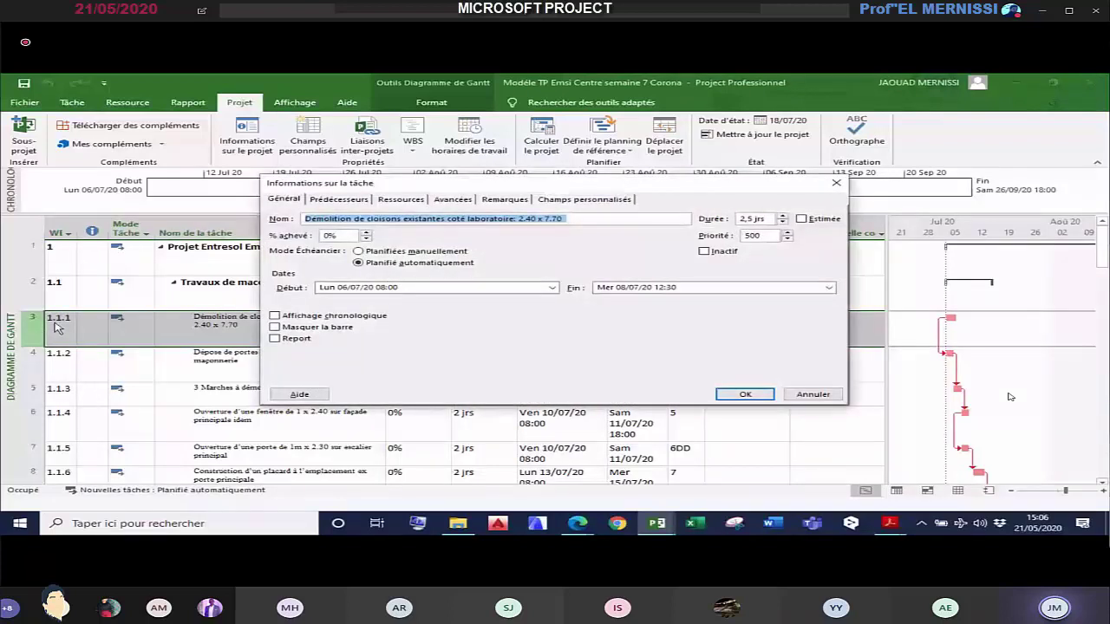
click(451, 199)
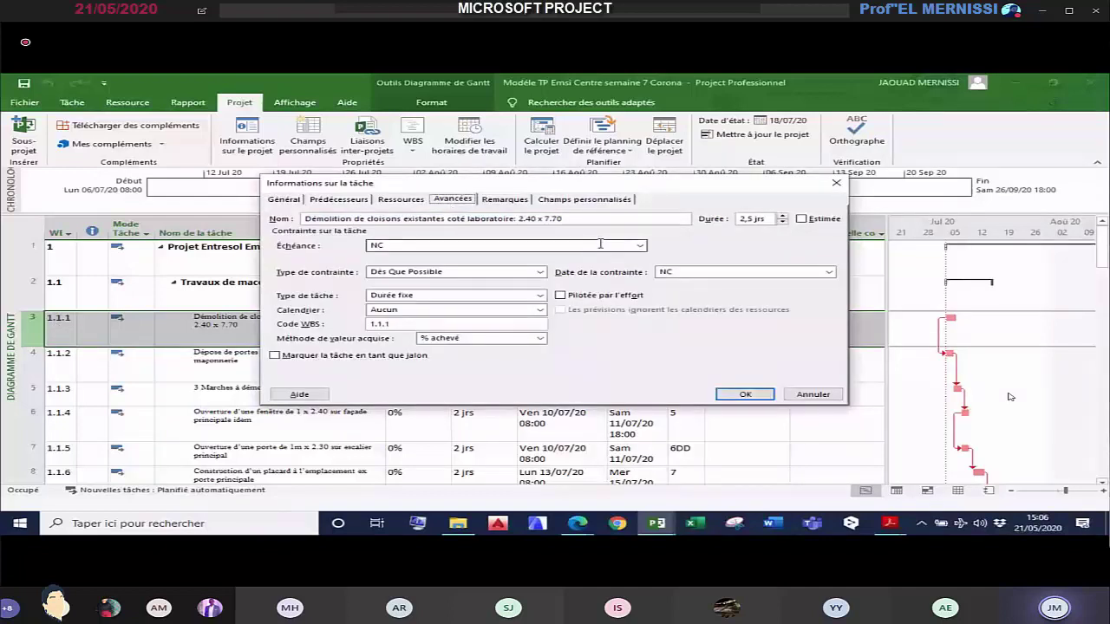
click(641, 246)
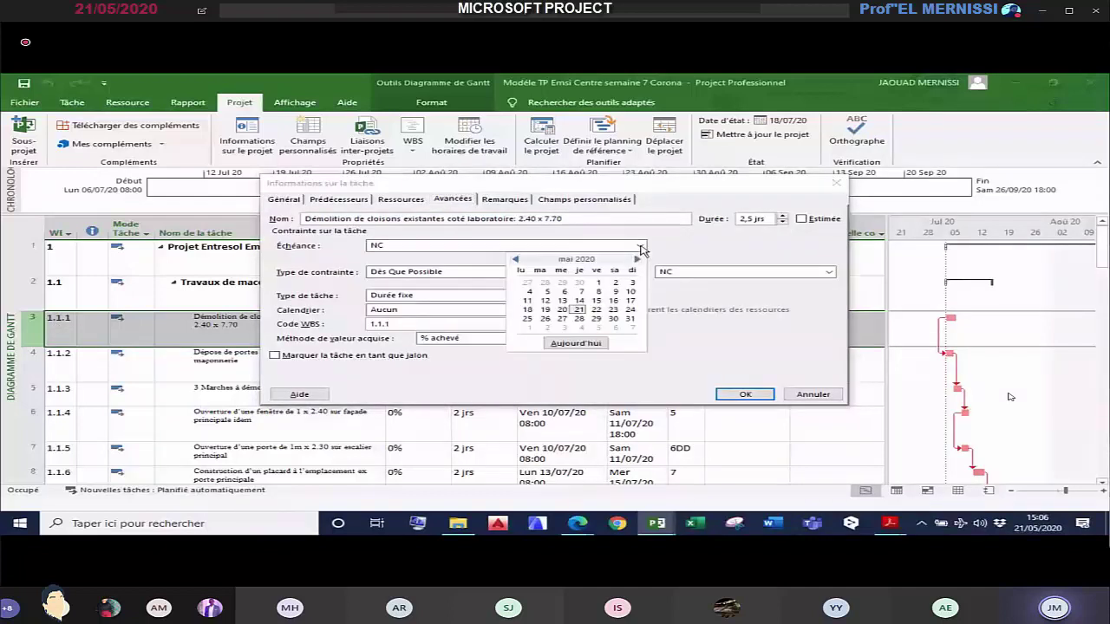
click(808, 401)
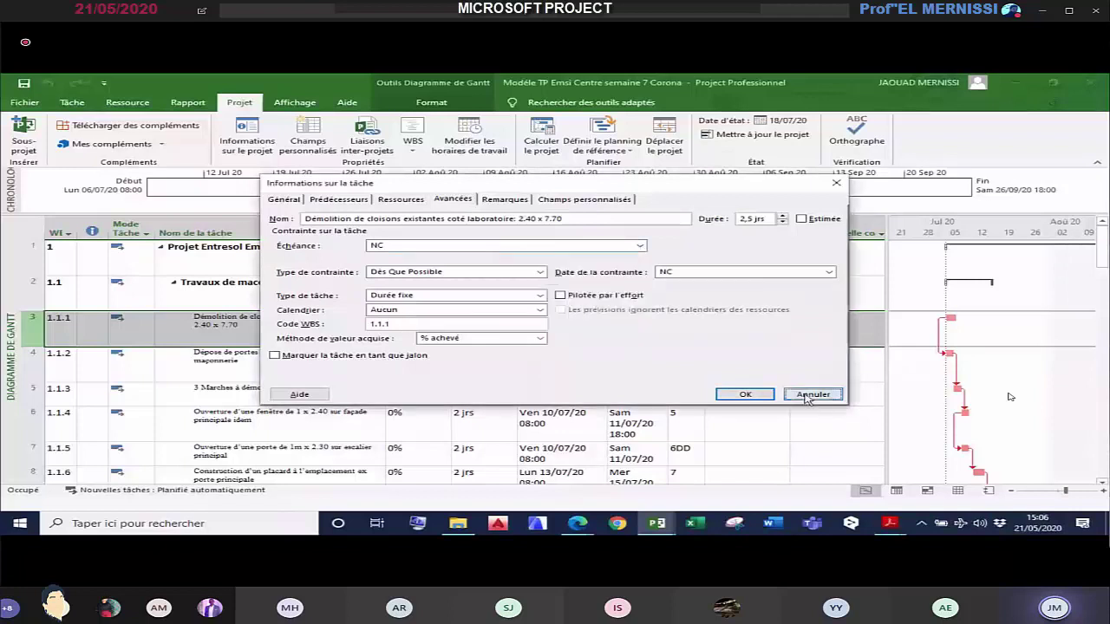
click(808, 397)
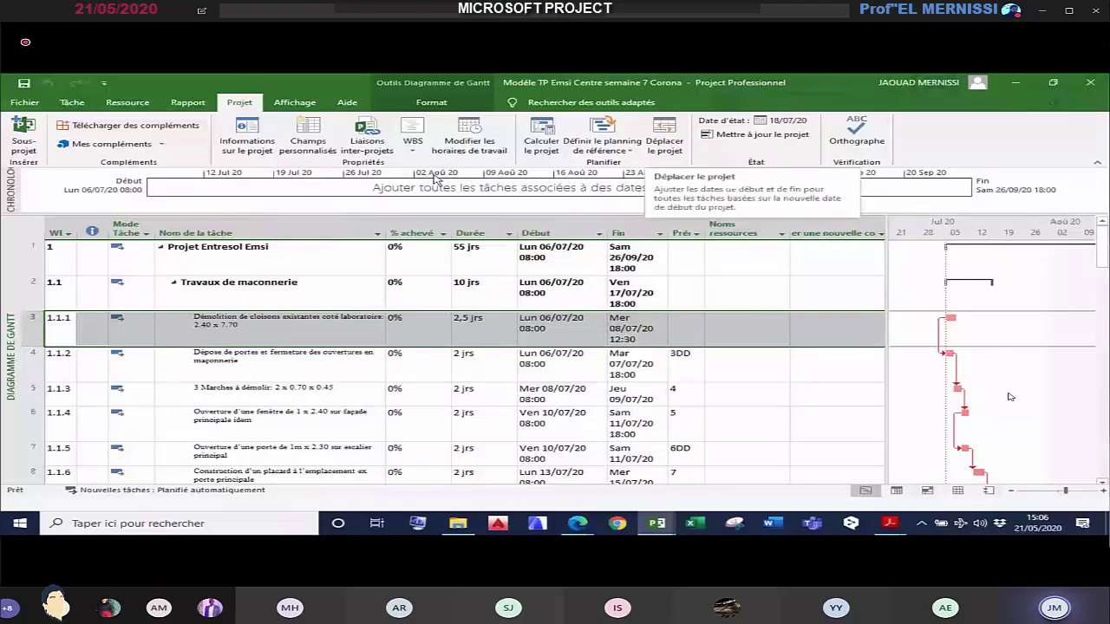
Step: Move the project to a new start date of Monday 18/05/20, shifting the deadlines as well
click(267, 141)
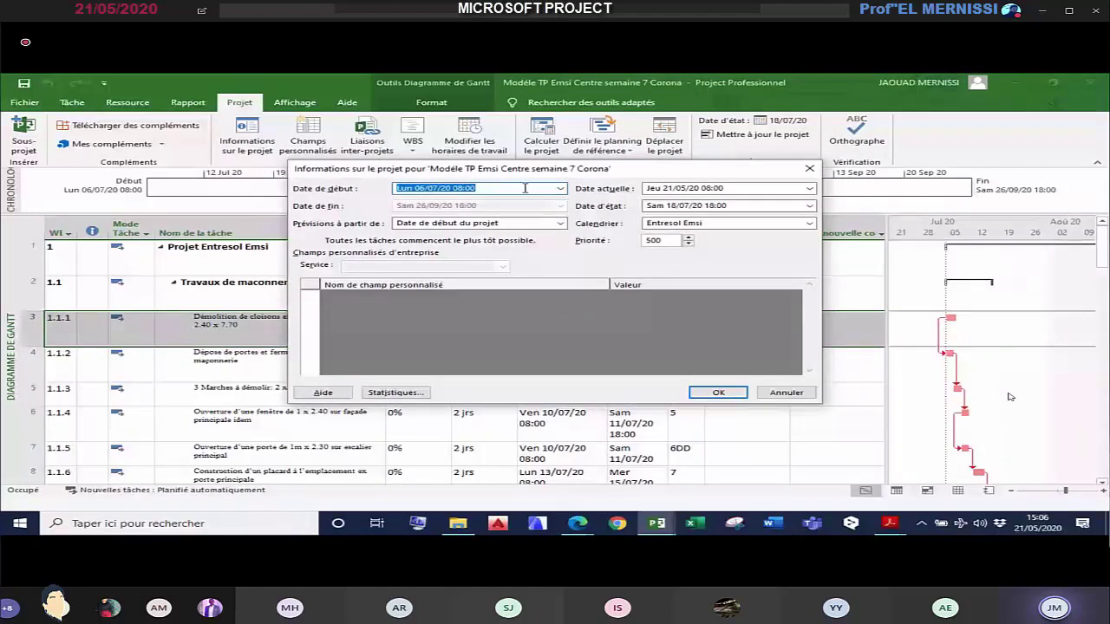
click(785, 392)
click(664, 141)
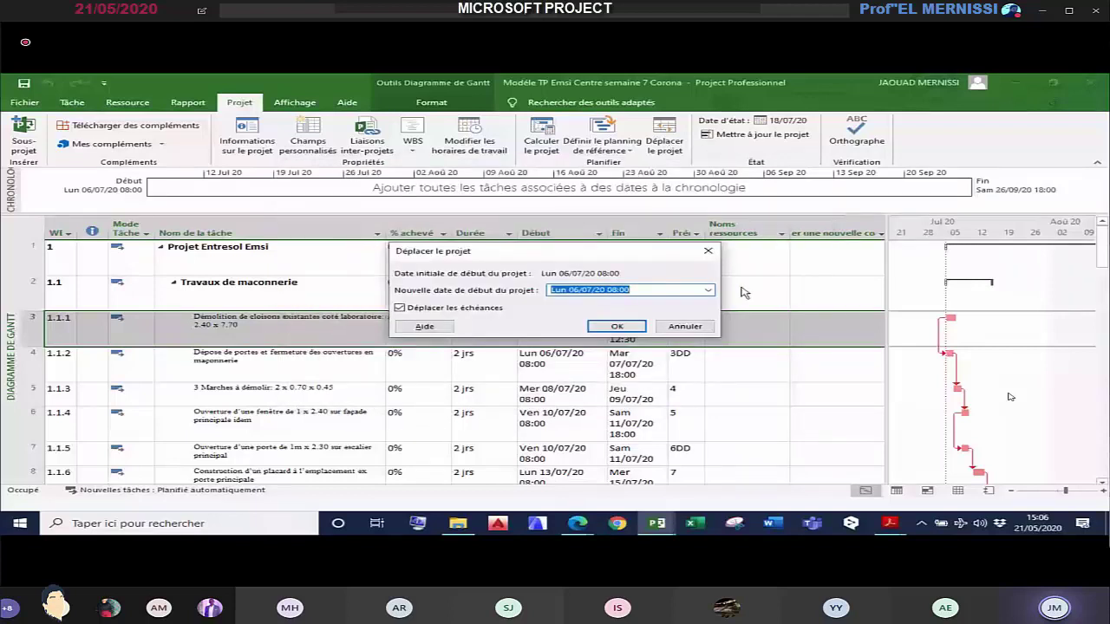
click(708, 290)
click(583, 303)
click(583, 303)
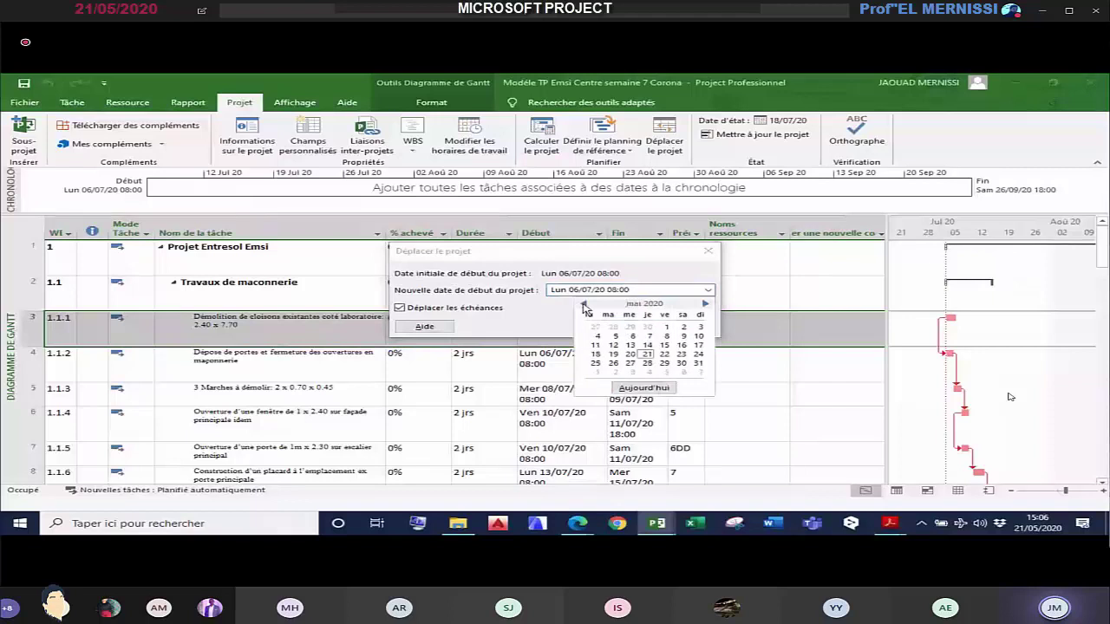
click(596, 355)
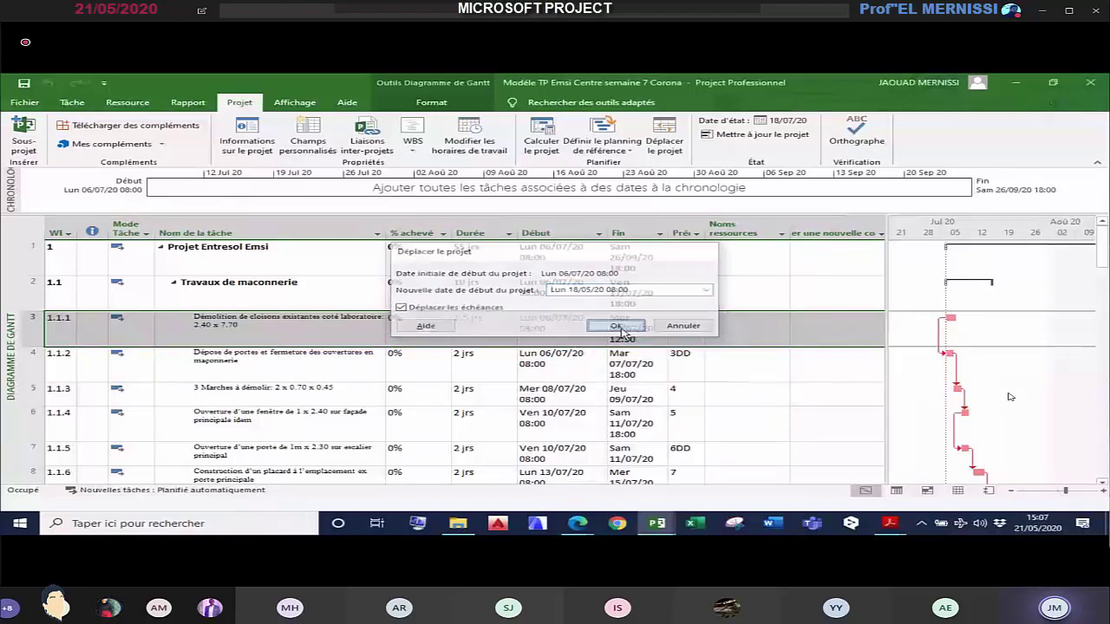
click(617, 326)
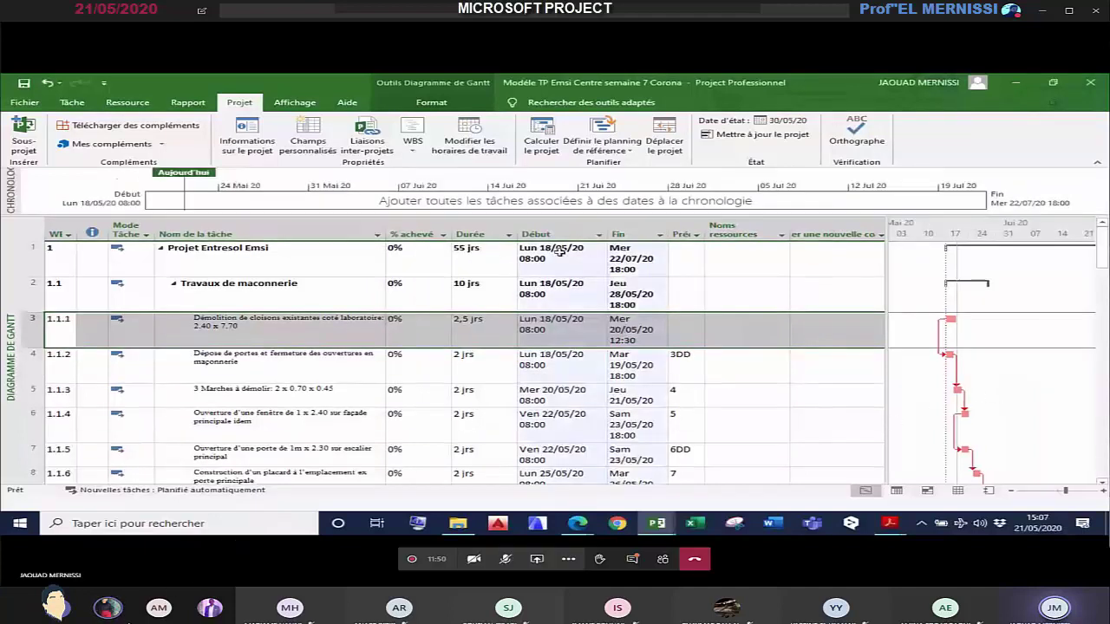
Step: Mute one participant's microphone from the Teams meeting's participant list and close the list
click(661, 559)
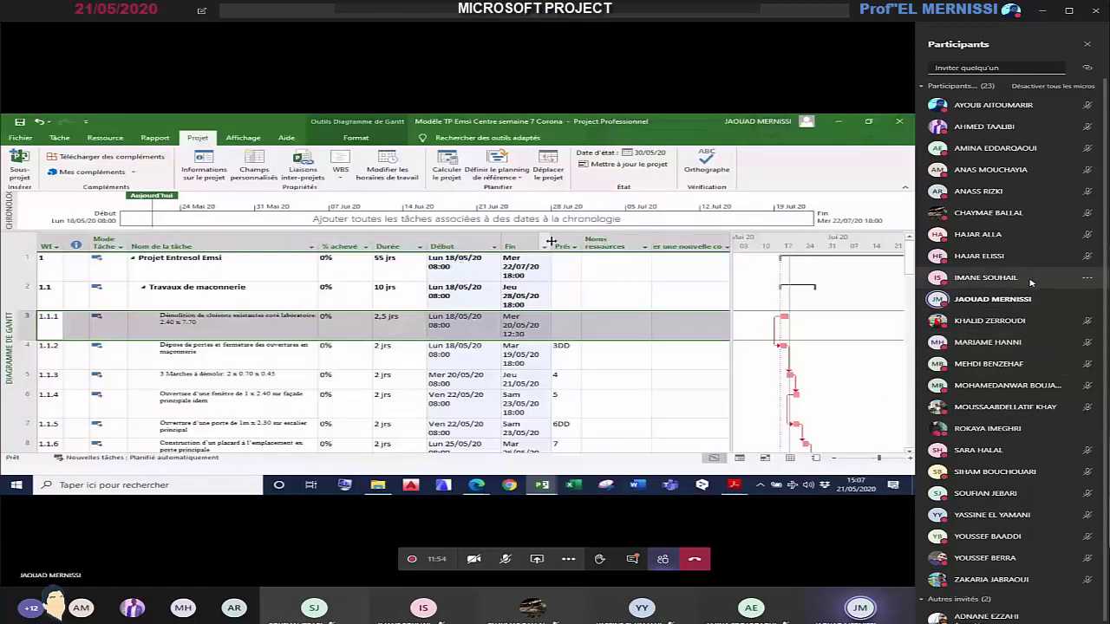
click(1086, 450)
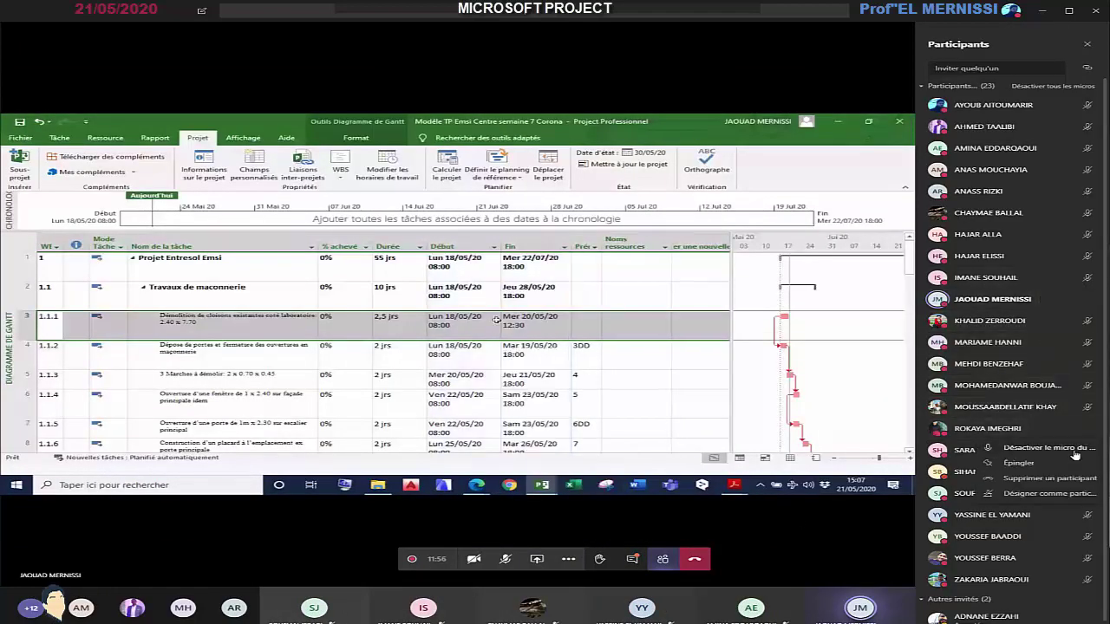
click(1048, 451)
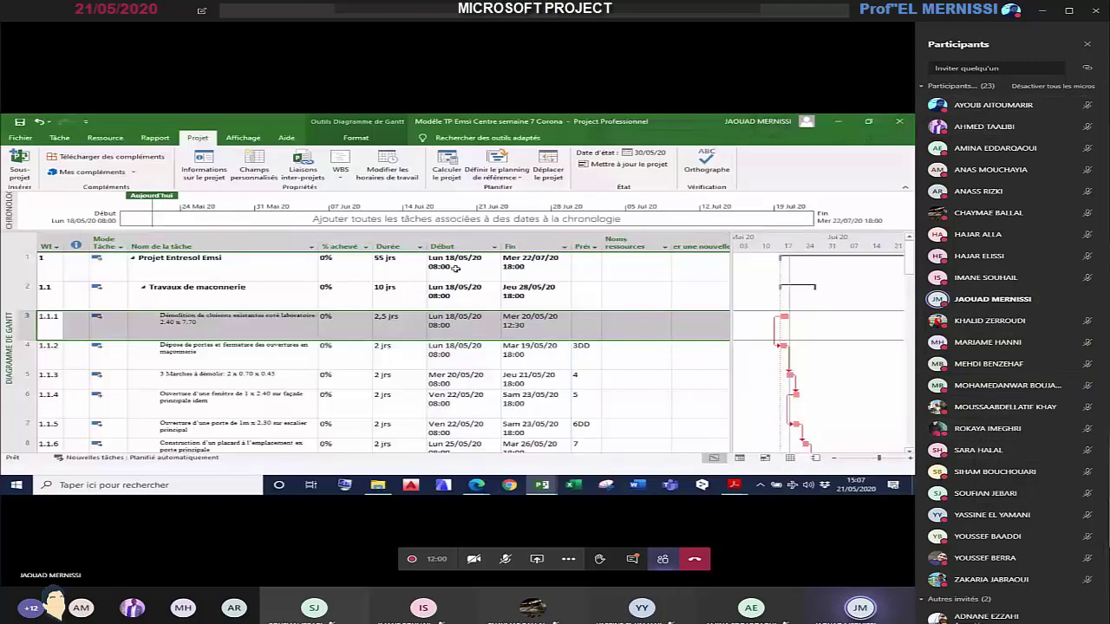
click(1086, 46)
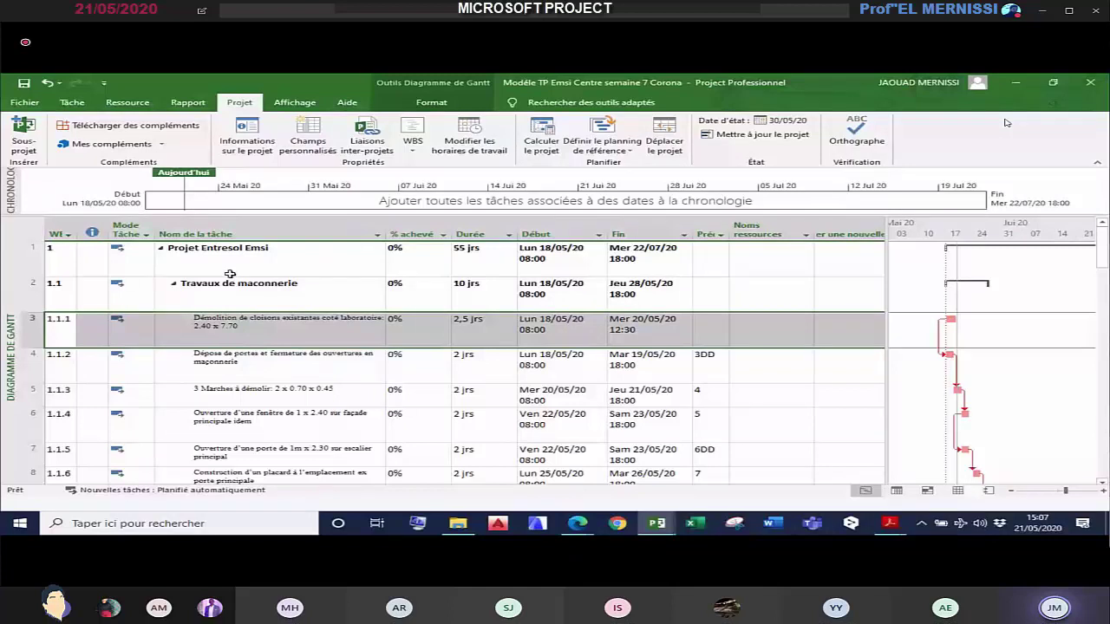
Step: Review the durations of the individual tasks under Travaux de maconnerie
click(677, 425)
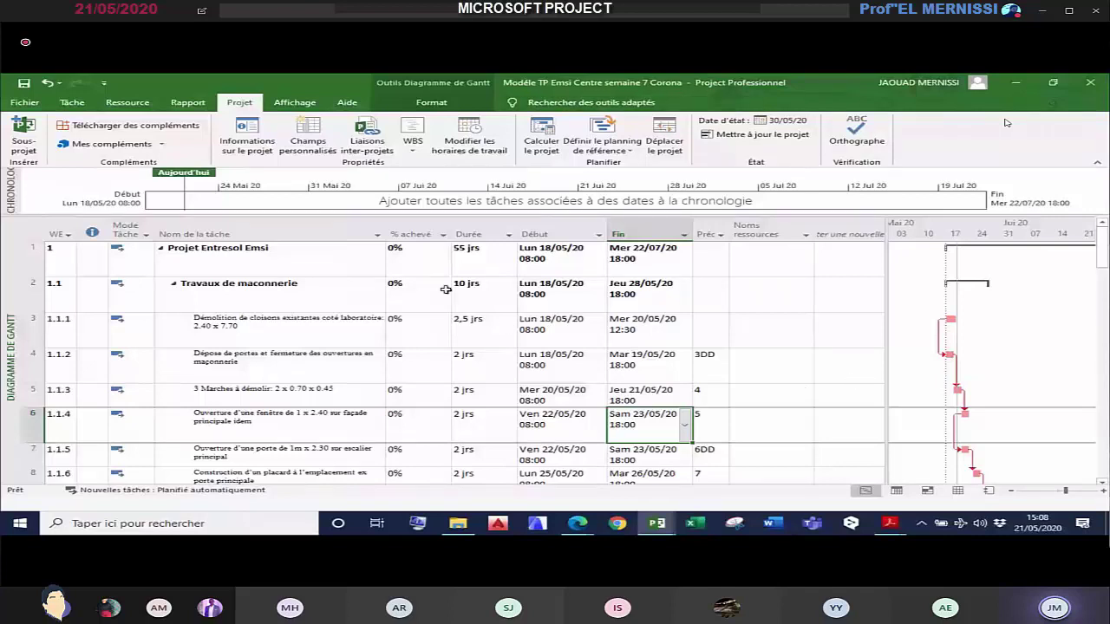
click(480, 361)
click(478, 395)
click(477, 418)
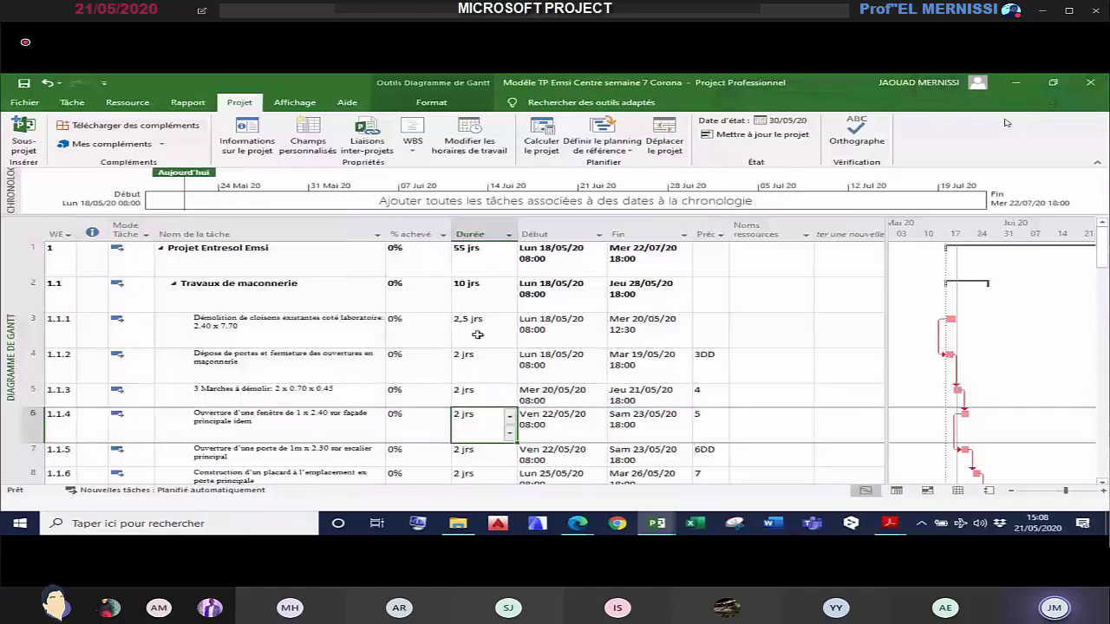
click(475, 330)
click(477, 364)
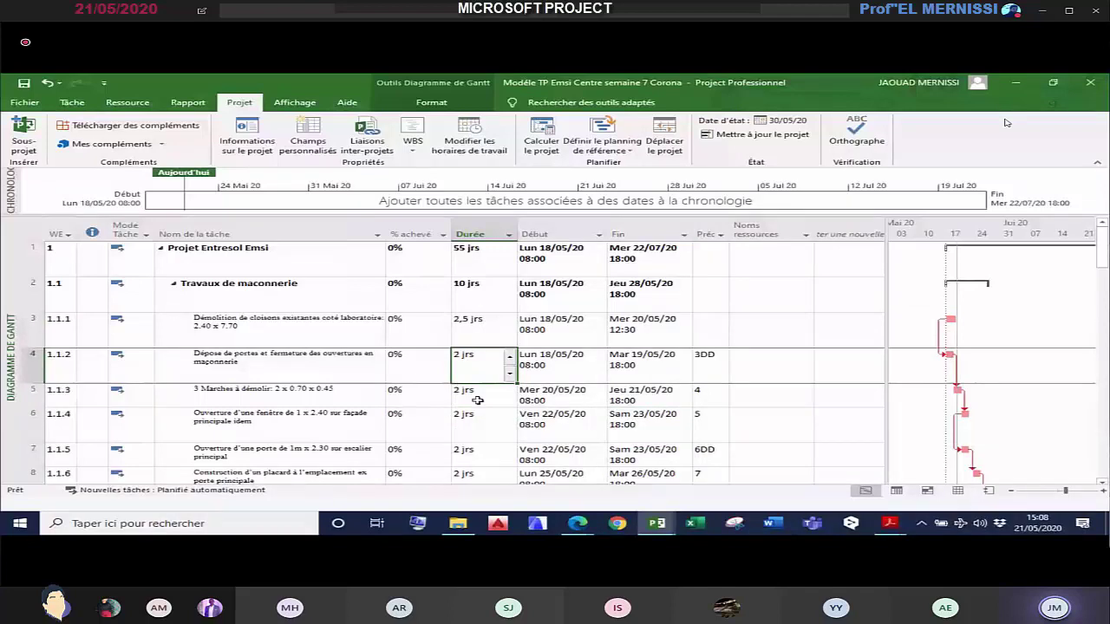
key(Down)
key(Down)
key(Down)
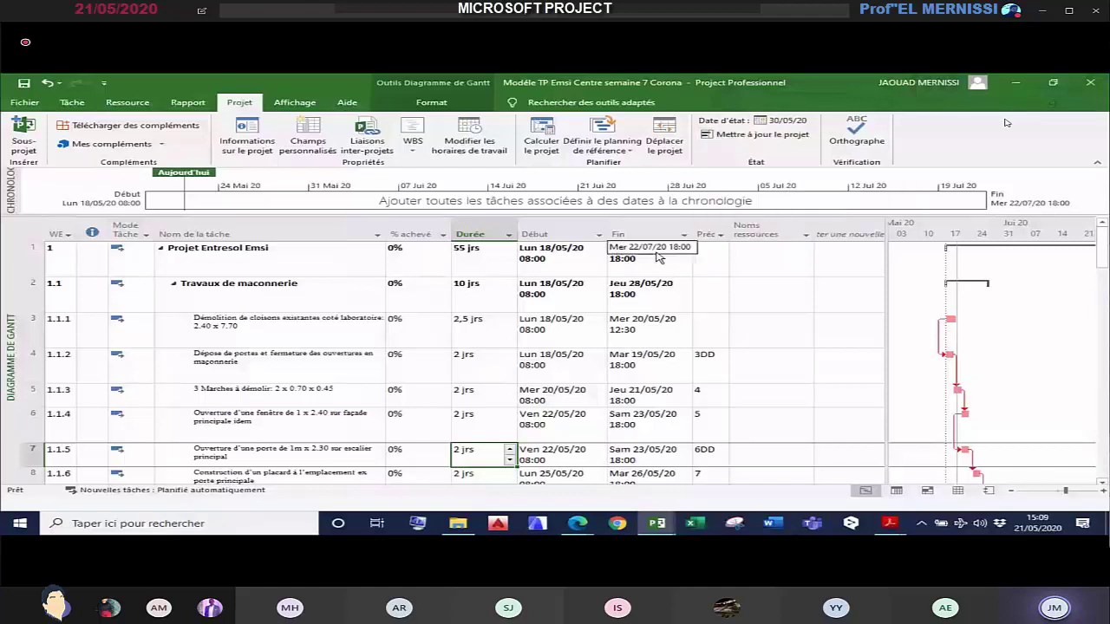
Step: Set the project status date to Tuesday 30/06/20 and update the project's task progress
click(780, 122)
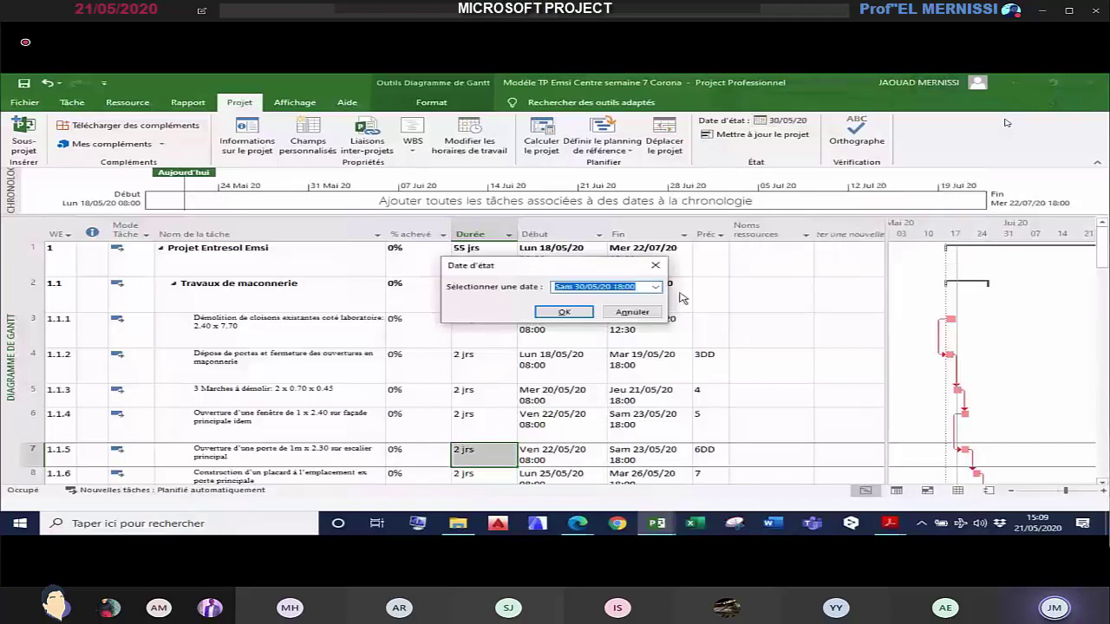
click(656, 287)
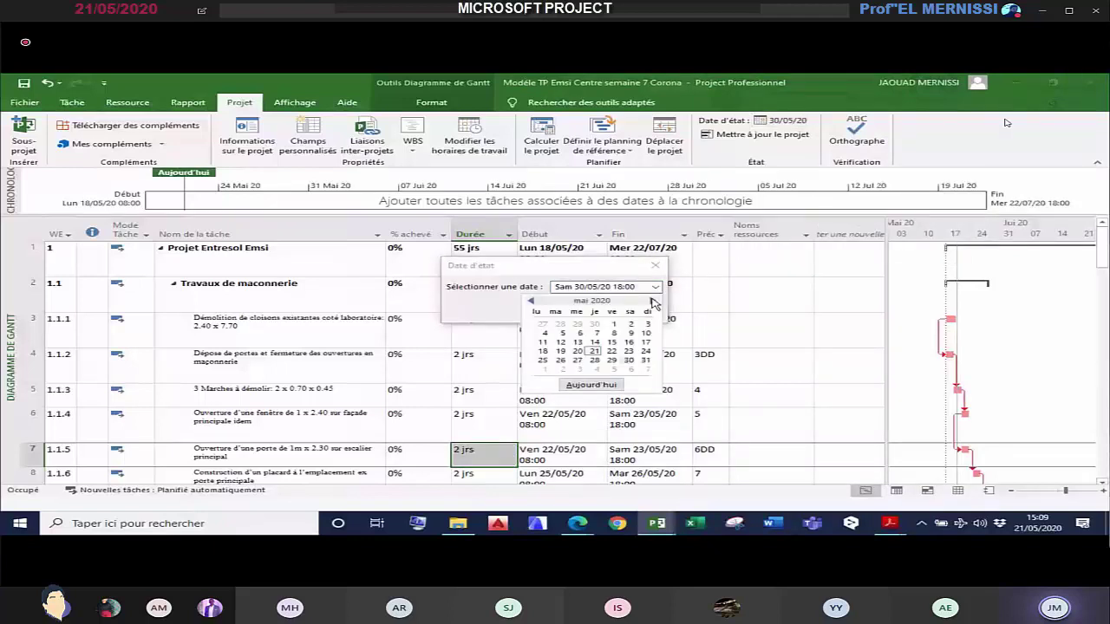
click(653, 301)
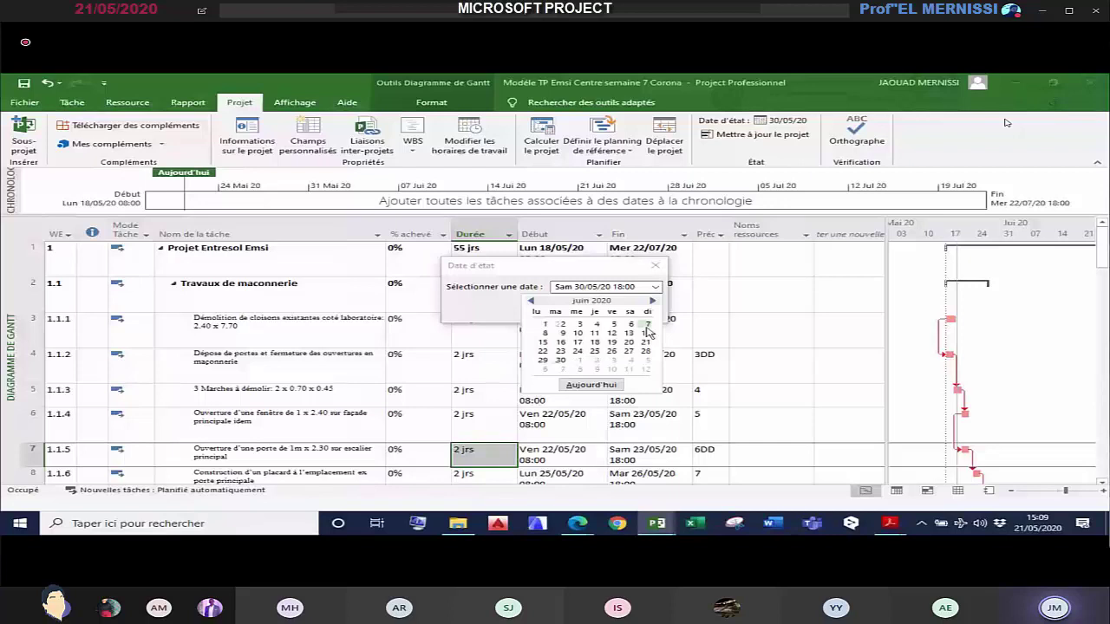
click(560, 360)
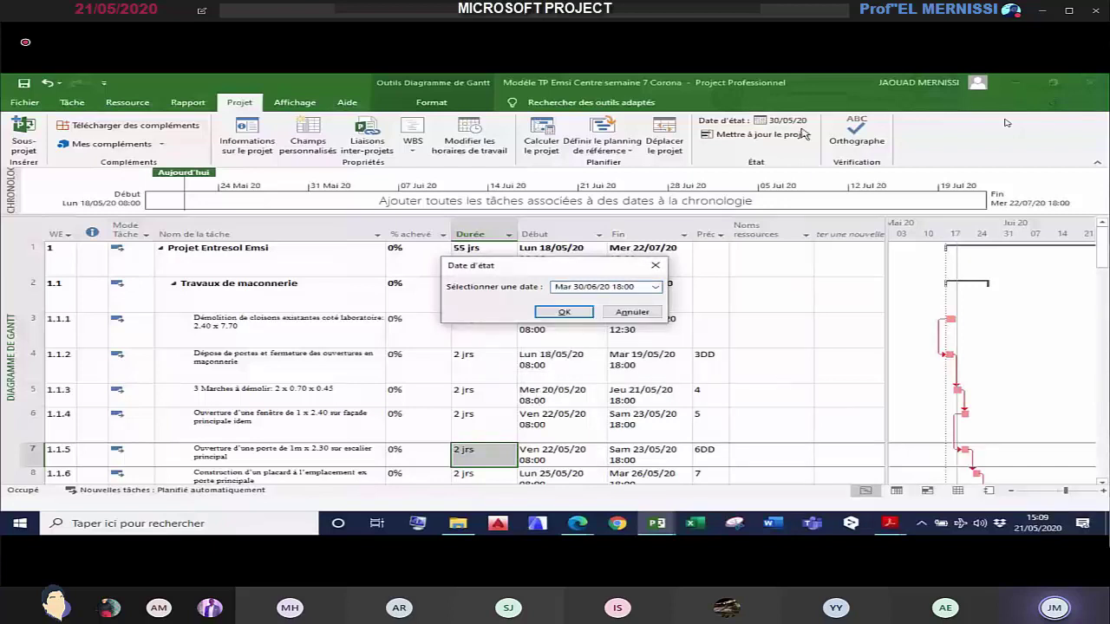
click(564, 314)
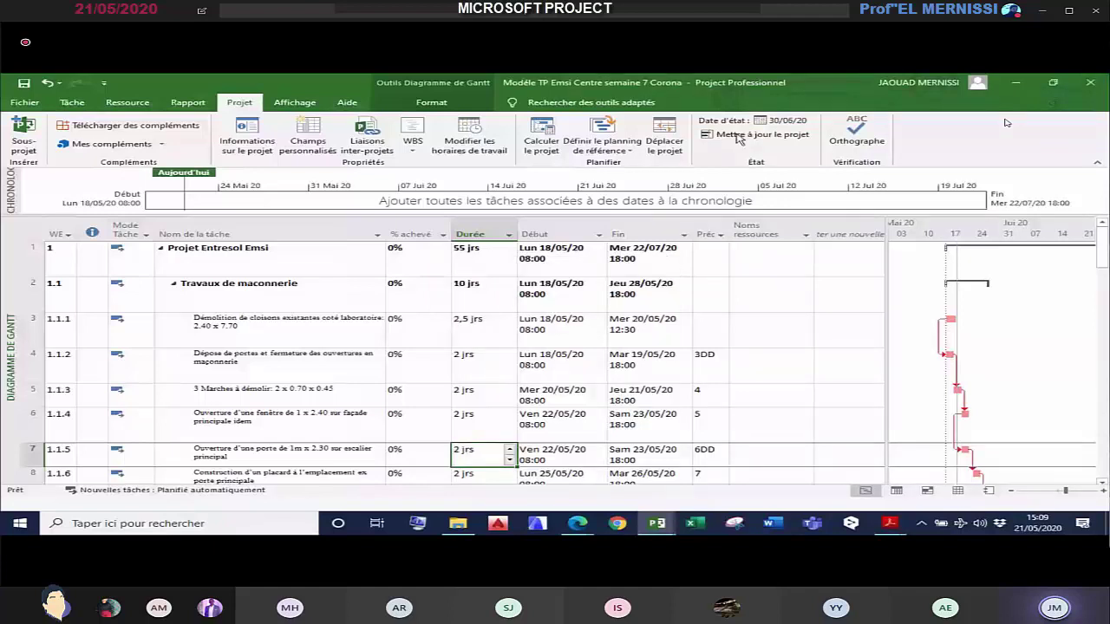
click(738, 139)
click(666, 333)
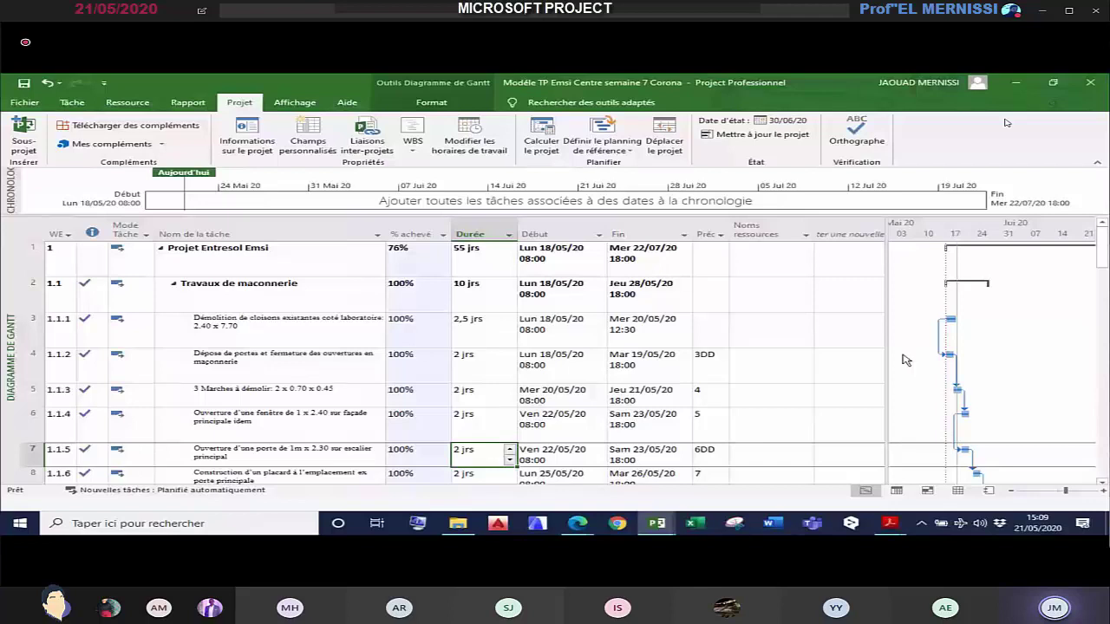
Step: Review the completion percentages of the project's tasks, from Travaux de maconnerie down to Travaux Aluminium
drag(887, 359, 921, 360)
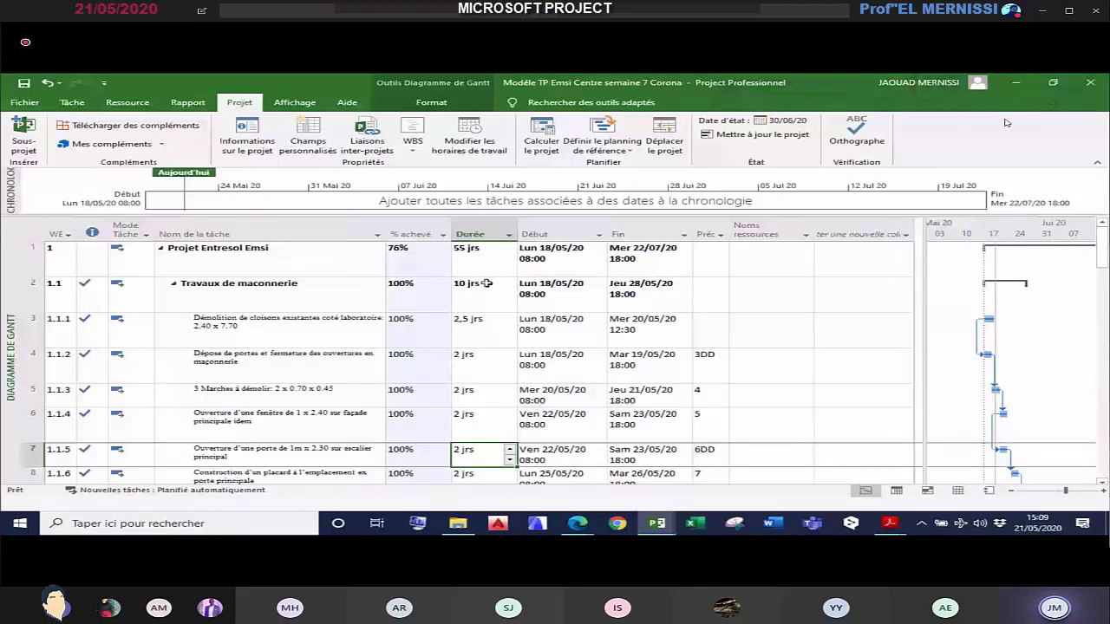
click(473, 327)
click(299, 334)
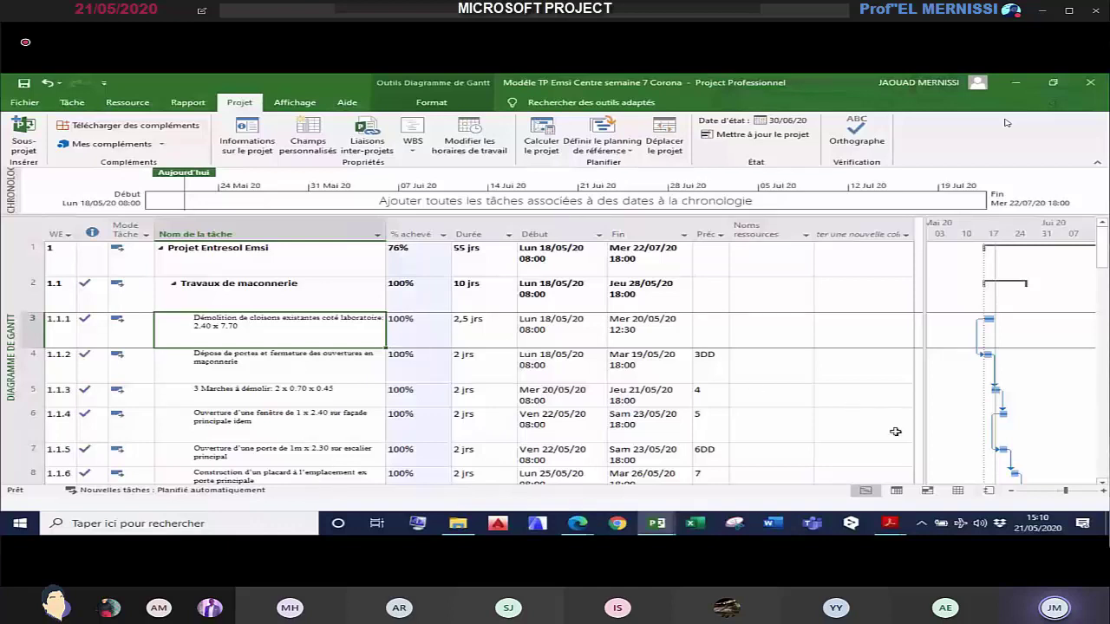
drag(924, 427, 937, 427)
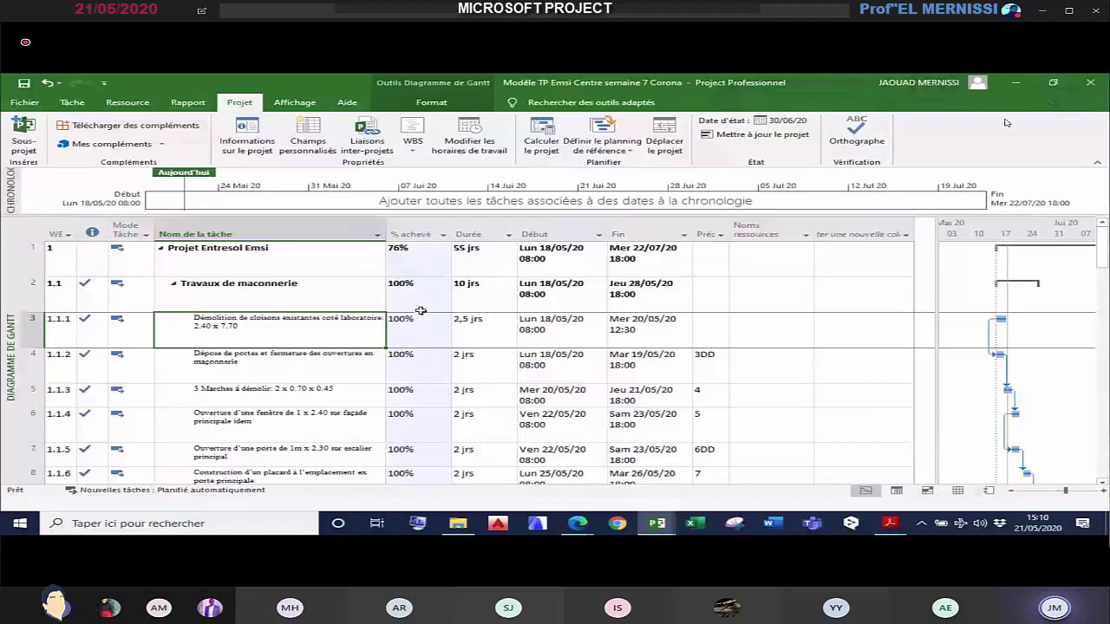
scroll(420, 314, down, 3)
scroll(420, 315, down, 4)
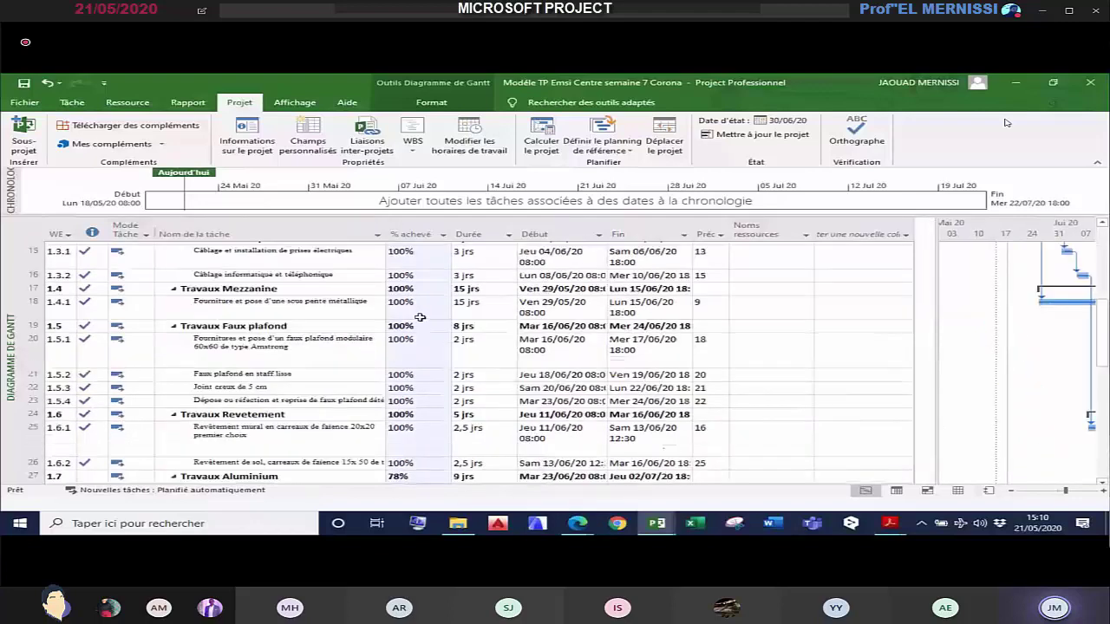
scroll(420, 315, up, 5)
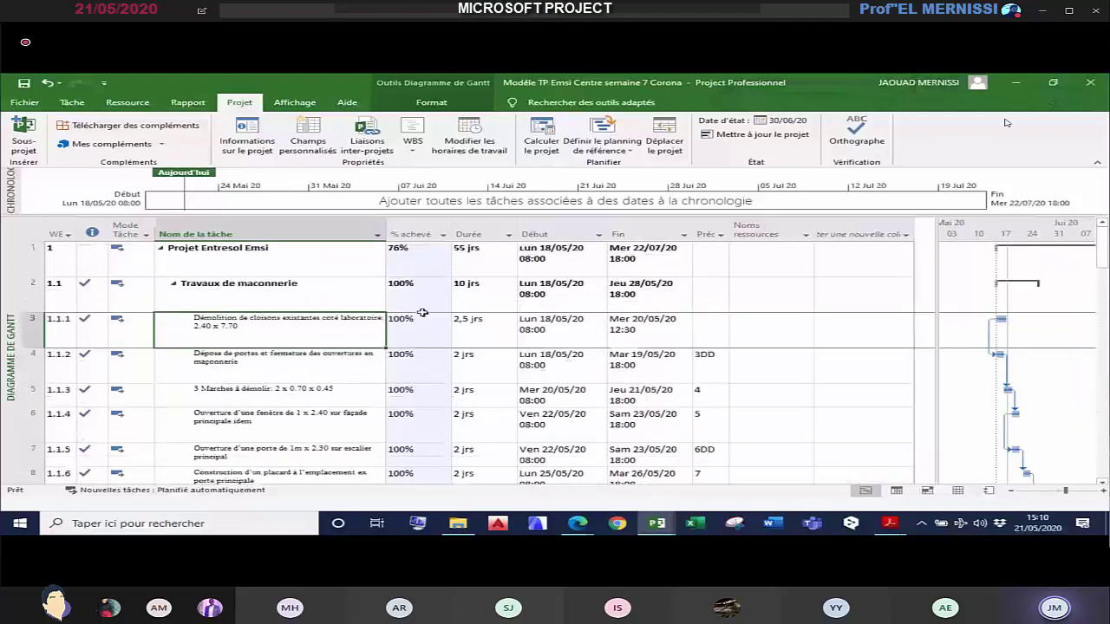
Step: Reset the completion percentage of all tasks in the project to 0%
scroll(421, 315, down, 10)
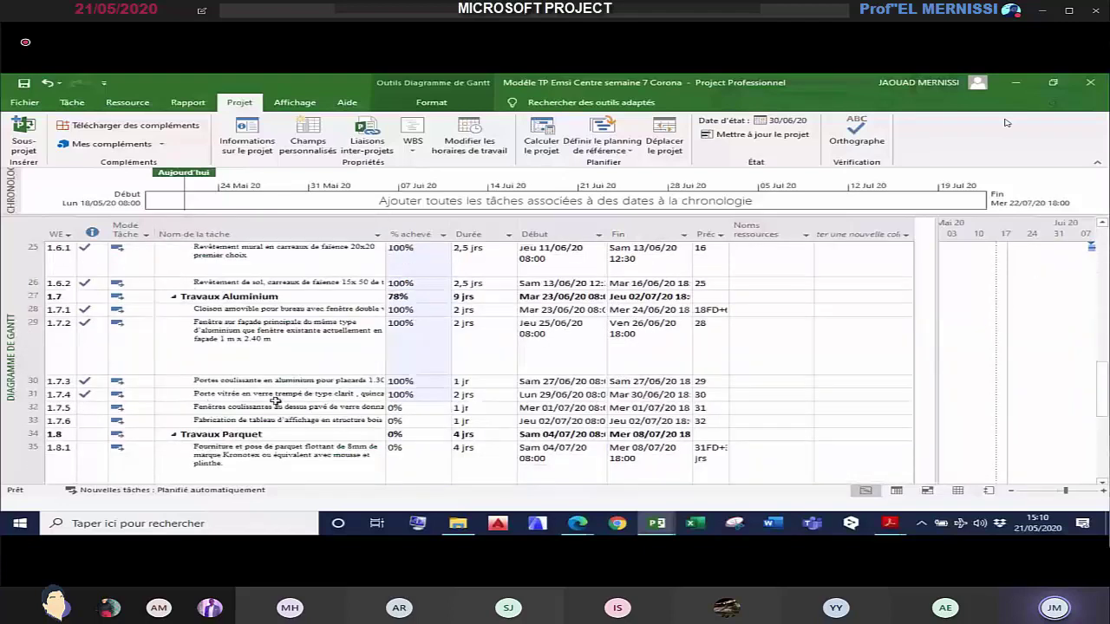
scroll(275, 401, down, 5)
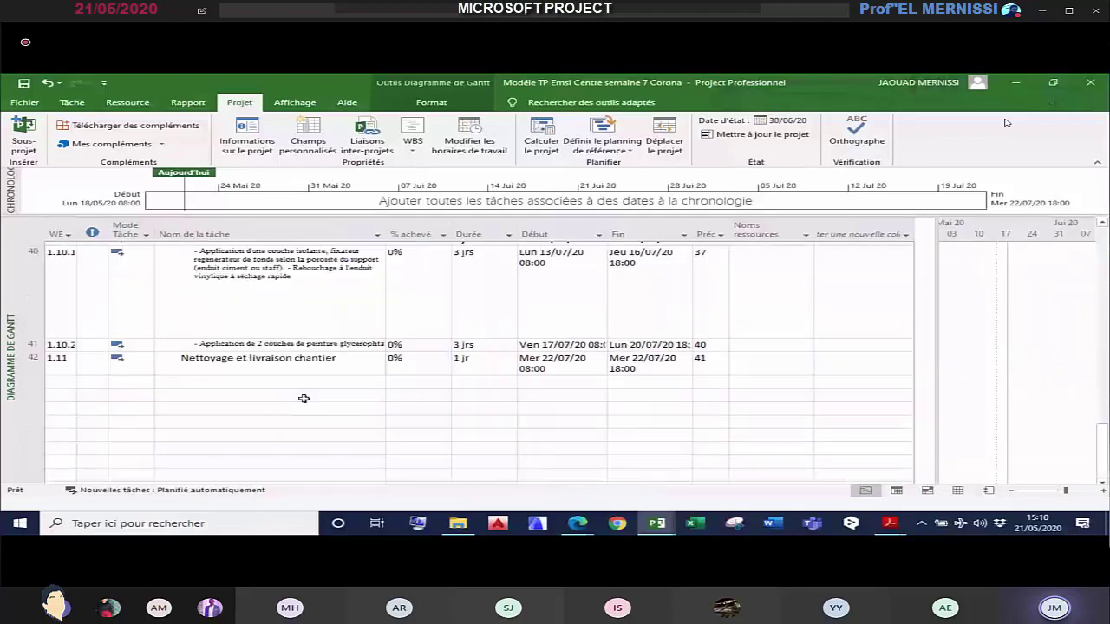
scroll(303, 398, up, 15)
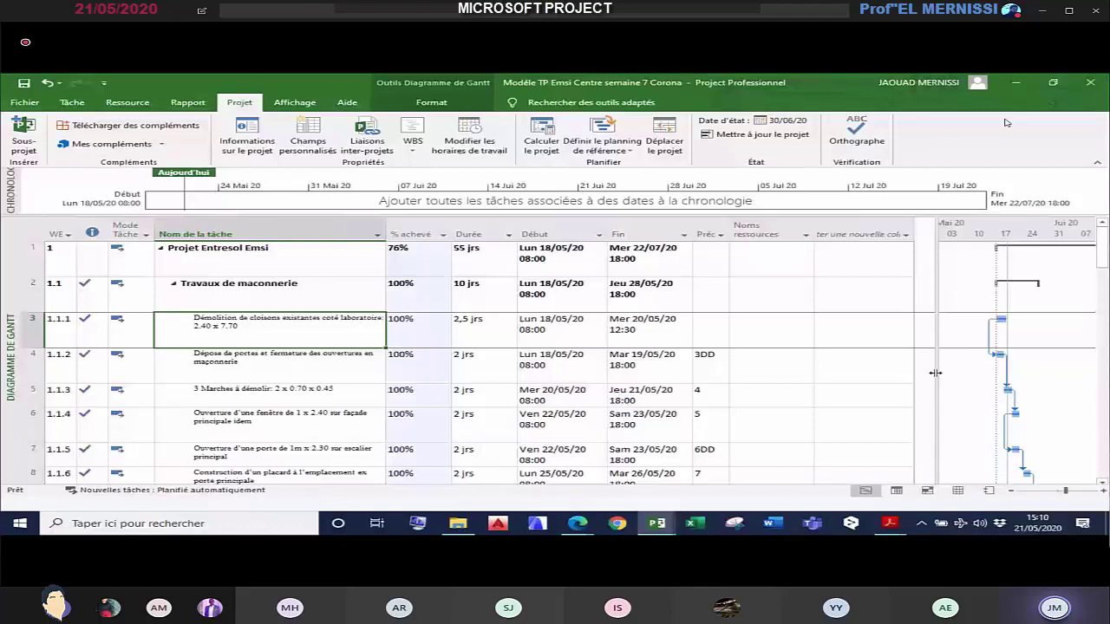
drag(935, 372, 963, 373)
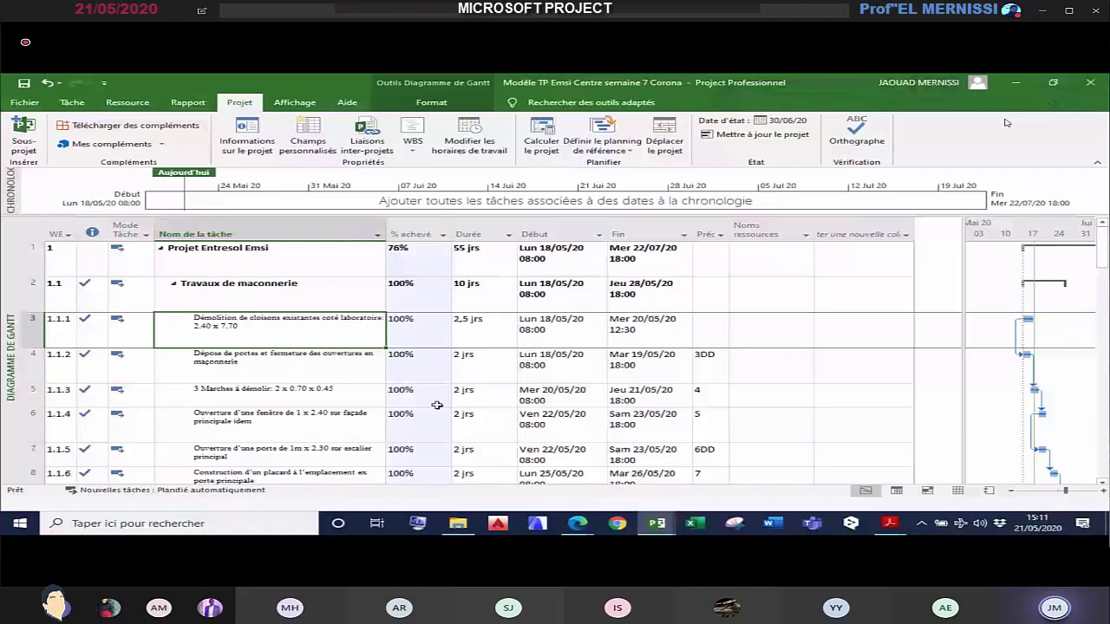
click(72, 103)
click(278, 234)
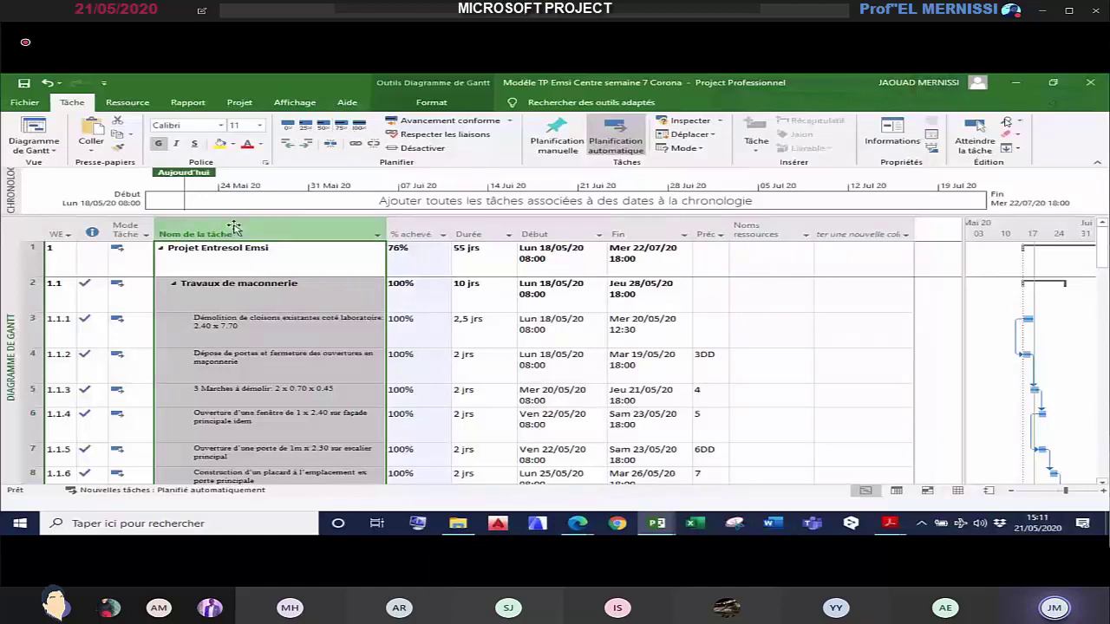
click(287, 126)
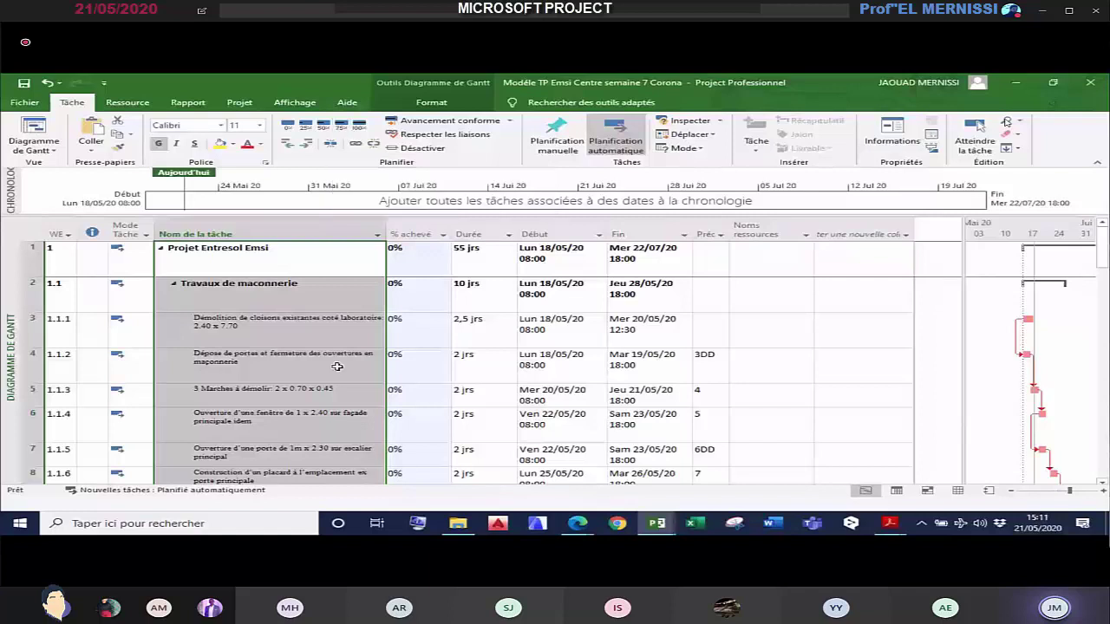
click(866, 424)
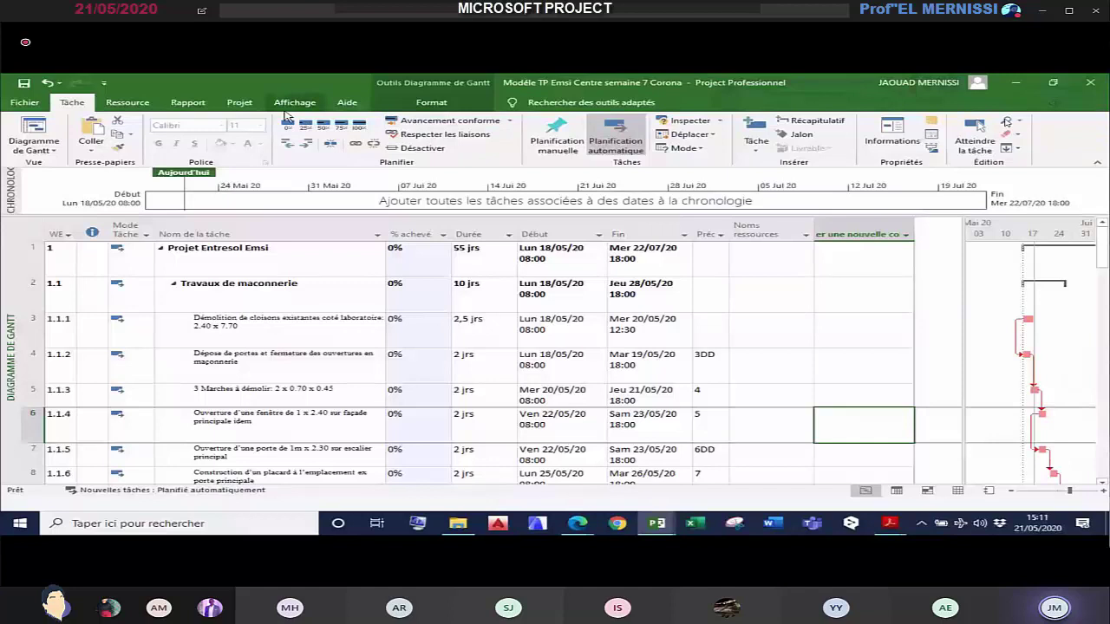
Step: Set the completion of task 1.1.1, Démolition de cloisons existantes coté laboratoire, to 18%
click(240, 103)
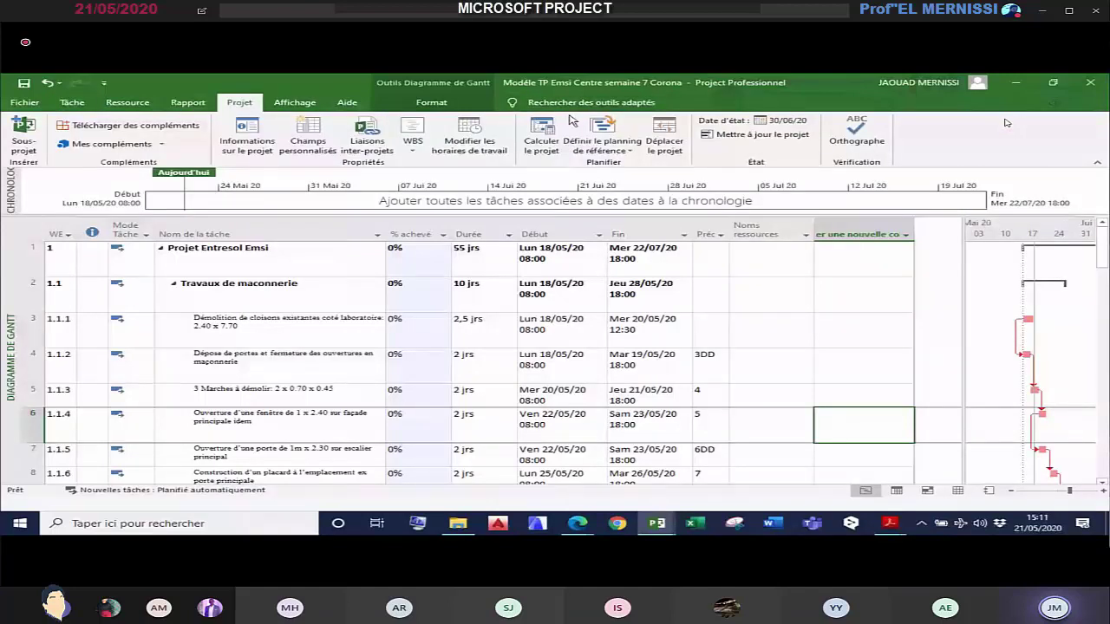
click(72, 102)
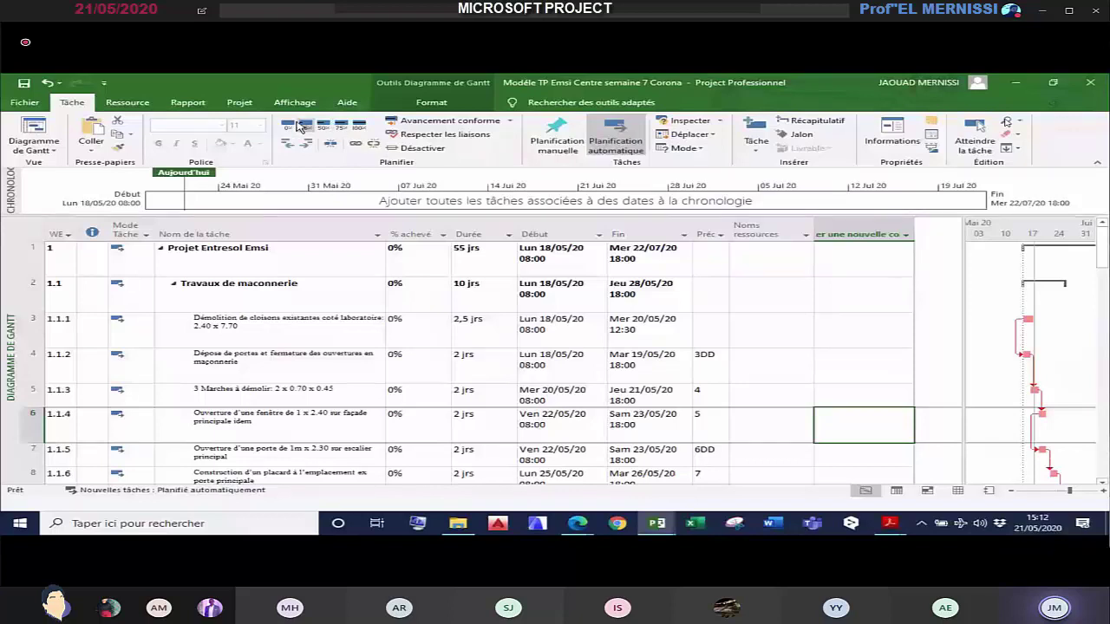
click(32, 329)
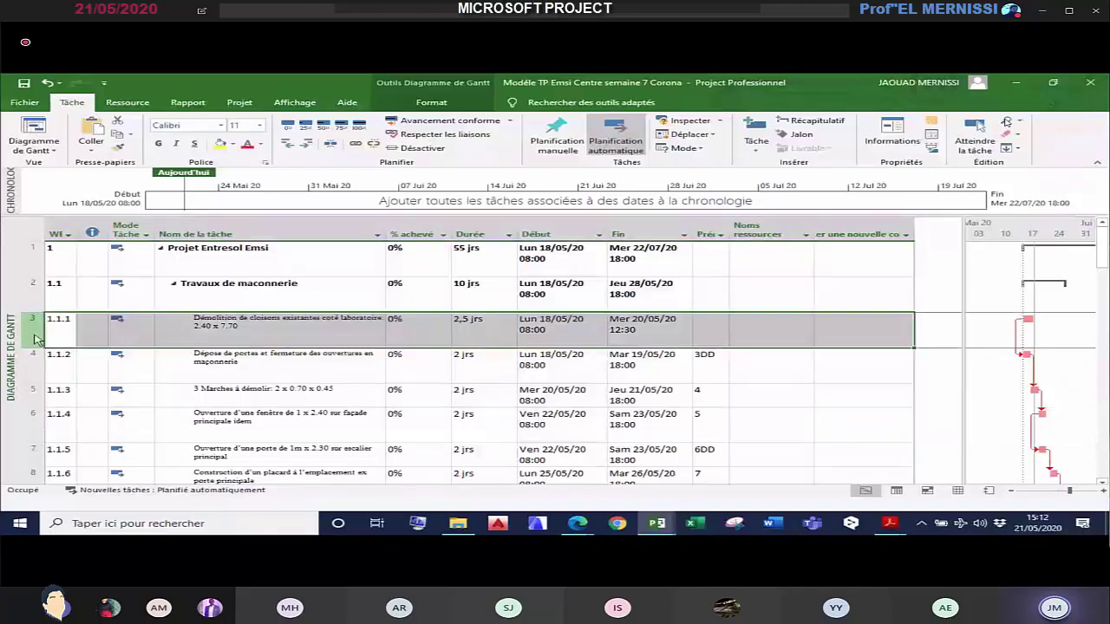
double_click(35, 339)
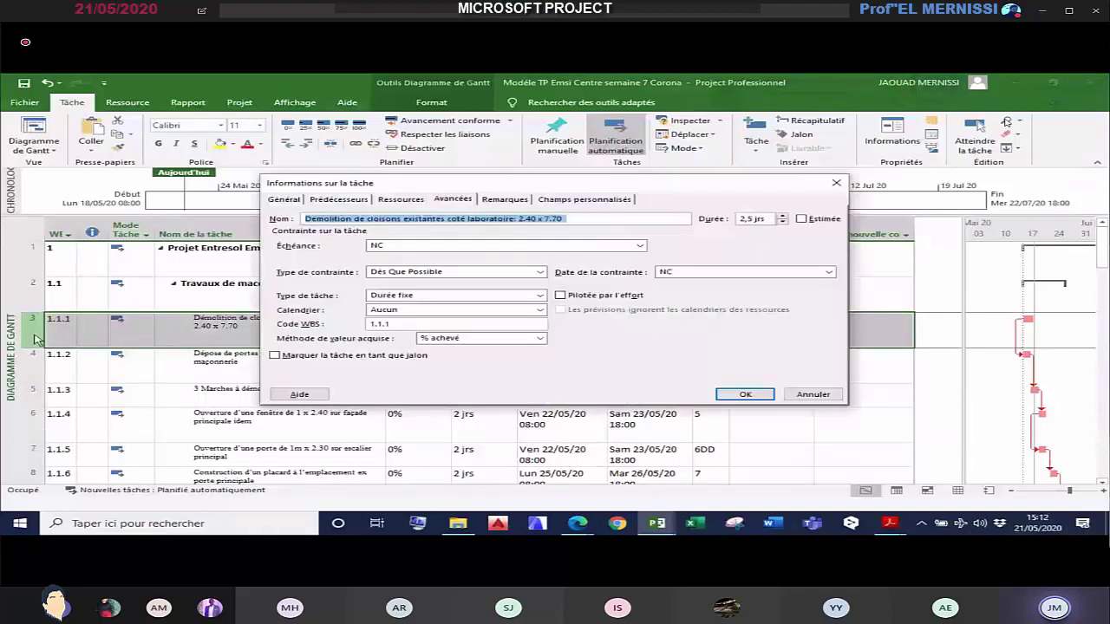
click(283, 201)
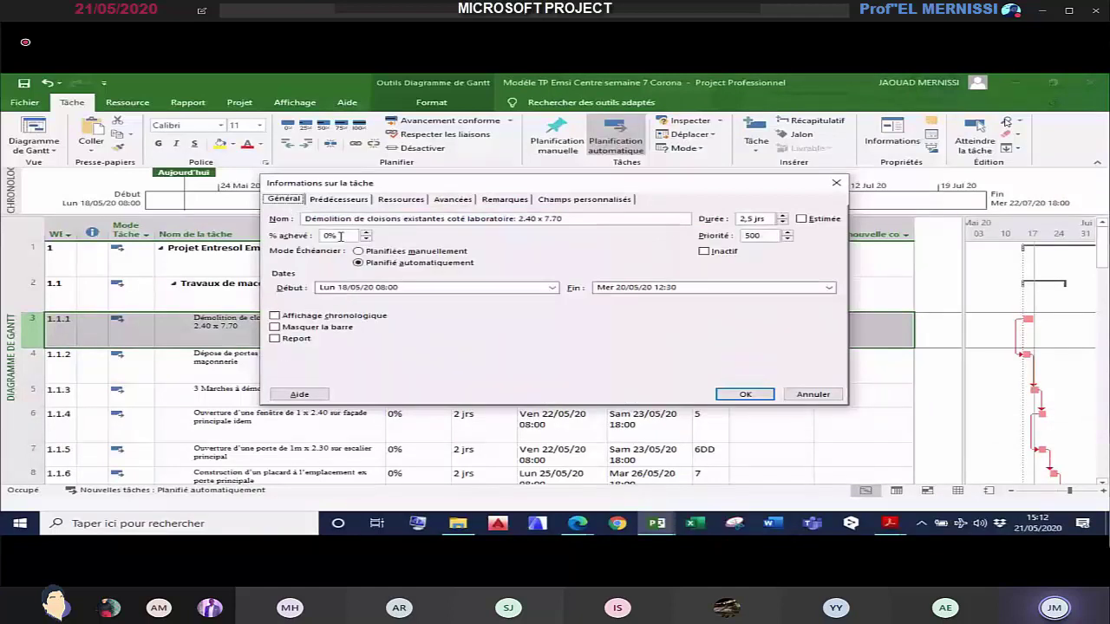
click(340, 236)
text(18)
key(Return)
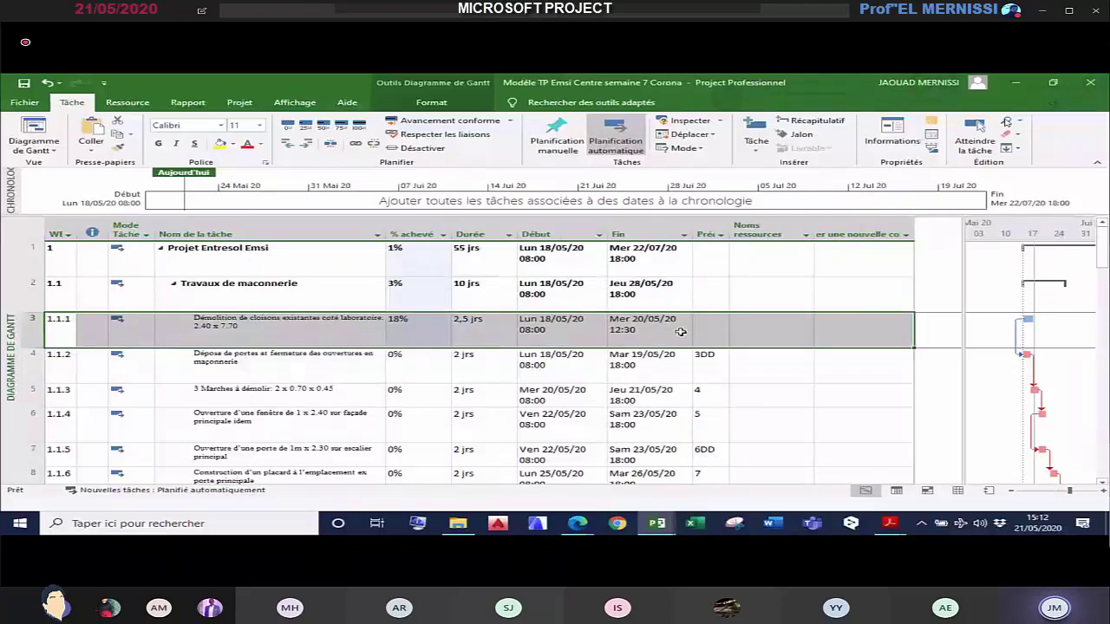
Step: Set the completion of task 1.1.2, Dépose de portes et fermeture des ouvertures en maçonnerie, to 12%
click(328, 362)
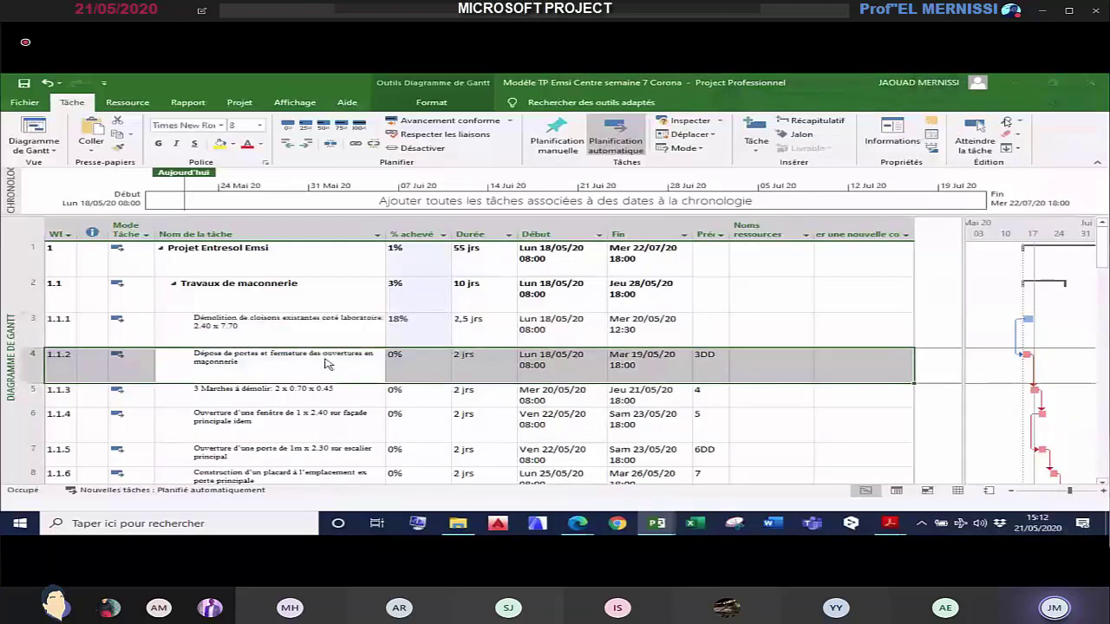
double_click(327, 362)
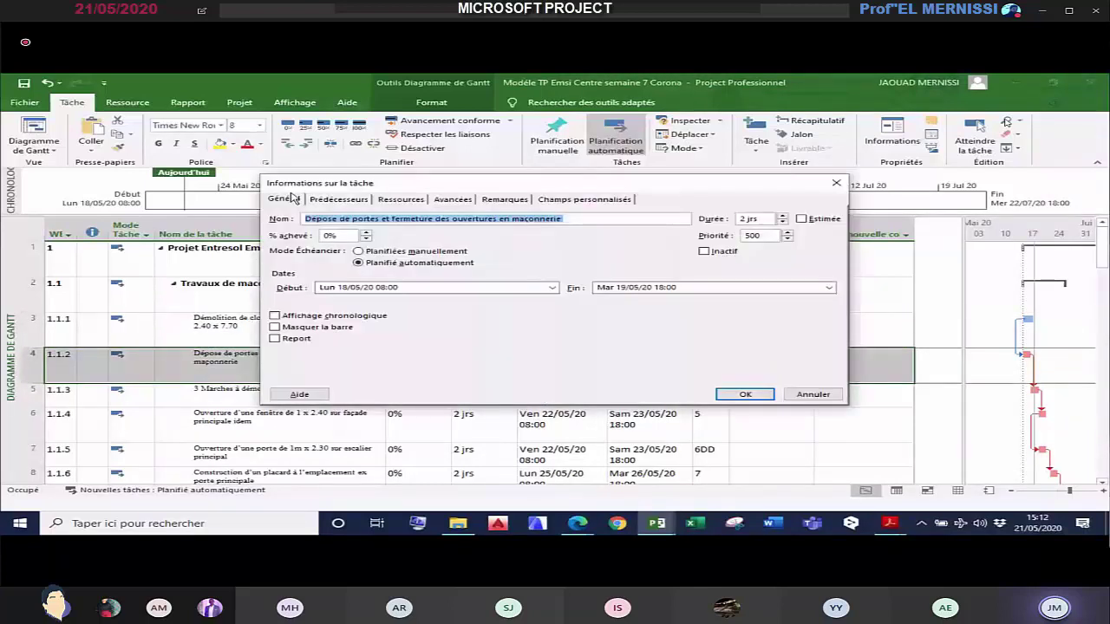
click(286, 199)
click(366, 234)
click(366, 235)
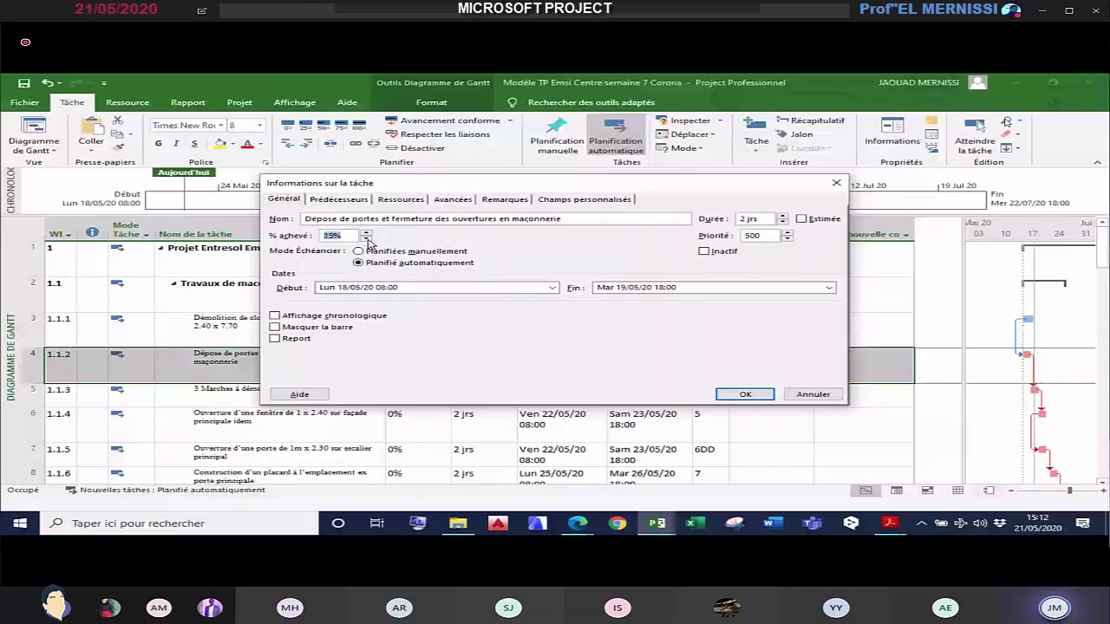
text(15%)
key(BackSpace)
key(BackSpace)
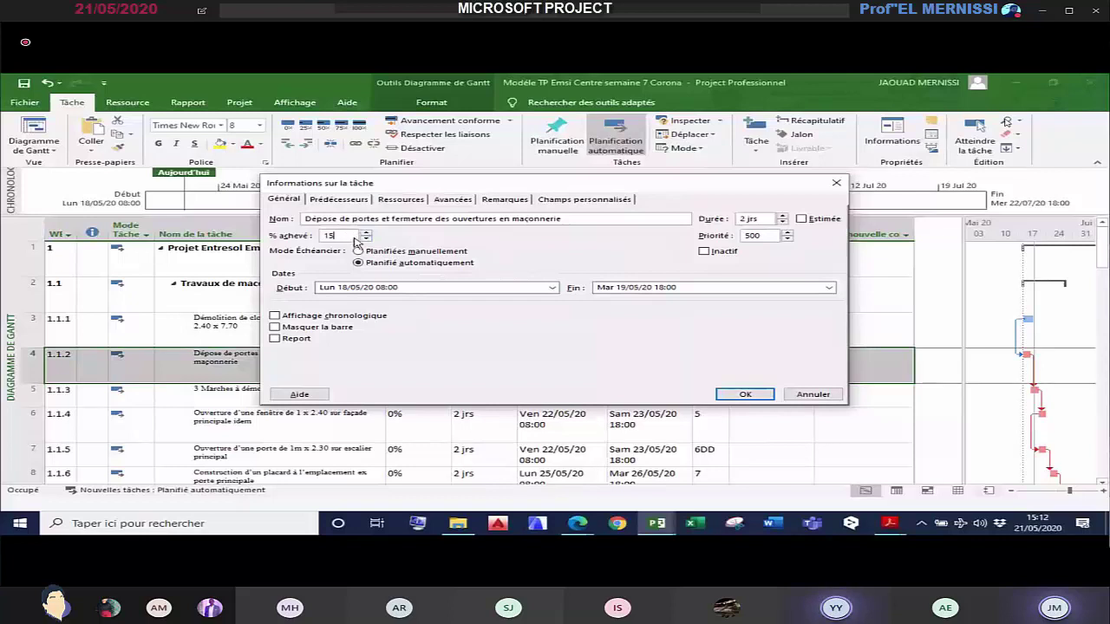
text(2)
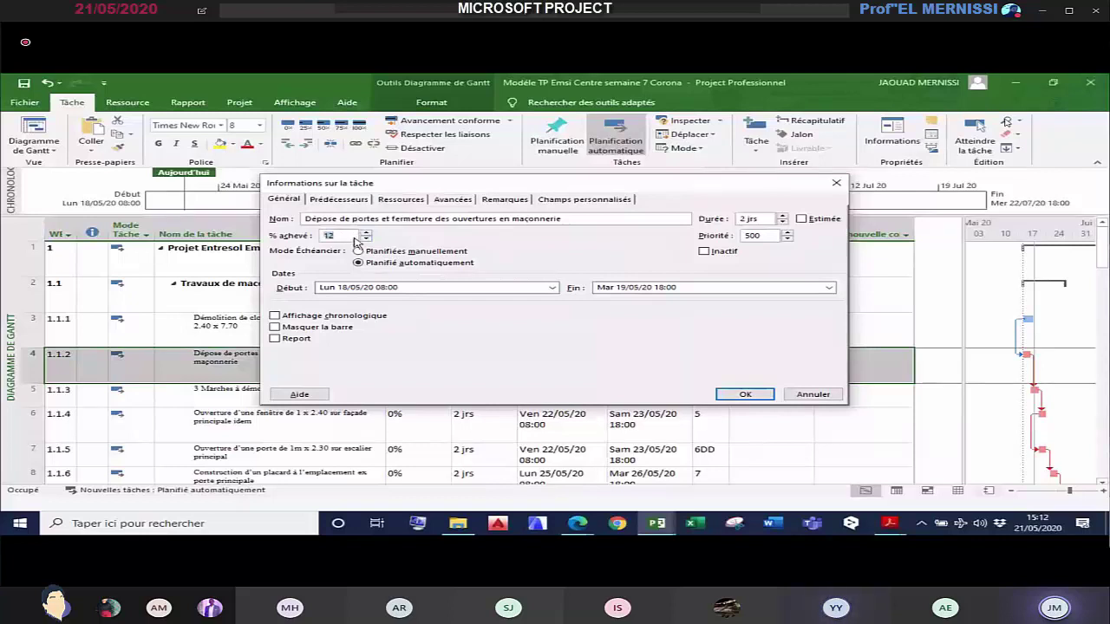
key(Escape)
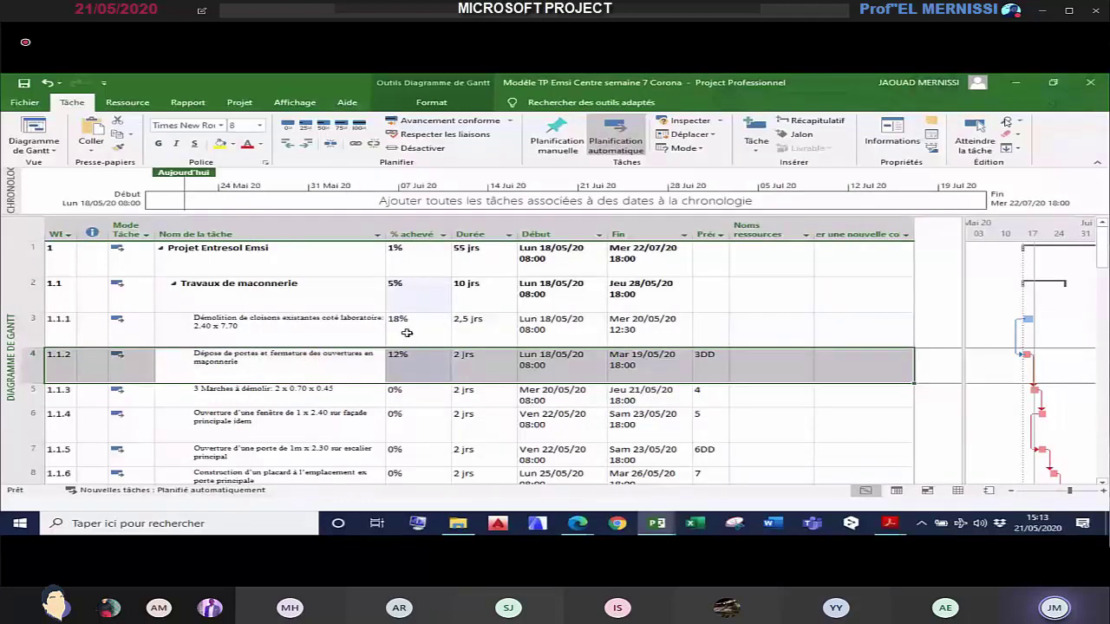
Step: Compare the completion percentages of the first three tasks under Travaux de maconnerie
click(407, 357)
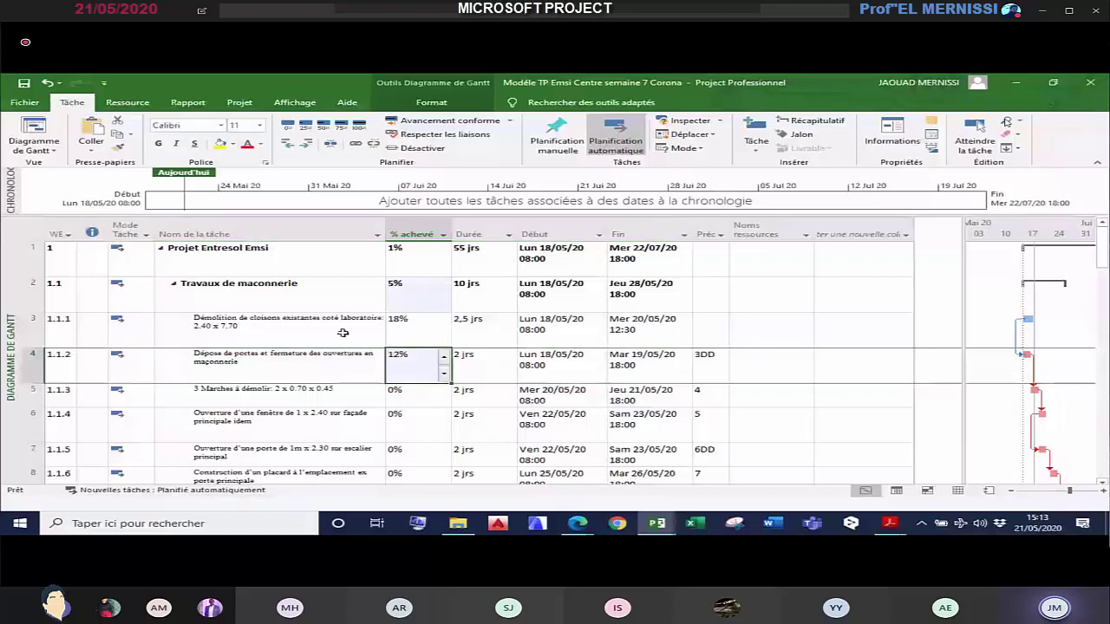
click(344, 333)
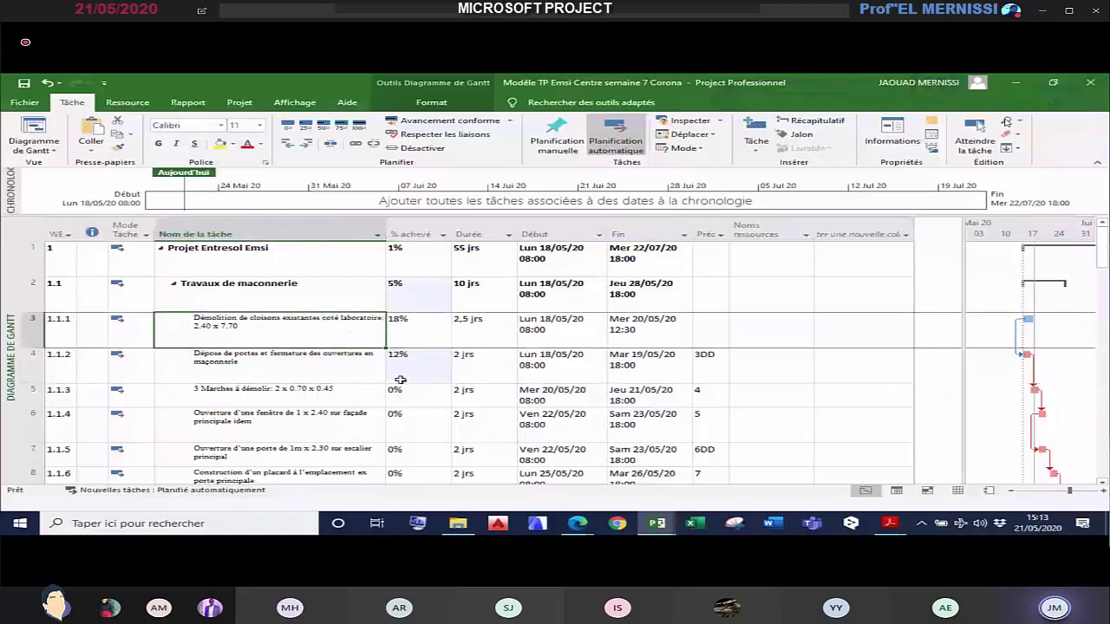
click(399, 375)
click(336, 300)
click(343, 375)
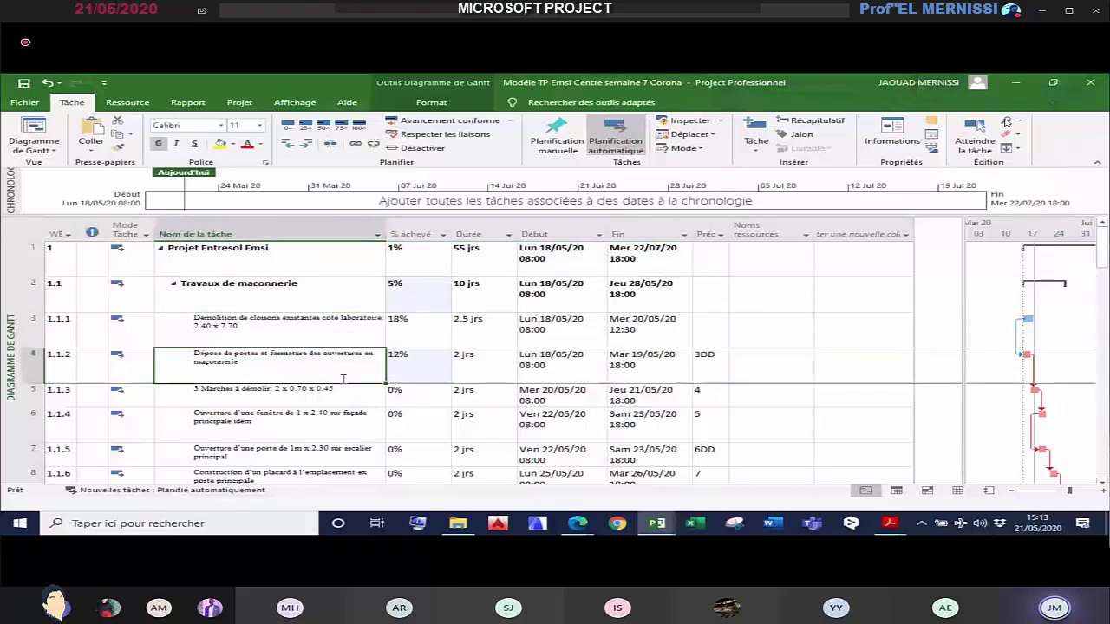
click(333, 395)
click(328, 365)
click(320, 333)
click(323, 371)
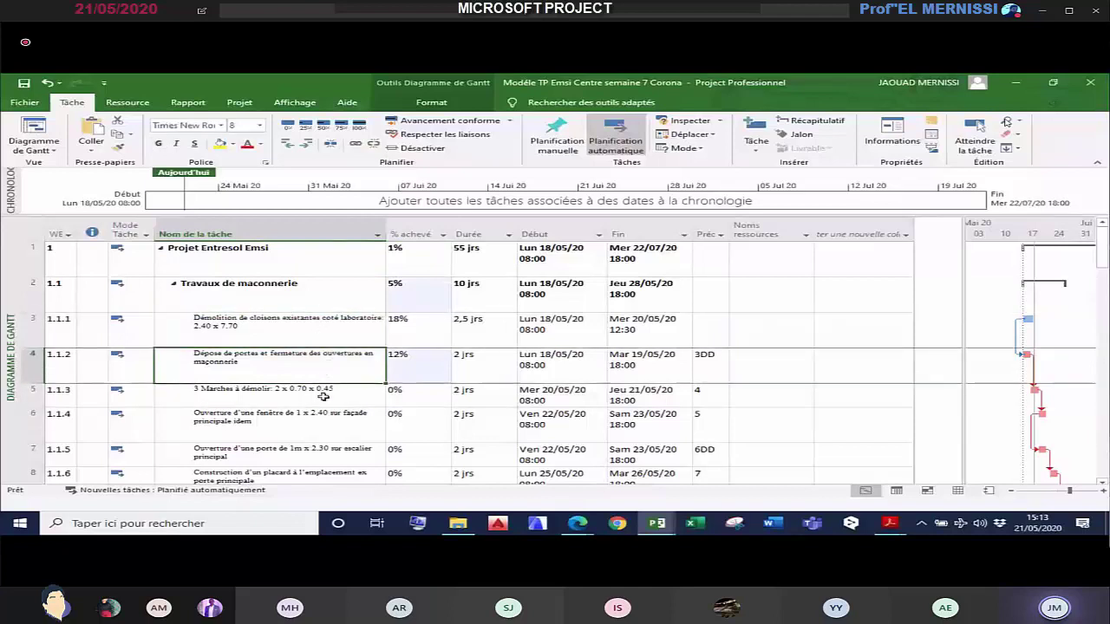
click(325, 395)
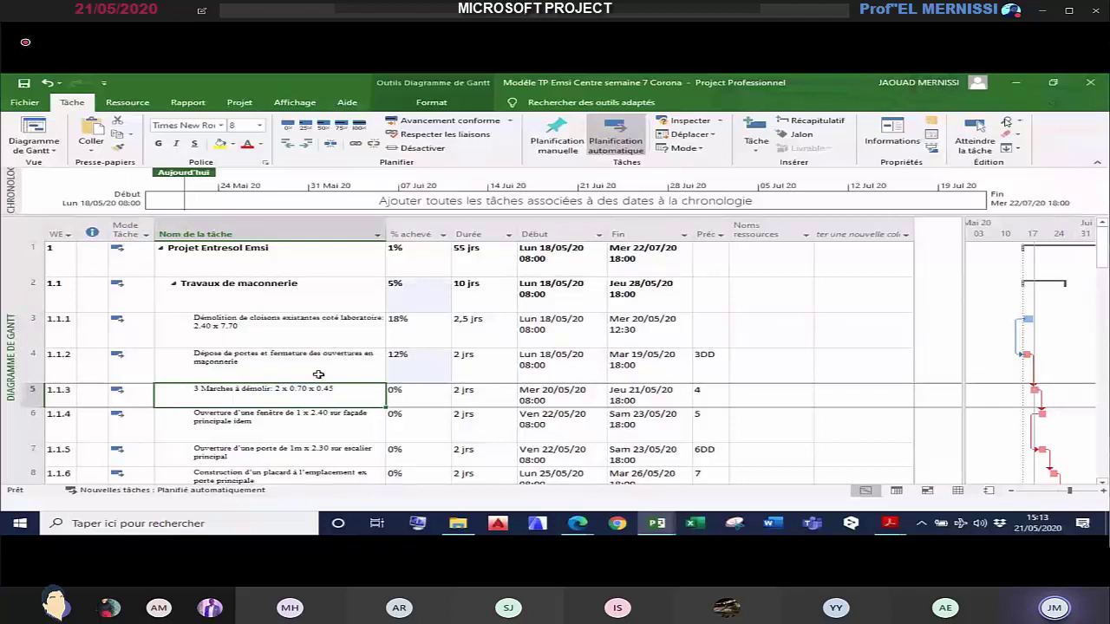
key(Up)
key(Up)
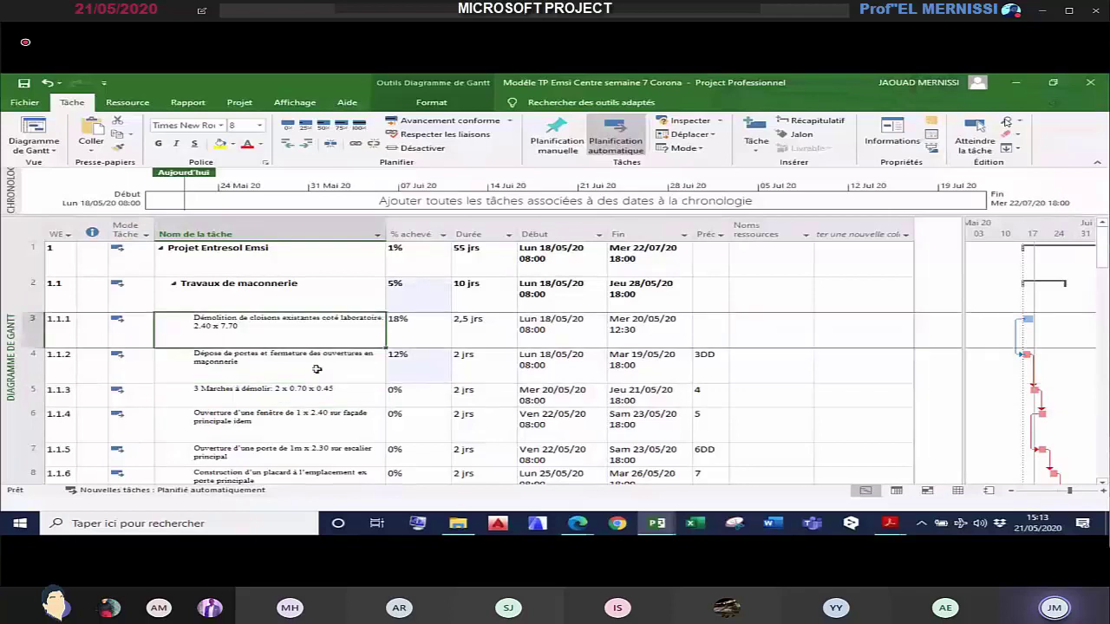
key(Down)
key(Down)
key(Down)
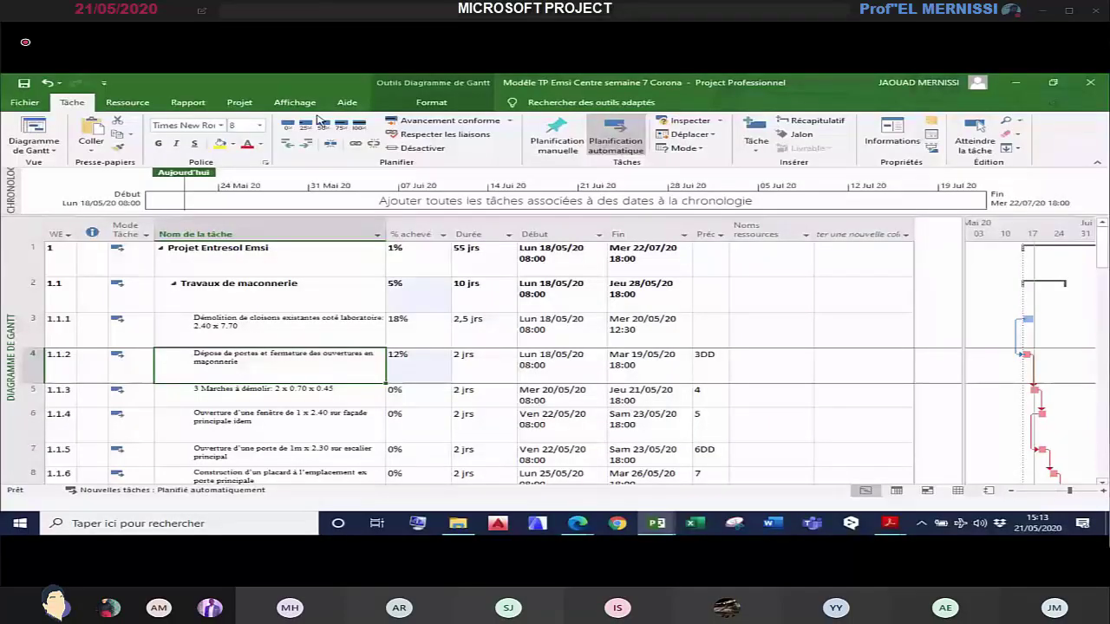
Step: Clear the individually entered progress by setting every task in the project back to 0% complete
click(239, 102)
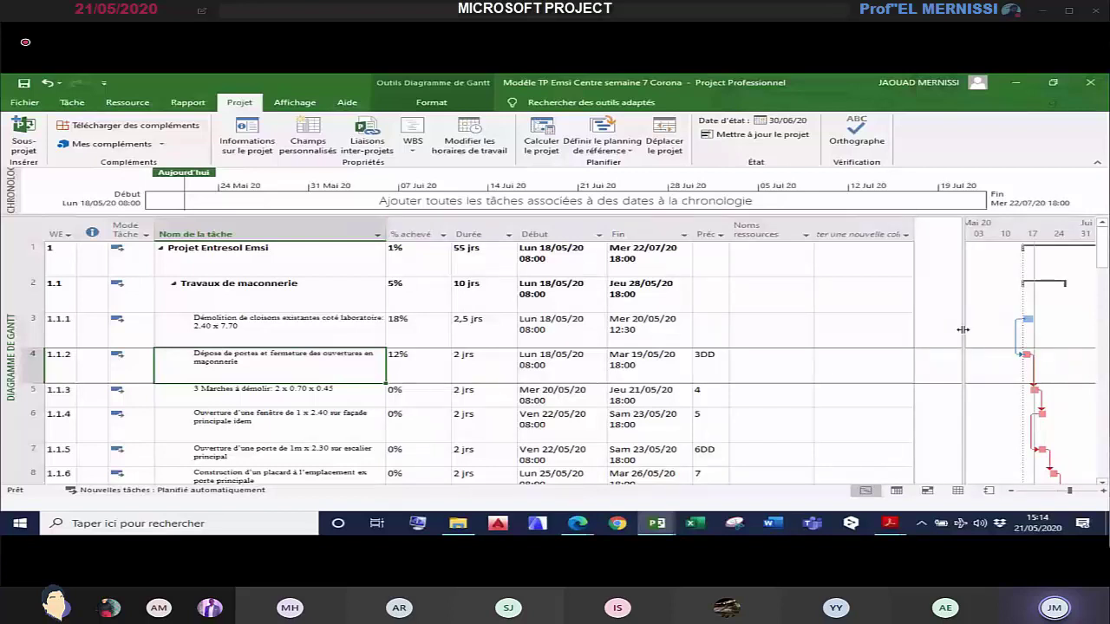
drag(962, 330, 981, 329)
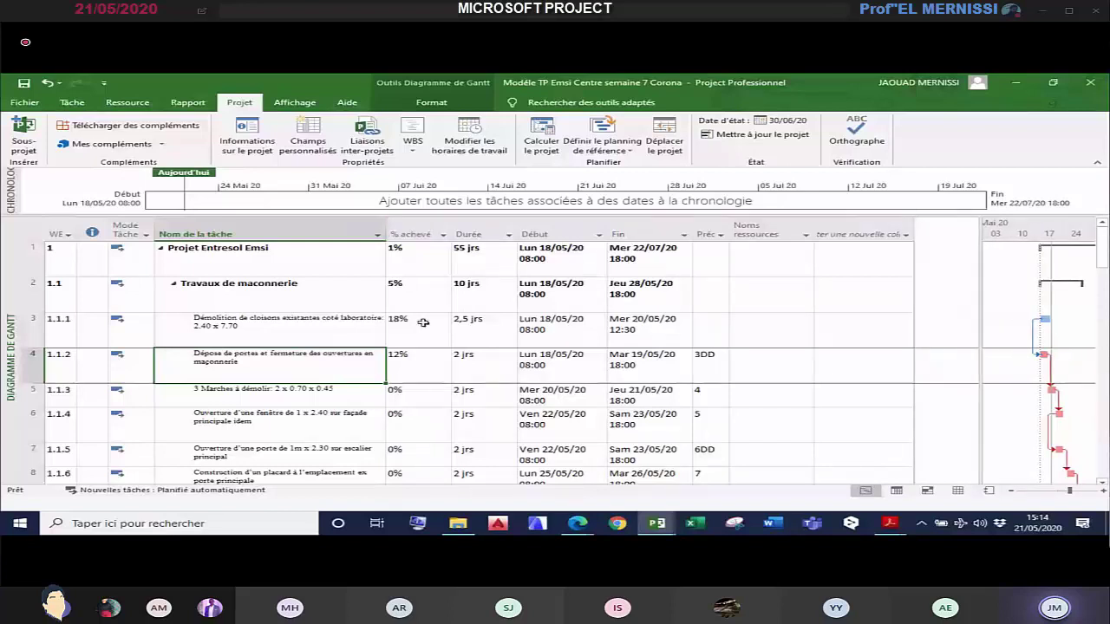
click(276, 233)
click(72, 102)
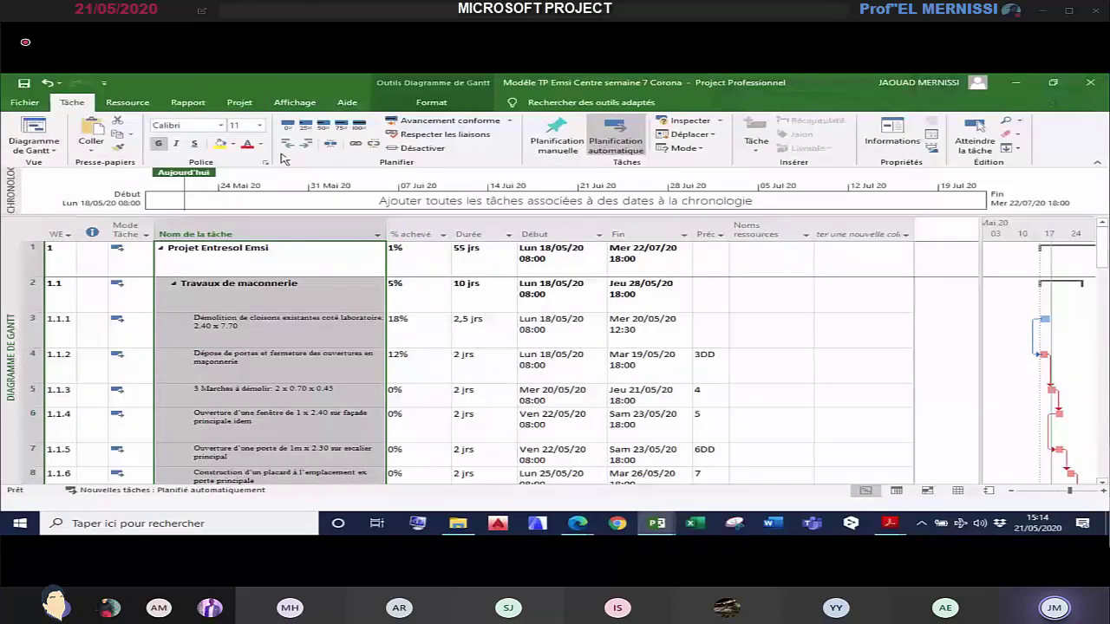
click(288, 127)
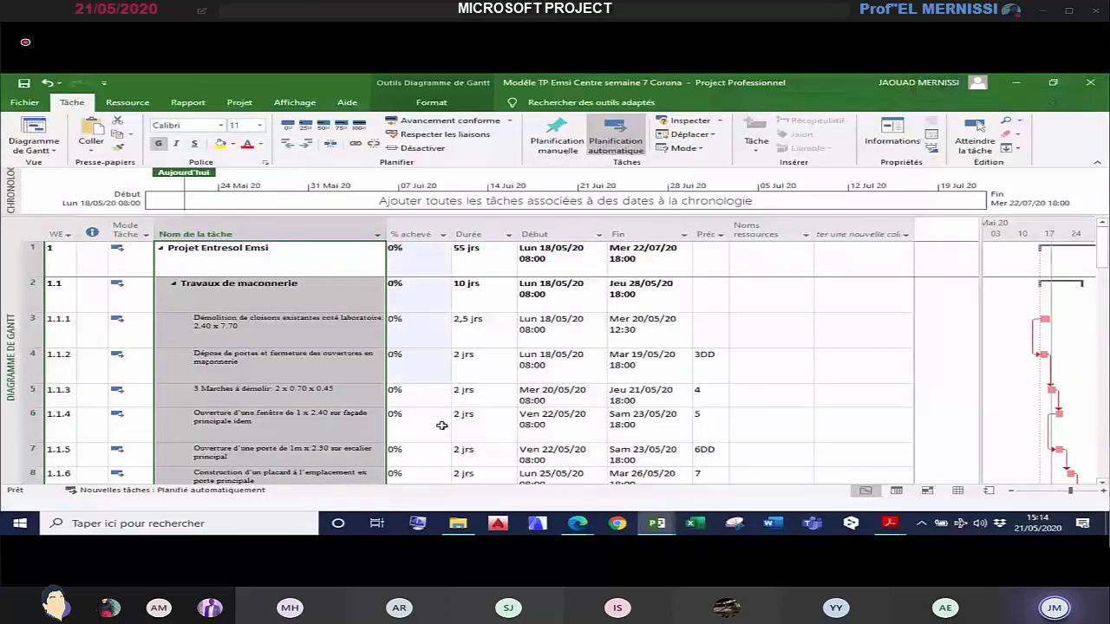
click(442, 424)
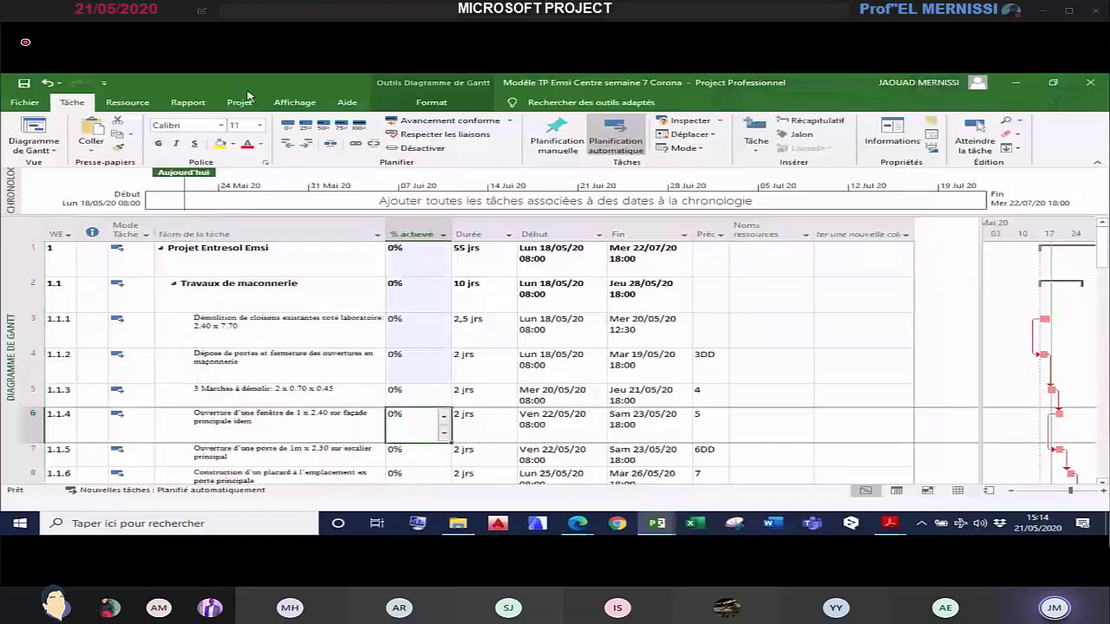
click(242, 102)
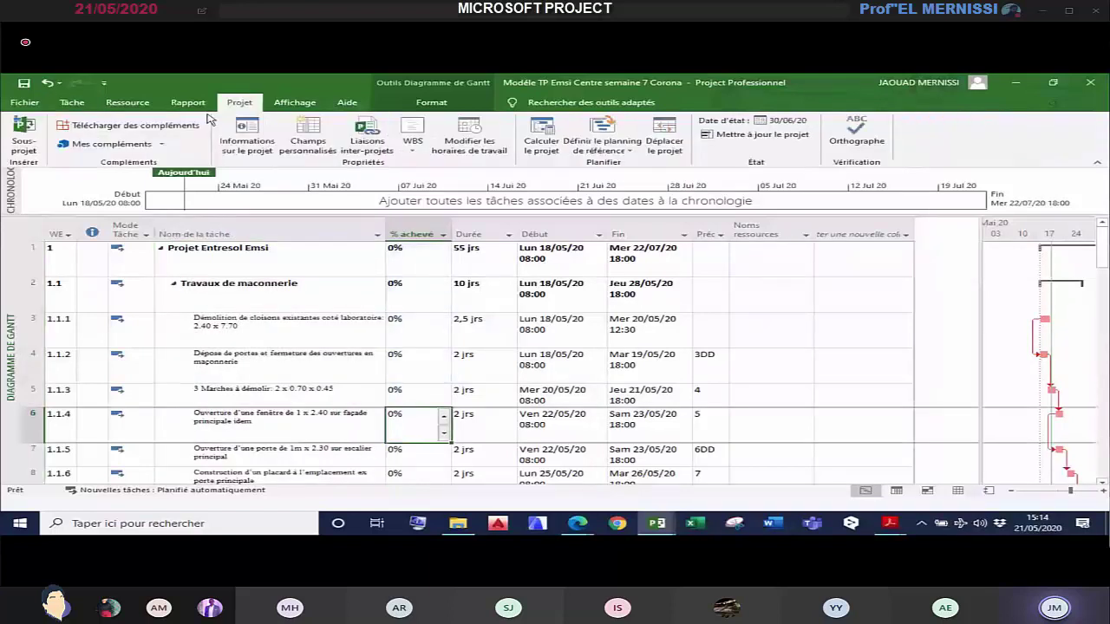
click(72, 102)
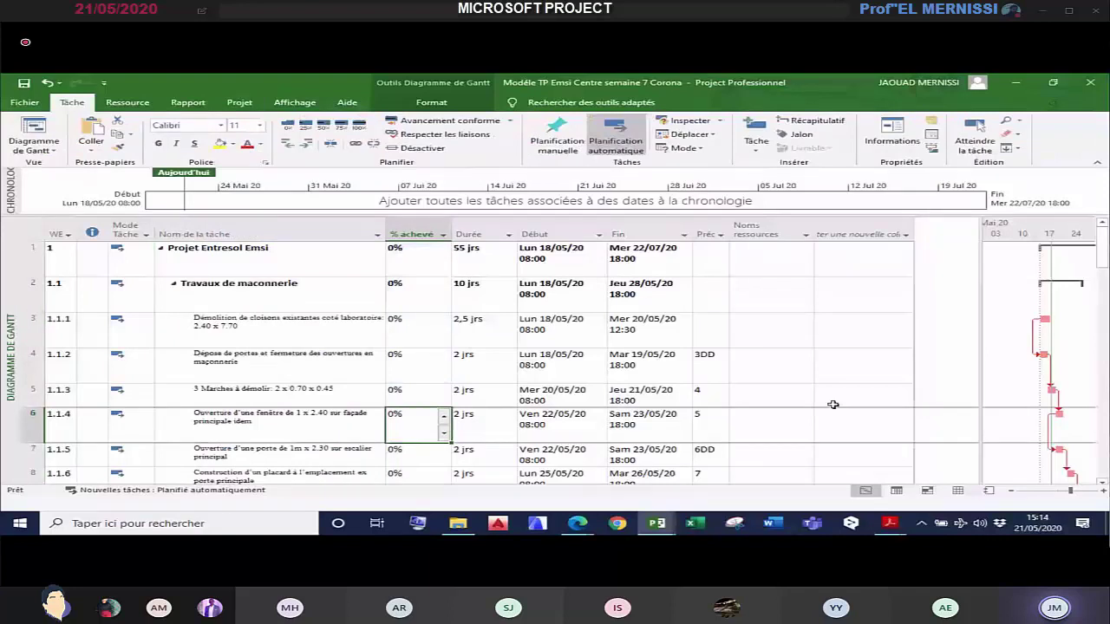
click(479, 228)
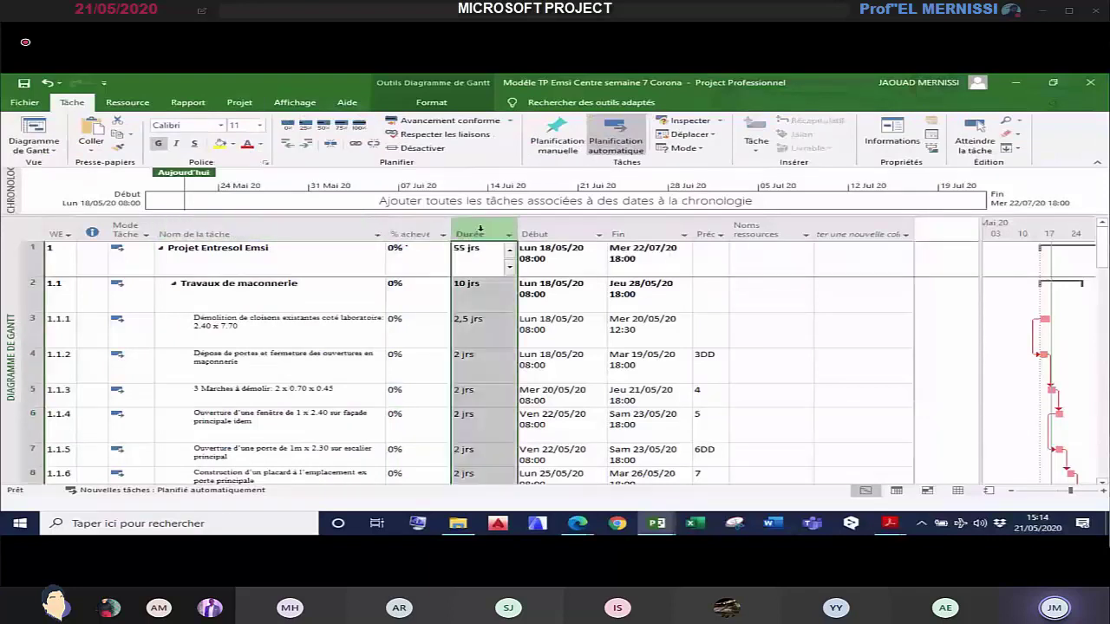
right_click(480, 228)
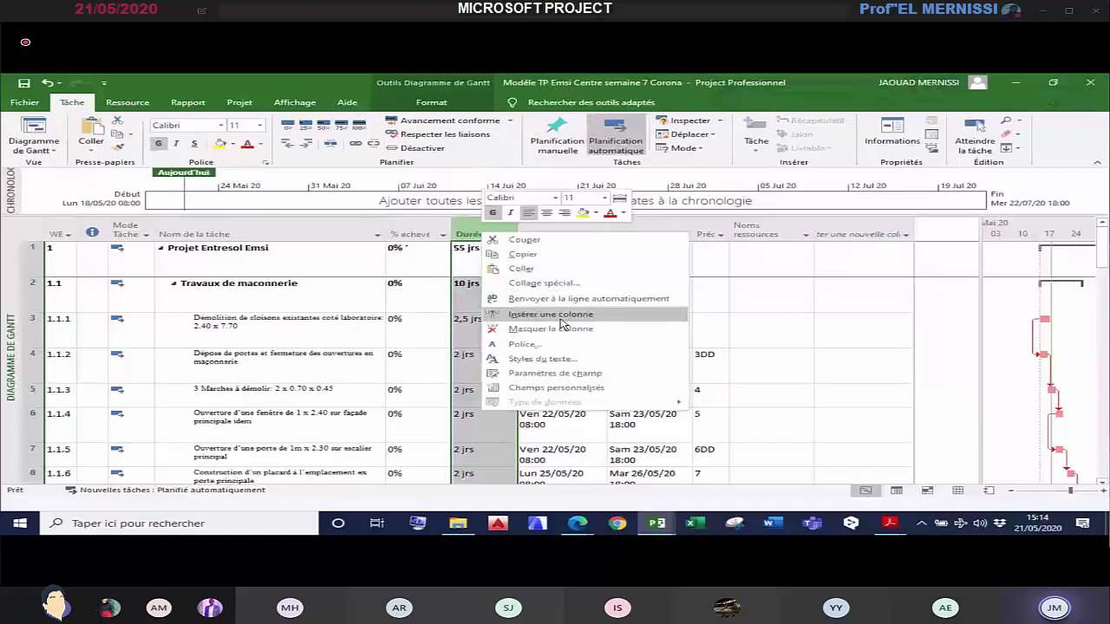
click(561, 317)
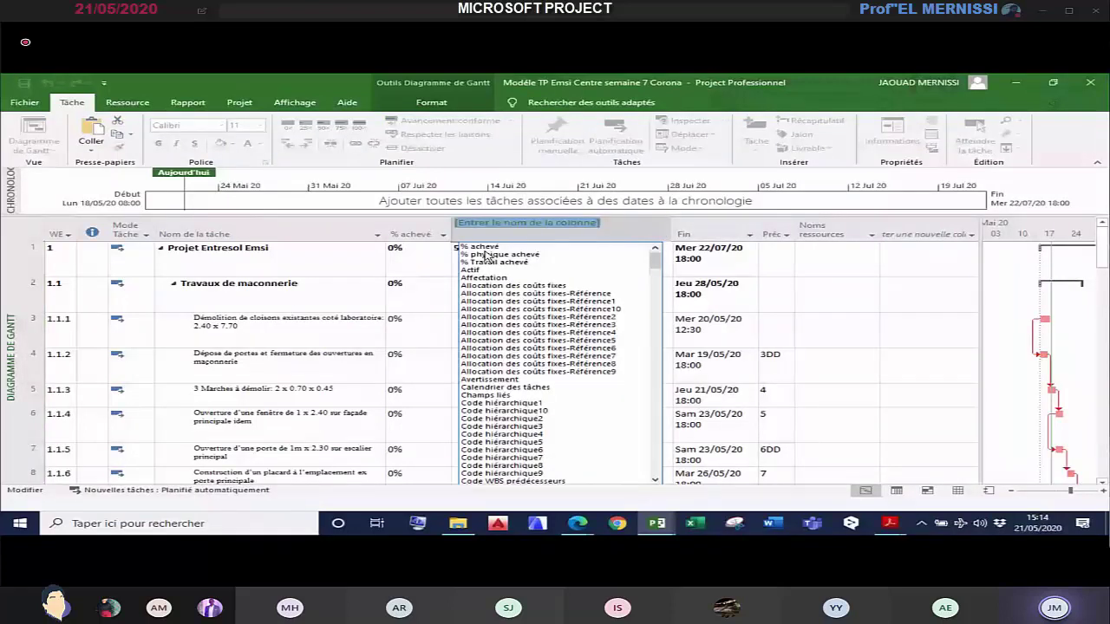
click(865, 473)
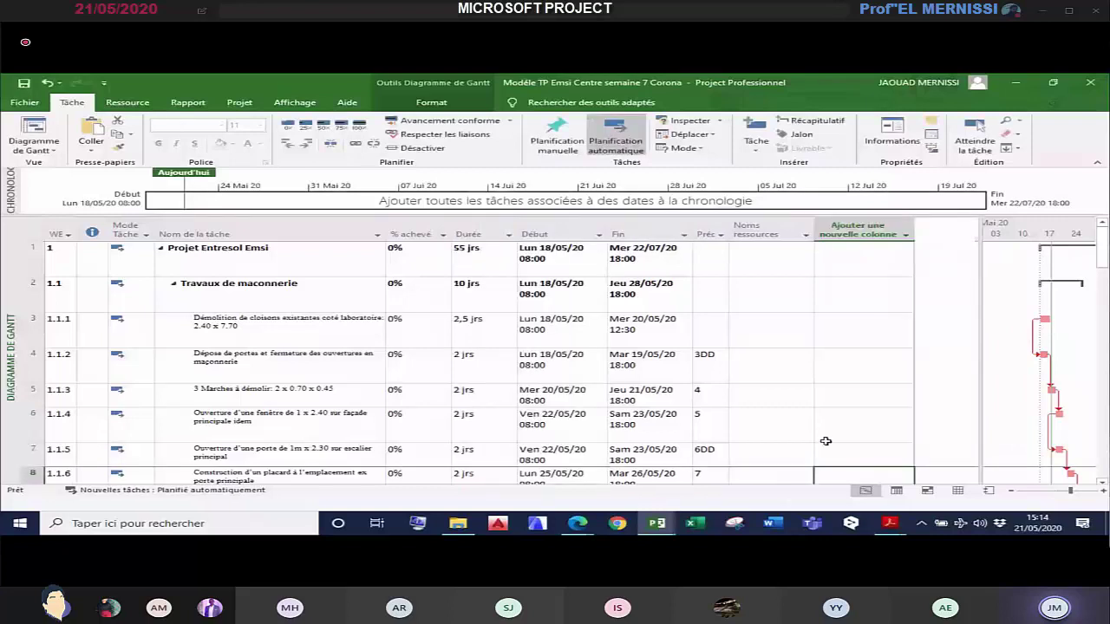
Step: Show the % achevé field to the right of the Gantt bar for task 1.1.6 under Travaux de maconnerie
drag(980, 333, 933, 333)
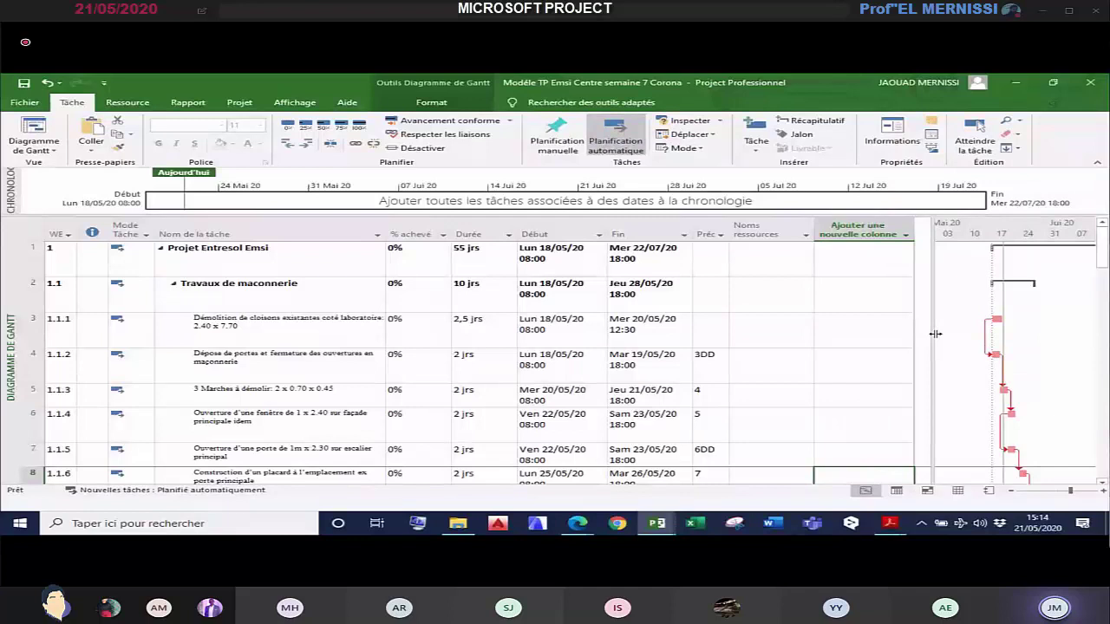
drag(935, 334, 872, 334)
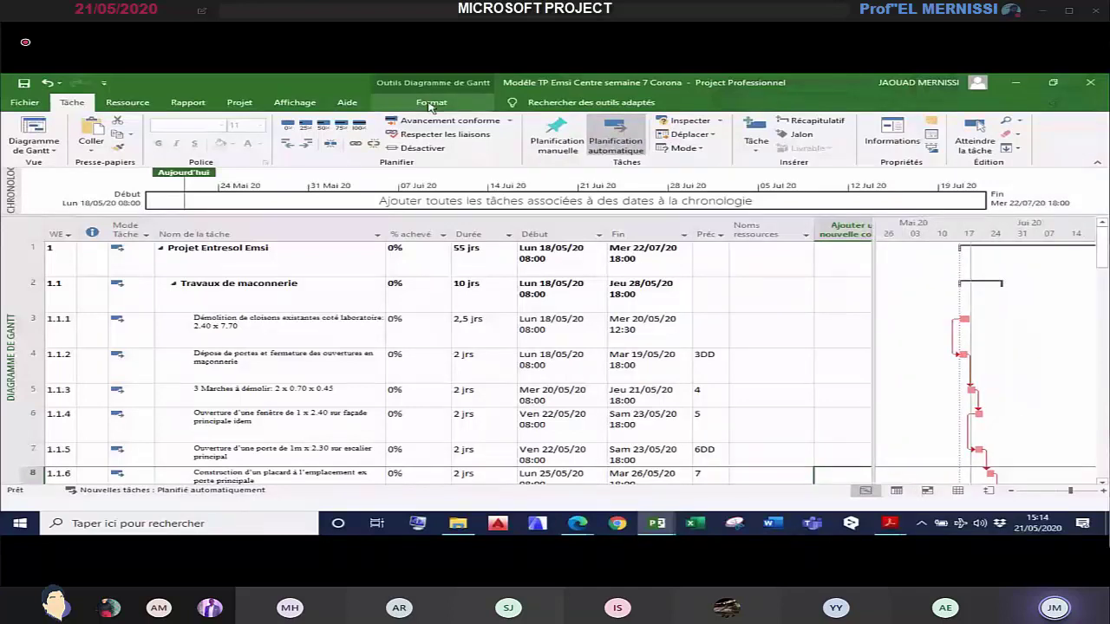
click(431, 103)
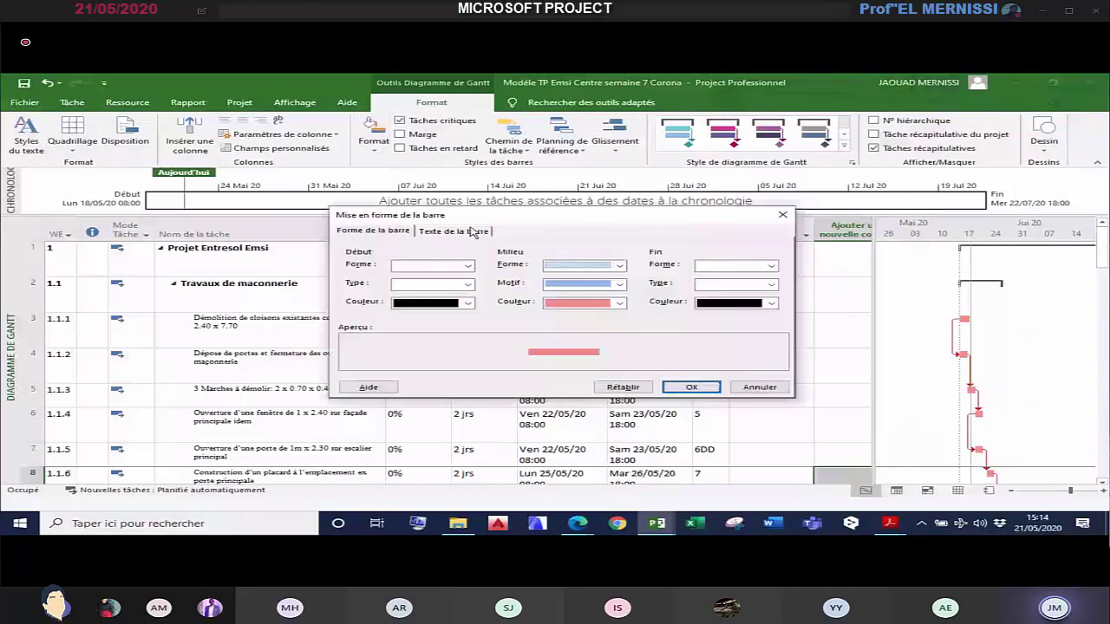
click(454, 232)
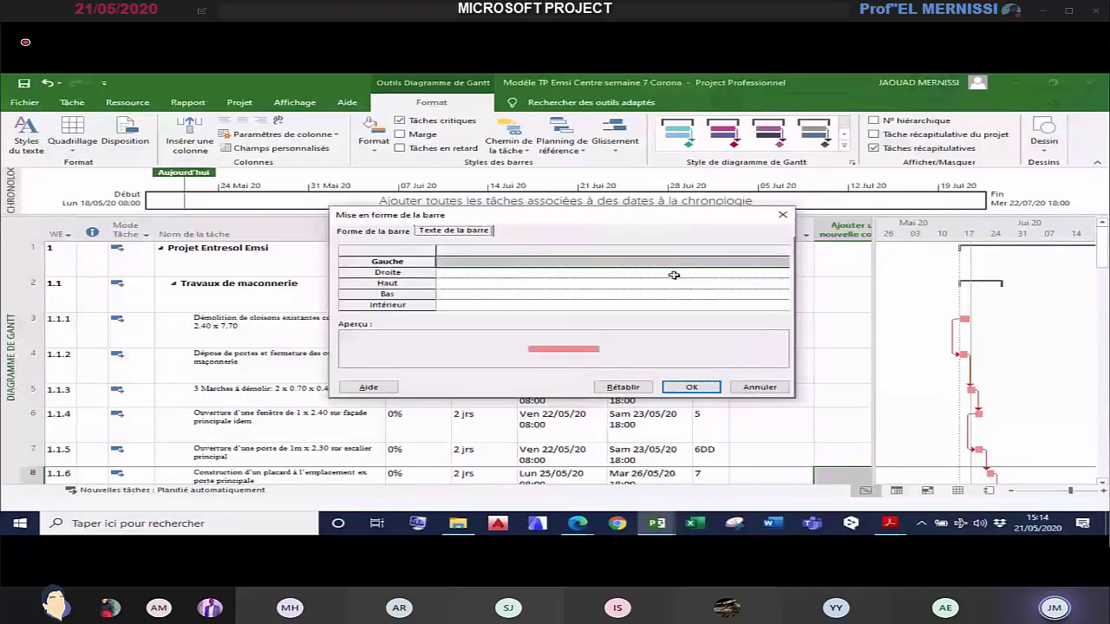
click(674, 275)
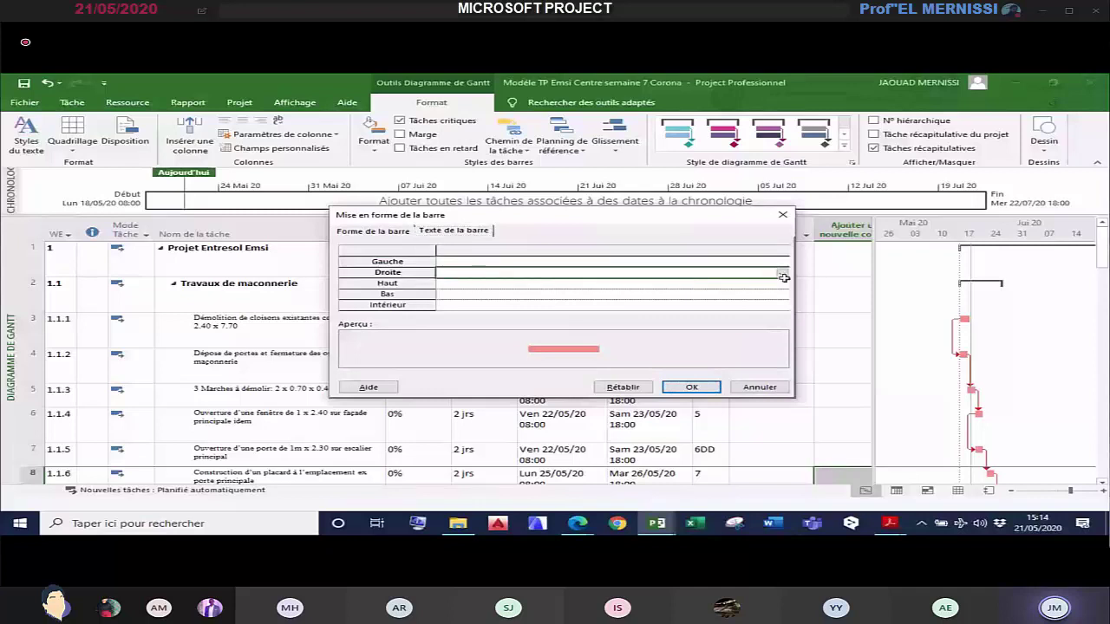
click(783, 277)
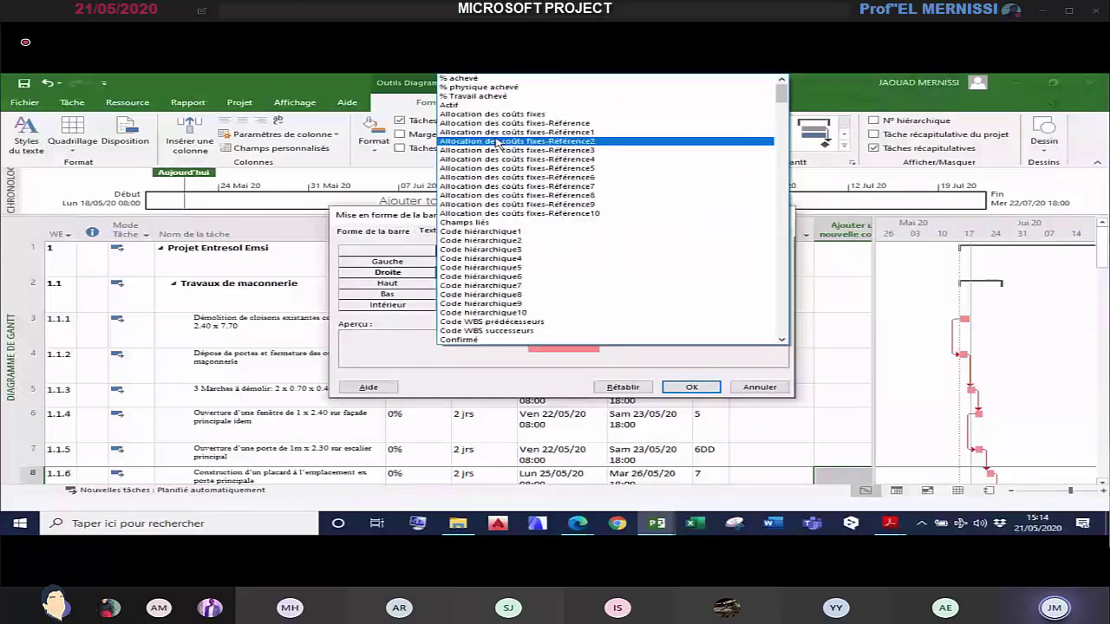
click(459, 78)
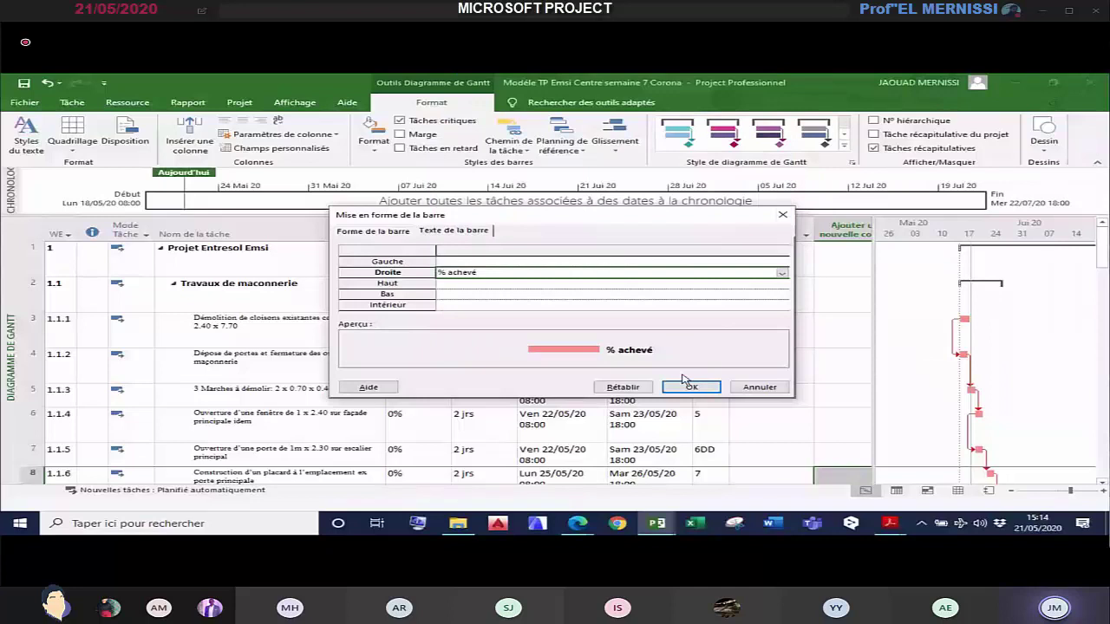
click(689, 386)
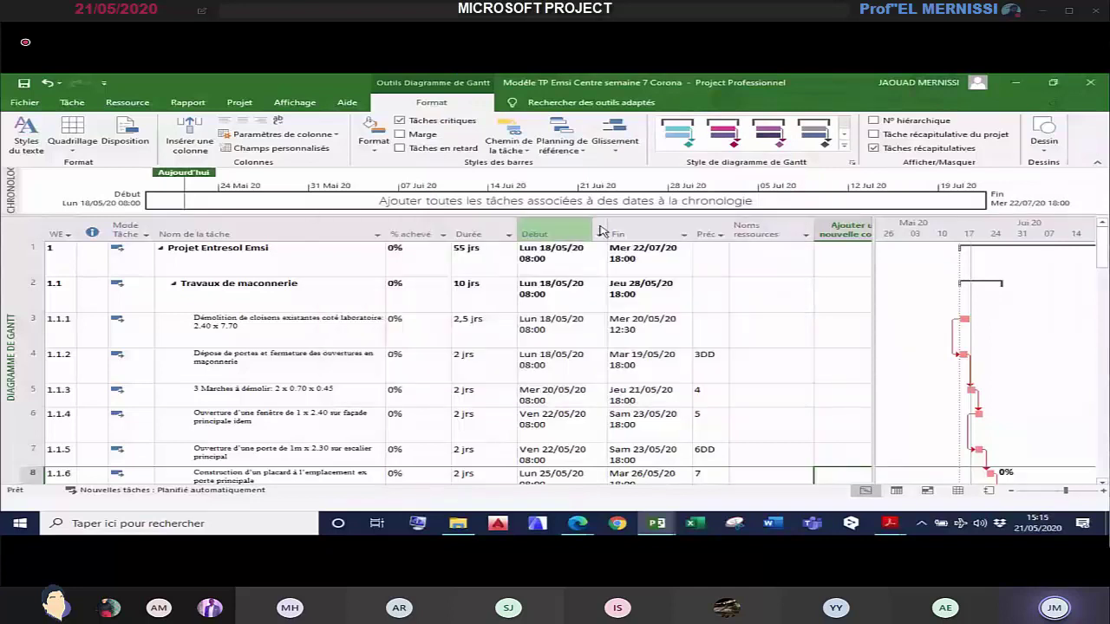
click(374, 149)
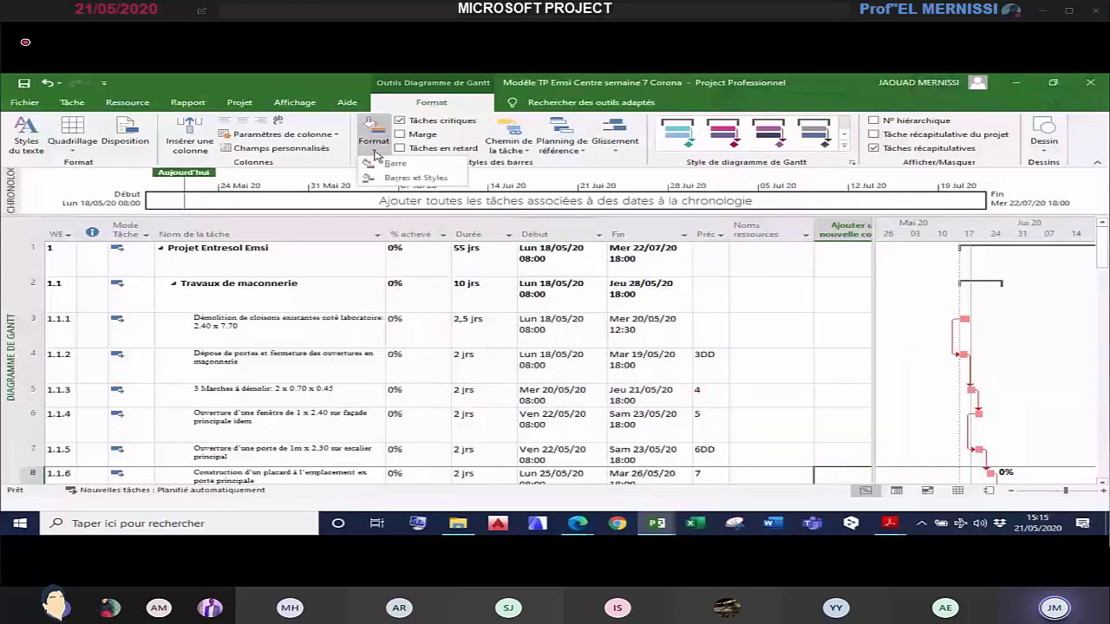
click(394, 163)
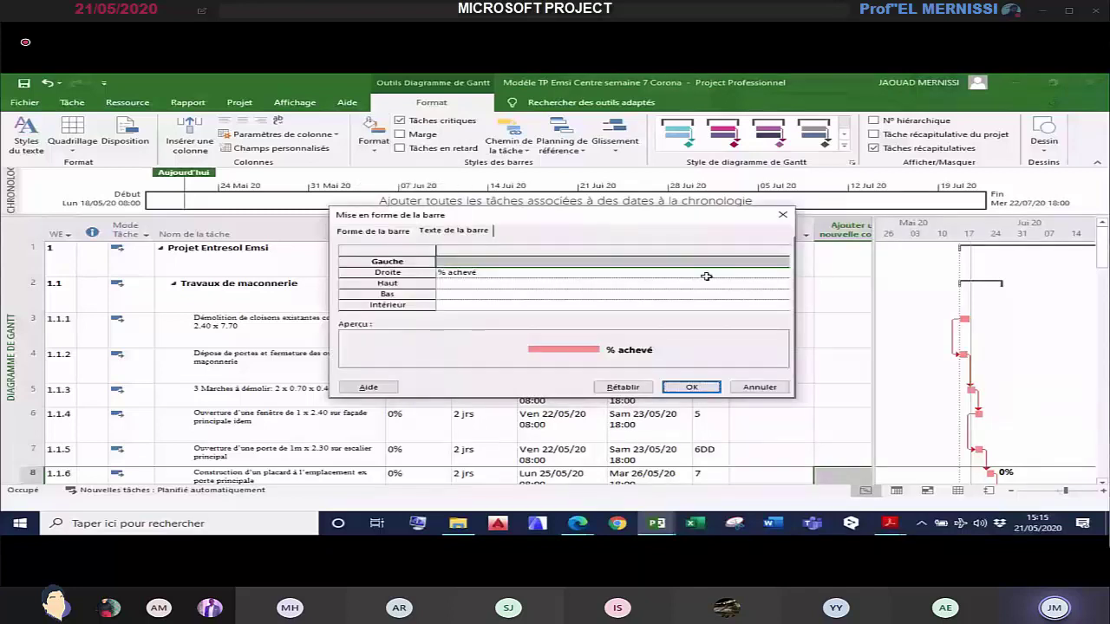
key(Return)
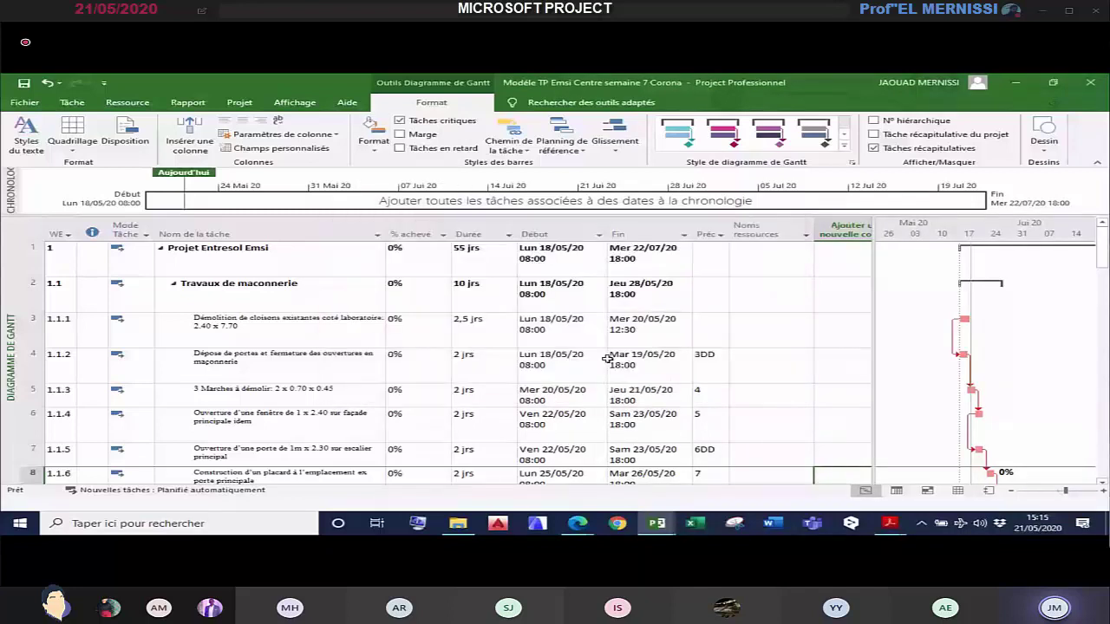
Step: Format the Gantt bars of all tasks to show the % achevé field on their right side
click(247, 235)
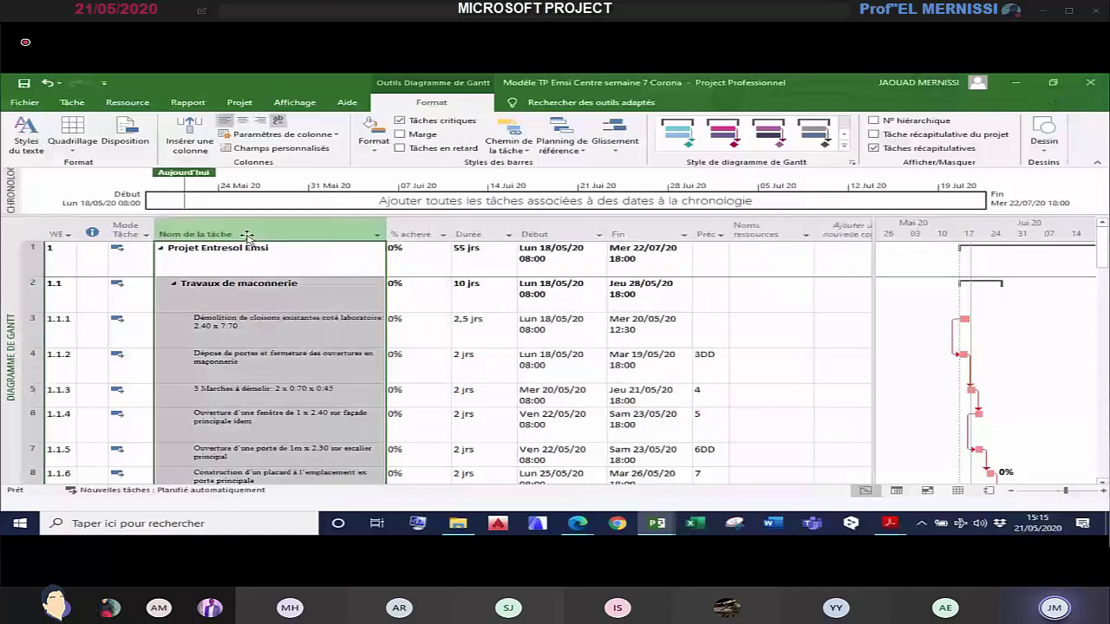
click(313, 422)
click(292, 335)
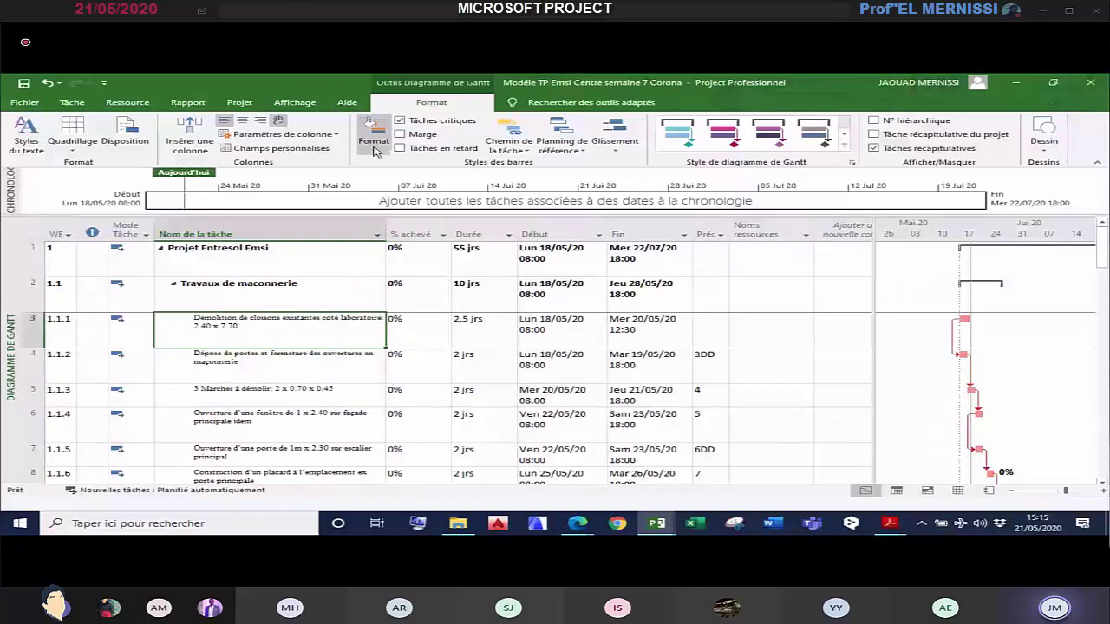
click(252, 229)
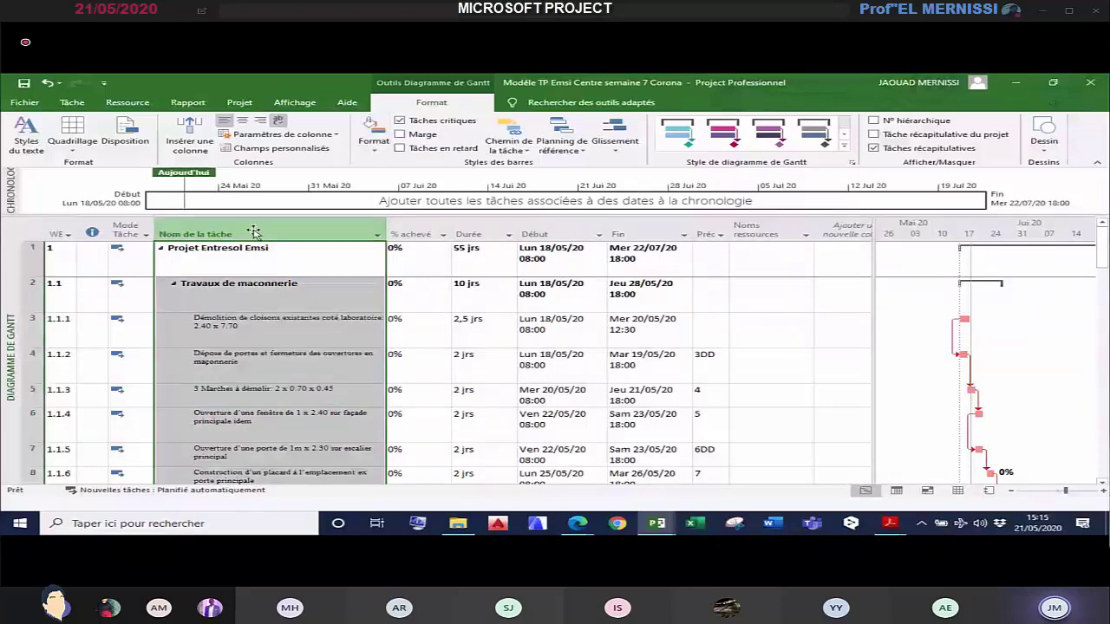
click(373, 142)
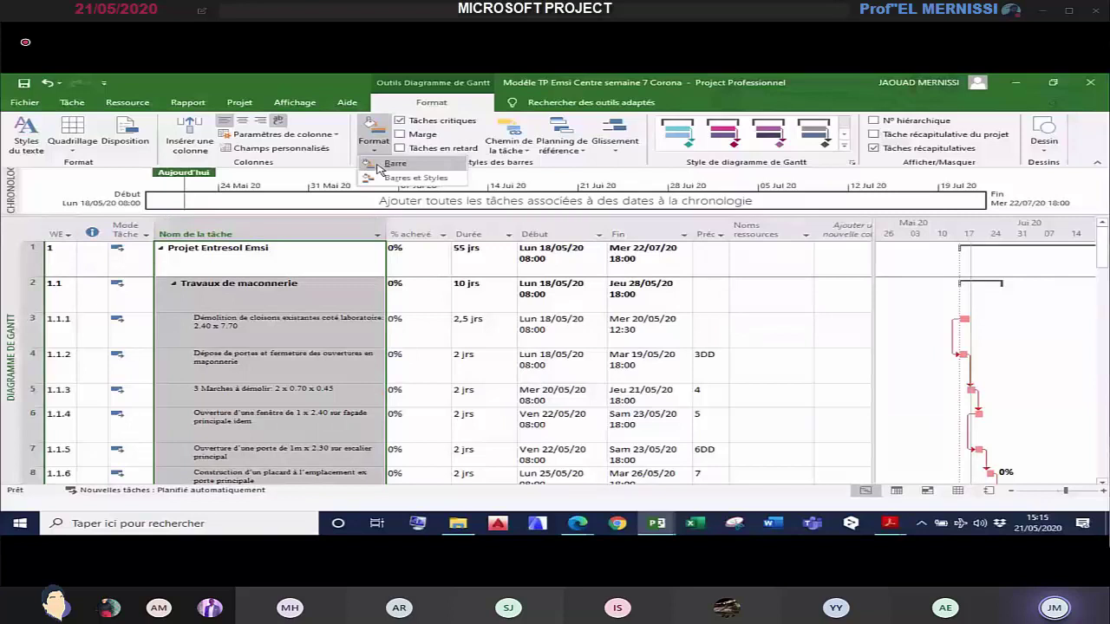
click(392, 164)
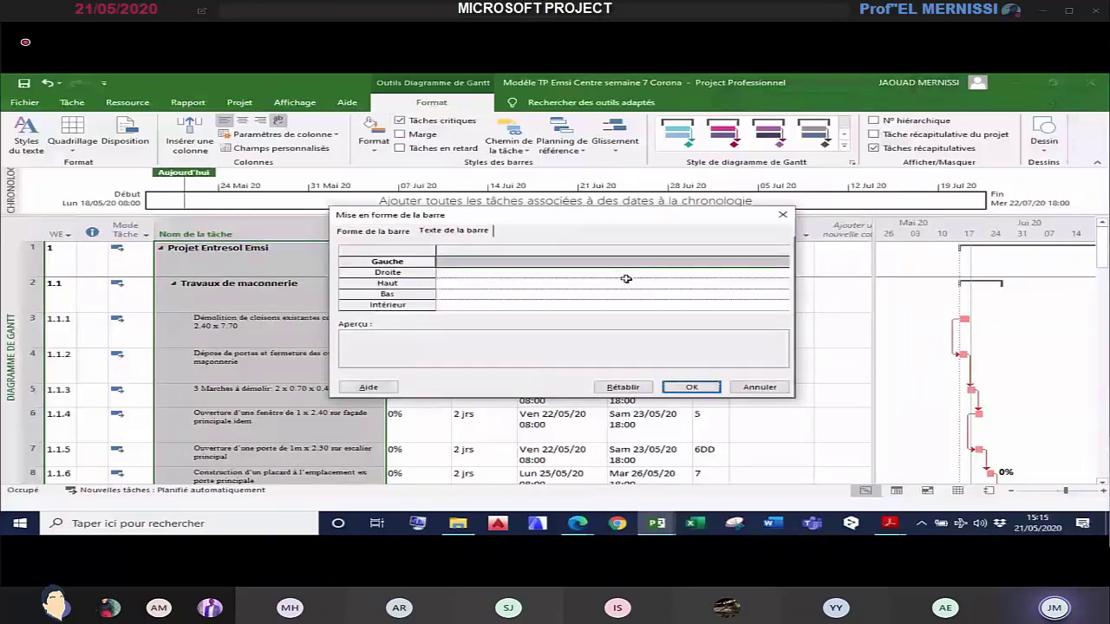
click(767, 275)
click(780, 274)
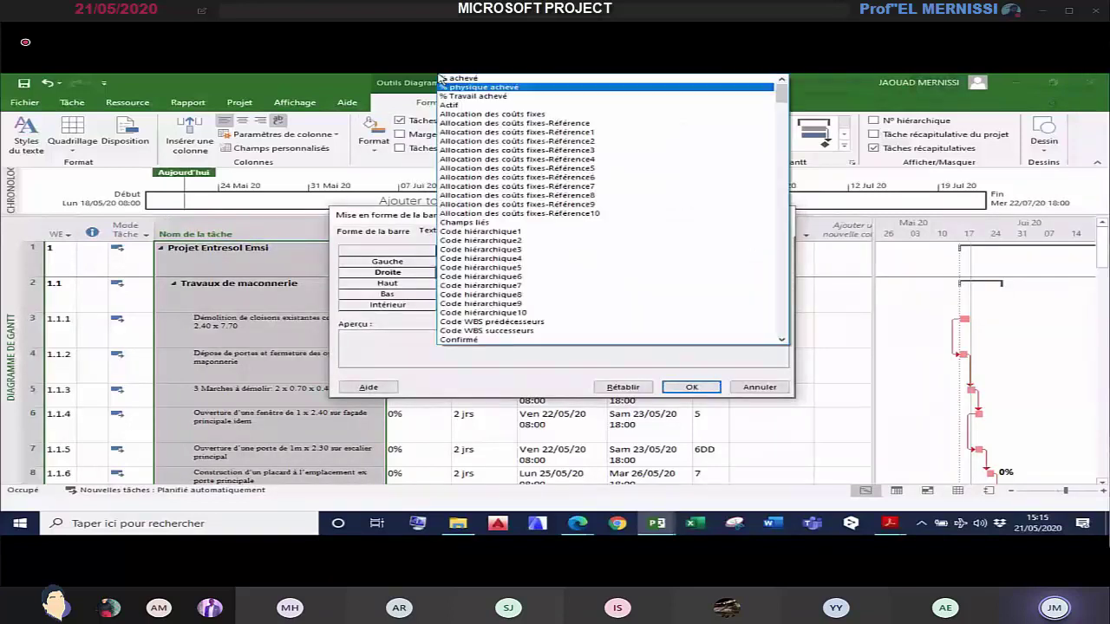
click(442, 78)
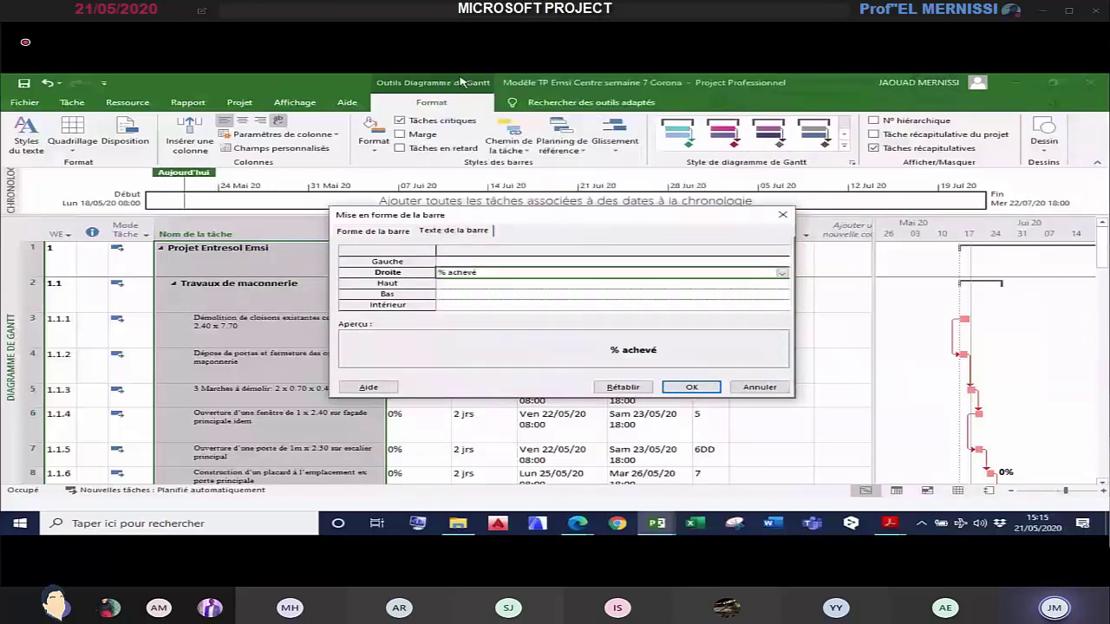
click(687, 387)
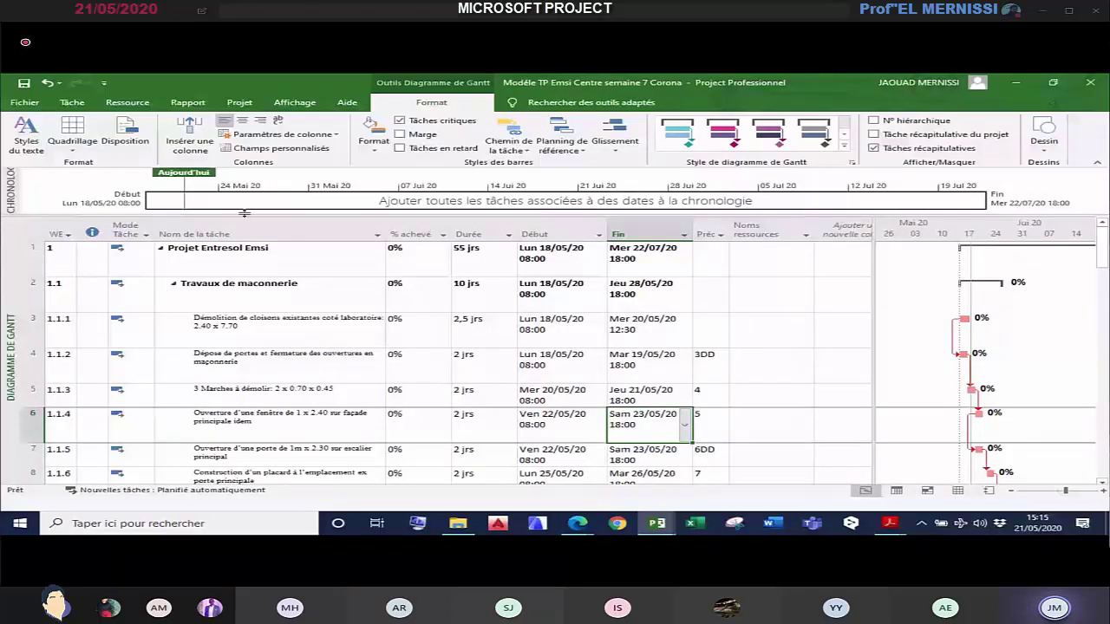
Step: Review the completion labels beside the Gantt bars through the whole task list and at a finer timescale
drag(245, 213, 245, 222)
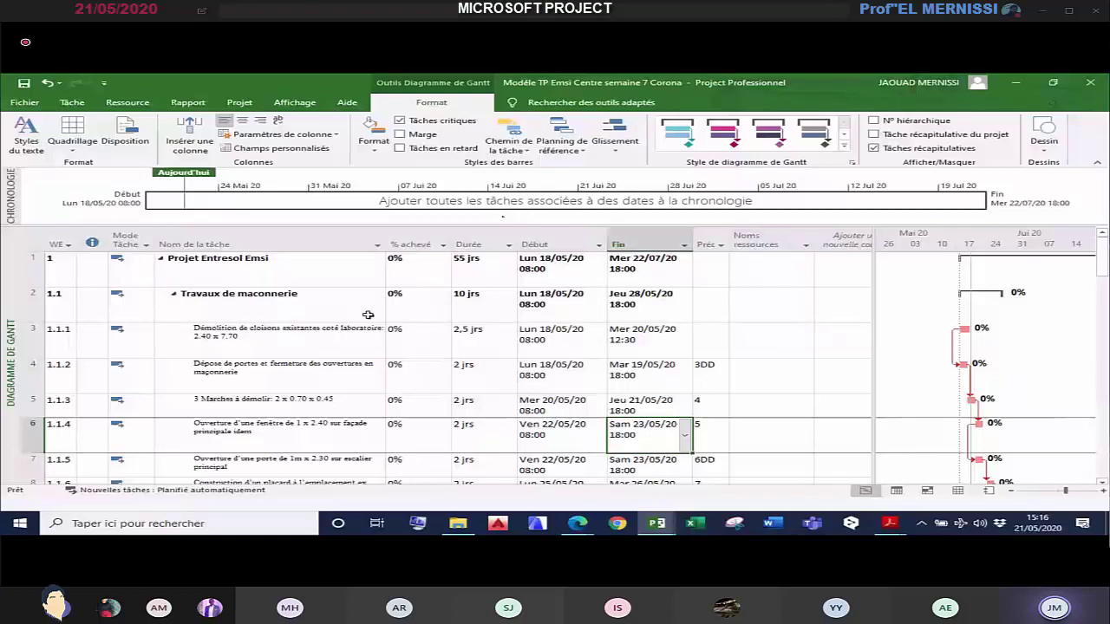
scroll(368, 315, down, 3)
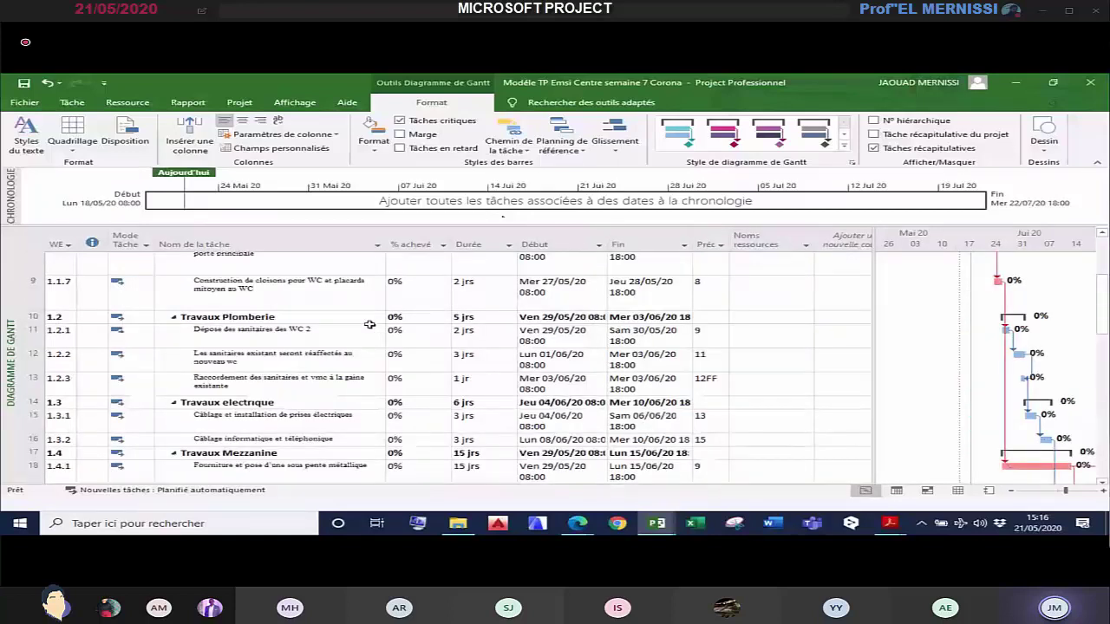
scroll(330, 355, down, 8)
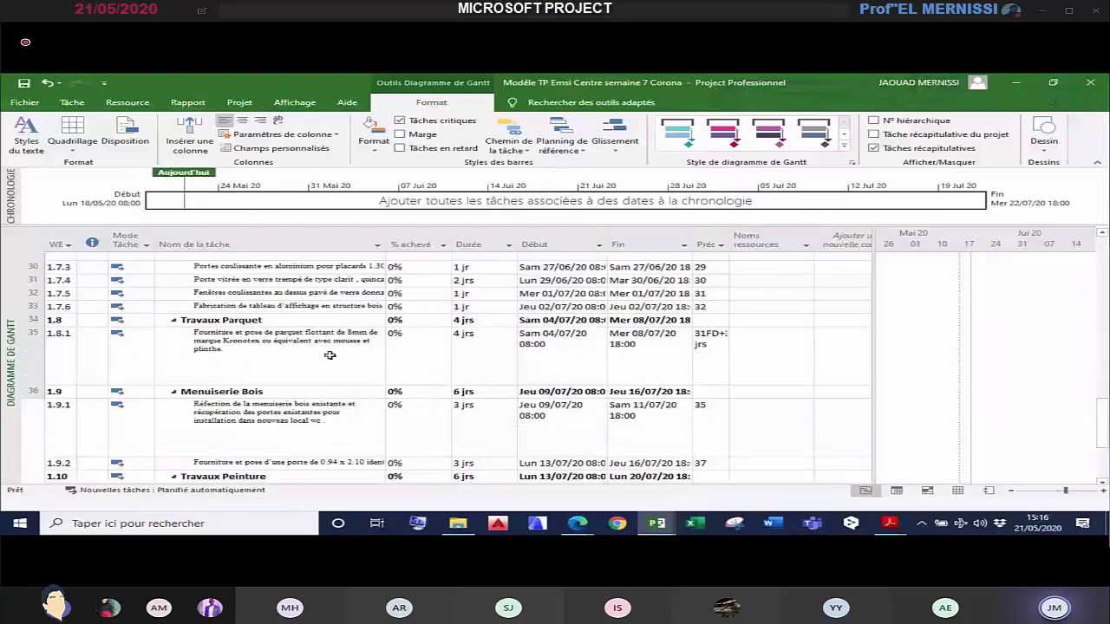
scroll(330, 354, down, 2)
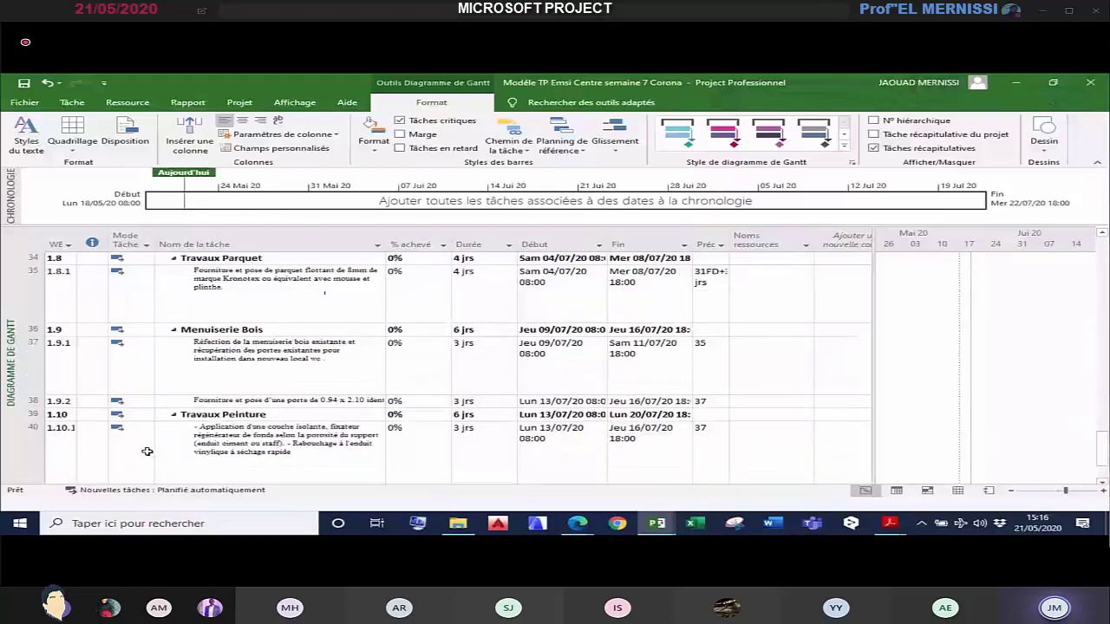
scroll(146, 442, down, 3)
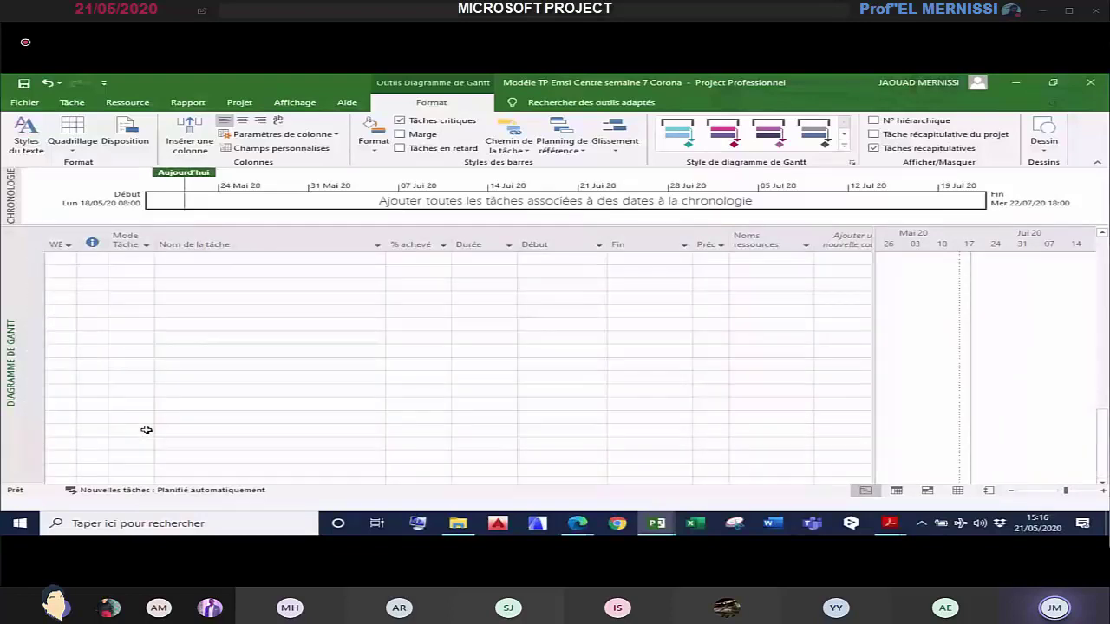
scroll(275, 391, up, 15)
scroll(286, 364, up, 1)
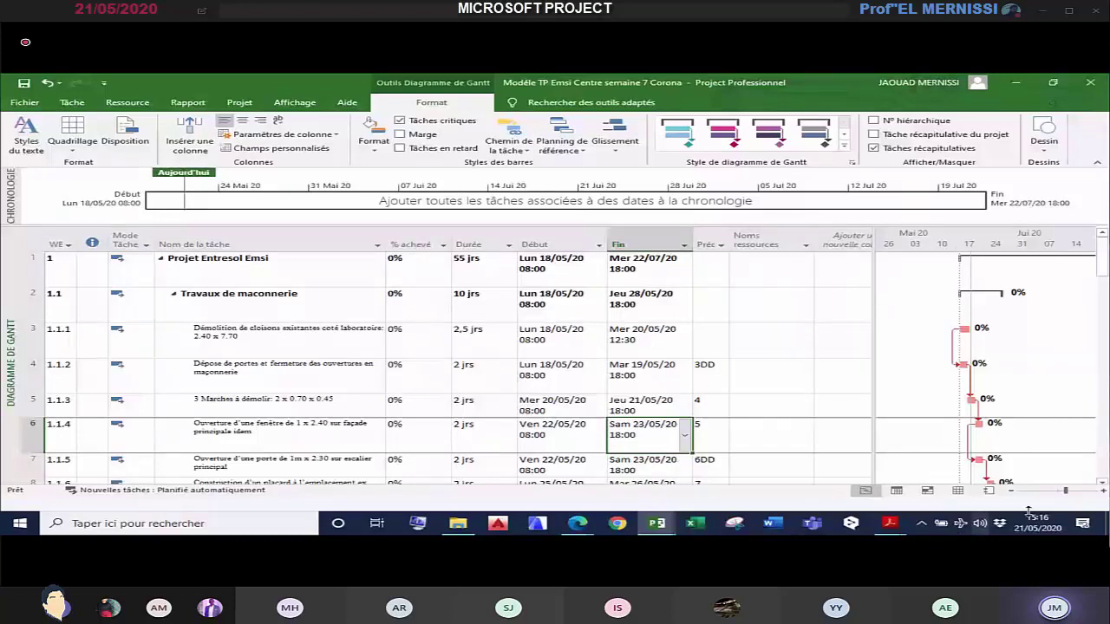
click(1087, 492)
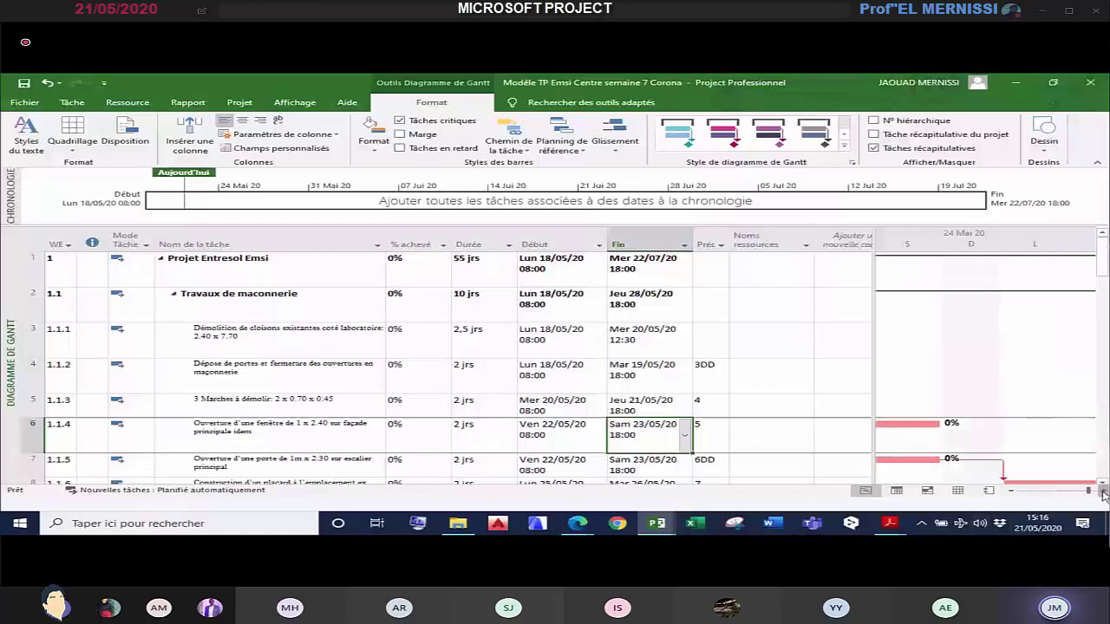
click(1011, 491)
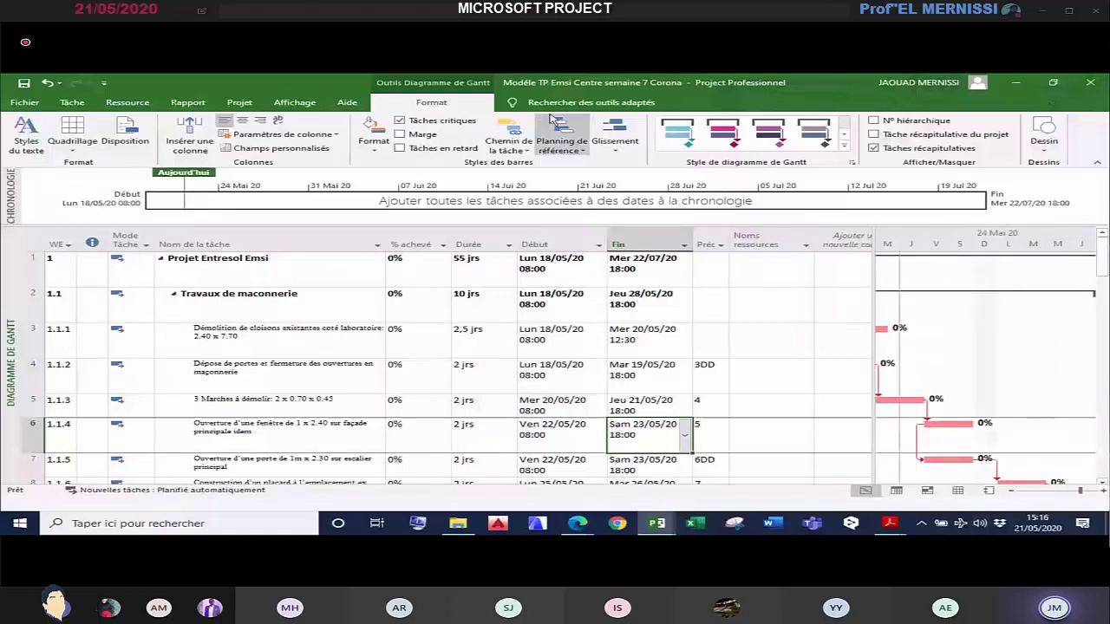
click(288, 104)
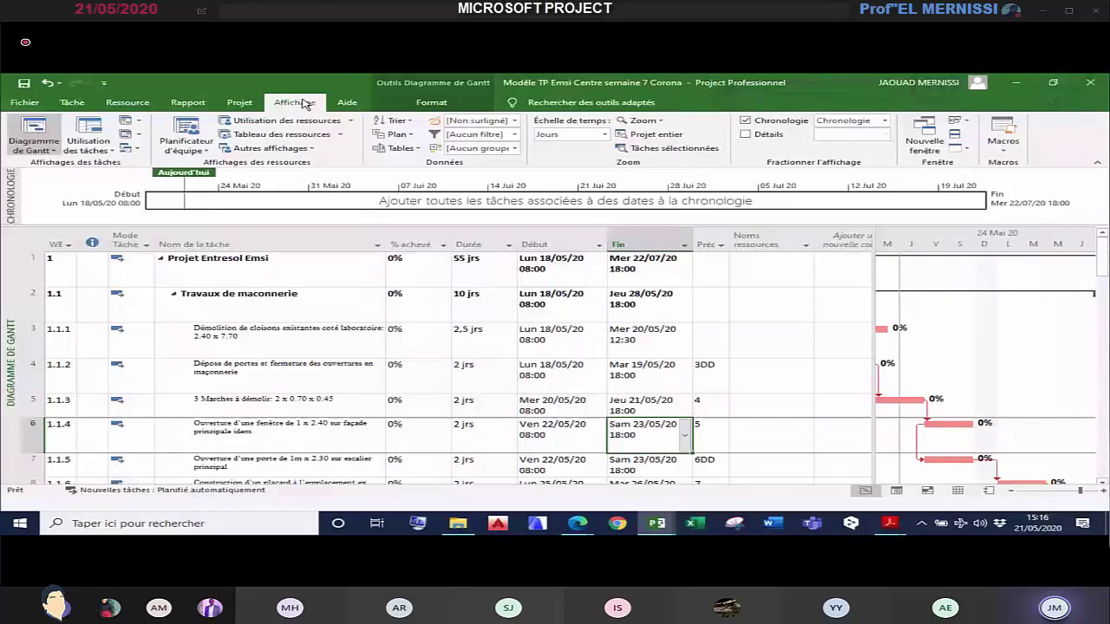
click(247, 103)
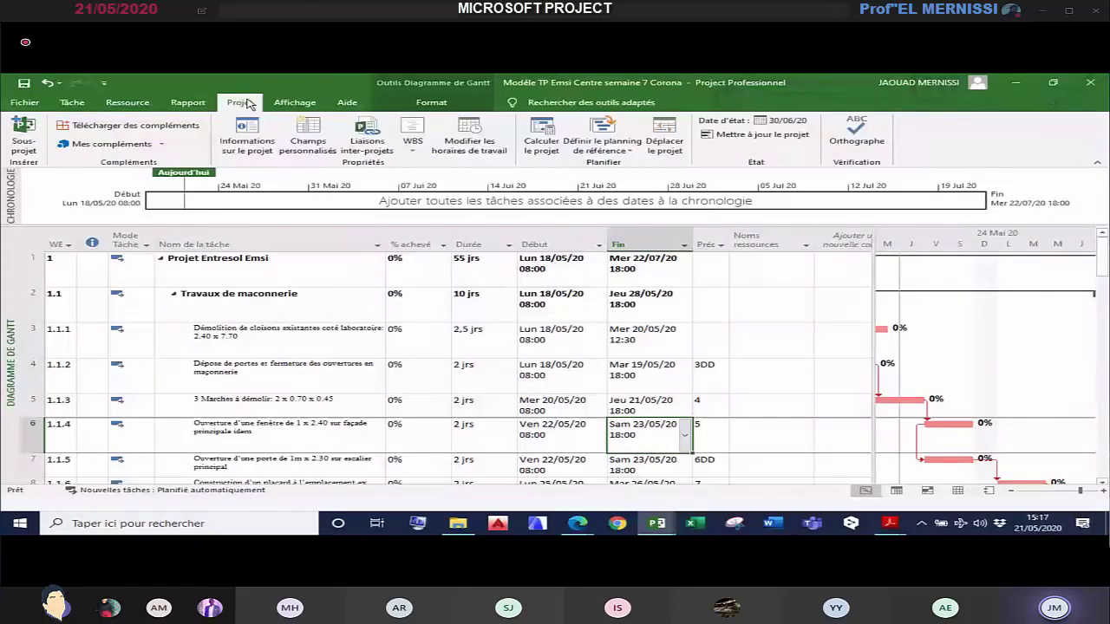
click(72, 104)
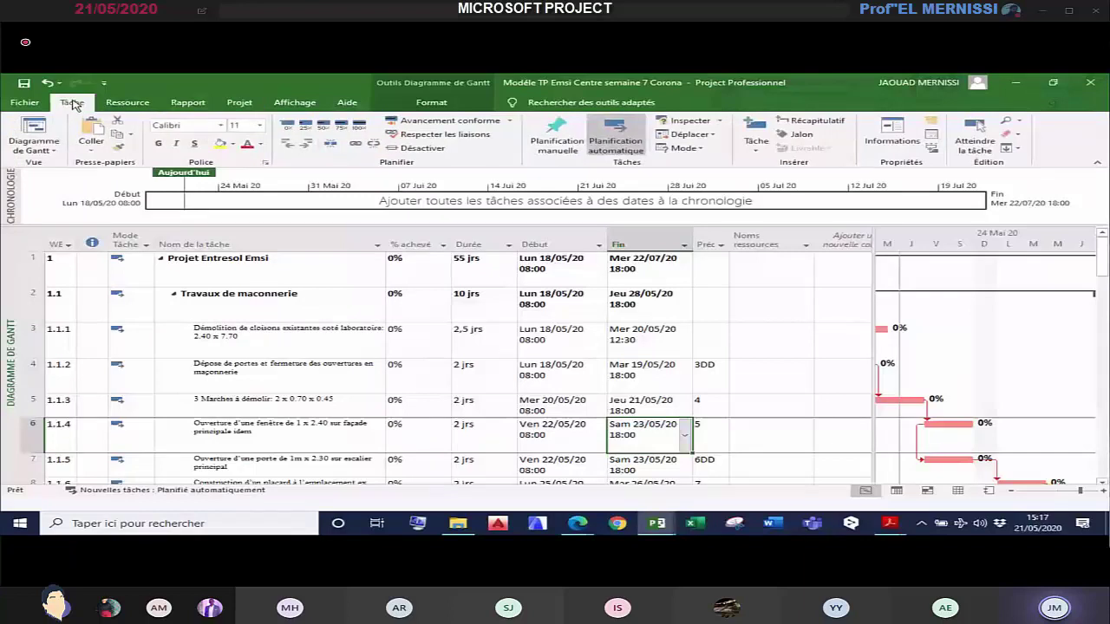
click(137, 104)
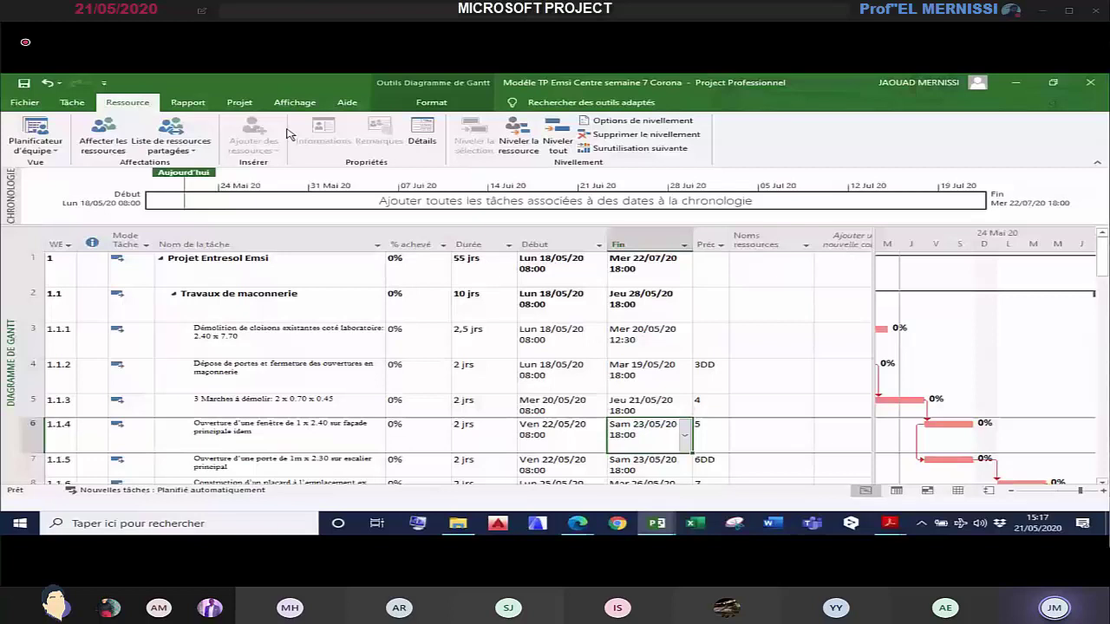
click(72, 103)
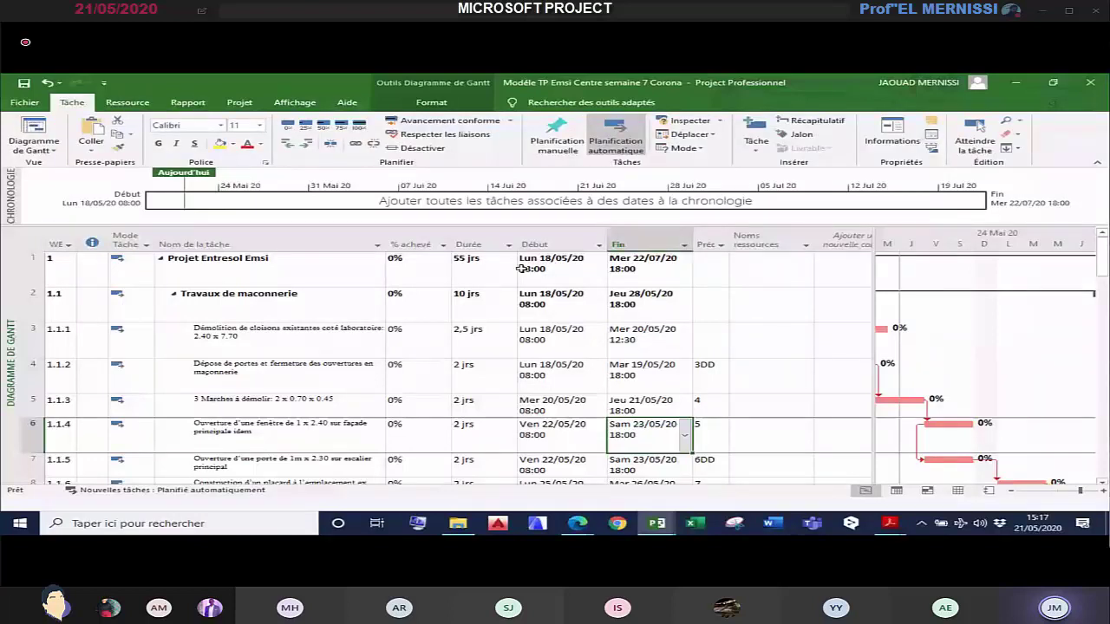
Step: Hide the timeline, show it again above the Gantt chart, and make its pane slightly taller
click(295, 103)
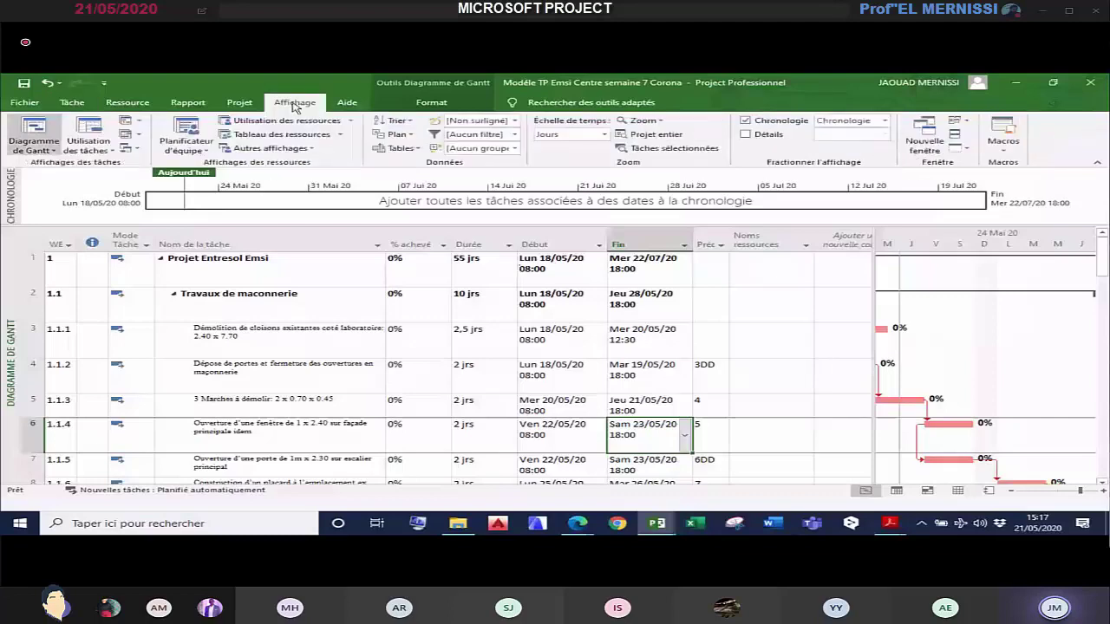
click(745, 121)
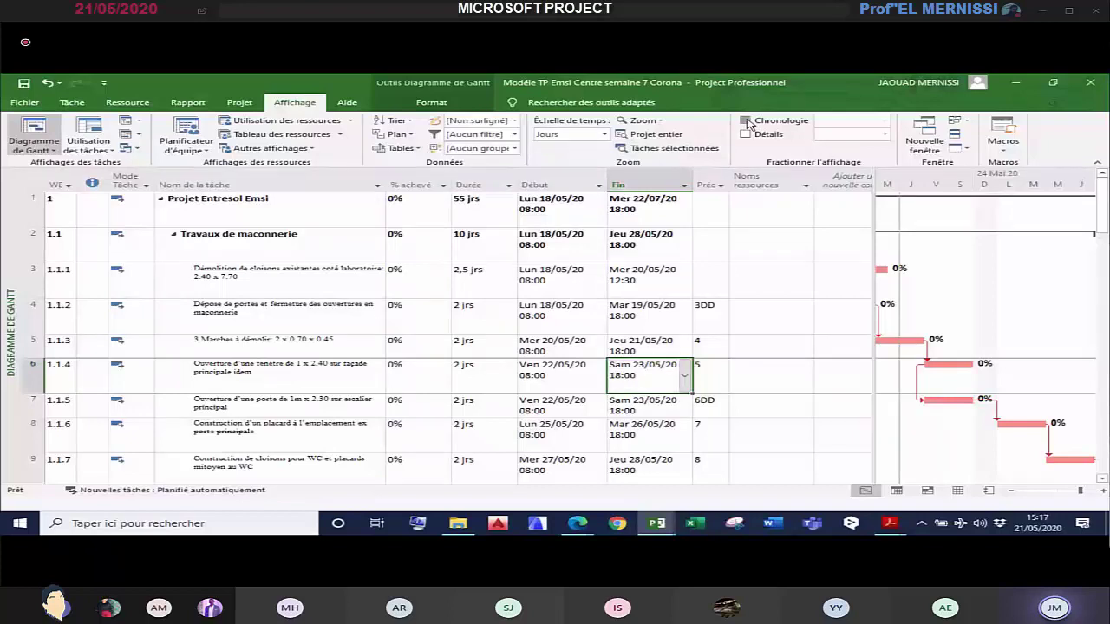
click(746, 121)
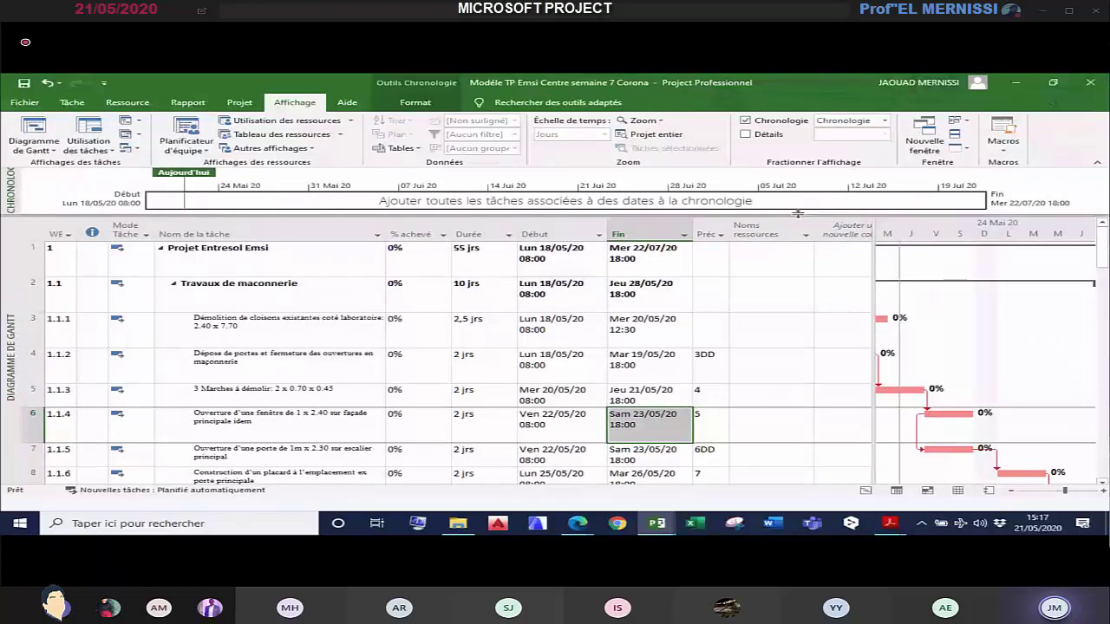
drag(798, 213, 772, 230)
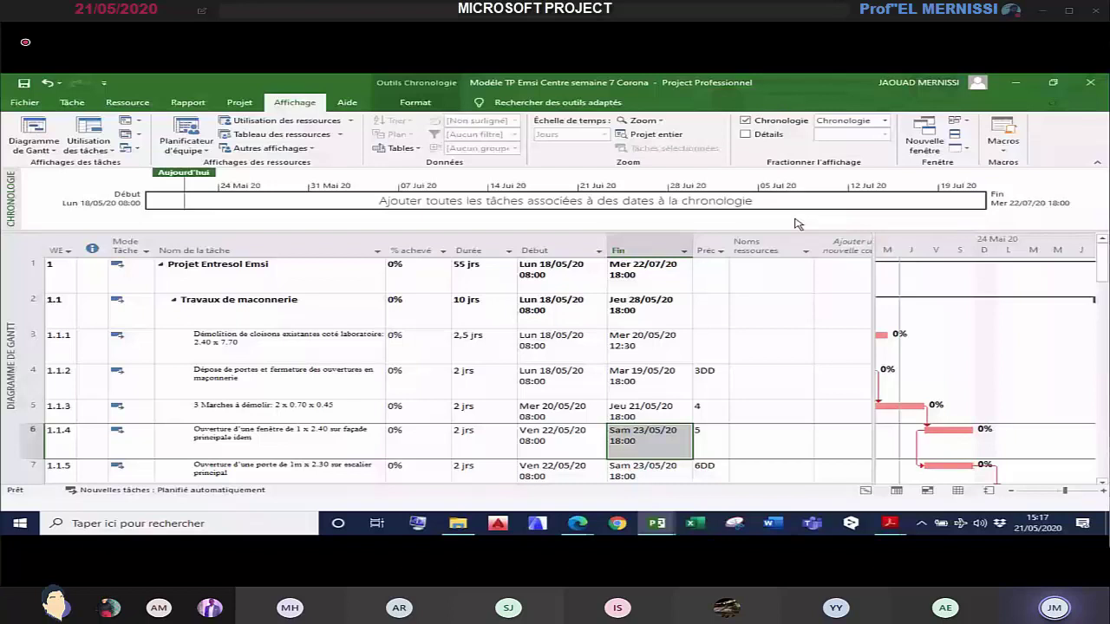
click(757, 222)
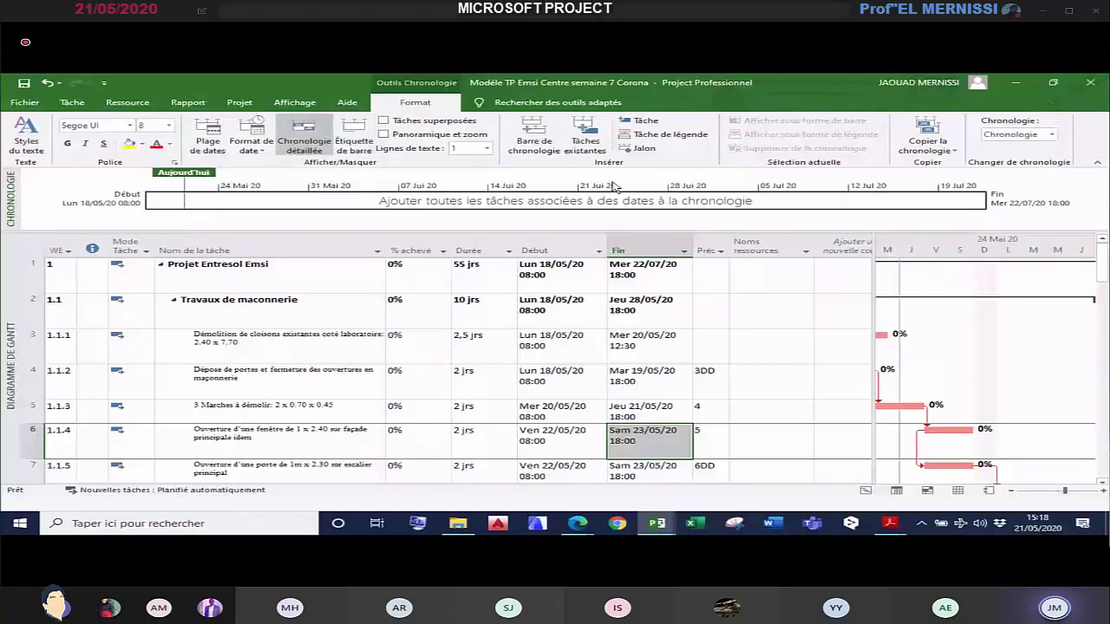
click(325, 349)
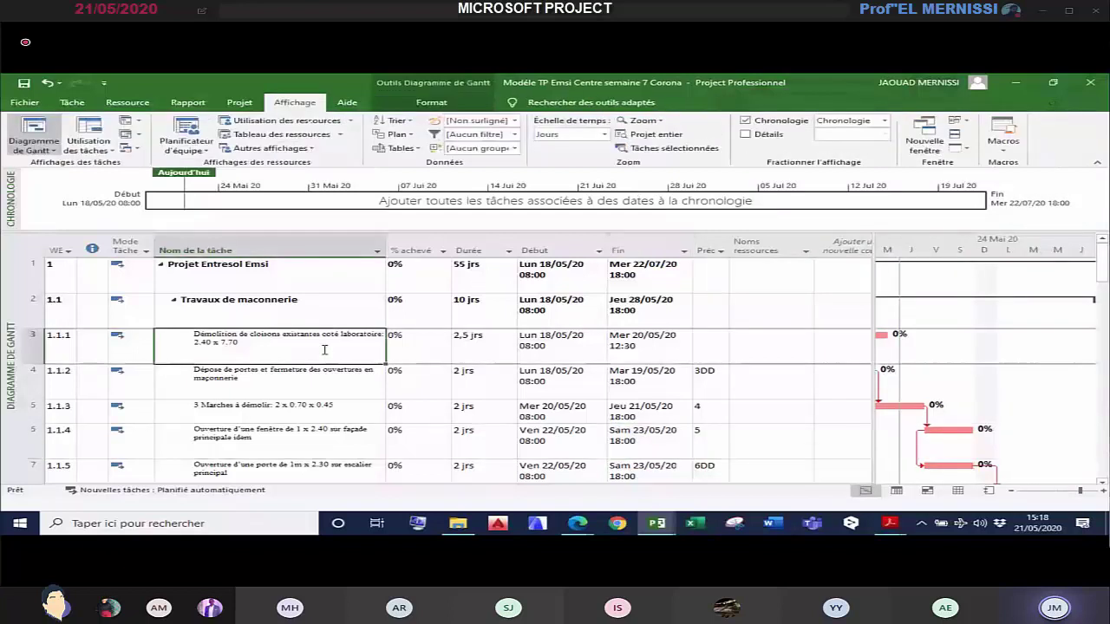
click(445, 103)
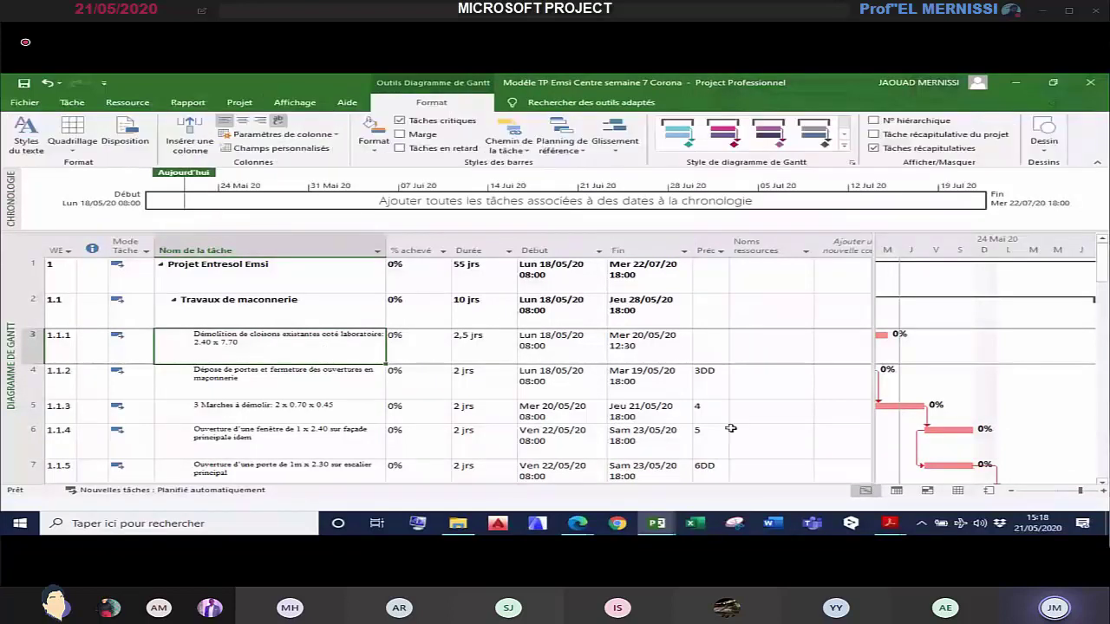
click(295, 102)
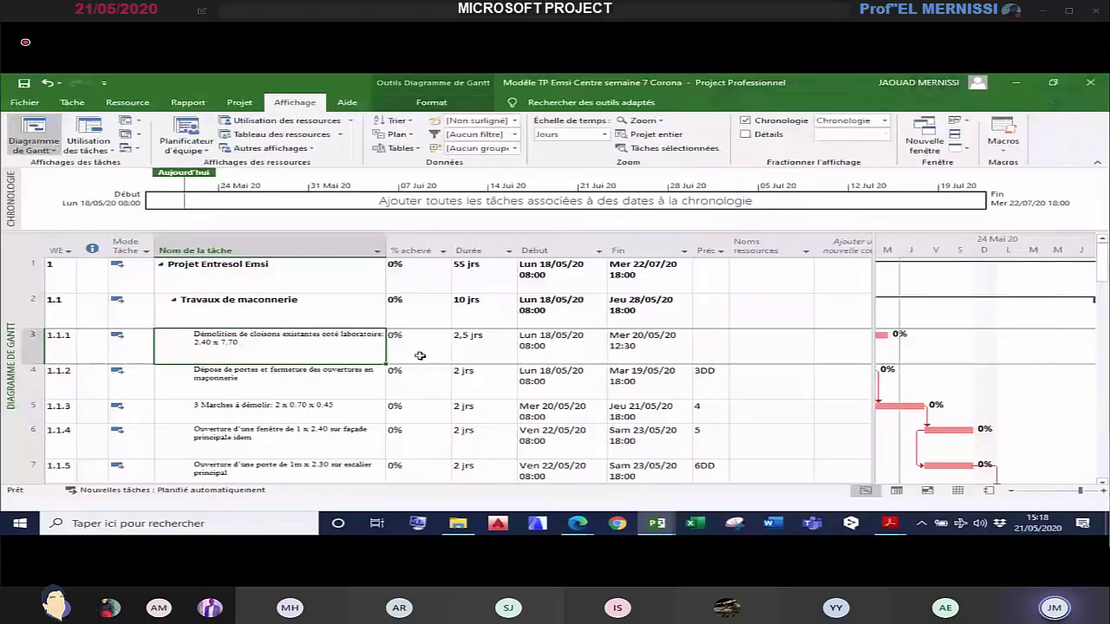
click(325, 204)
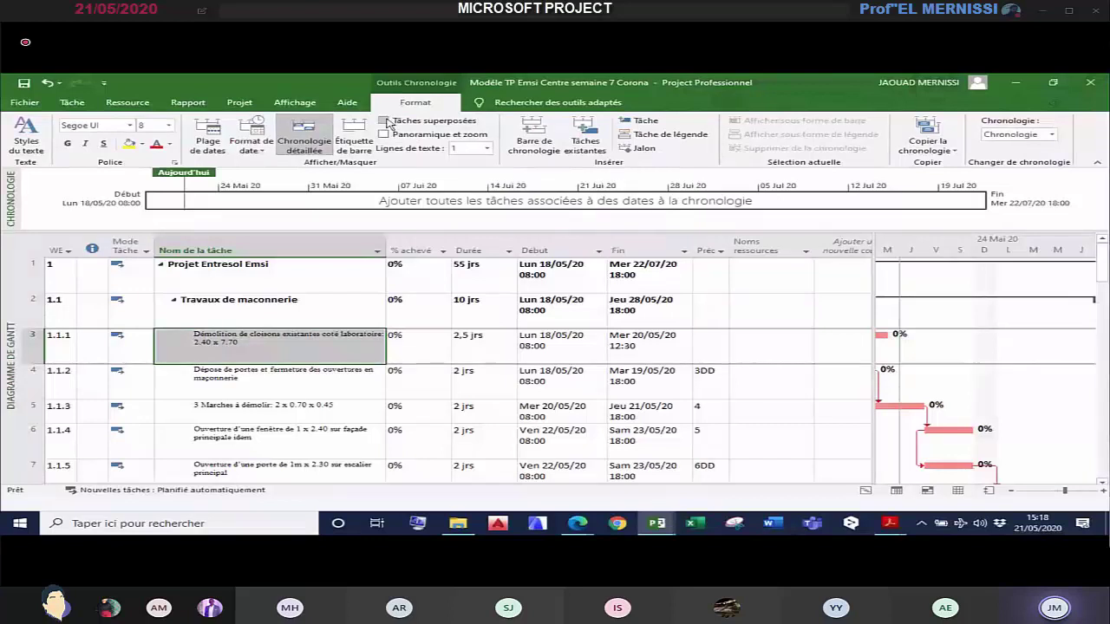
click(346, 309)
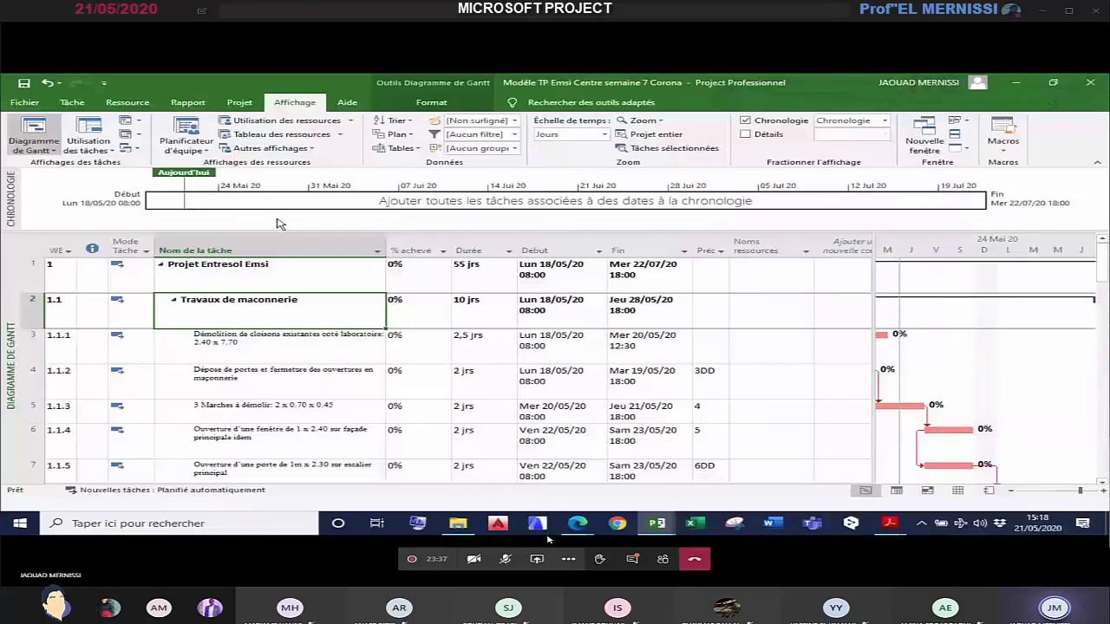
click(632, 558)
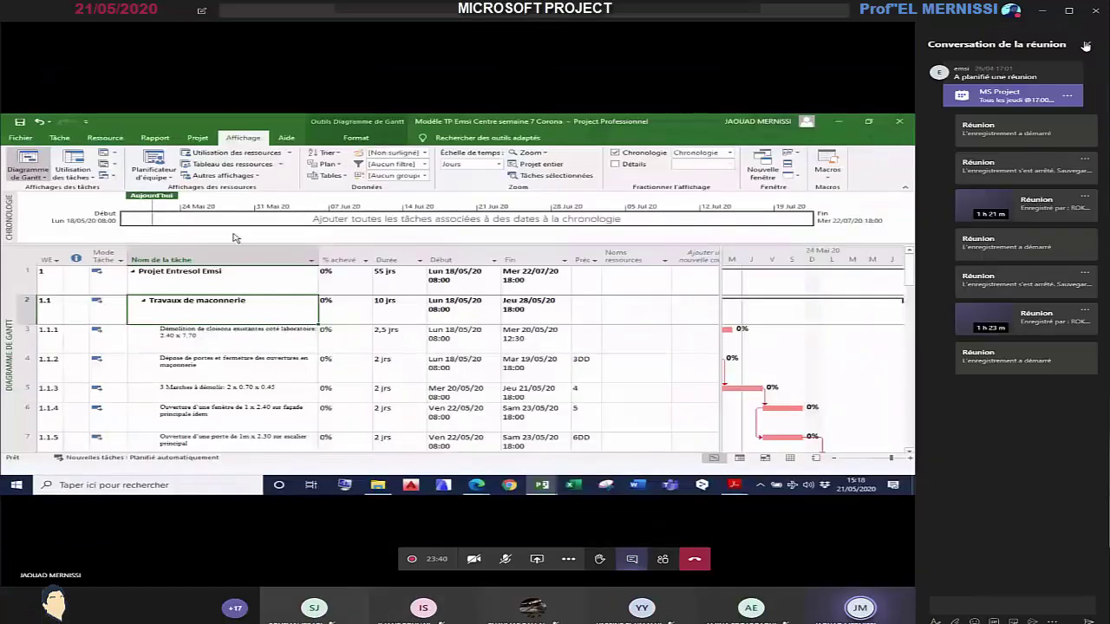
click(1085, 44)
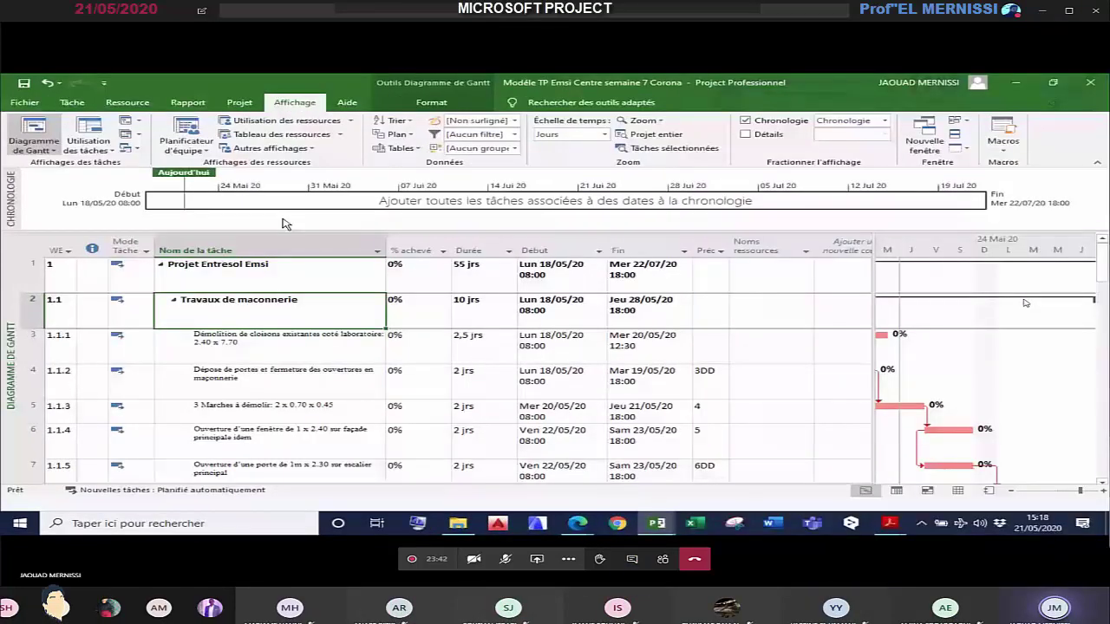
Step: Add the existing summary task Projet Entresol Emsi to the timeline
right_click(285, 224)
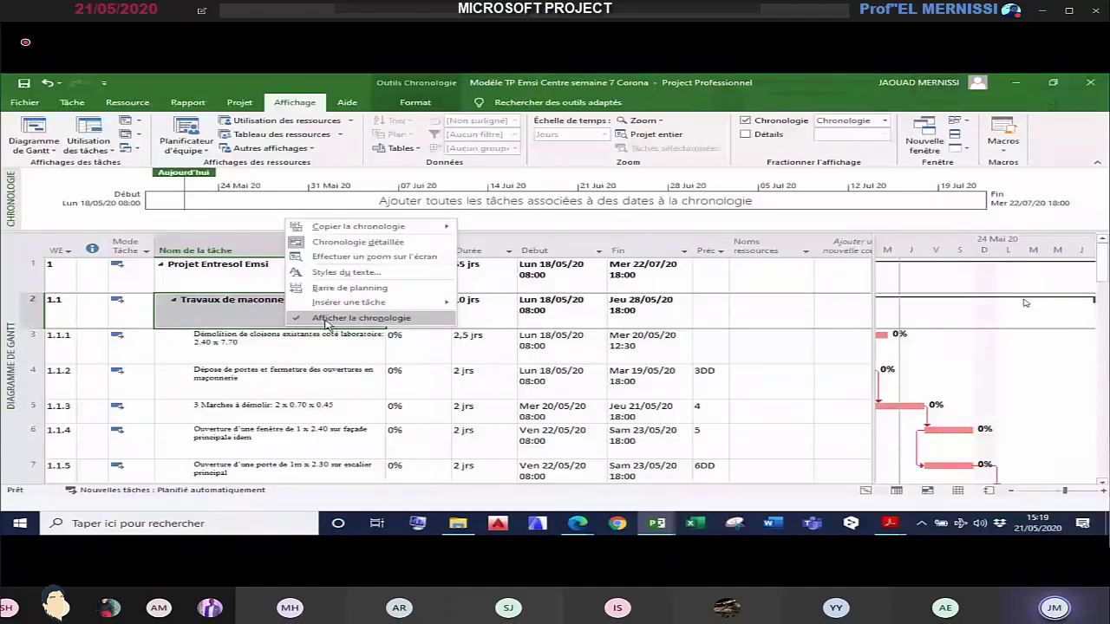
mouse_move(328, 308)
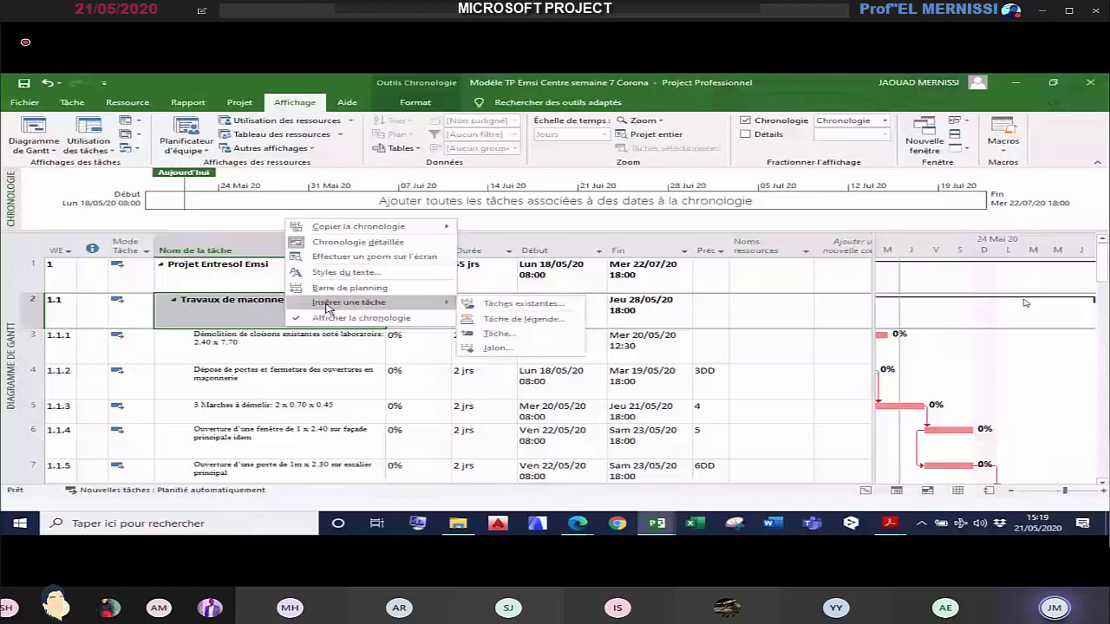
click(493, 310)
drag(483, 160, 840, 186)
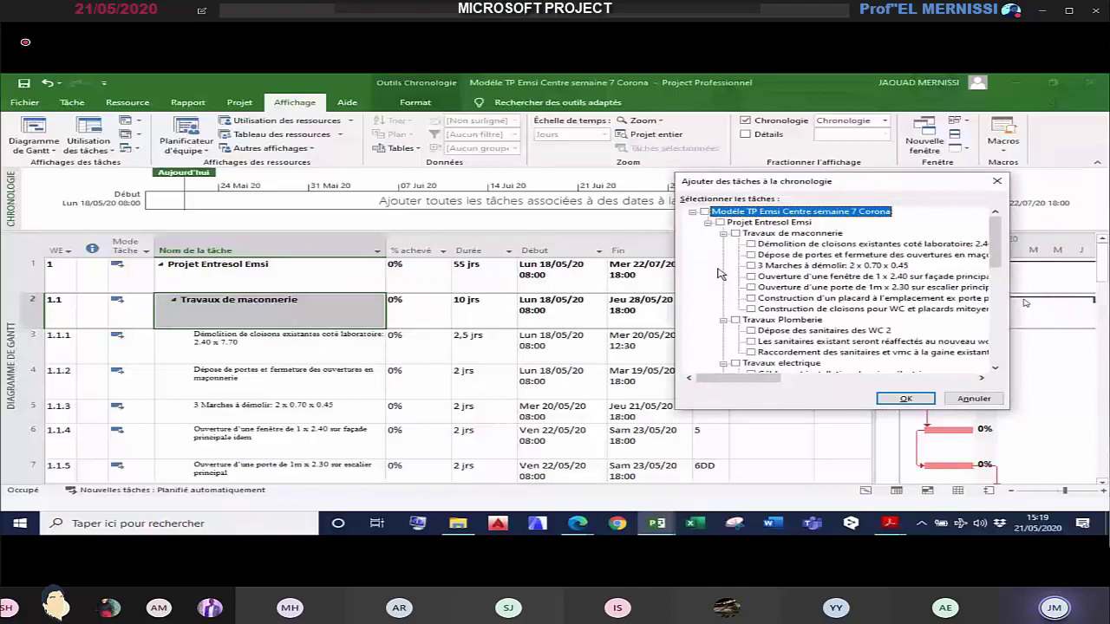
click(720, 223)
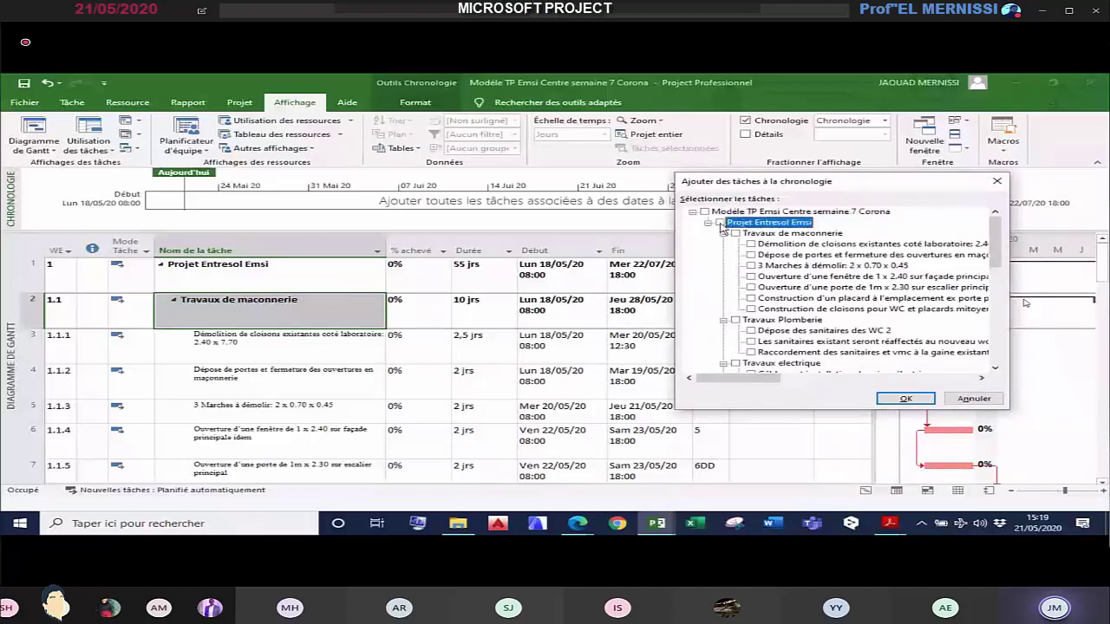
click(903, 400)
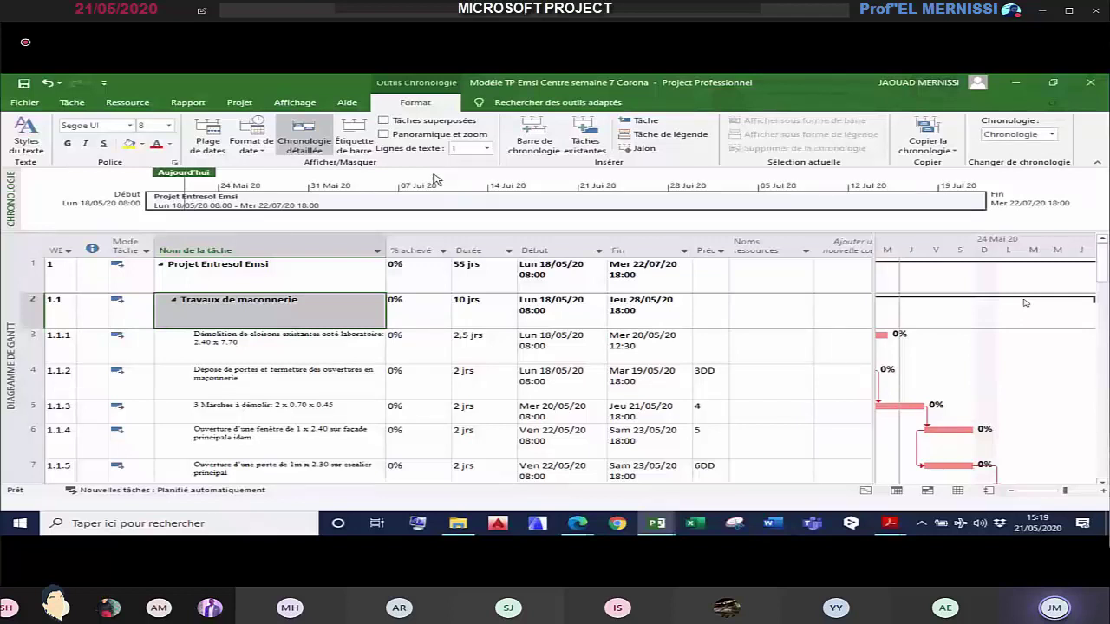
Step: In the timeline's existing-task selection, replace Projet Entresol Emsi with Travaux de maconnerie, Travaux Plomberie and Travaux electrique
right_click(510, 221)
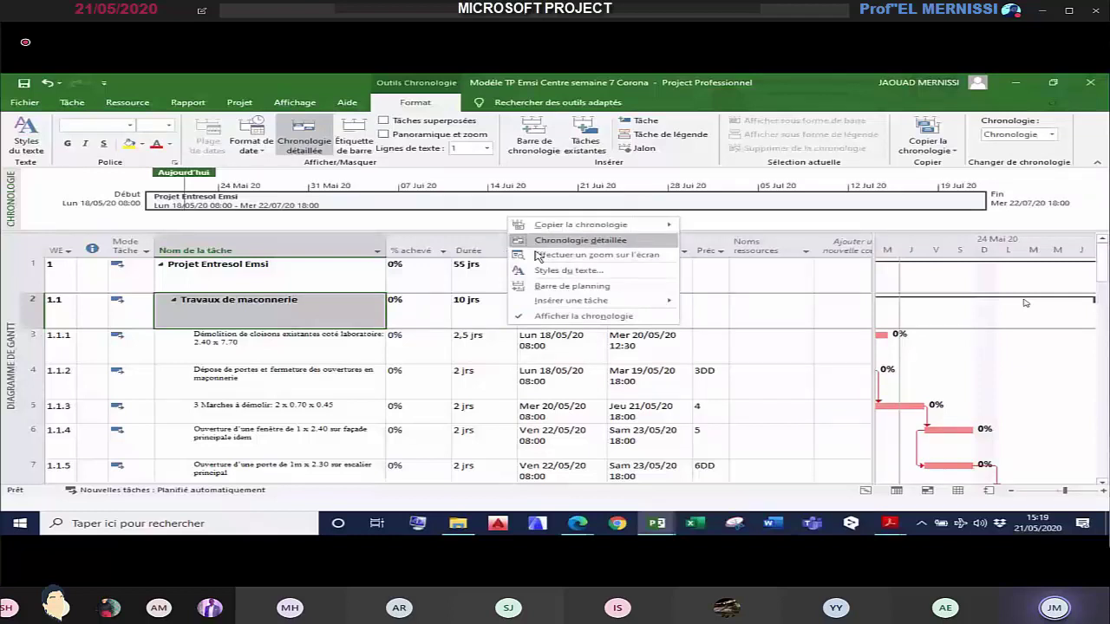
mouse_move(659, 300)
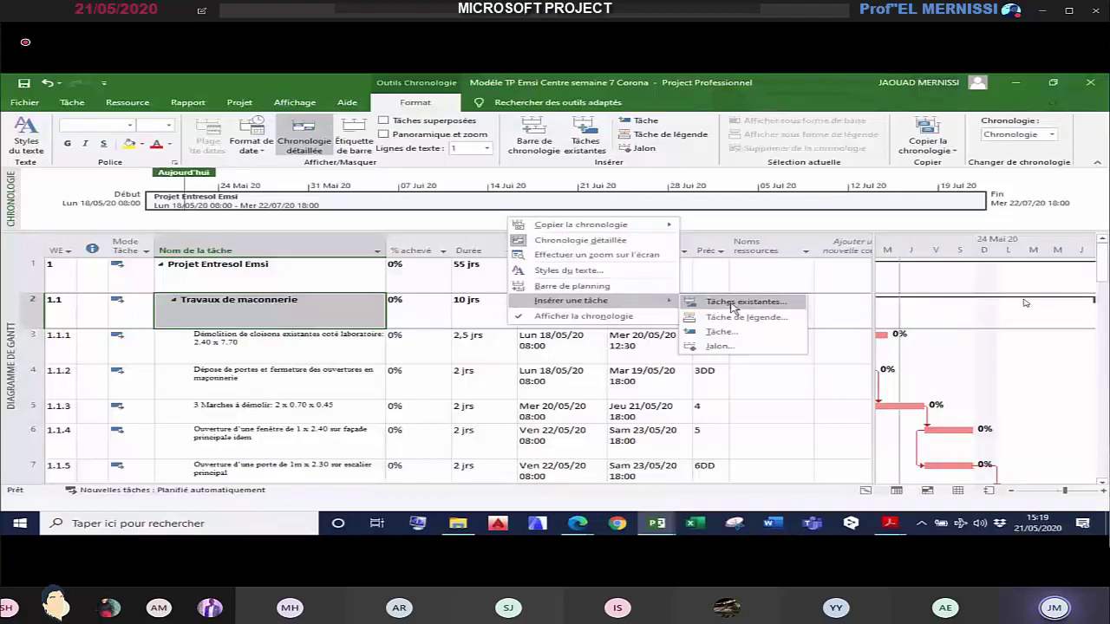
click(733, 306)
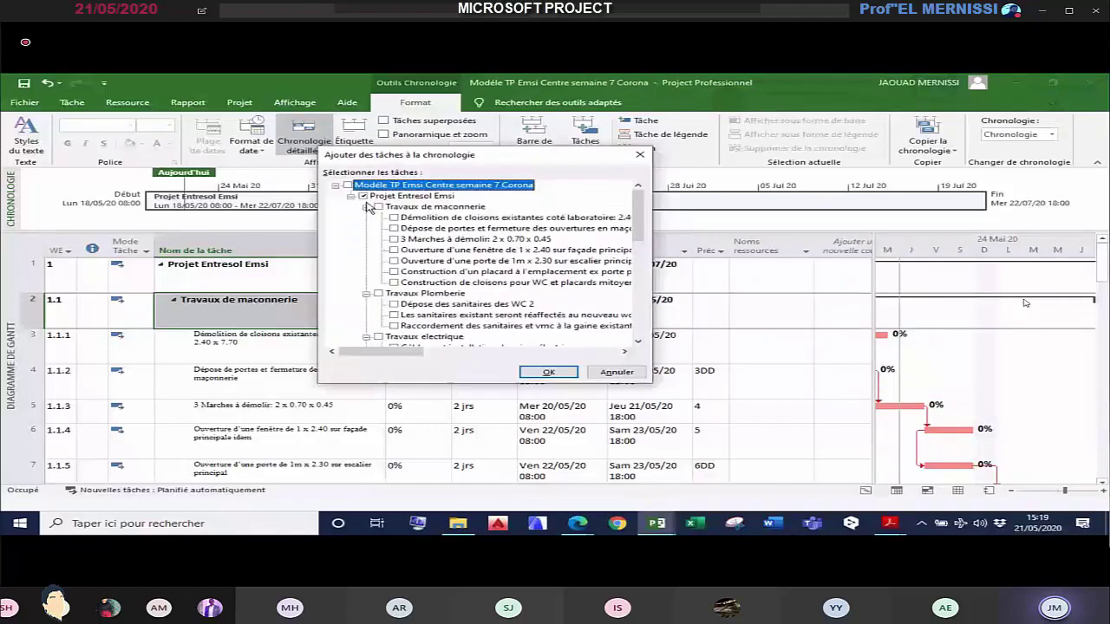
click(408, 196)
drag(450, 158, 769, 243)
click(701, 288)
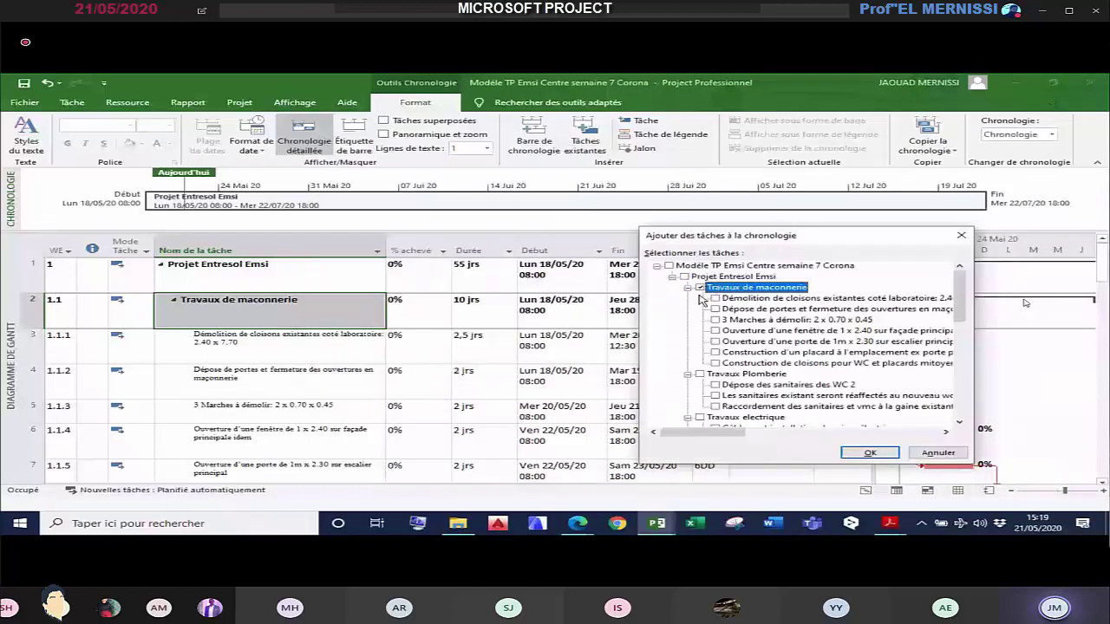
click(700, 375)
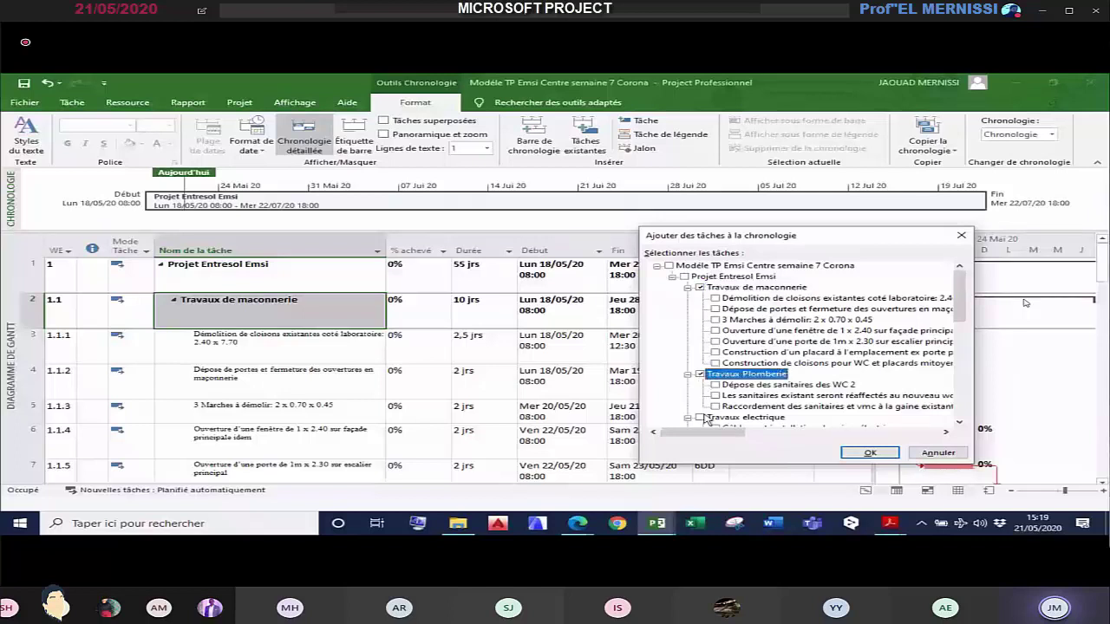
click(701, 418)
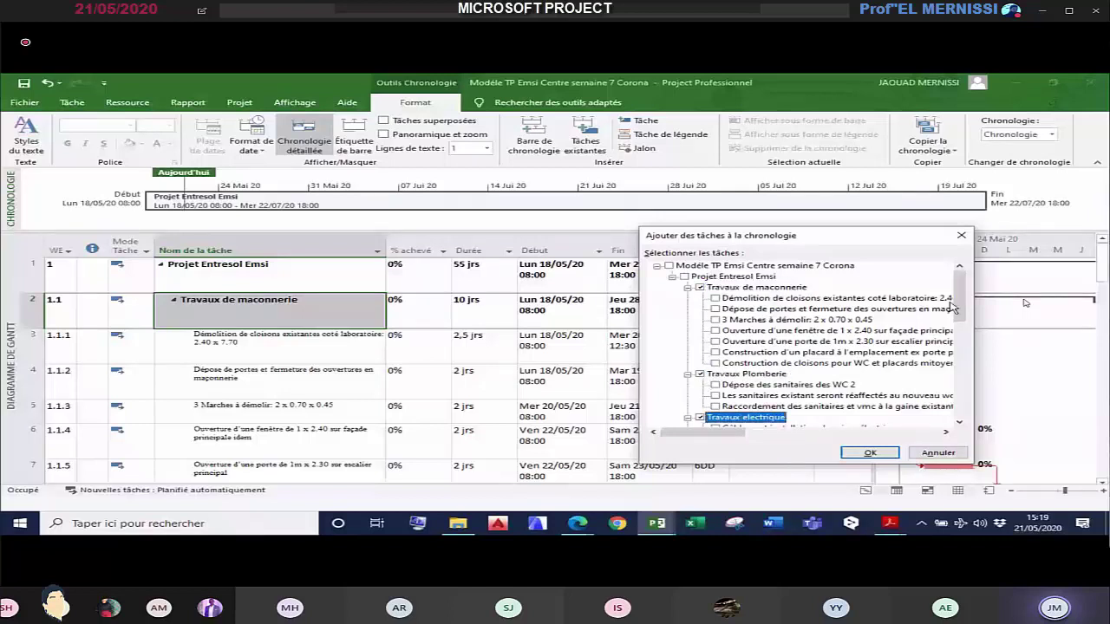
Step: Also select the summary tasks Travaux Mezzanine, Travaux Revetement, Travaux Aluminium and Travaux Parquet for the timeline
scroll(952, 308, down, 4)
click(700, 320)
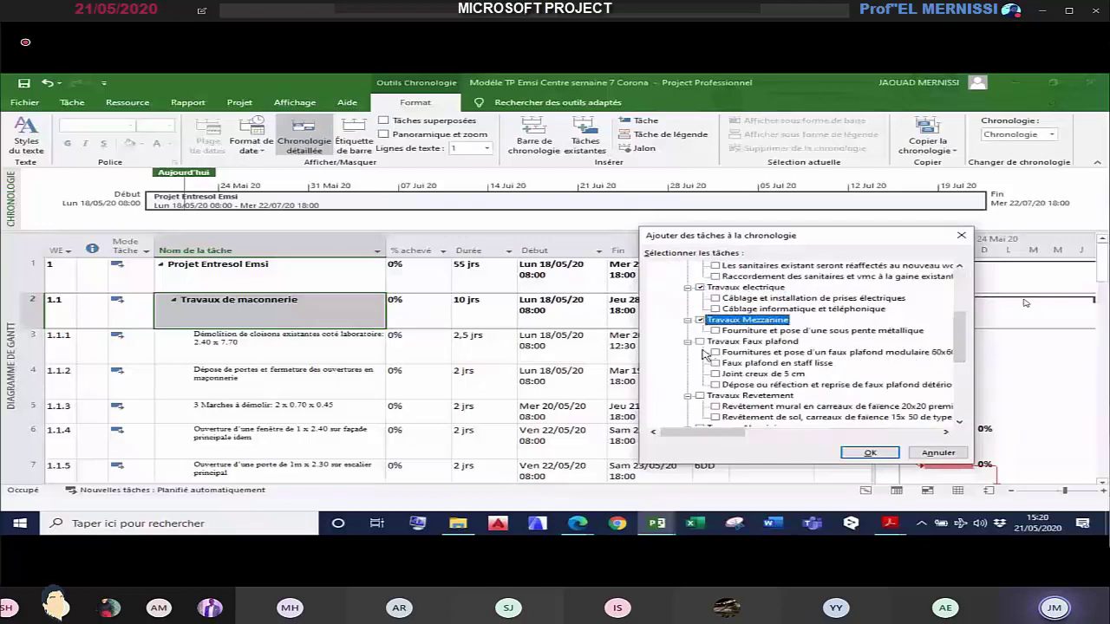
click(700, 396)
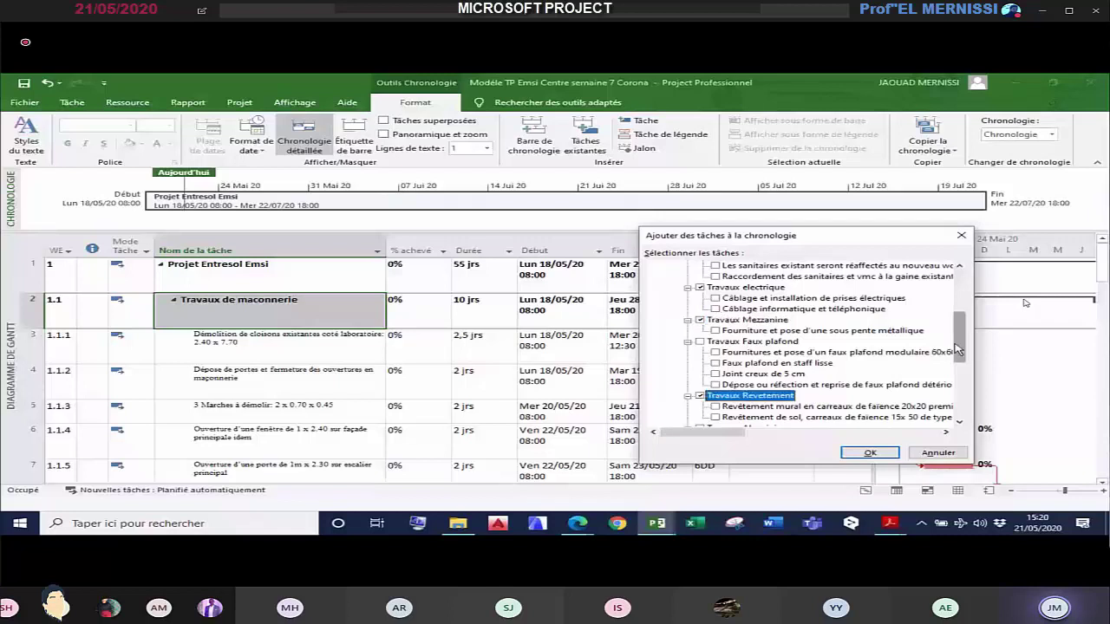
scroll(957, 348, down, 3)
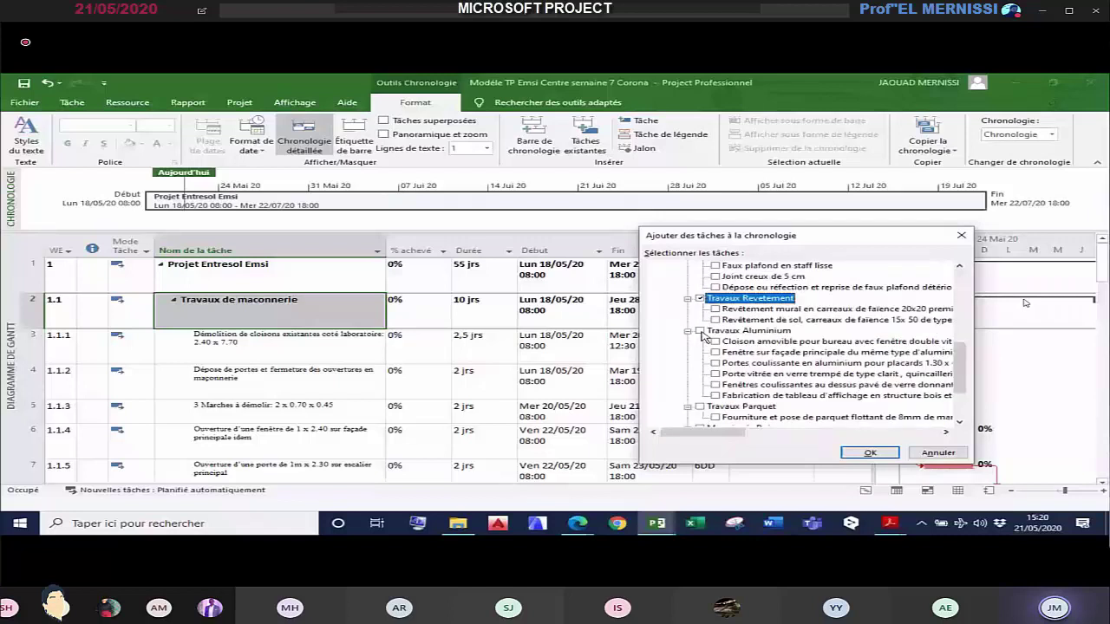
click(700, 331)
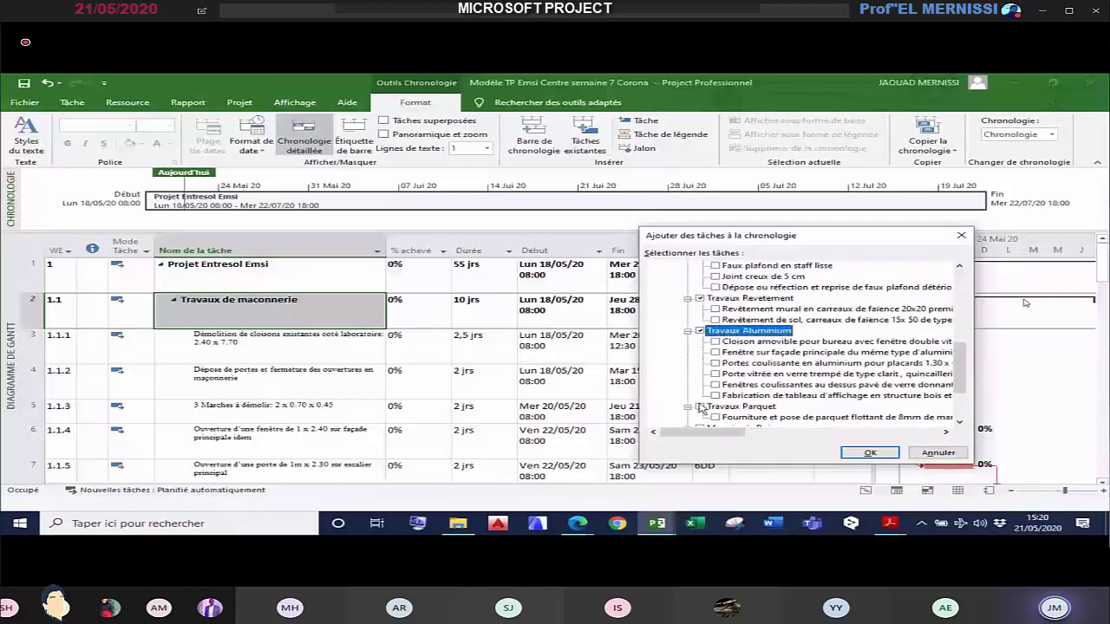
click(700, 407)
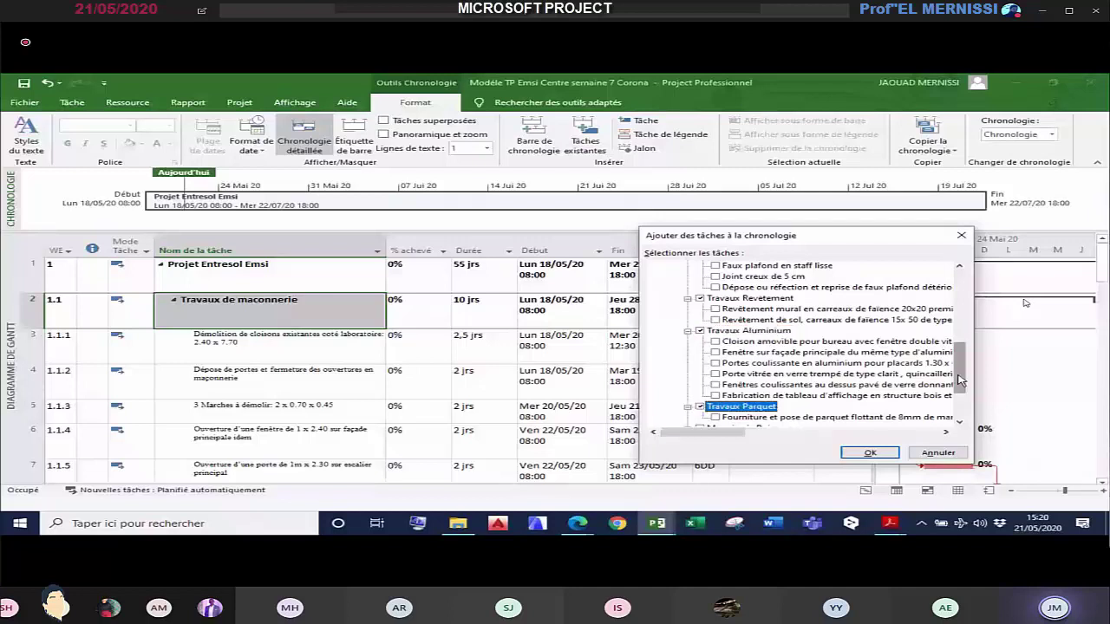
Step: Select Menuiserie Bois, Travaux Peinture and the last task in the list, and apply the whole task selection to the timeline
scroll(960, 380, down, 2)
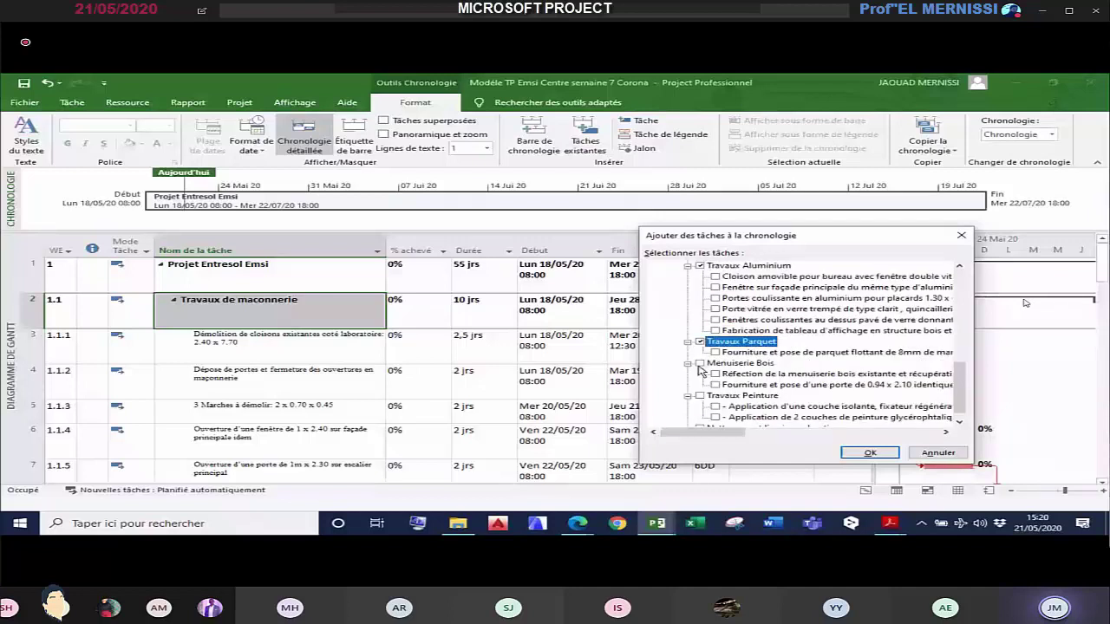
click(700, 363)
click(700, 396)
click(700, 427)
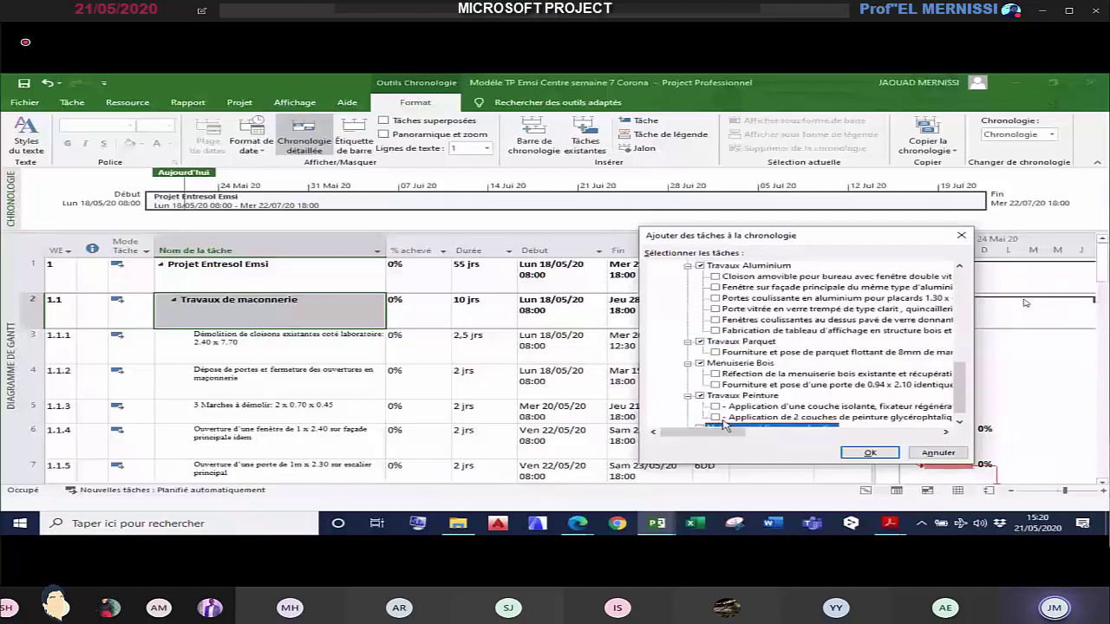
click(893, 457)
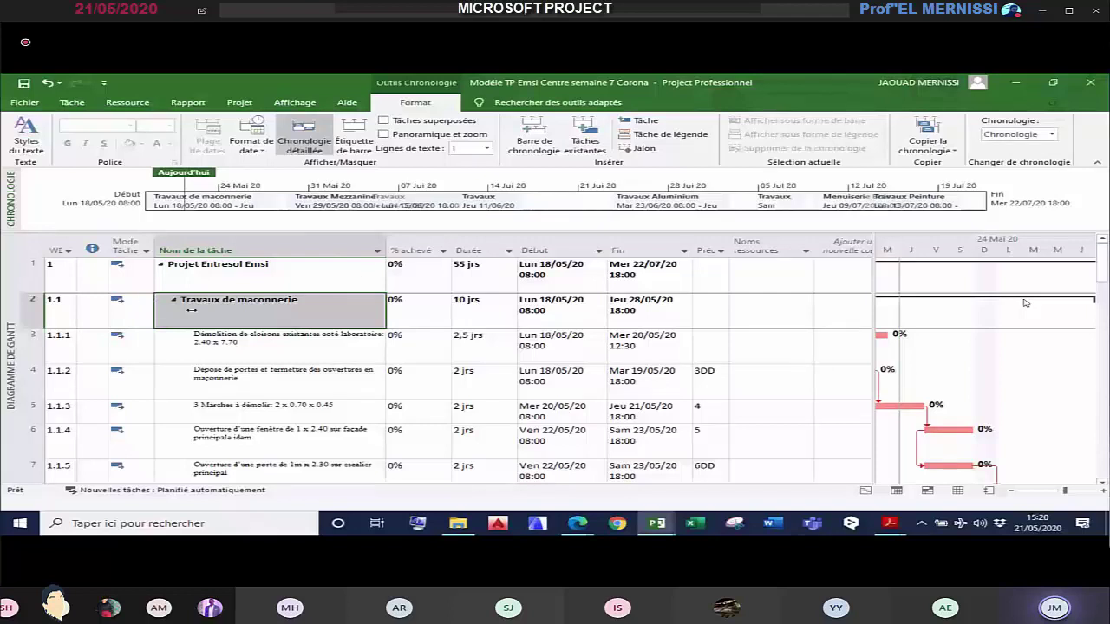
click(72, 103)
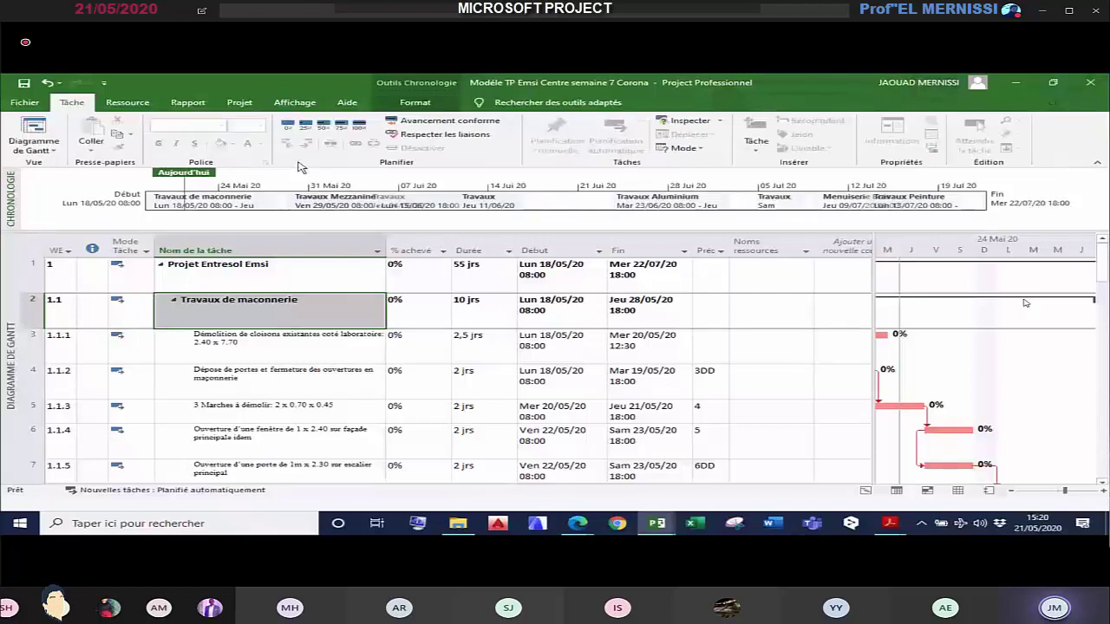
Step: Try marking all the phases selected on the timeline as 100% complete, and undo the change
click(359, 125)
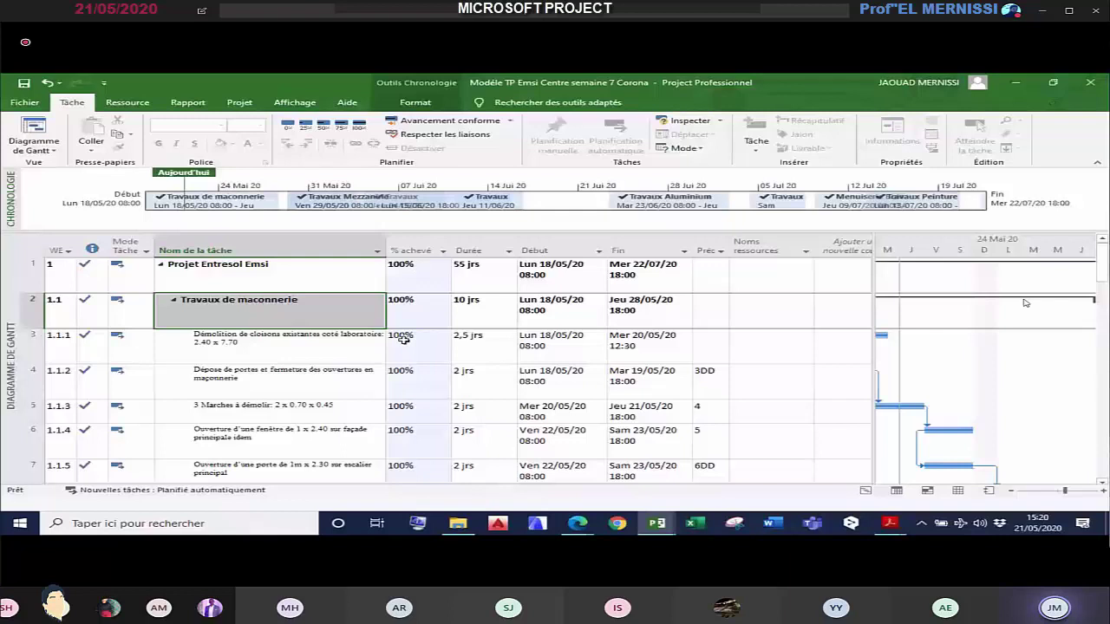
key(ctrl+z)
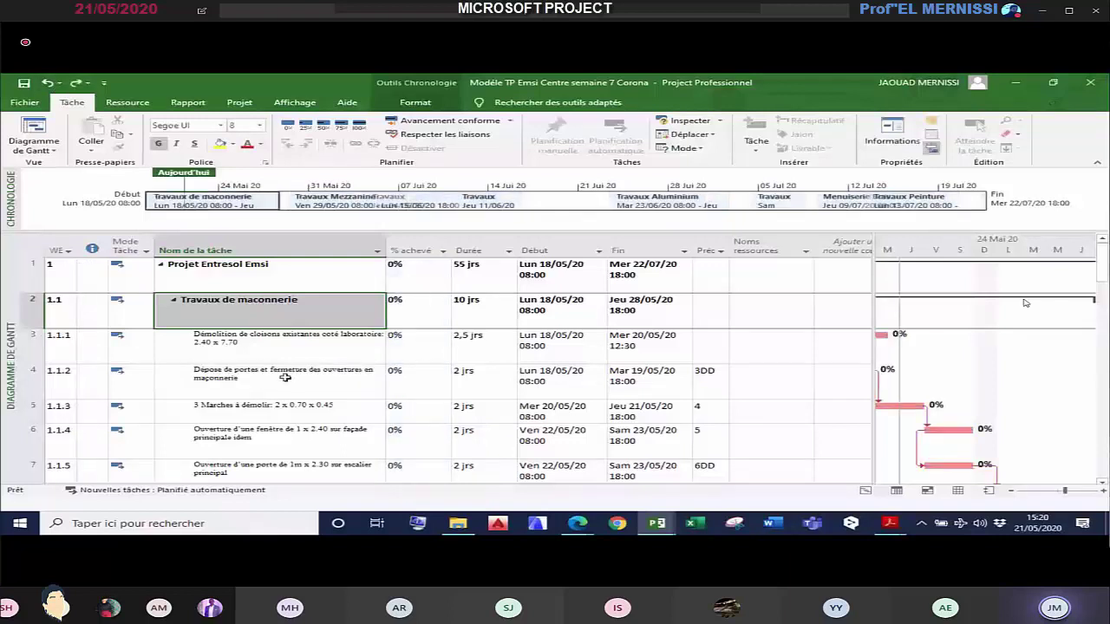
Step: Collapse the summary tasks Travaux de maconnerie and Travaux electrique and mark each of them 100% complete
click(243, 305)
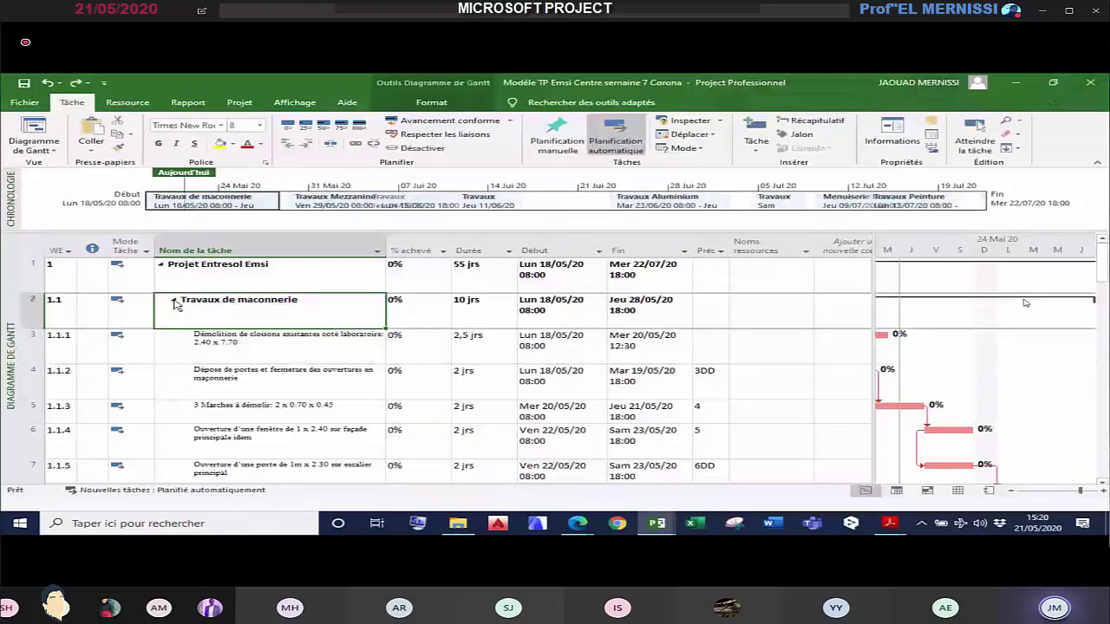
click(175, 302)
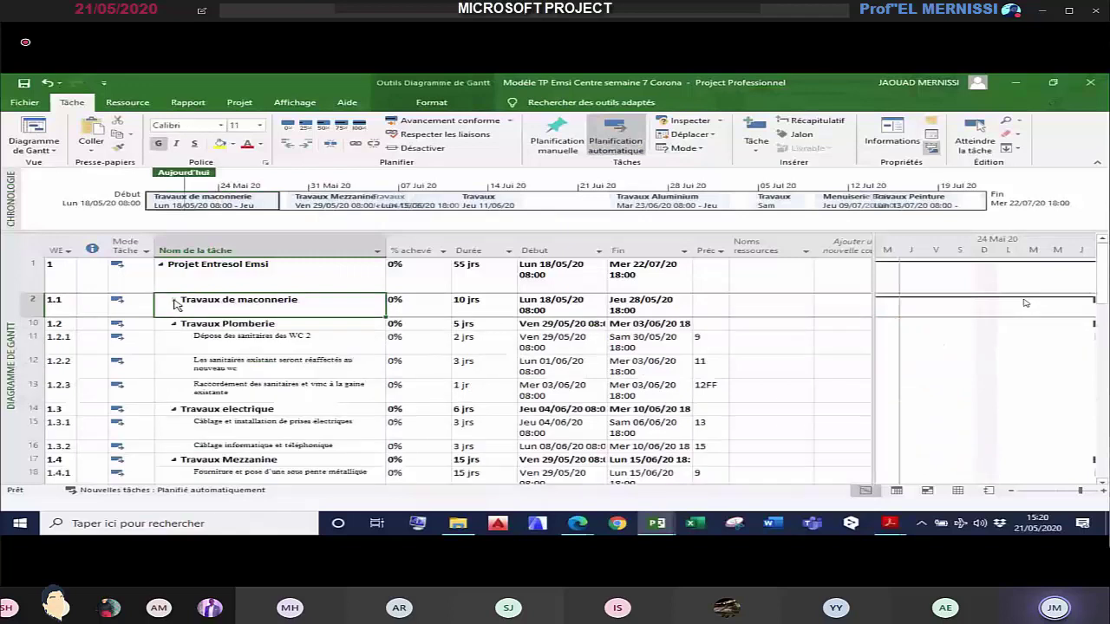
click(34, 303)
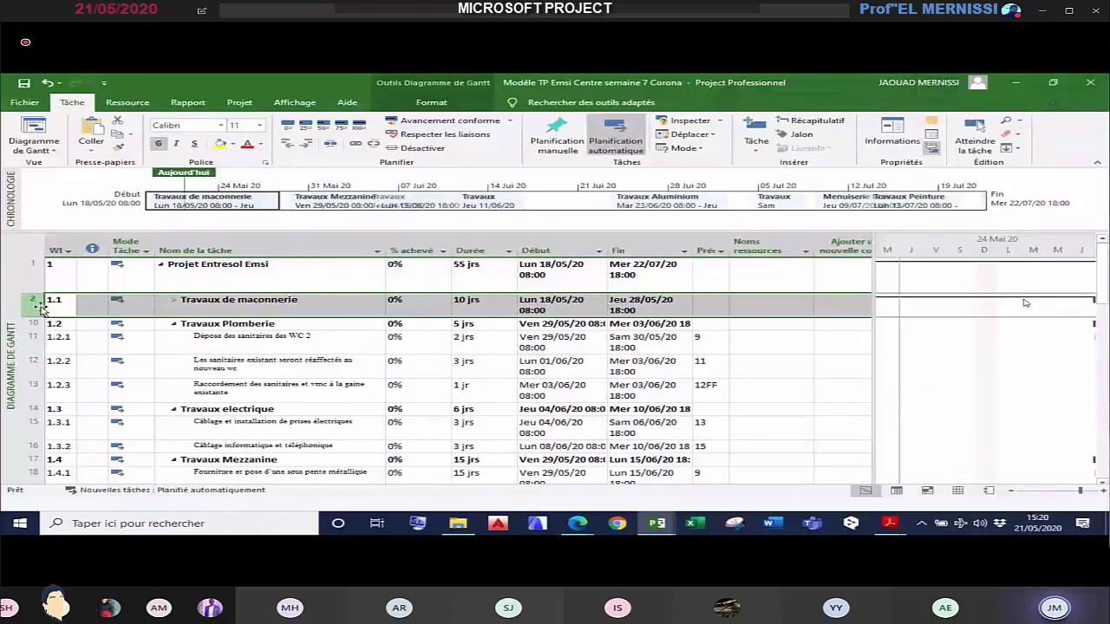
click(359, 125)
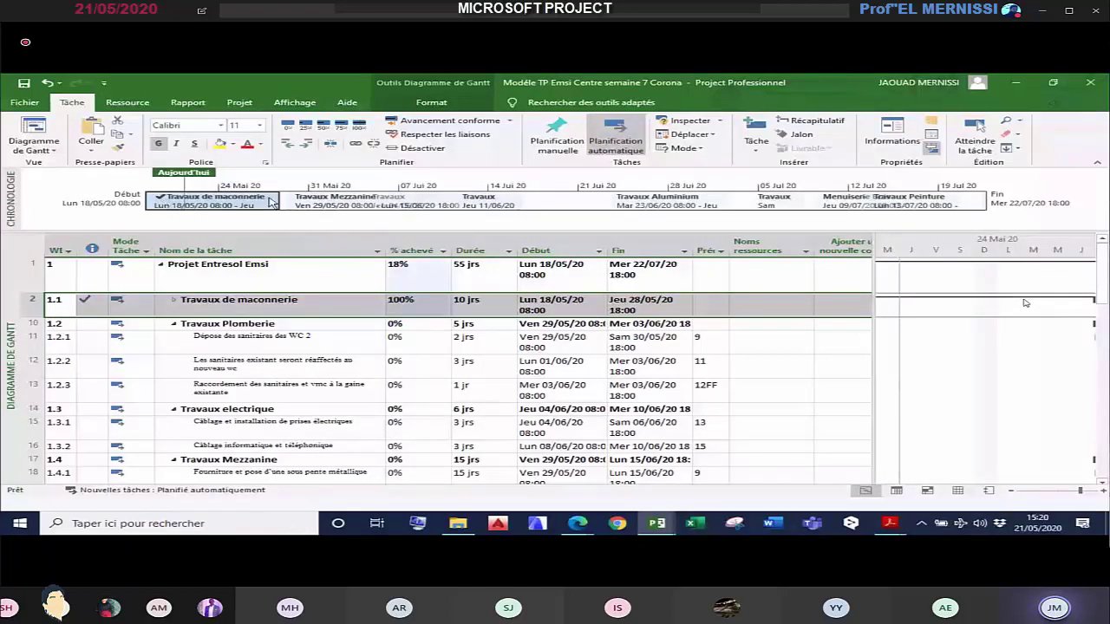
mouse_move(248, 202)
click(174, 411)
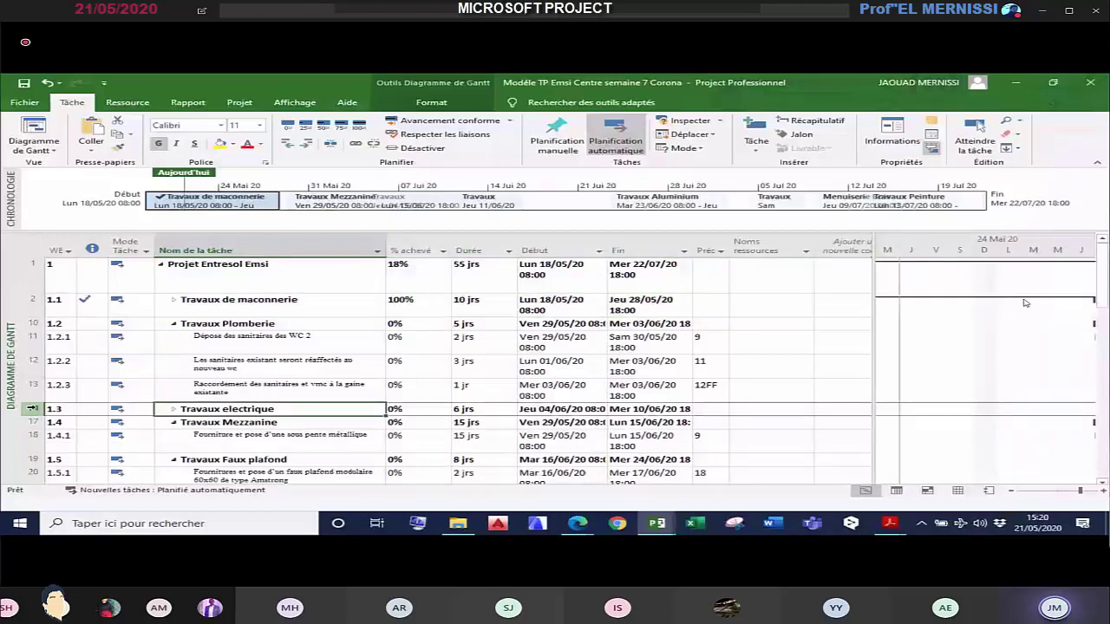
click(32, 408)
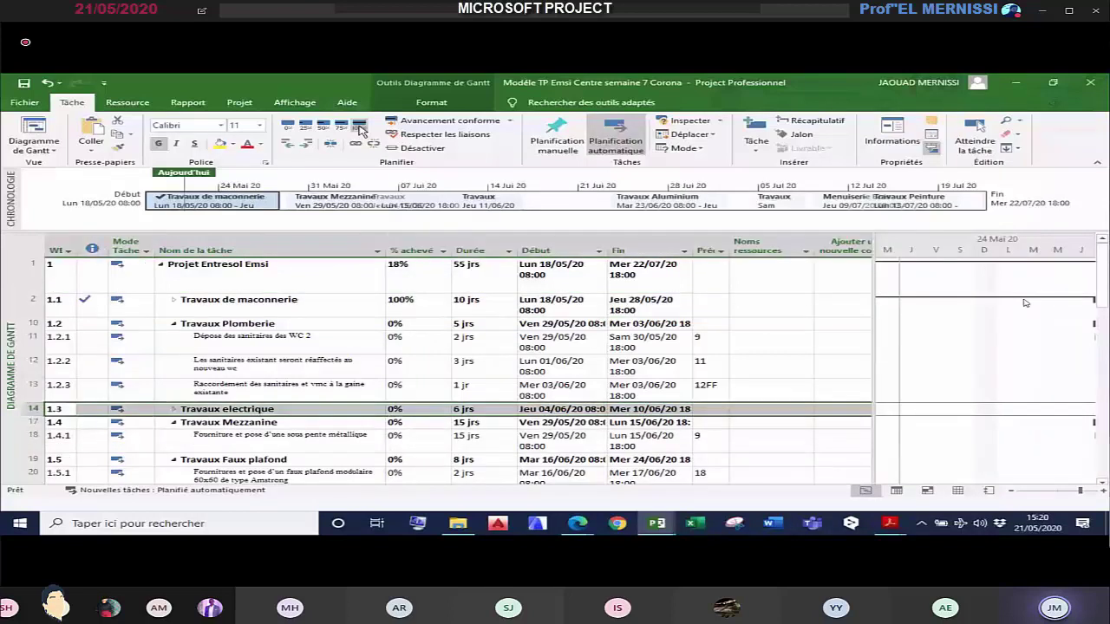
click(359, 127)
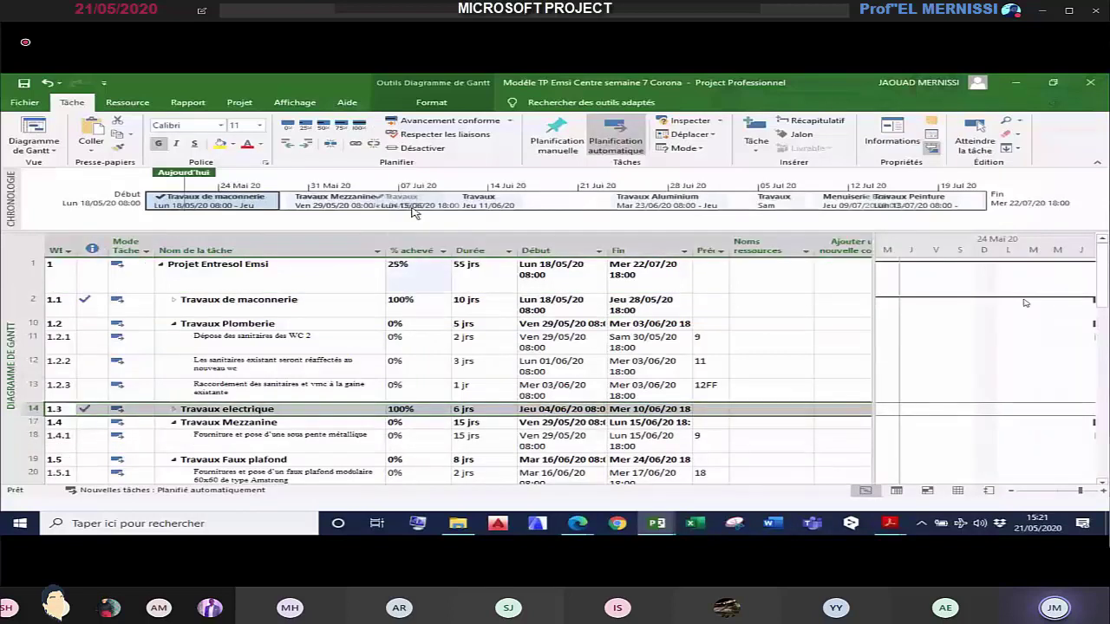
Step: Reset the completion of all tasks in the project to 0%
click(269, 251)
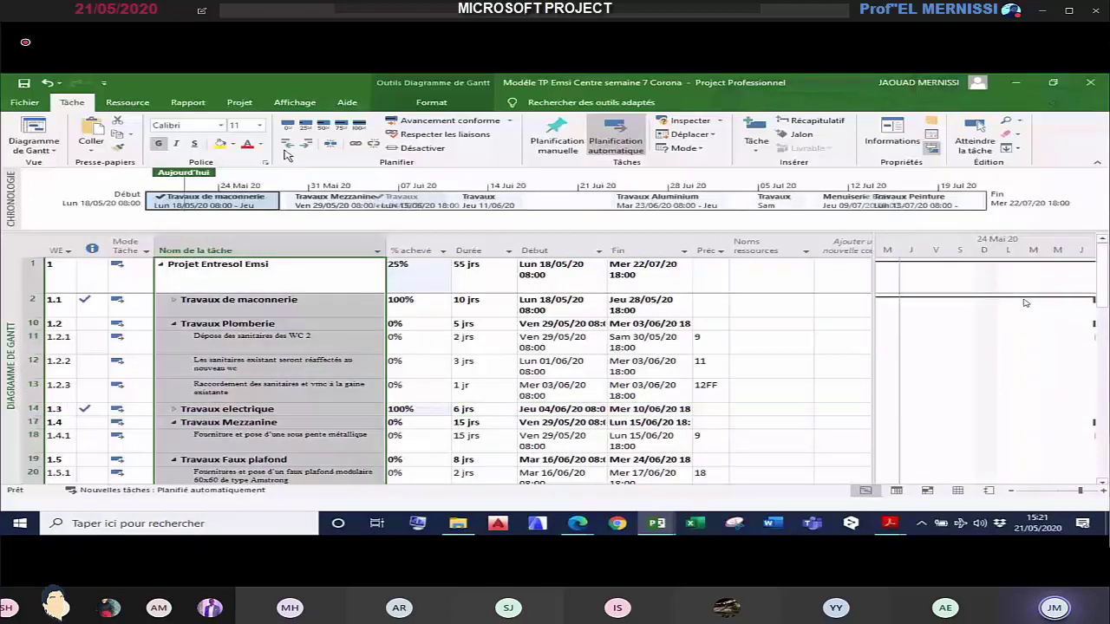
click(288, 126)
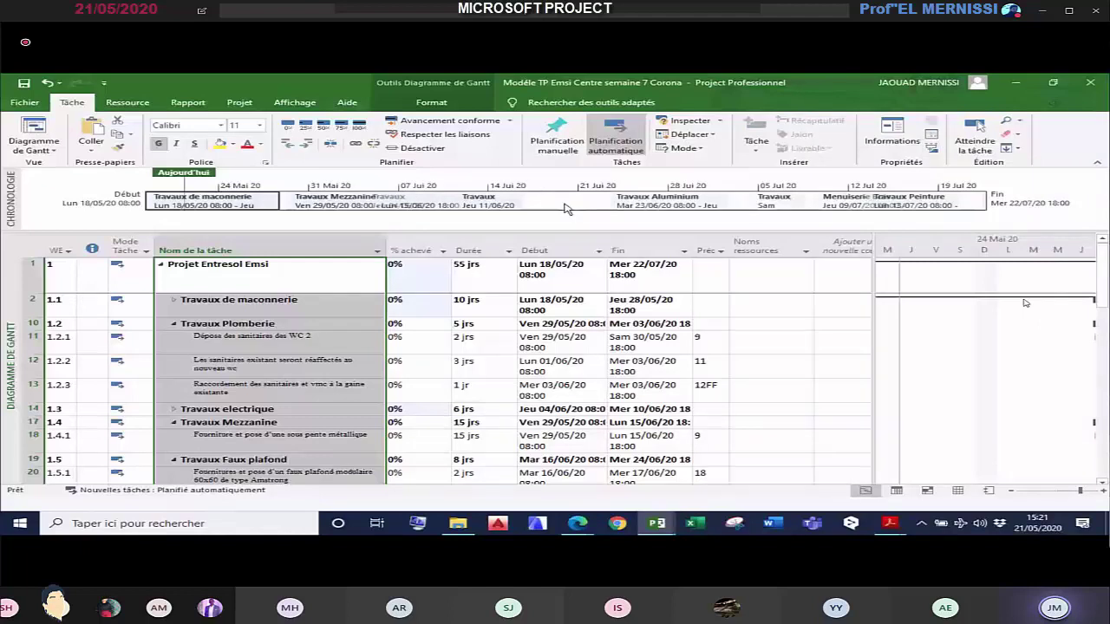
right_click(590, 220)
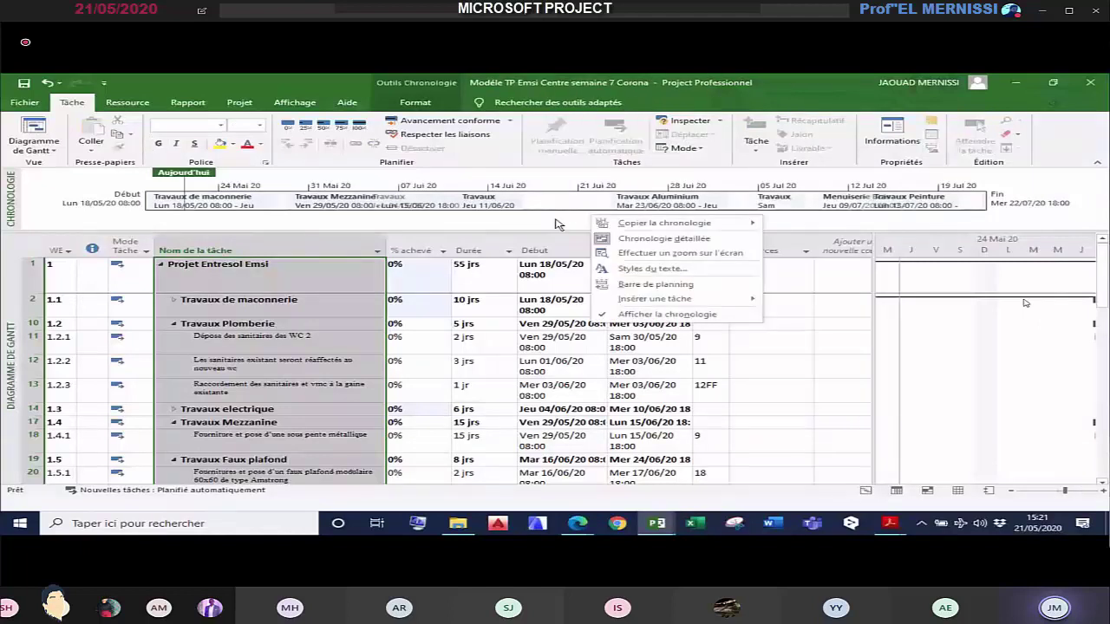
click(558, 207)
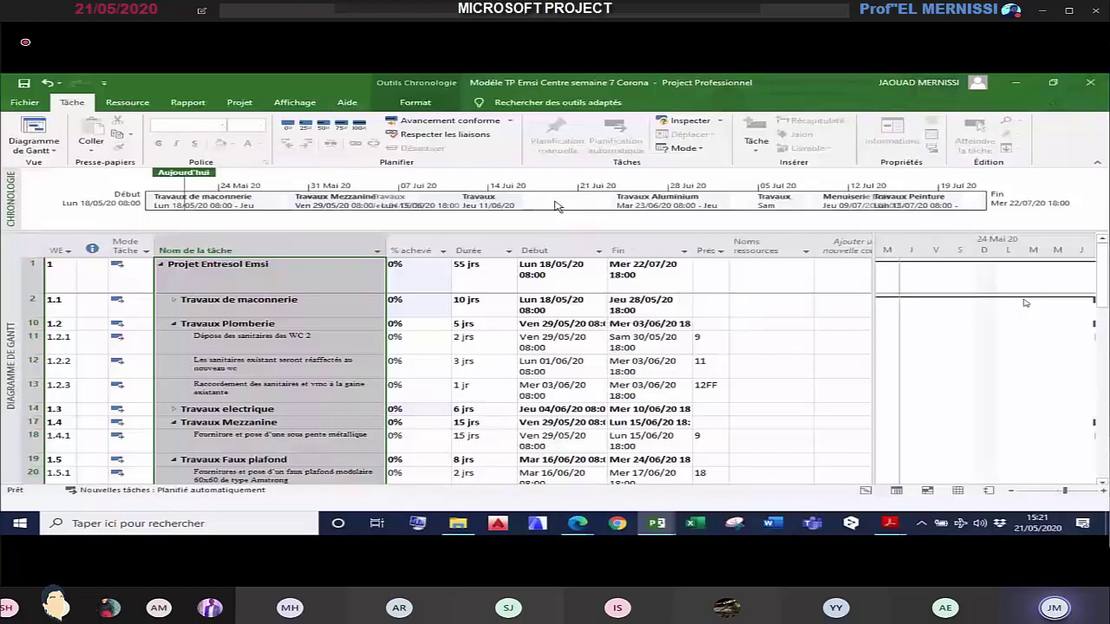
right_click(558, 206)
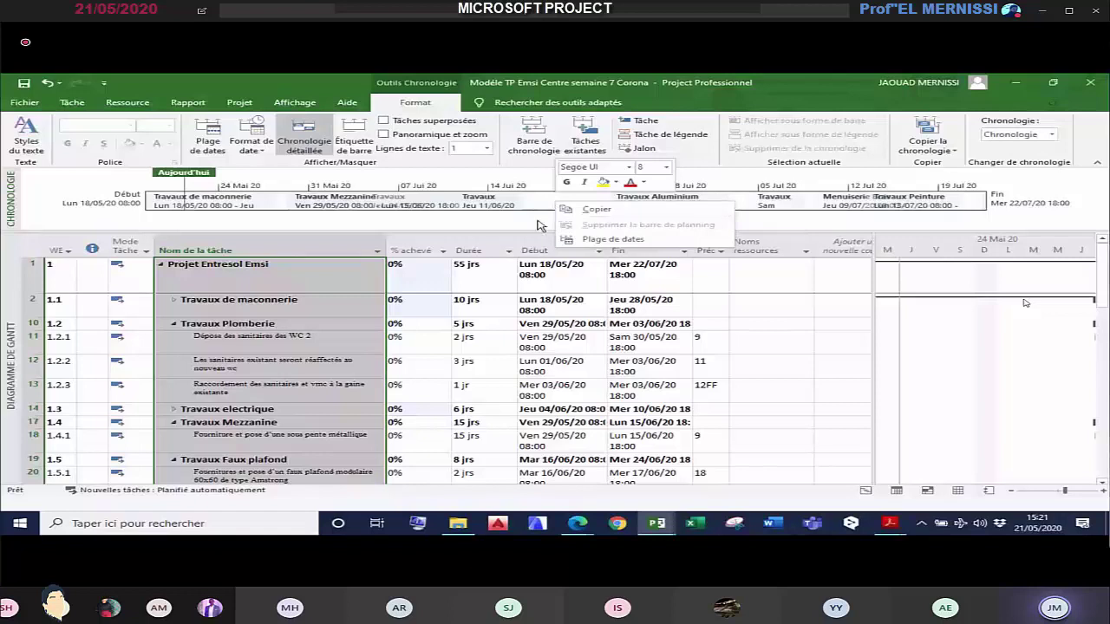
click(538, 226)
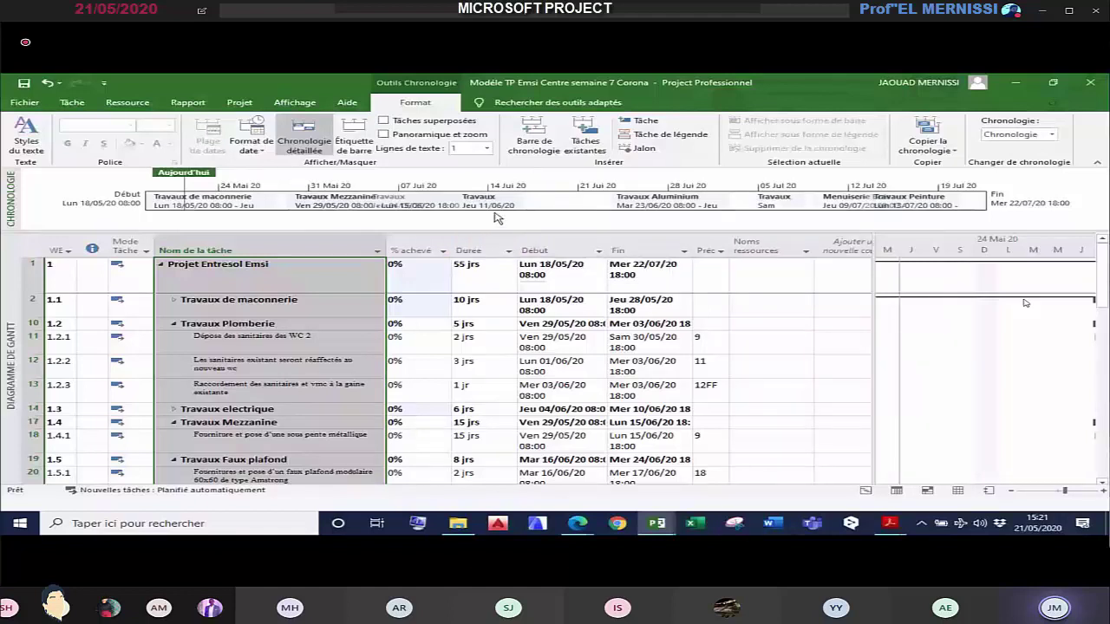
mouse_move(497, 210)
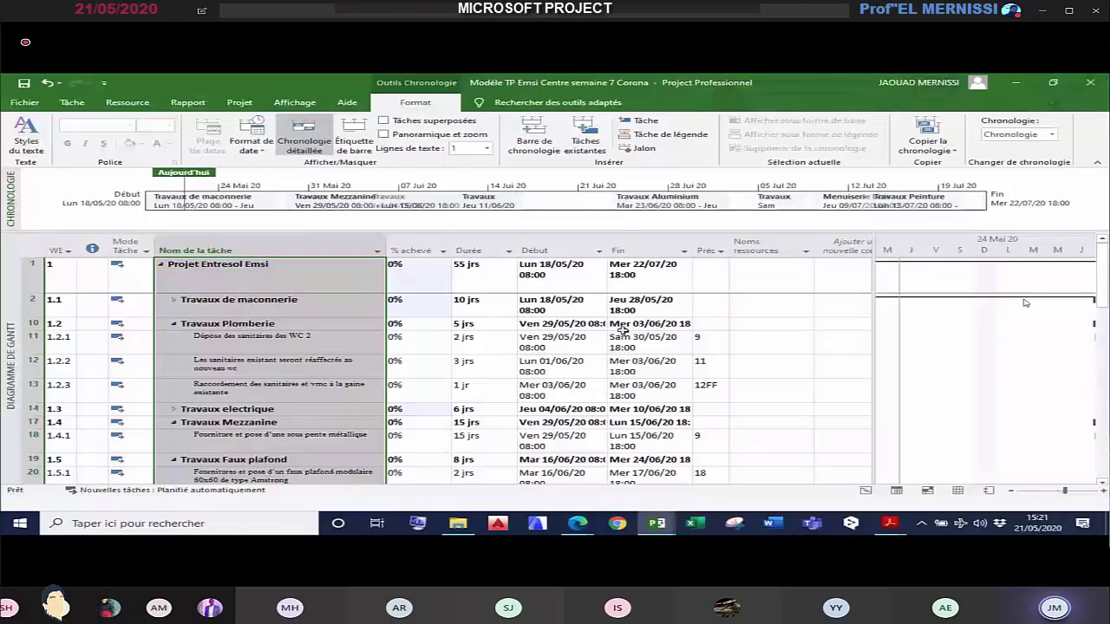
Step: Hide the timeline so that only the Gantt chart view remains
click(767, 409)
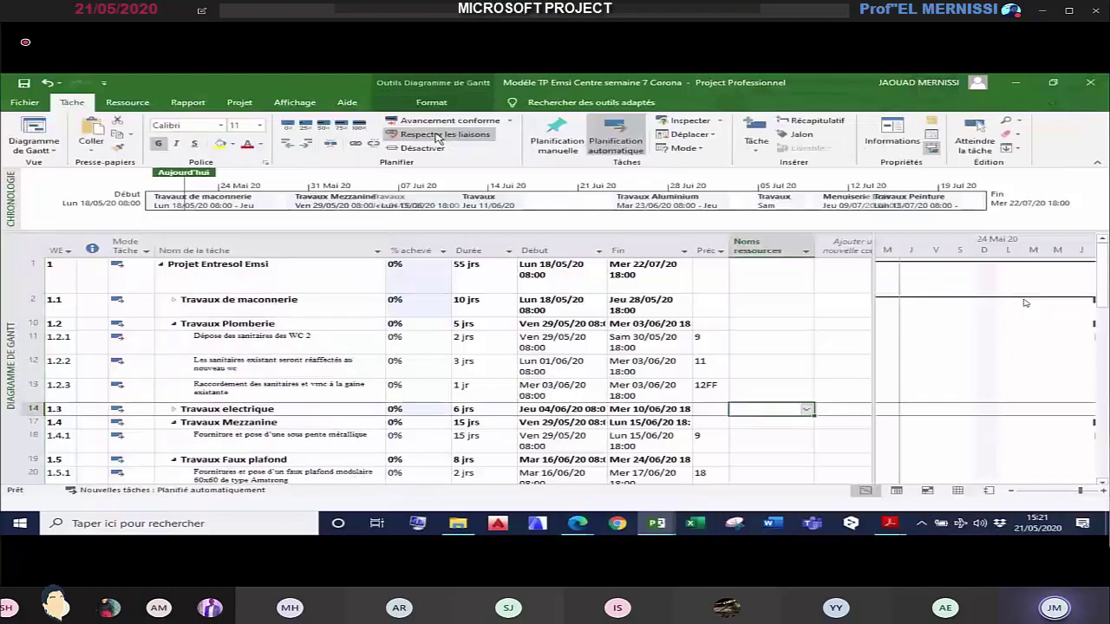
click(295, 102)
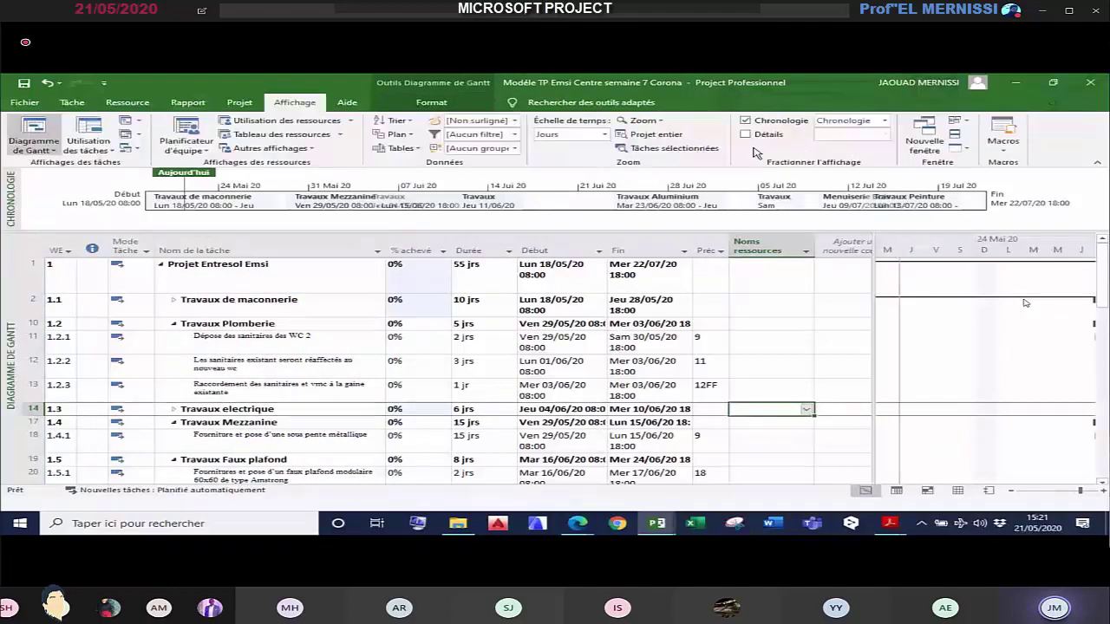
click(745, 120)
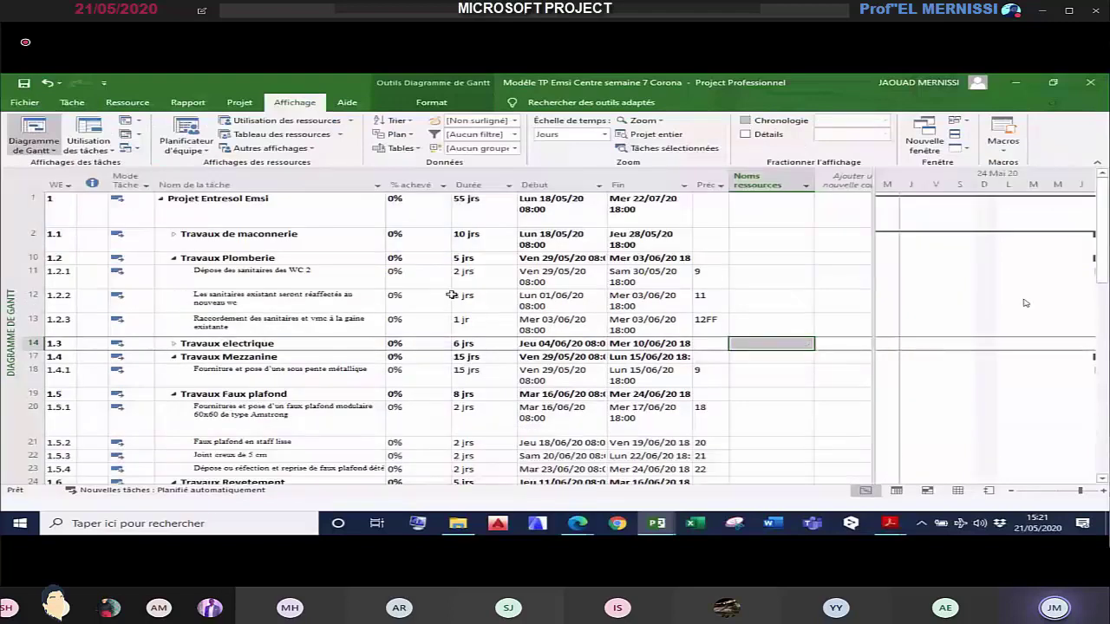
Step: Expand the subtasks of Travaux de maconnerie and Travaux electrique in the task table
click(173, 235)
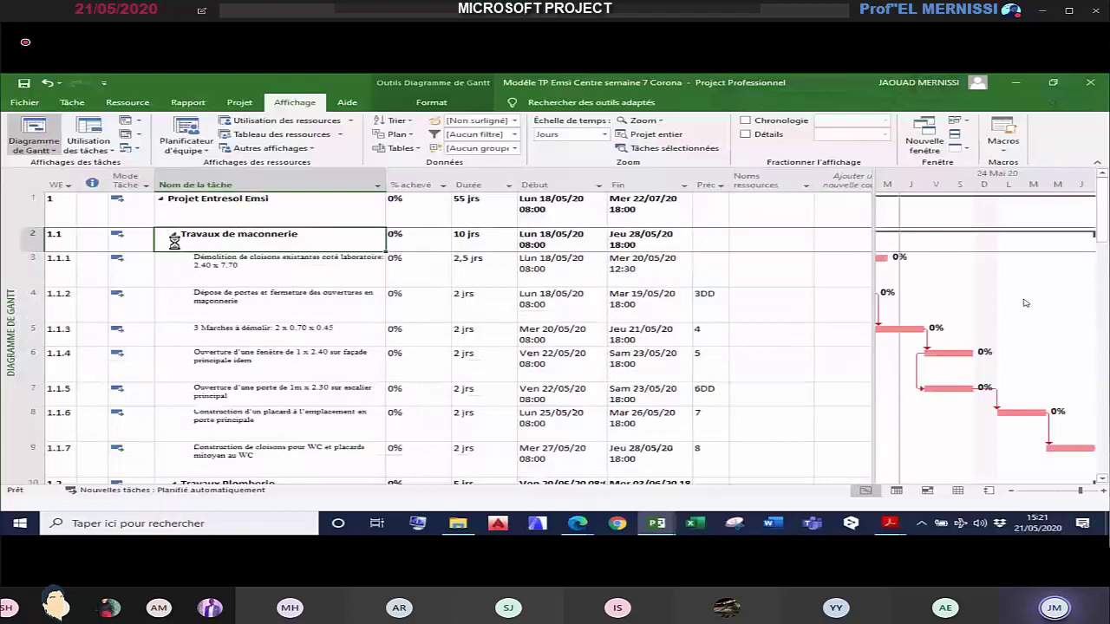
scroll(163, 385, down, 2)
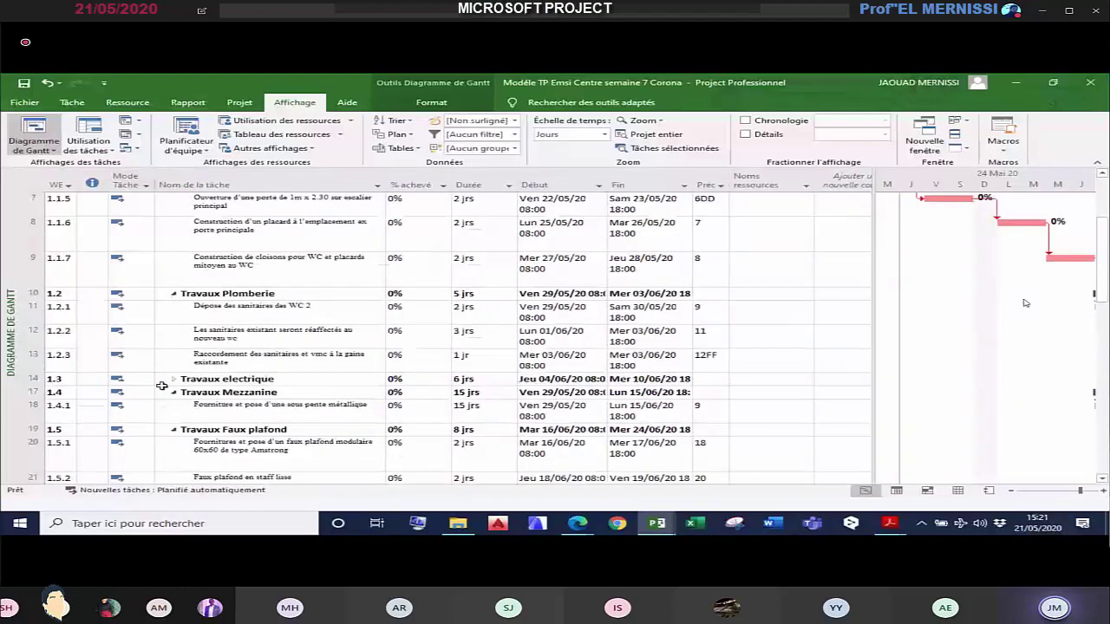
click(172, 379)
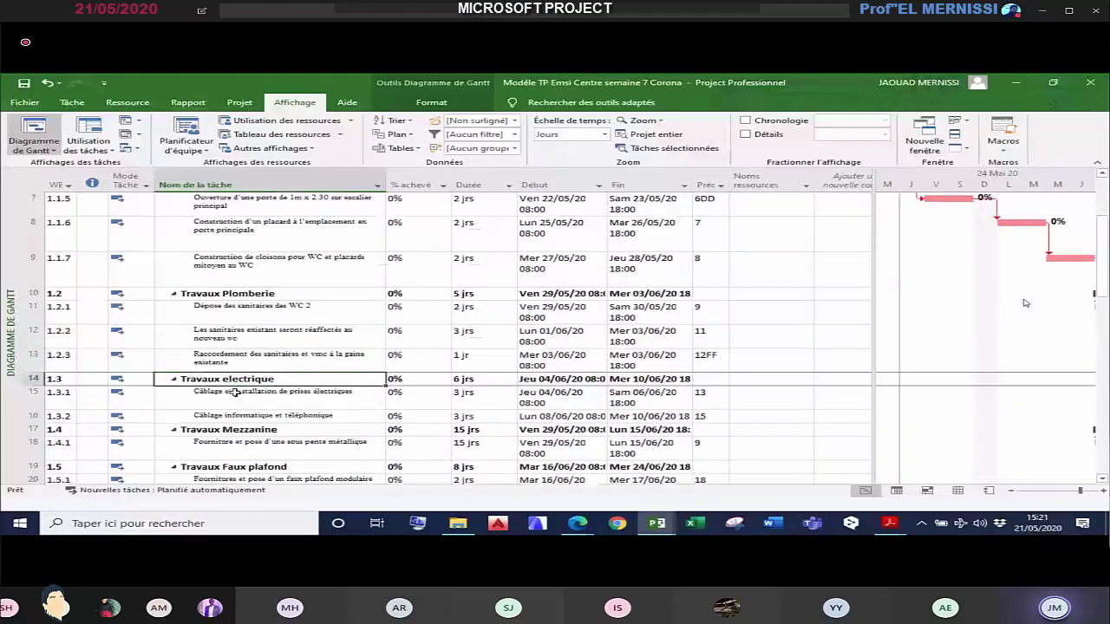
scroll(801, 352, up, 2)
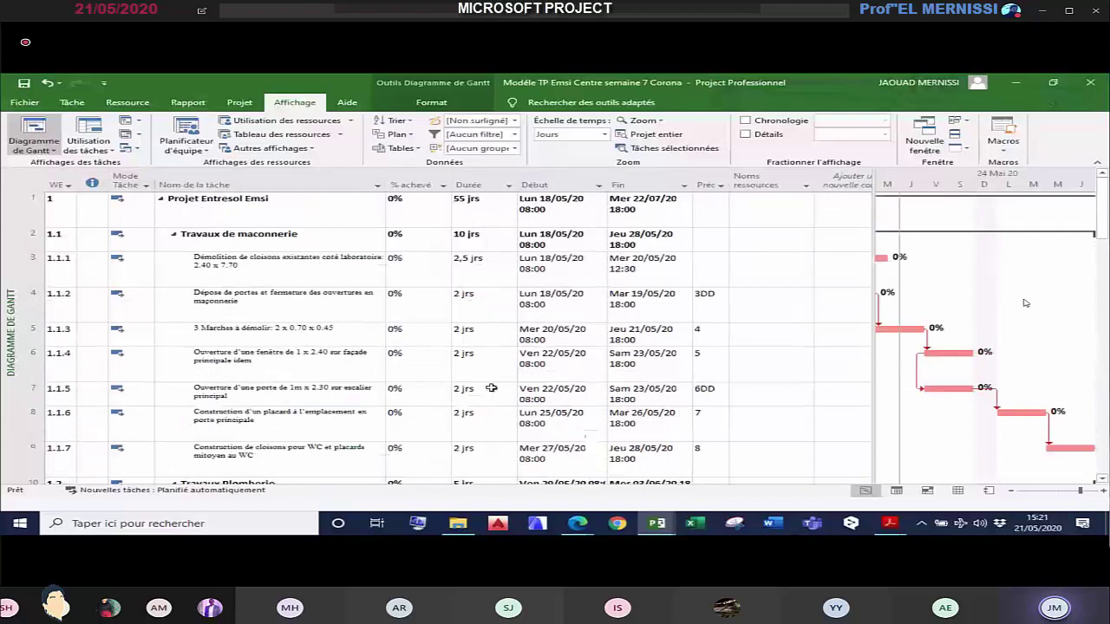
Step: Switch to the resource sheet and review the resource names and their maximum capacities
click(959, 492)
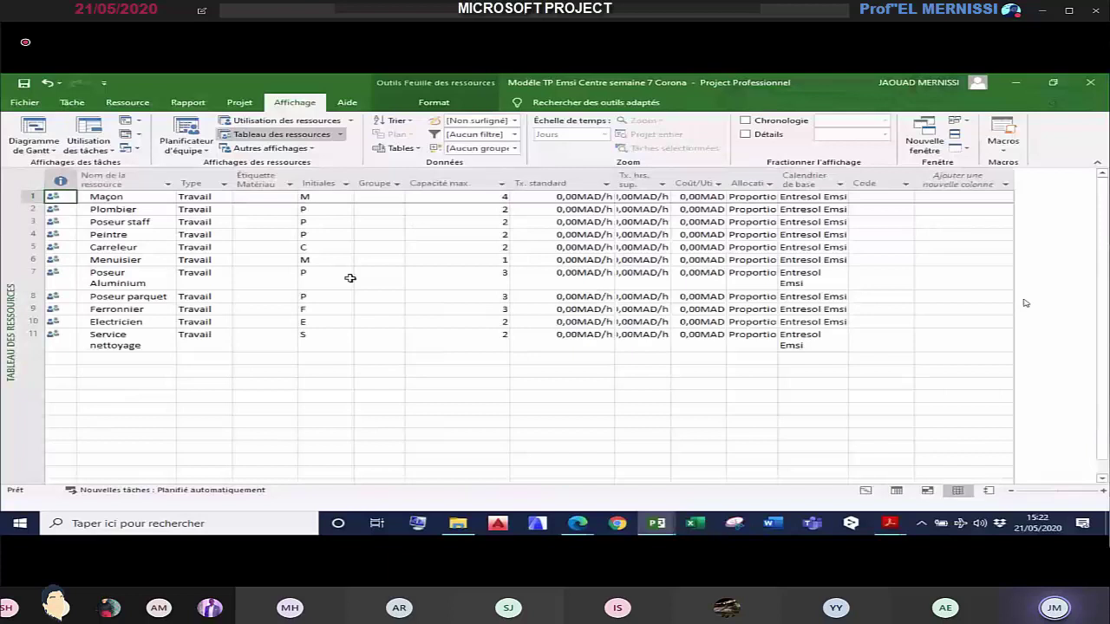
drag(112, 201, 113, 250)
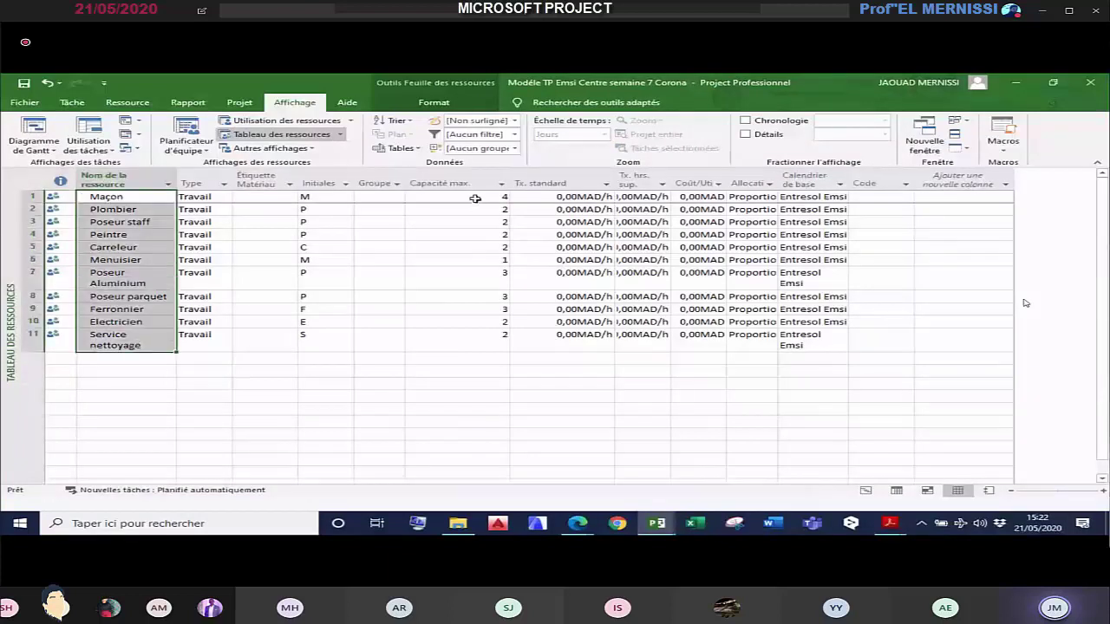
drag(471, 200, 468, 342)
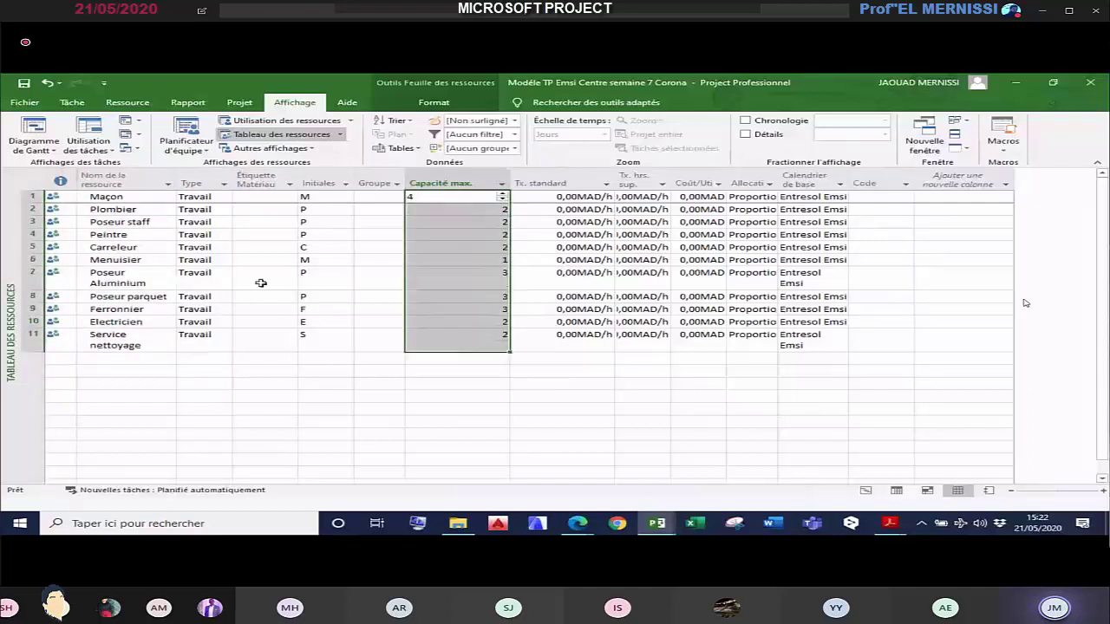
click(121, 209)
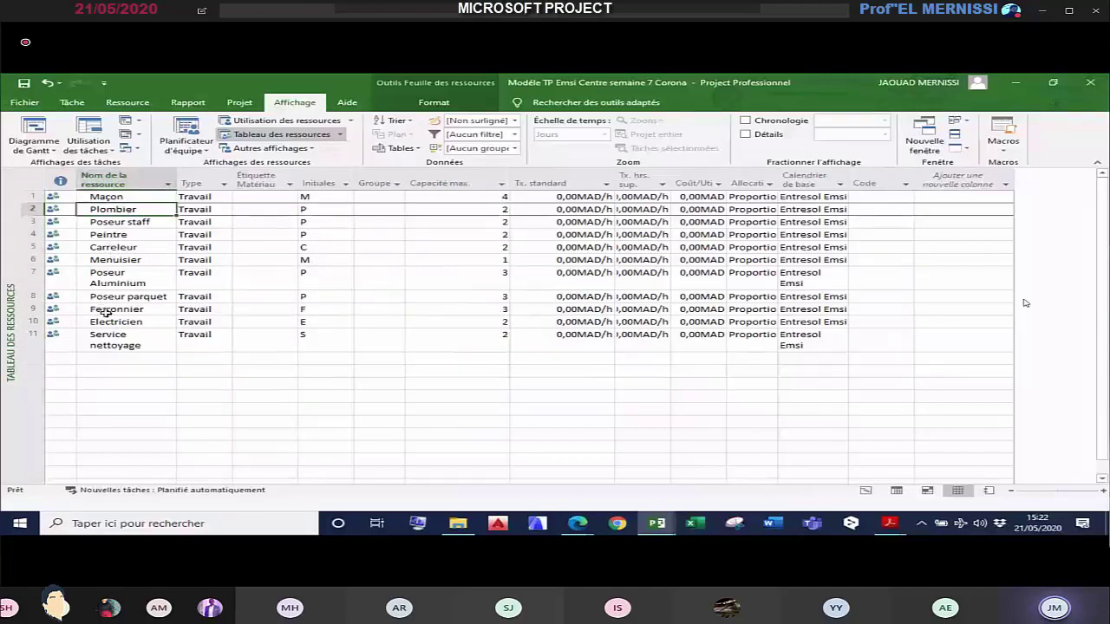
click(133, 372)
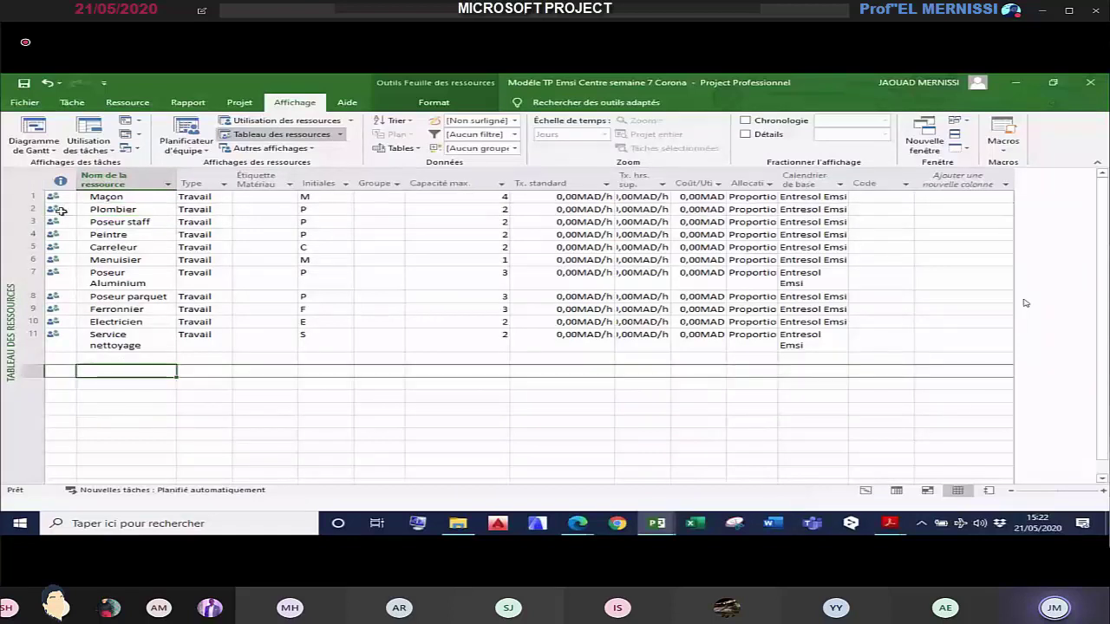
Step: Open the resource information for Menuisier, clear its Générique option and apply the change
click(113, 260)
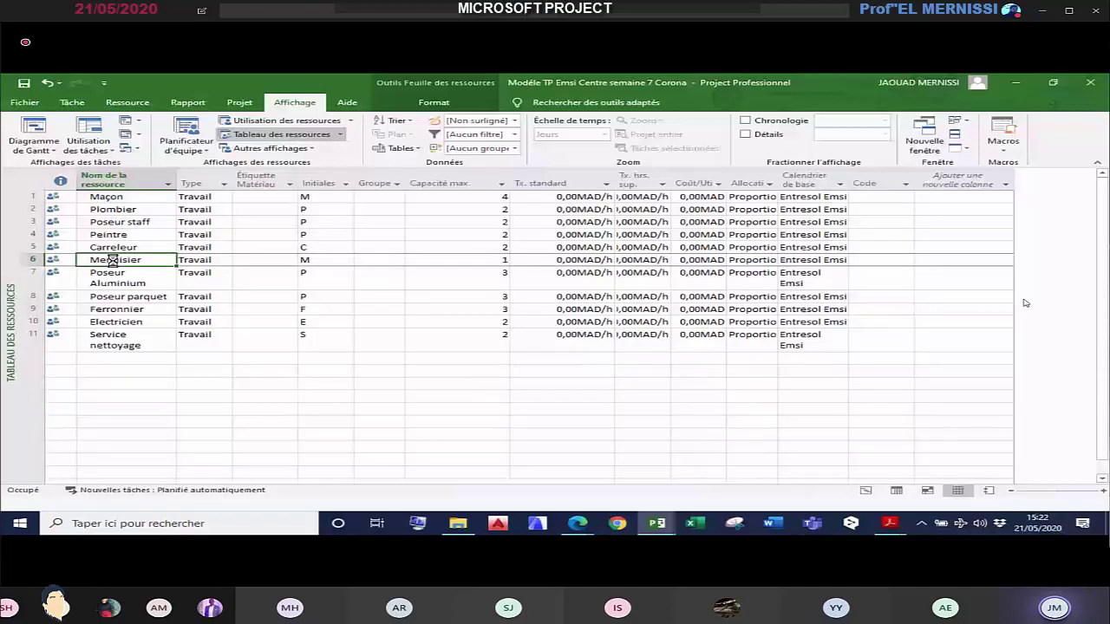
double_click(112, 260)
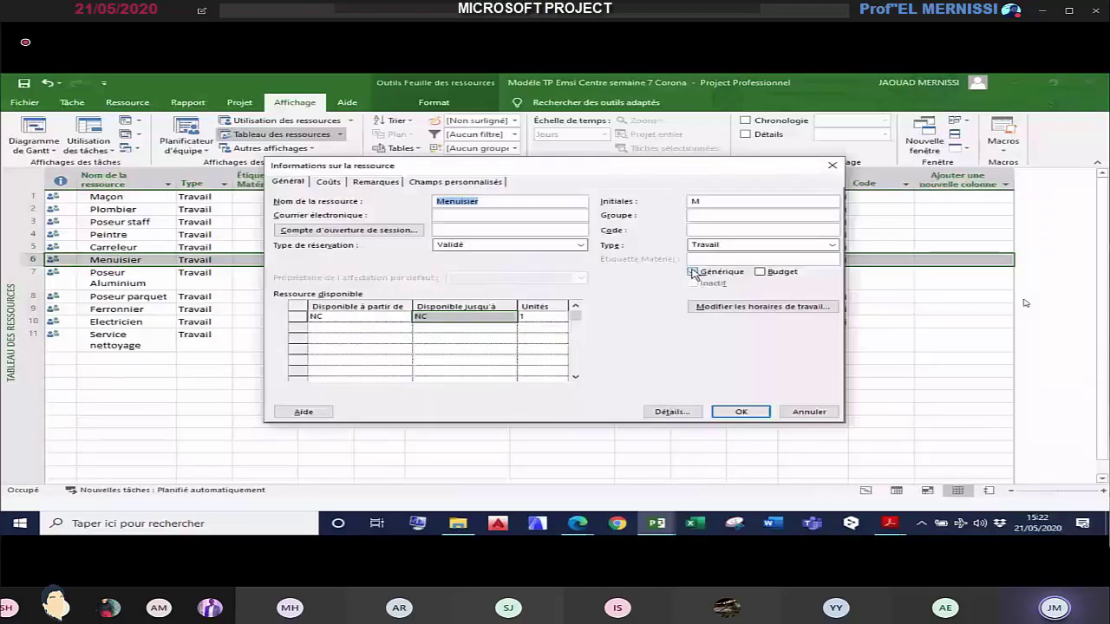
click(693, 273)
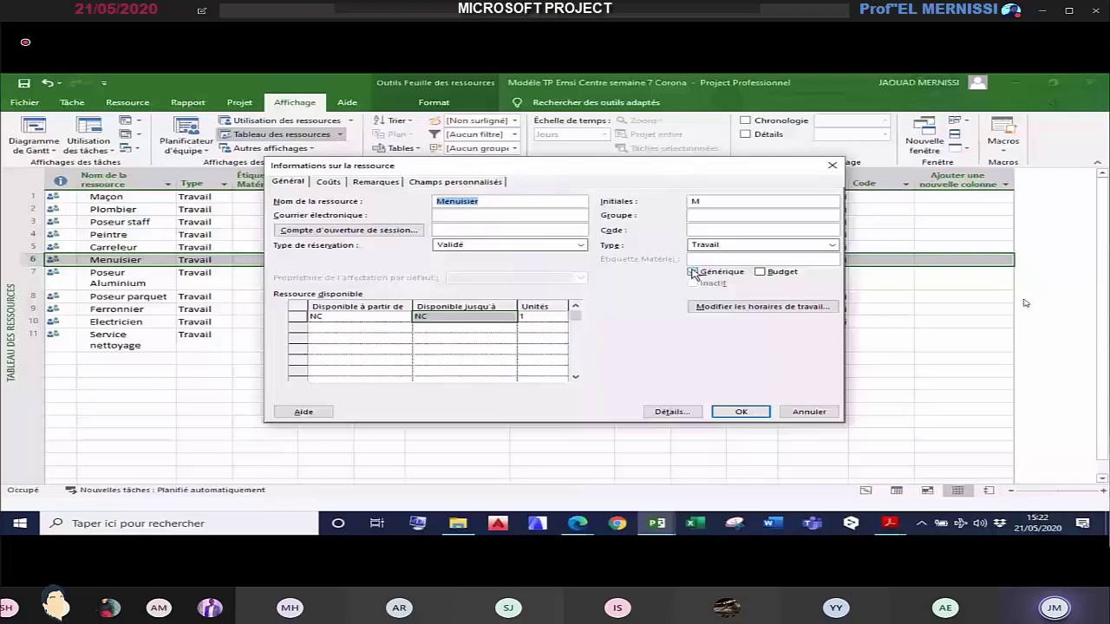
click(726, 407)
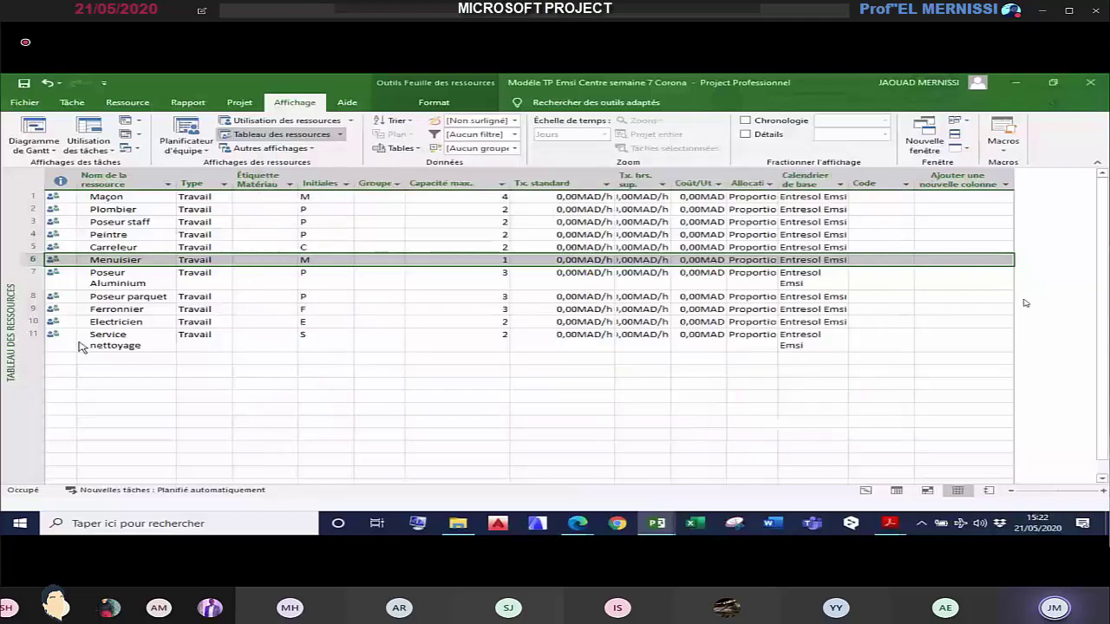
Step: Reopen the resource information for Menuisier, turn its Générique option back on and apply the change
click(62, 260)
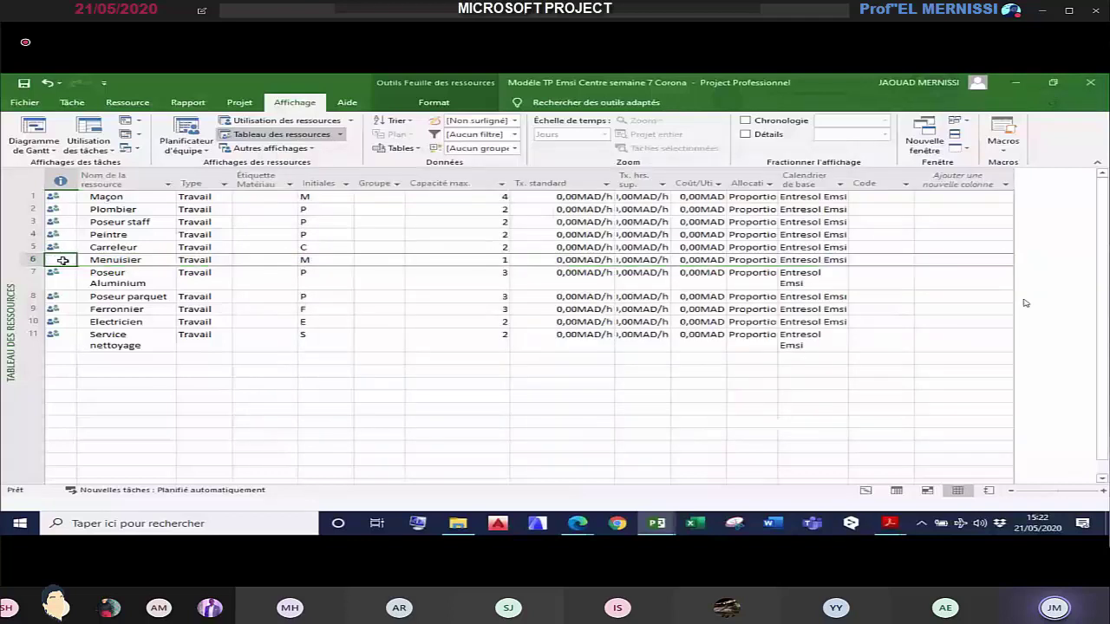
double_click(62, 260)
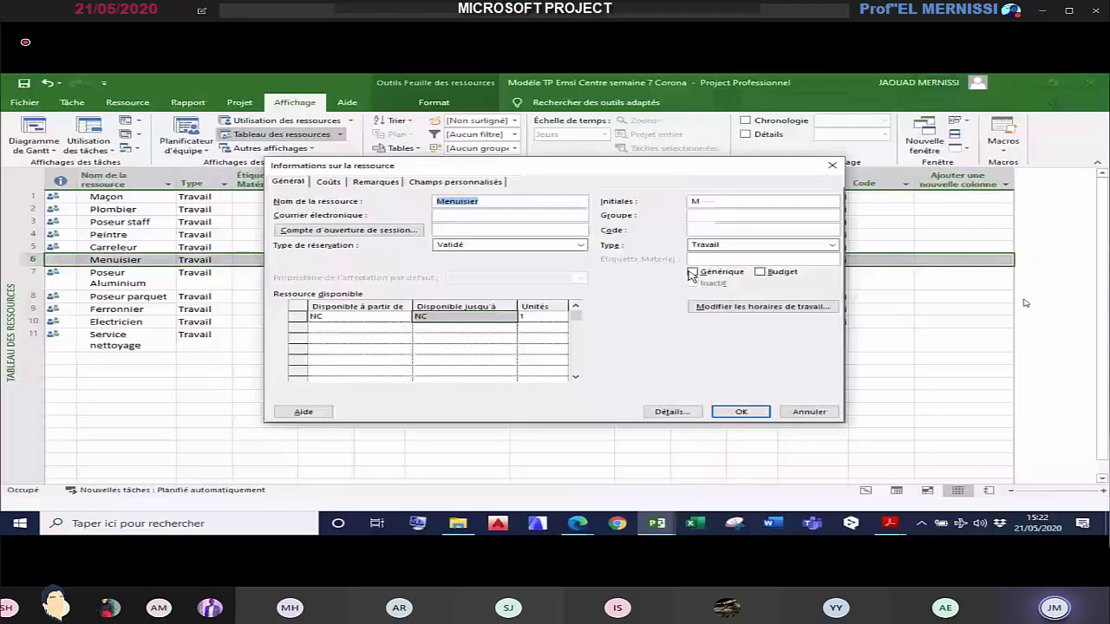
click(692, 273)
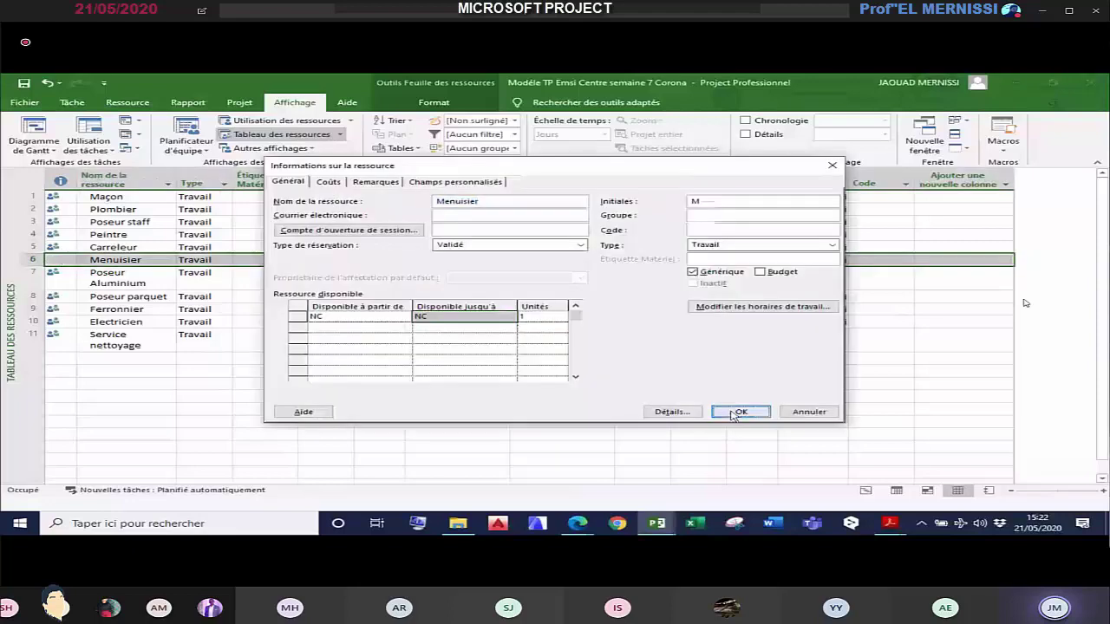
click(739, 412)
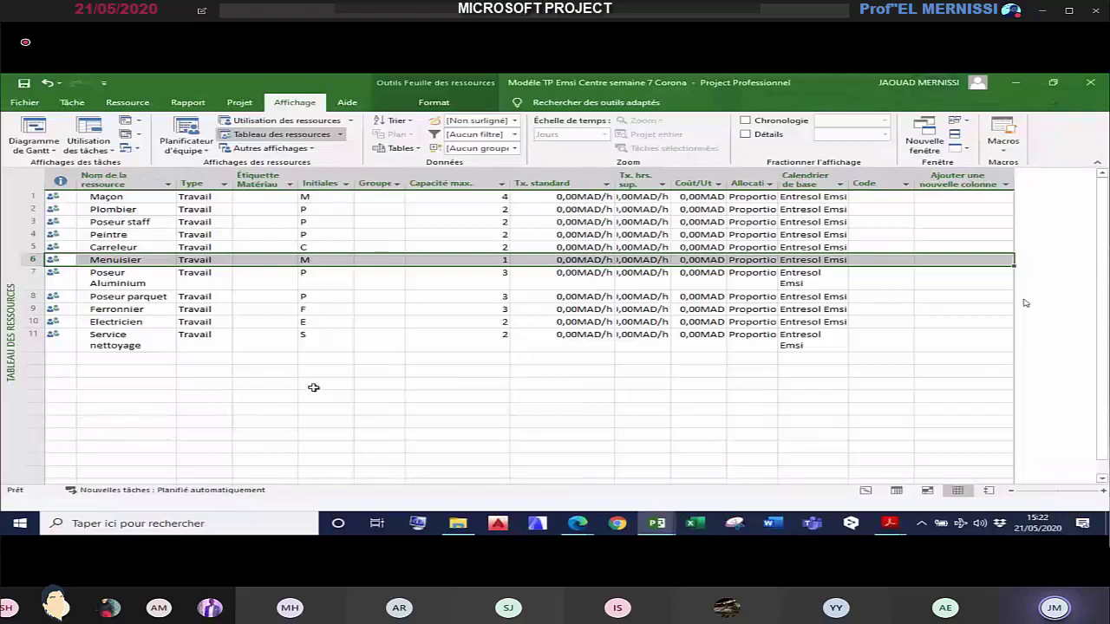
Step: Add a worker's first name as a new resource in row 14, assign it to the group Electricien and fit the Groupe column width
click(121, 385)
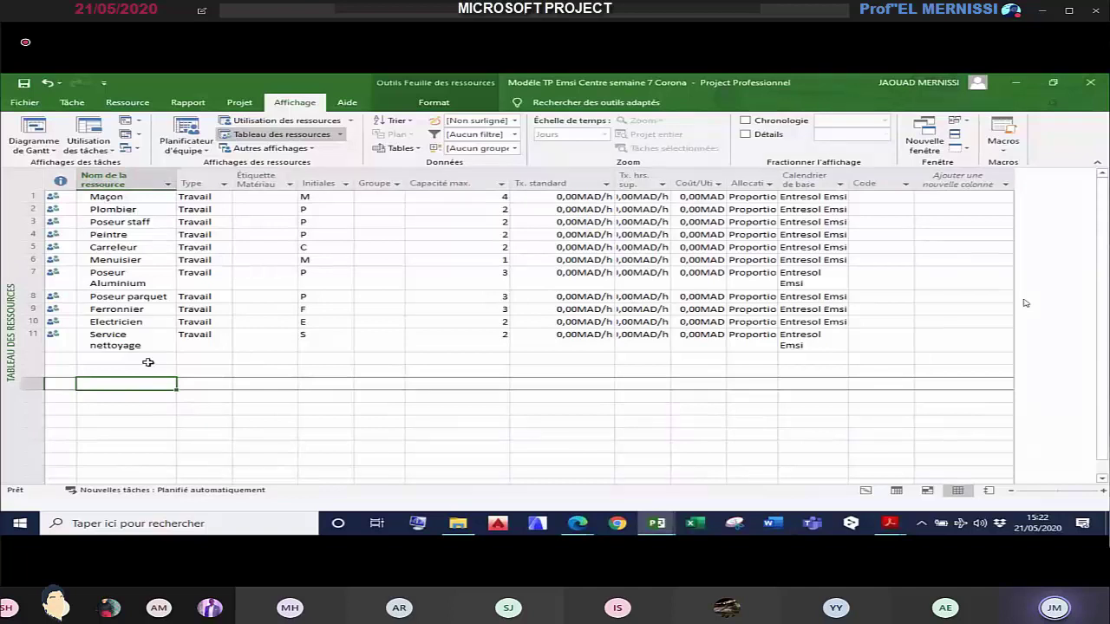
text(Ahmed)
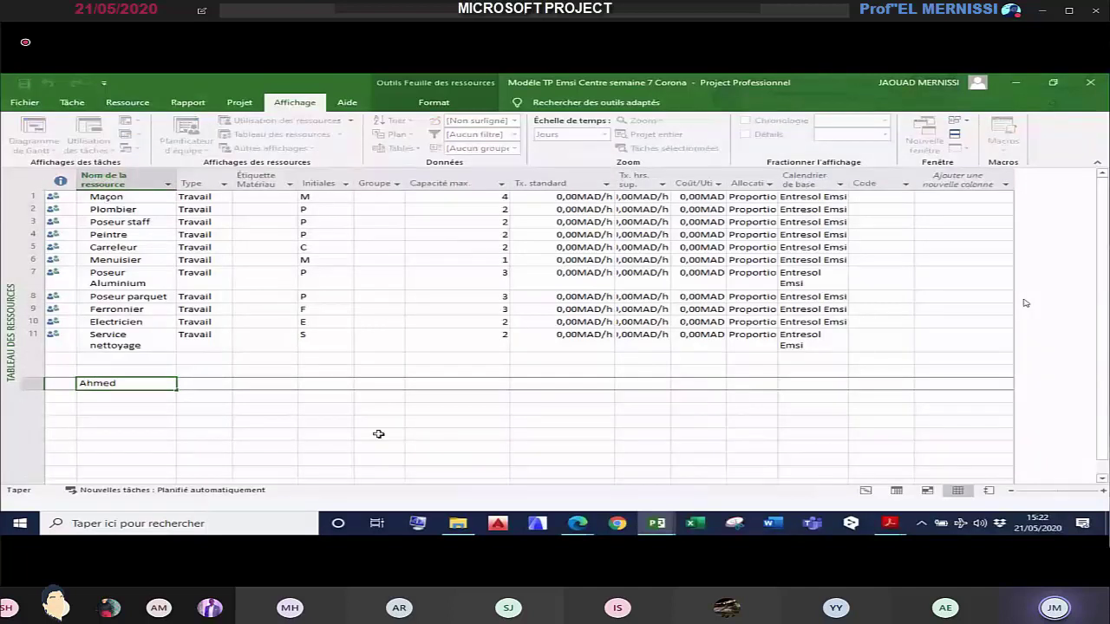
click(378, 433)
click(388, 384)
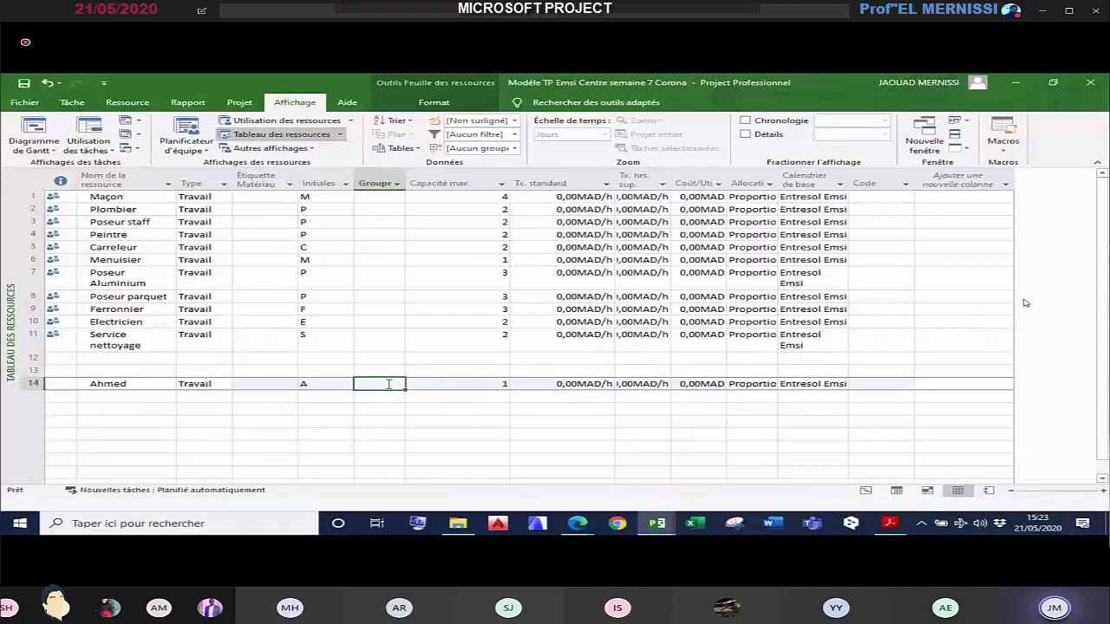
text(Electr)
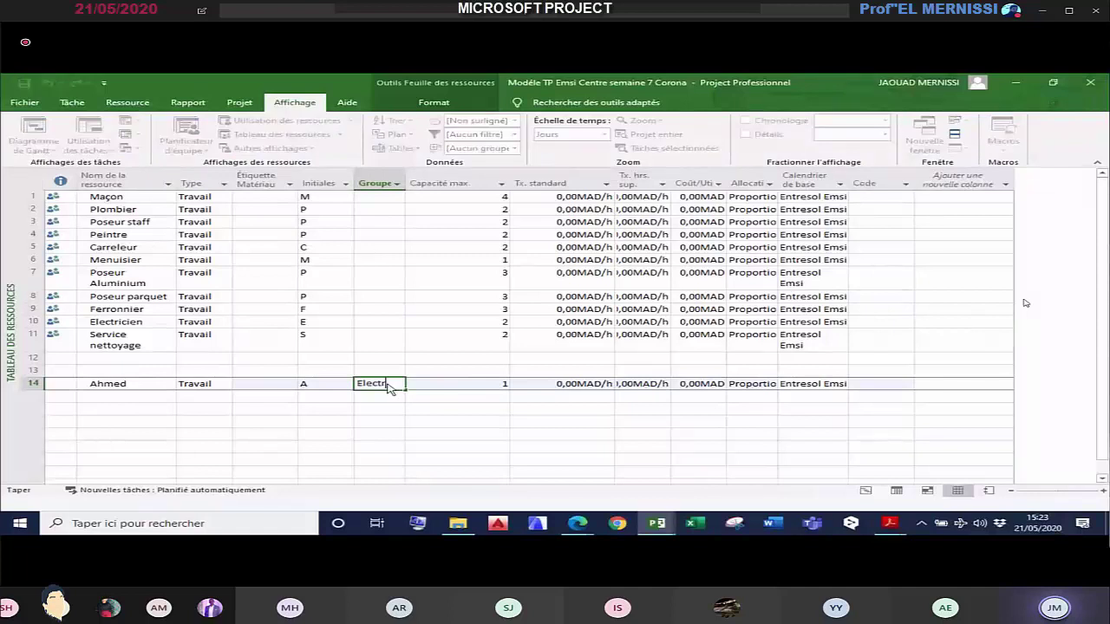
text(icien)
click(457, 421)
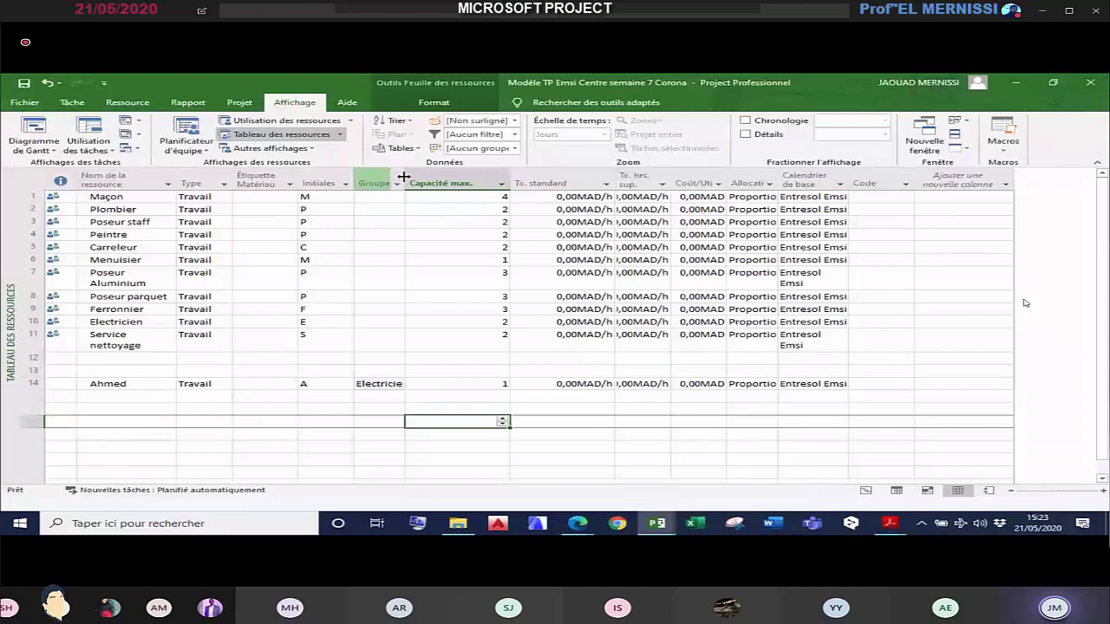
double_click(404, 177)
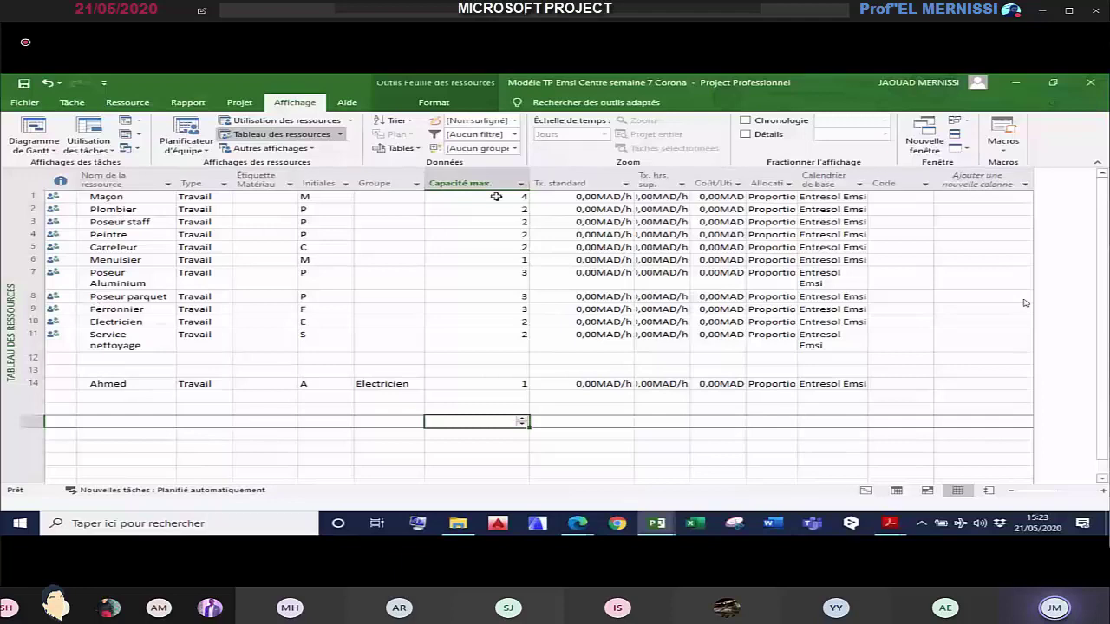
Step: Switch to the Gantt chart and widen the task table beyond the resource names column
click(521, 340)
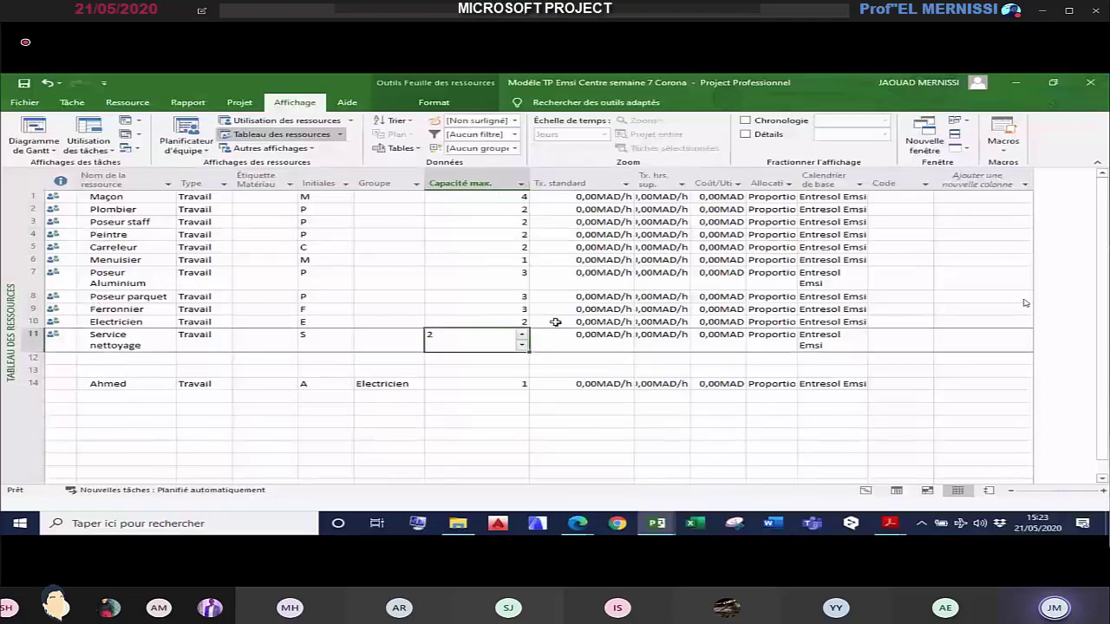
click(867, 491)
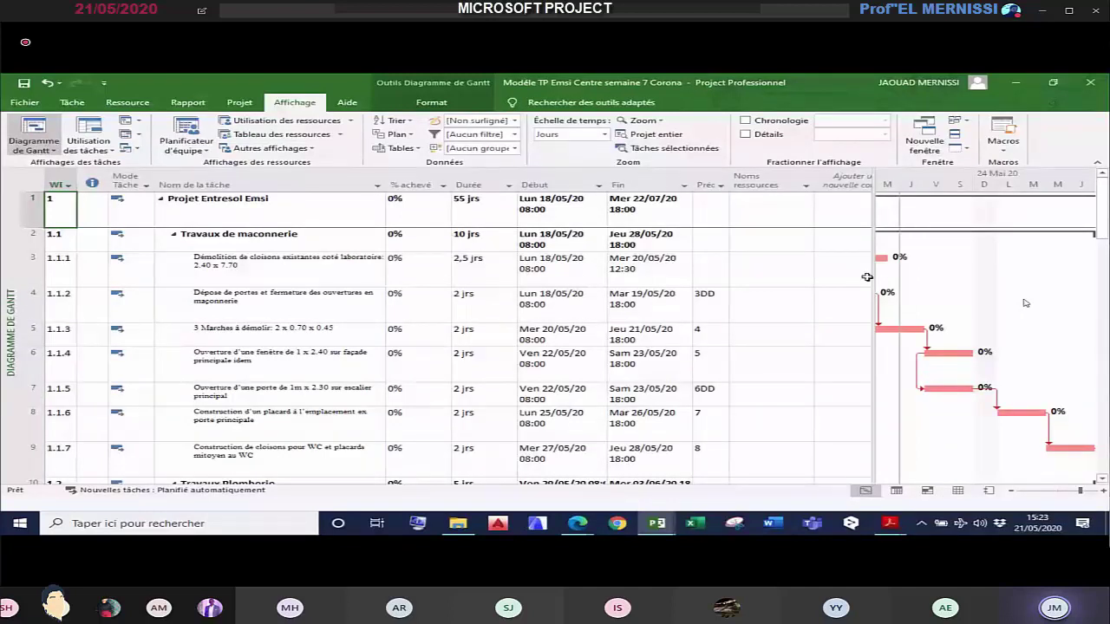
drag(870, 282, 945, 303)
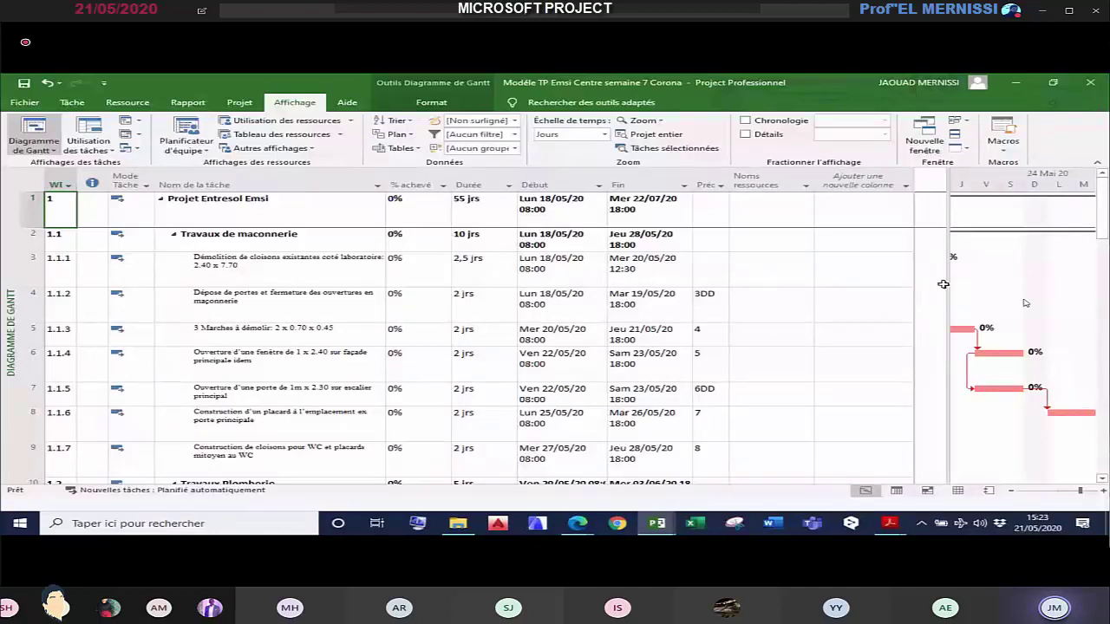
Step: Assign the Maçon resource to task 1.1.1, Démolition de cloisons existantes
scroll(761, 275, down, 1)
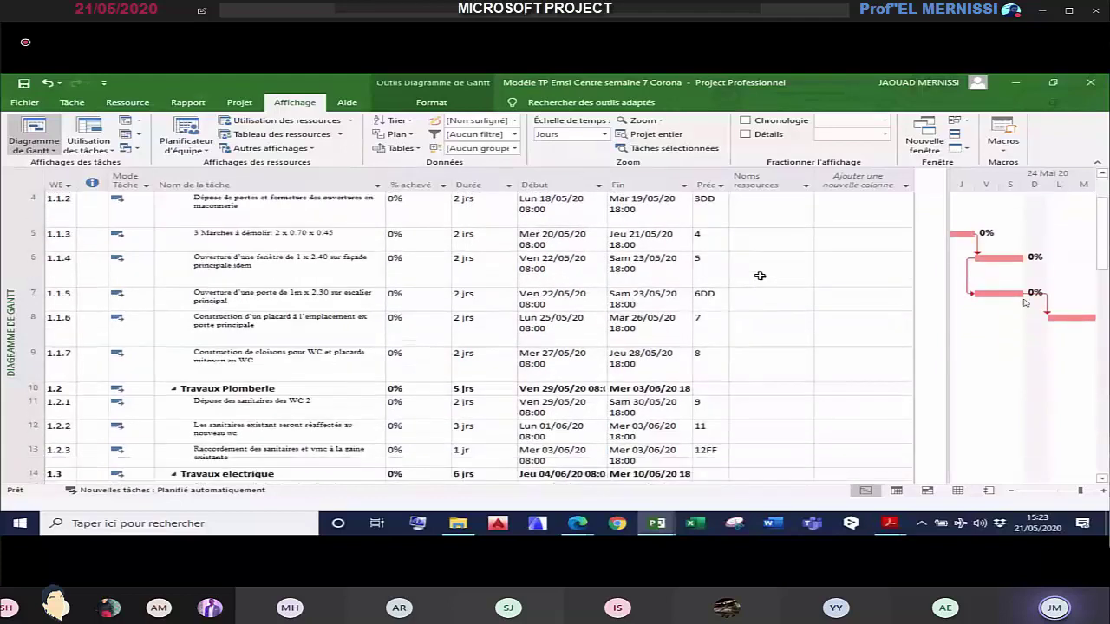
scroll(760, 276, up, 1)
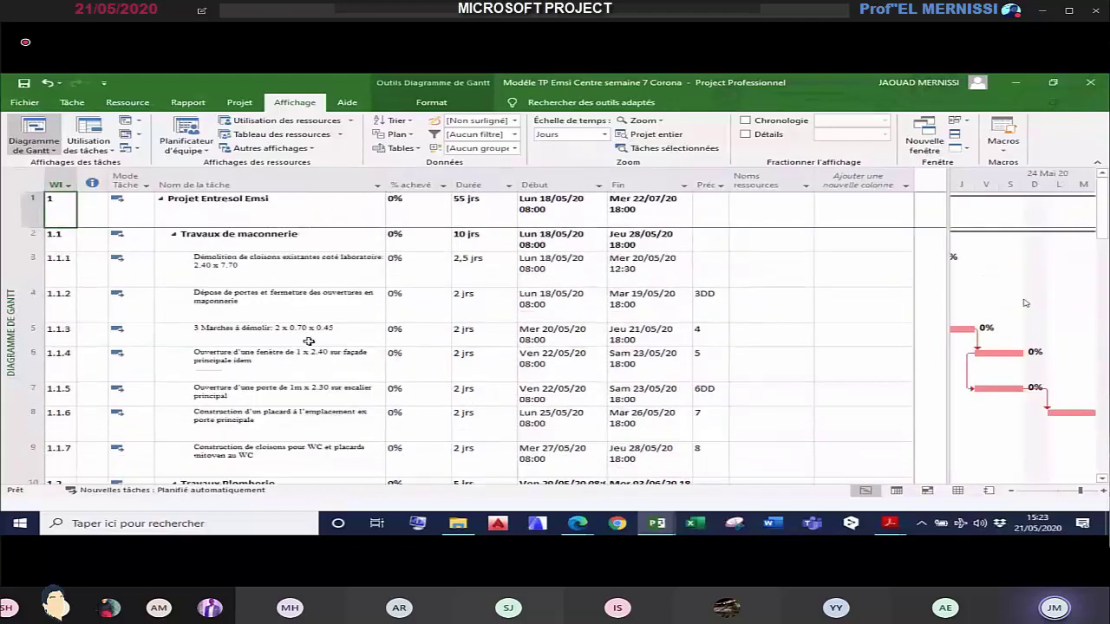
click(784, 274)
click(807, 269)
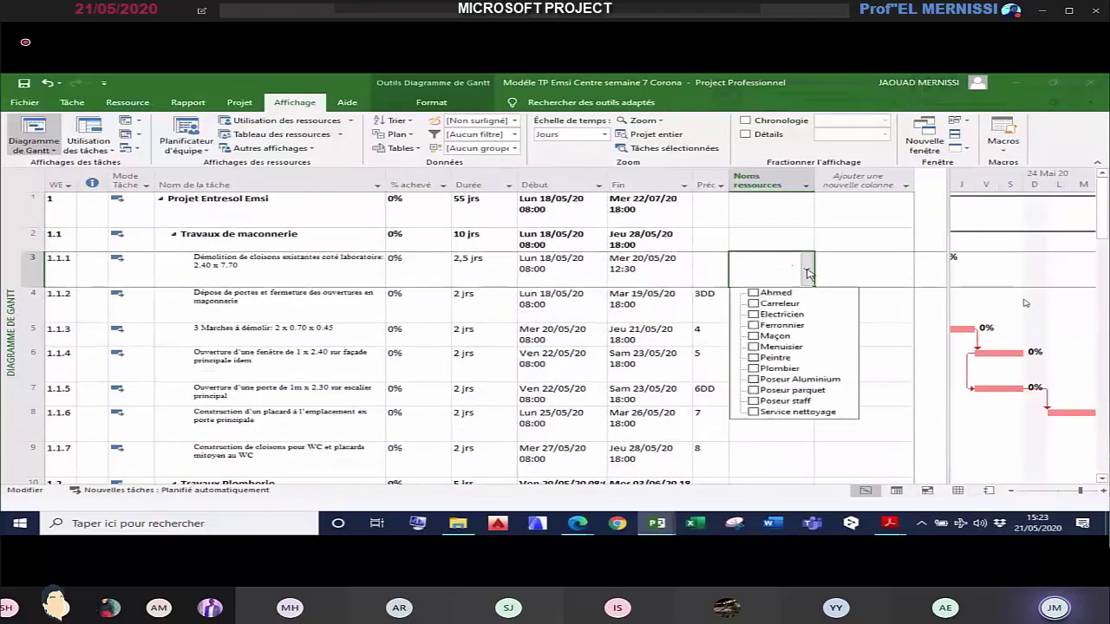
click(779, 336)
click(888, 349)
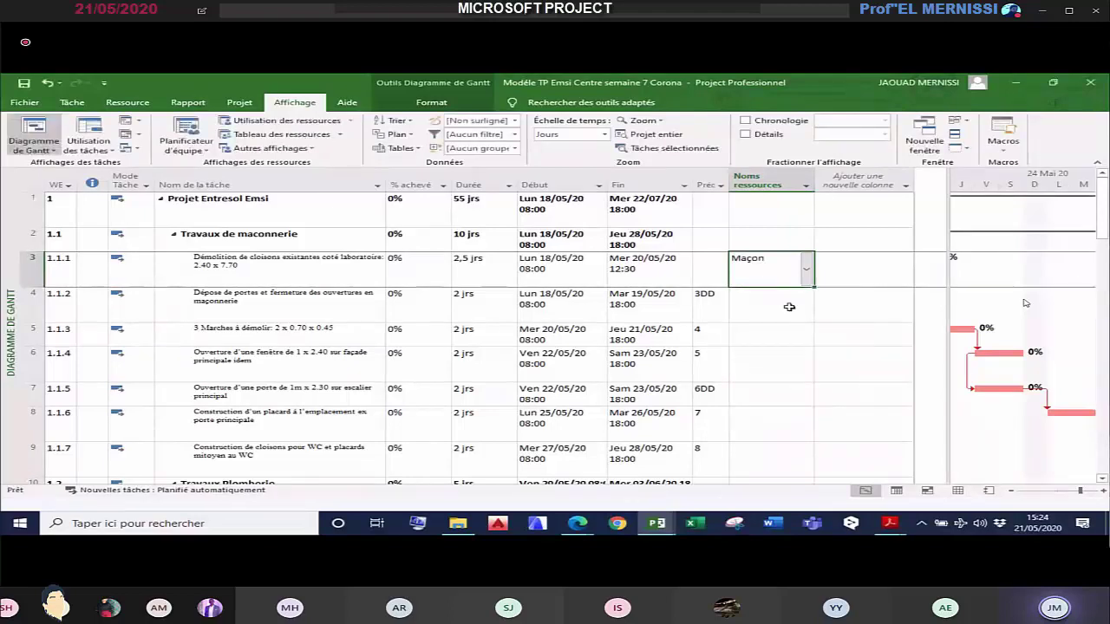
Step: Undo the single Maçon assignment on task 1.1.1
scroll(786, 307, down, 1)
scroll(782, 307, up, 1)
key(ctrl+z)
key(Down)
key(Down)
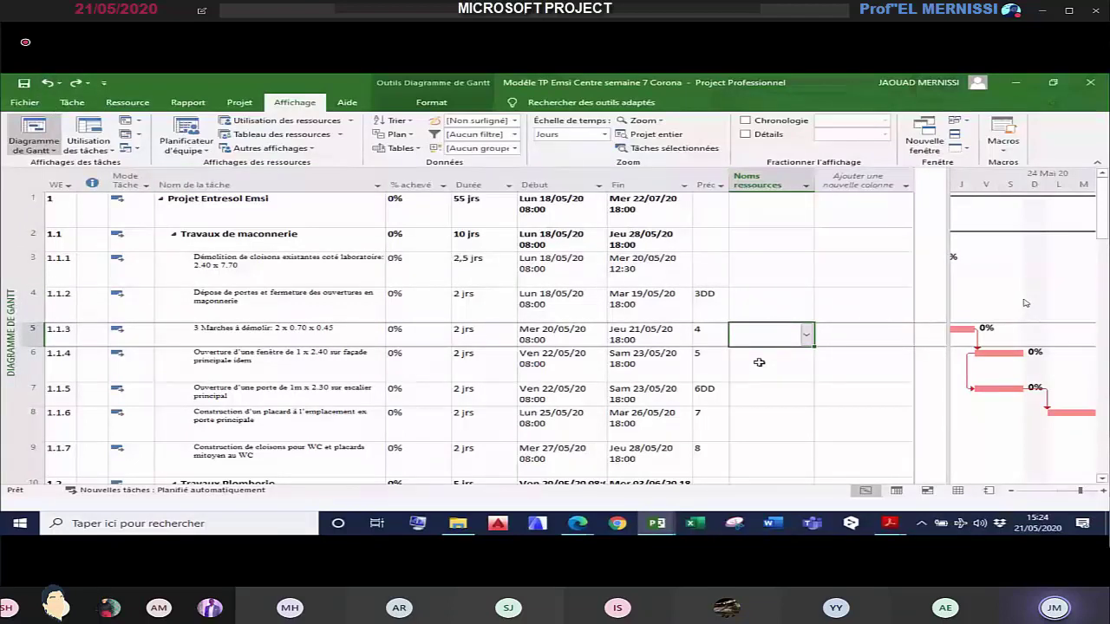
Step: Assign the Maçon resource to all seven Travaux de maconnerie subtasks, 1.1.1 to 1.1.7, at once
drag(768, 269, 784, 453)
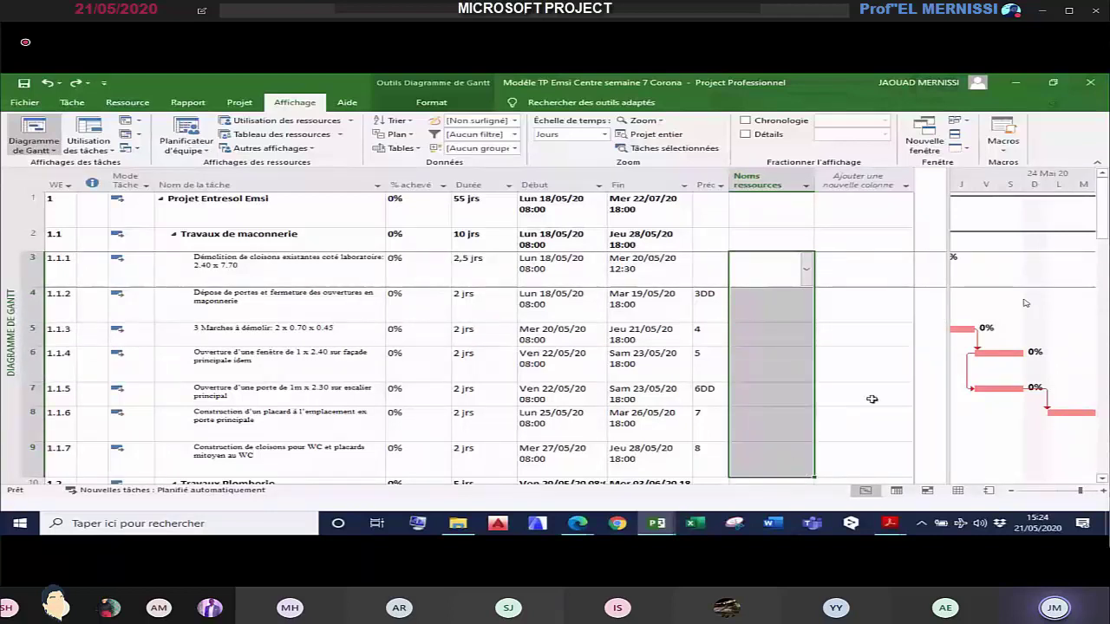
drag(1103, 226, 1104, 231)
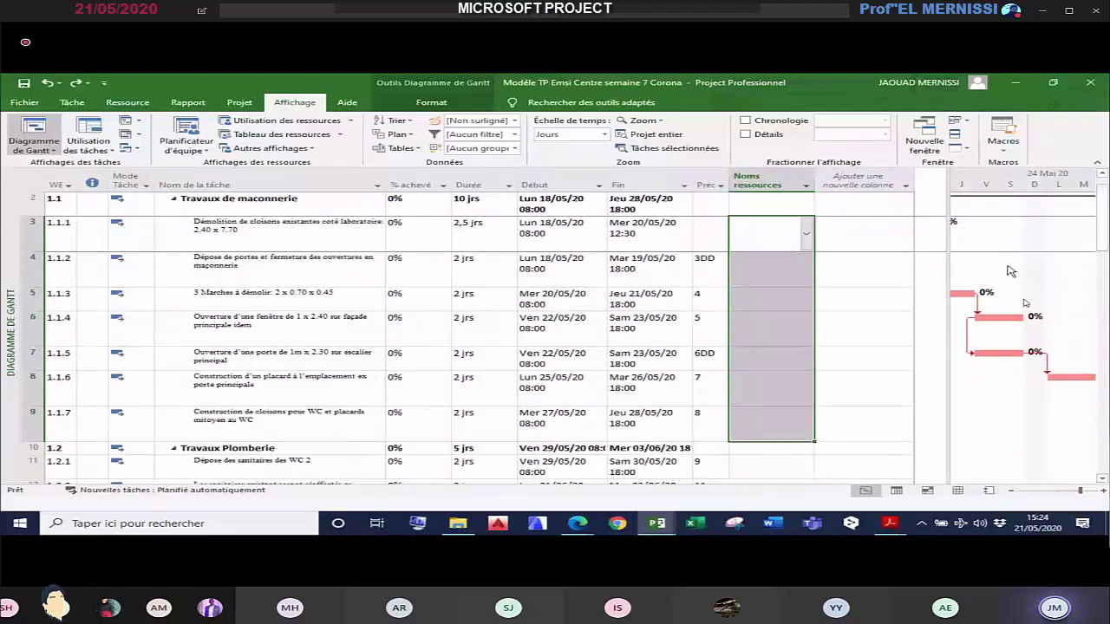
right_click(776, 297)
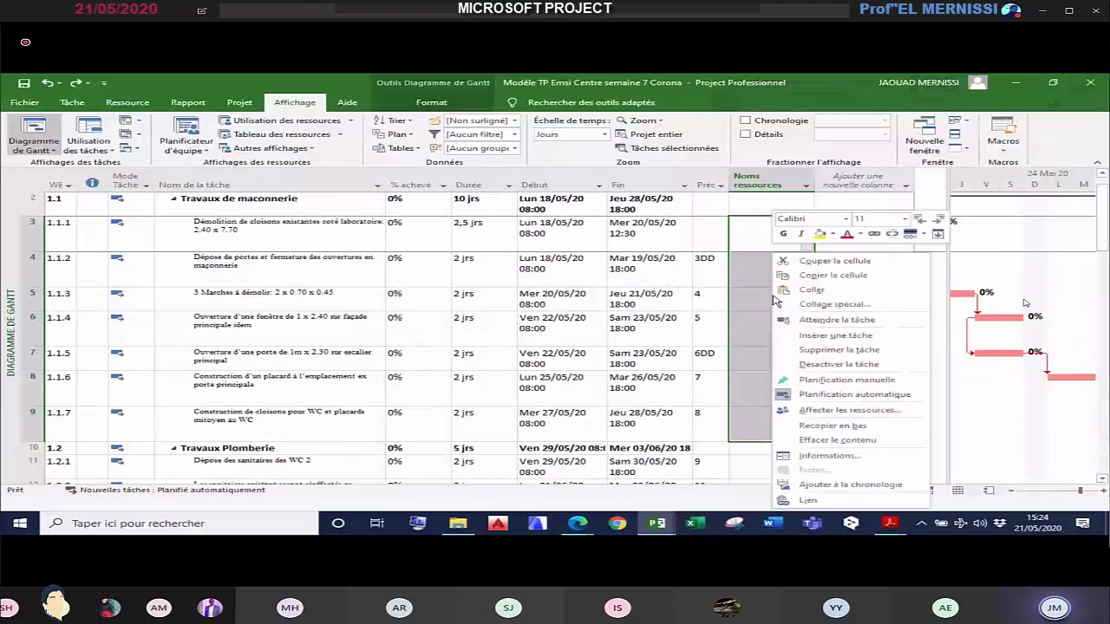
click(810, 414)
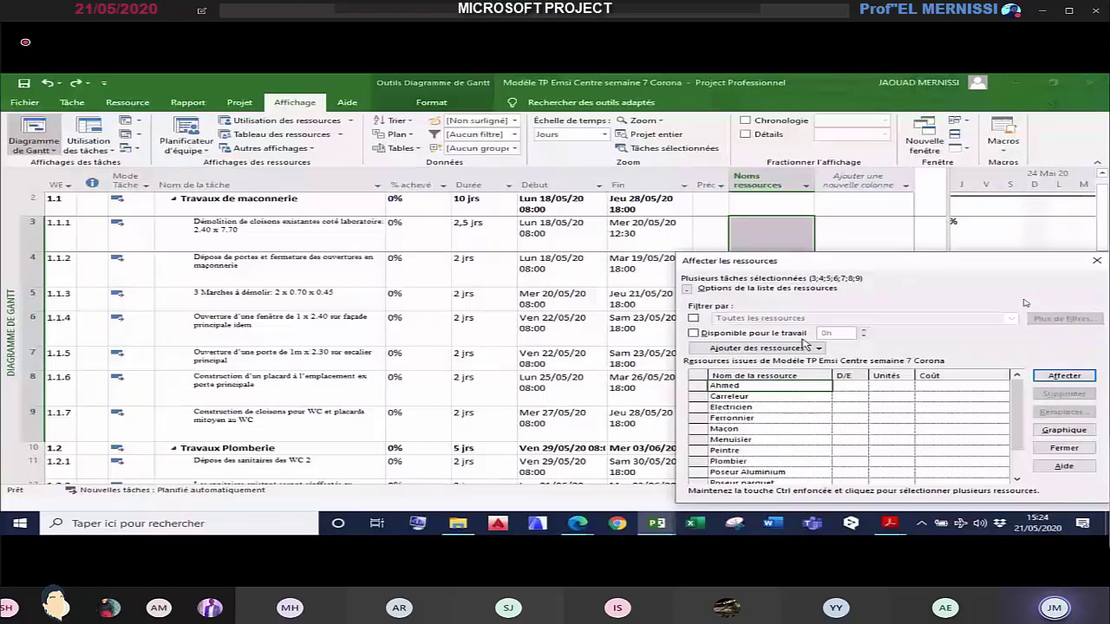
click(765, 429)
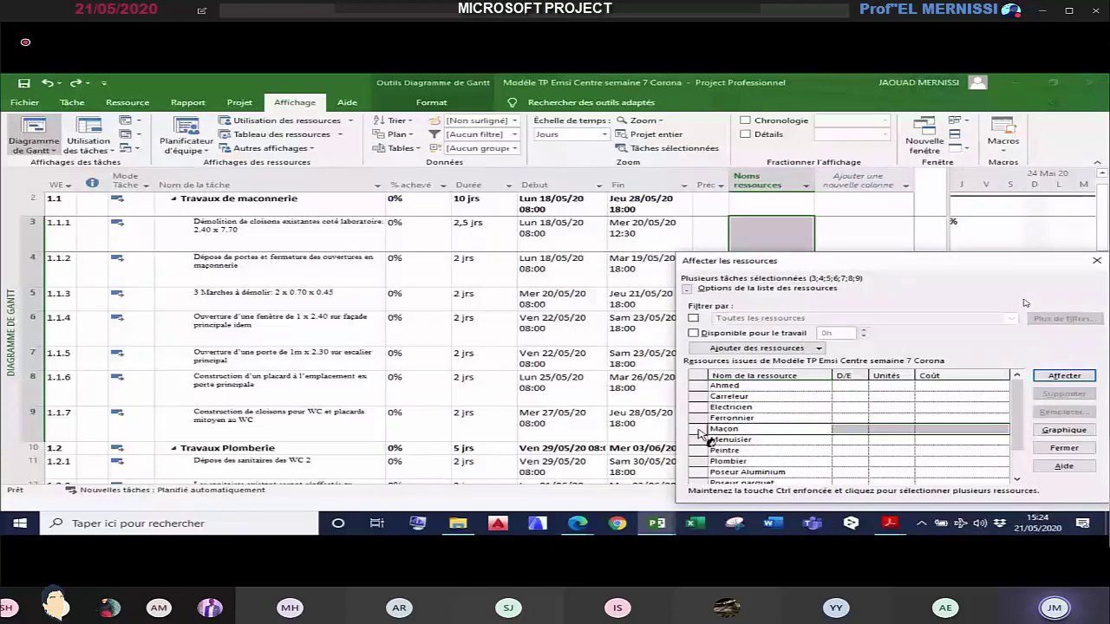
click(1058, 377)
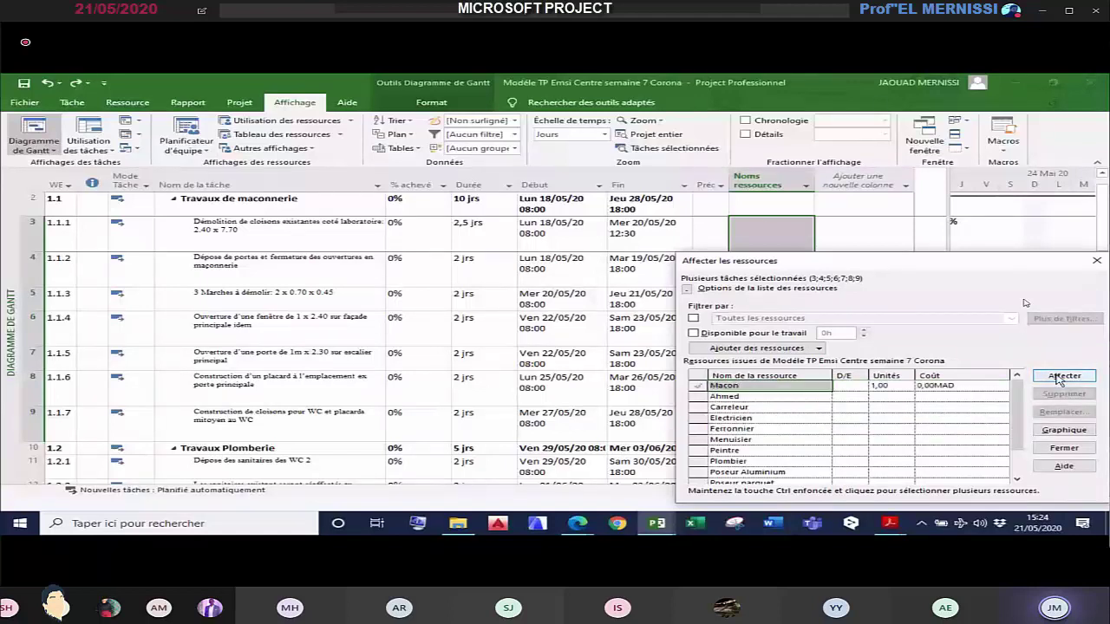
click(1064, 448)
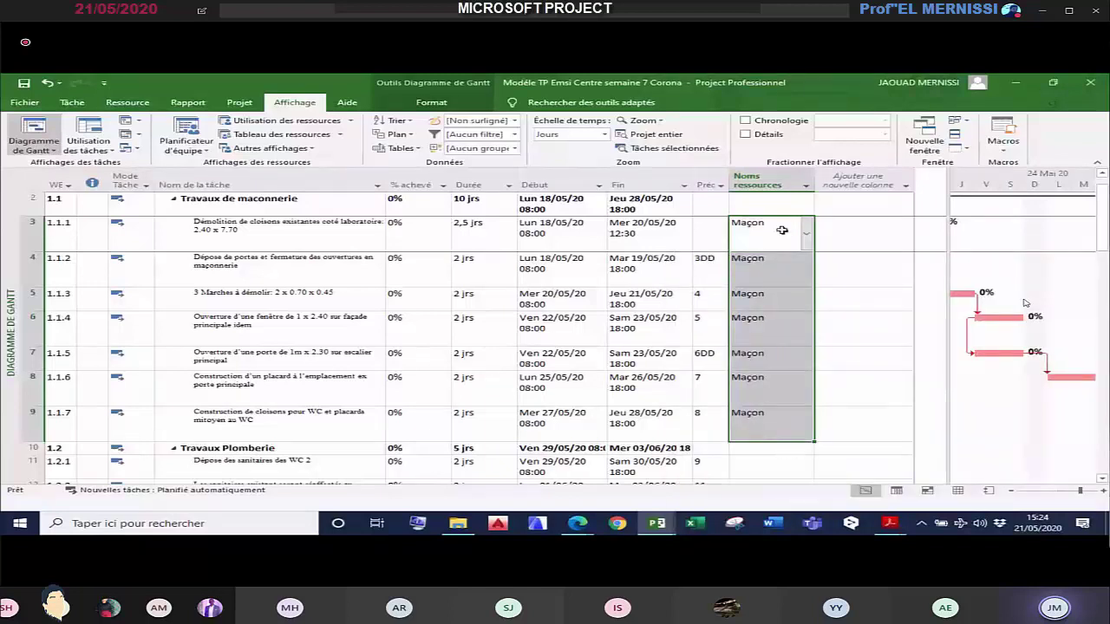
click(872, 317)
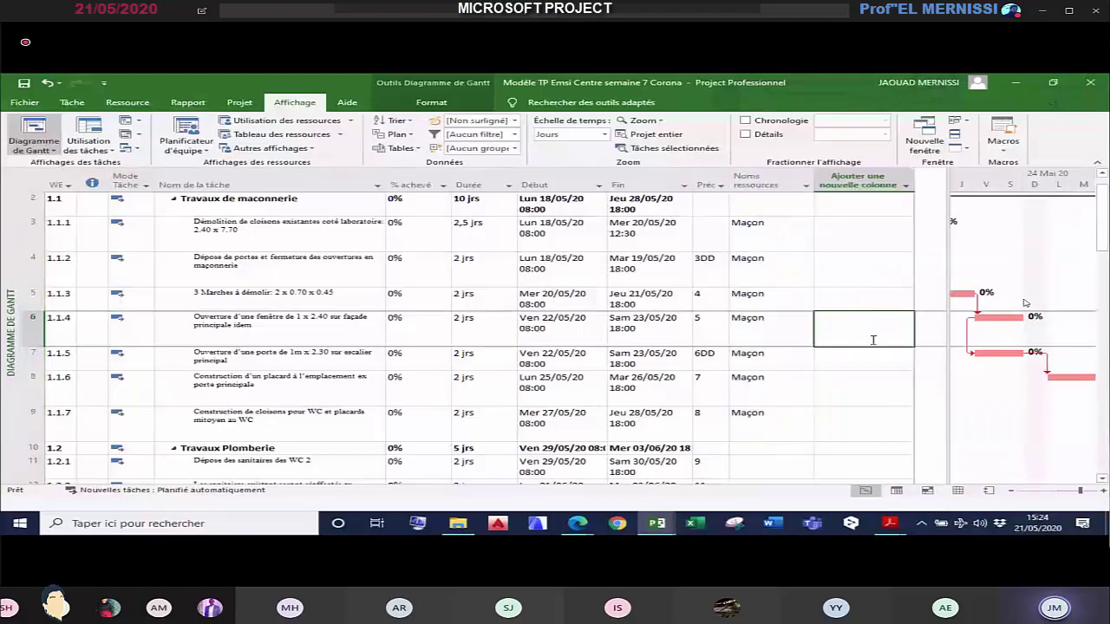
Step: Assign the Plombier resource to the three Travaux Plomberie subtasks, 1.2.1 to 1.2.3
scroll(872, 340, down, 1)
scroll(791, 380, down, 1)
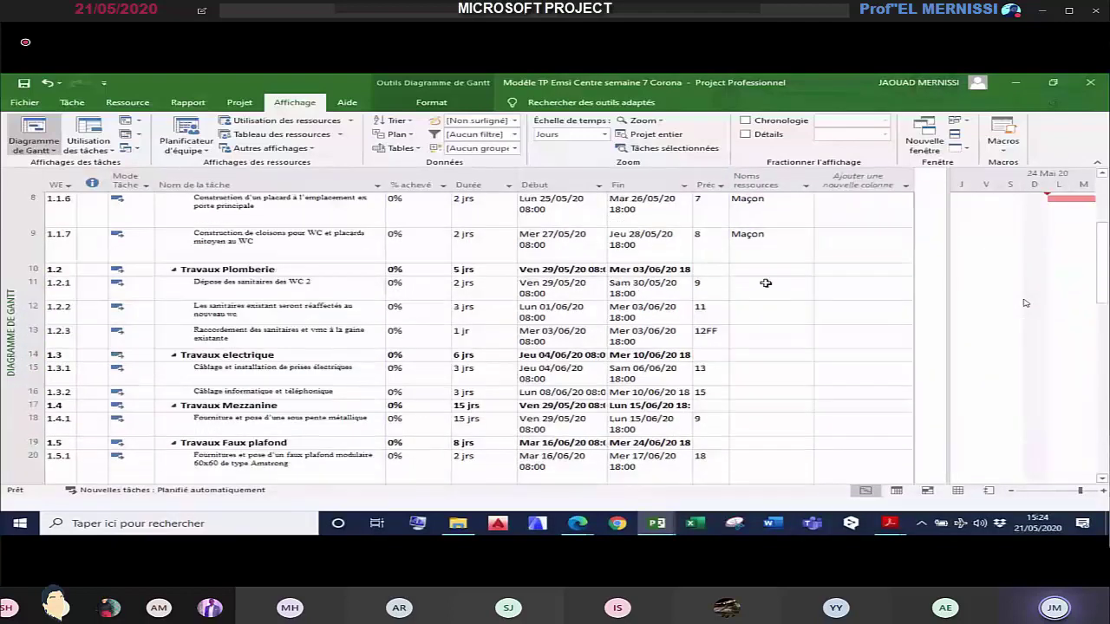
drag(765, 282, 776, 334)
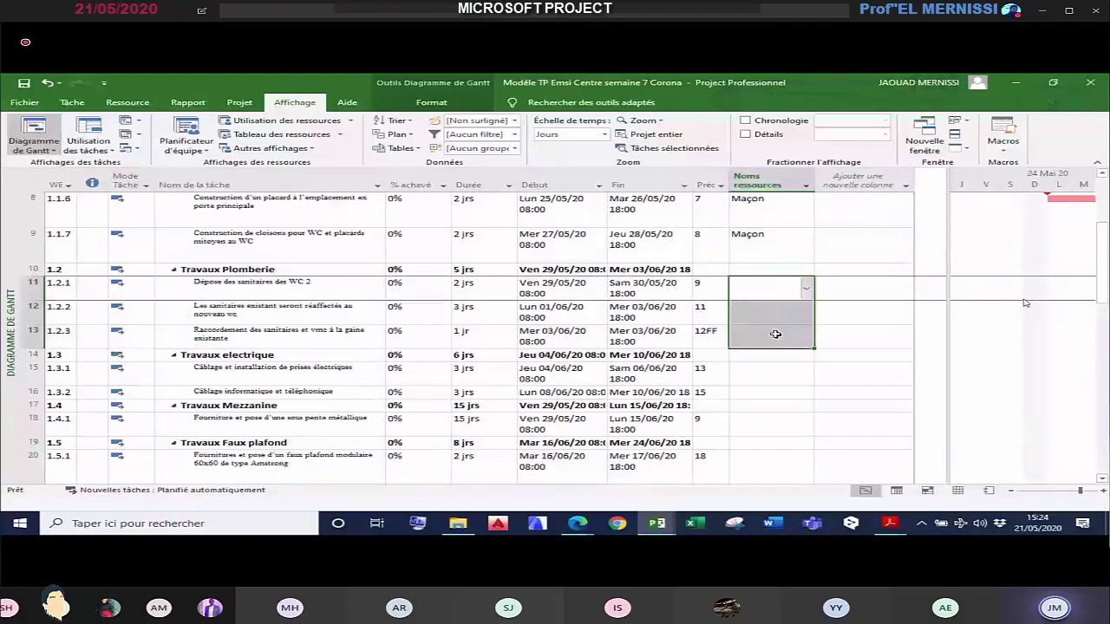
right_click(775, 333)
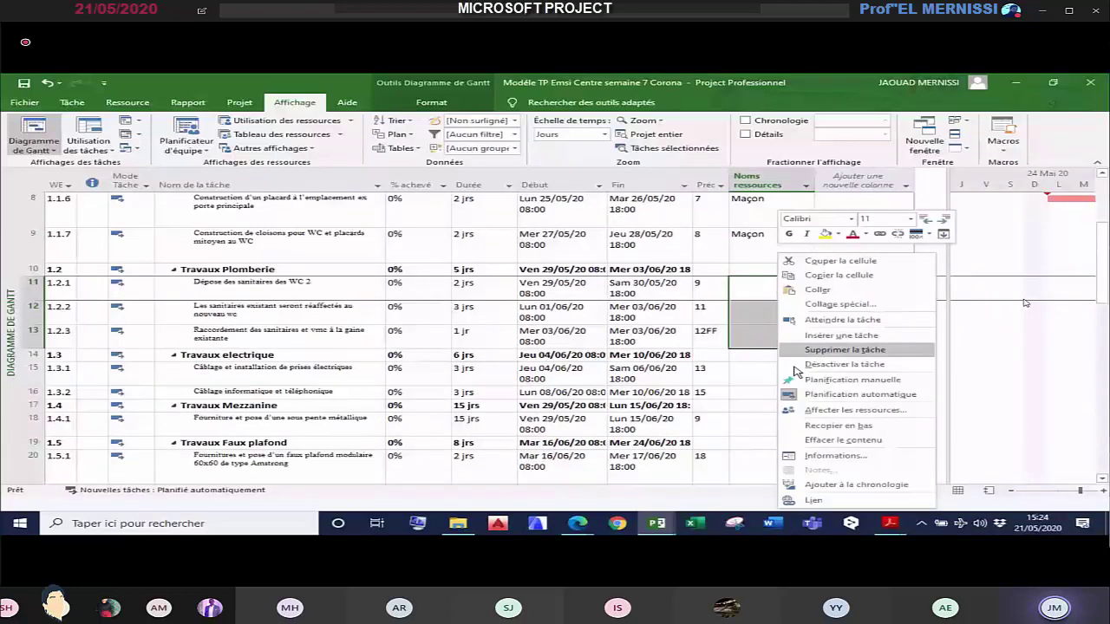
click(816, 409)
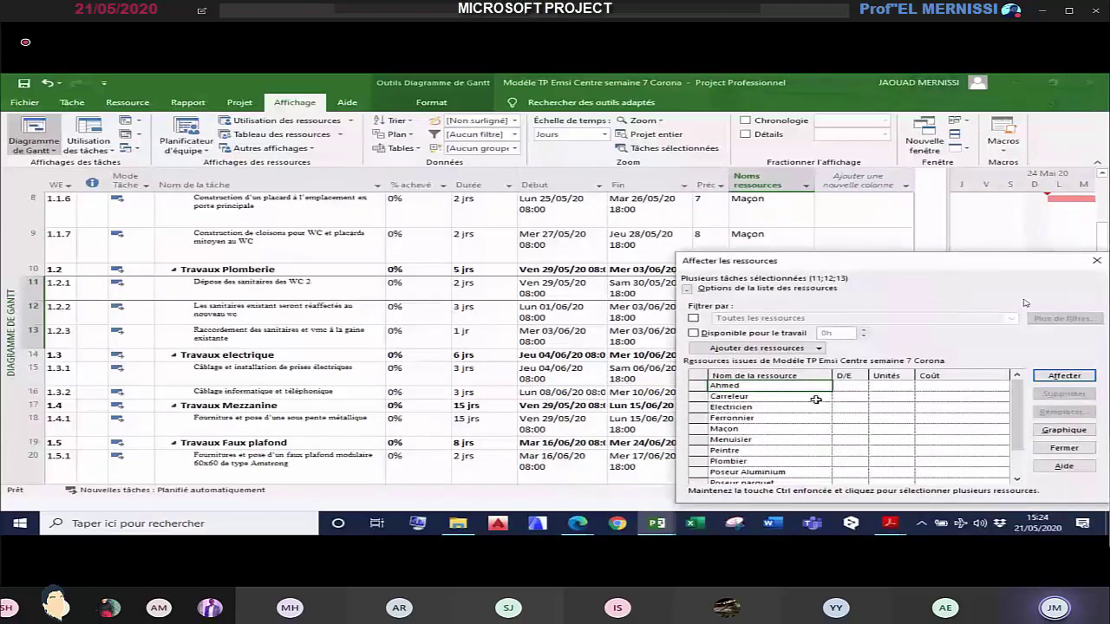
click(739, 461)
click(1064, 375)
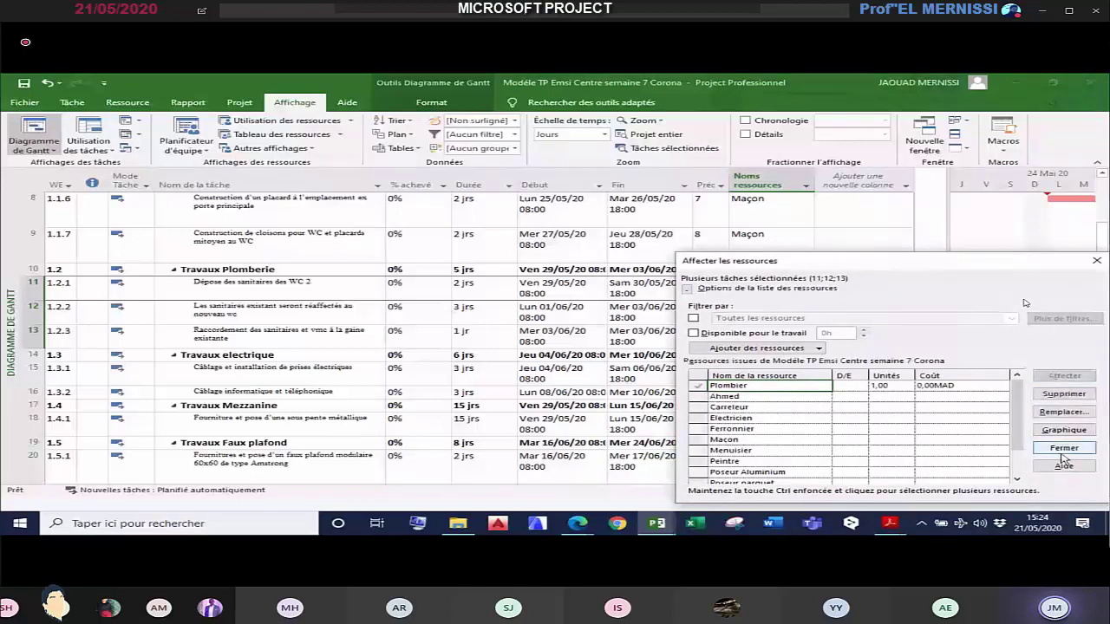
click(1063, 452)
Step: Assign the Electricien resource to the Travaux electrique subtasks 1.3.1 and 1.3.2
right_click(776, 289)
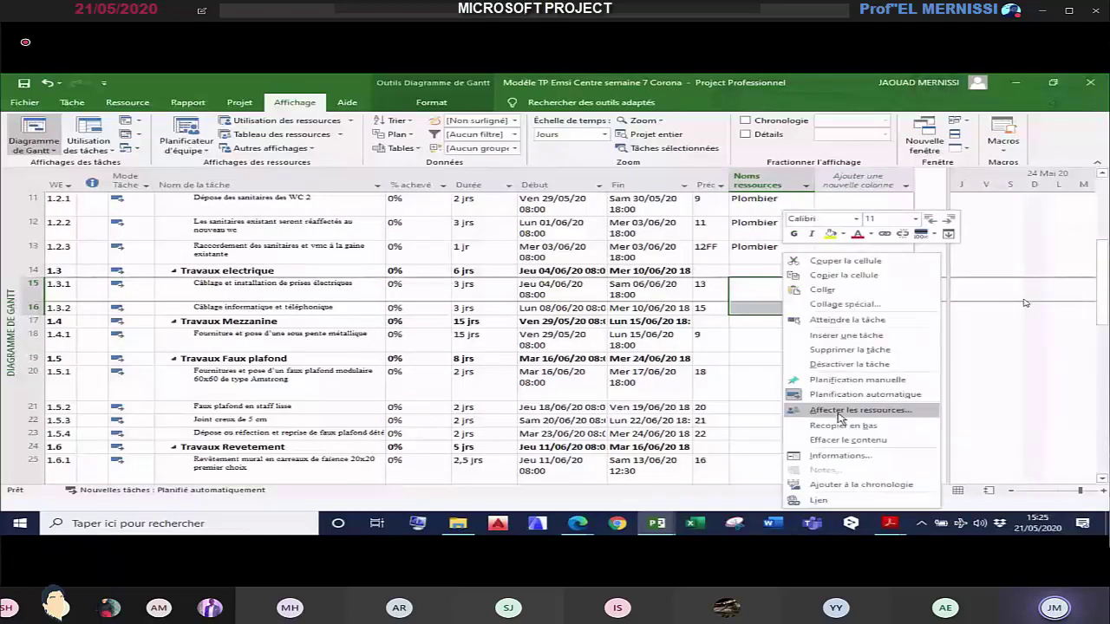
click(839, 413)
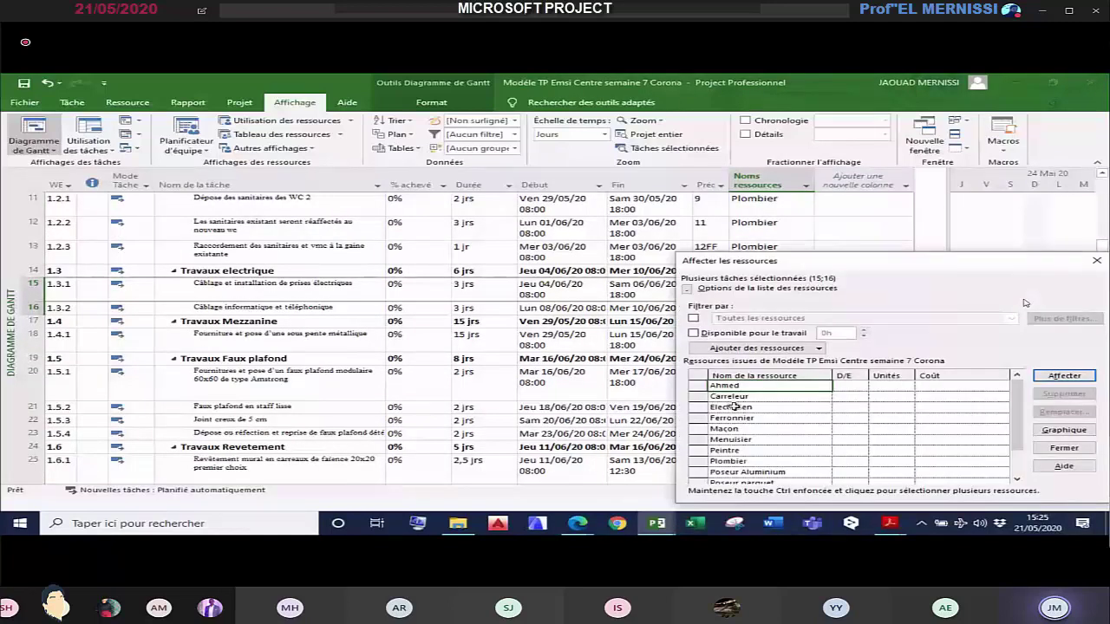
click(733, 406)
click(1064, 377)
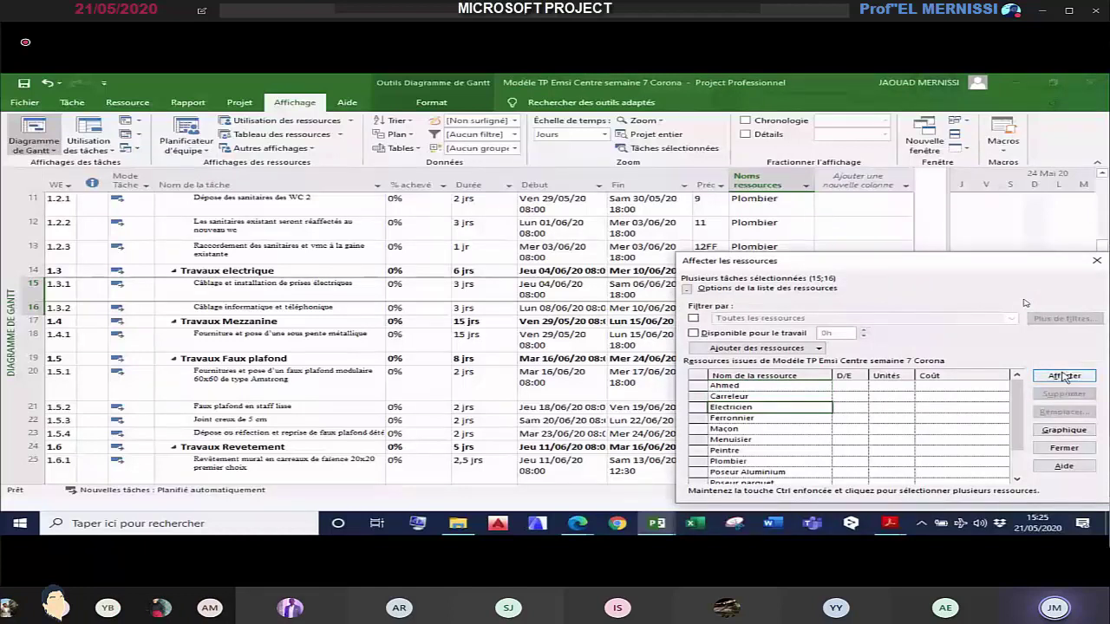
click(1063, 447)
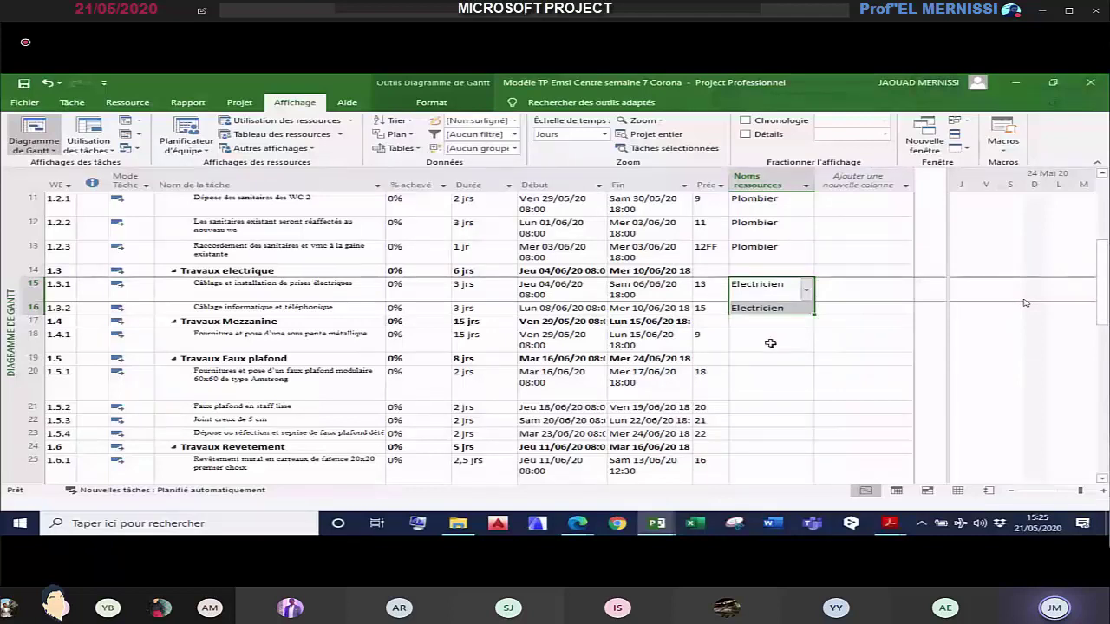
Step: Assign the Ferronnier resource to task 1.4.1 of Travaux Mezzanine
click(770, 341)
click(807, 340)
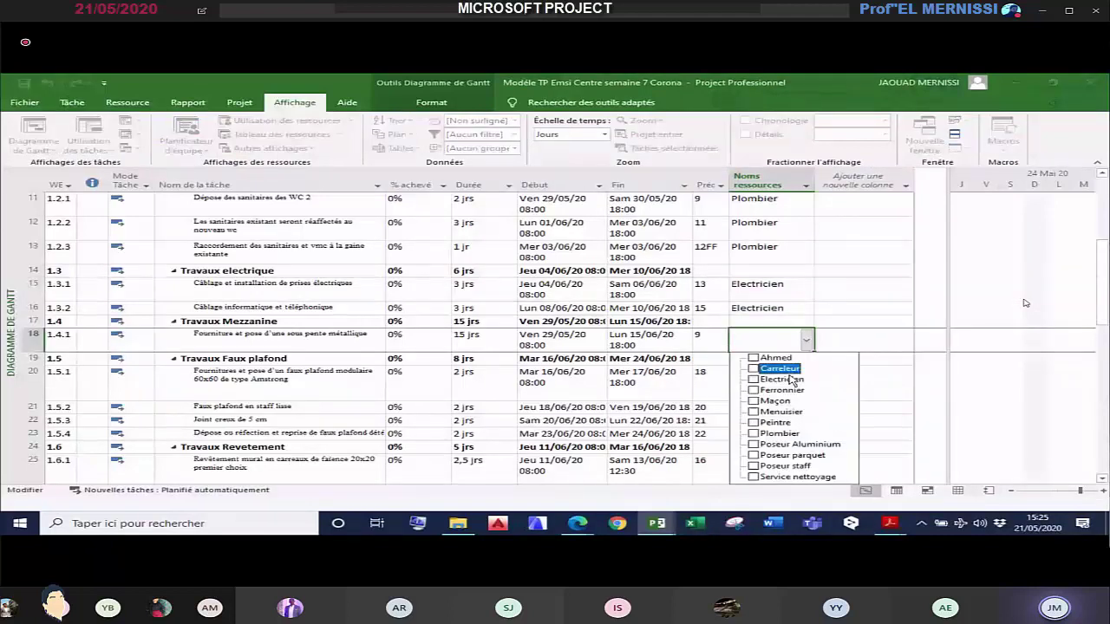
click(773, 384)
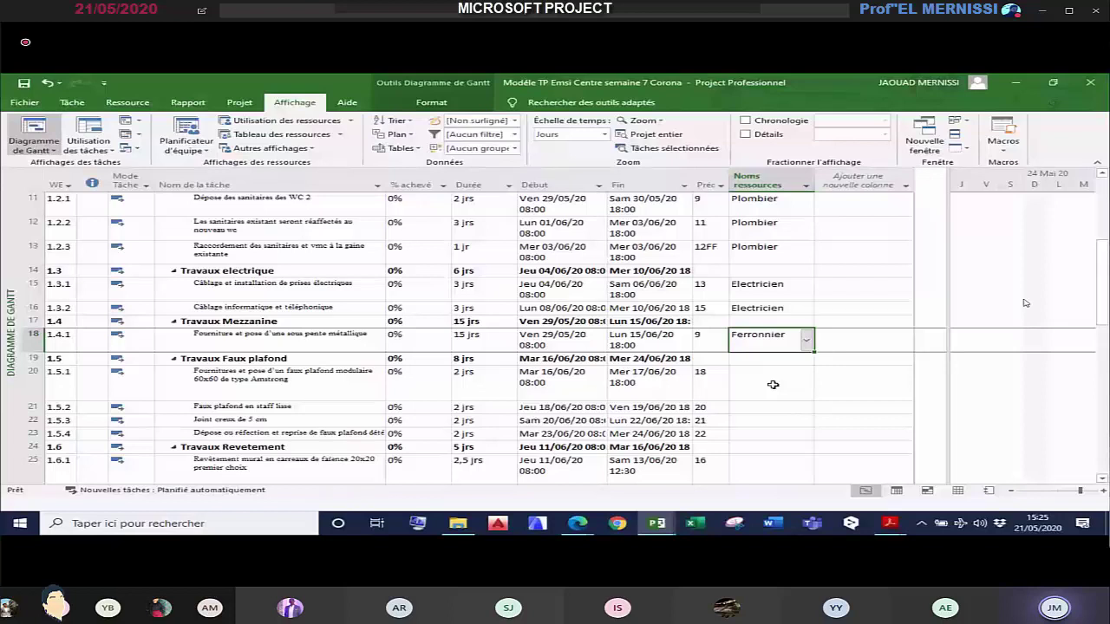
Step: Assign the Poseur staff resource to the four Travaux Faux plafond subtasks, 1.5.1 to 1.5.4, at once
drag(772, 384, 776, 432)
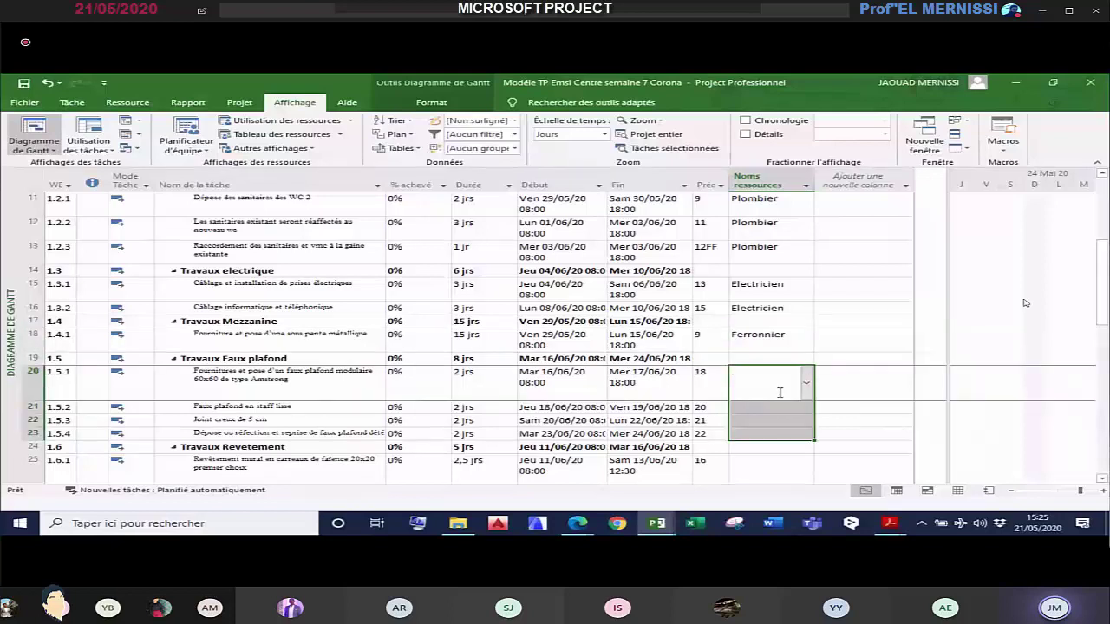
right_click(779, 392)
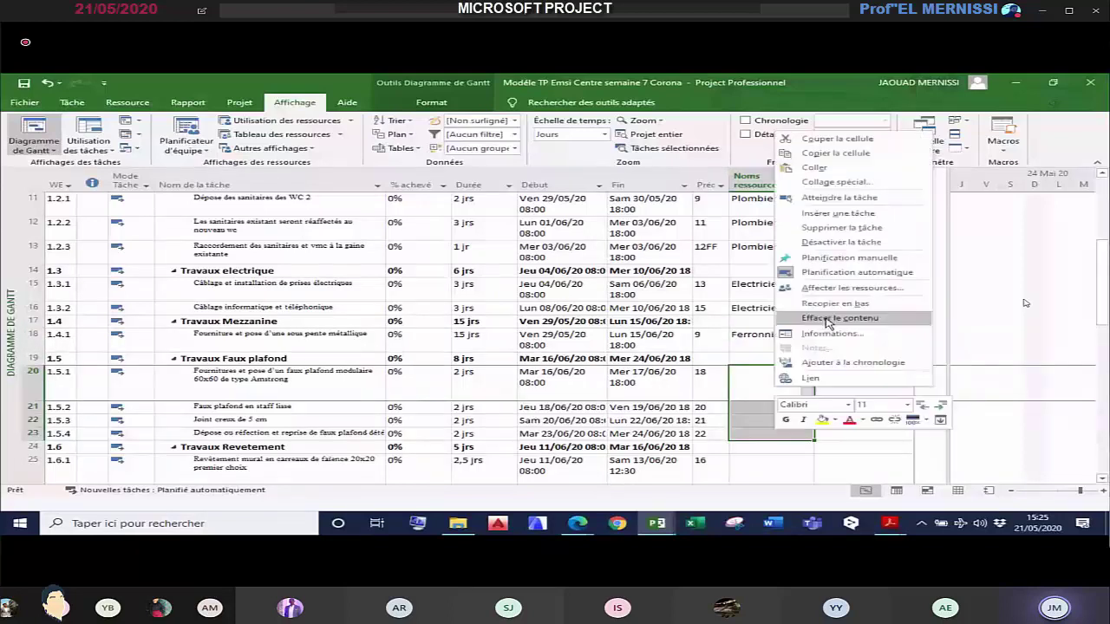
click(815, 390)
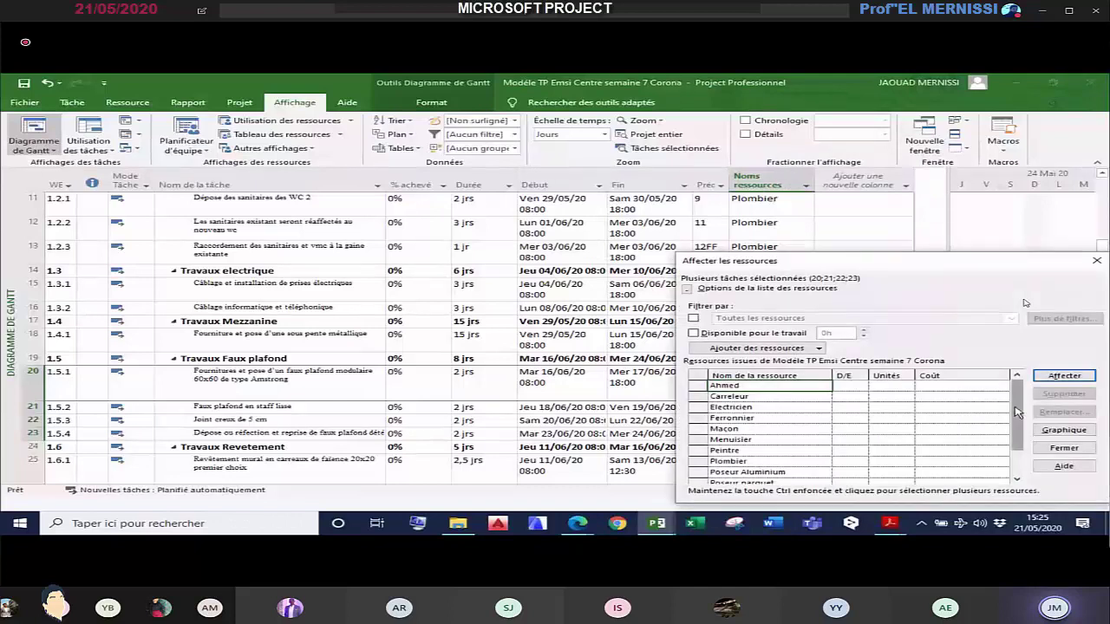
scroll(1018, 413, down, 3)
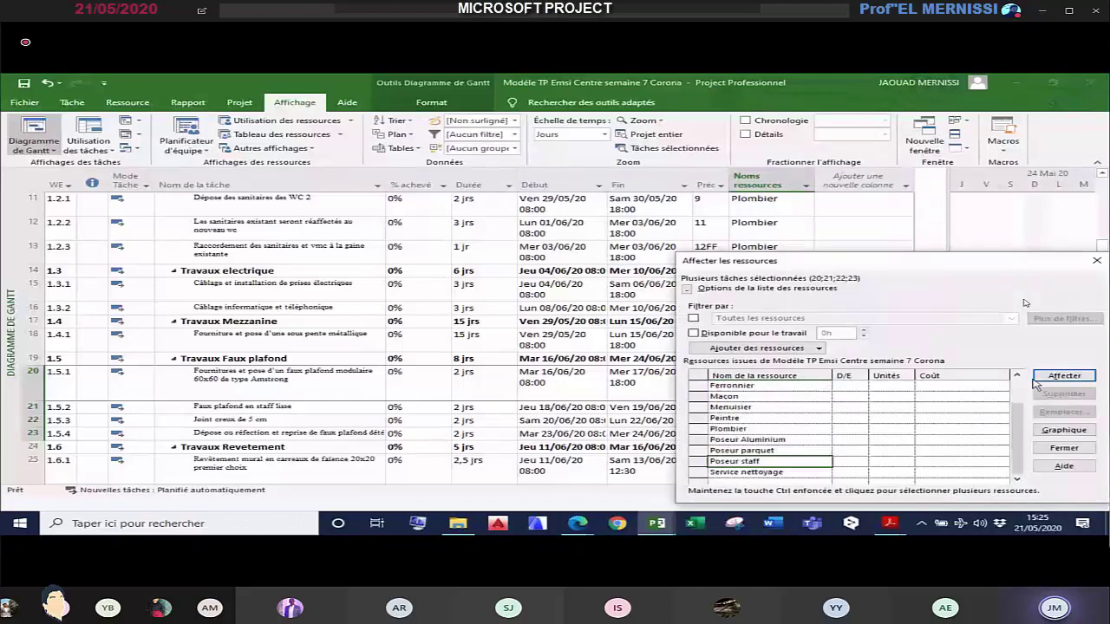
click(1054, 377)
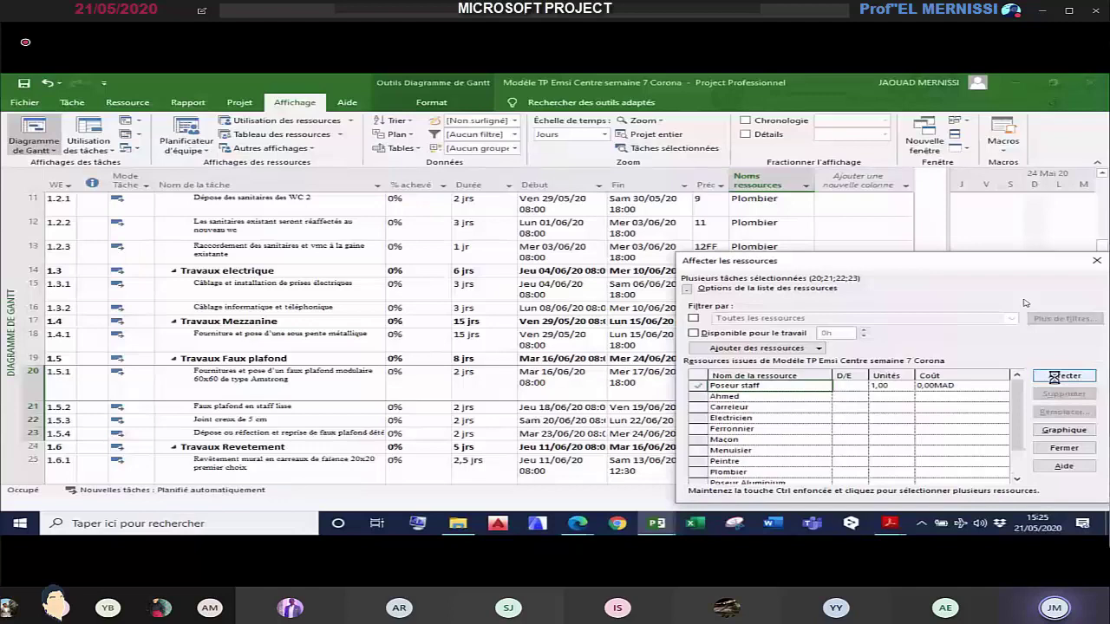
key(Return)
key(Escape)
Step: Assign the Carreleur resource to the Travaux Revetement subtasks 1.6.1 and 1.6.2
scroll(842, 382, down, 2)
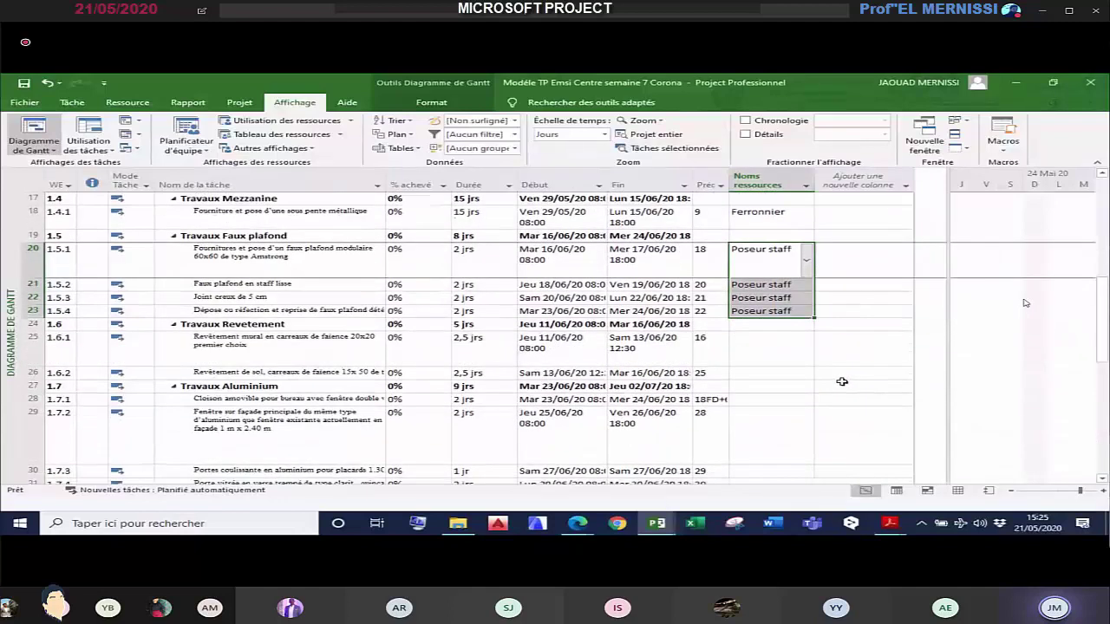
scroll(842, 381, down, 1)
click(770, 295)
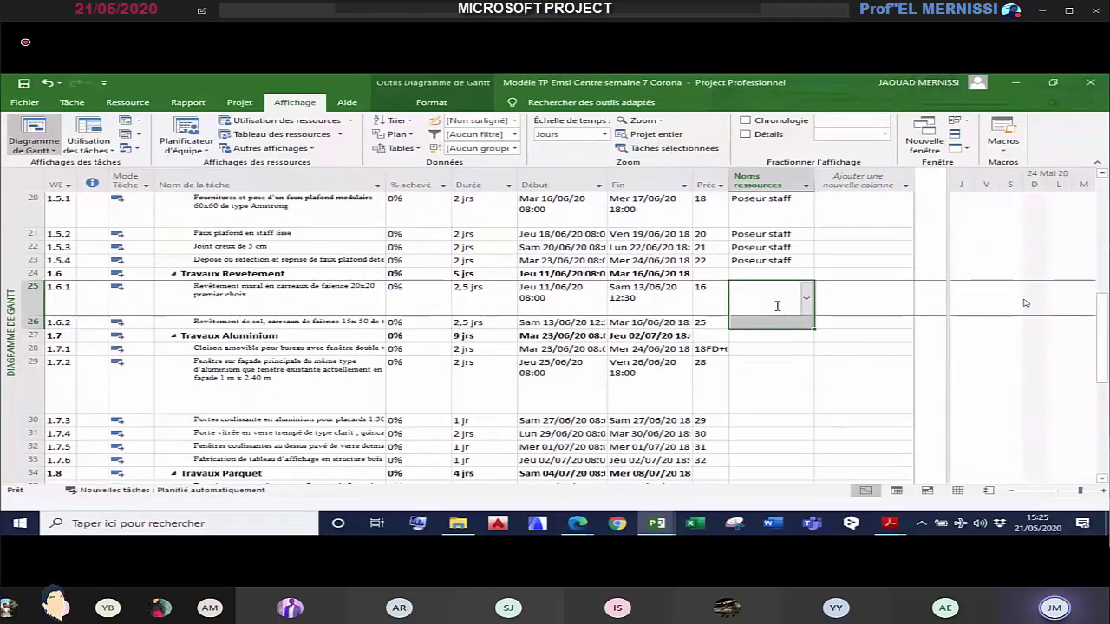
right_click(777, 305)
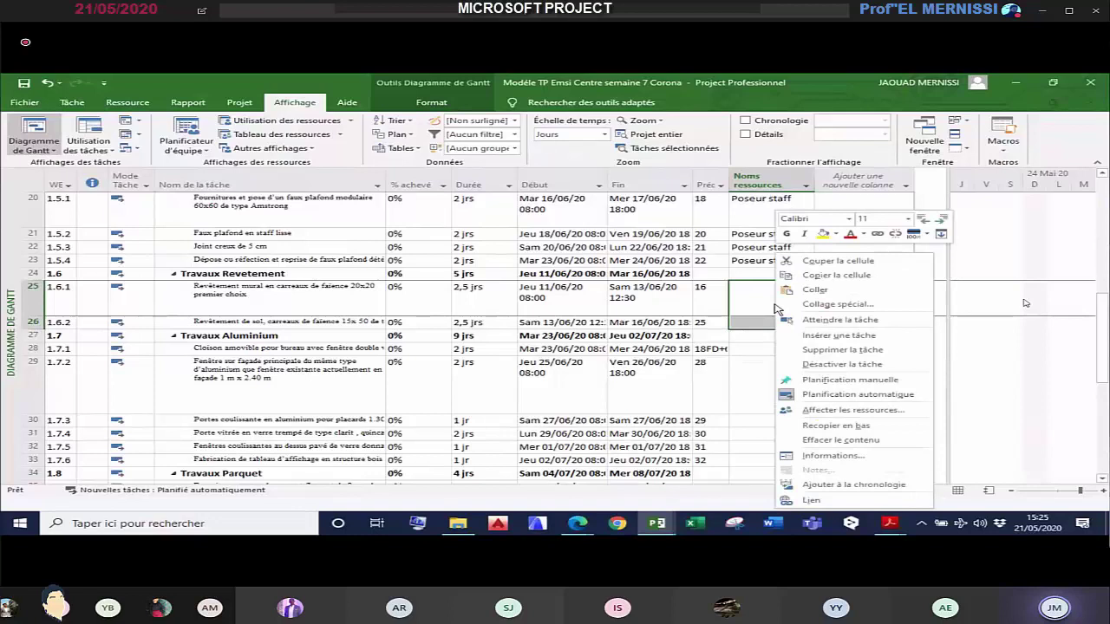
click(827, 411)
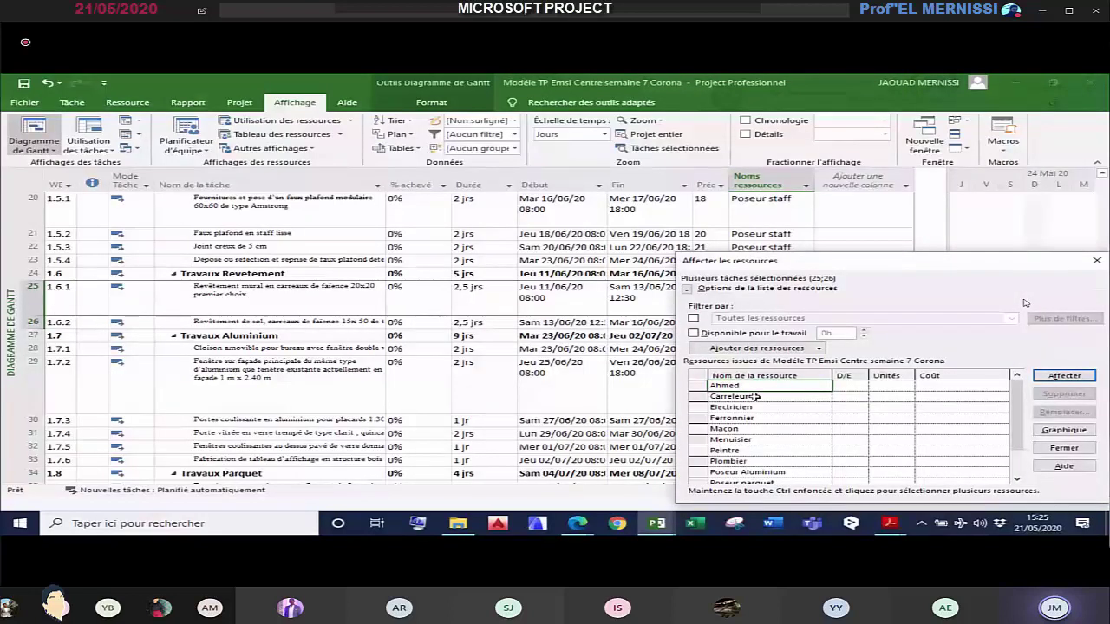
click(756, 396)
click(1064, 376)
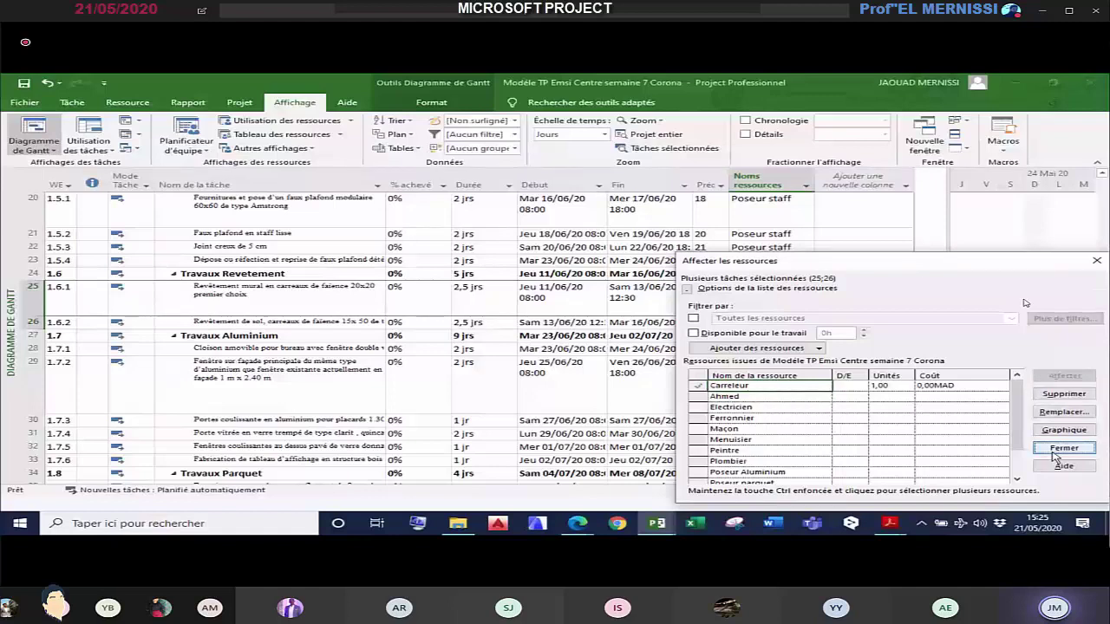
click(1055, 452)
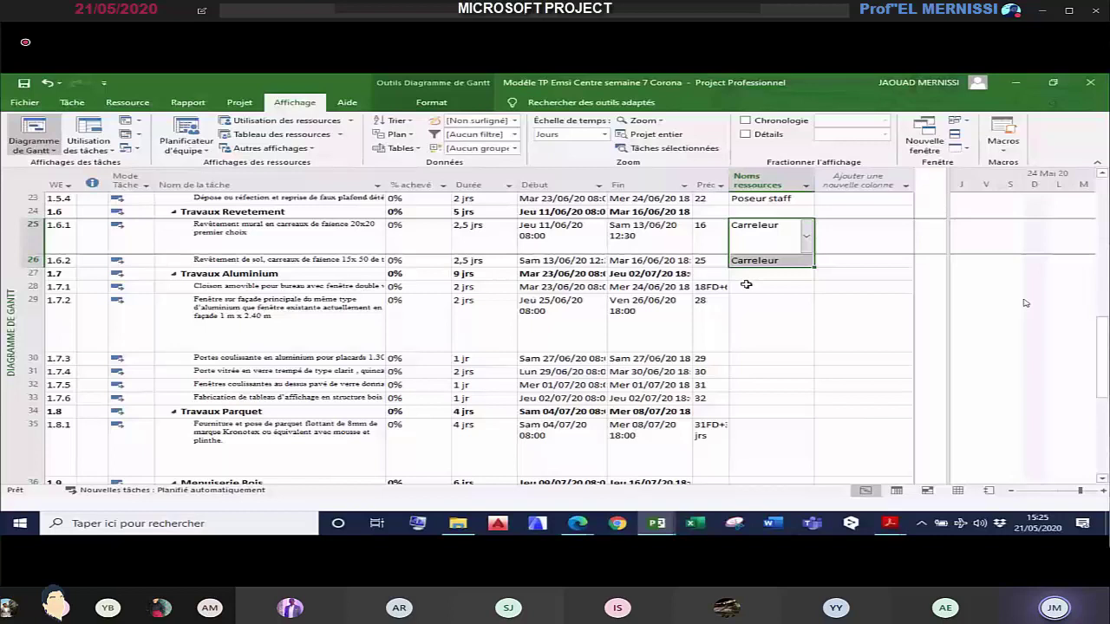
Step: Assign the Poseur Aluminium resource to the six Travaux Aluminium subtasks, 1.7.1 to 1.7.6, at once
drag(746, 284, 780, 396)
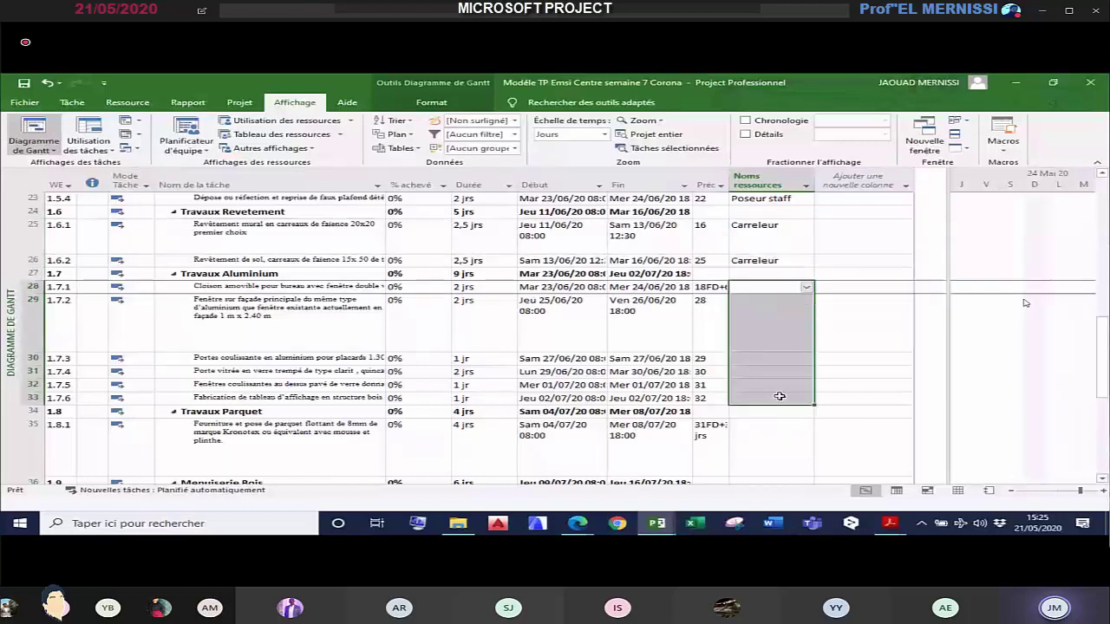
right_click(780, 396)
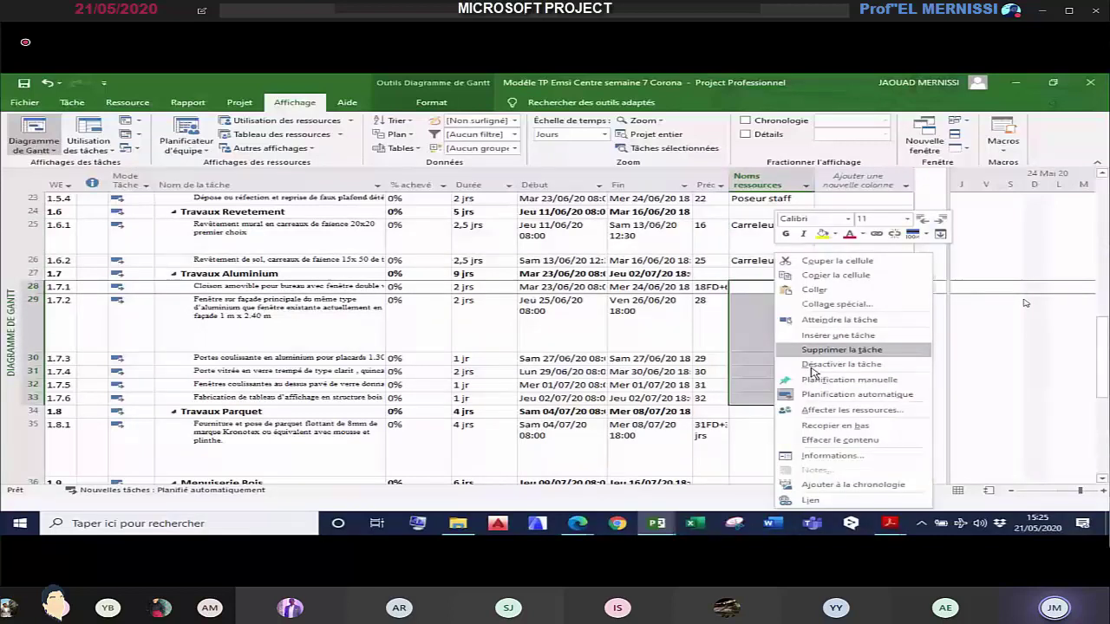
click(828, 410)
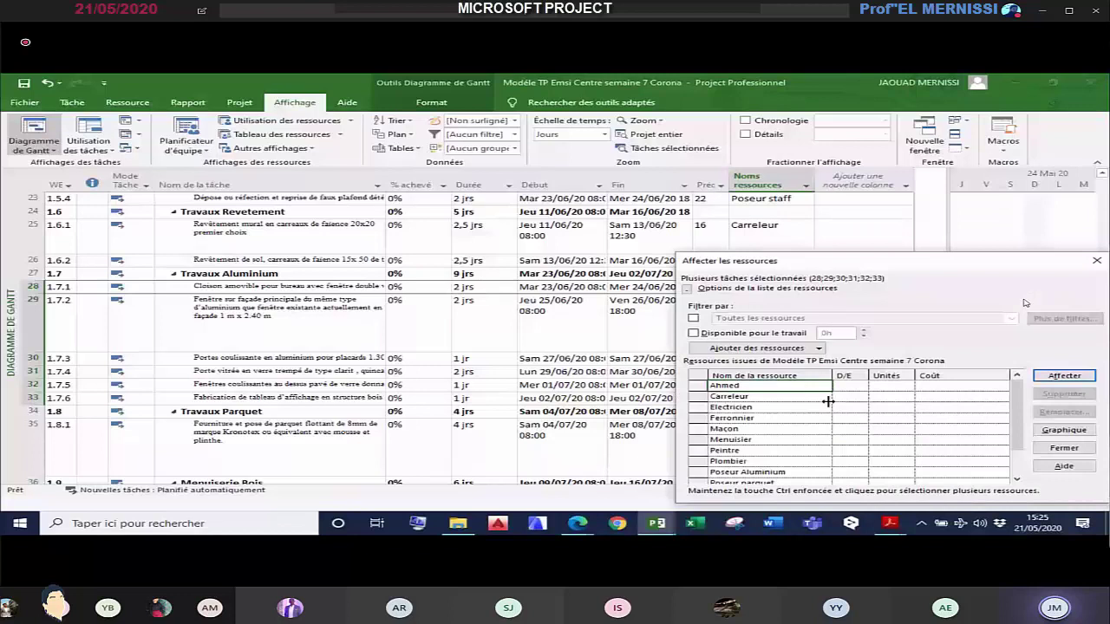
scroll(828, 402, down, 2)
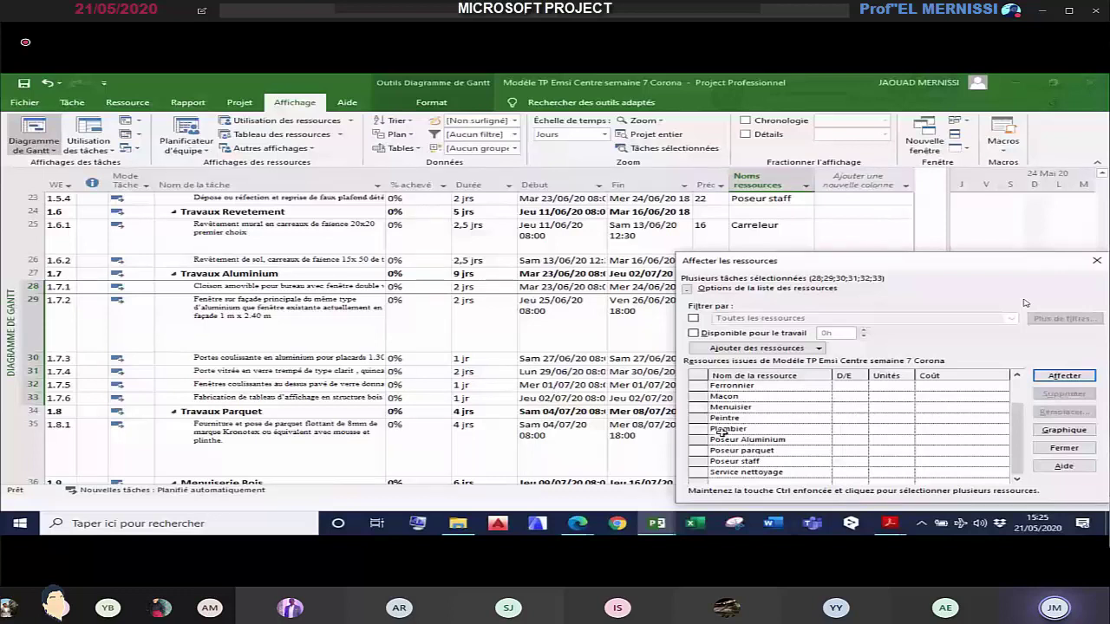
click(760, 439)
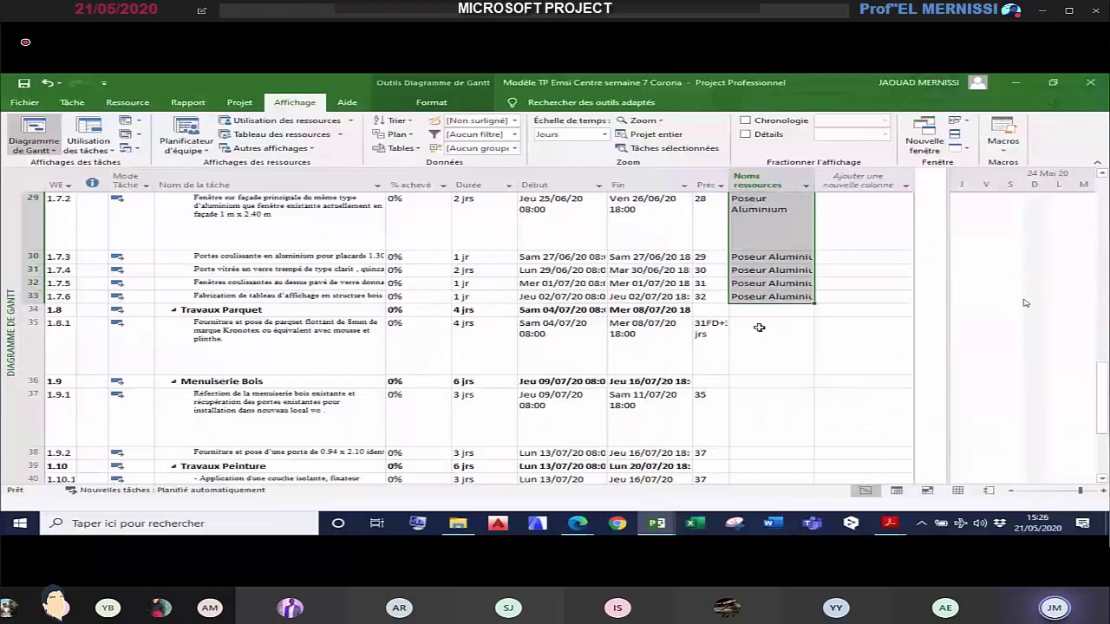
Step: Assign the Poseur parquet resource to task 1.8.1 of Travaux Parquet
click(759, 329)
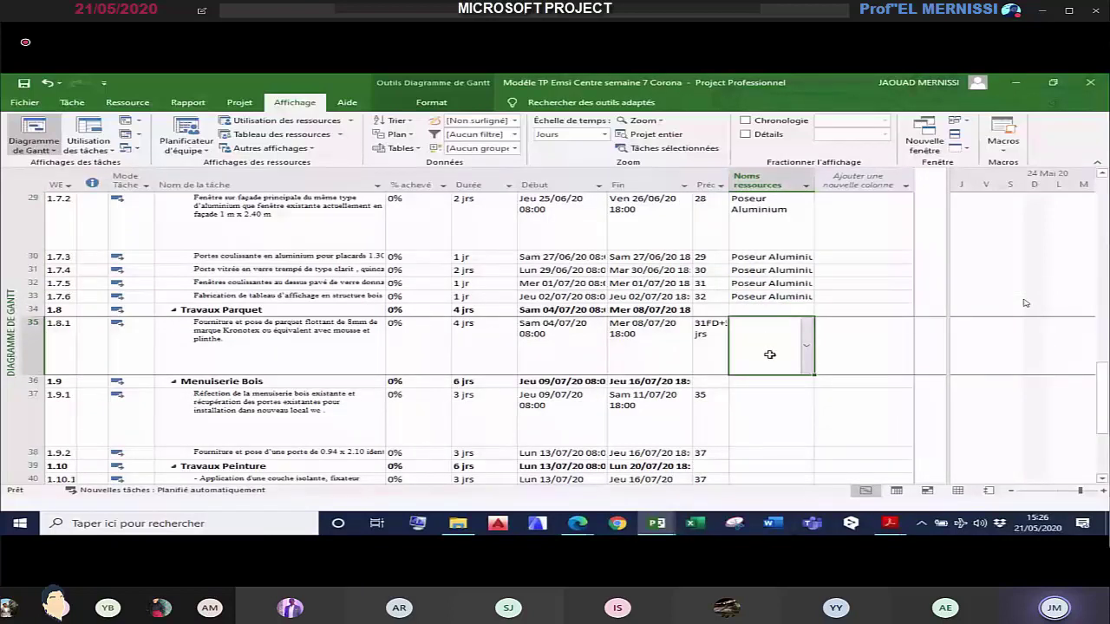
click(806, 345)
click(902, 445)
Step: Assign the Menuisier resource to the Menuiserie Bois subtasks 1.9.1 and 1.9.2
drag(767, 406, 775, 451)
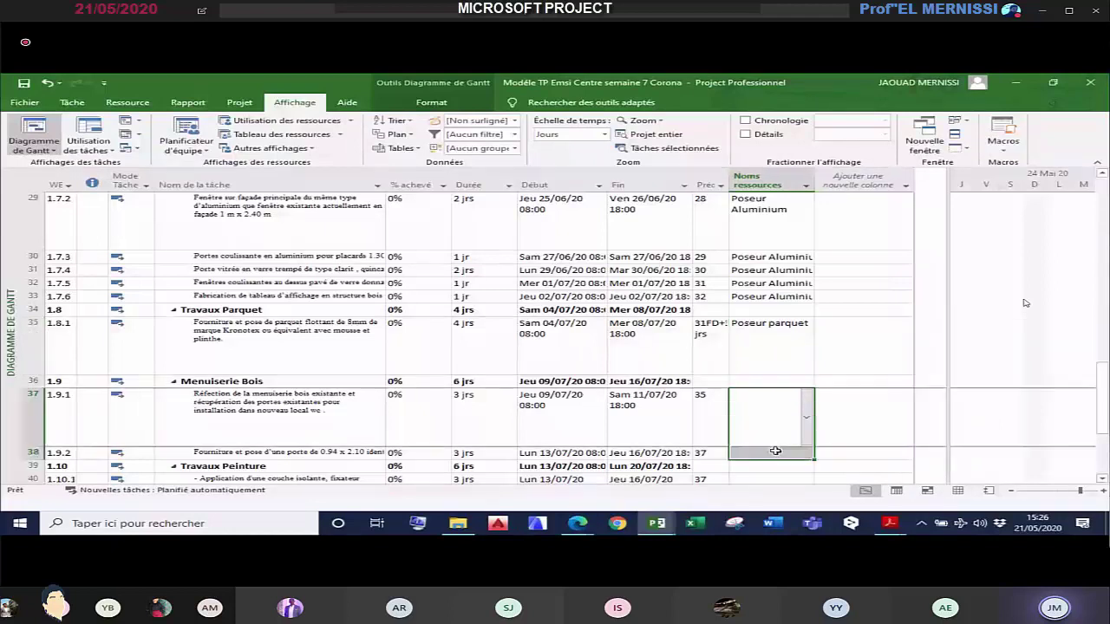
right_click(786, 424)
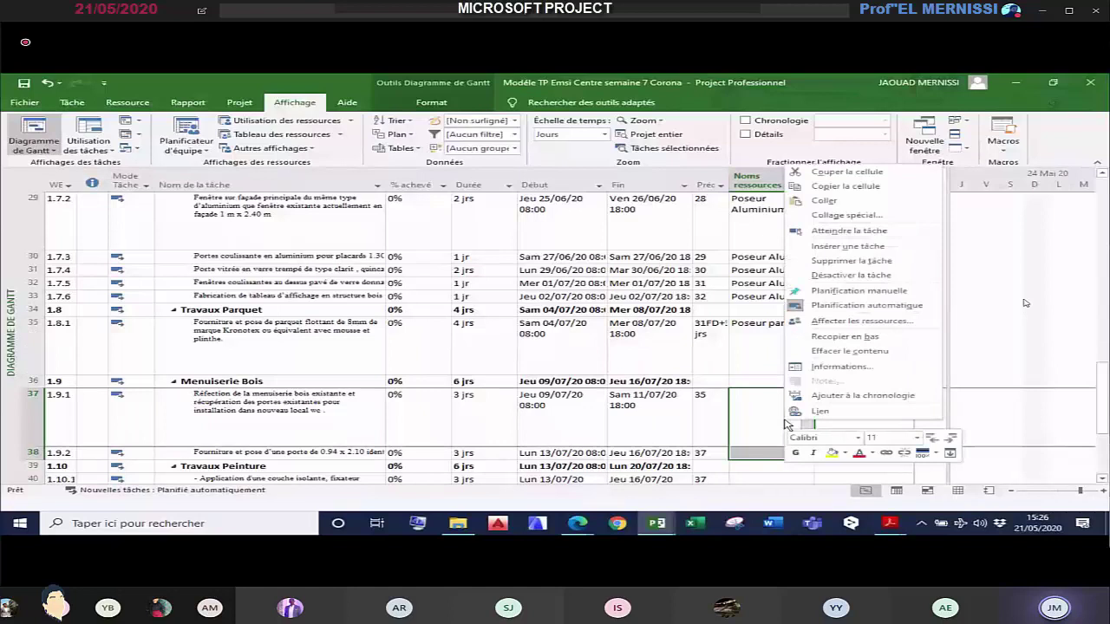
click(839, 323)
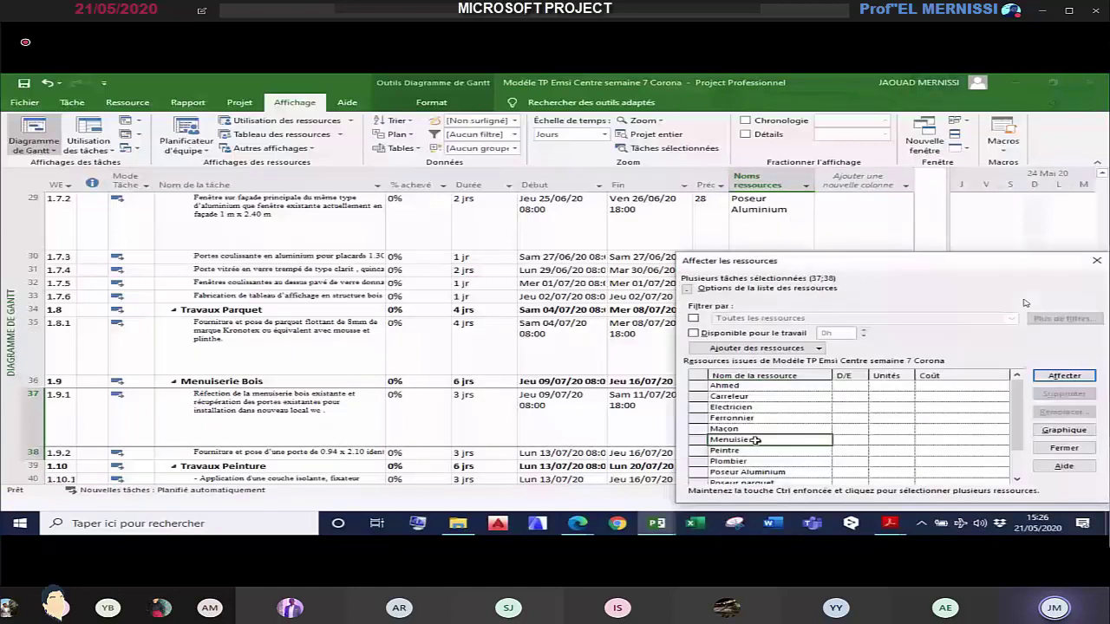
click(1064, 376)
click(1064, 447)
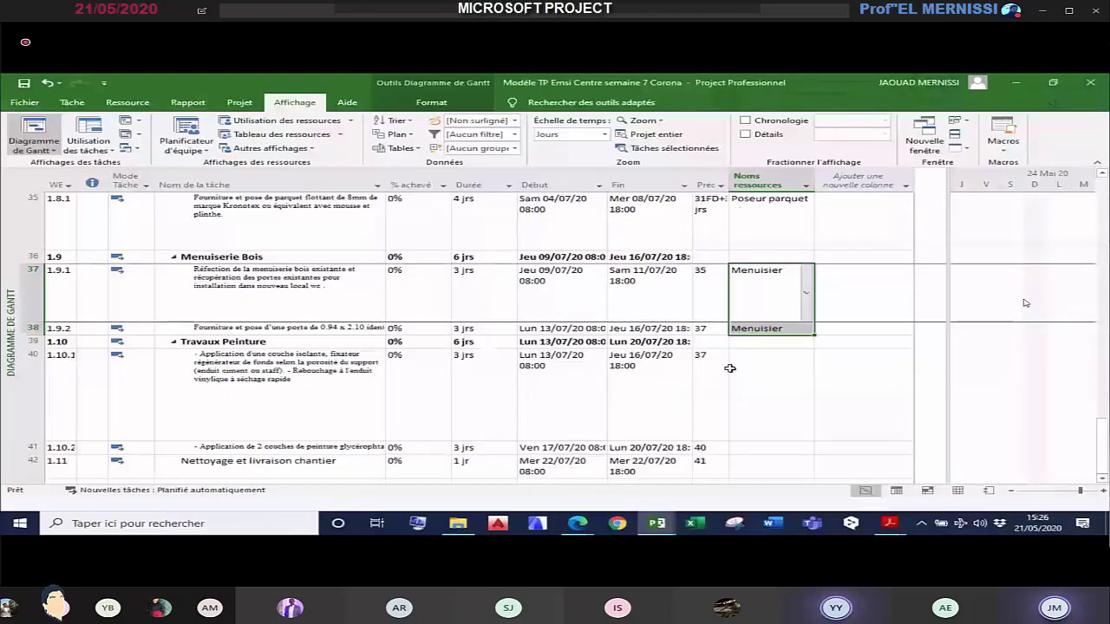
Step: Assign the Peintre resource to the Travaux Peinture subtasks 1.10.1 and 1.10.2
click(730, 369)
click(776, 438)
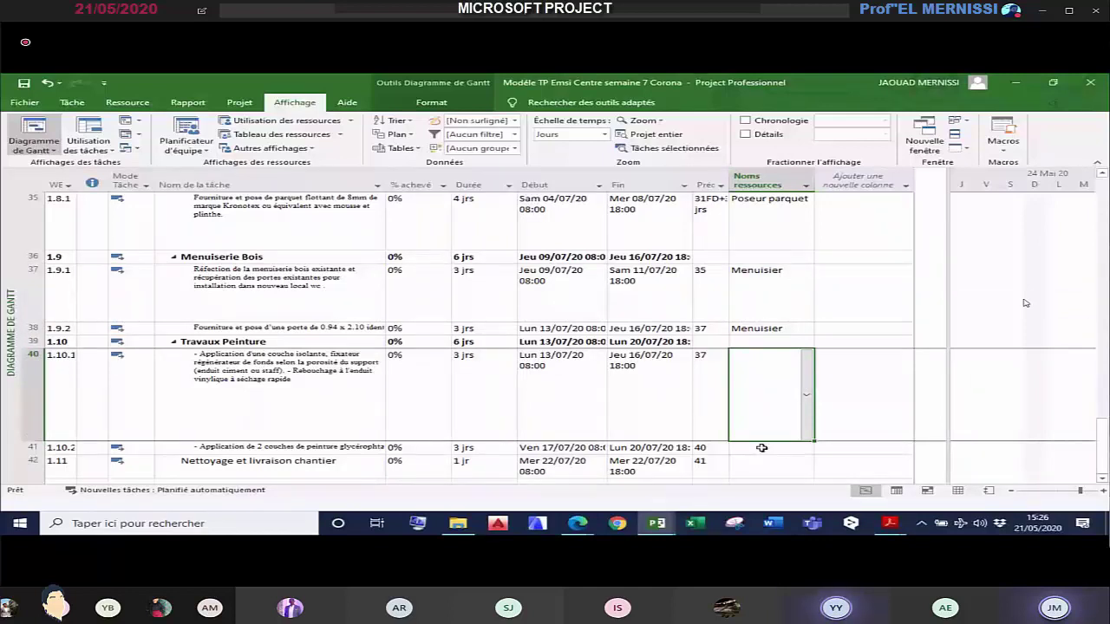
right_click(761, 448)
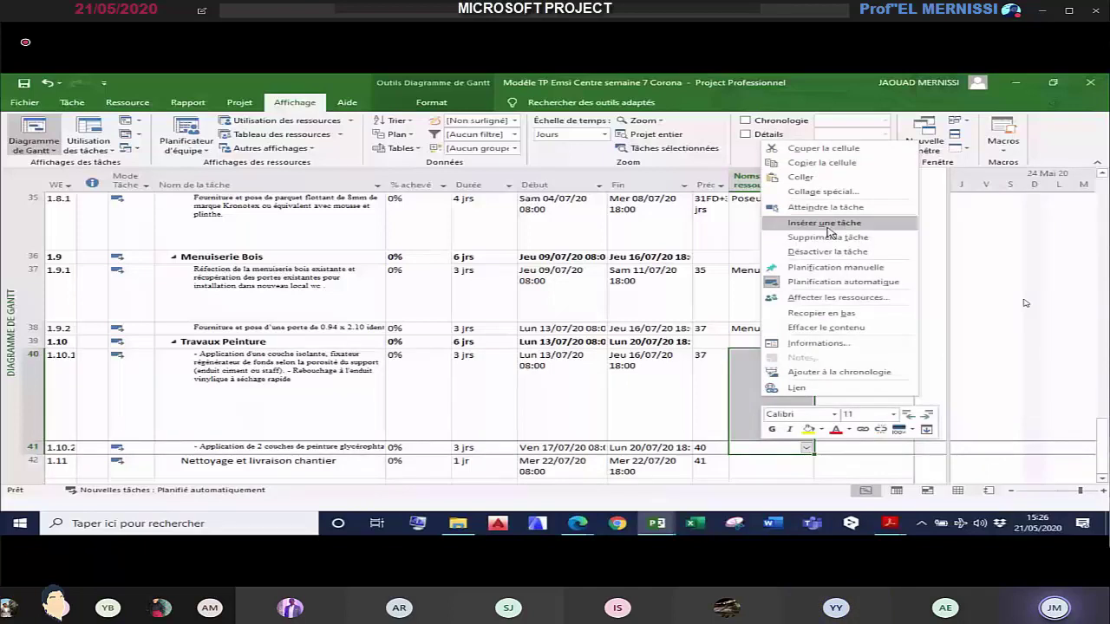
click(820, 297)
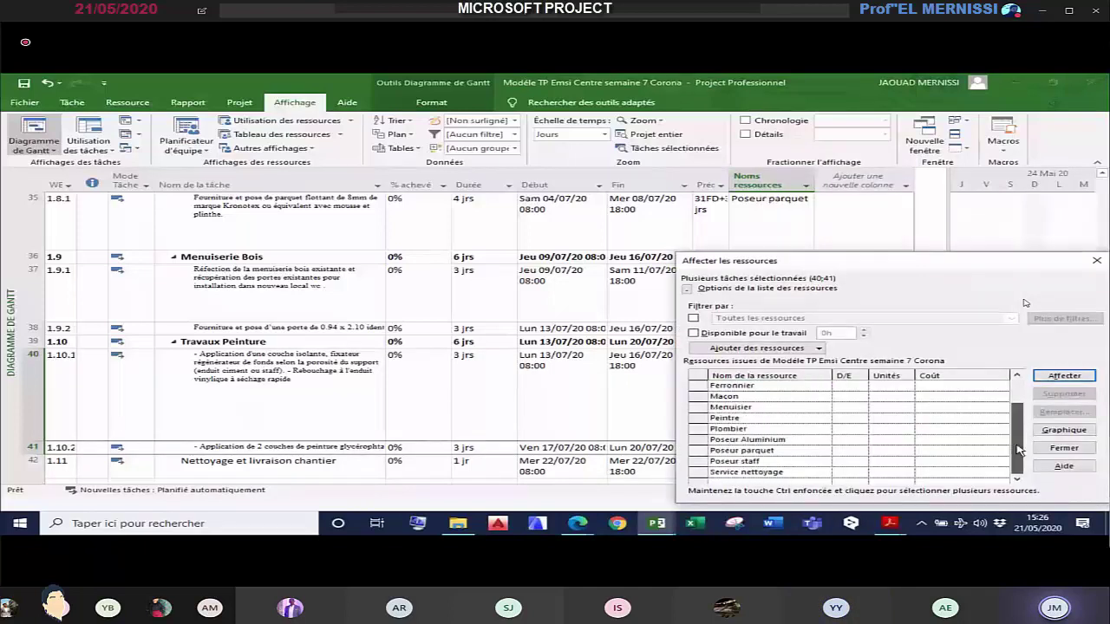
scroll(744, 443, up, 1)
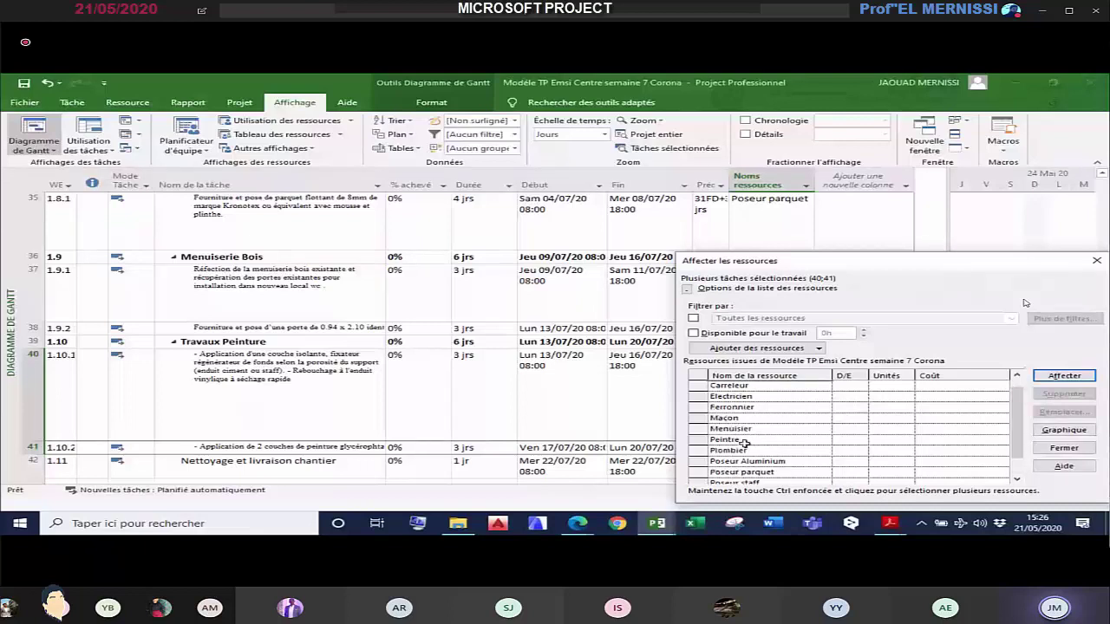
click(744, 440)
click(1069, 379)
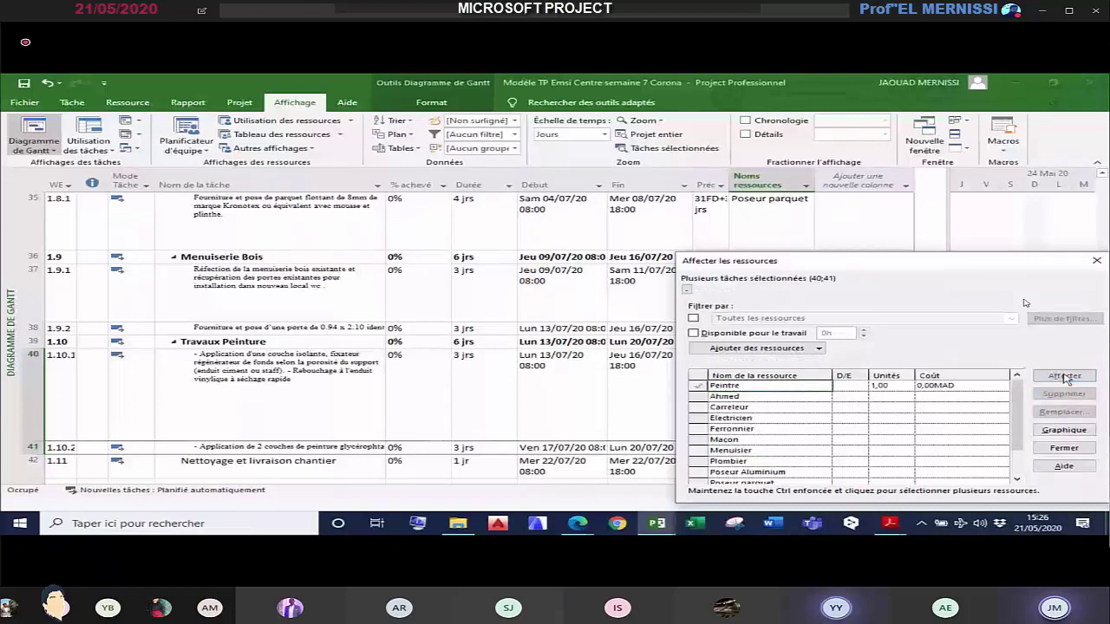
click(1063, 449)
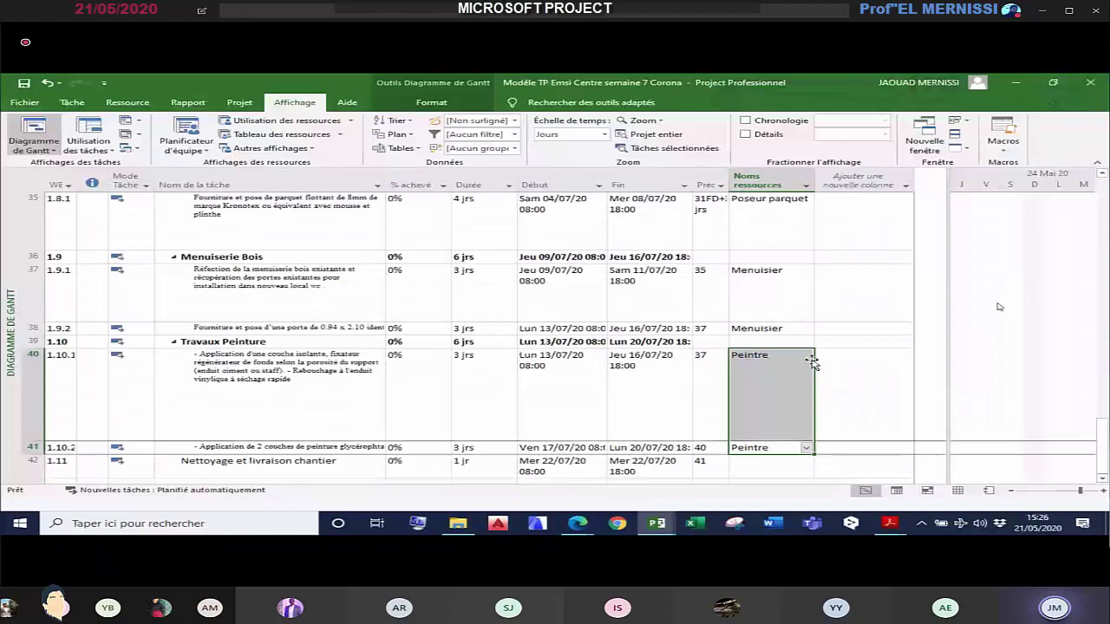
Step: Look over the task list from the last task back to the first and slightly widen the Gantt chart's table area
scroll(853, 408, down, 3)
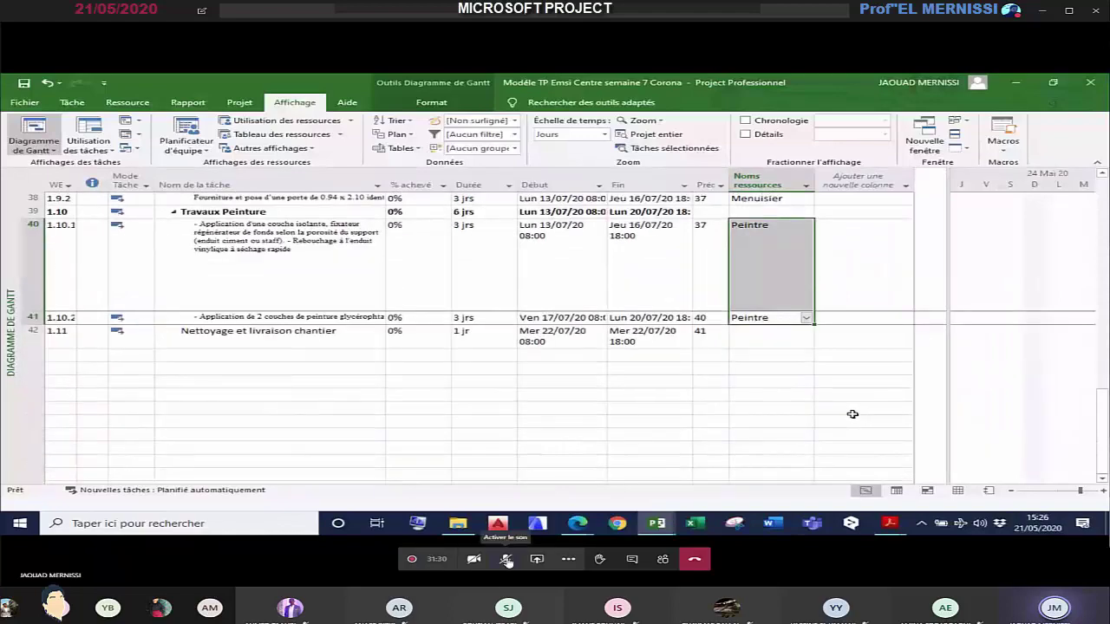
scroll(850, 408, up, 15)
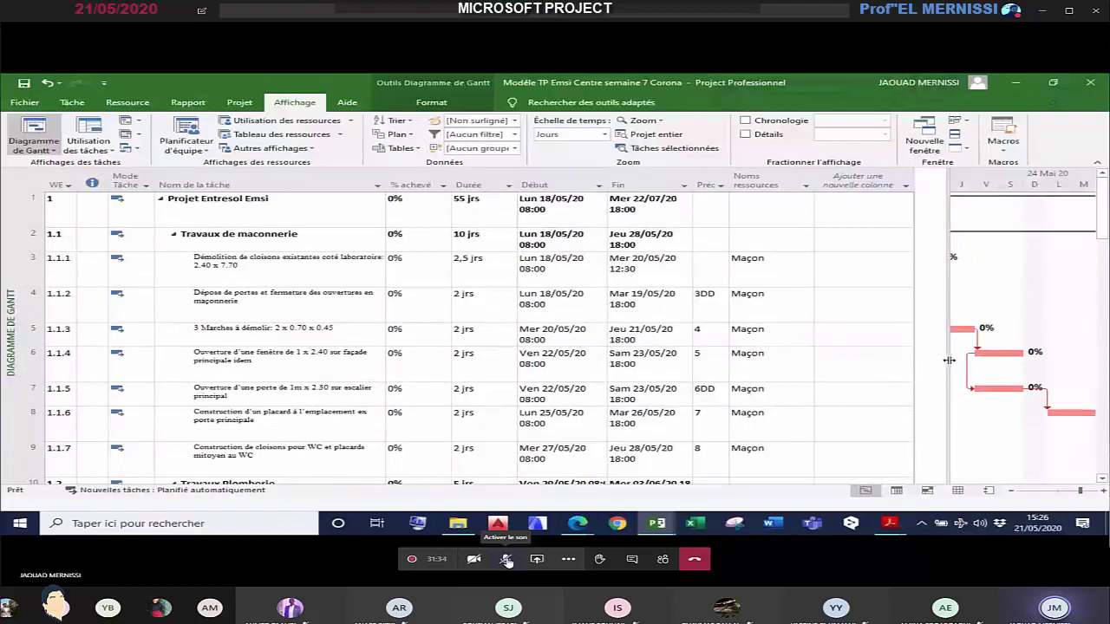
drag(950, 360, 976, 360)
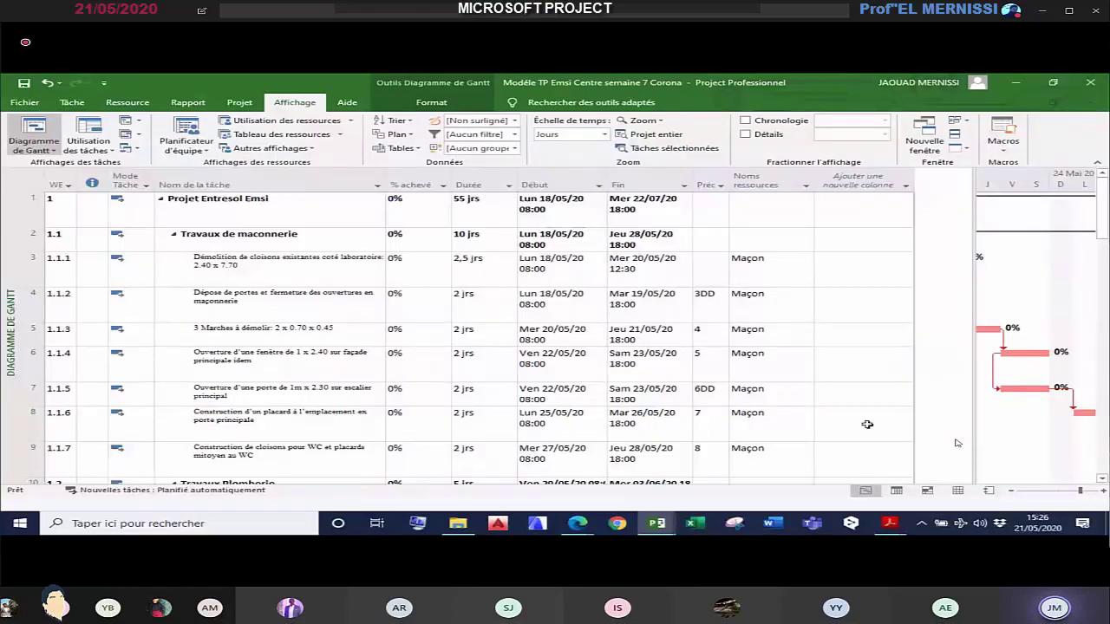
Step: Check the resource sheet, return to the Gantt chart and select task 1.1.1, Démolition de cloisons existantes
click(958, 491)
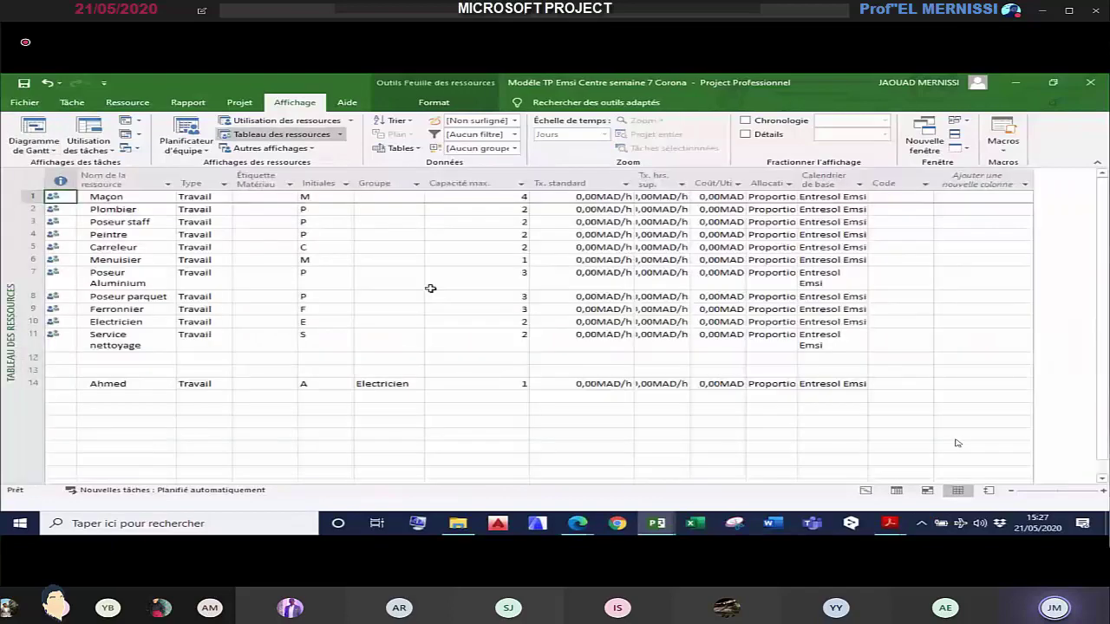
click(866, 491)
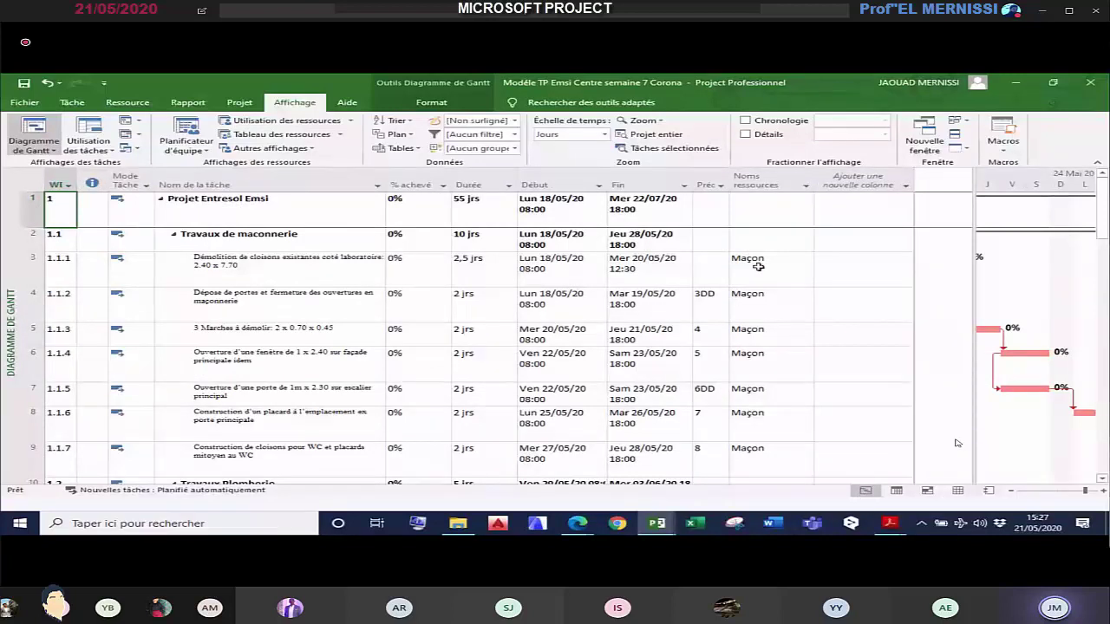
click(228, 266)
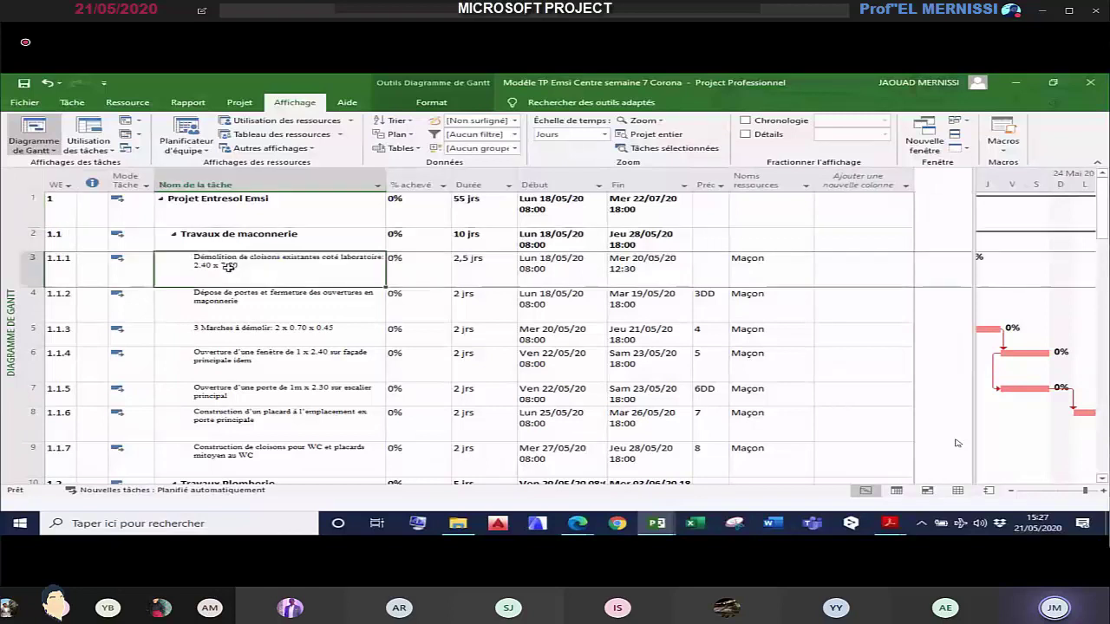
Step: Set the Maçon resource's units to 2 for task 1.1.1, Démolition de cloisons existantes
click(33, 273)
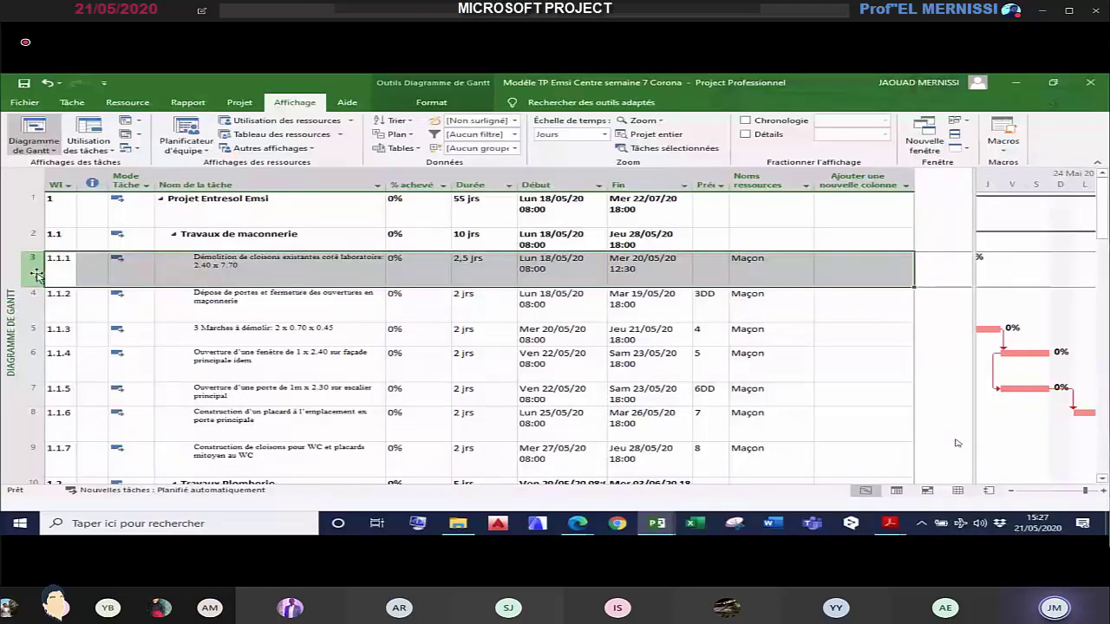
double_click(37, 274)
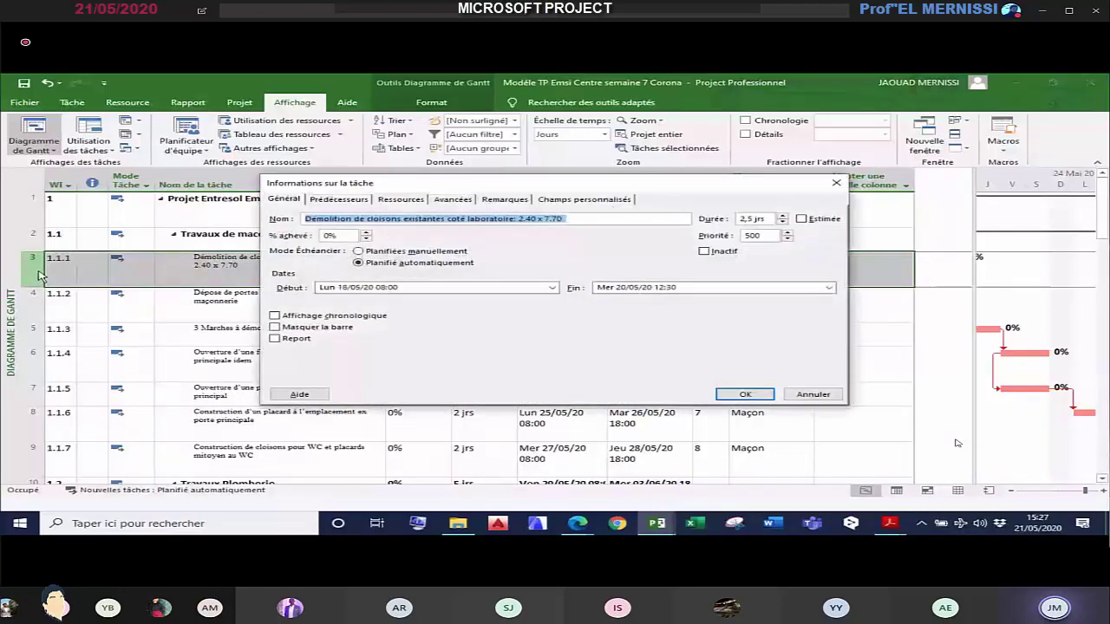
click(414, 203)
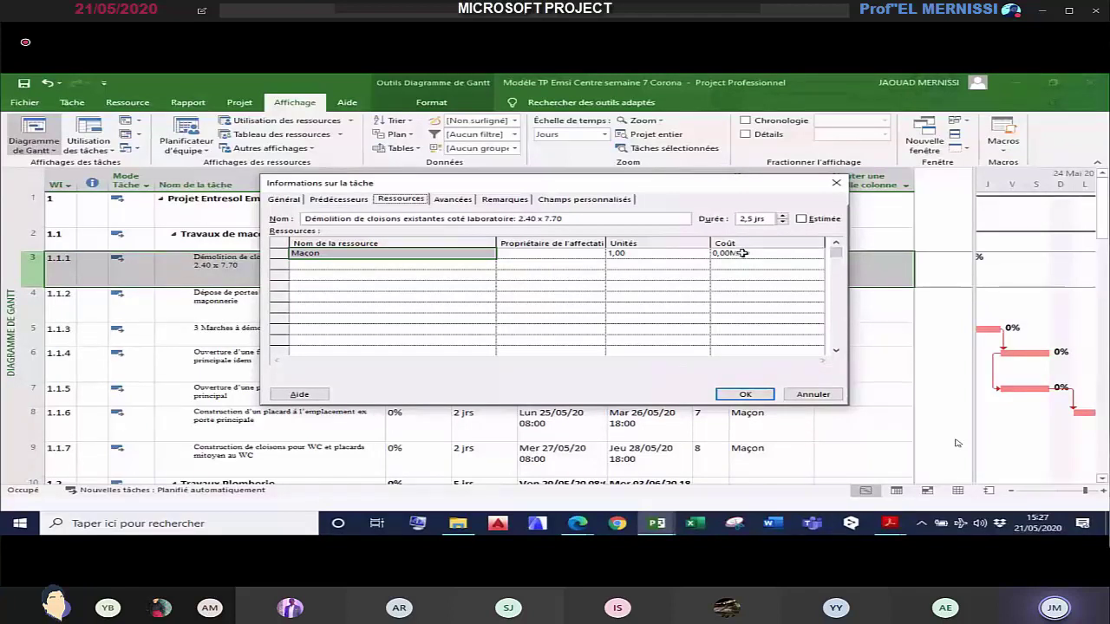
drag(684, 187, 830, 231)
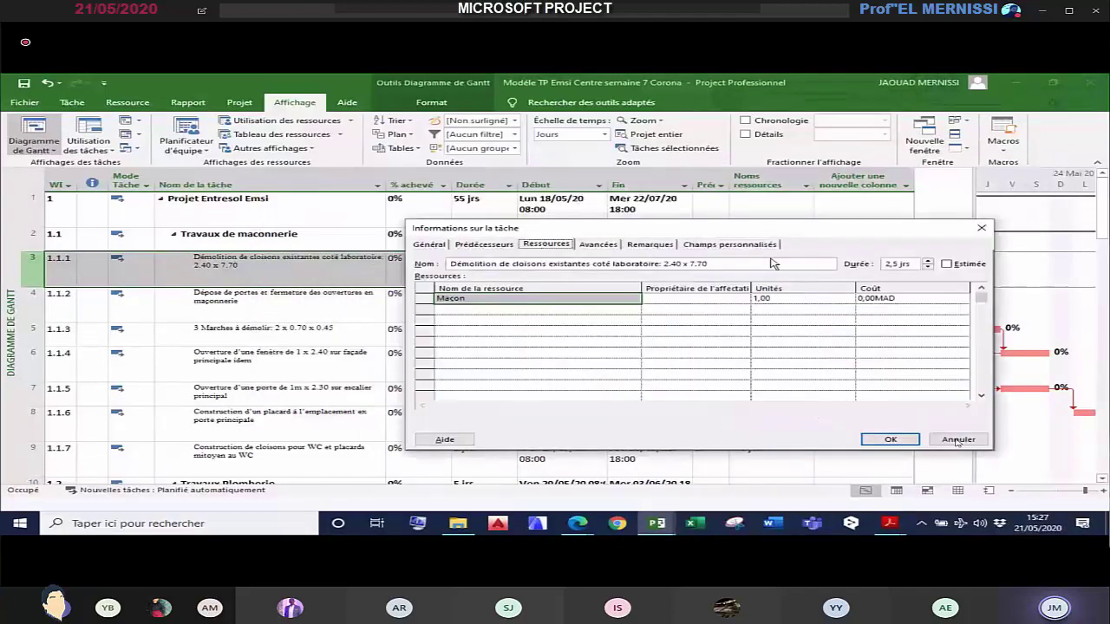
click(775, 300)
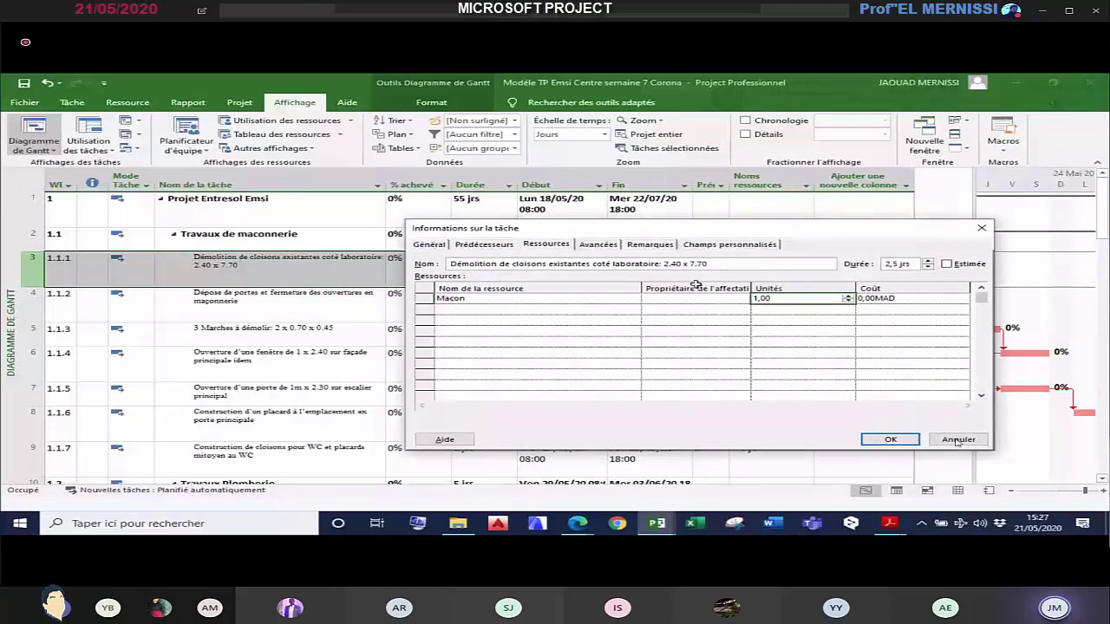
click(878, 440)
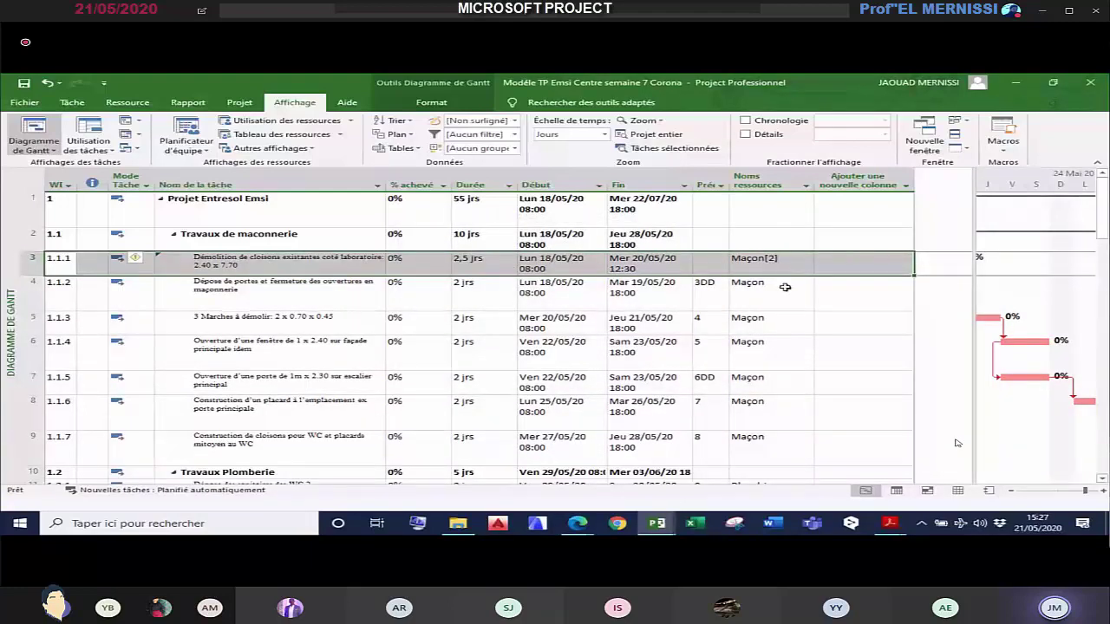
Step: Review the resource assignments of masonry tasks 1.1.1 to 1.1.7 one after another
click(771, 263)
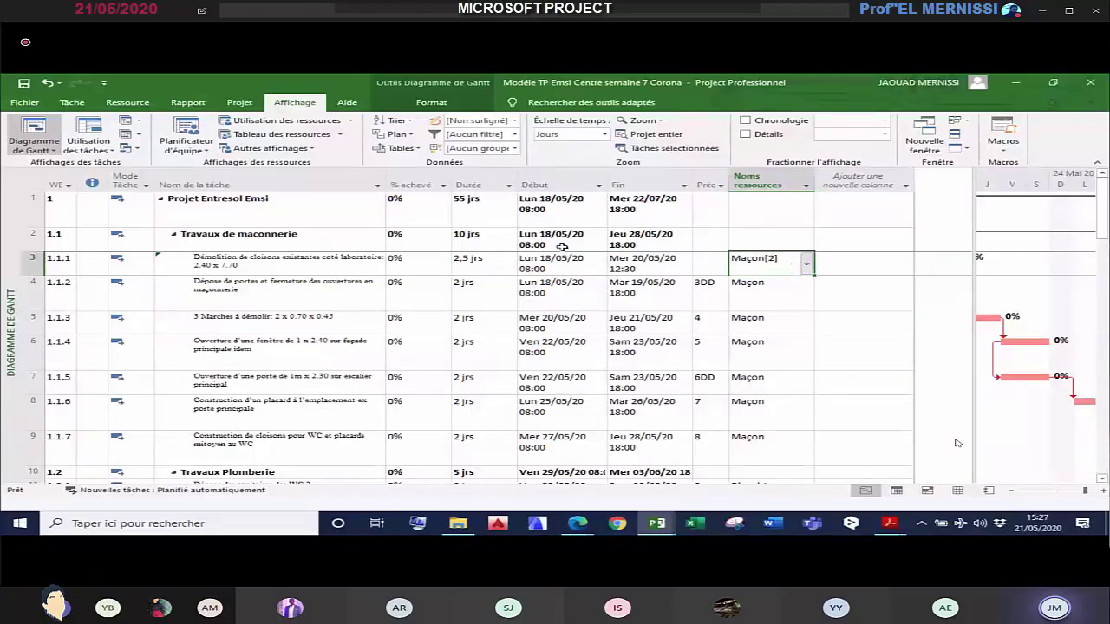
click(751, 298)
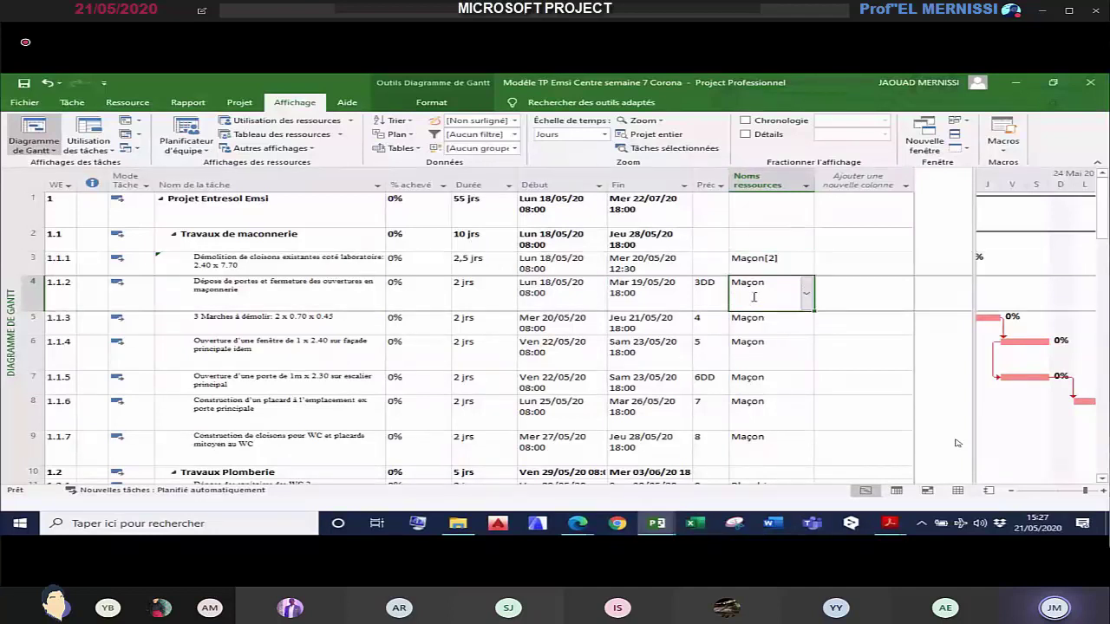
click(761, 324)
click(761, 353)
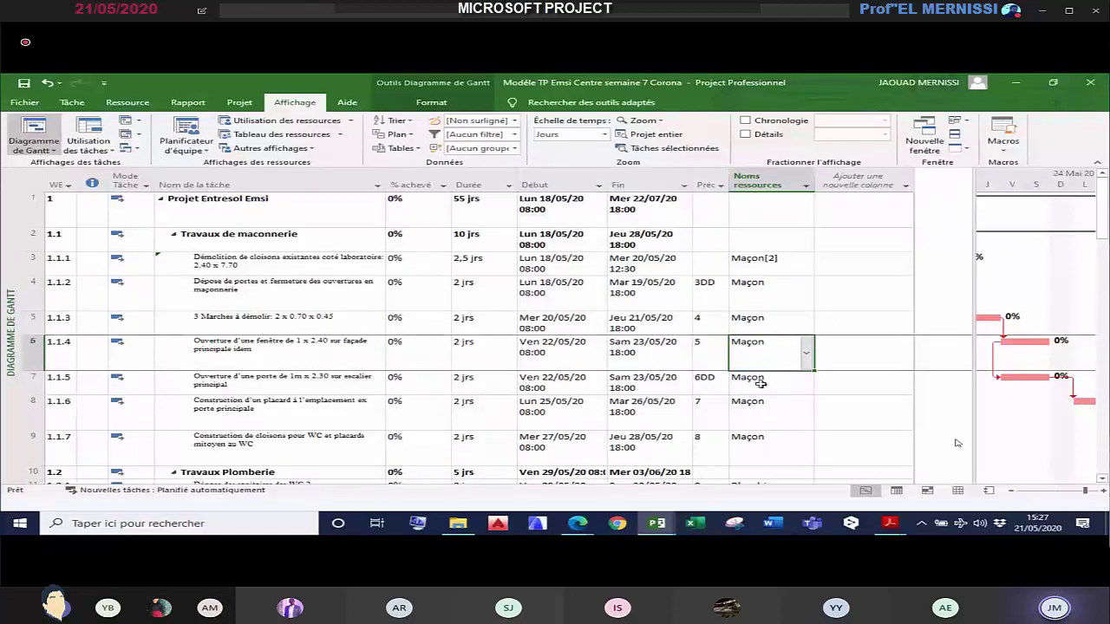
click(763, 384)
click(760, 414)
click(763, 446)
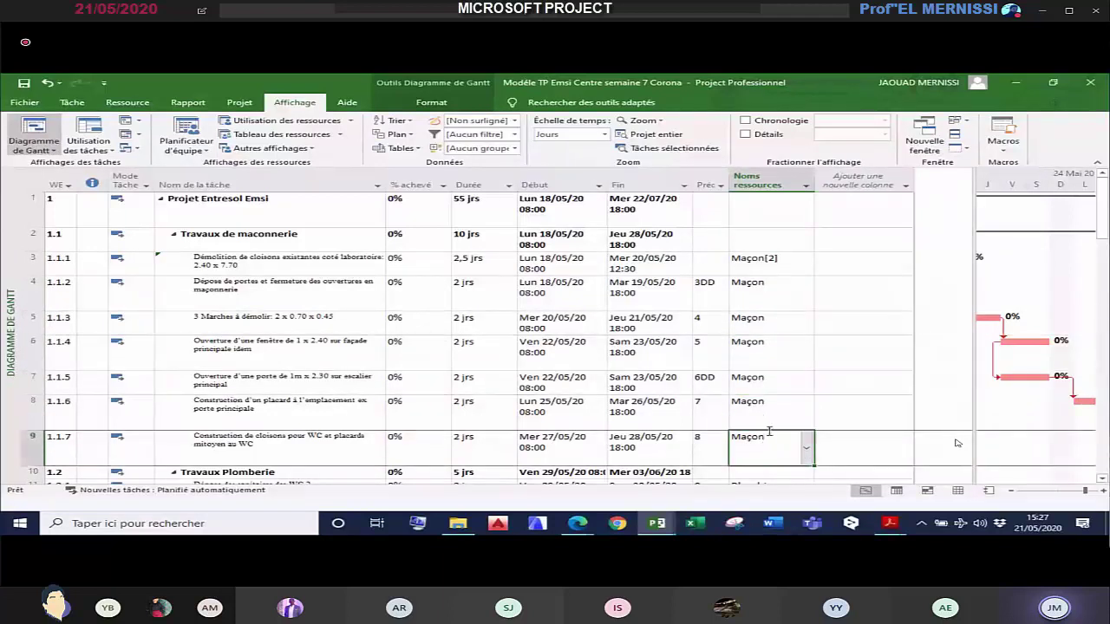
Step: Set the Maçon resource's units to 2 for task 1.1.2, Dépose de portes et fermeture des ouvertures
click(763, 295)
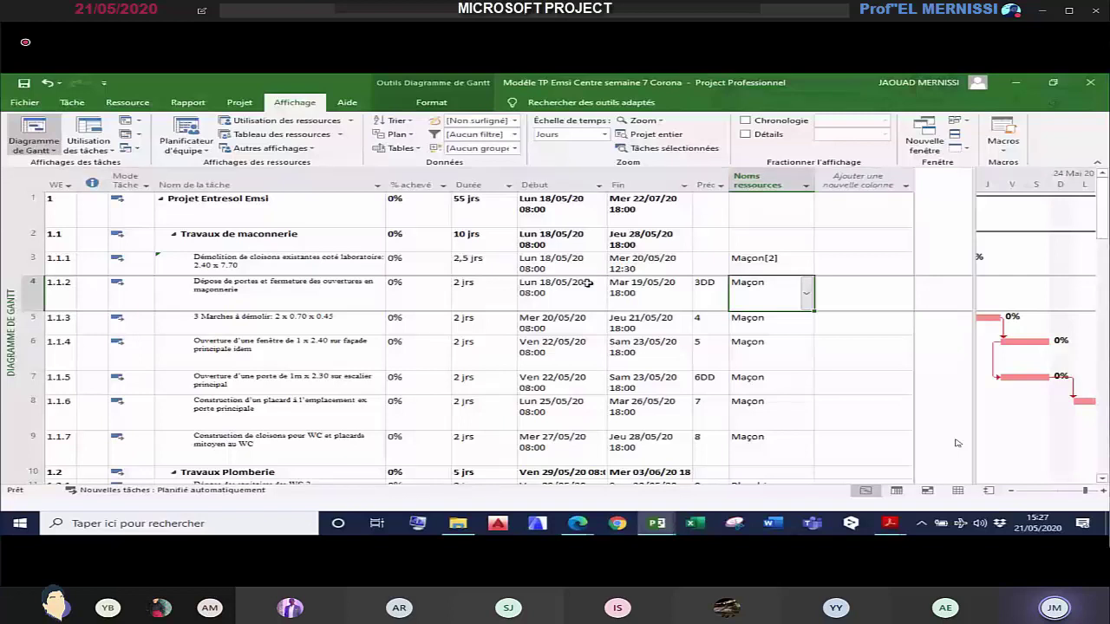
double_click(33, 295)
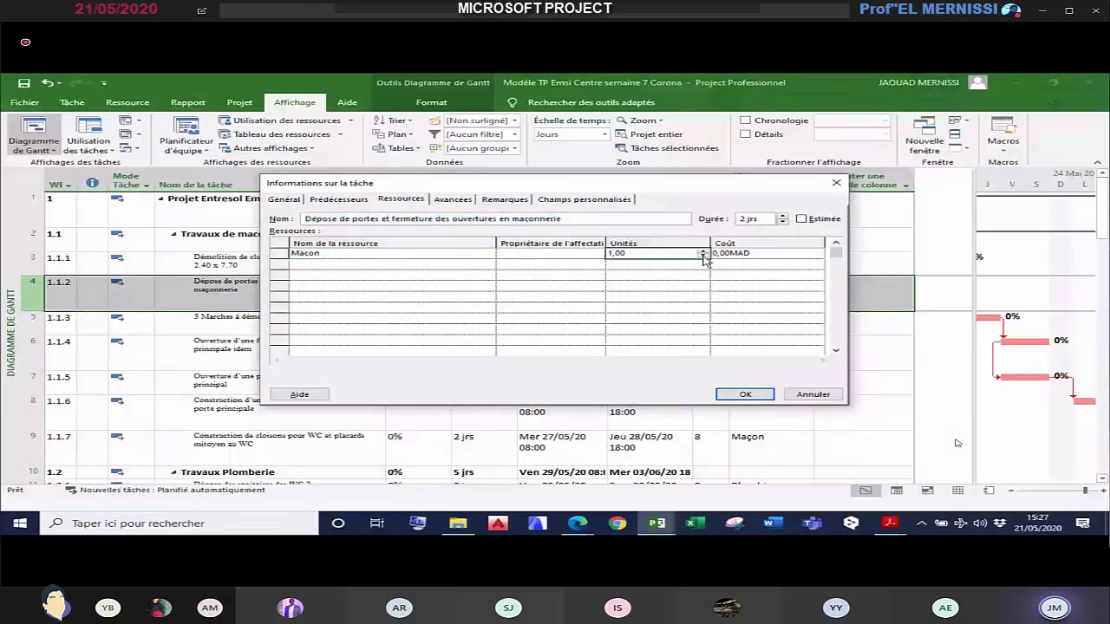
click(705, 253)
click(702, 251)
click(751, 395)
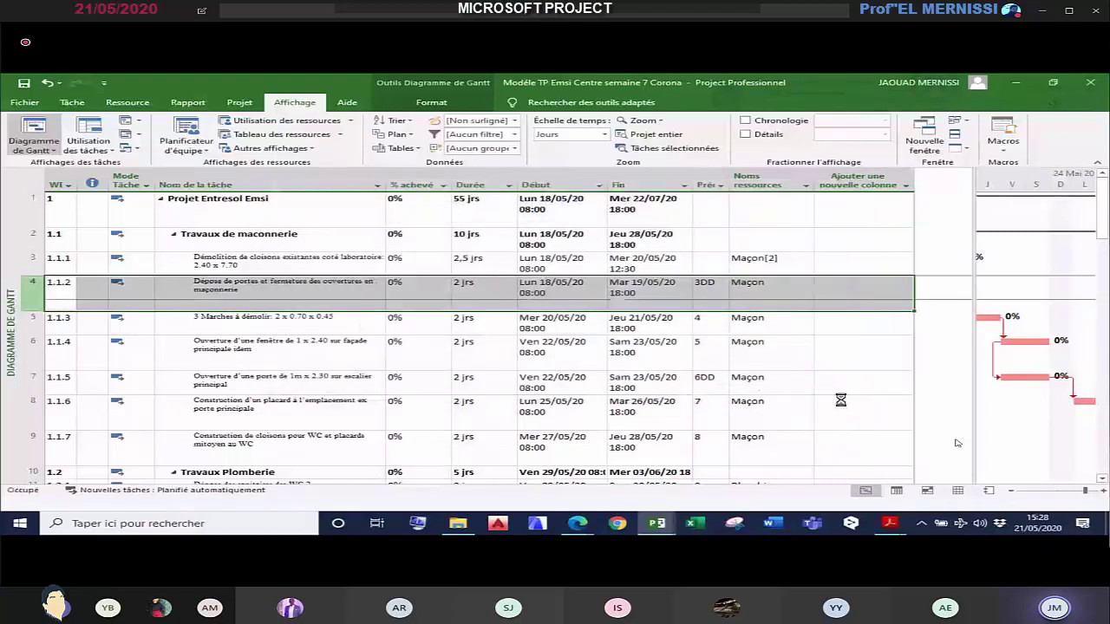
Step: Check the Maçon's maximum capacity in the resource sheet, return to the Gantt chart and narrow its table area
click(957, 490)
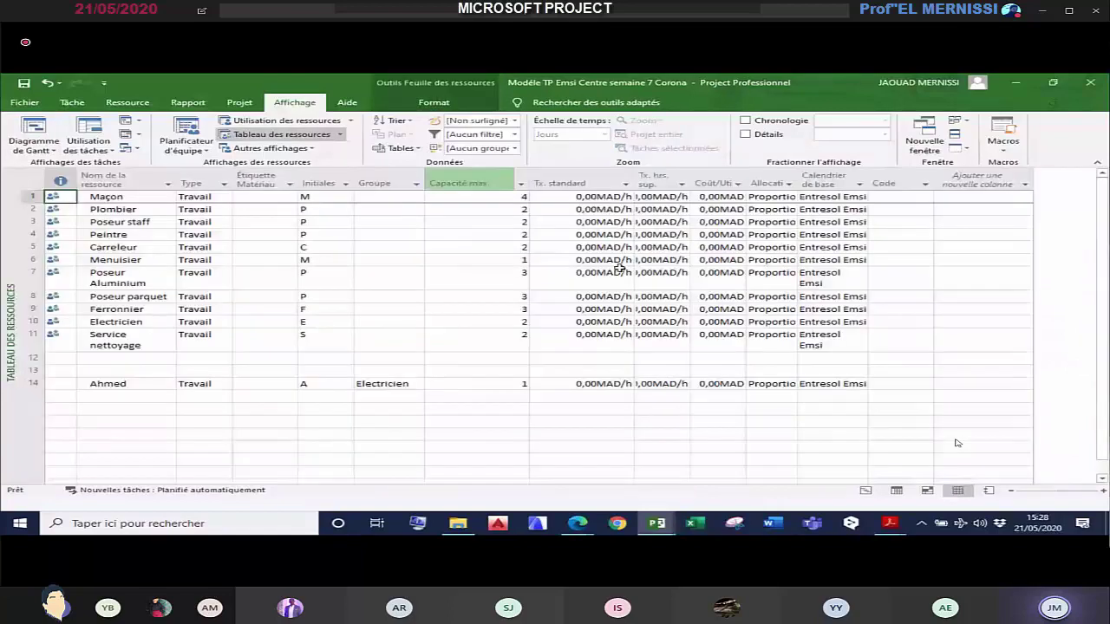
click(865, 491)
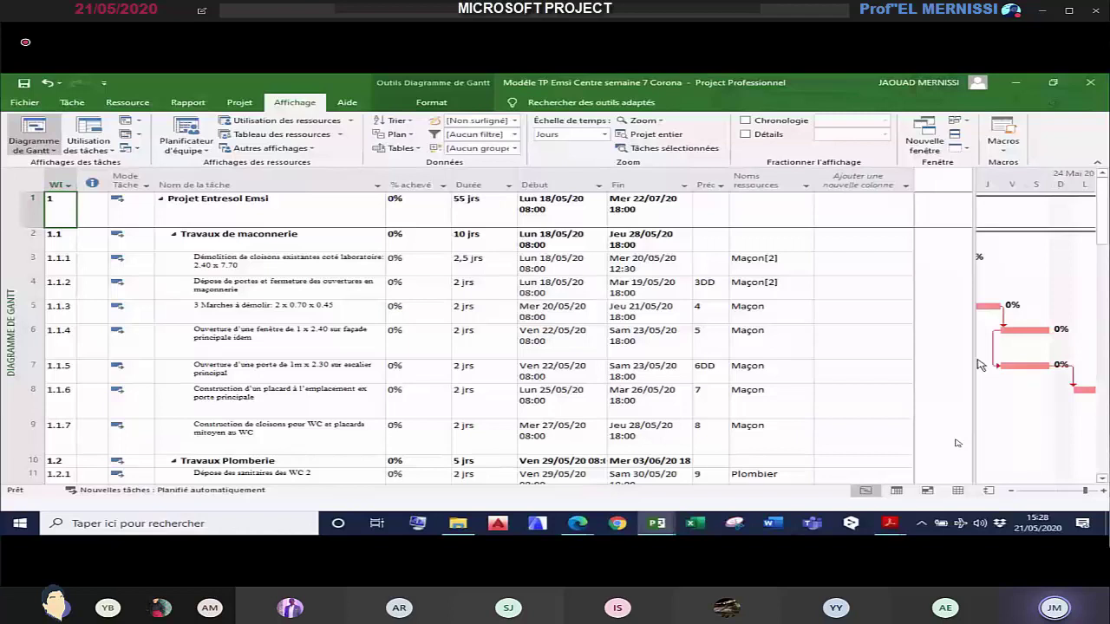
drag(978, 364, 883, 383)
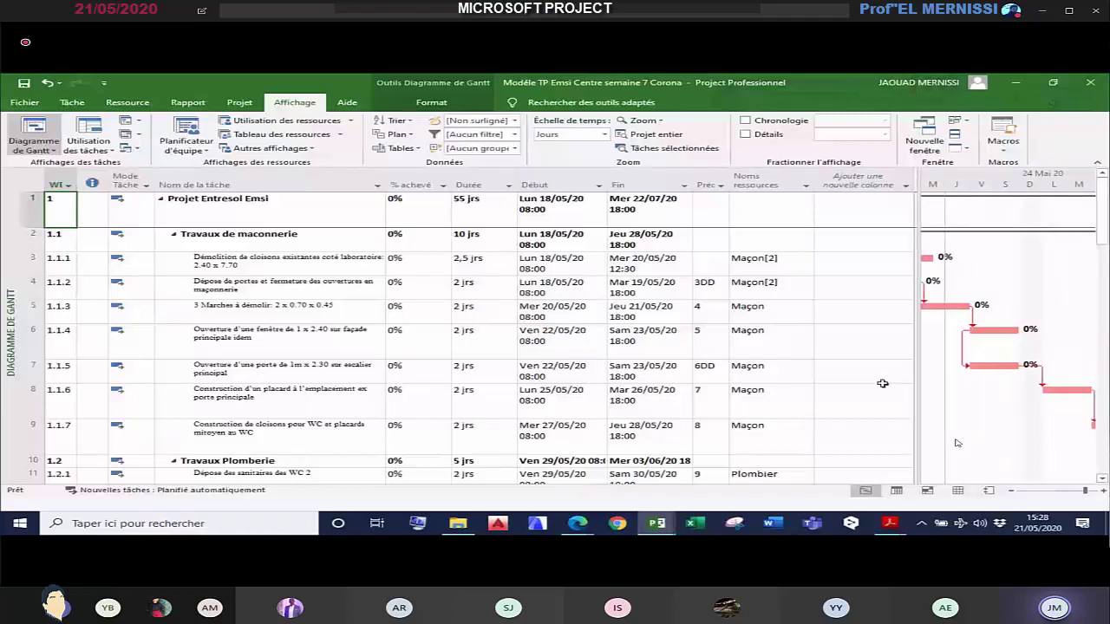
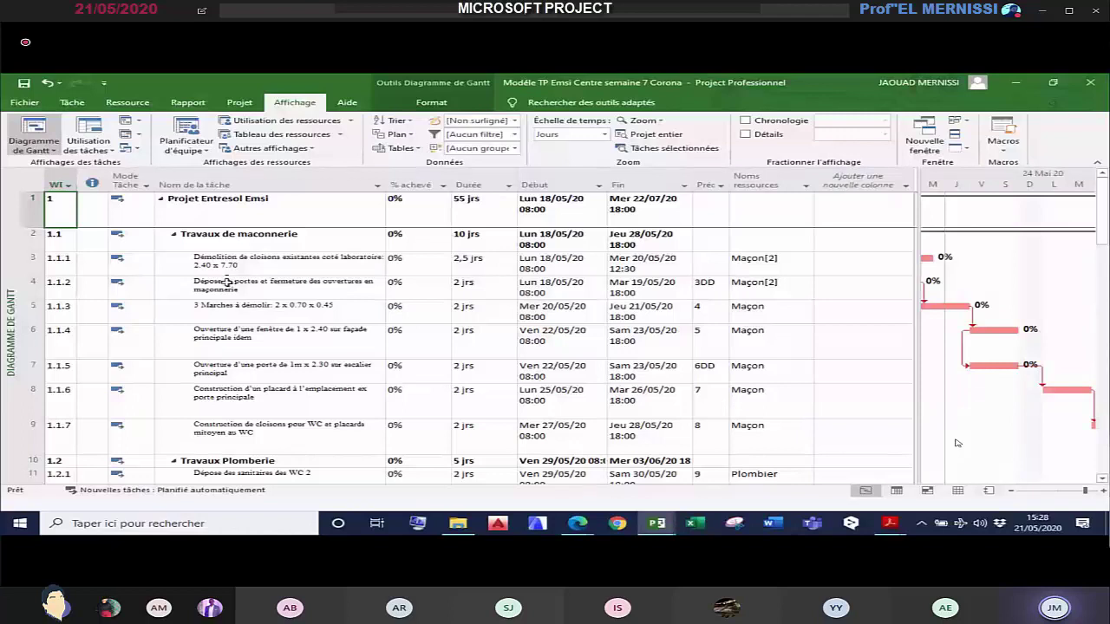
Step: Set the Maçon resource's units to 3 for task 1.1.2, Dépose de portes et fermeture des ouvertures
click(34, 284)
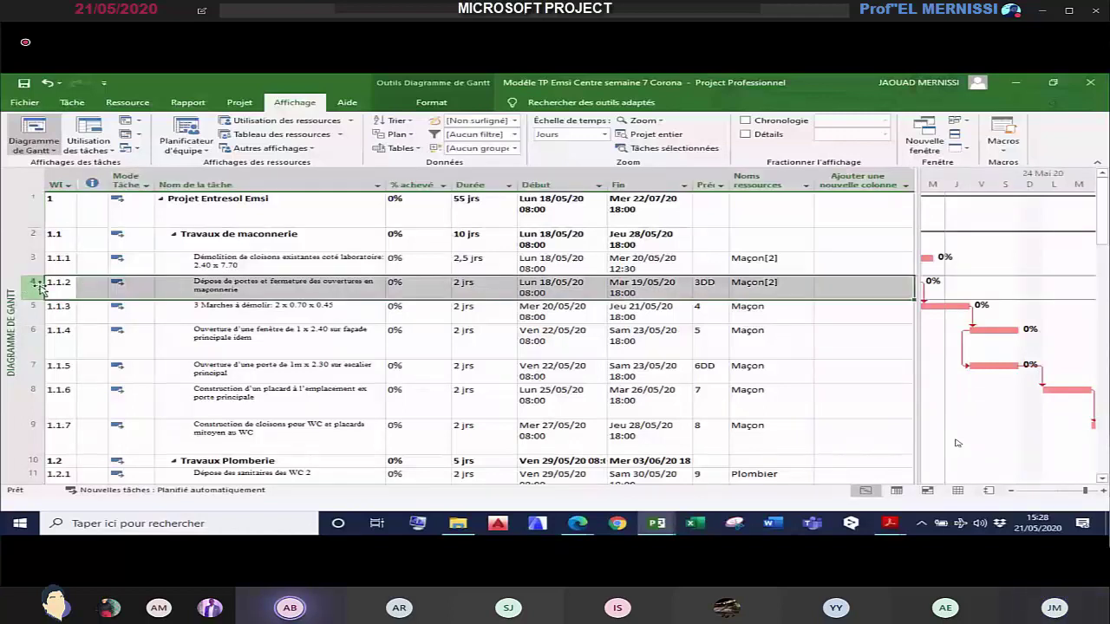
double_click(38, 286)
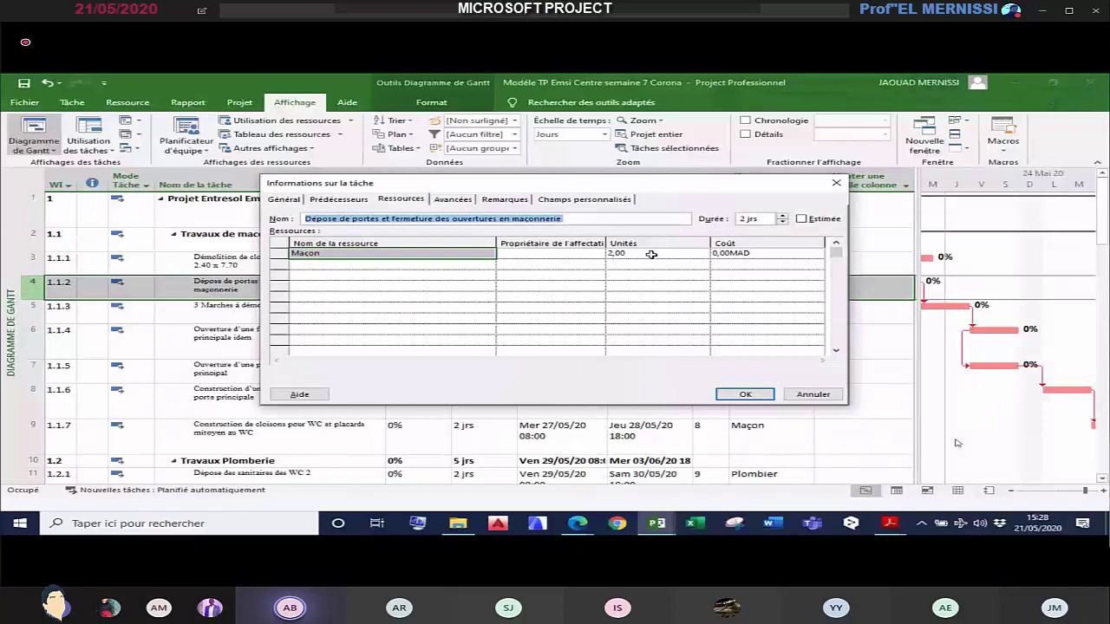
click(651, 254)
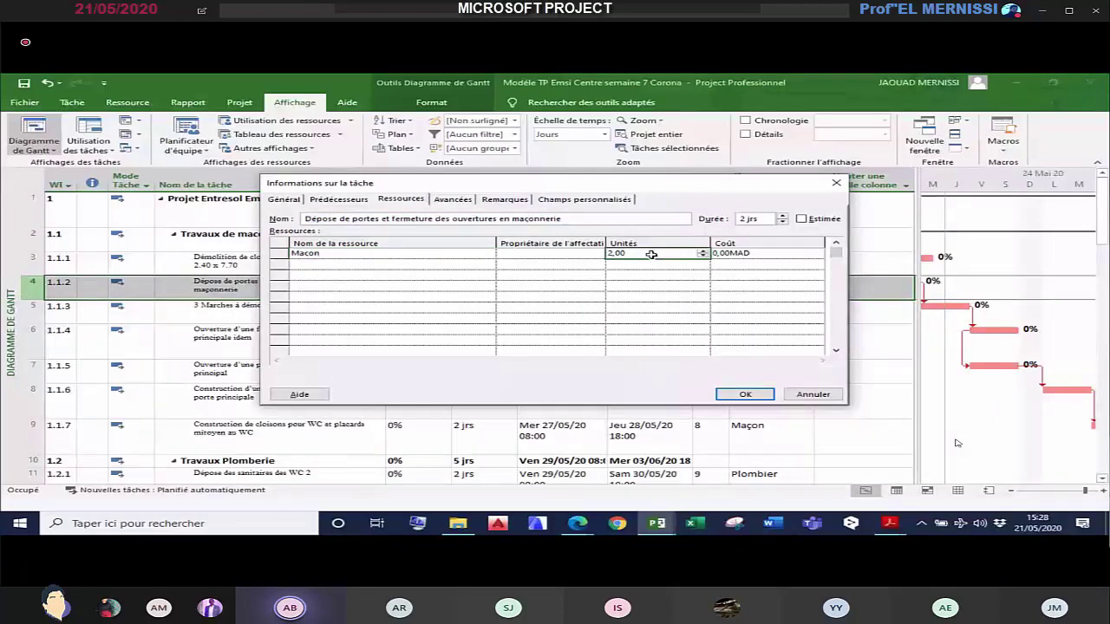
click(744, 397)
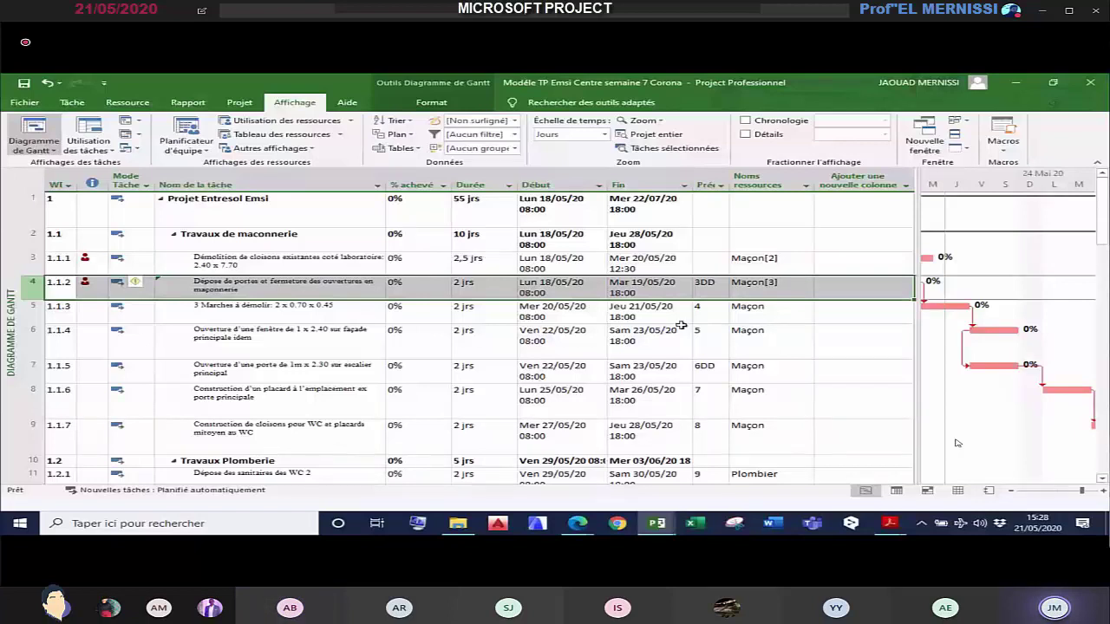
click(771, 285)
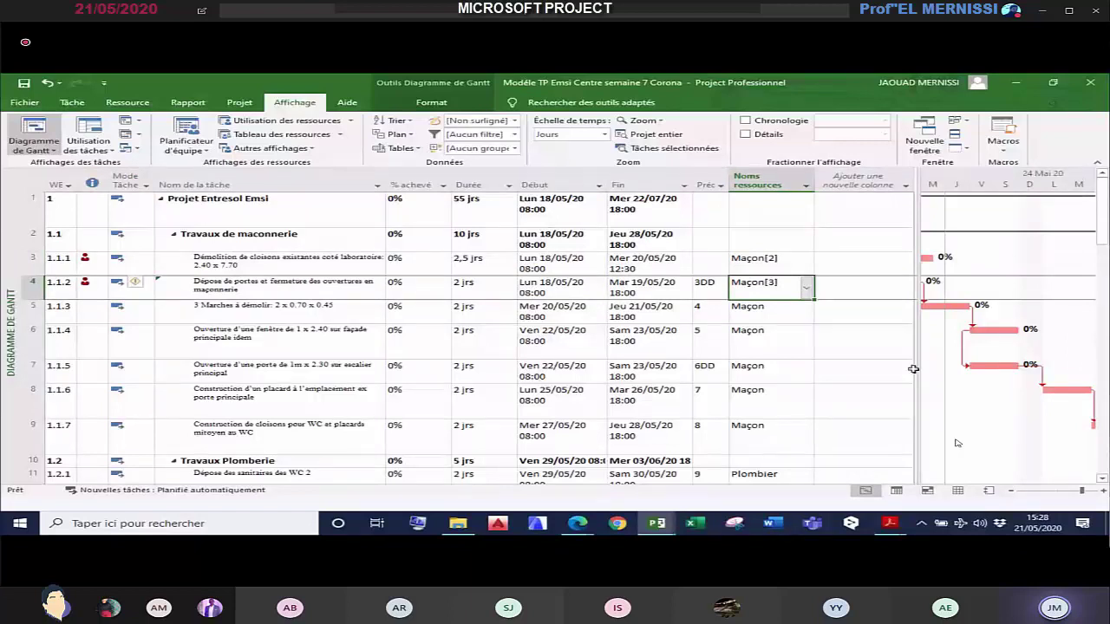
Step: Narrow the Gantt chart's table area further and examine the masonry tasks' bars from the start of the project
drag(917, 370, 865, 367)
scroll(910, 365, down, 1)
scroll(910, 364, down, 2)
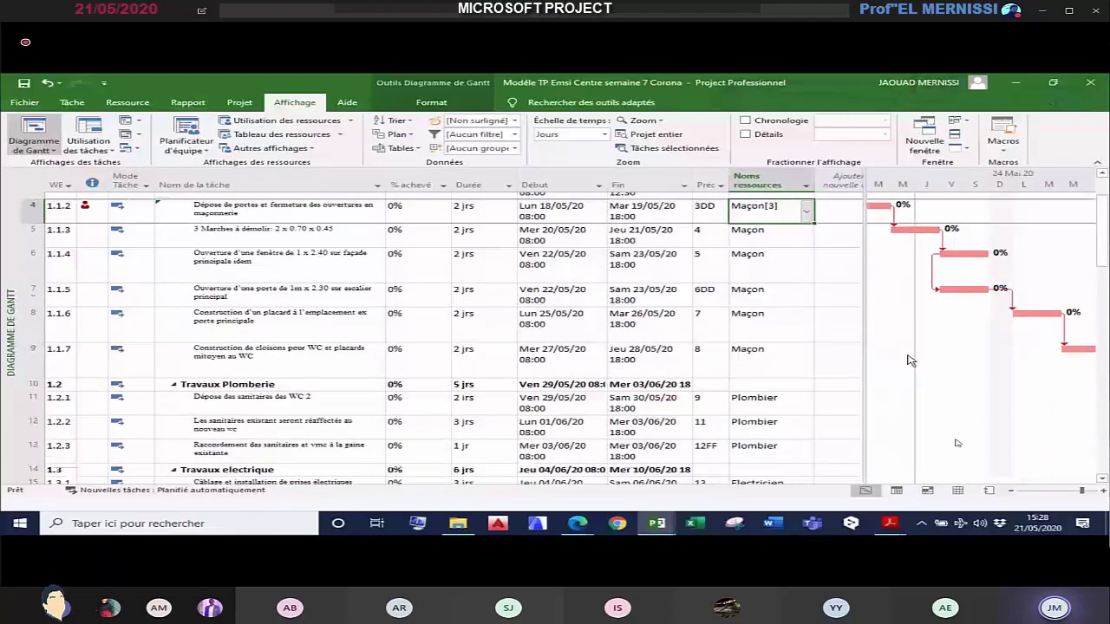
scroll(910, 356, up, 3)
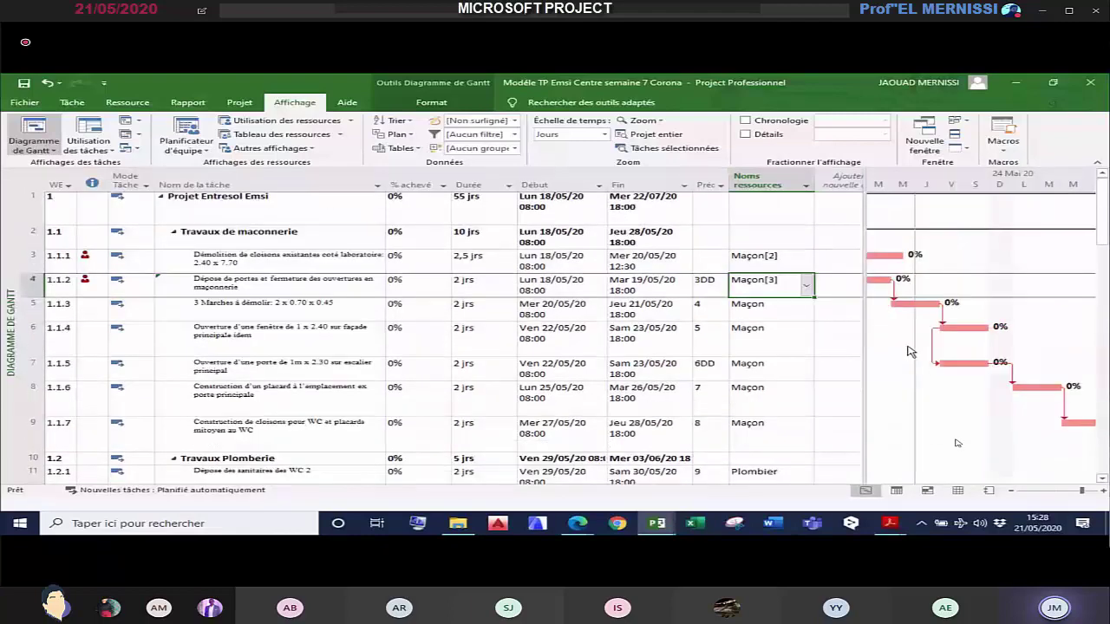
scroll(891, 340, left, 3)
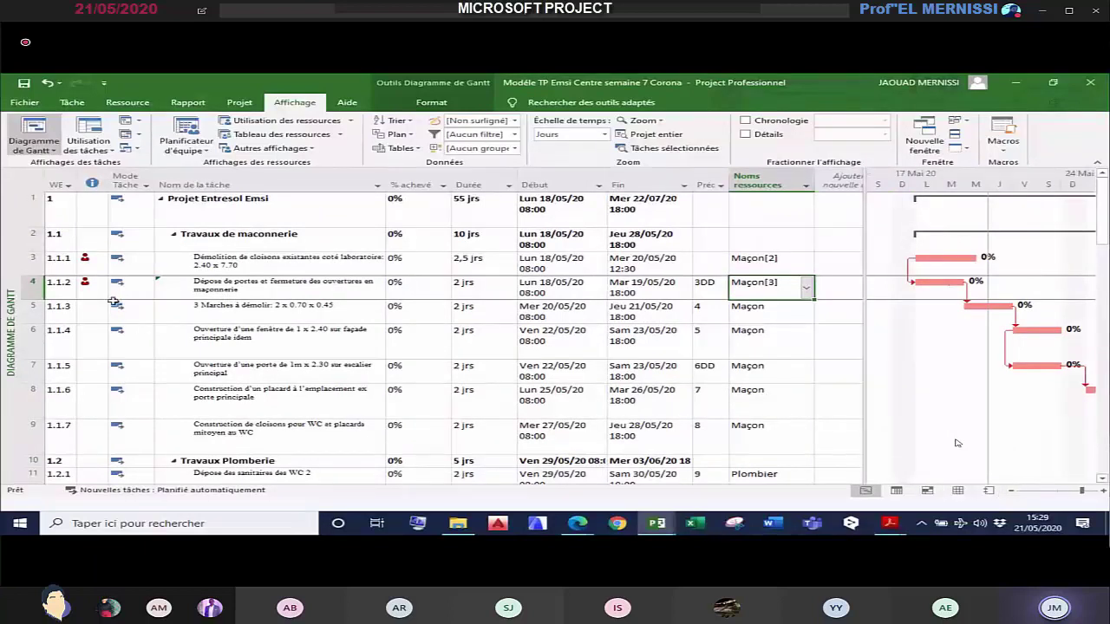
Step: Raise the Maçon's maximum capacity to 5 in the resource sheet and return to the Gantt chart
mouse_move(91, 264)
click(958, 491)
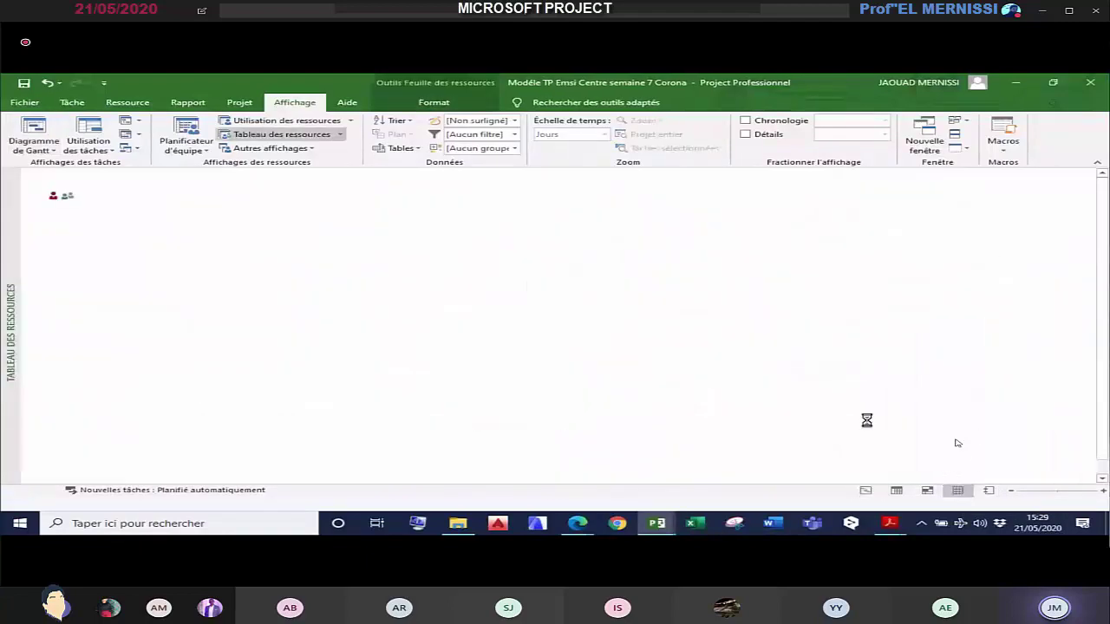
click(513, 196)
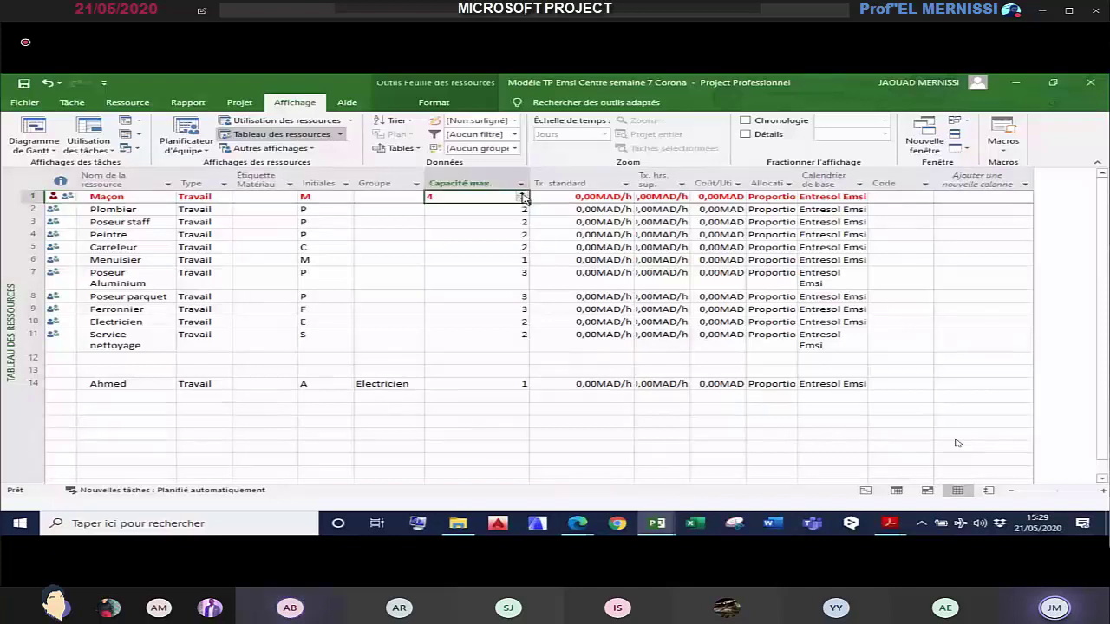
click(523, 194)
click(522, 194)
click(959, 491)
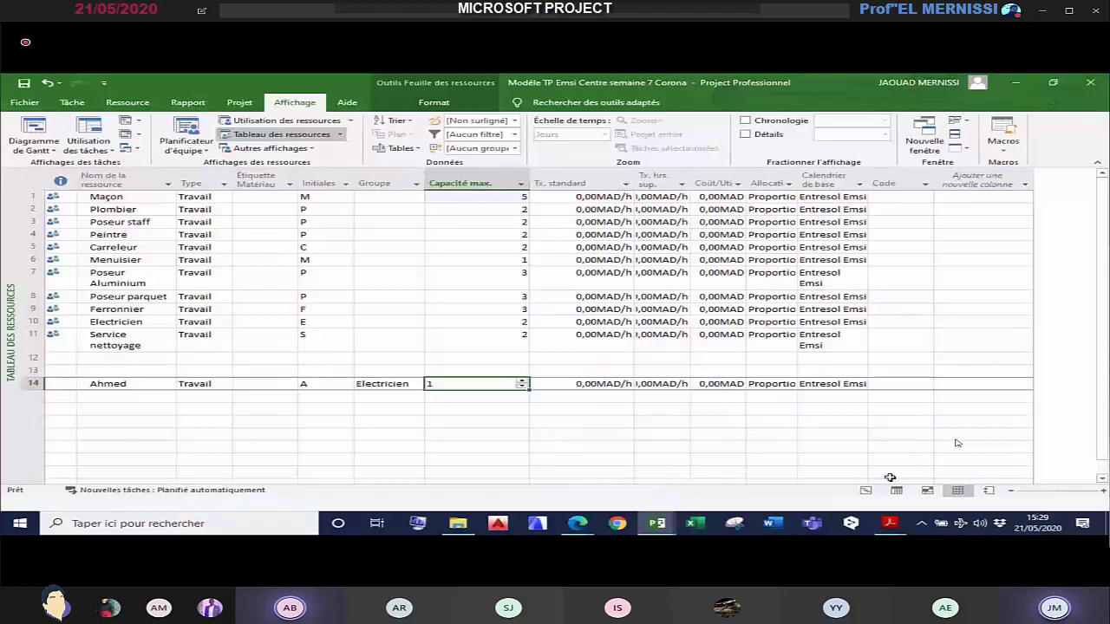
click(866, 491)
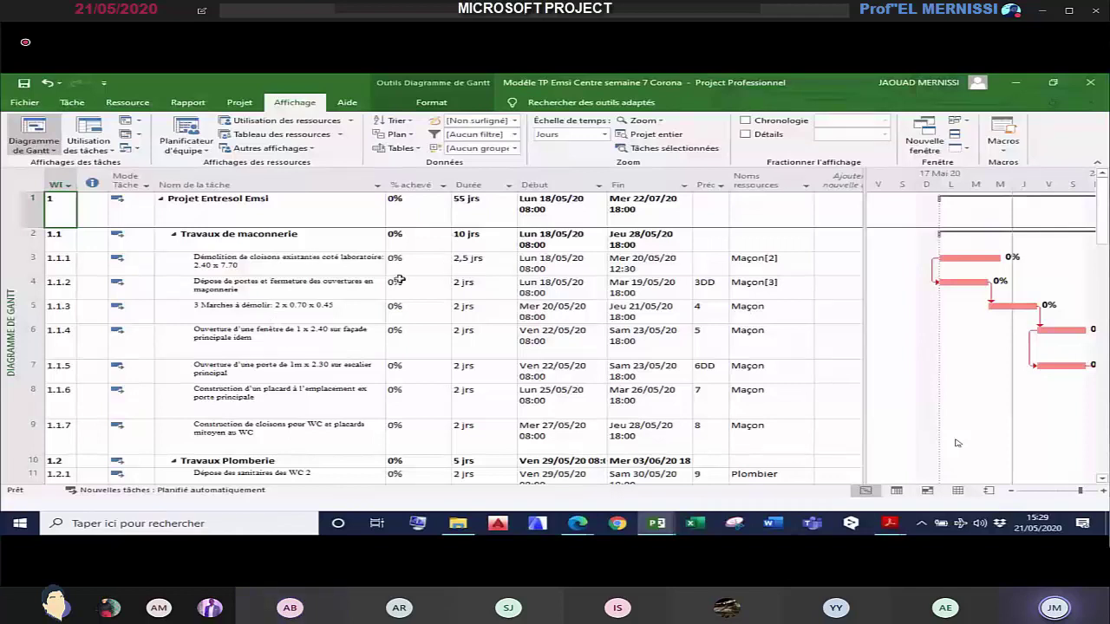
Step: Examine masonry tasks 1.1.1 to 1.1.4, comparing their resource assignments and the predecessors of 1.1.3 and 1.1.4
click(295, 286)
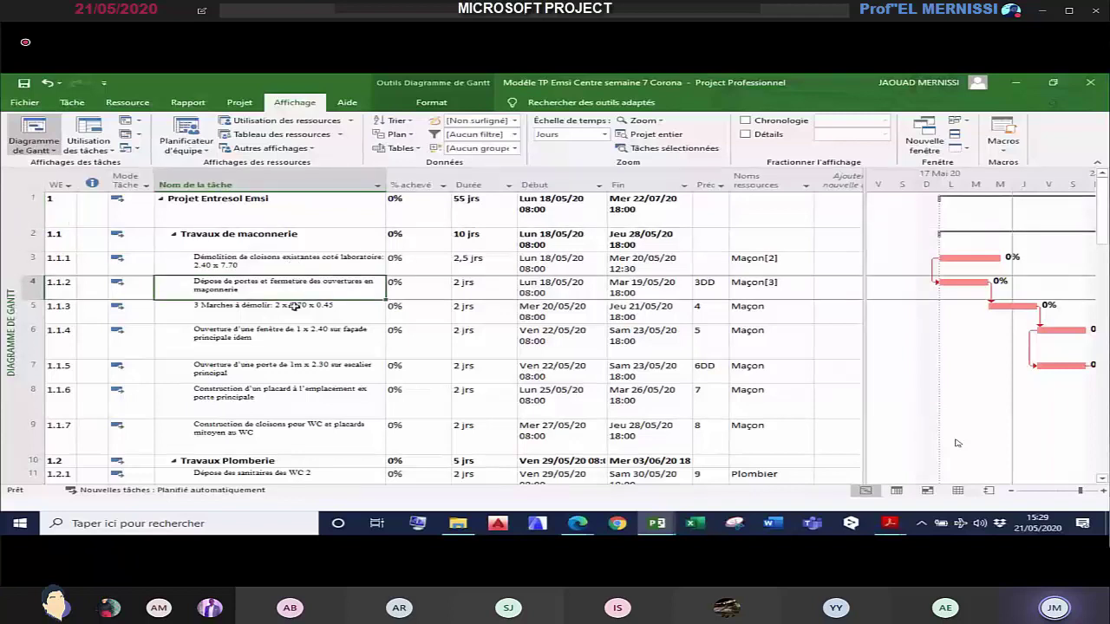
click(362, 274)
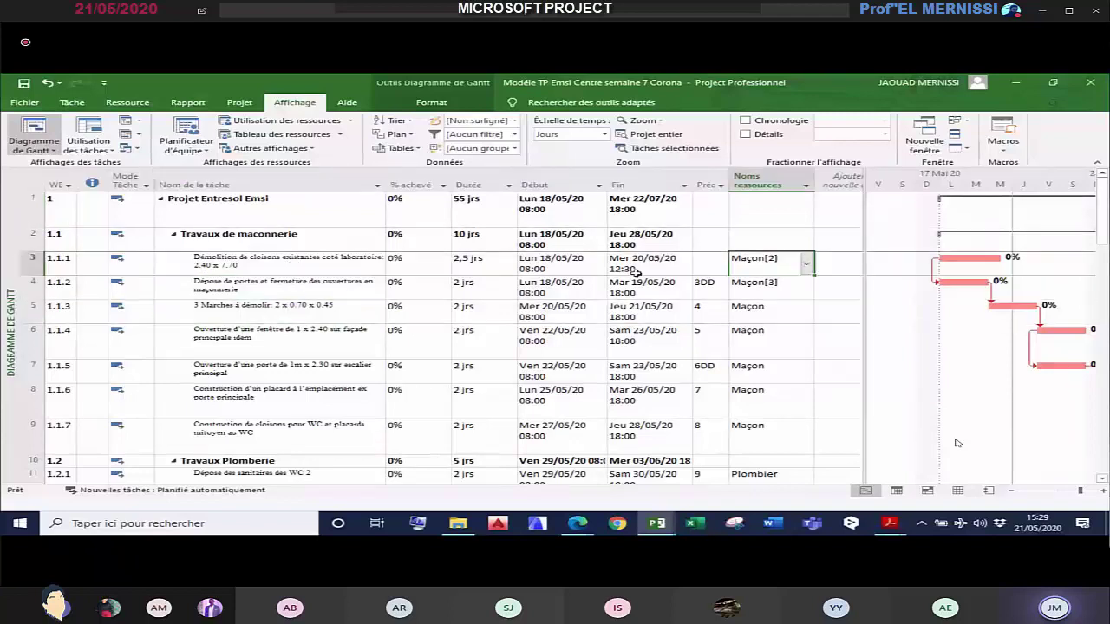
click(361, 286)
click(342, 330)
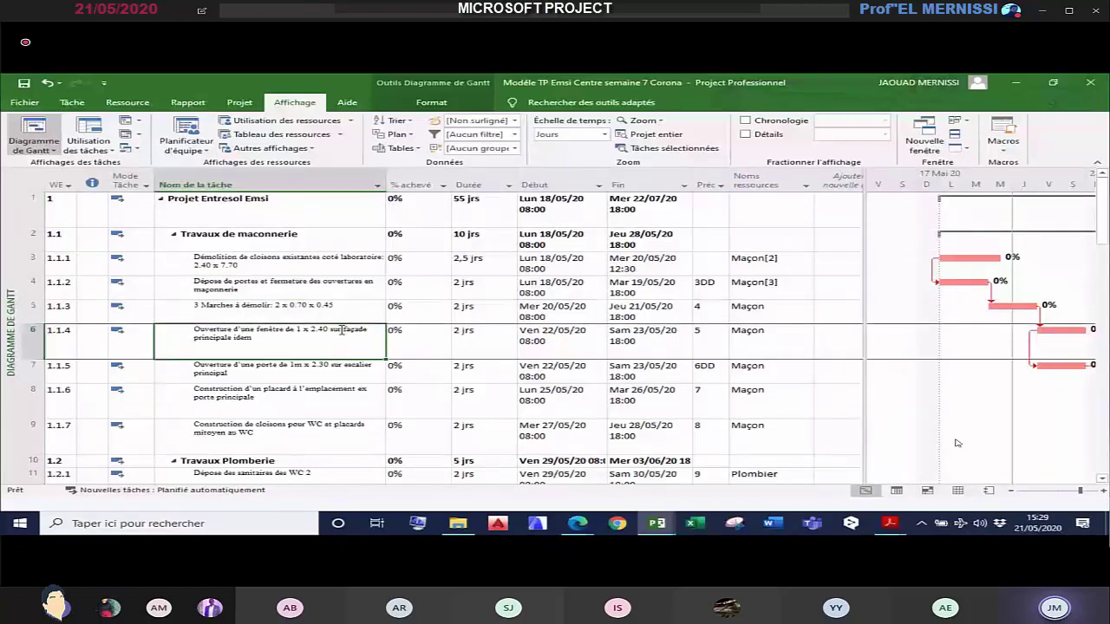
click(334, 311)
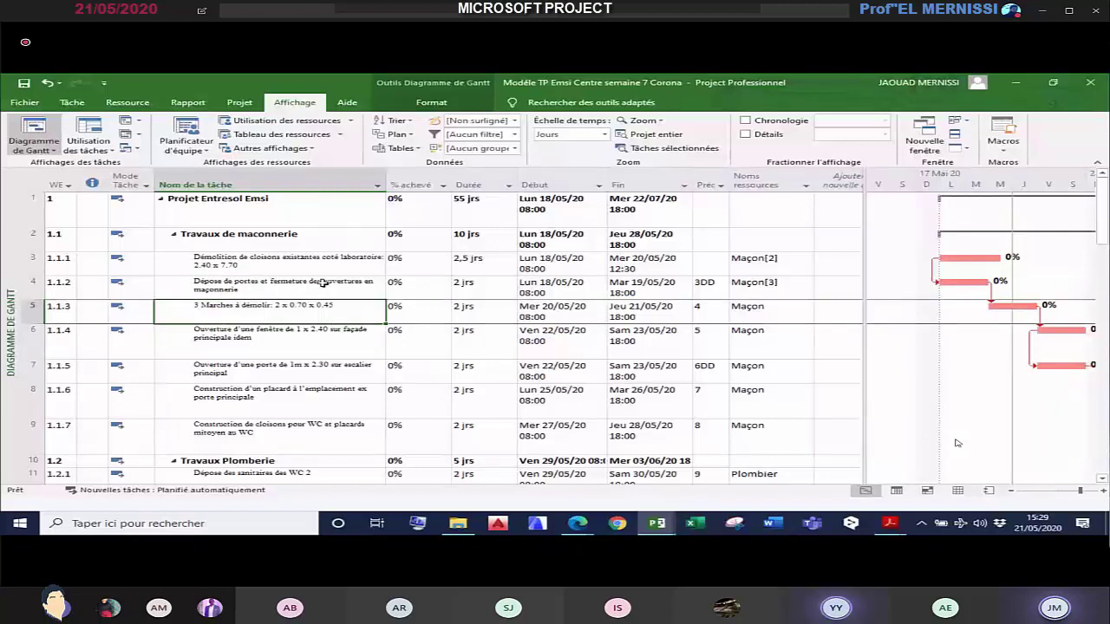
click(323, 284)
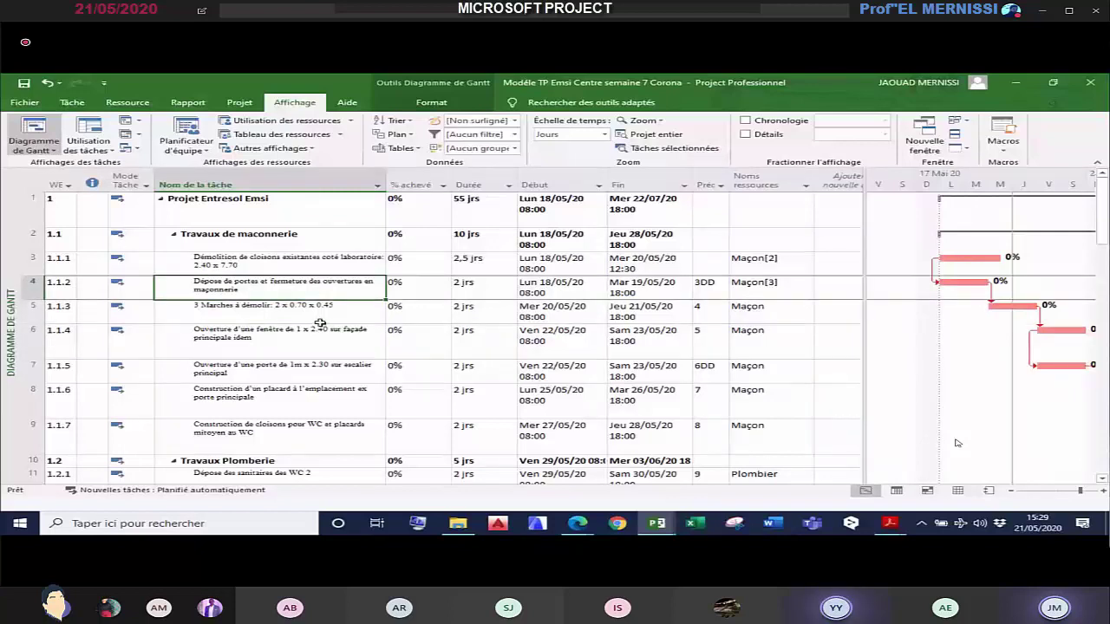
click(698, 311)
click(709, 338)
click(698, 311)
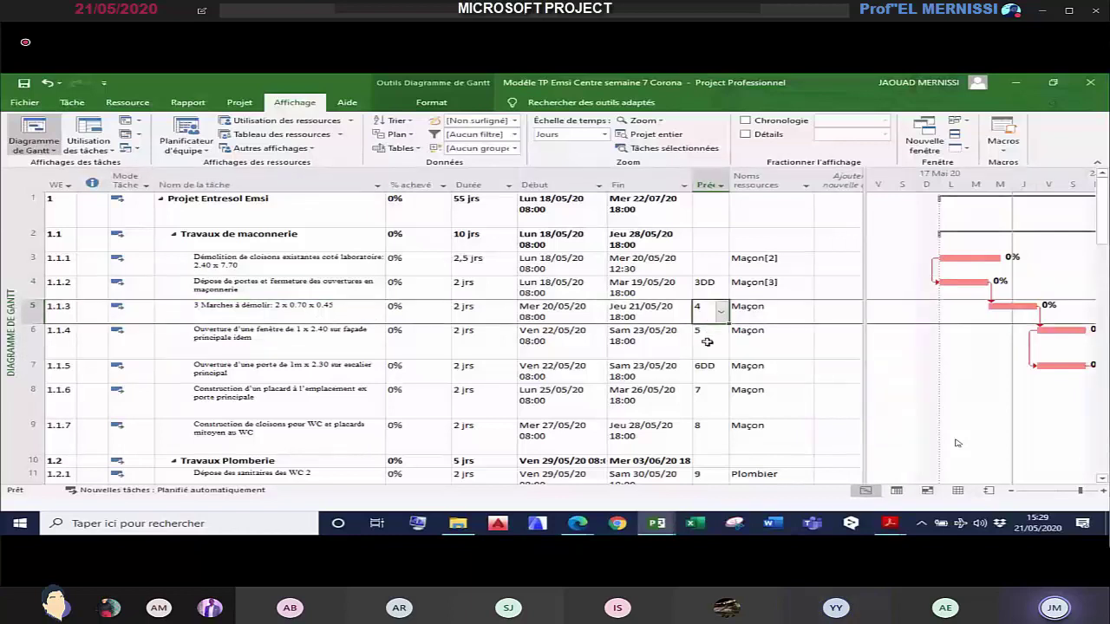
Step: Examine the predecessors and resource assignments of masonry tasks 1.1.6 and 1.1.7 along with the bars of the masonry tasks
click(700, 399)
click(697, 435)
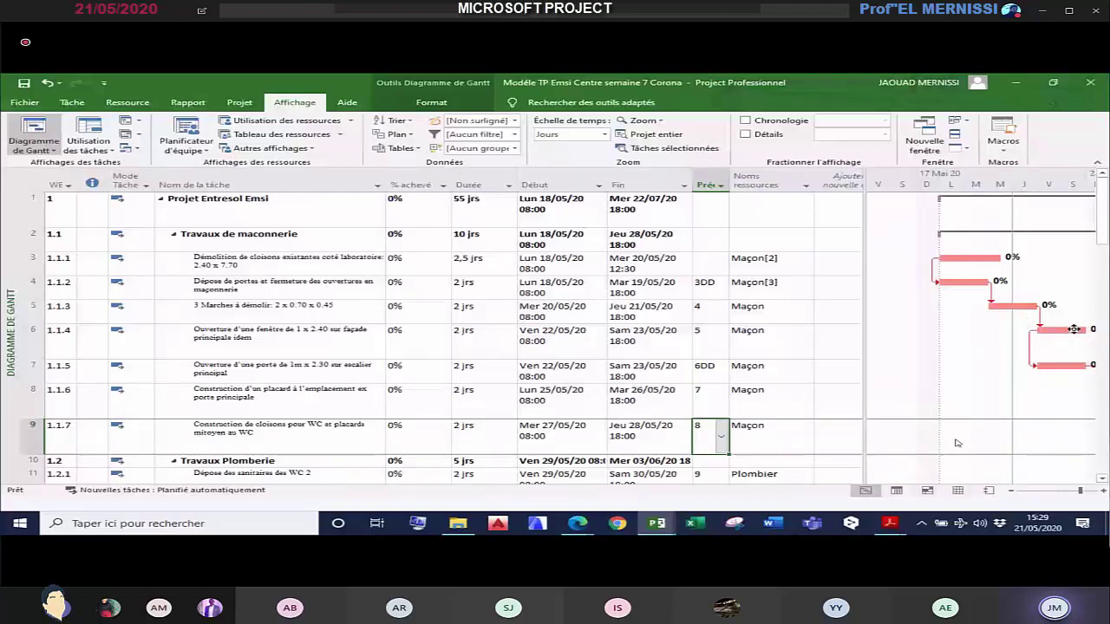
mouse_move(1074, 330)
scroll(659, 384, down, 1)
scroll(674, 380, up, 1)
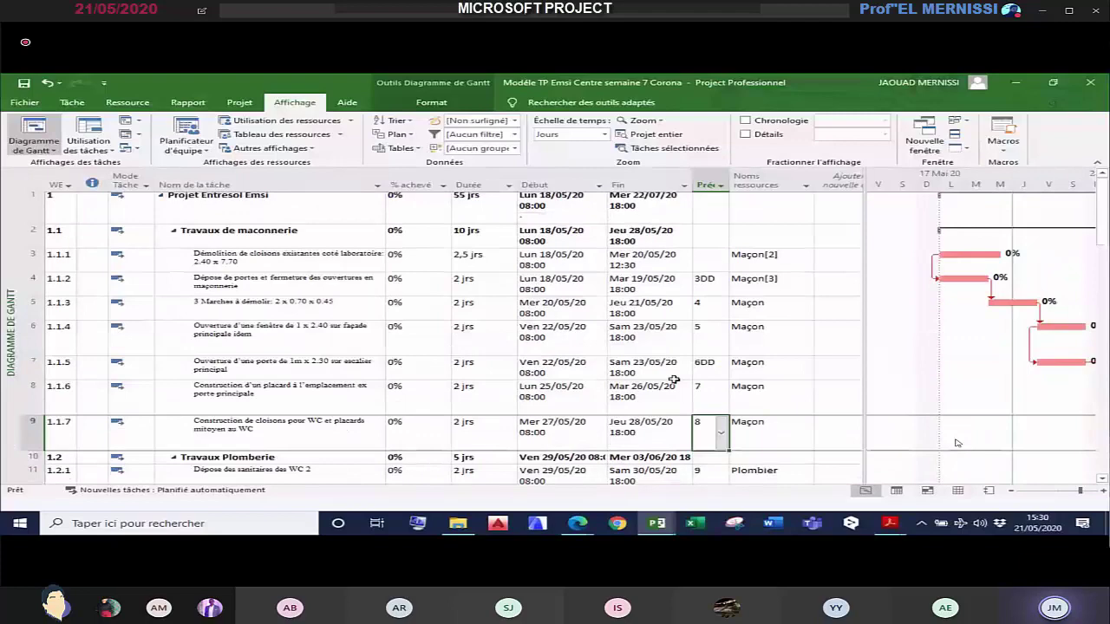
scroll(673, 380, up, 1)
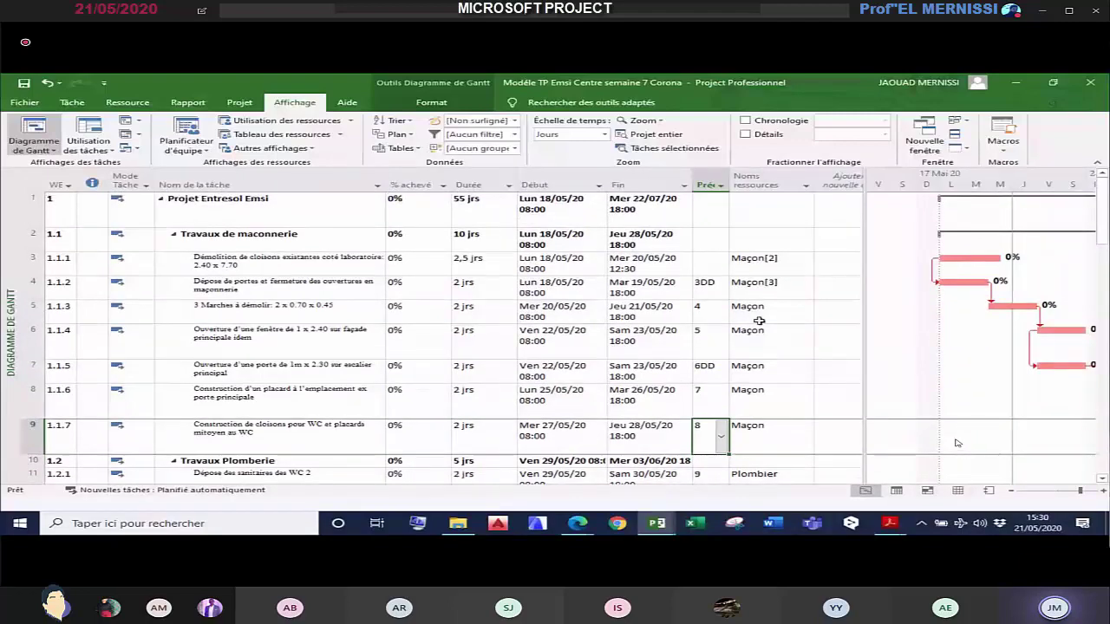
Step: Try to increase the Poseur Aluminium's assignment units for tasks 1.7.2 to 1.7.6 together
scroll(758, 321, down, 1)
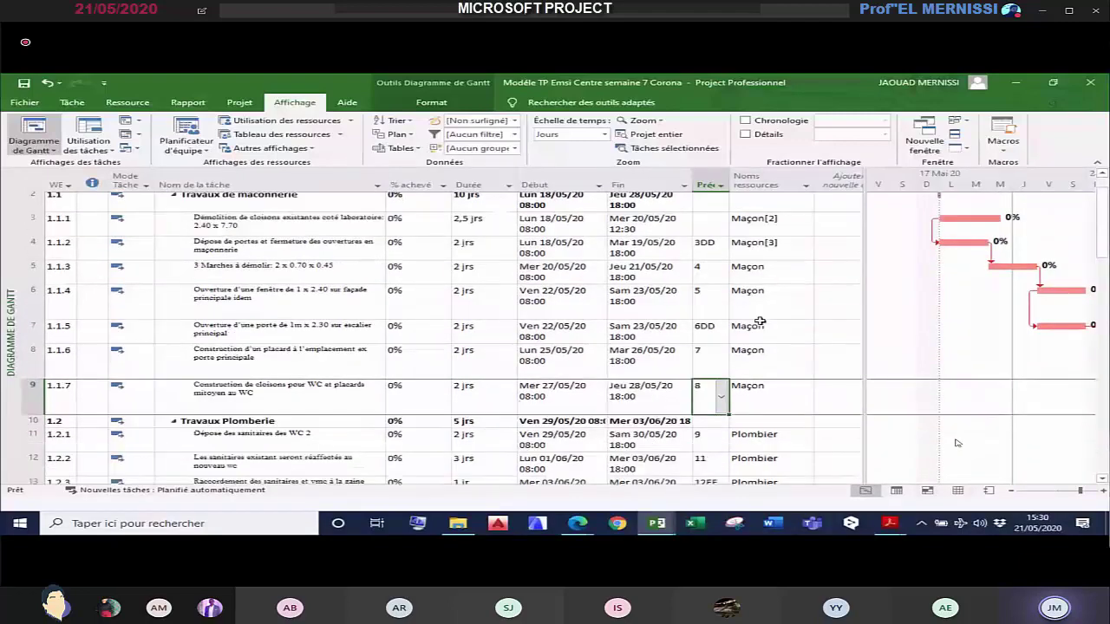
scroll(763, 321, down, 3)
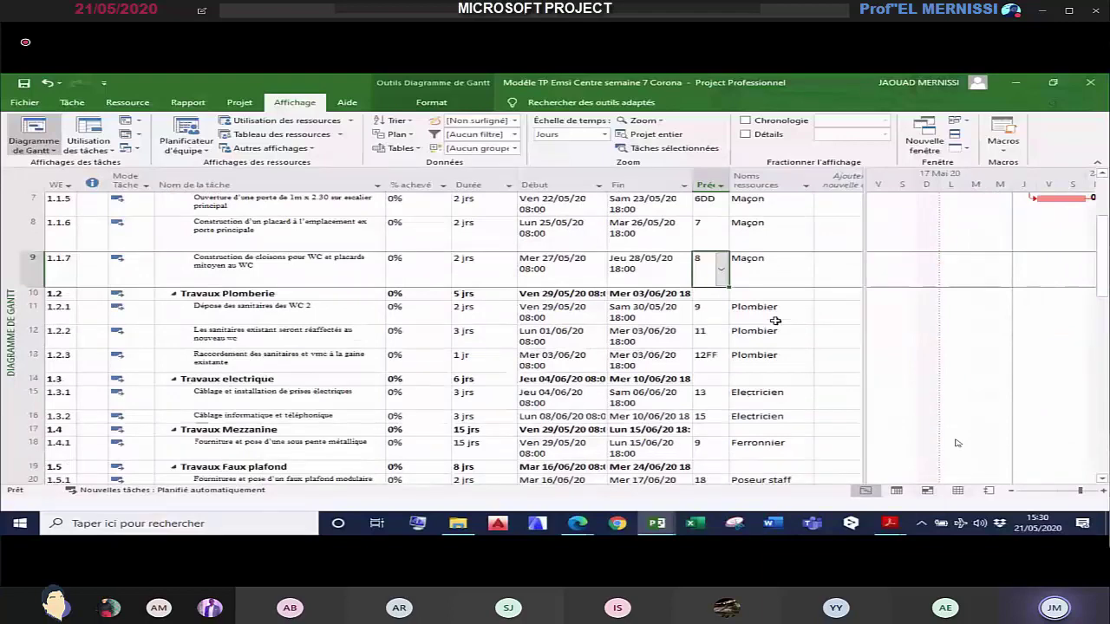
scroll(775, 320, down, 3)
scroll(819, 419, down, 3)
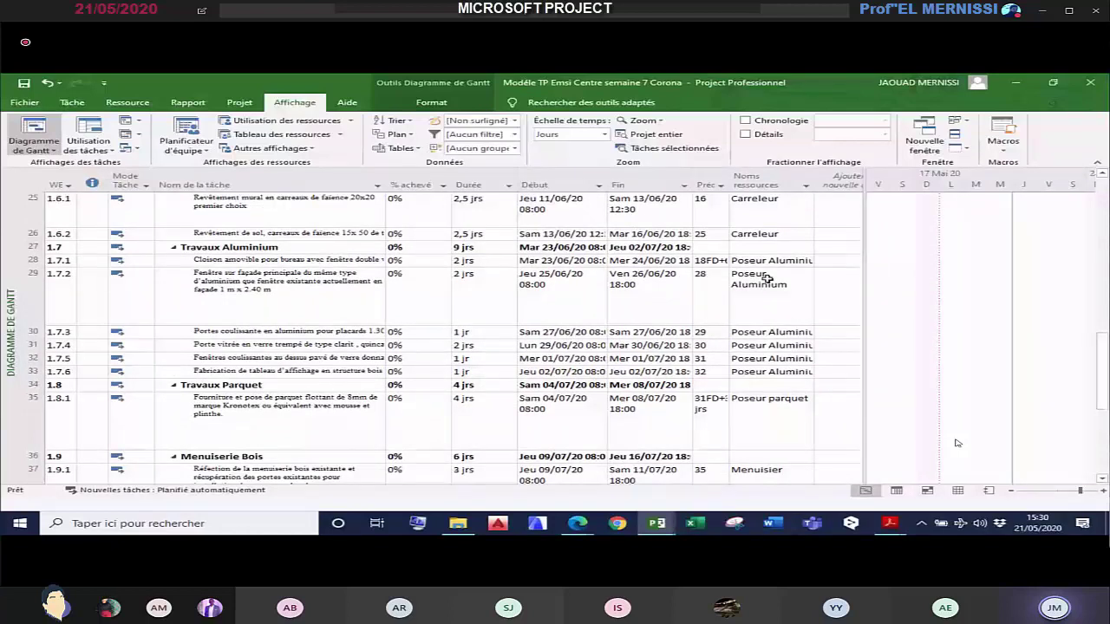
drag(768, 278, 767, 372)
right_click(767, 371)
click(844, 416)
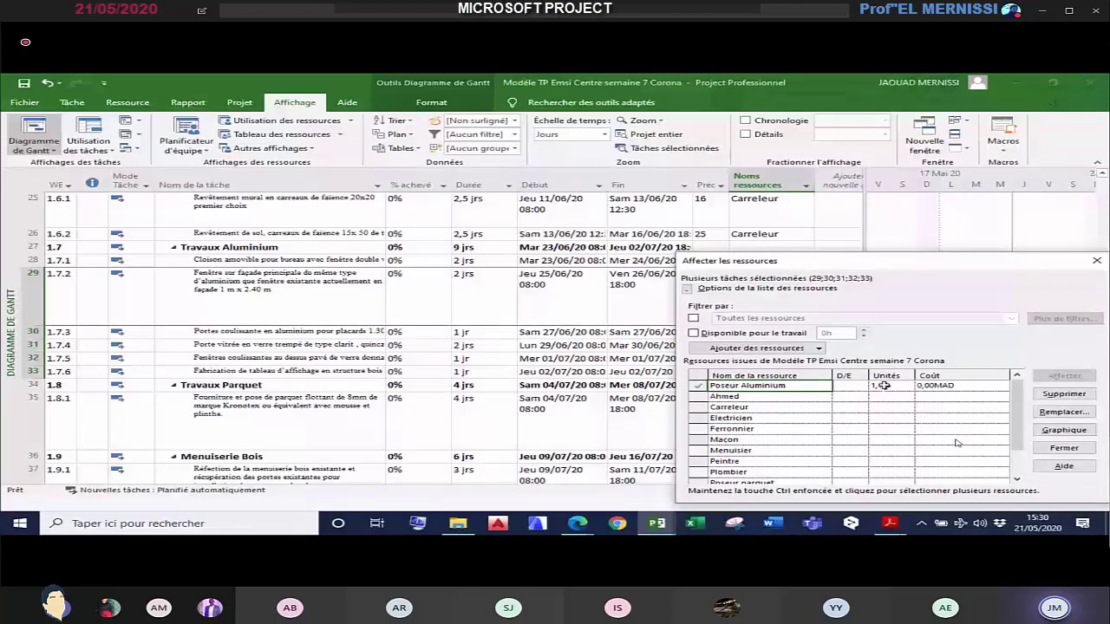
click(883, 385)
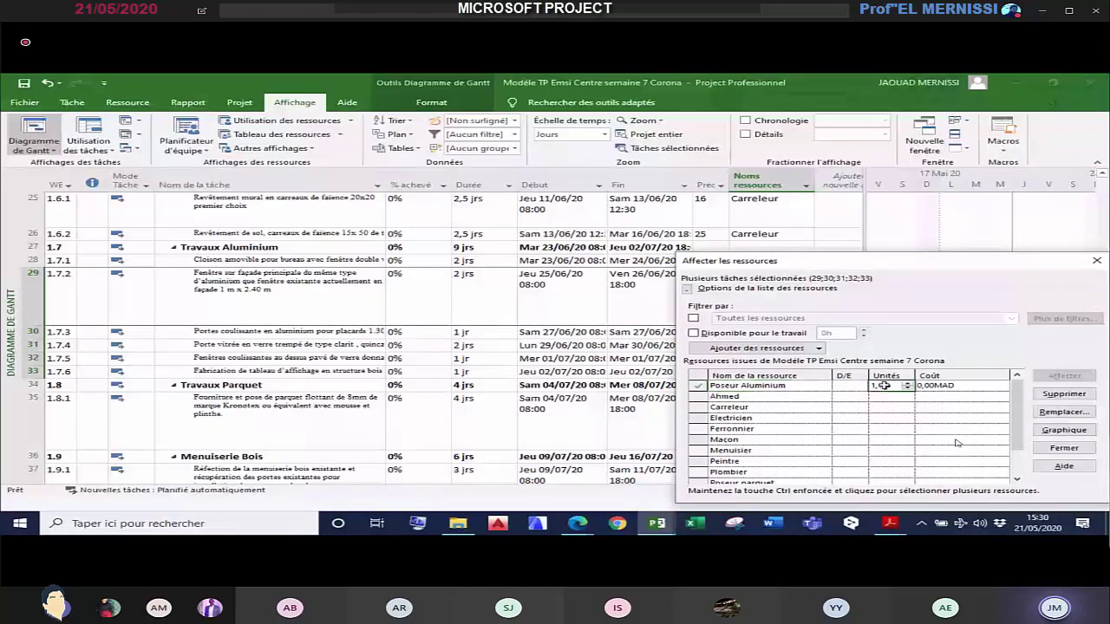
click(907, 384)
click(1064, 448)
click(847, 387)
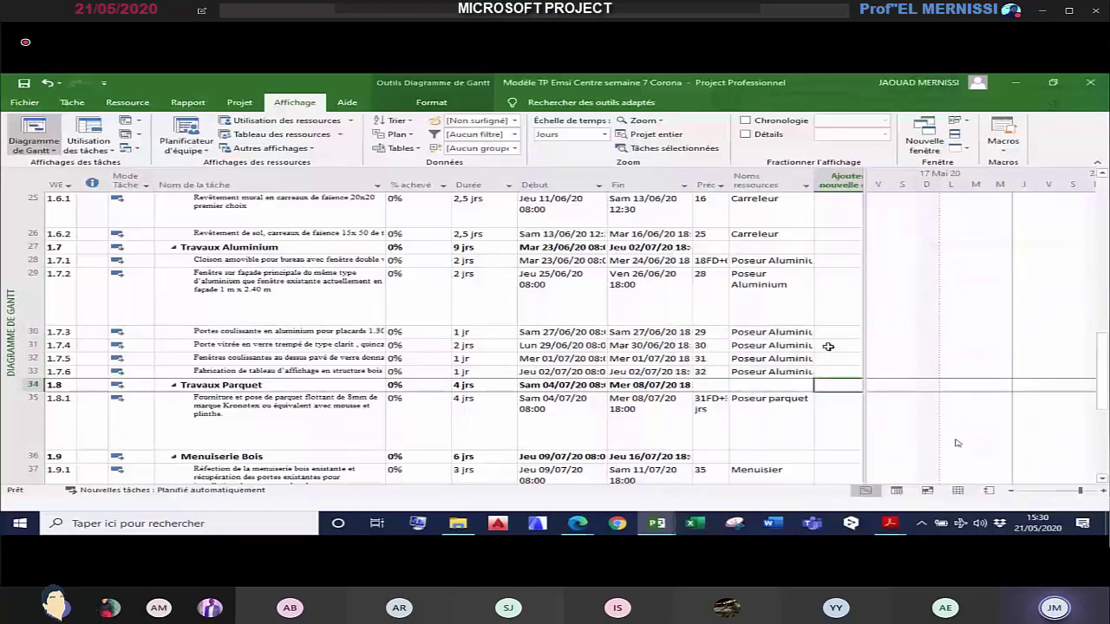
Step: Remove the Poseur Aluminium resource from tasks 1.7.2 to 1.7.6
click(775, 308)
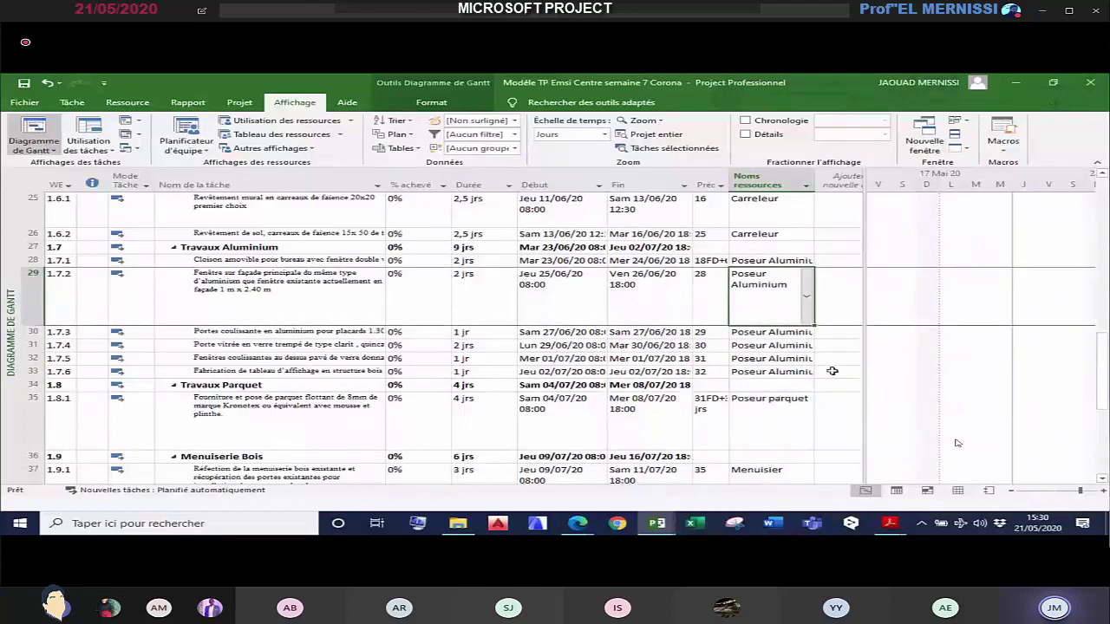
drag(767, 378, 773, 332)
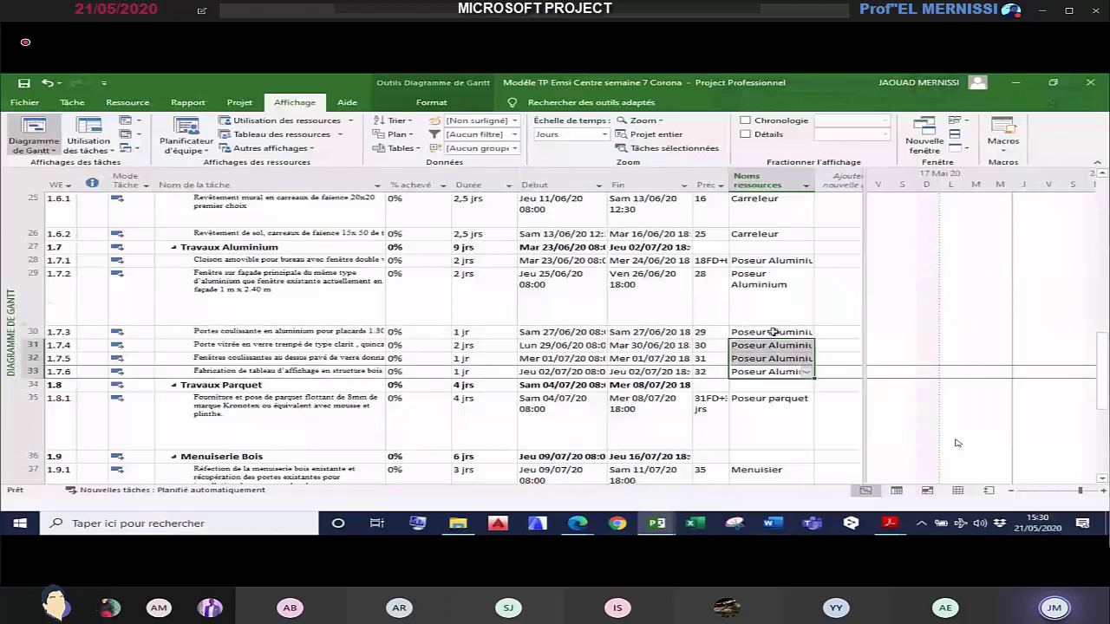
right_click(763, 286)
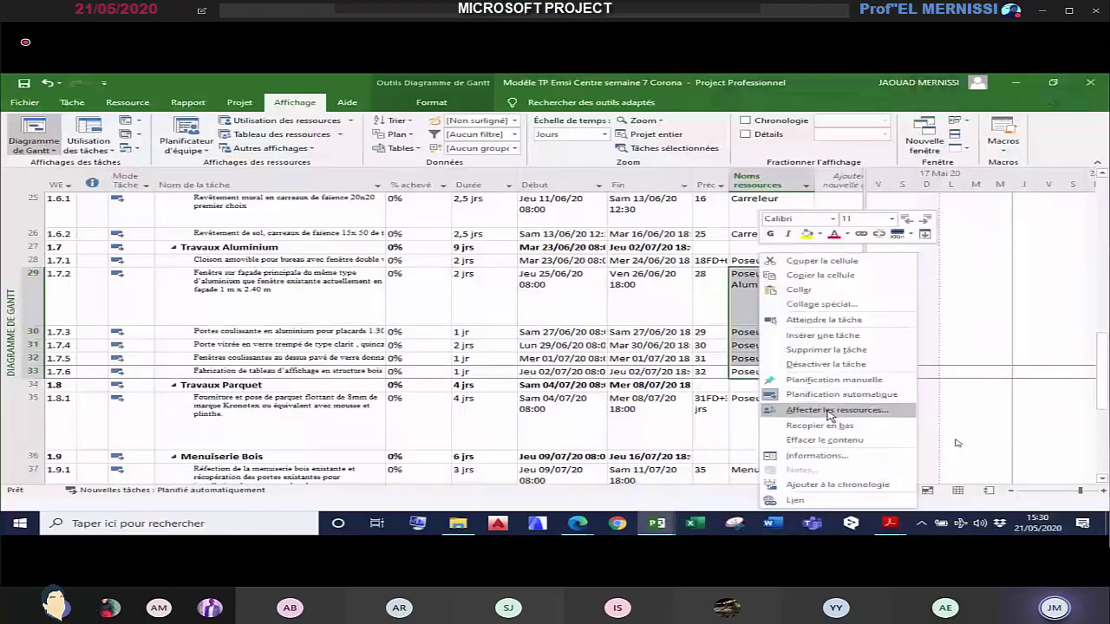
click(830, 416)
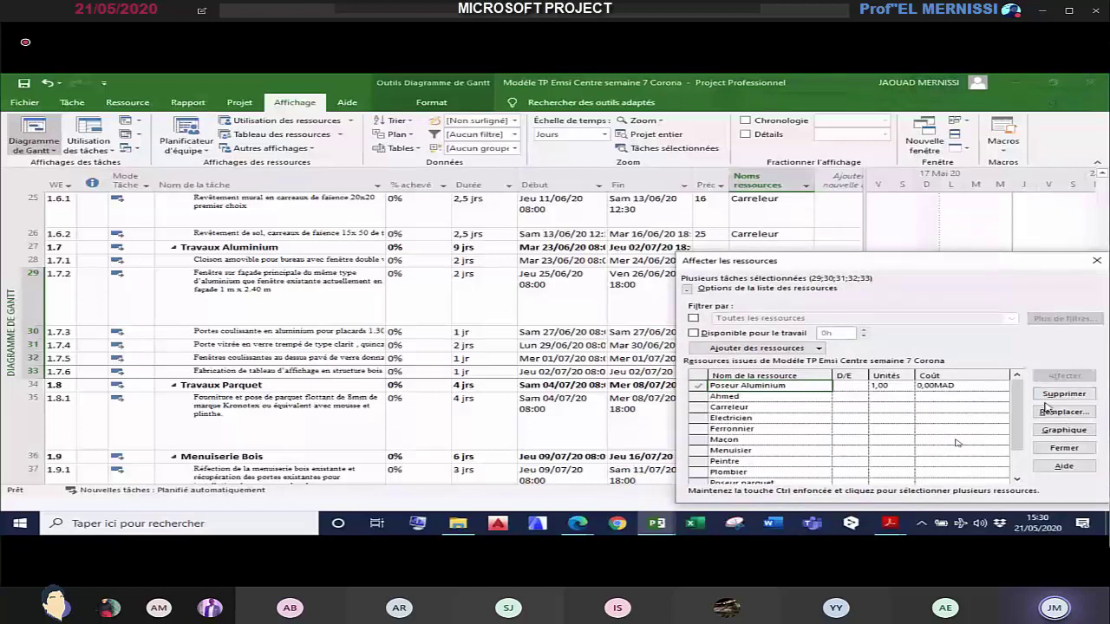
click(1061, 395)
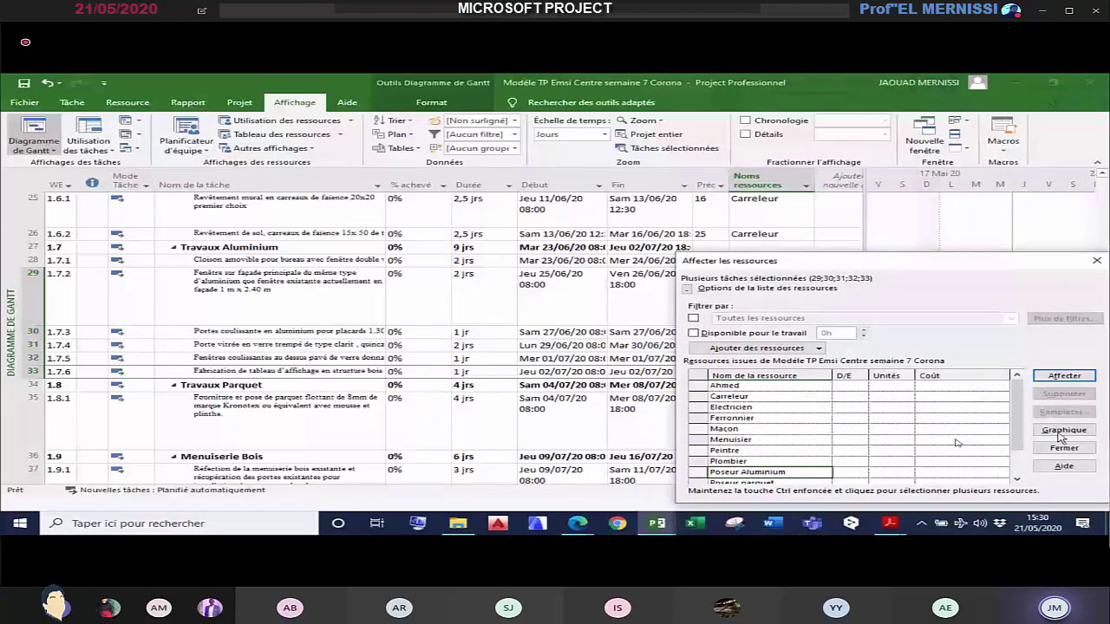
click(1064, 448)
Step: Assign the Poseur Aluminium resource with 2 units to tasks 1.7.2 to 1.7.6
click(768, 289)
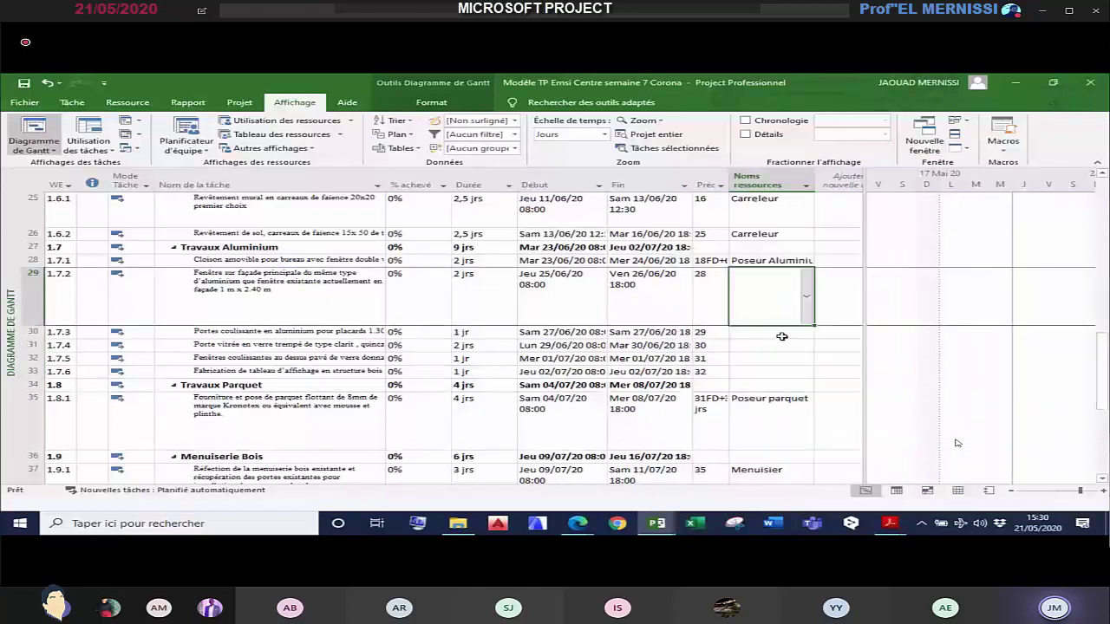
drag(782, 335, 772, 372)
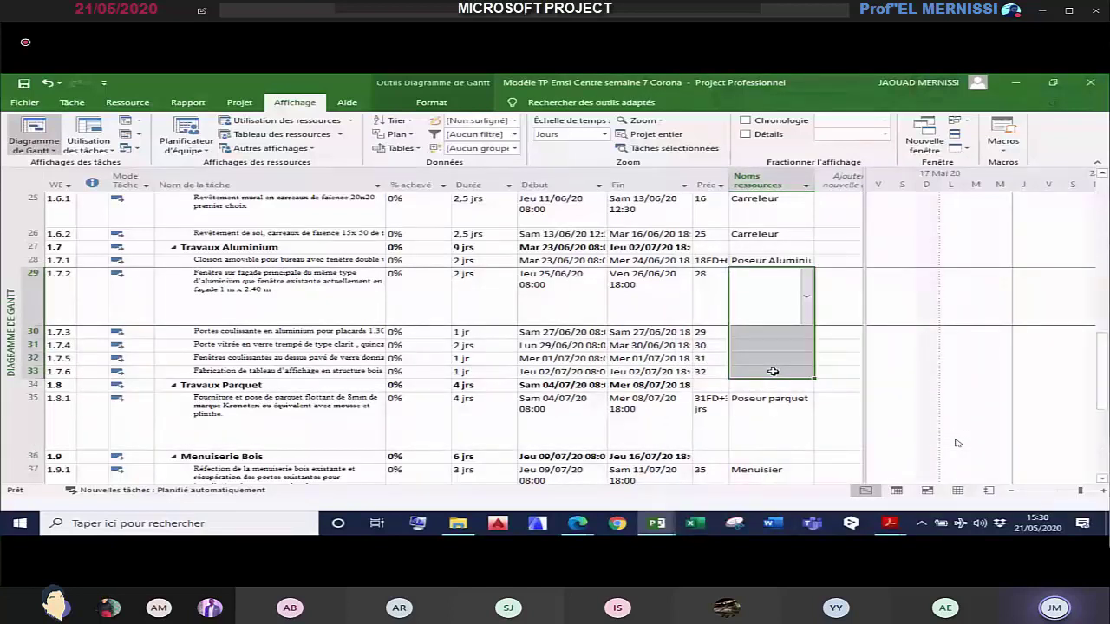
right_click(766, 300)
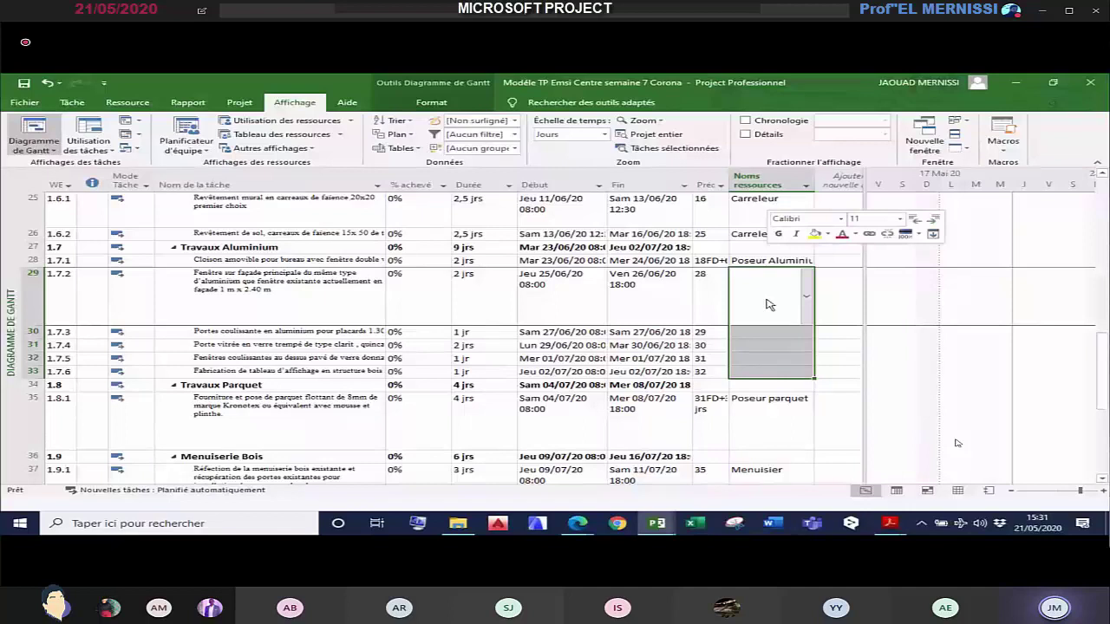
click(800, 411)
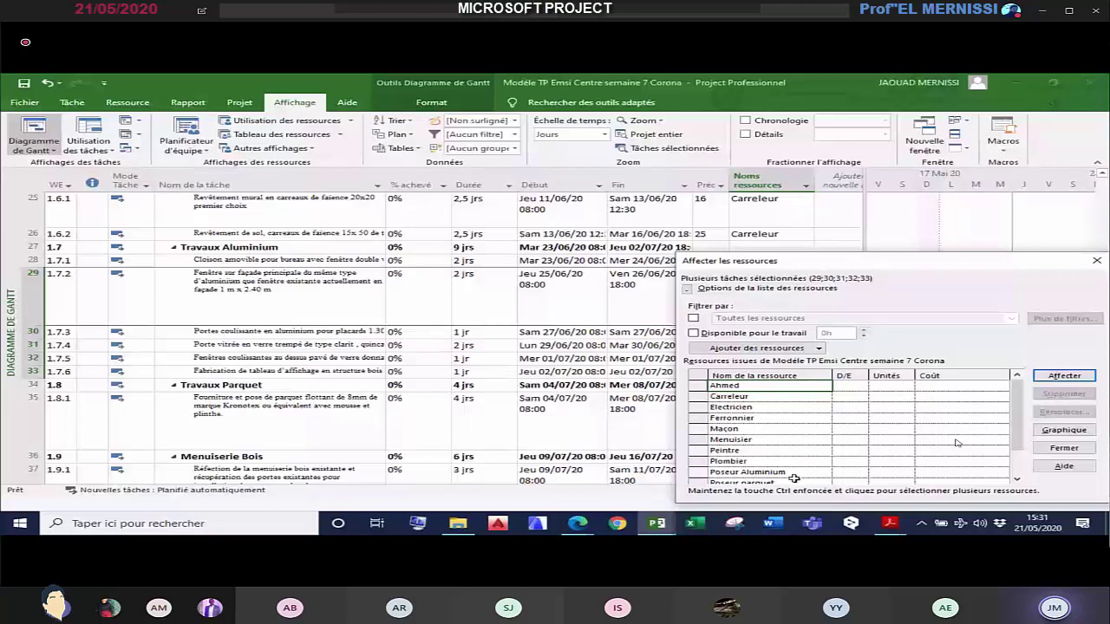
click(794, 474)
click(906, 473)
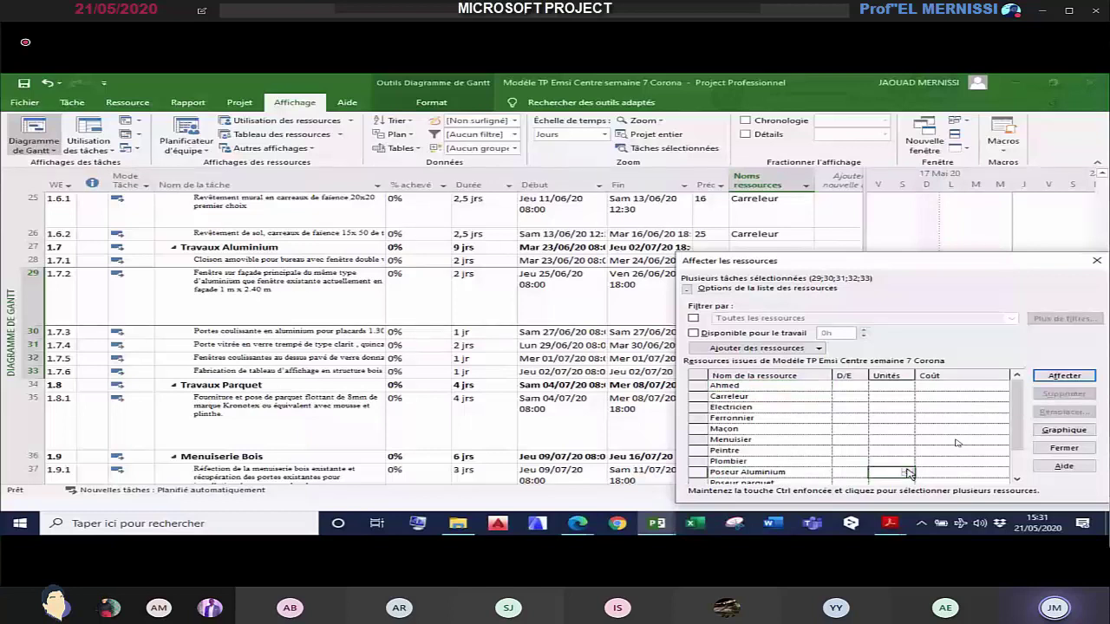
text(2)
key(Return)
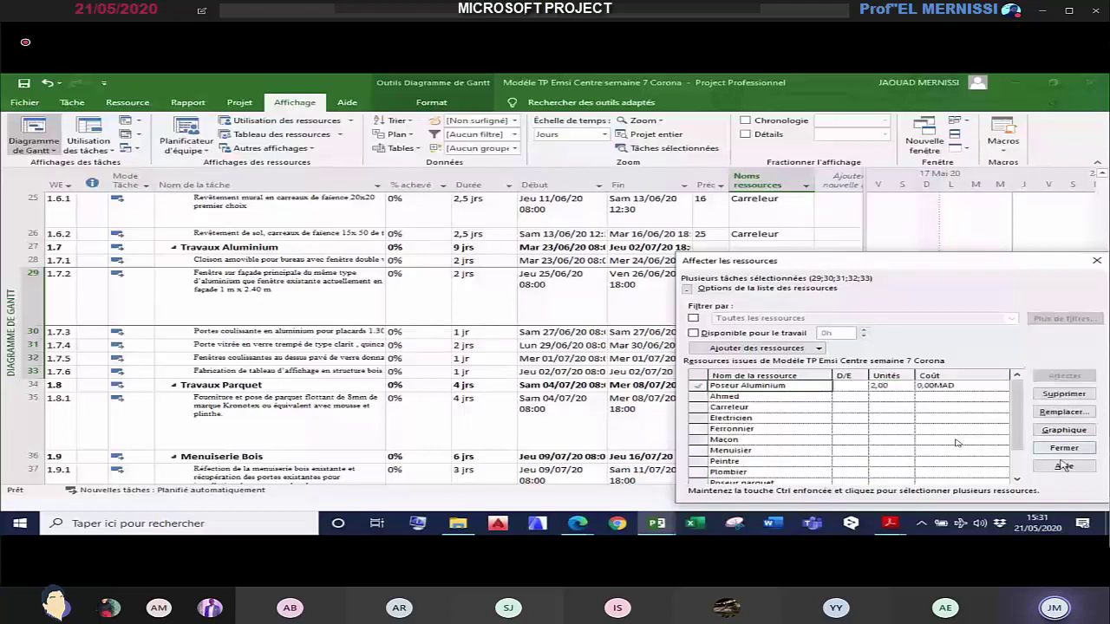
click(1064, 447)
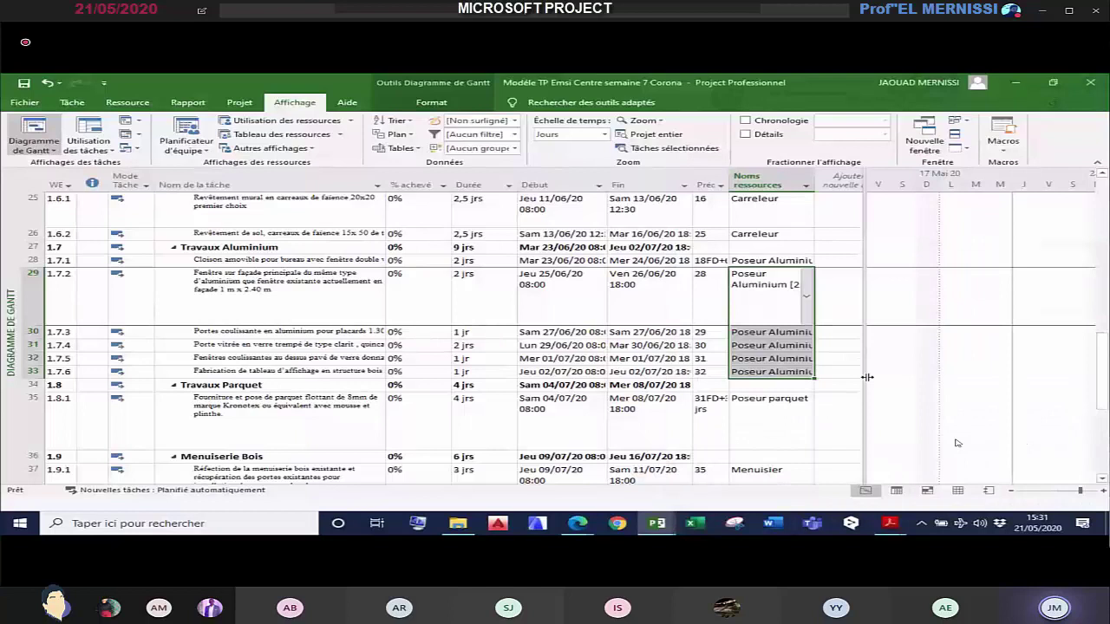
Step: Widen the resource names column until the full Poseur Aluminium assignments with their units fit on one line
drag(814, 182, 829, 183)
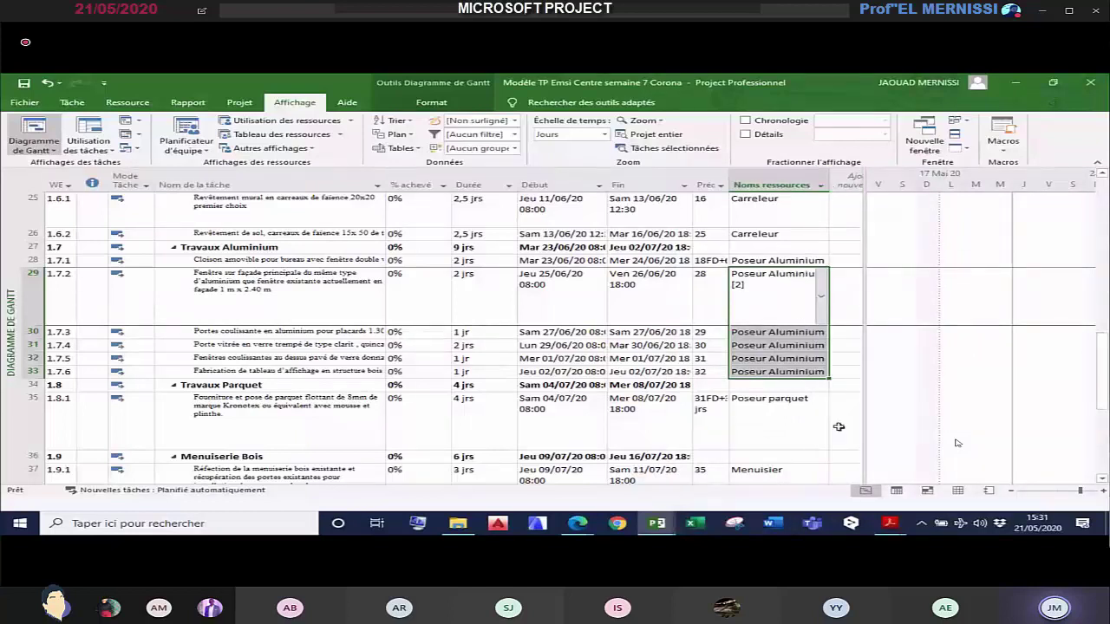
click(839, 426)
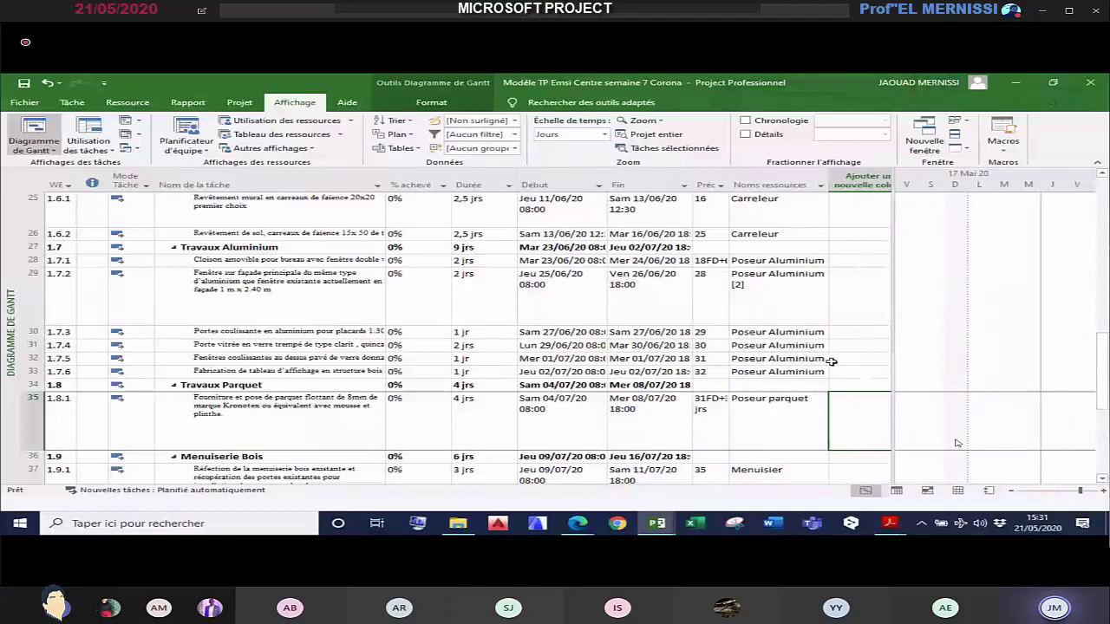
click(824, 345)
drag(829, 184, 858, 185)
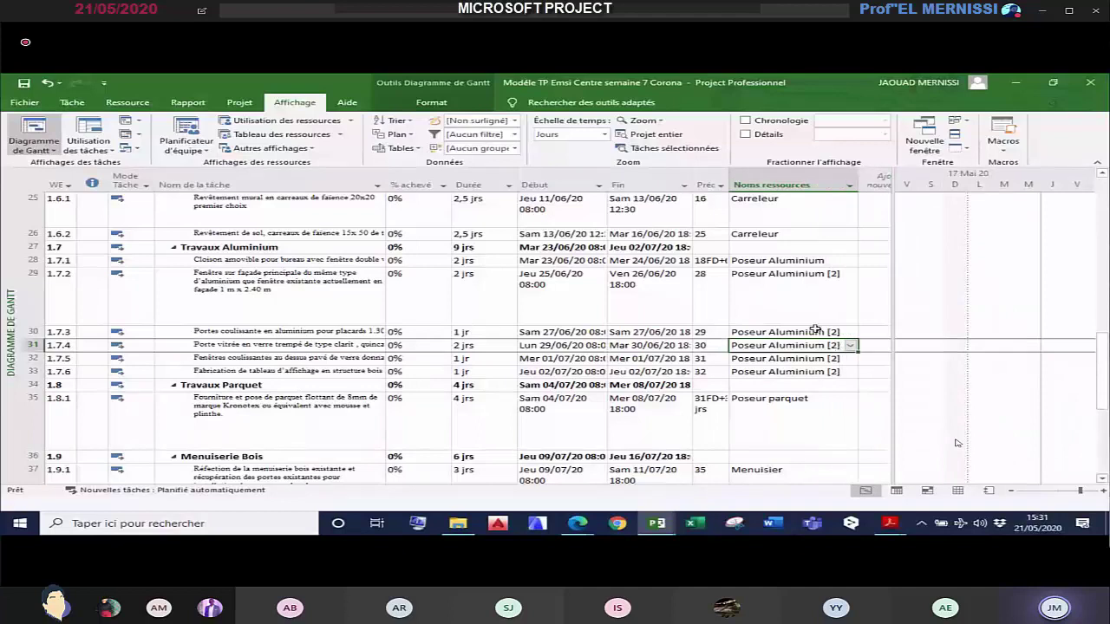
click(822, 437)
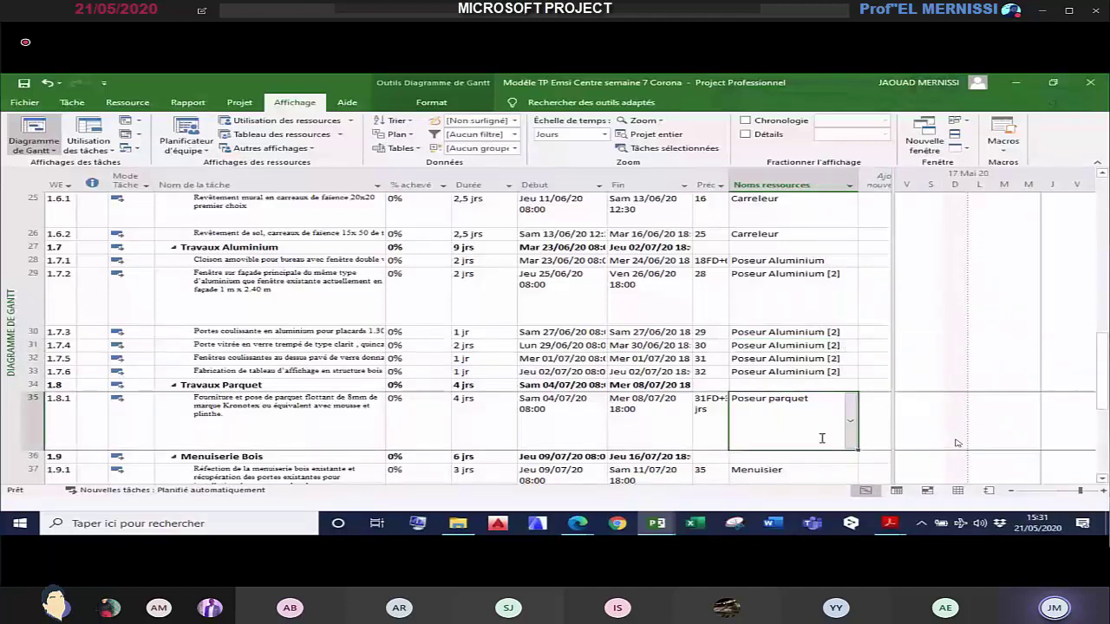
Step: Try to raise the Poseur Aluminium's units to 3 for tasks 1.7.2 to 1.7.6 together
drag(789, 279, 803, 374)
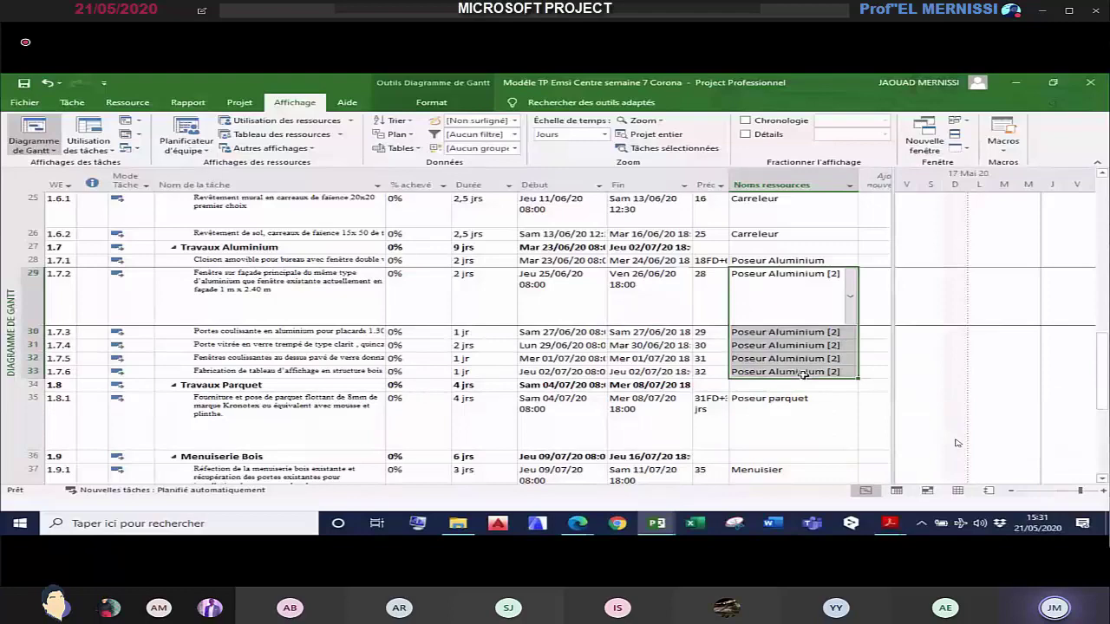
right_click(803, 375)
key(Escape)
click(891, 384)
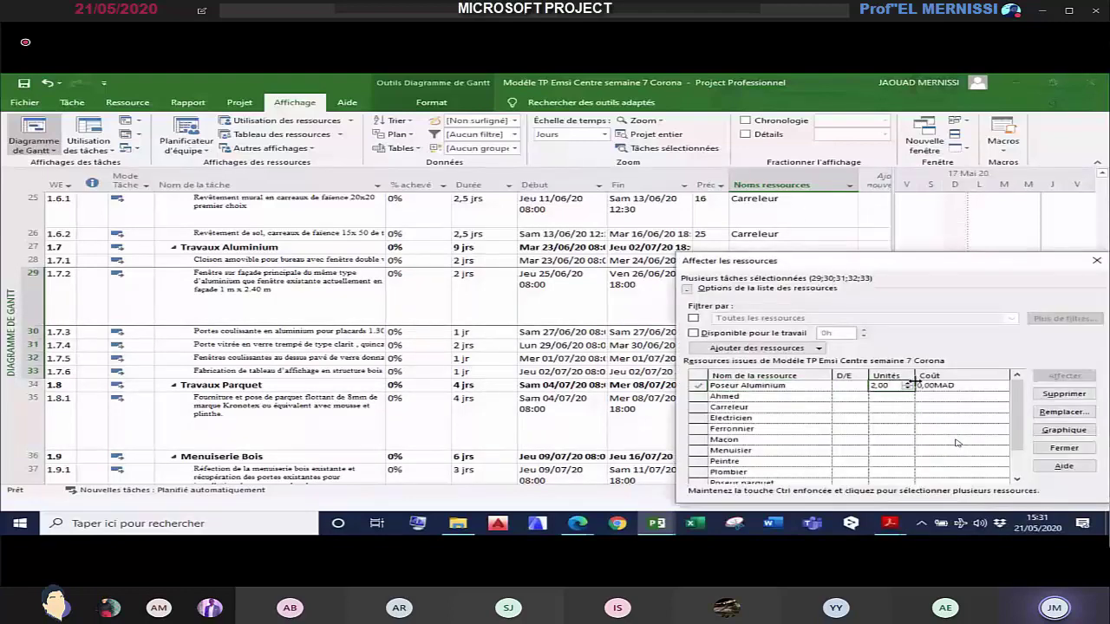
click(908, 383)
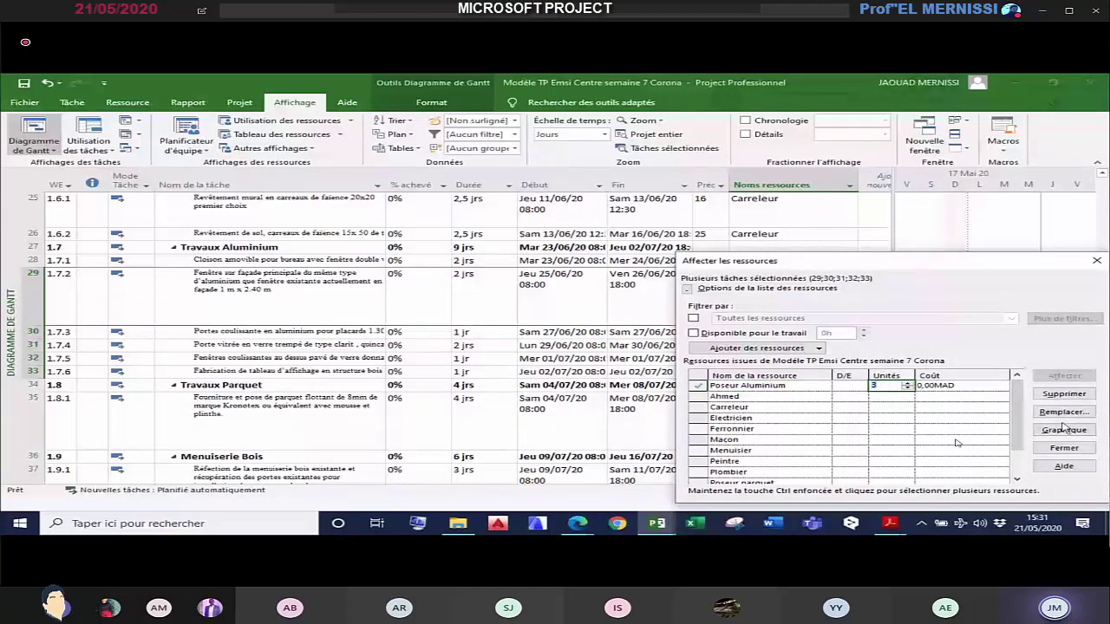
click(1070, 449)
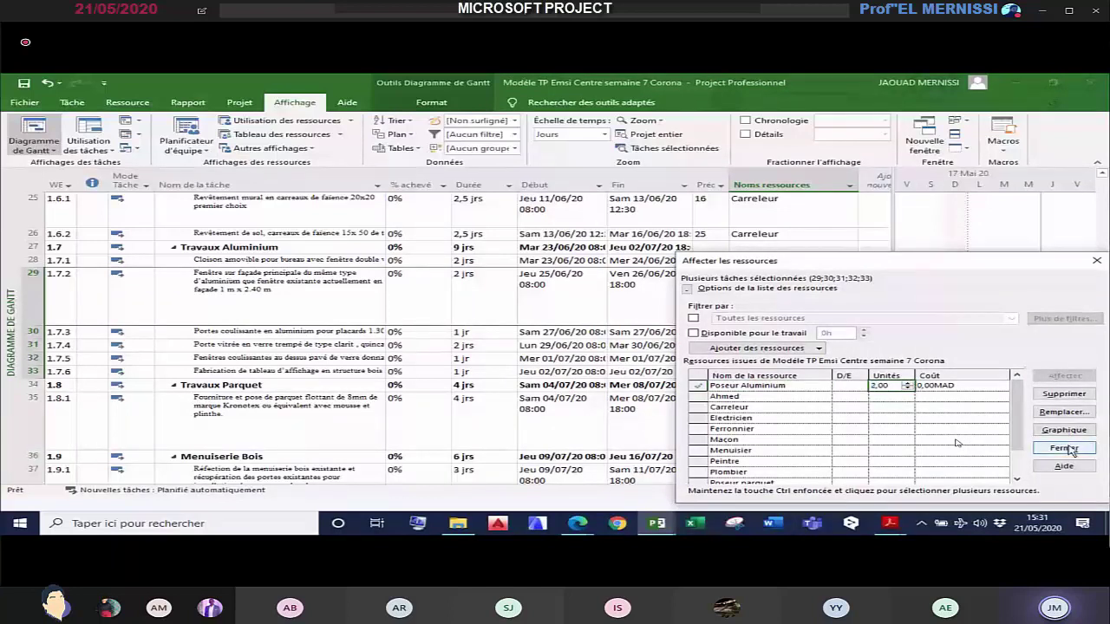
click(1072, 451)
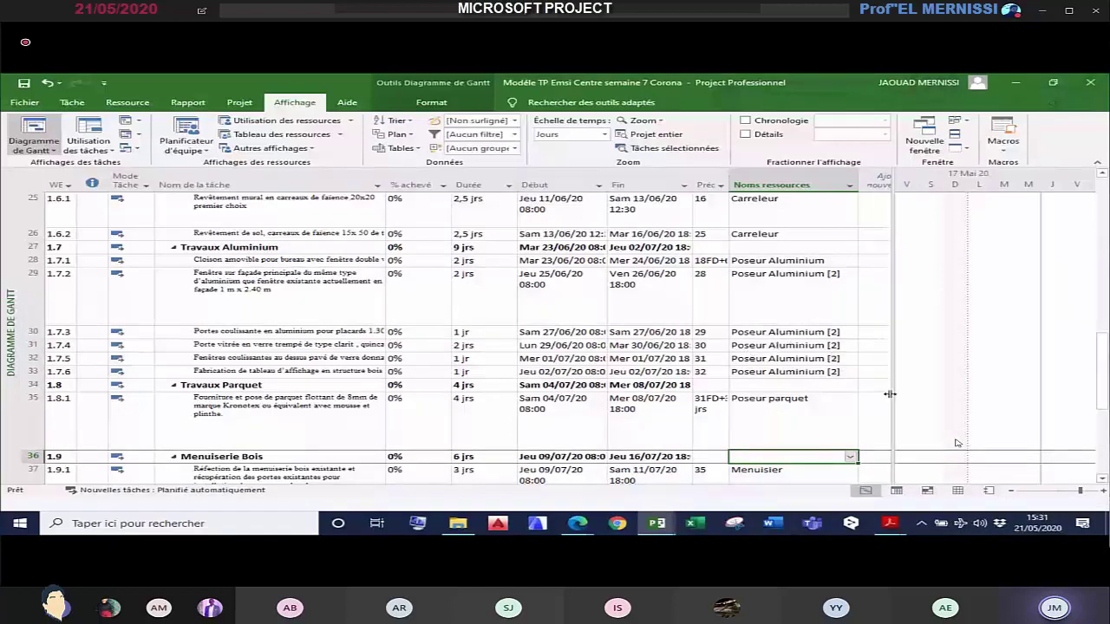
Step: Widen the Gantt chart's table area and review the resource assignments from the first task to the last
drag(890, 395, 943, 411)
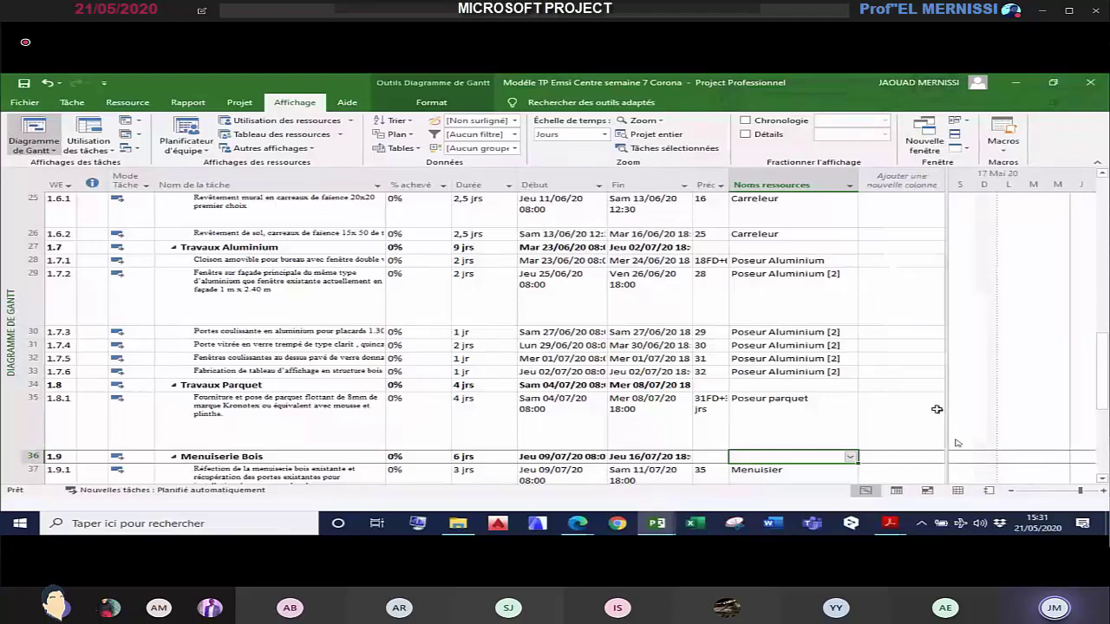
key(ctrl+Home)
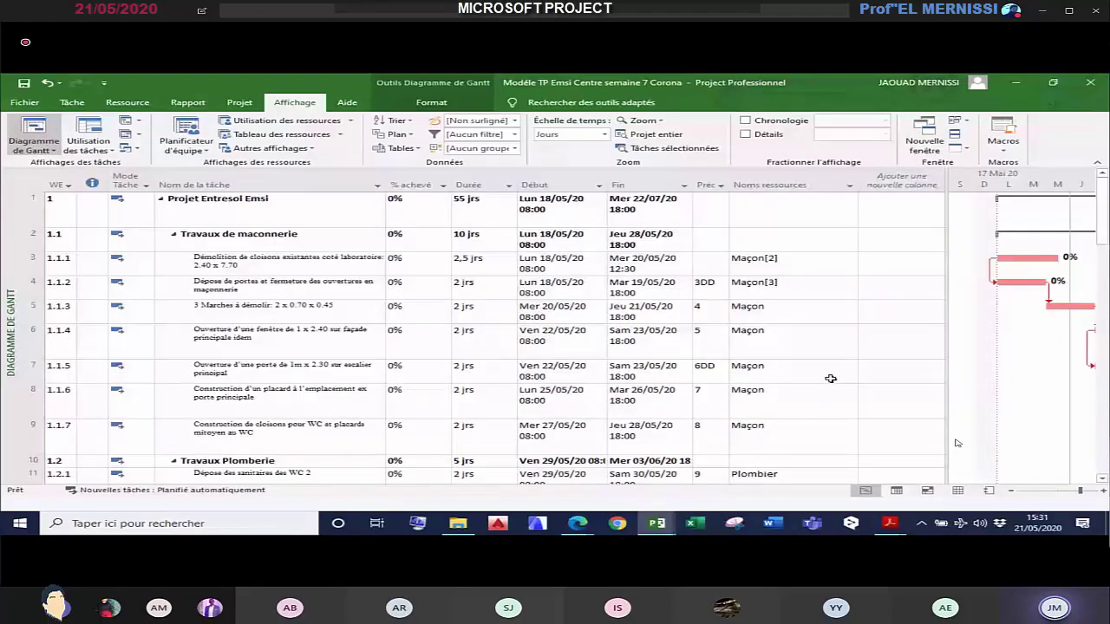
scroll(767, 270, down, 1)
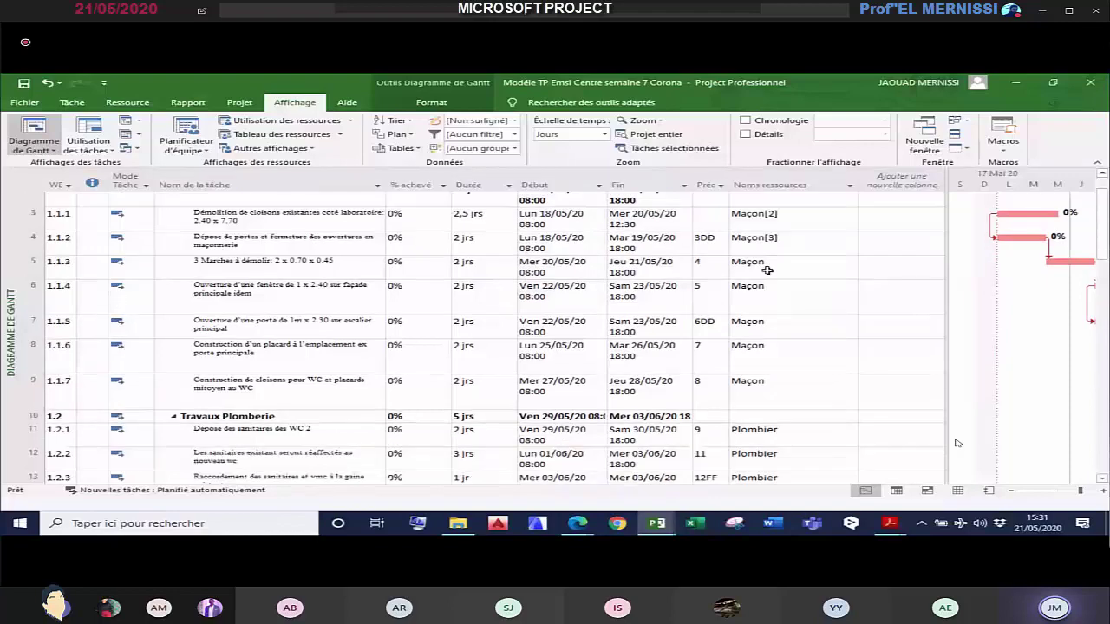
scroll(767, 270, down, 10)
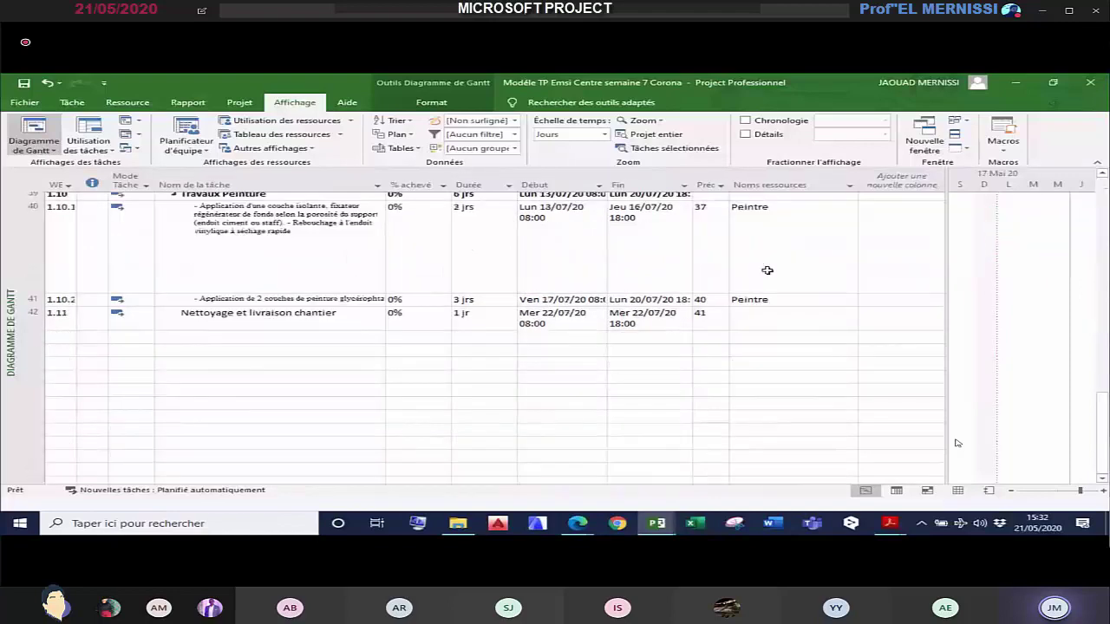
key(ctrl+Home)
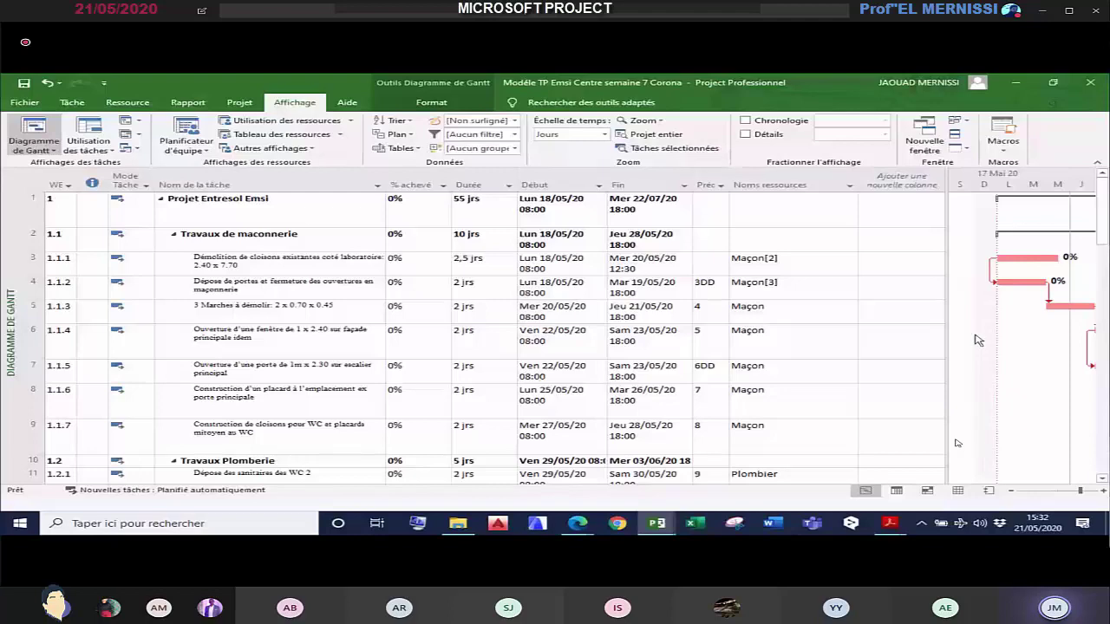
Step: Widen the Gantt chart's table area, then check the resources' maximum capacities in the resource sheet and return to the Gantt chart
drag(947, 347, 982, 353)
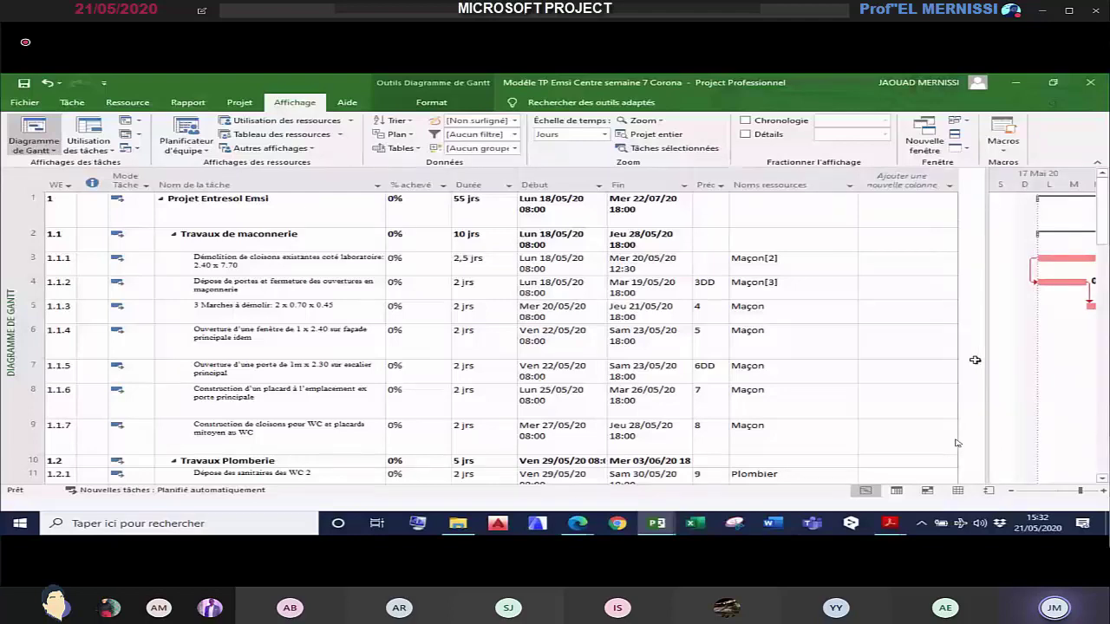
click(958, 491)
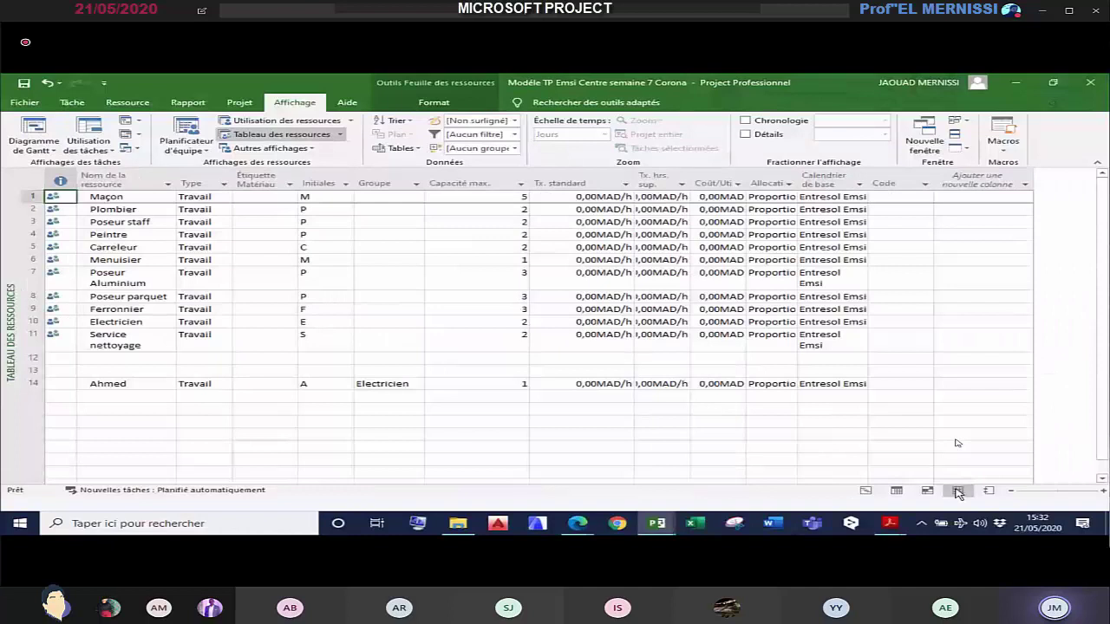
click(865, 491)
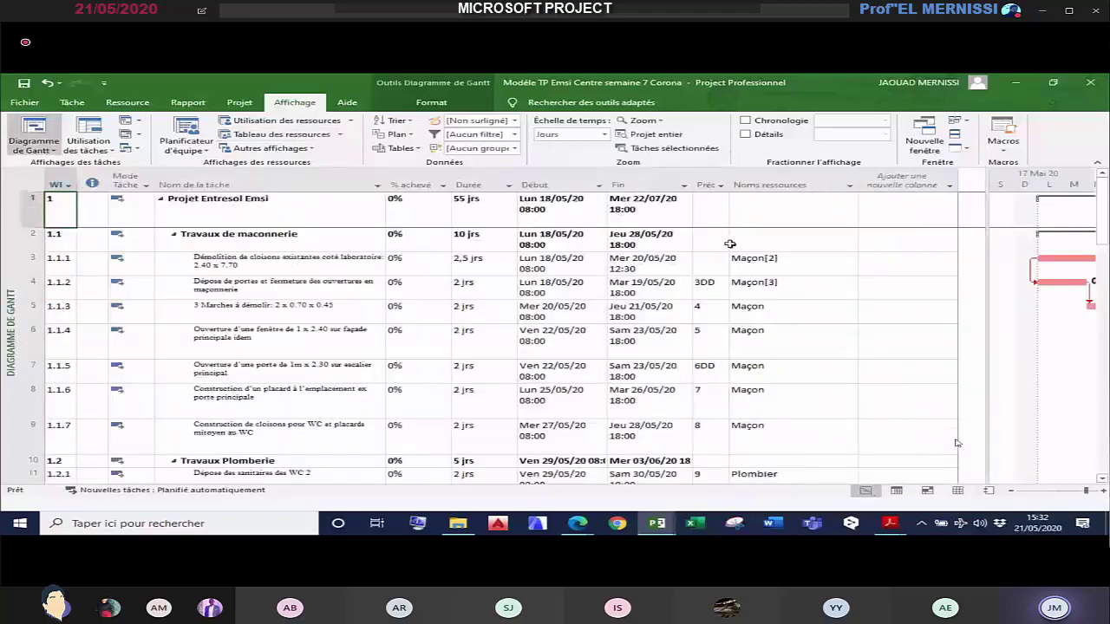
Step: Save the project, then save a copy as "Modéle TP bis Emsi Centre semaine 7 Corona" in the TP semaine 7 Corona folder
click(24, 85)
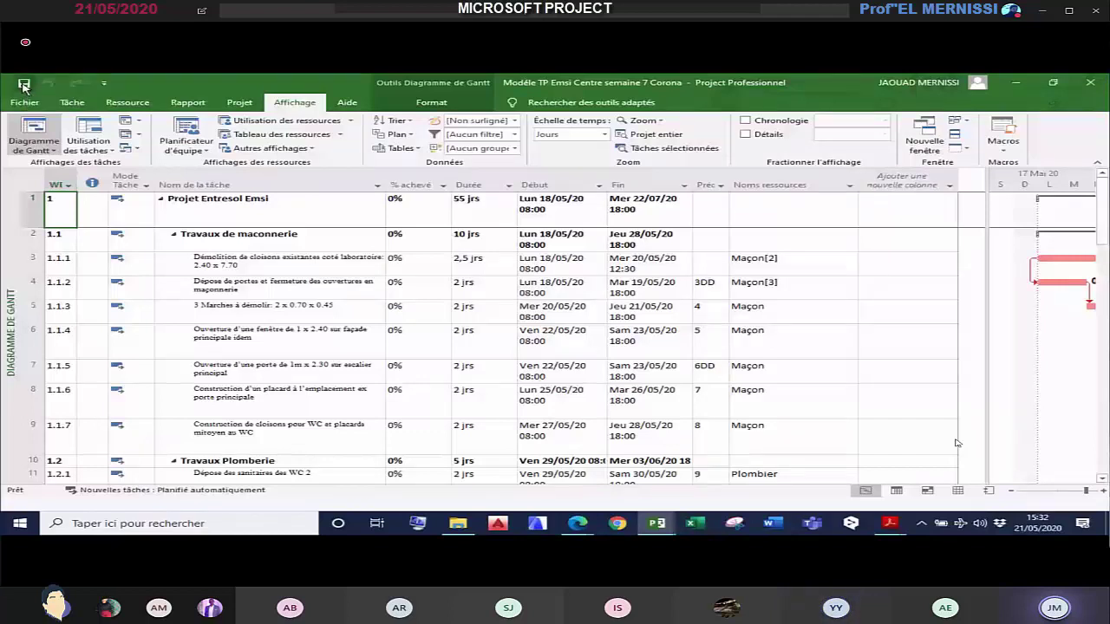
click(24, 103)
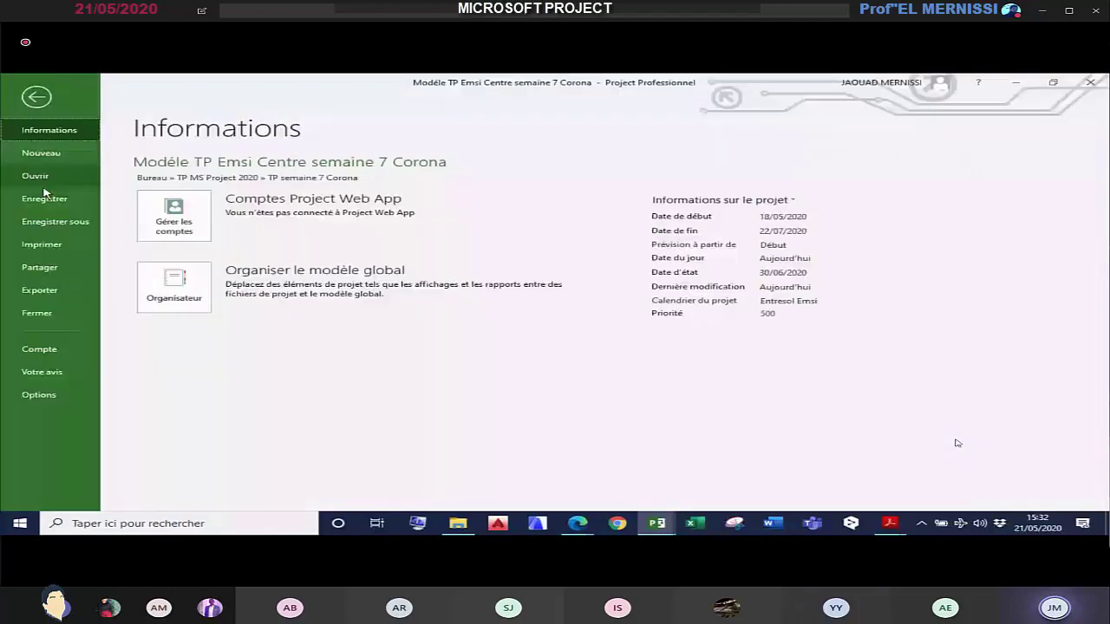
click(54, 222)
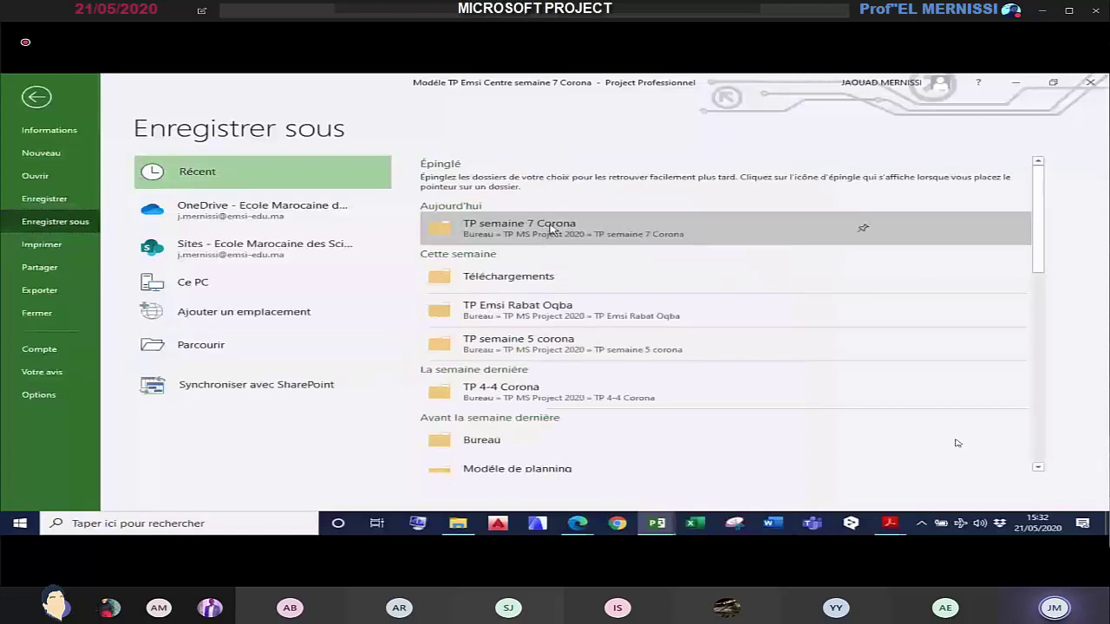
click(551, 230)
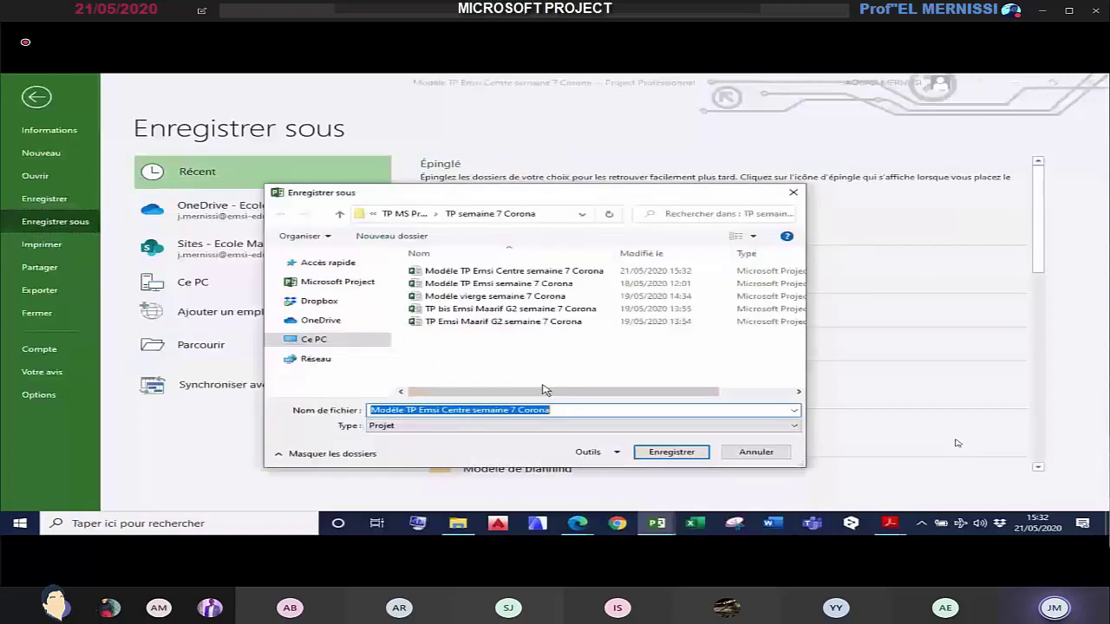
click(415, 409)
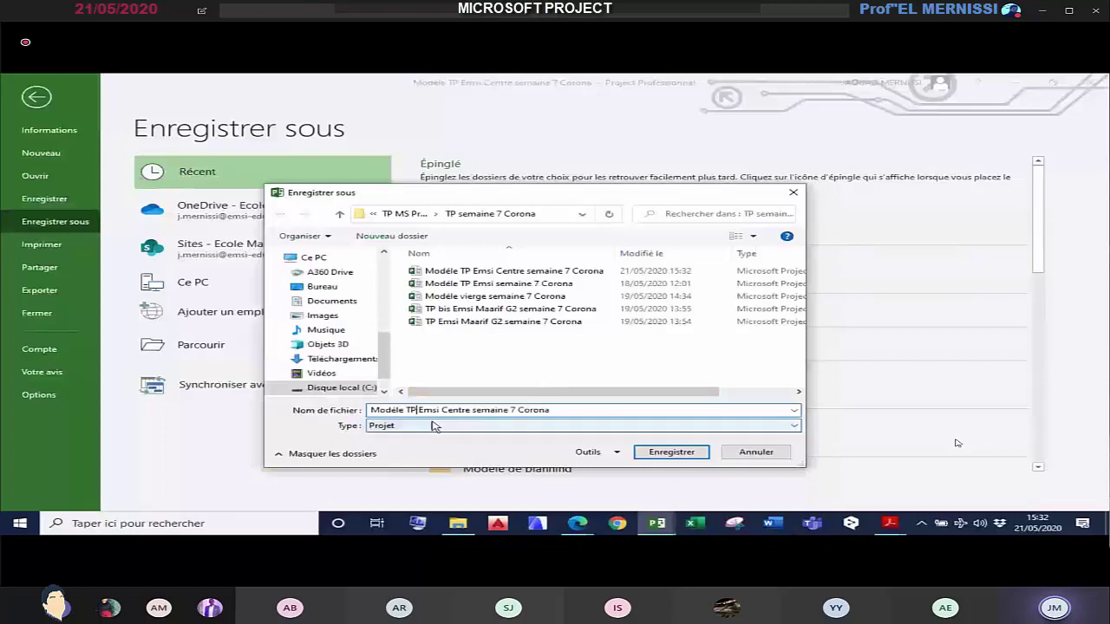
text(bis)
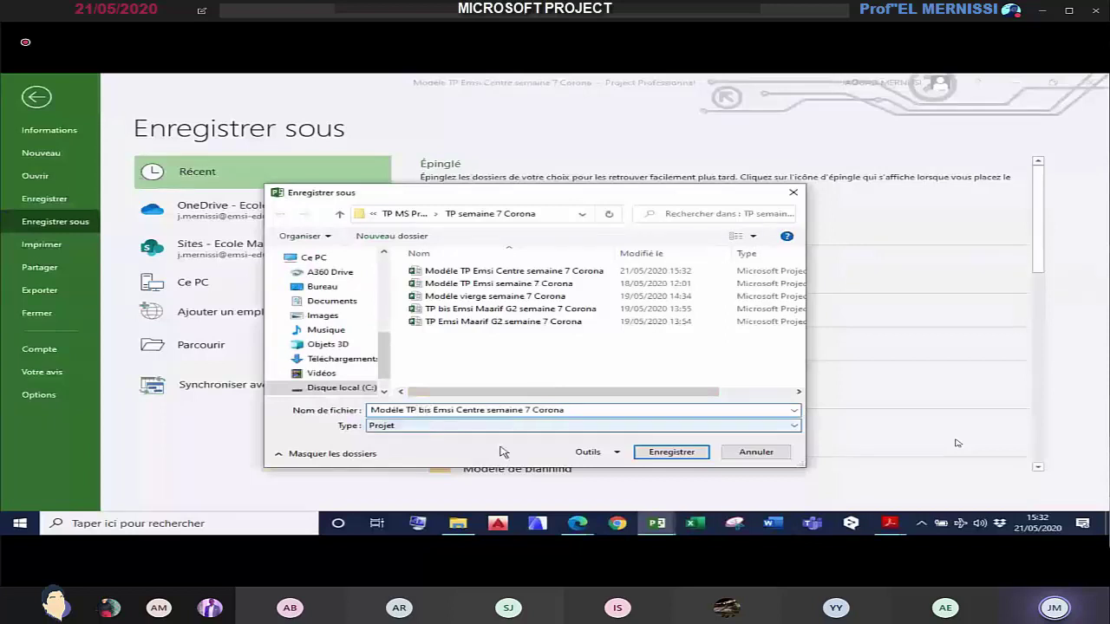
click(680, 447)
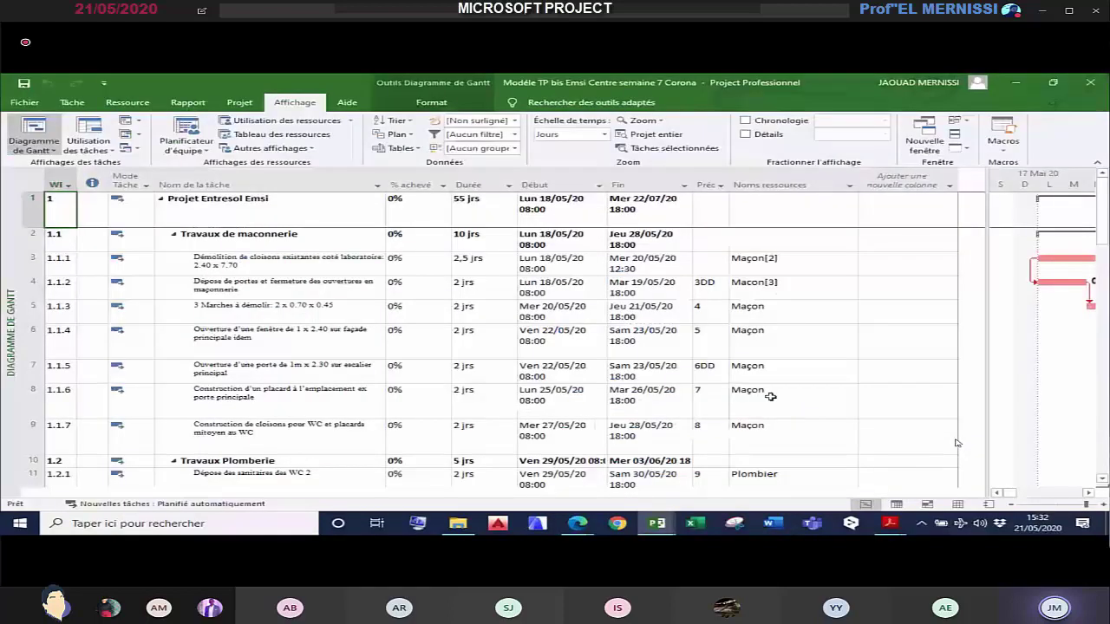
Step: Switch to File Explorer and reopen the original project "Modéle TP Emsi Centre semaine 7 Corona" from the TP semaine 7 Corona folder
click(782, 259)
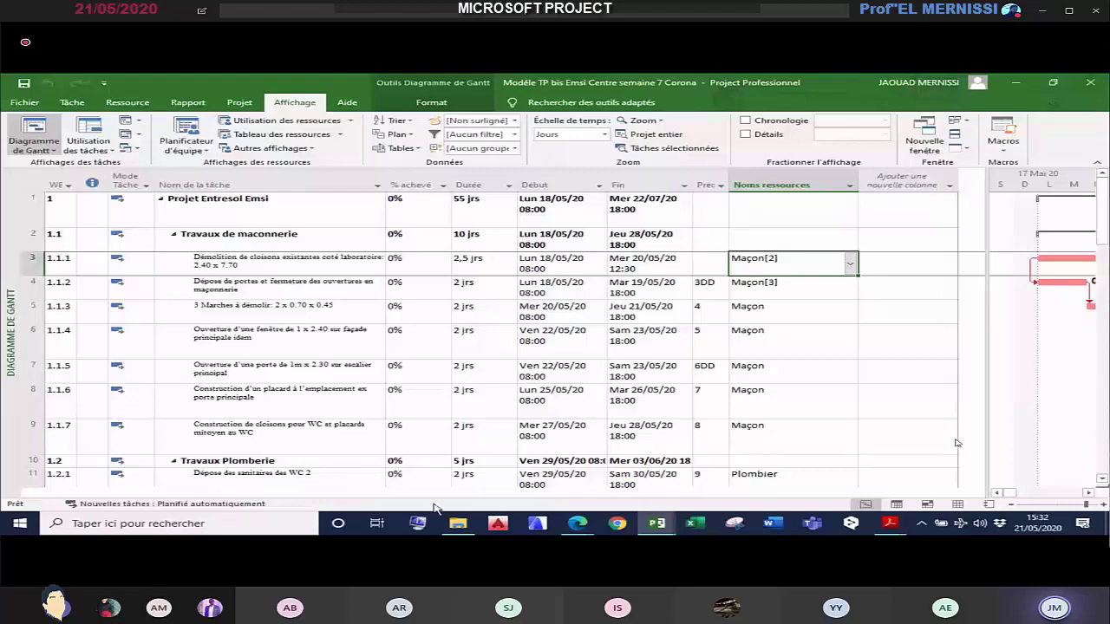
click(458, 523)
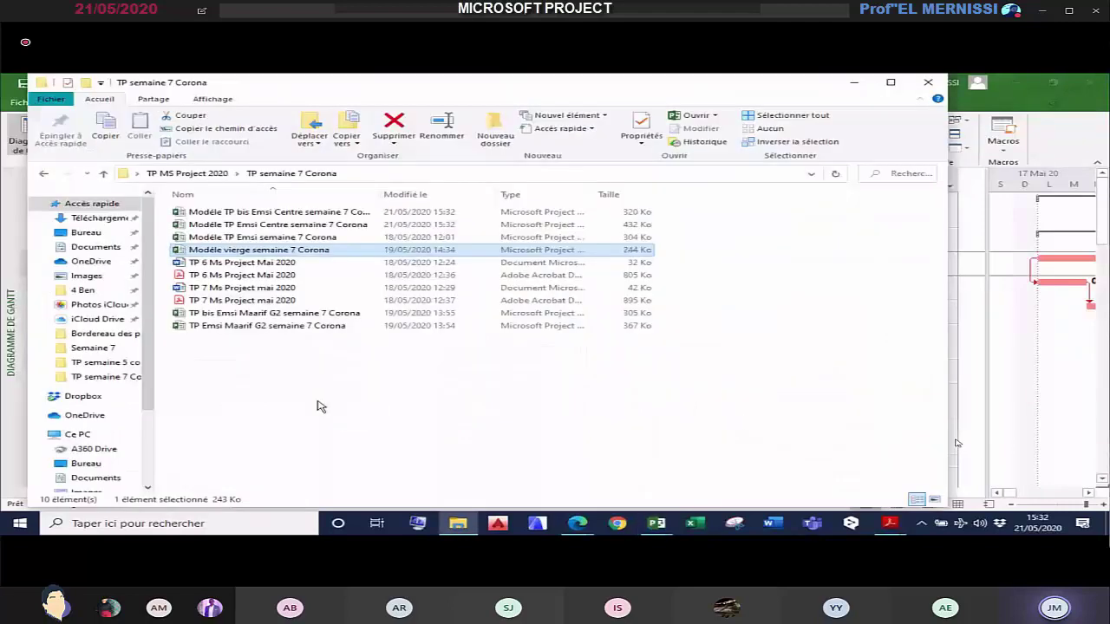
double_click(268, 225)
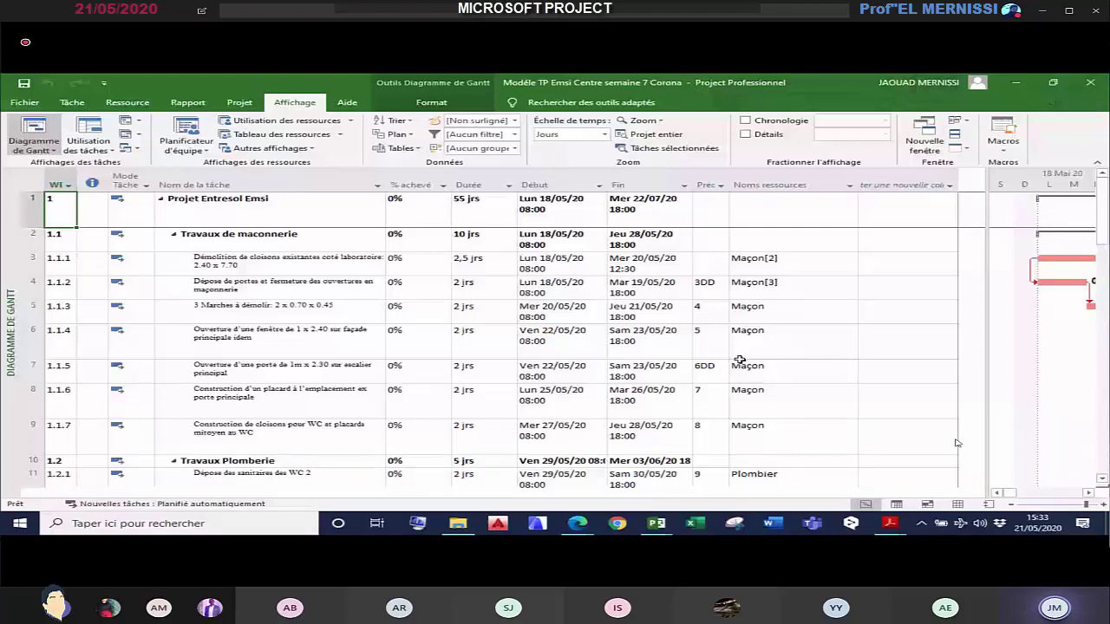
Step: Review the reopened project's task list and resource assignments, including the Maçon assignments of tasks 1.1.3 and 1.1.6
scroll(740, 360, down, 4)
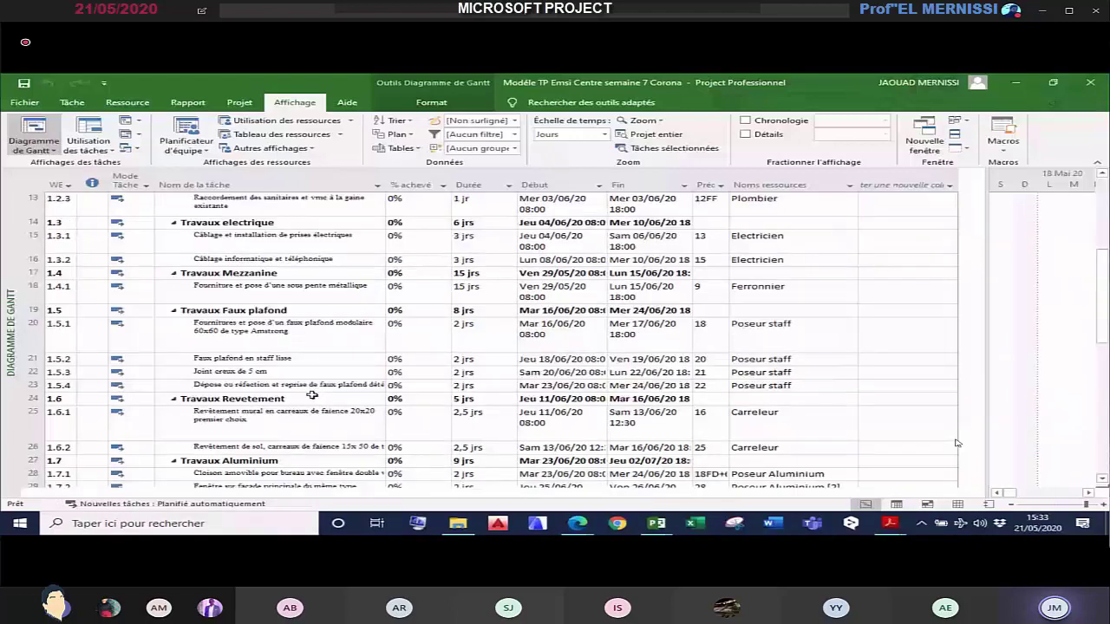
scroll(313, 395, up, 2)
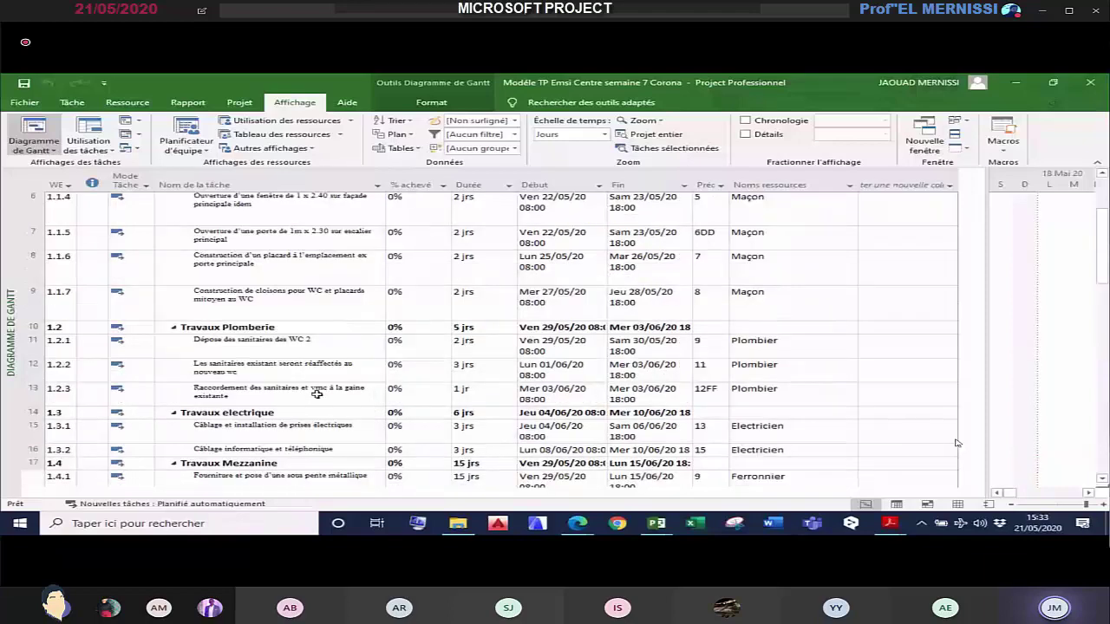
scroll(316, 395, up, 2)
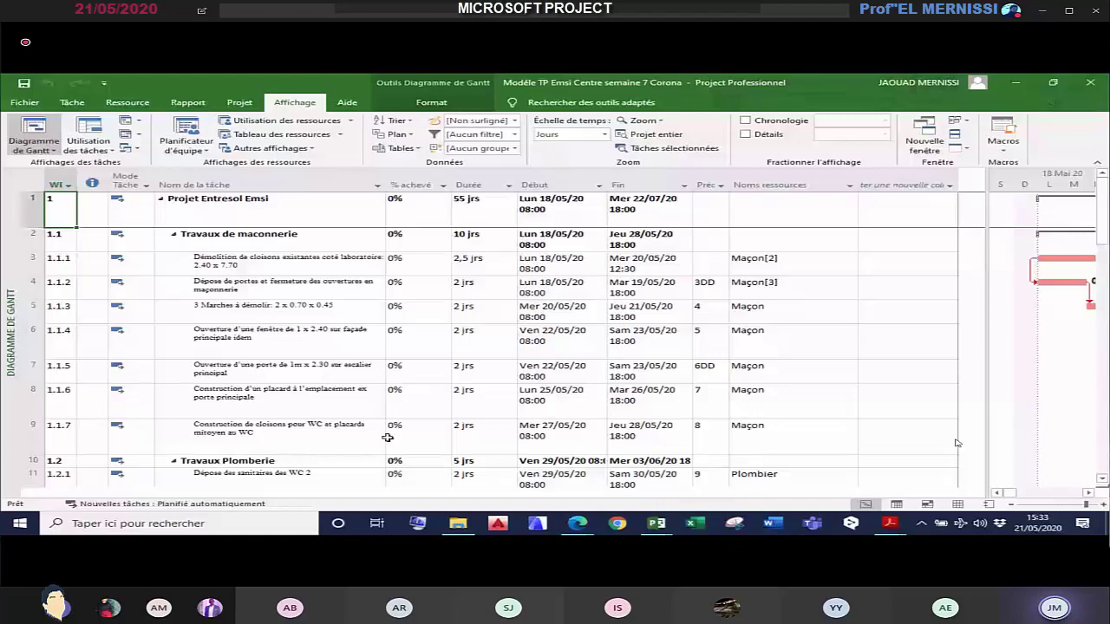
scroll(388, 437, down, 3)
scroll(364, 420, up, 3)
click(796, 314)
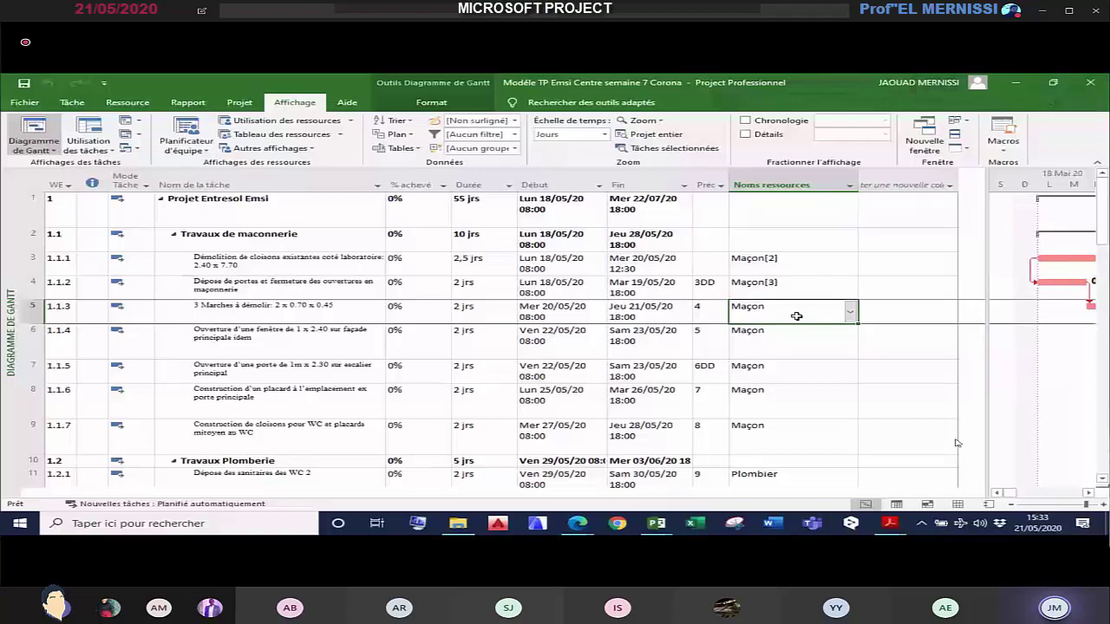
click(784, 407)
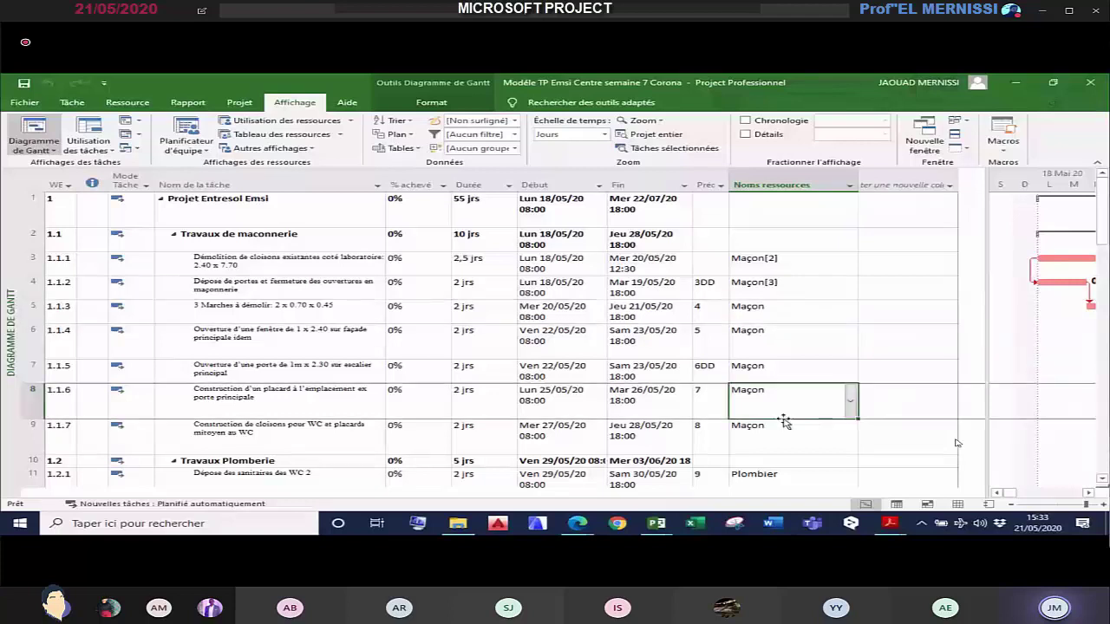
Step: Switch to the open project file "Modèle TP bis Emsi Centre semaine 7 Corona"
click(755, 347)
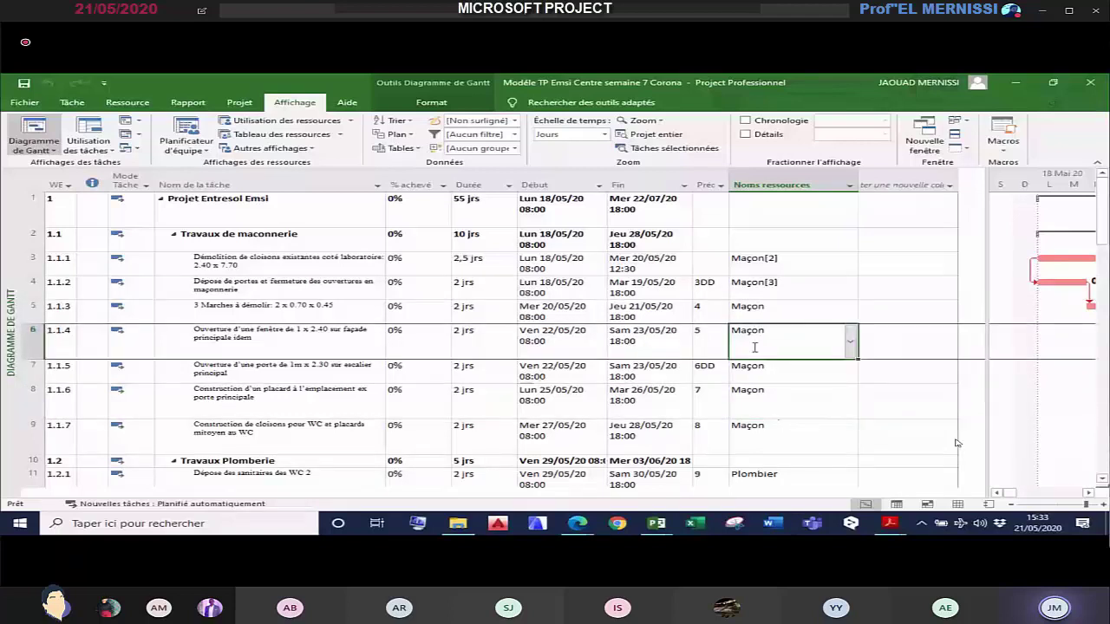
click(770, 264)
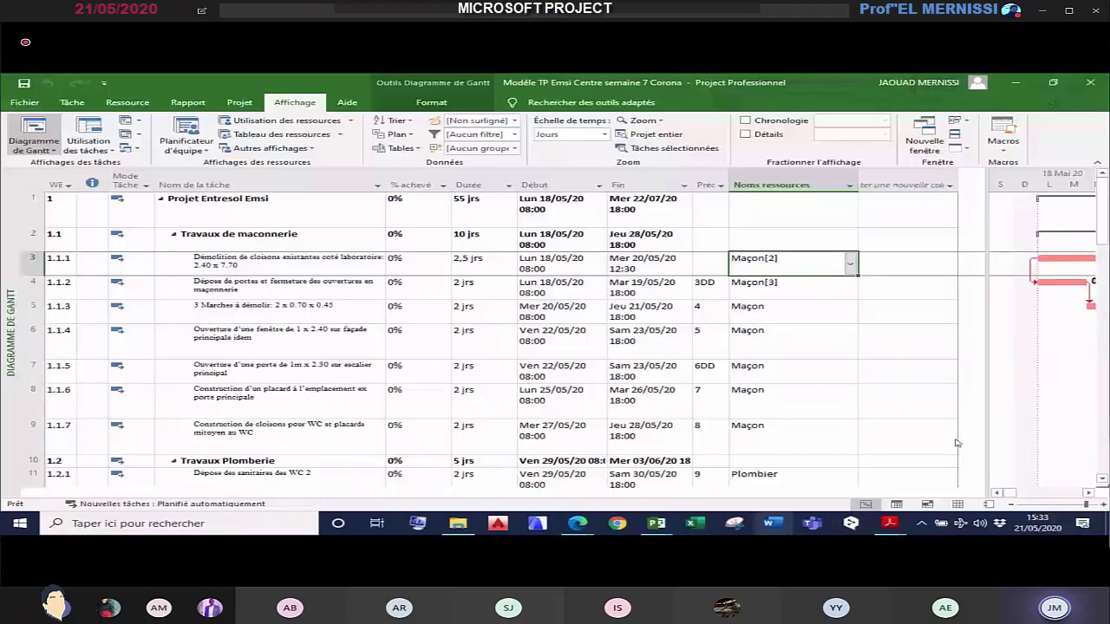
mouse_move(652, 525)
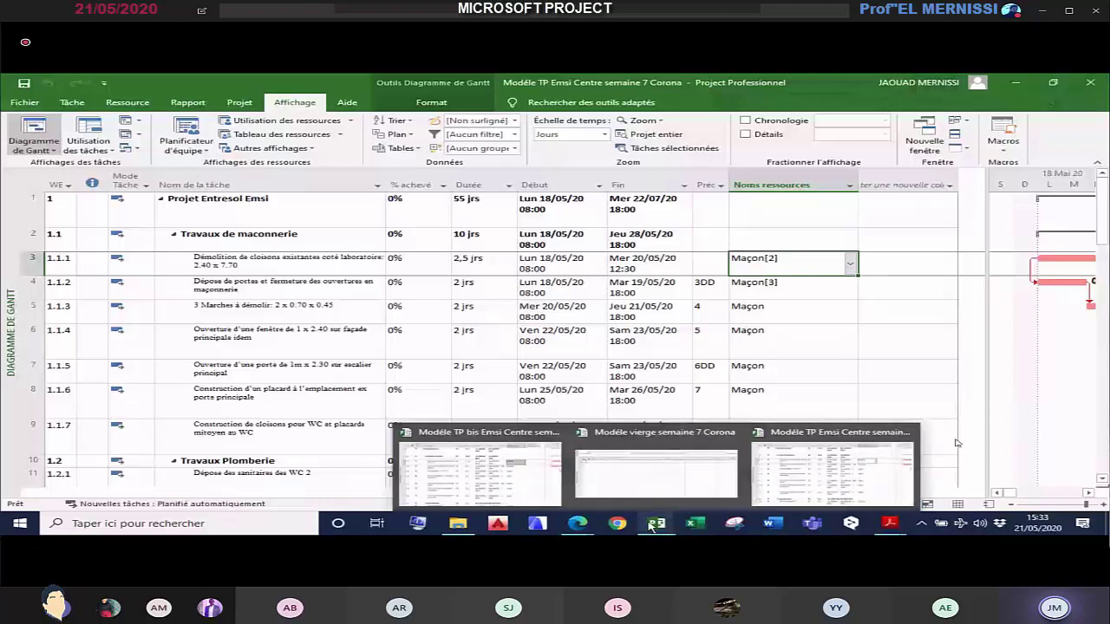
click(491, 505)
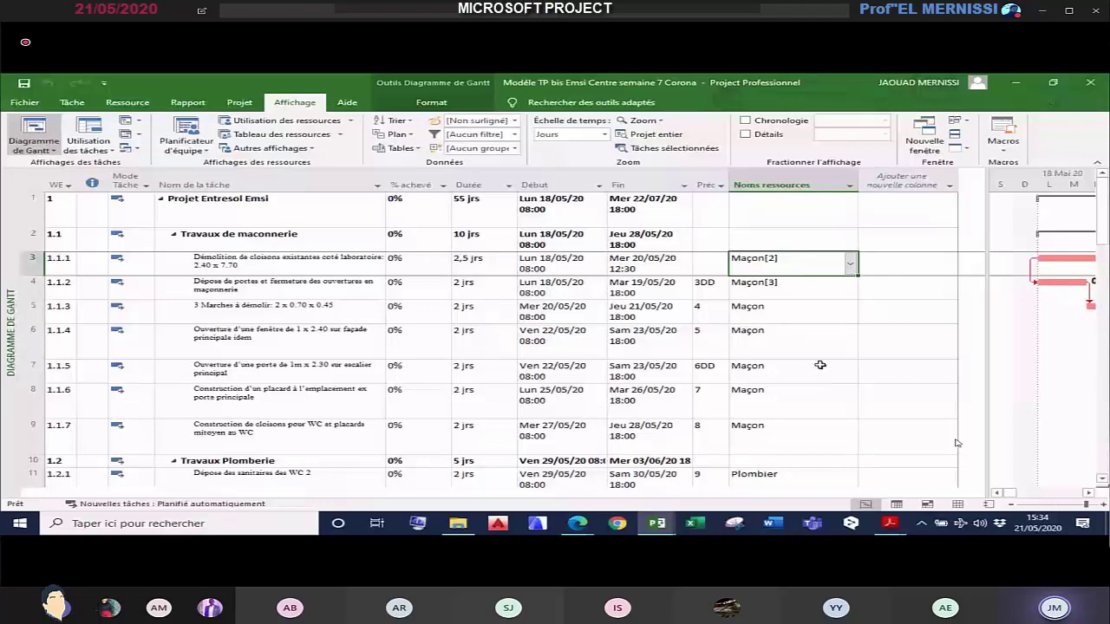
Step: Remove the Maçon resource from all the Travaux de maçonnerie tasks, 1.1.1 to 1.1.7, at once
drag(821, 434, 763, 272)
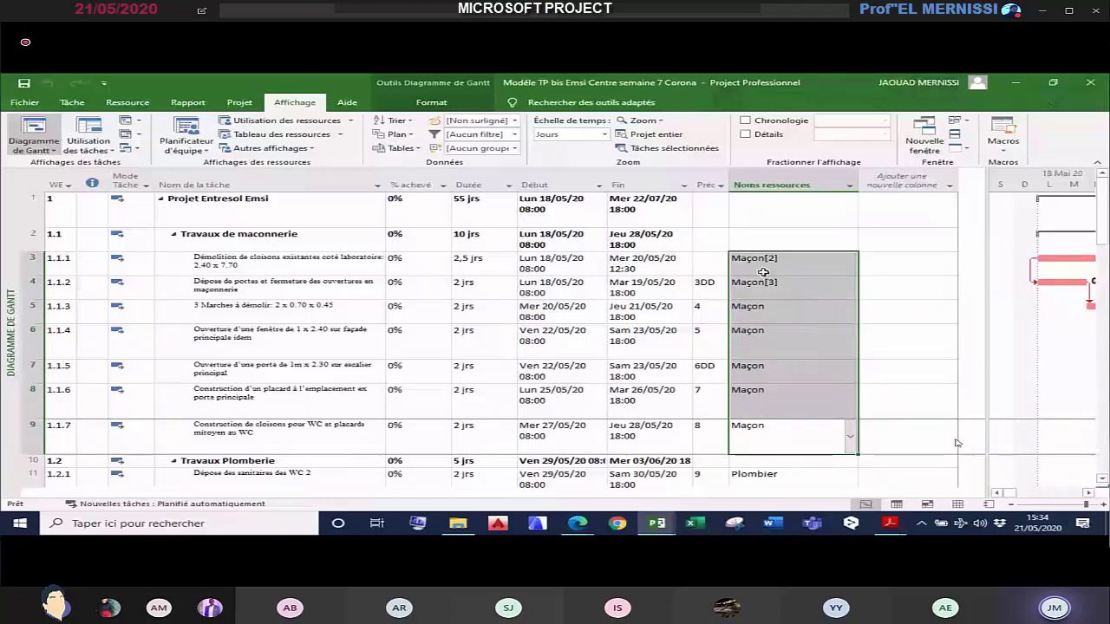
right_click(763, 272)
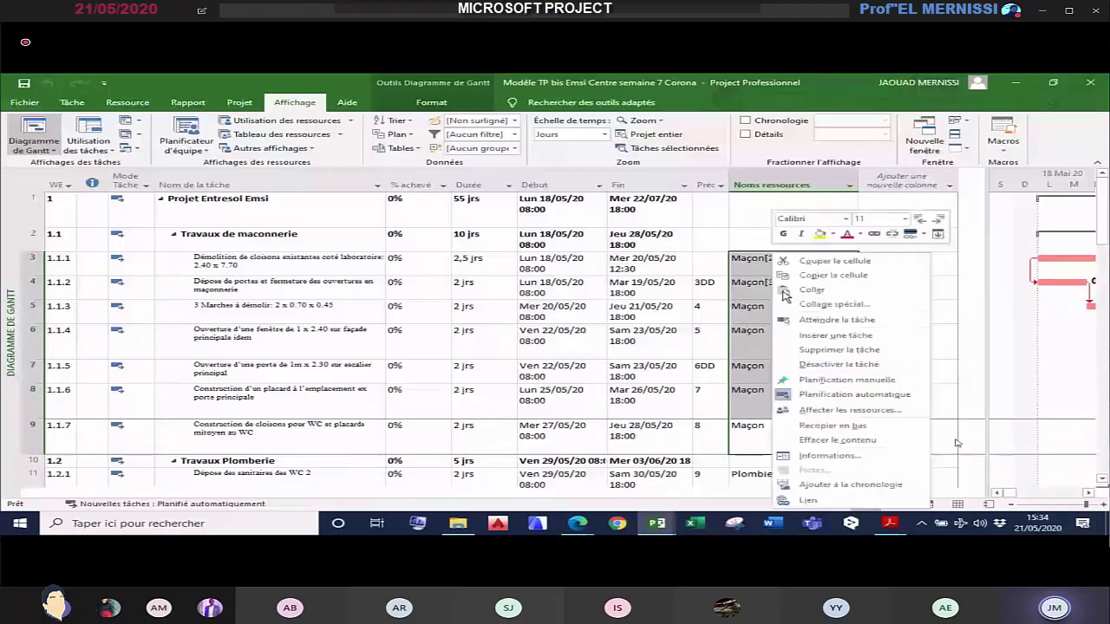
click(829, 412)
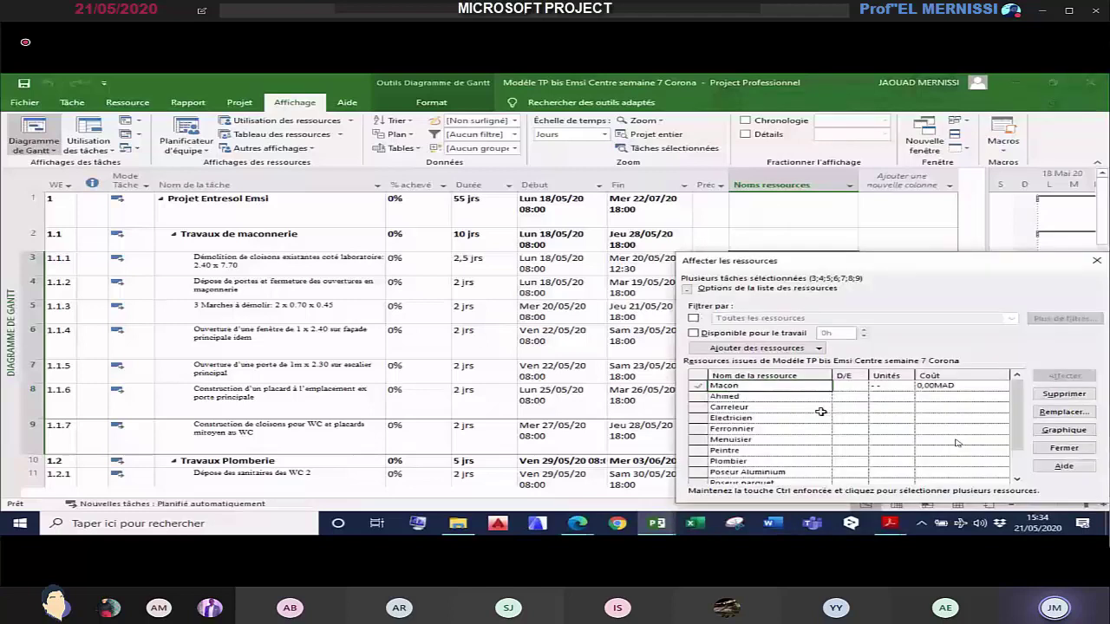
click(1047, 398)
click(1063, 449)
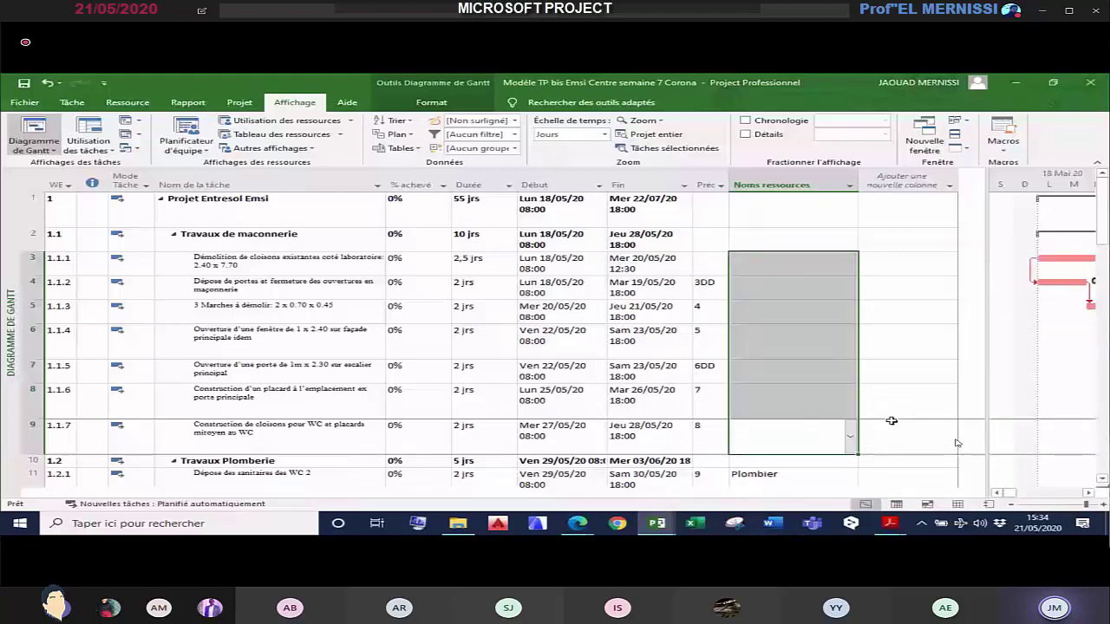
Step: Remove the Plombier resource from the three Travaux Plomberie tasks, 1.2.1 to 1.2.3
scroll(891, 420, down, 3)
drag(752, 212, 753, 260)
right_click(783, 249)
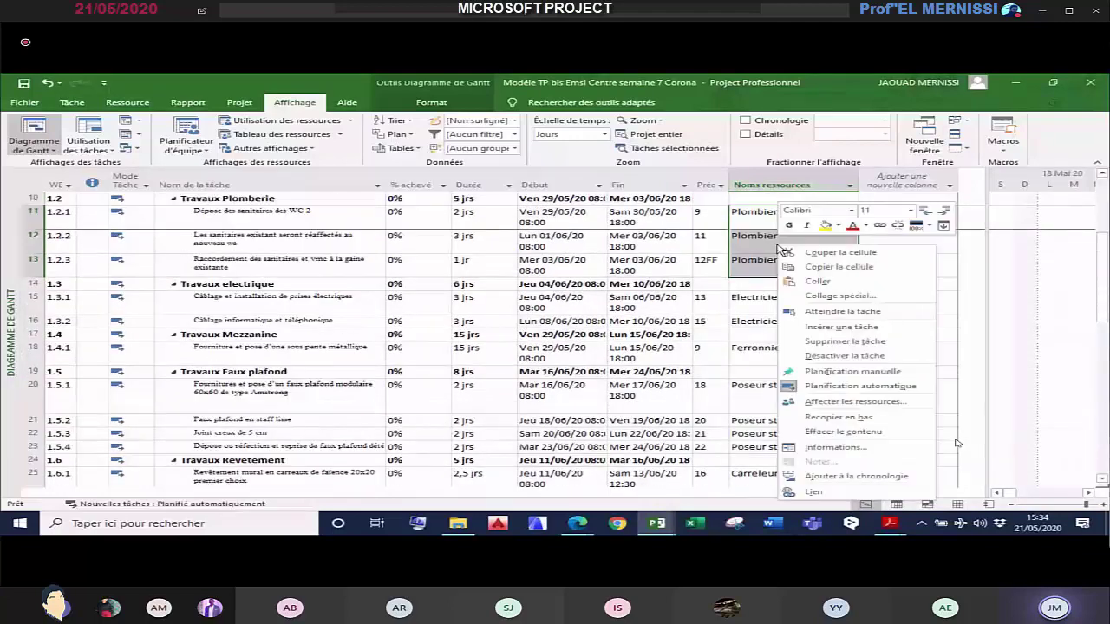
click(868, 404)
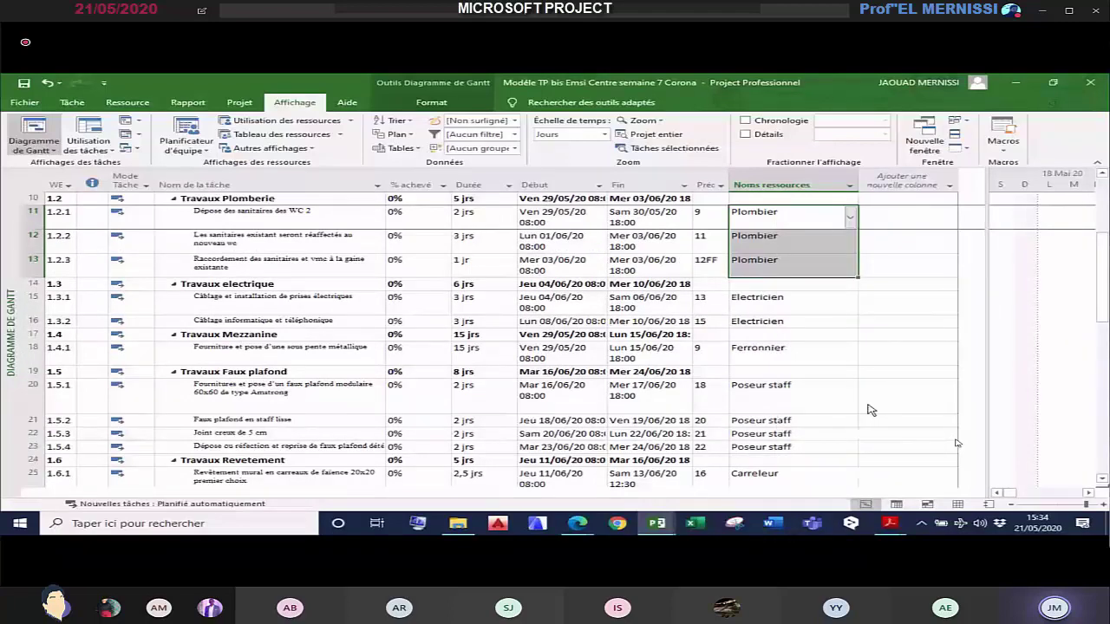
click(1064, 394)
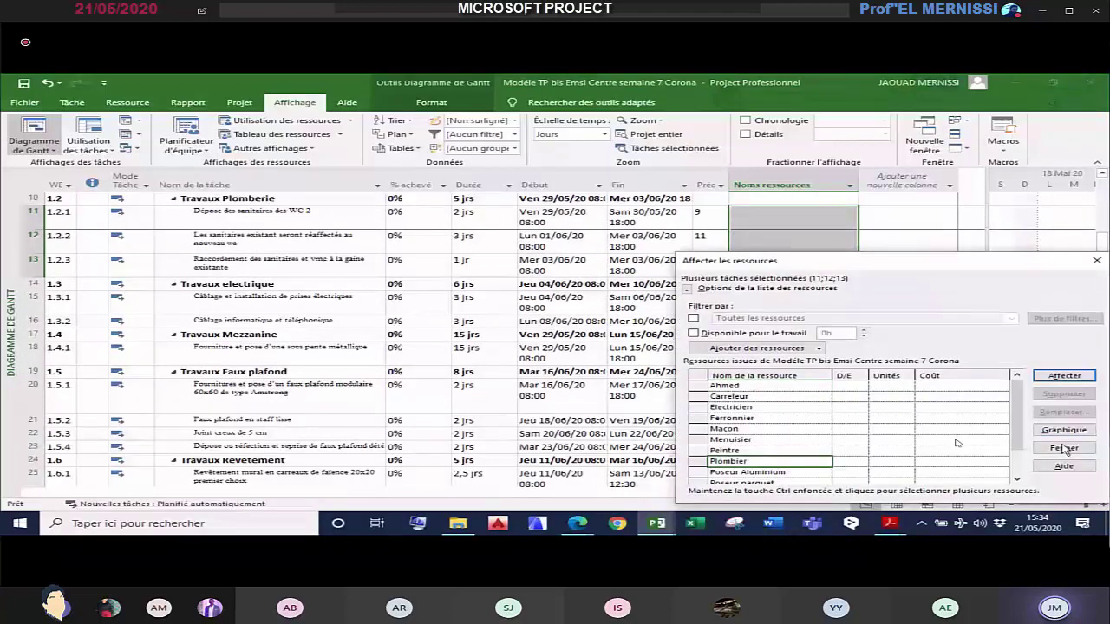
click(1064, 449)
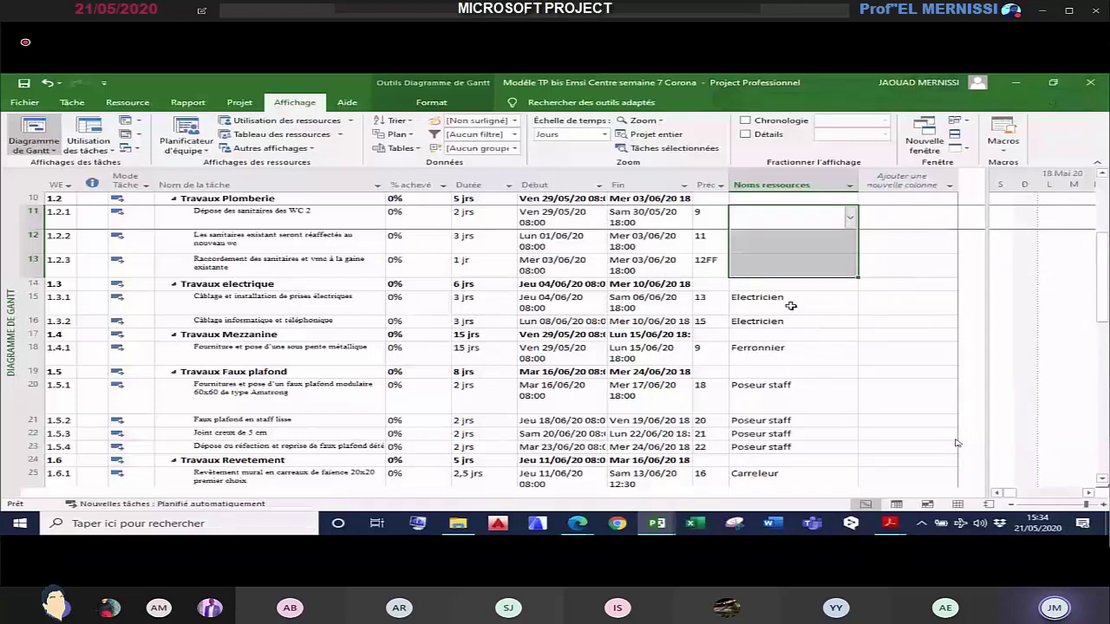
Step: Clear the Electricien resource from the two Travaux electrique tasks, 1.3.1 and 1.3.2
drag(790, 306, 791, 321)
right_click(805, 309)
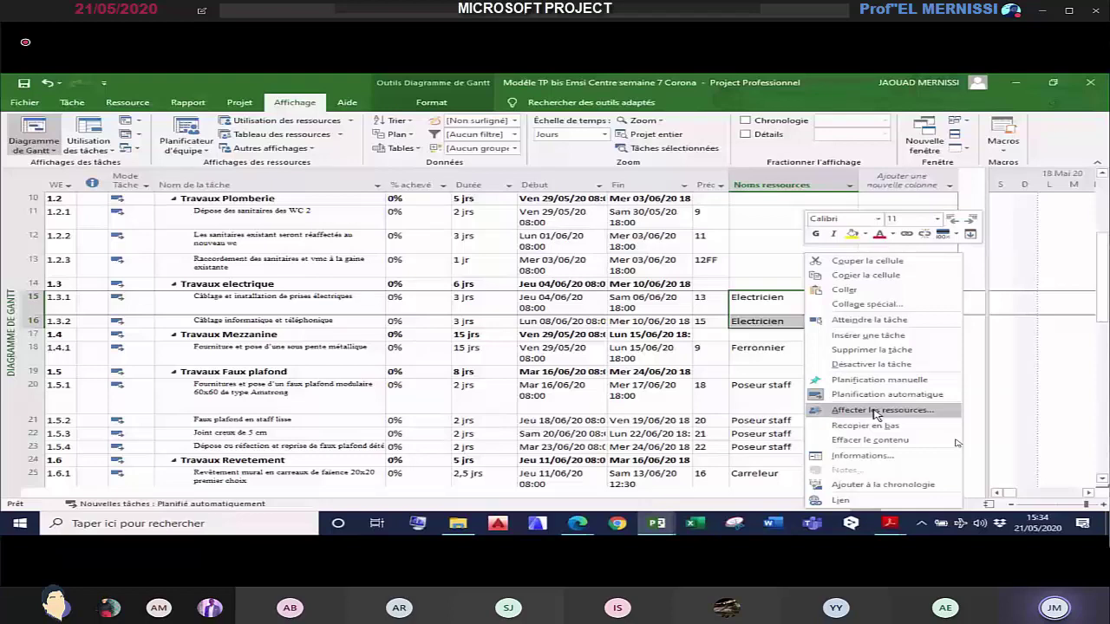
click(871, 440)
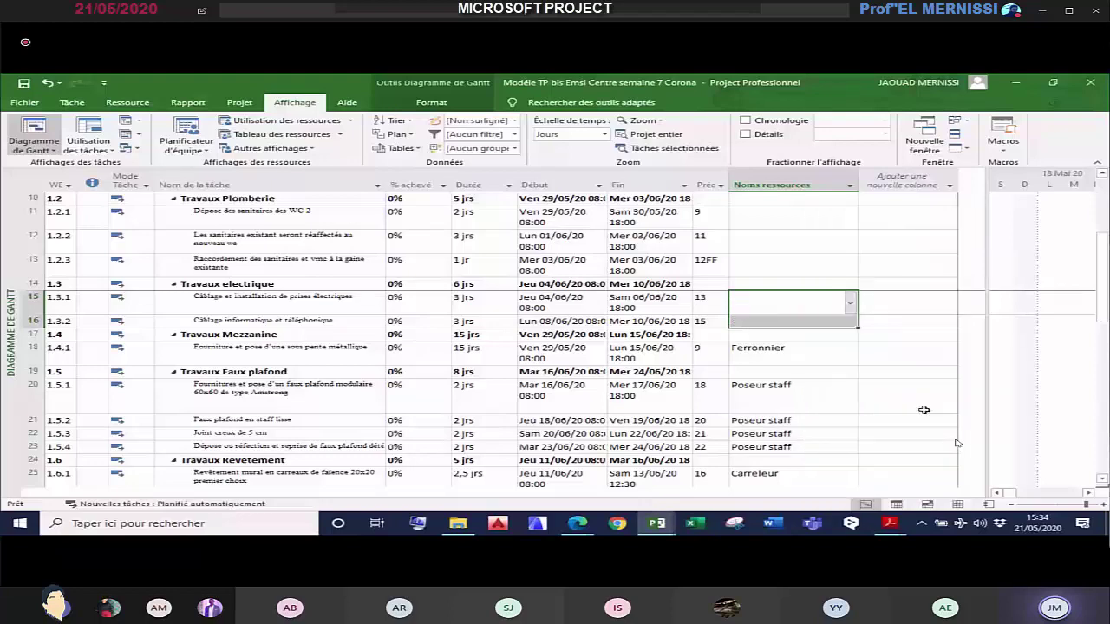
Step: Unassign the Ferronnier resource from task 1.4.1 under Travaux Mezzanine
scroll(924, 410, down, 1)
click(822, 294)
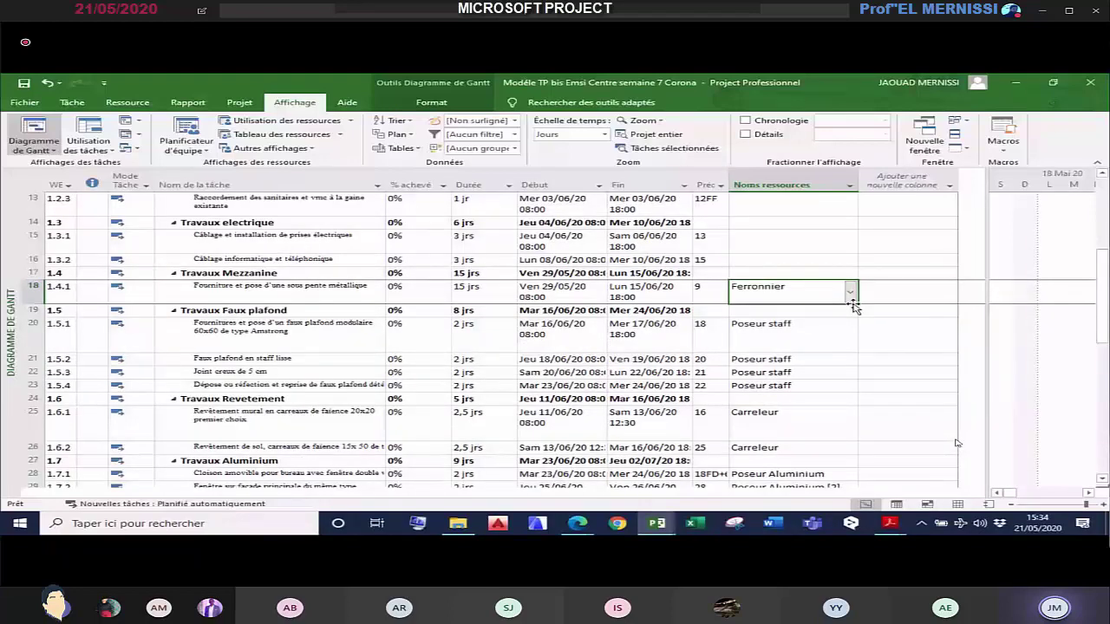
click(850, 293)
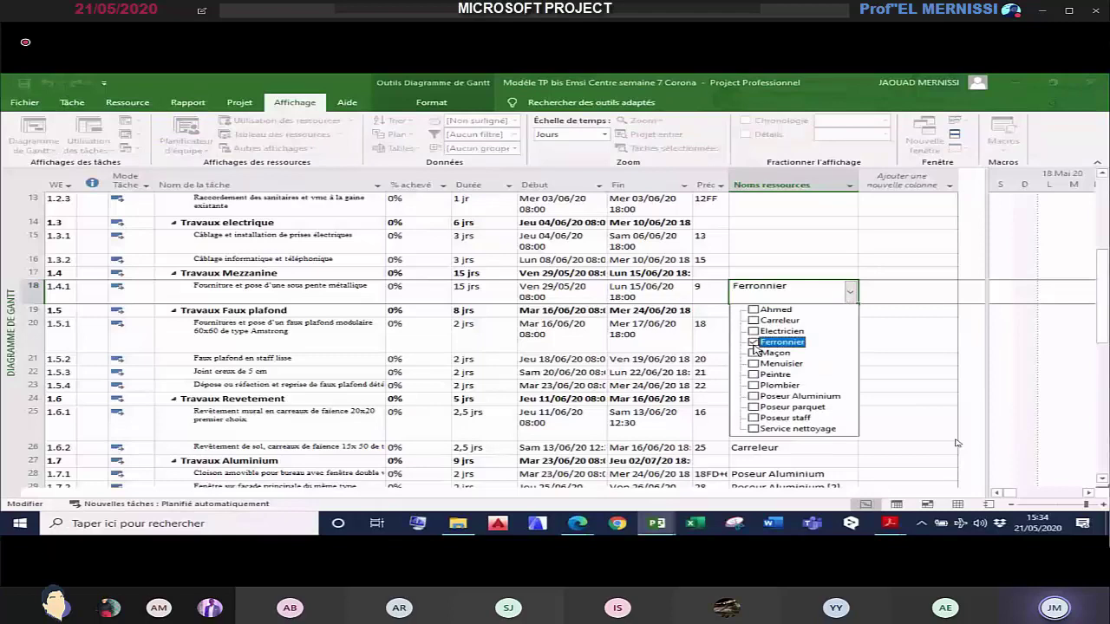
click(753, 342)
key(Return)
Step: Remove the Poseur staff resource from the four Travaux Faux plafond tasks, 1.5.1 to 1.5.4
drag(778, 330, 767, 385)
right_click(767, 385)
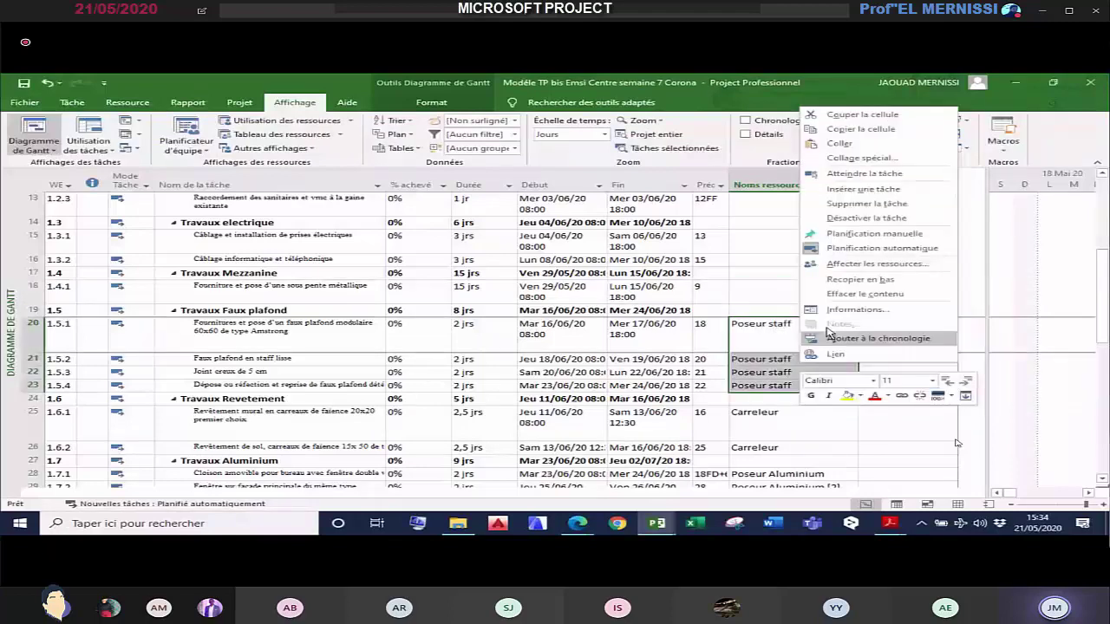
click(874, 263)
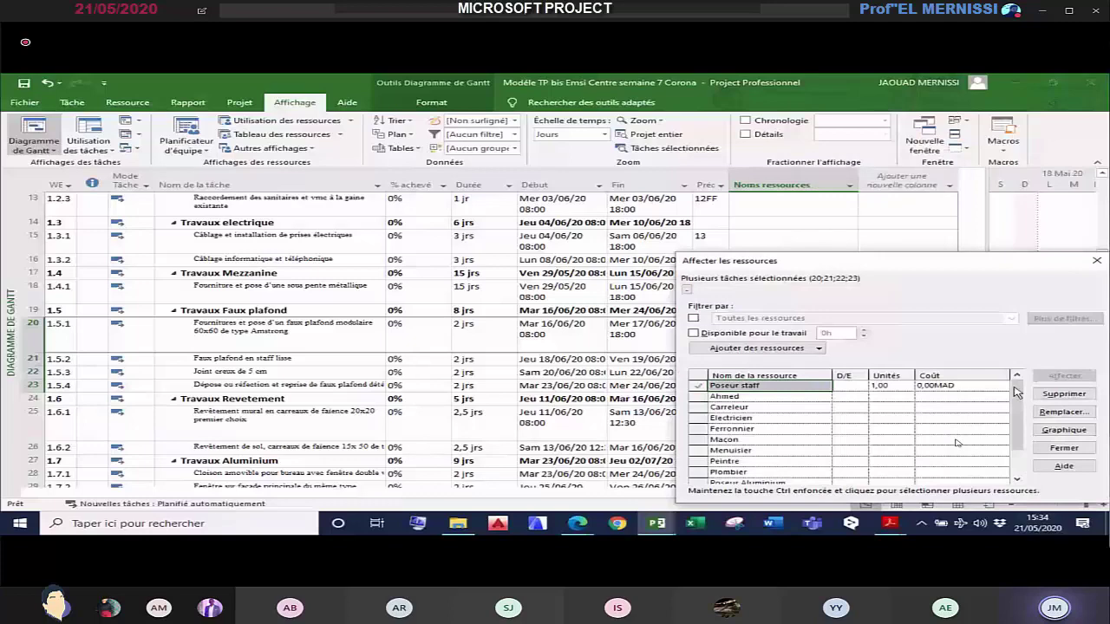
click(1064, 393)
click(1064, 447)
scroll(798, 301, down, 2)
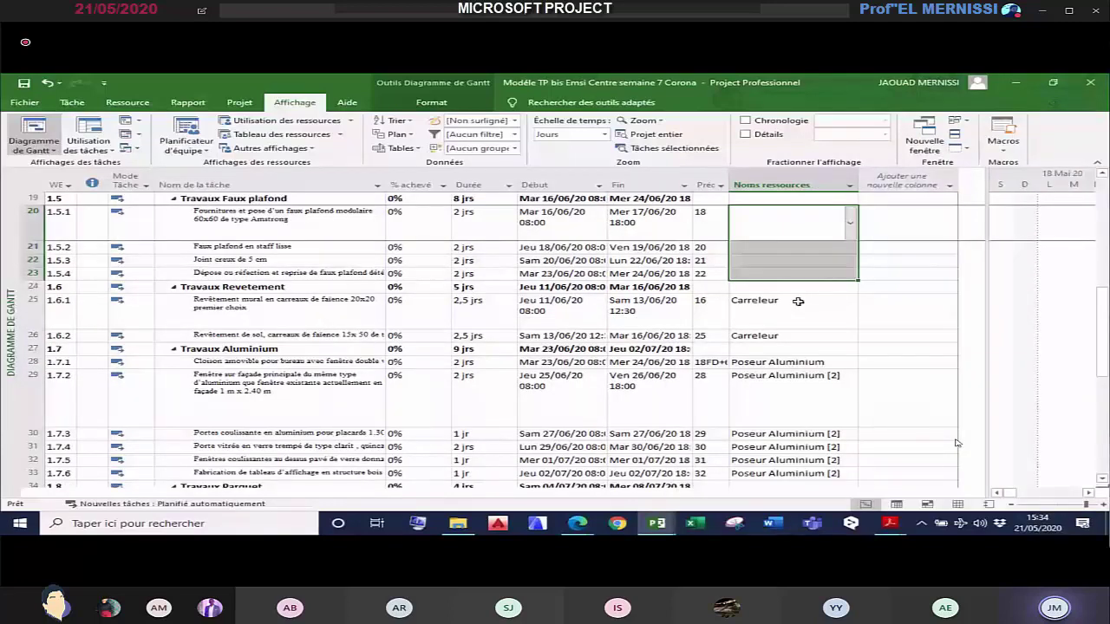
drag(799, 302, 806, 335)
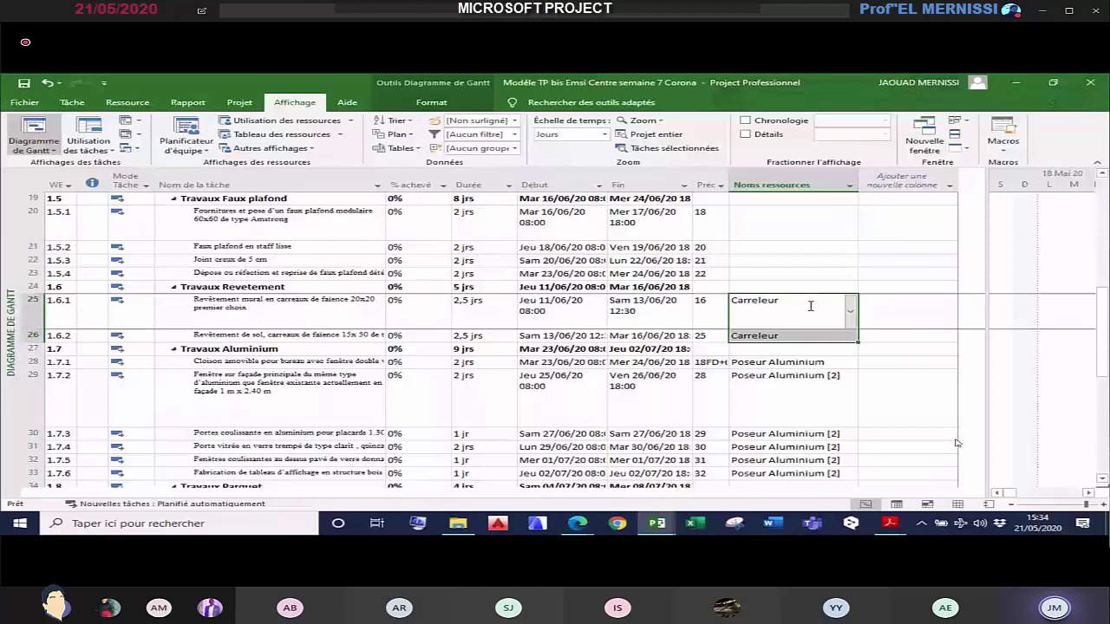
right_click(811, 305)
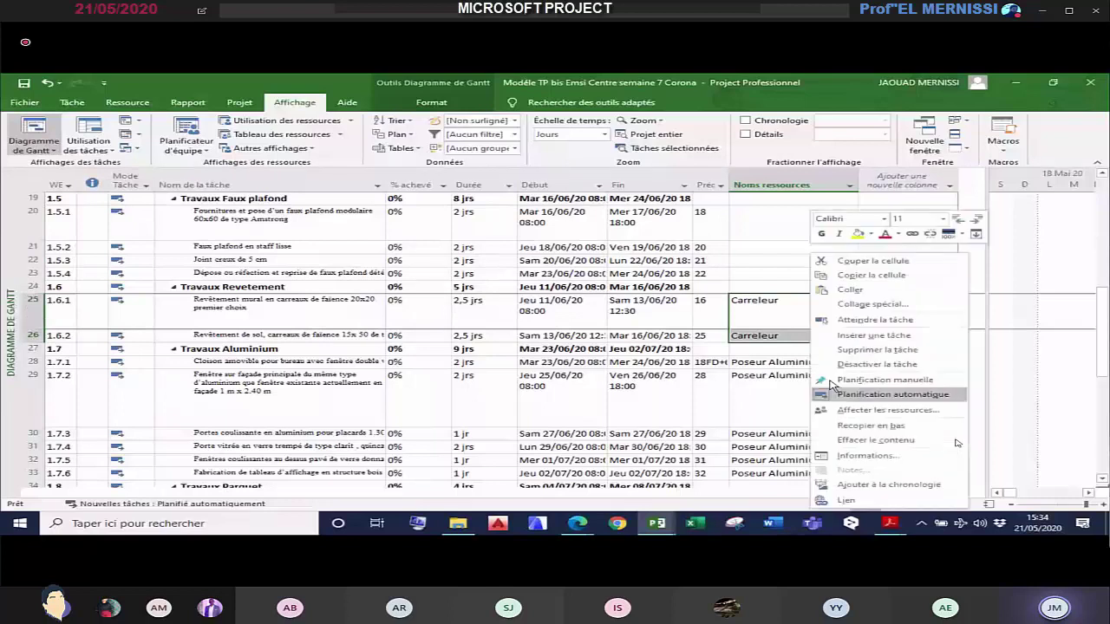
click(756, 248)
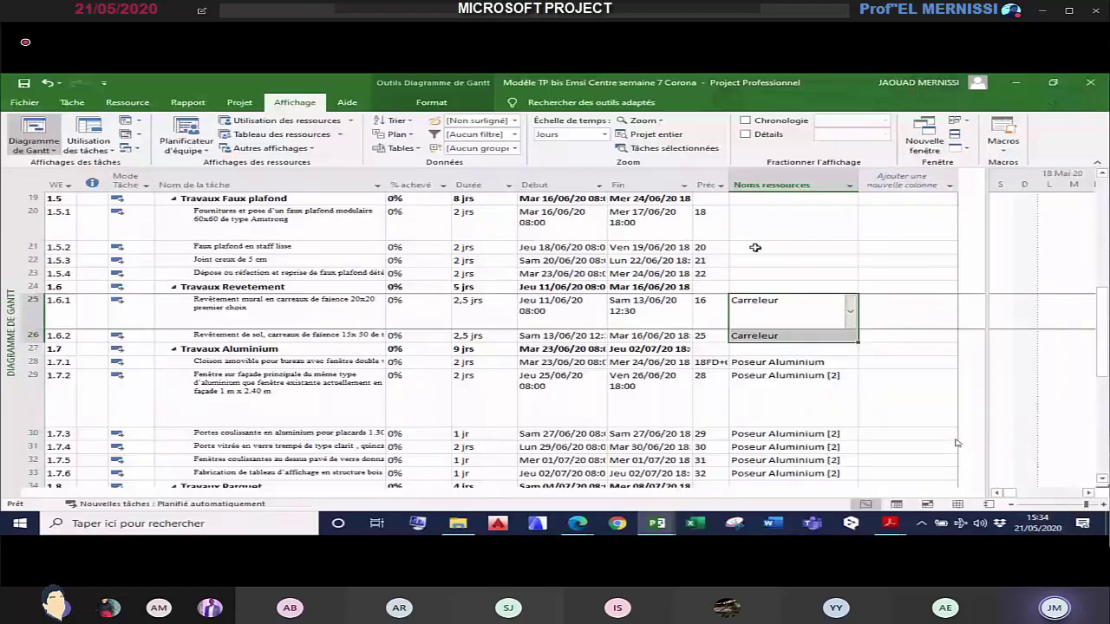
right_click(790, 314)
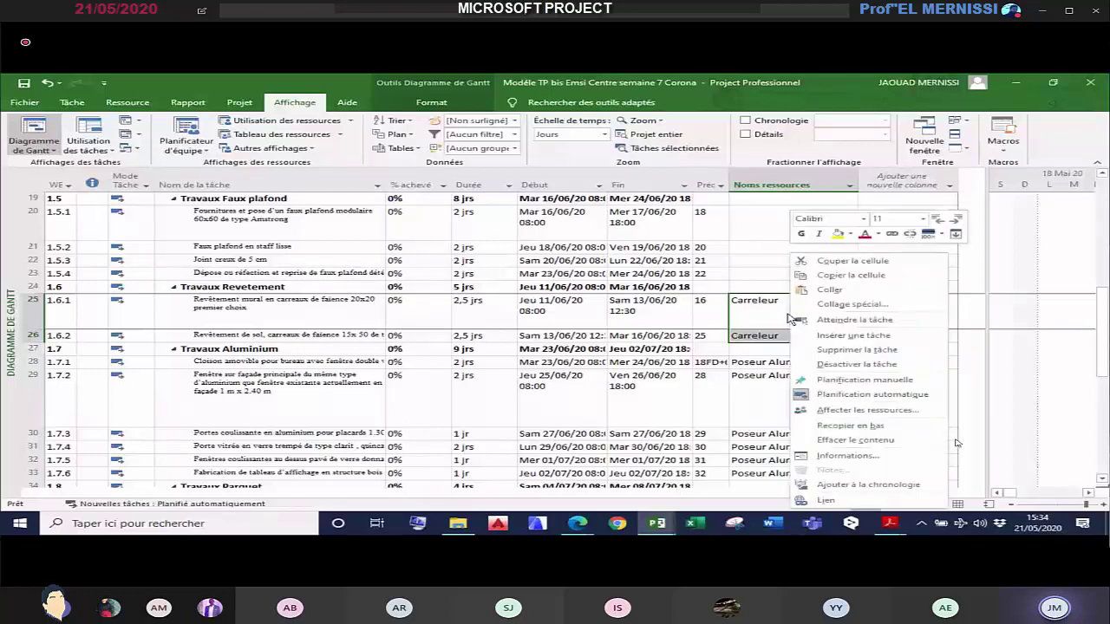
key(Escape)
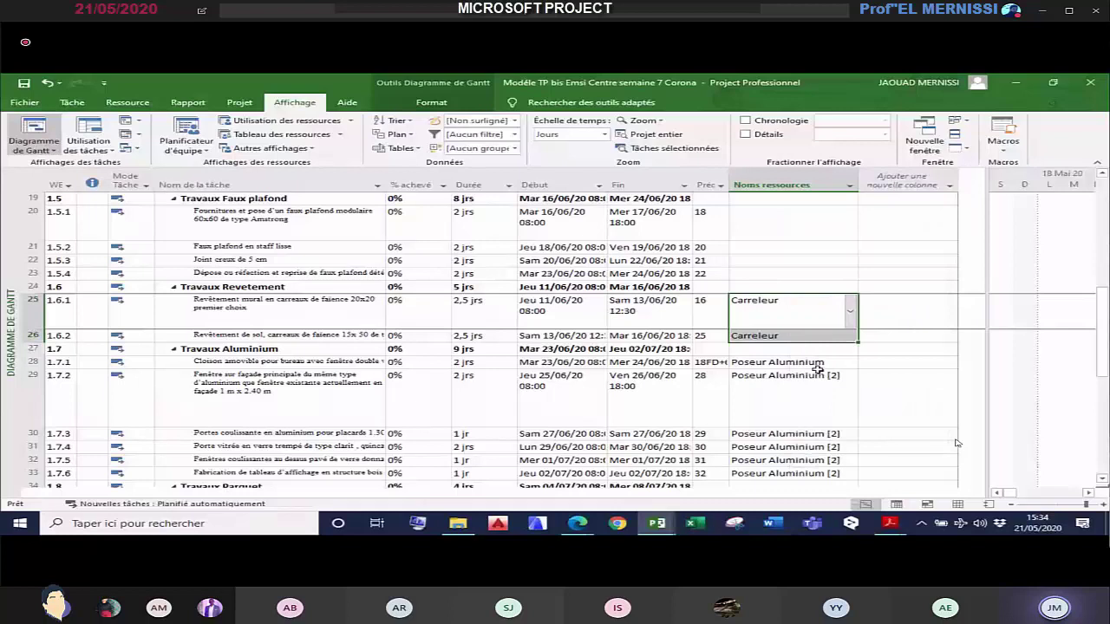
click(818, 373)
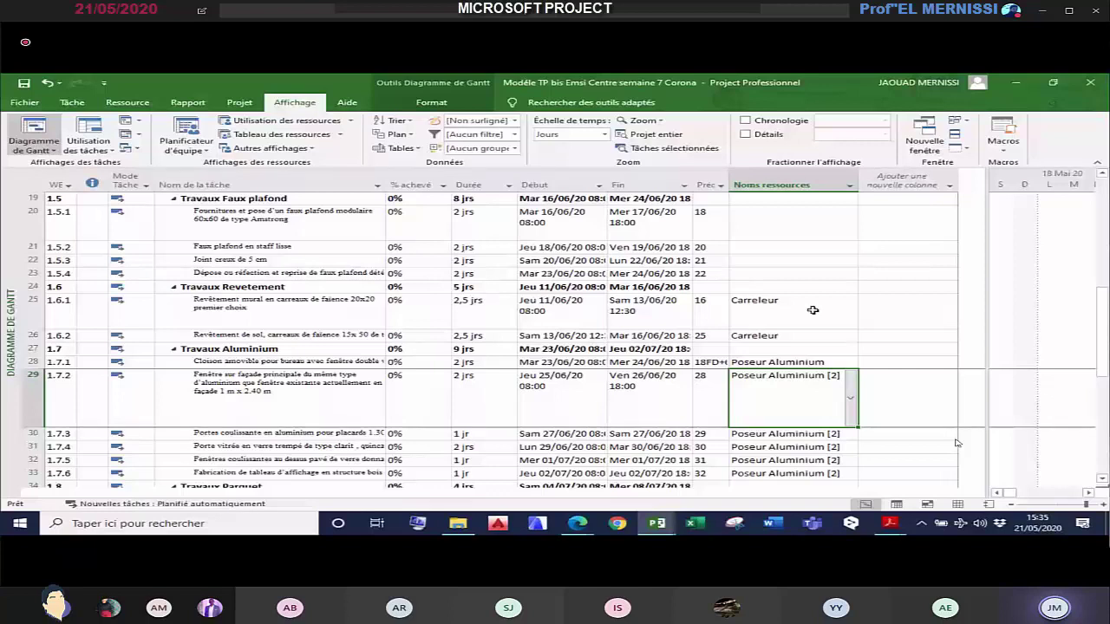
Step: Remove the Carreleur resource from the two Travaux Revetement tasks, 1.6.1 and 1.6.2
click(815, 309)
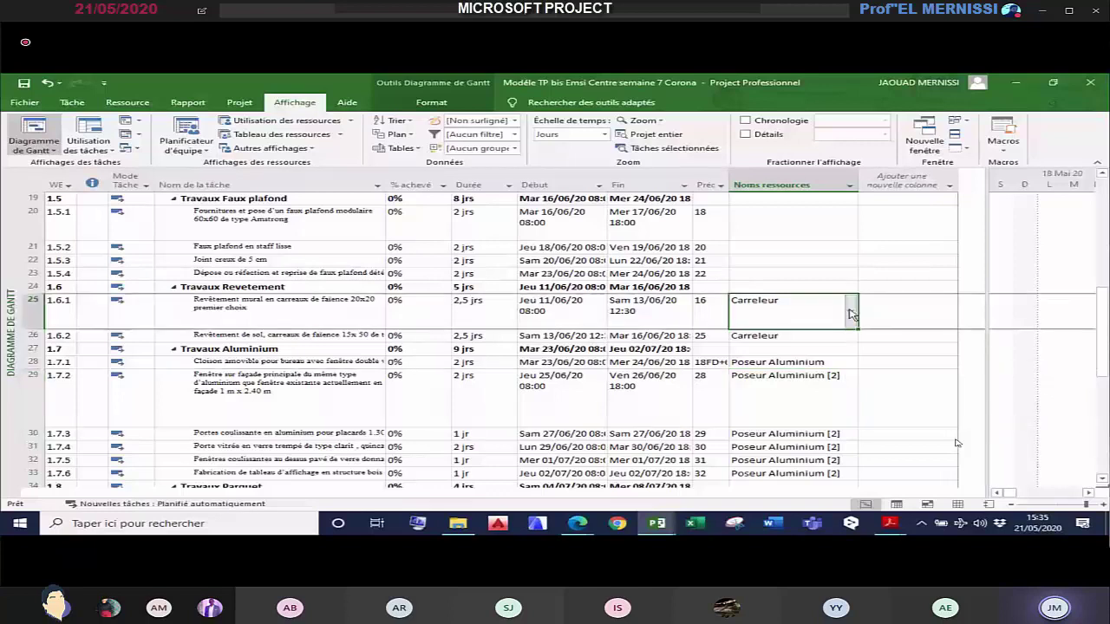
click(852, 314)
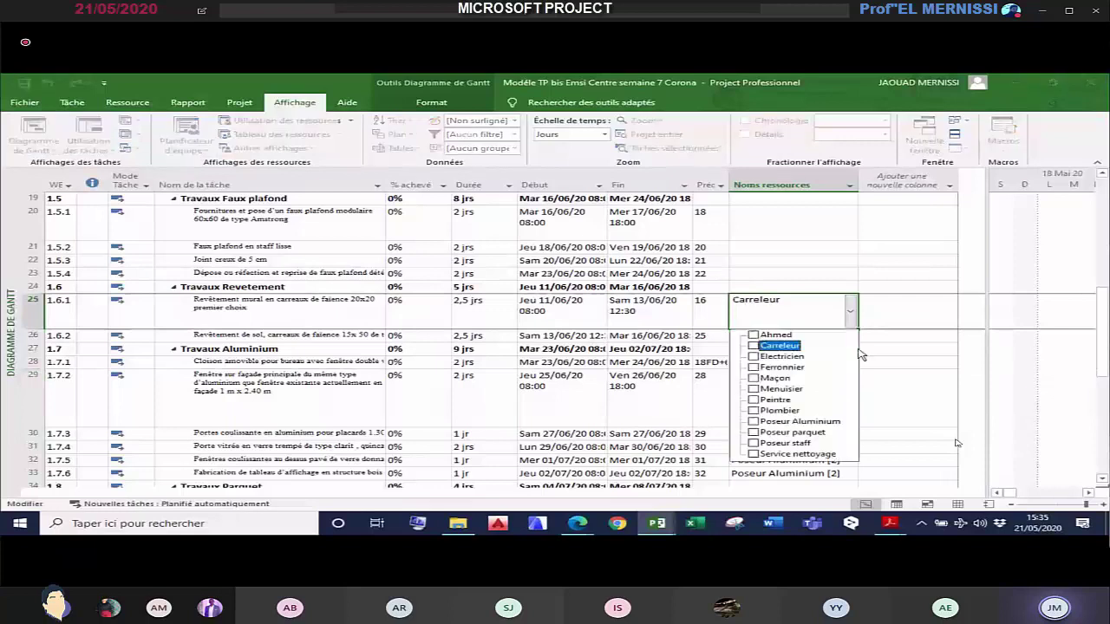
click(852, 340)
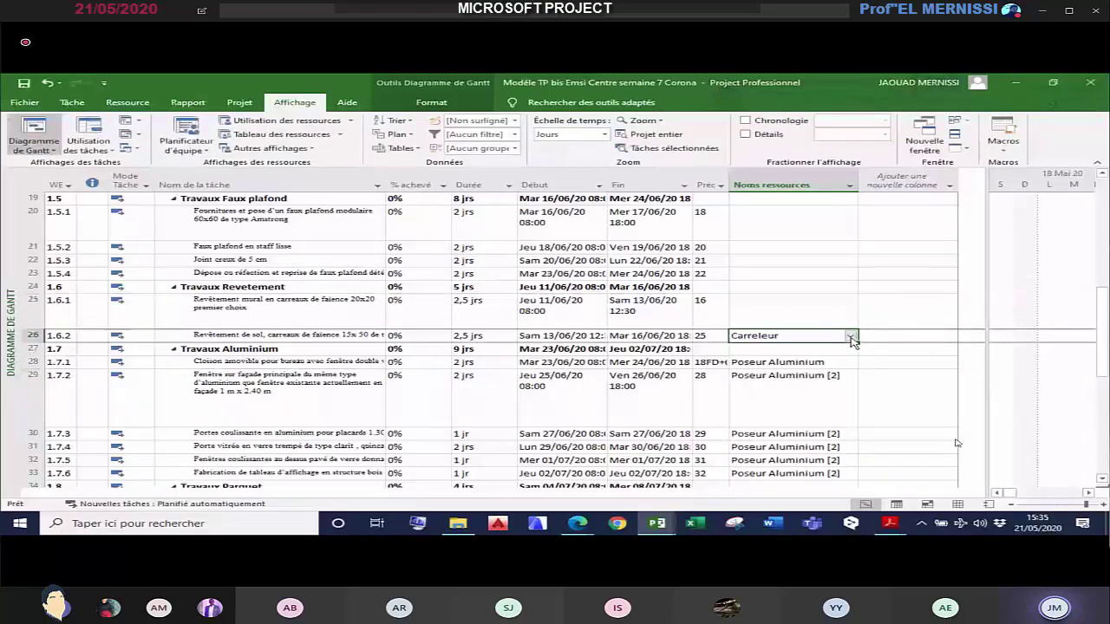
key(BackSpace)
Step: Remove the Poseur Aluminium resource from tasks 1.7.1 and 1.7.2 under Travaux Aluminium
drag(794, 361, 796, 384)
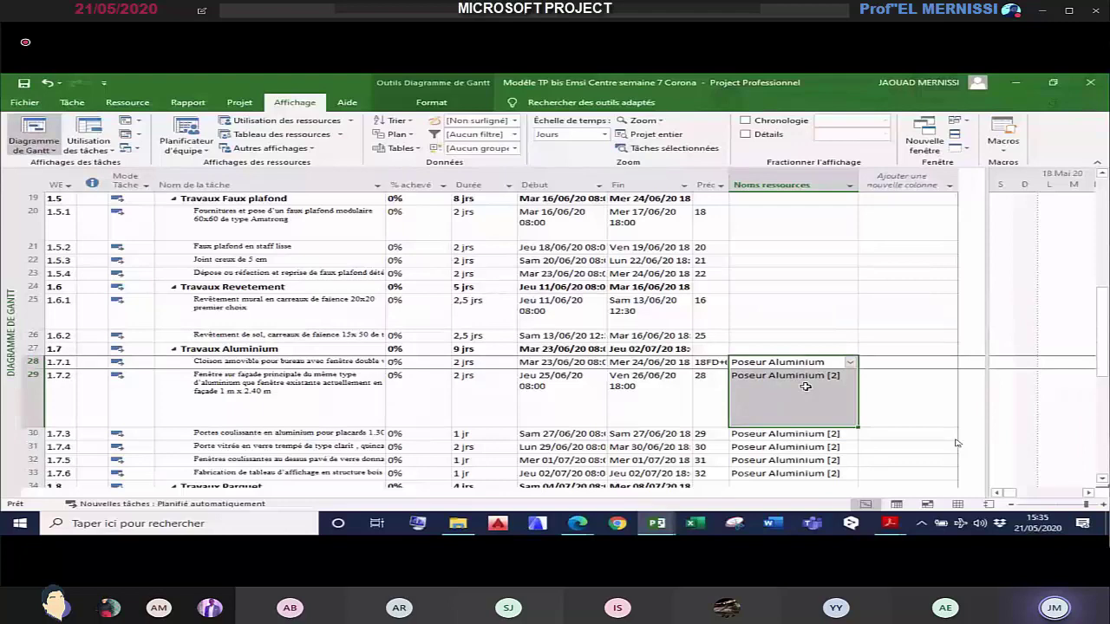
right_click(806, 386)
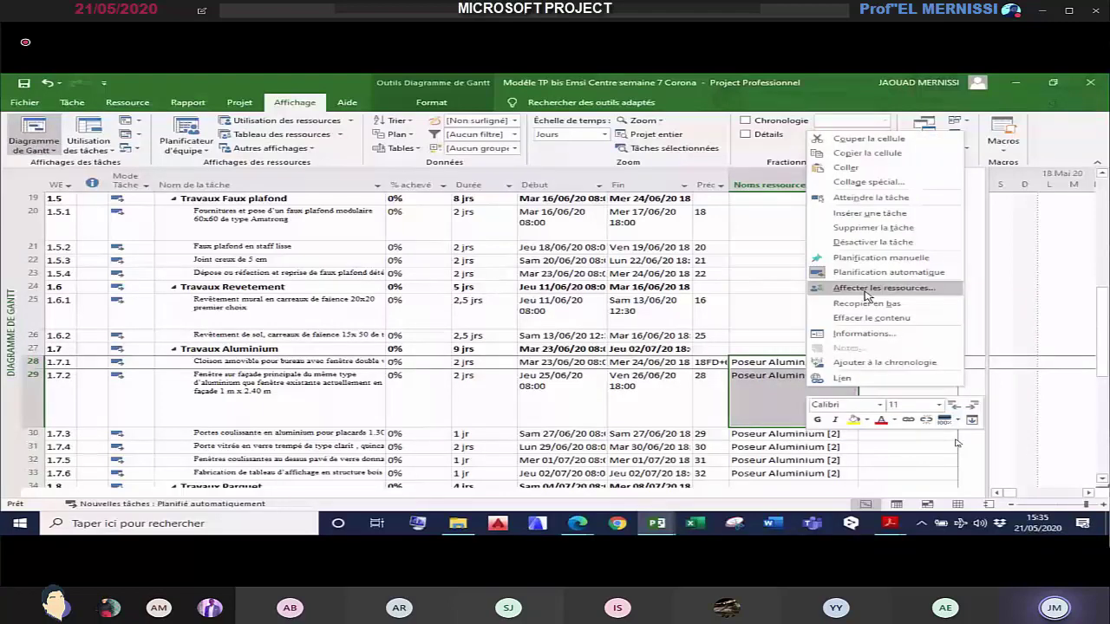
click(866, 288)
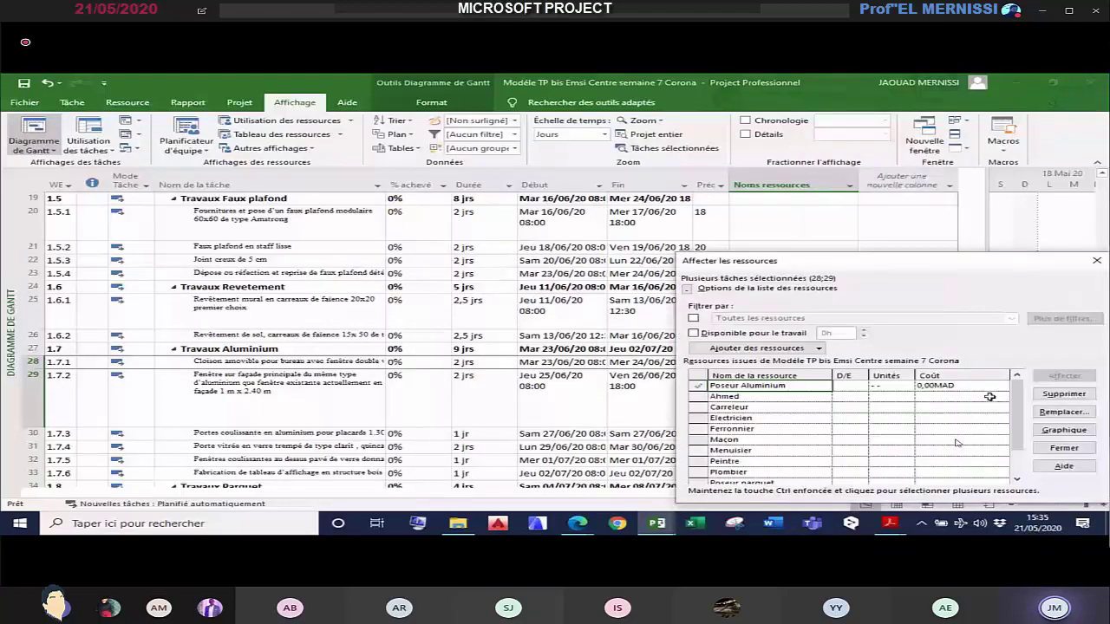
click(1063, 394)
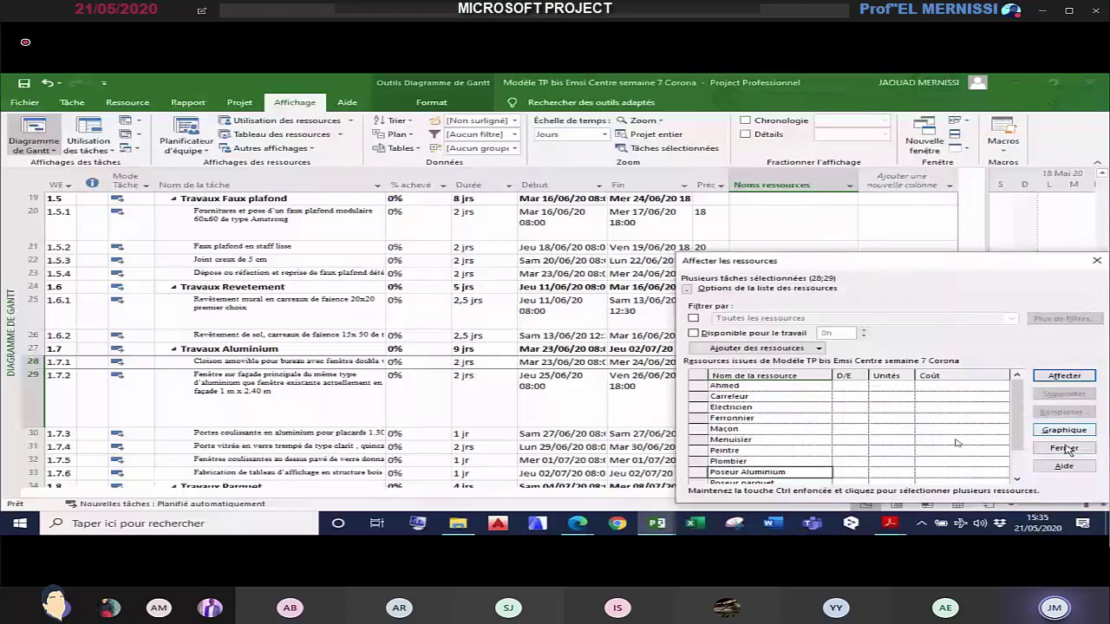
click(1065, 448)
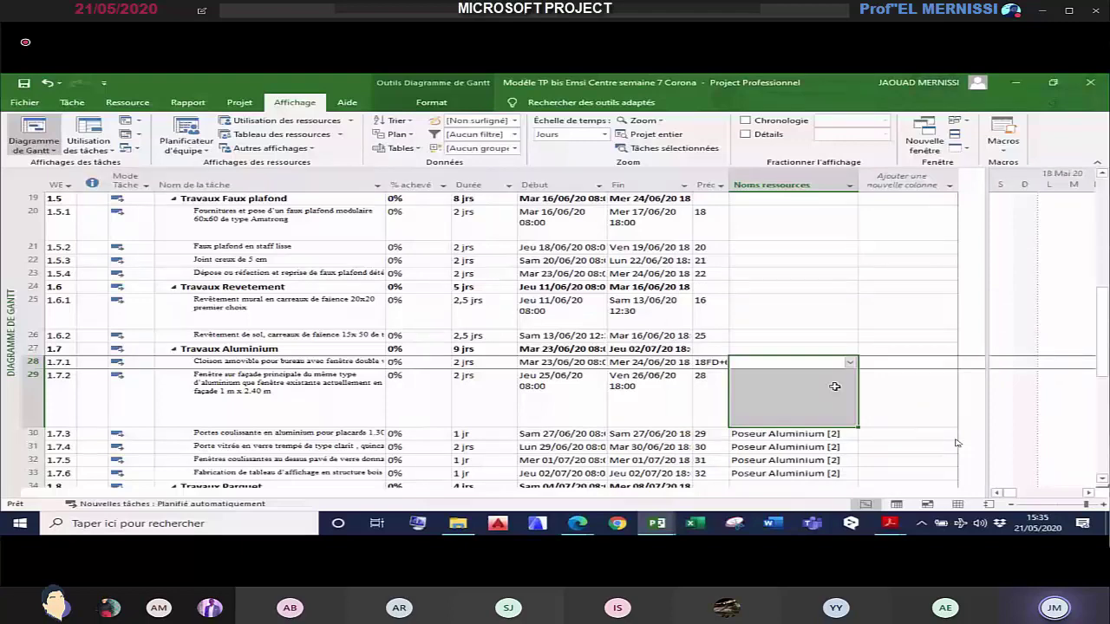
Step: Remove the Poseur Aluminium resource from tasks 1.7.3 to 1.7.6 under Travaux Aluminium
scroll(834, 386, down, 1)
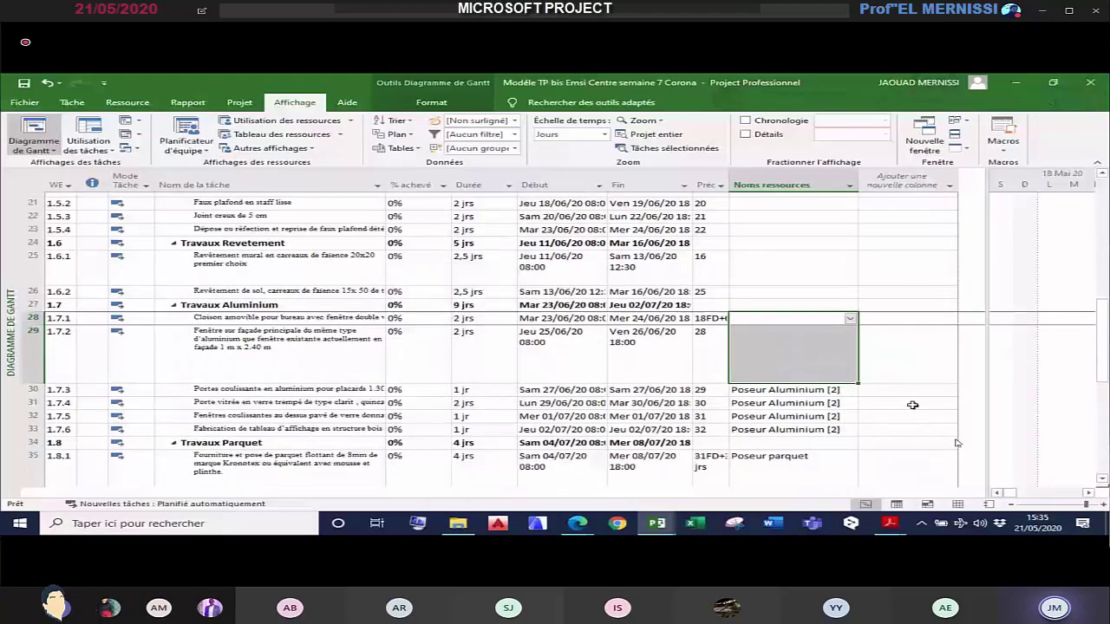
scroll(912, 405, down, 2)
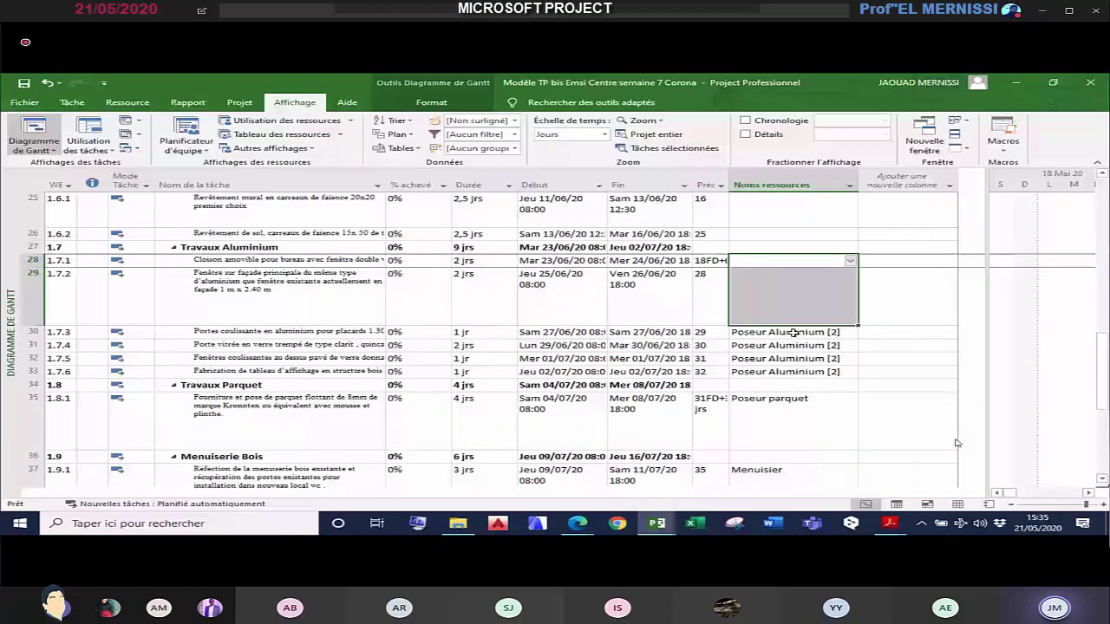
drag(794, 332, 795, 371)
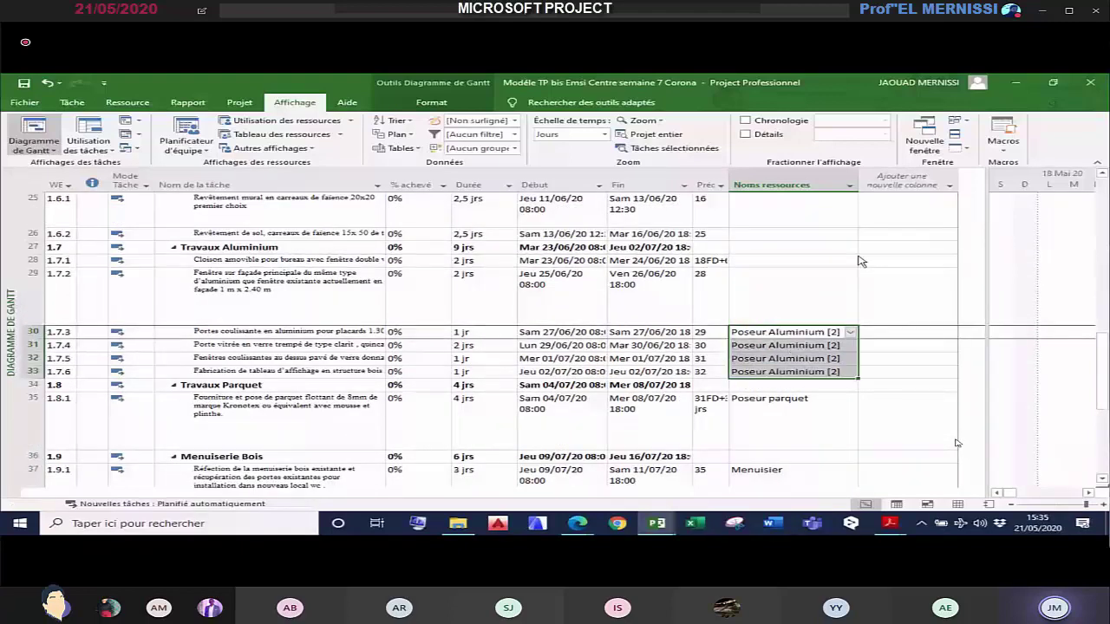
key(alt+F10)
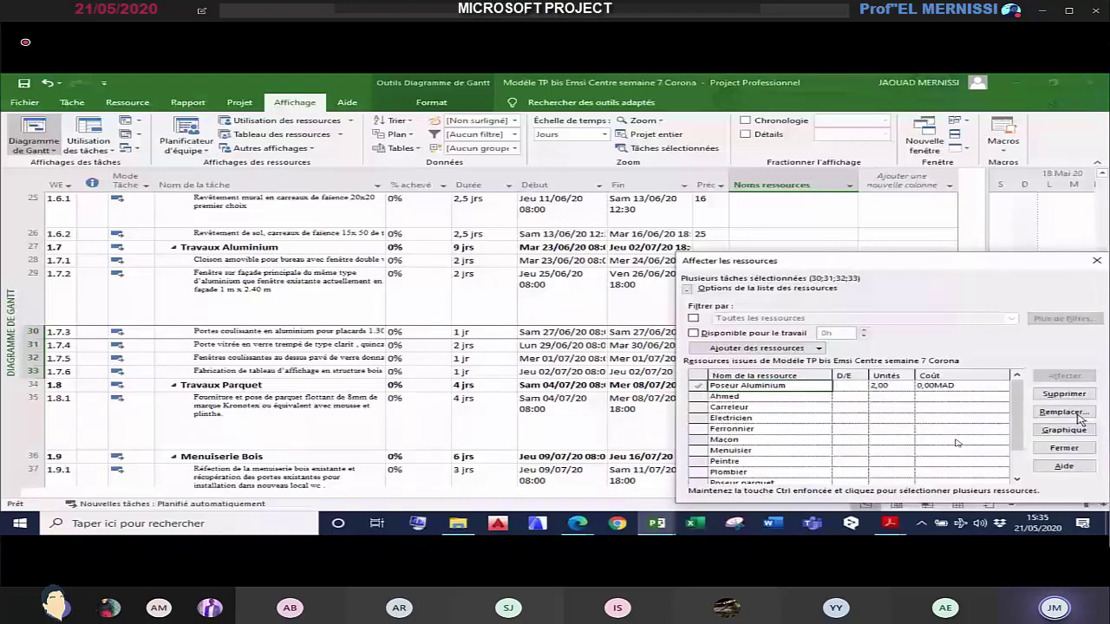
click(1065, 449)
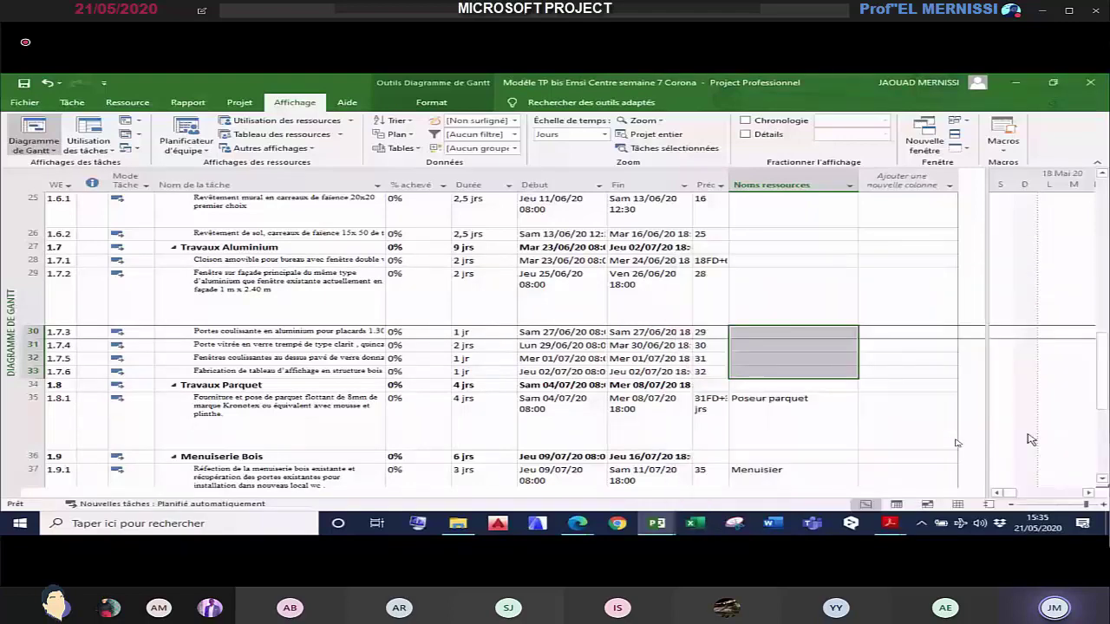
Step: Unassign the Poseur parquet resource from task 1.8.1 under Travaux Parquet
scroll(1030, 440, down, 2)
click(760, 262)
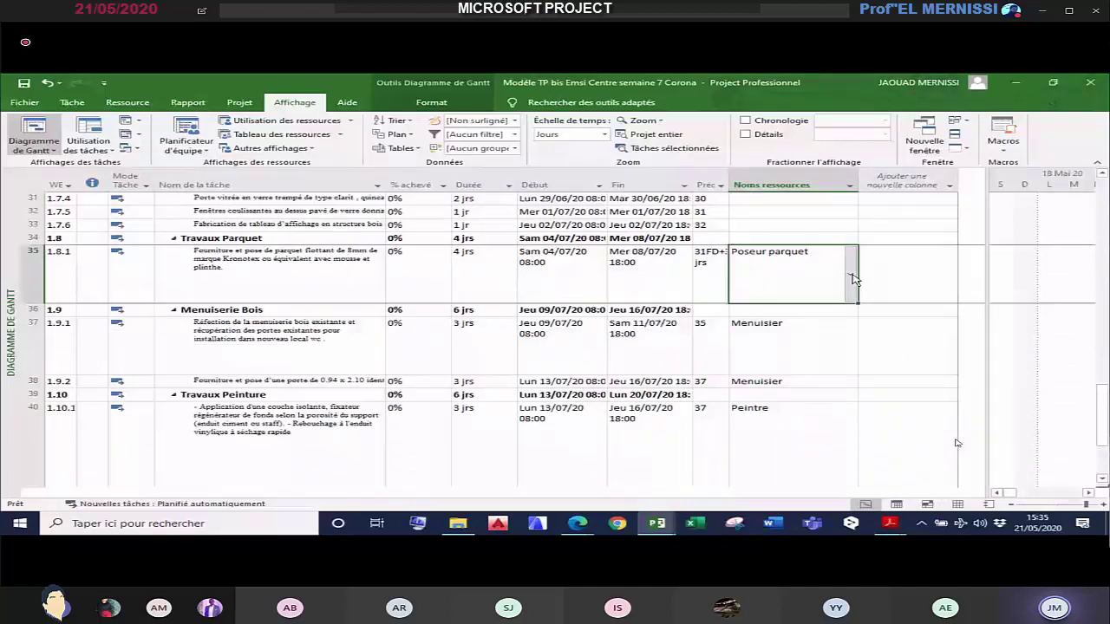
click(853, 277)
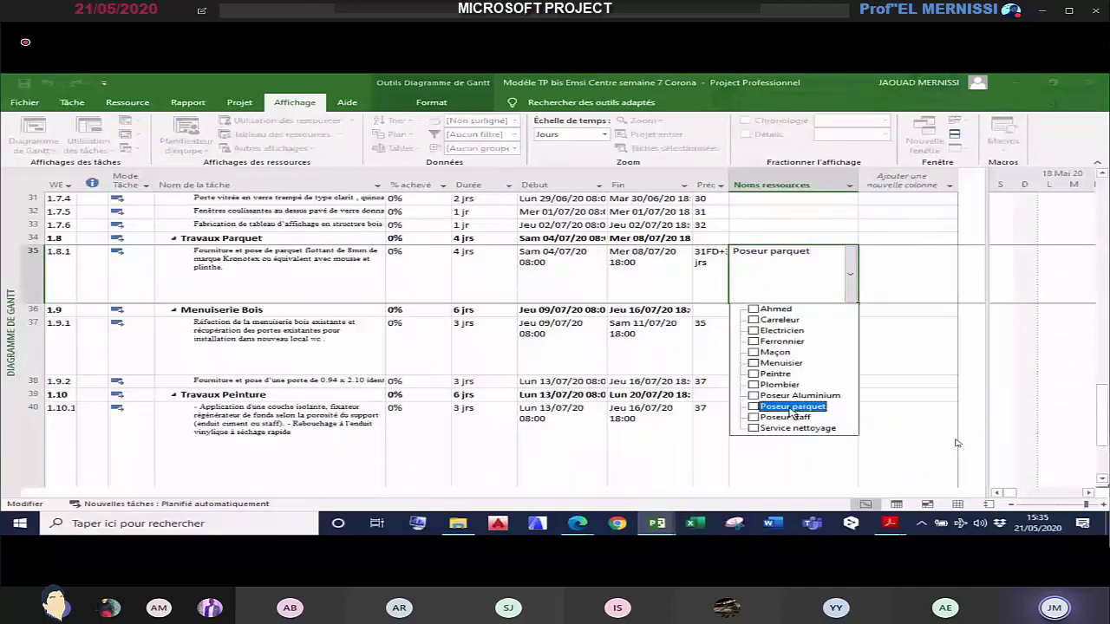
Step: Remove the Menuisier resource from the two Menuiserie Bois tasks, 1.9.1 and 1.9.2
click(782, 344)
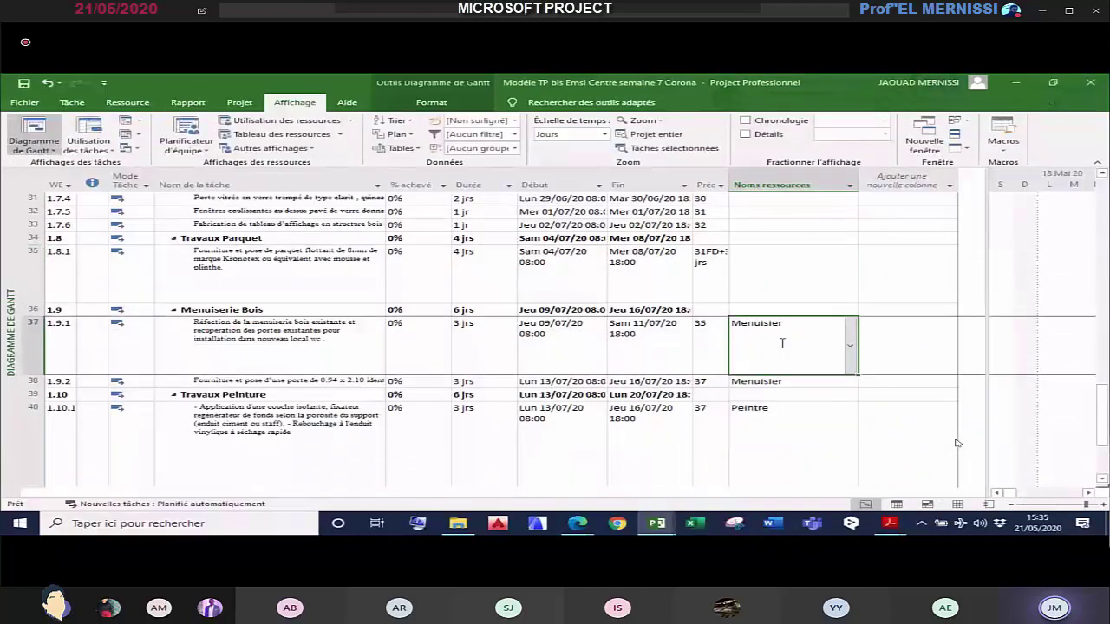
click(850, 344)
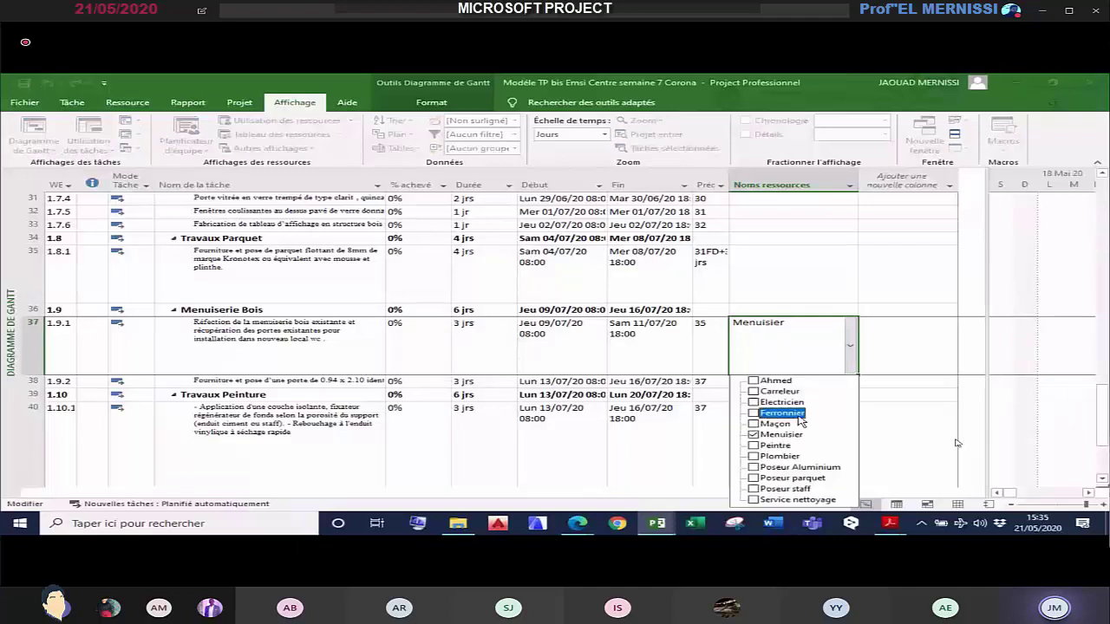
click(782, 434)
click(836, 383)
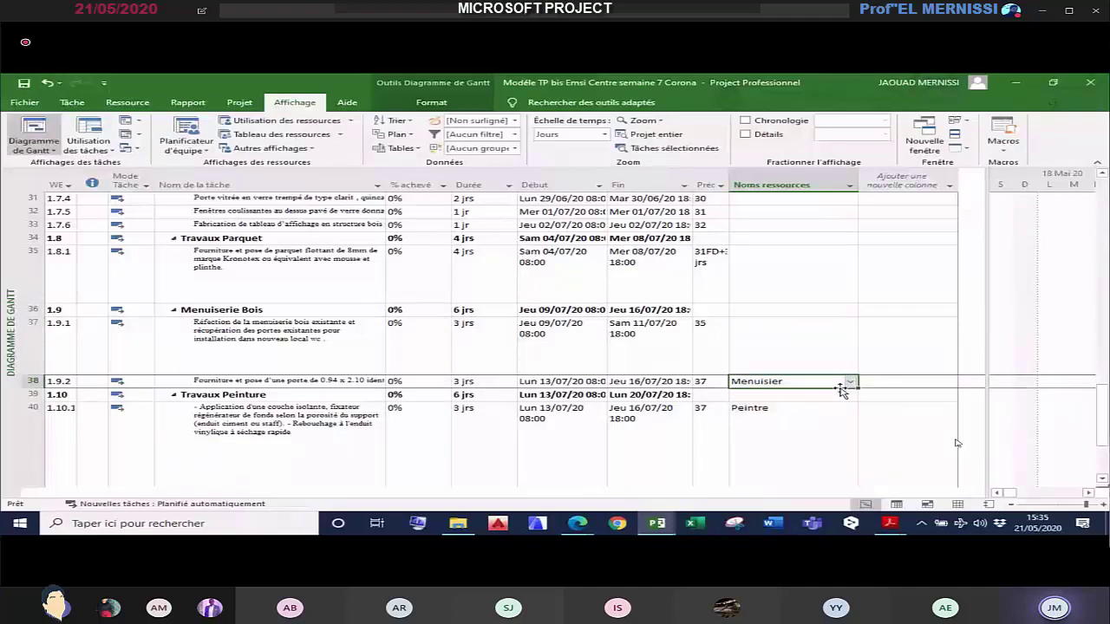
click(850, 383)
click(796, 419)
Step: Remove the Peintre resource from the two Travaux Peinture tasks, 1.10.1 and 1.10.2
click(790, 415)
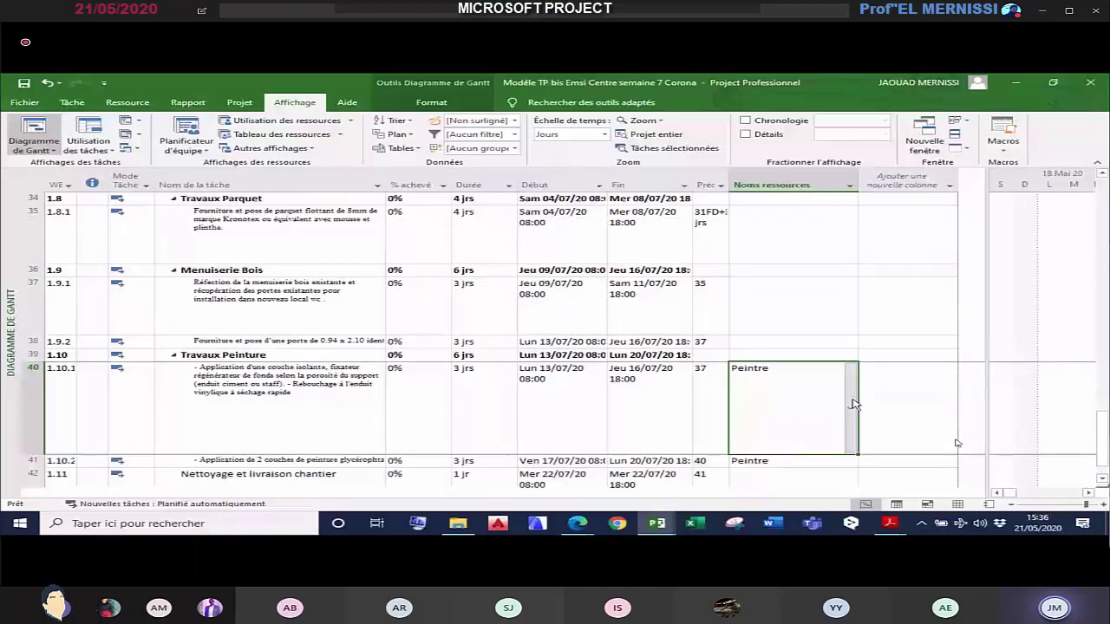
click(852, 404)
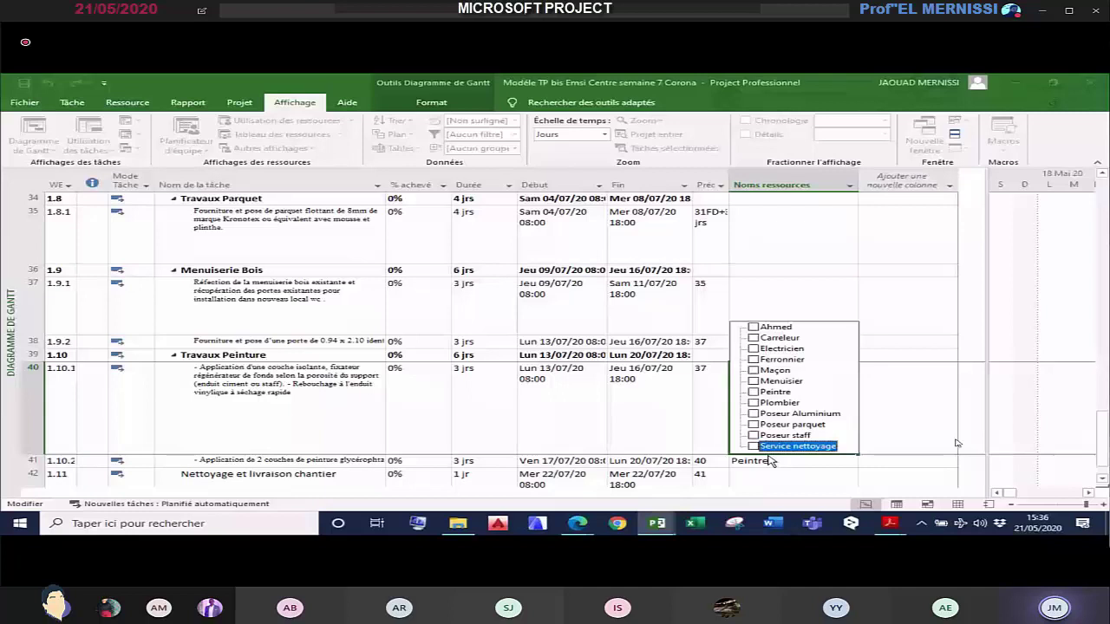
click(770, 461)
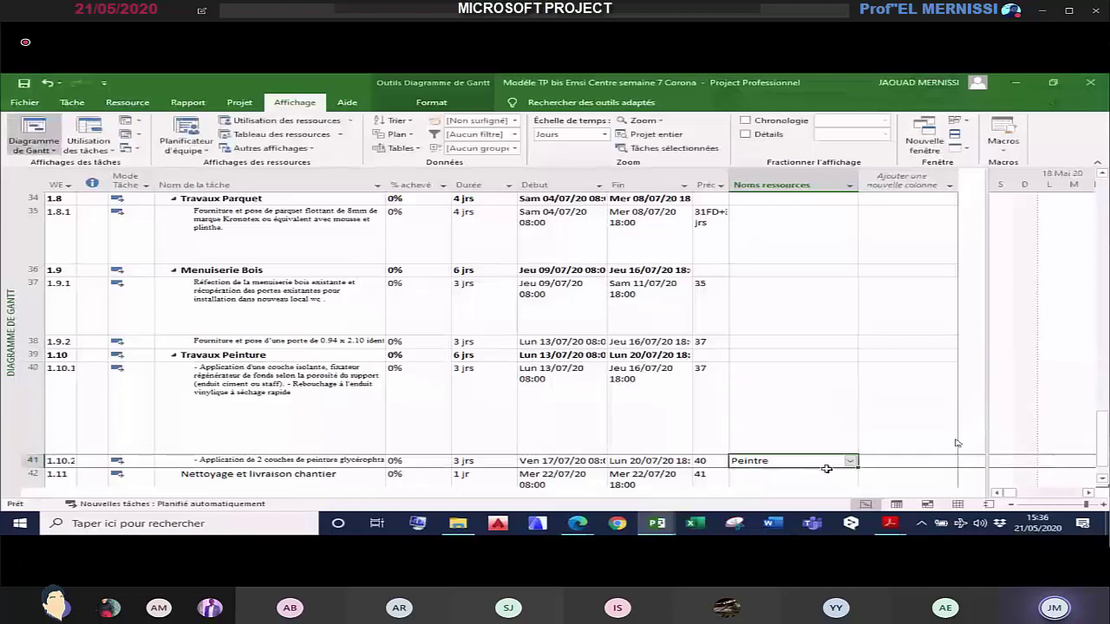
click(851, 460)
click(861, 425)
Step: Assign the Maçon resource to the summary task 1.1 Travaux de maconnerie
scroll(860, 425, down, 5)
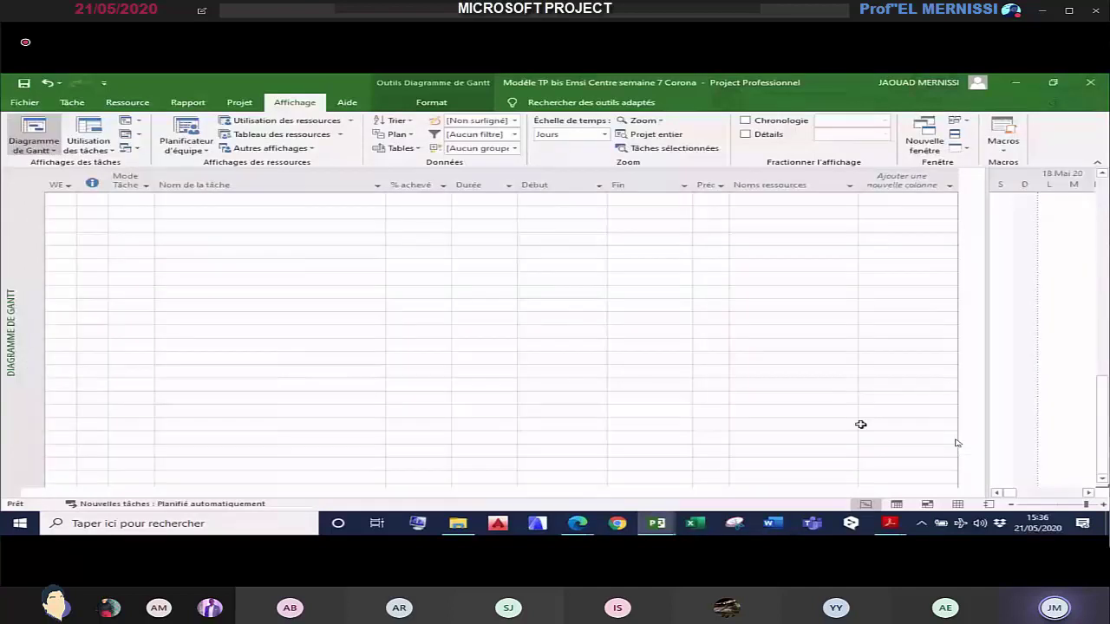
scroll(867, 413, up, 15)
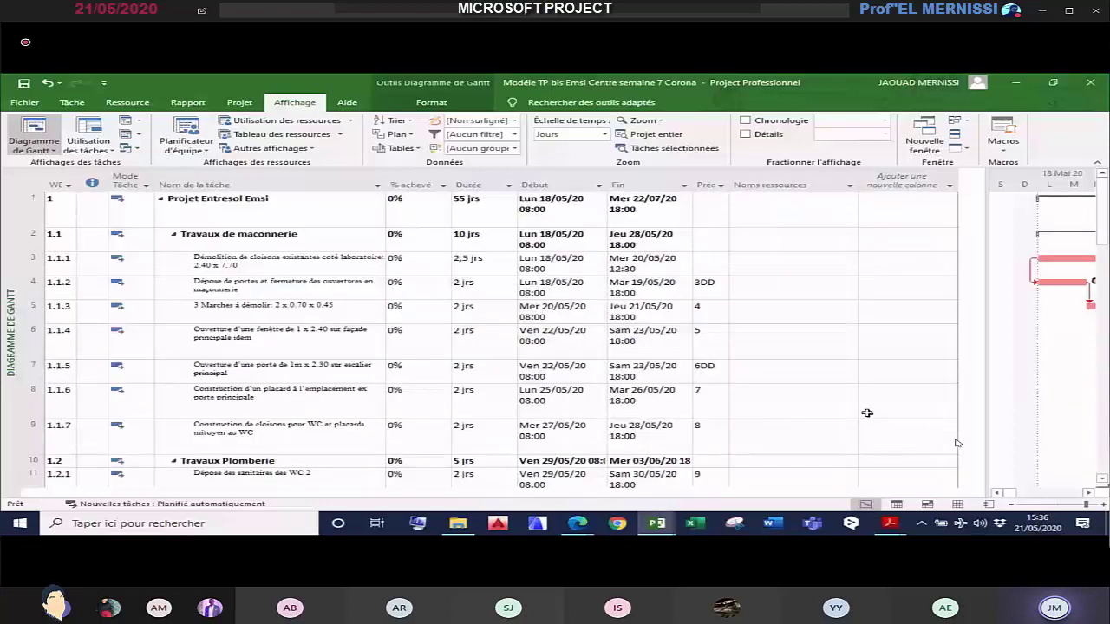
click(775, 240)
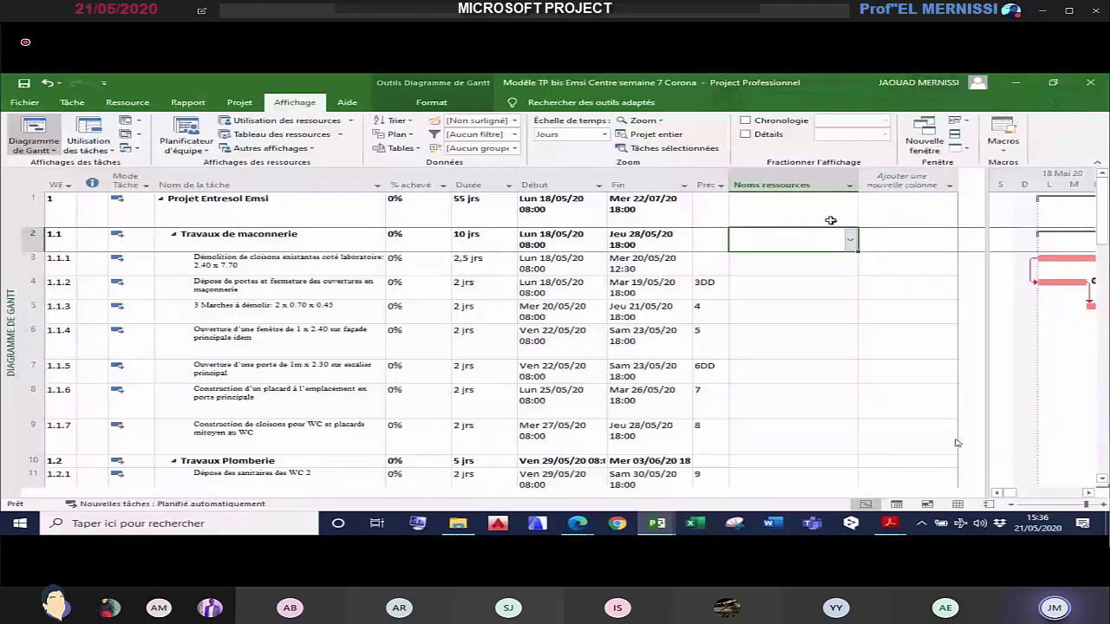
click(850, 240)
click(810, 303)
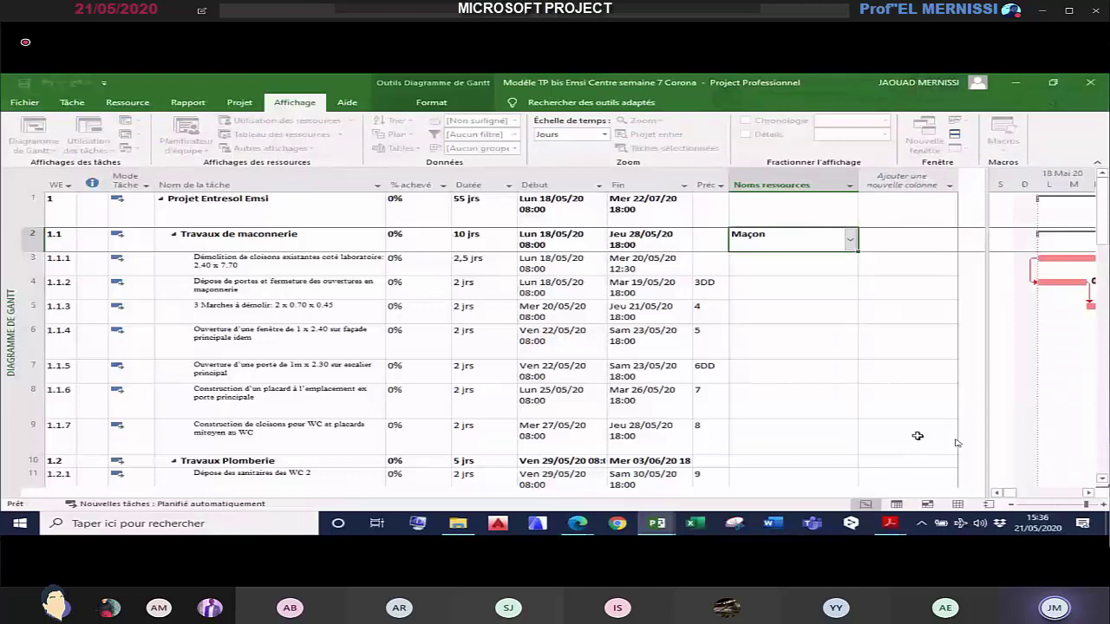
Step: Assign Plombier to the summary task 1.2 Travaux Plomberie and Electricien to 1.3 Travaux electrique
scroll(918, 435, down, 1)
click(852, 382)
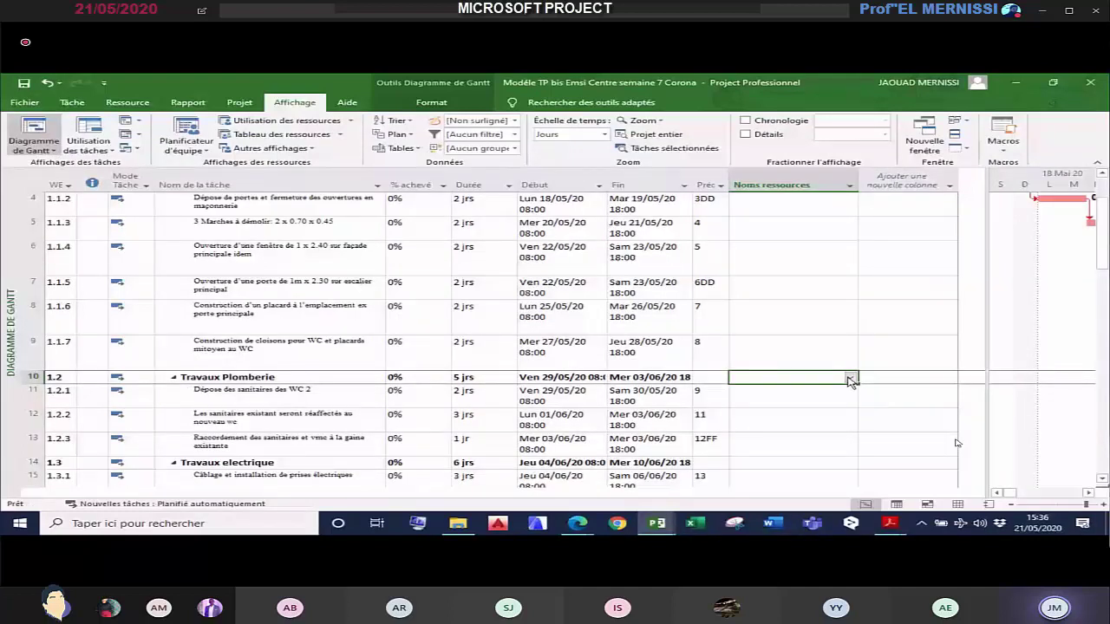
click(850, 379)
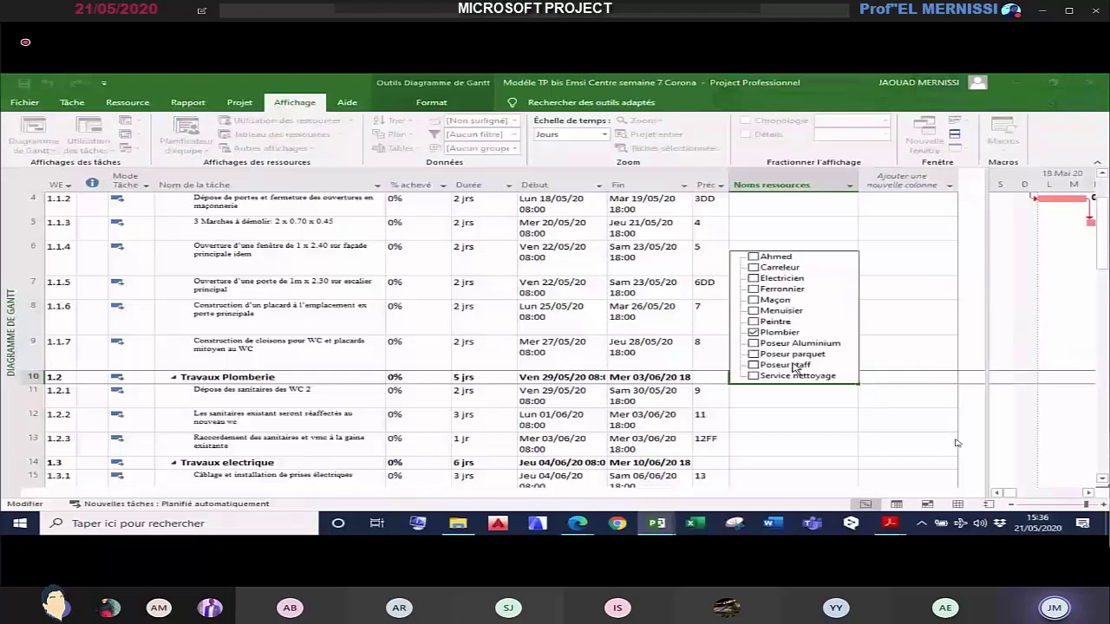
click(751, 332)
scroll(854, 383, down, 1)
click(853, 382)
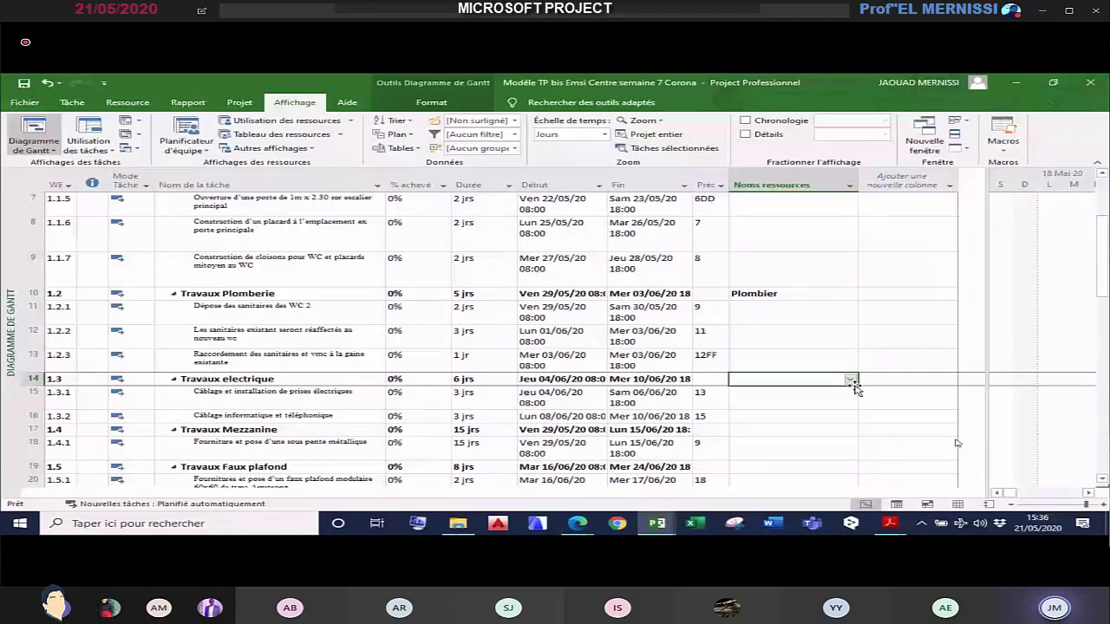
click(850, 380)
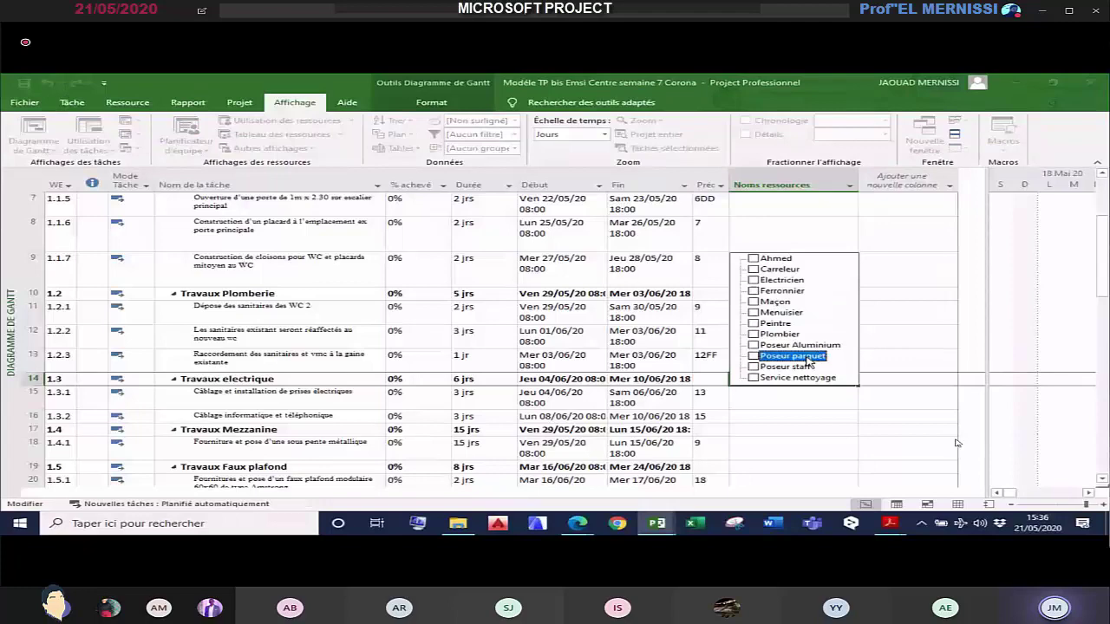
click(754, 280)
Step: Assign Poseur staff to the summary task 1.5 Travaux Faux plafond and Carreleur to 1.6 Travaux Revetement
scroll(847, 425, down, 2)
click(851, 313)
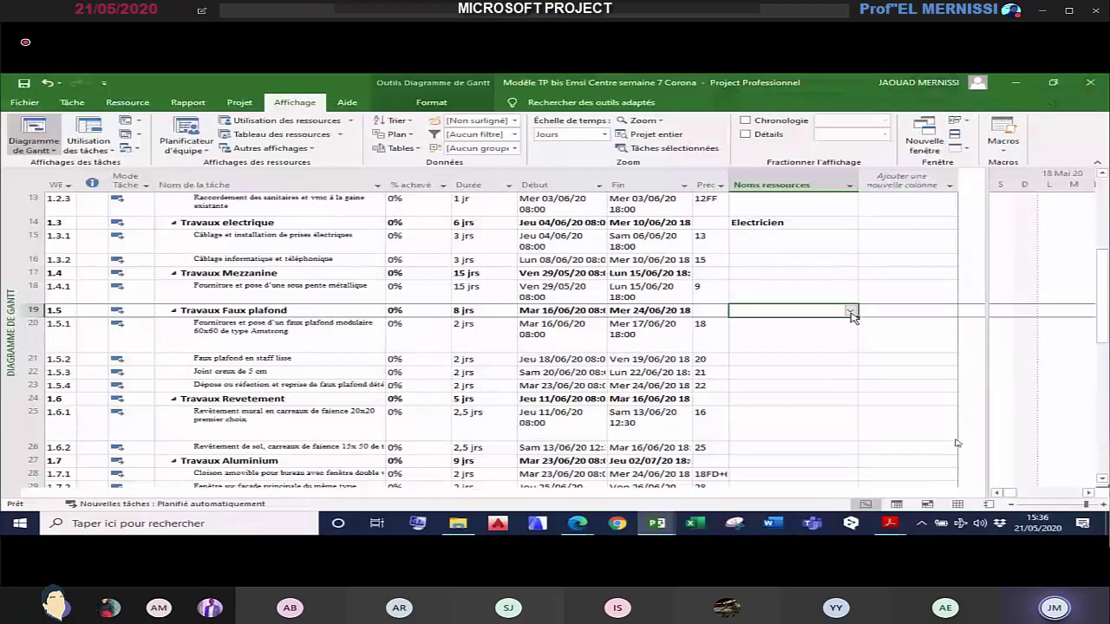
click(851, 313)
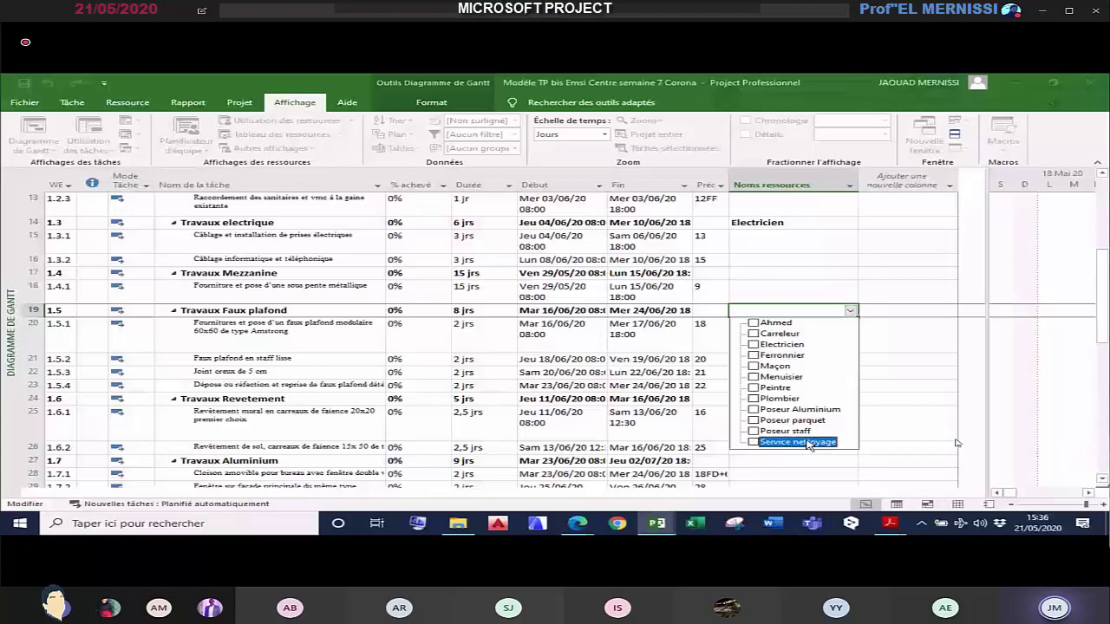
click(754, 431)
click(859, 426)
scroll(859, 426, down, 1)
click(794, 339)
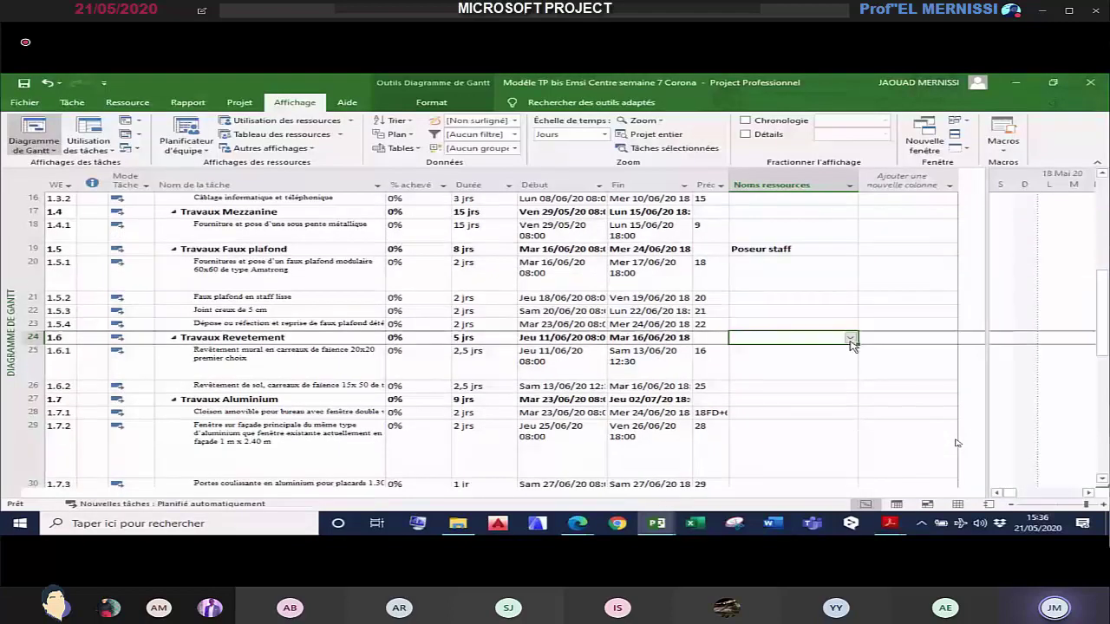
click(850, 339)
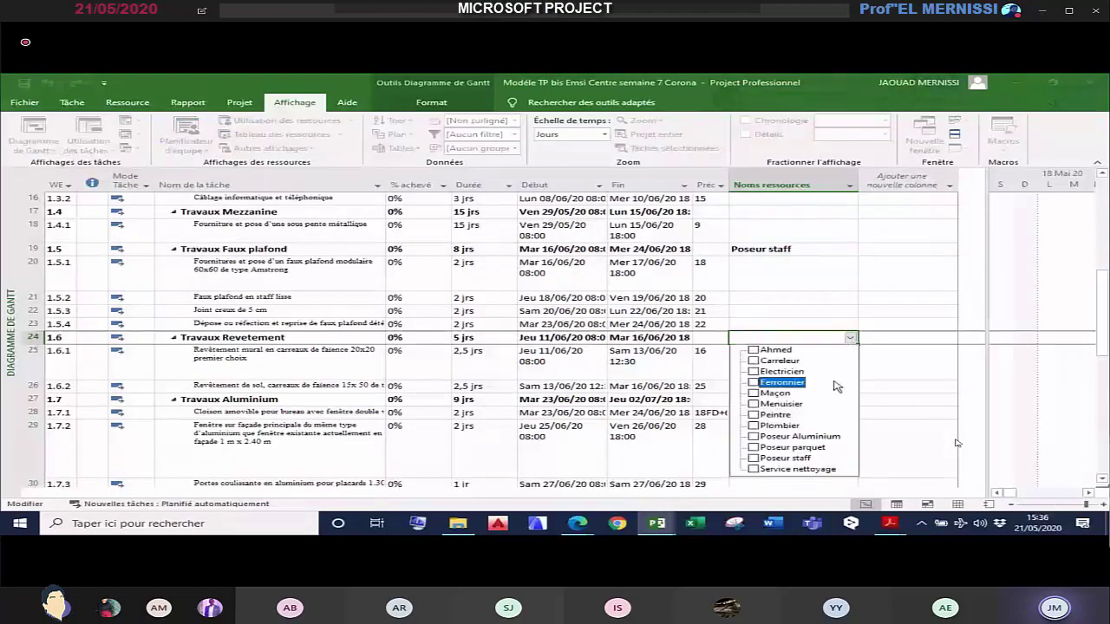
click(803, 368)
Step: Assign Poseur Aluminium to the summary task 1.7 Travaux Aluminium and Poseur parquet to 1.8 Travaux Parquet
click(789, 399)
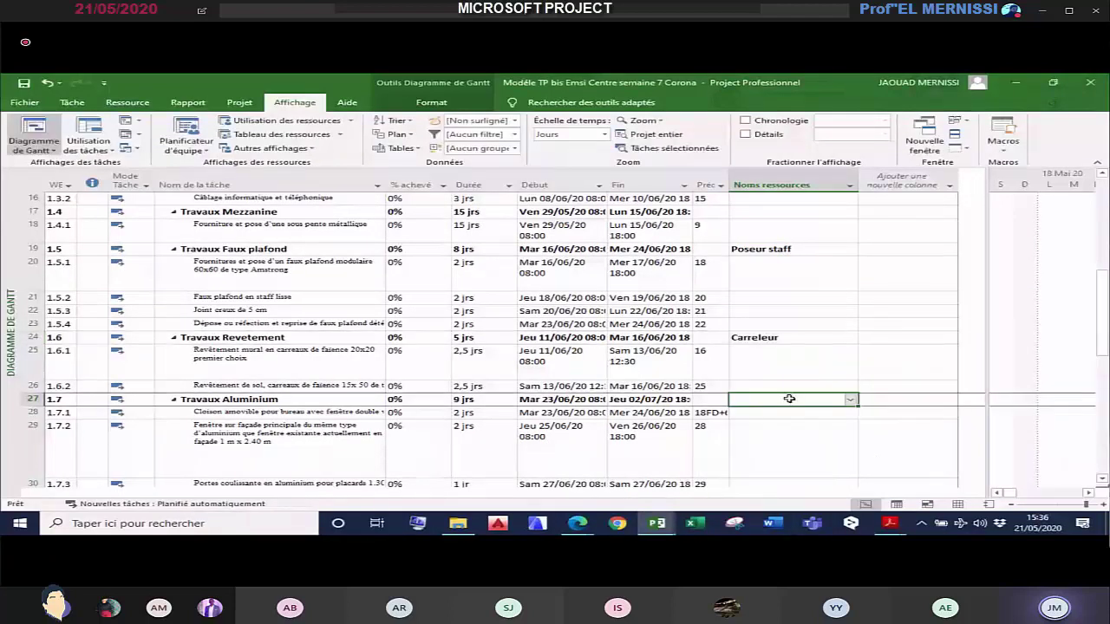
click(850, 398)
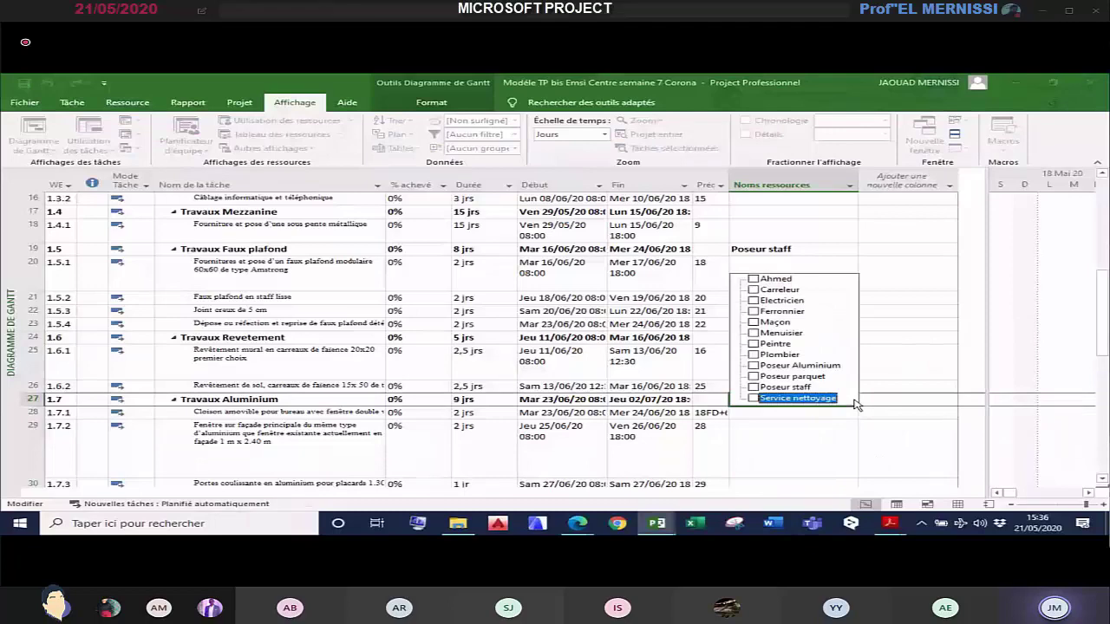
click(823, 367)
scroll(811, 395, down, 3)
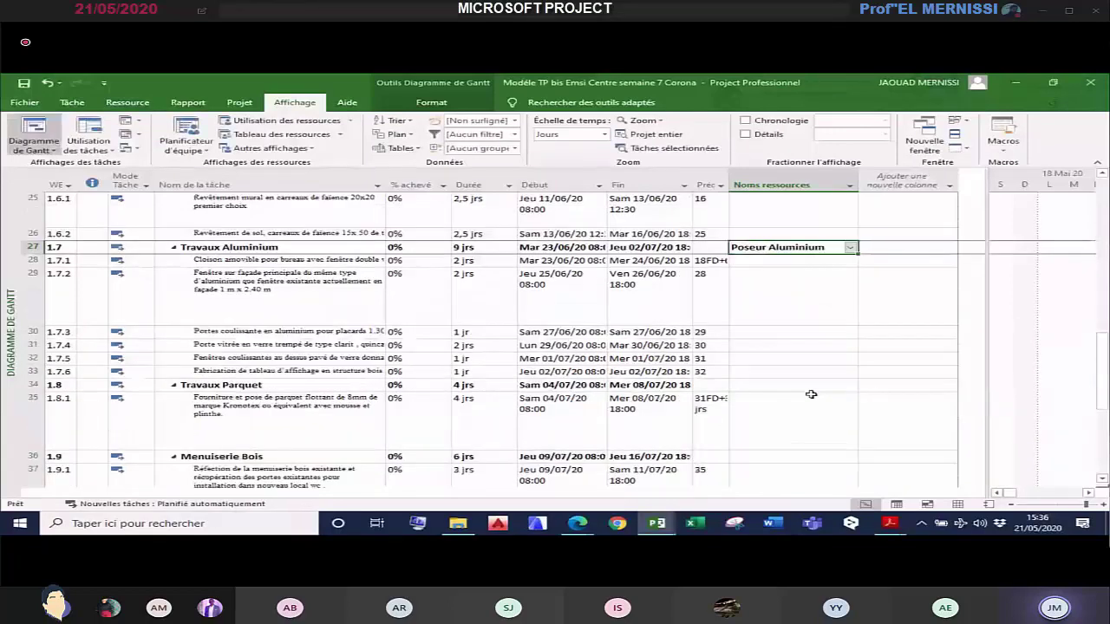
click(849, 386)
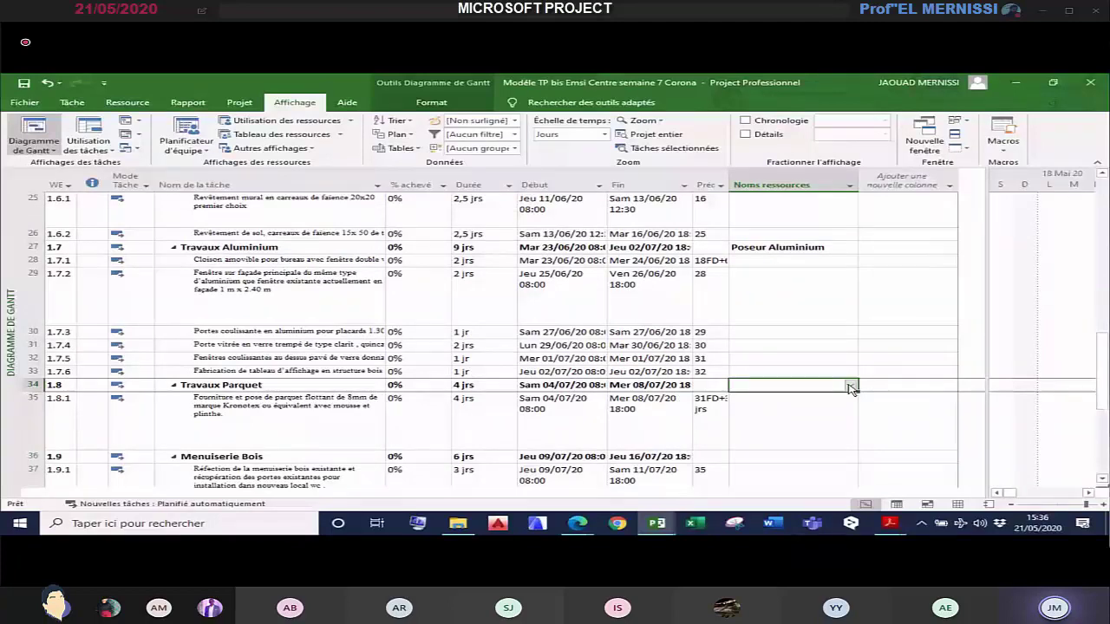
click(850, 386)
click(884, 444)
Step: Assign Menuisier to the summary task 1.9 Menuiserie Bois and Peintre to 1.10 Travaux Peinture
scroll(885, 444, down, 2)
click(852, 312)
click(853, 313)
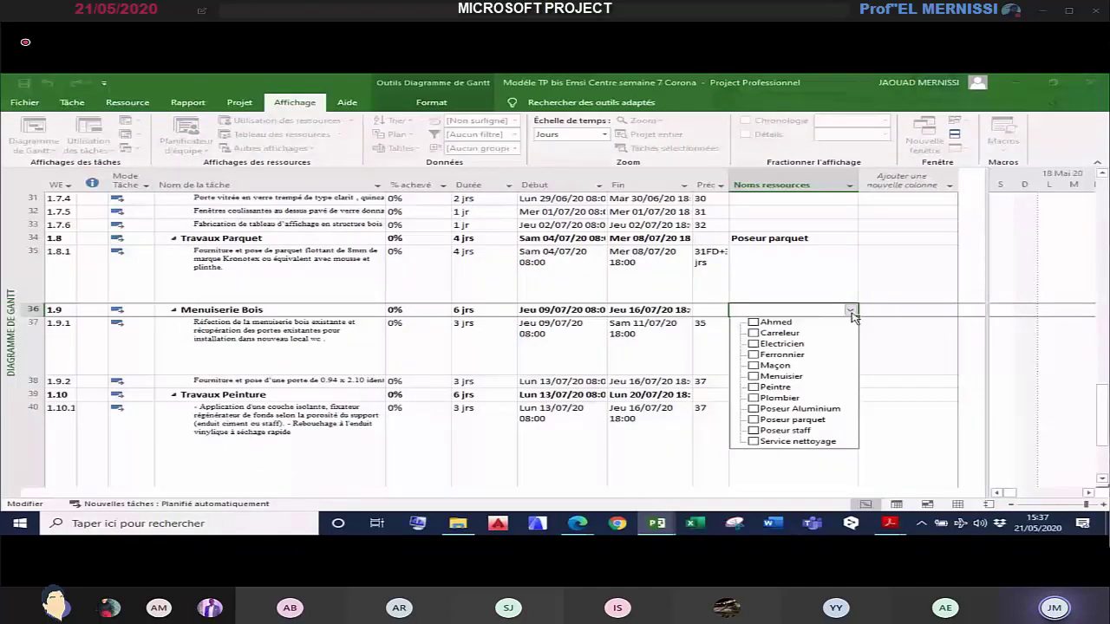
click(754, 377)
click(891, 440)
click(853, 397)
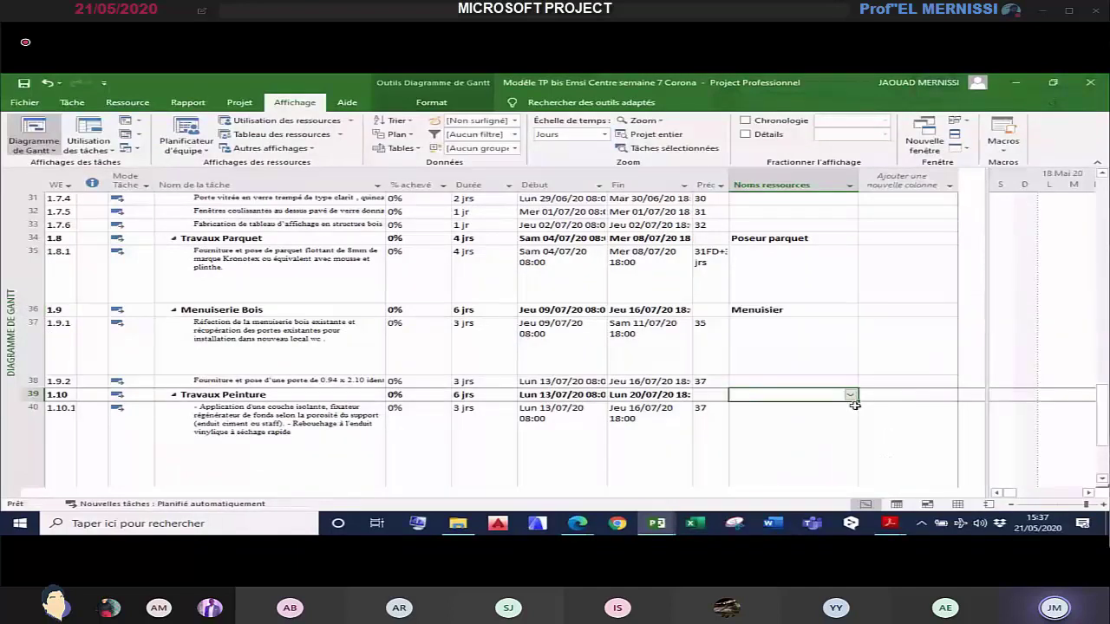
click(851, 396)
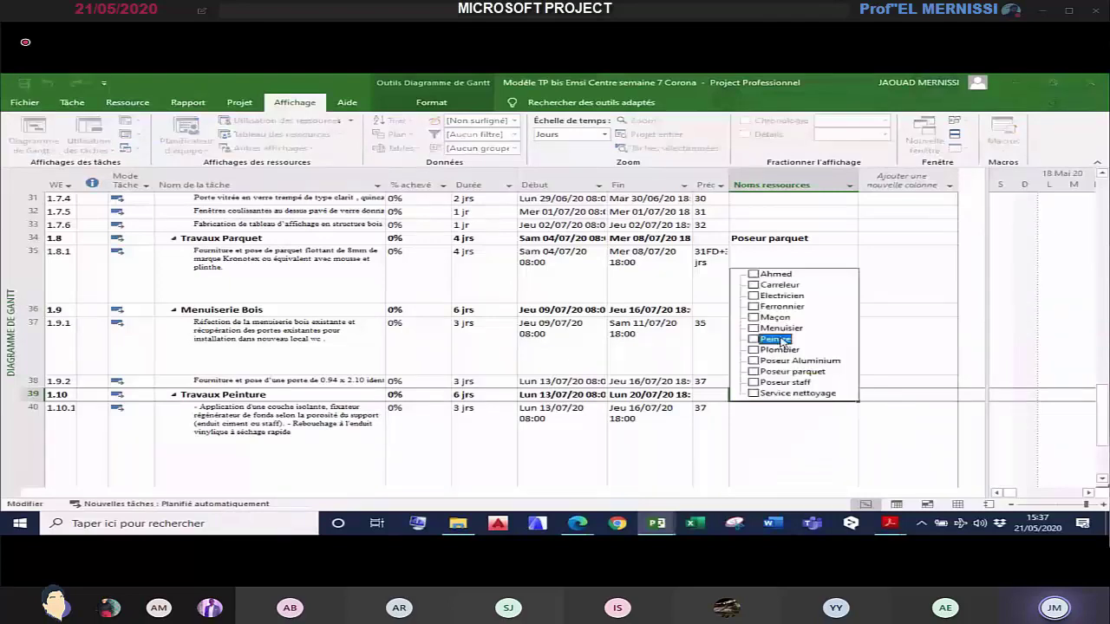
click(850, 404)
Step: Assign the Service nettoyage resource to task 1.11 Nettoyage et livraison chantier
scroll(837, 407, down, 3)
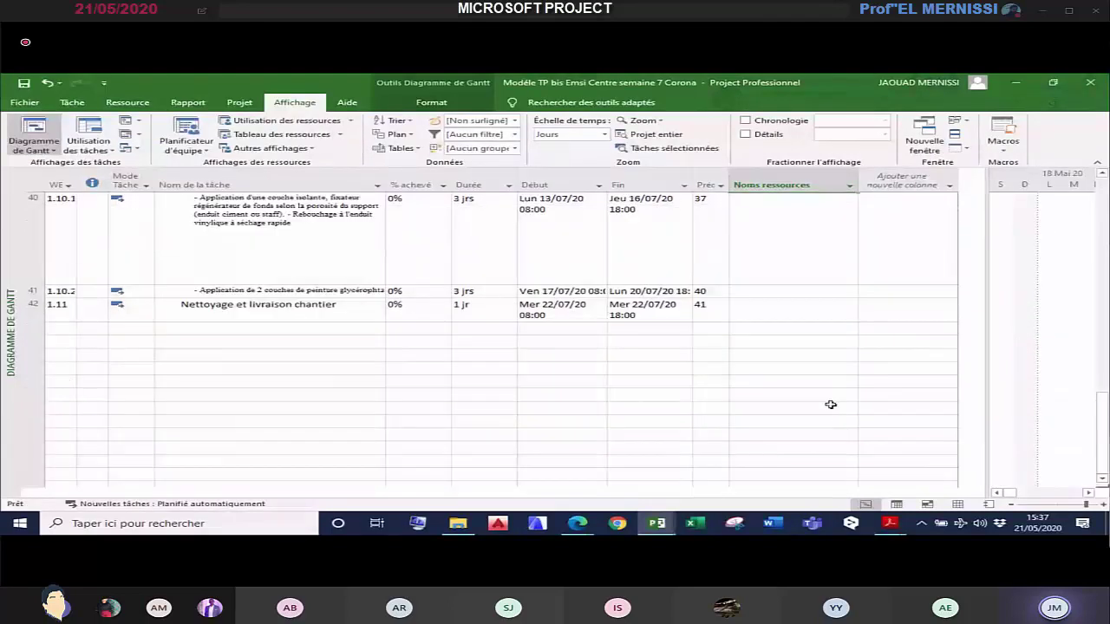
scroll(831, 405, up, 2)
click(808, 399)
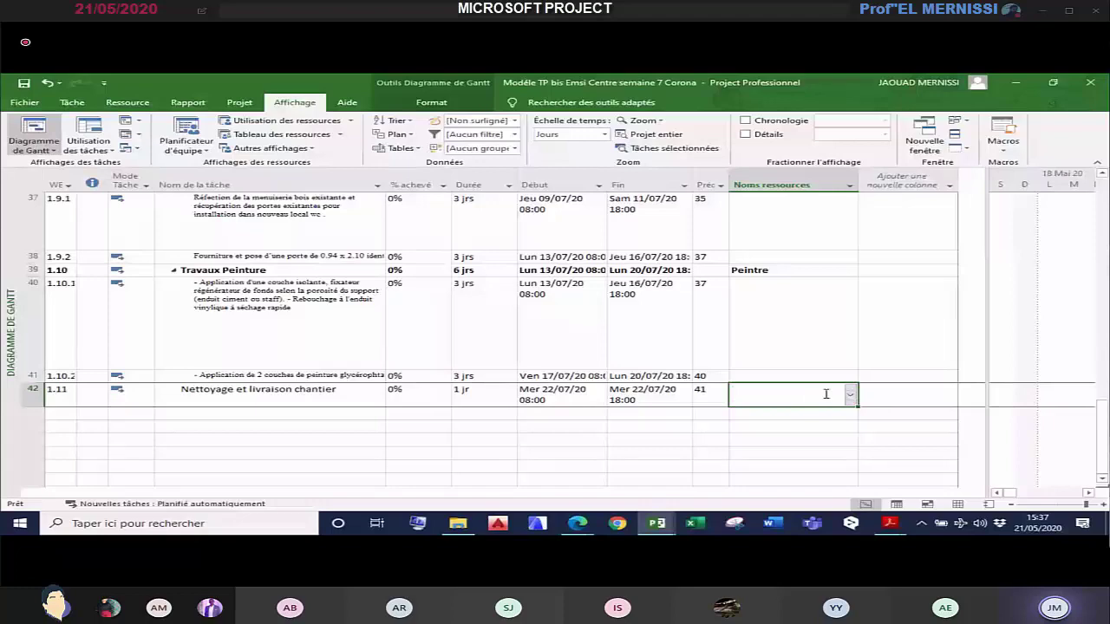
click(851, 394)
click(808, 399)
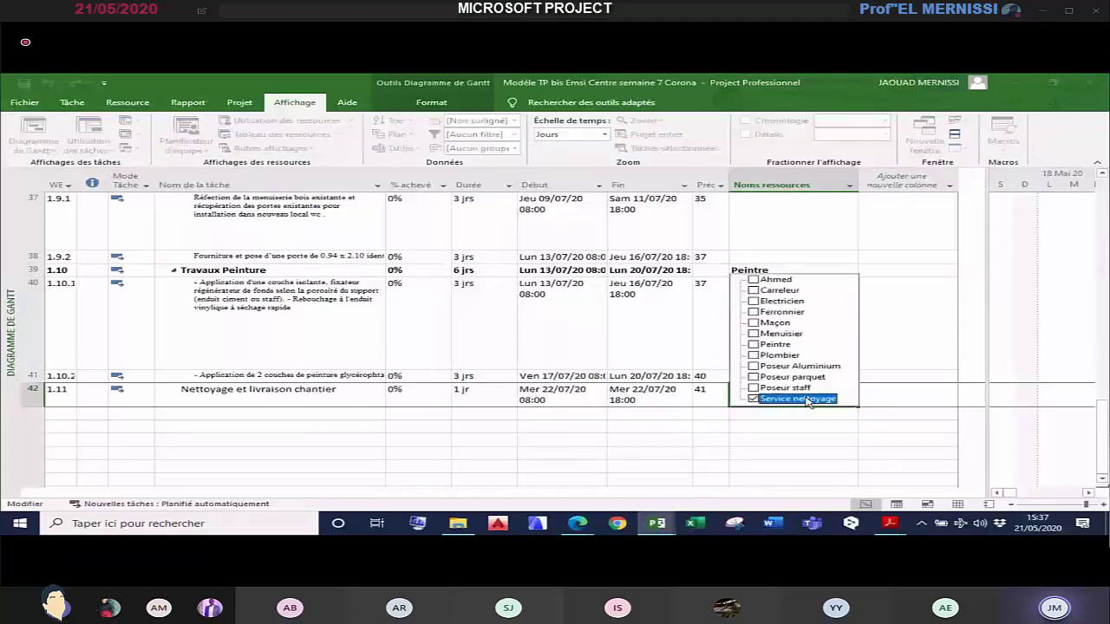
Step: Review the resource assignments from the end of the task list back up to the masonry tasks and summary task 1.1
scroll(845, 418, up, 8)
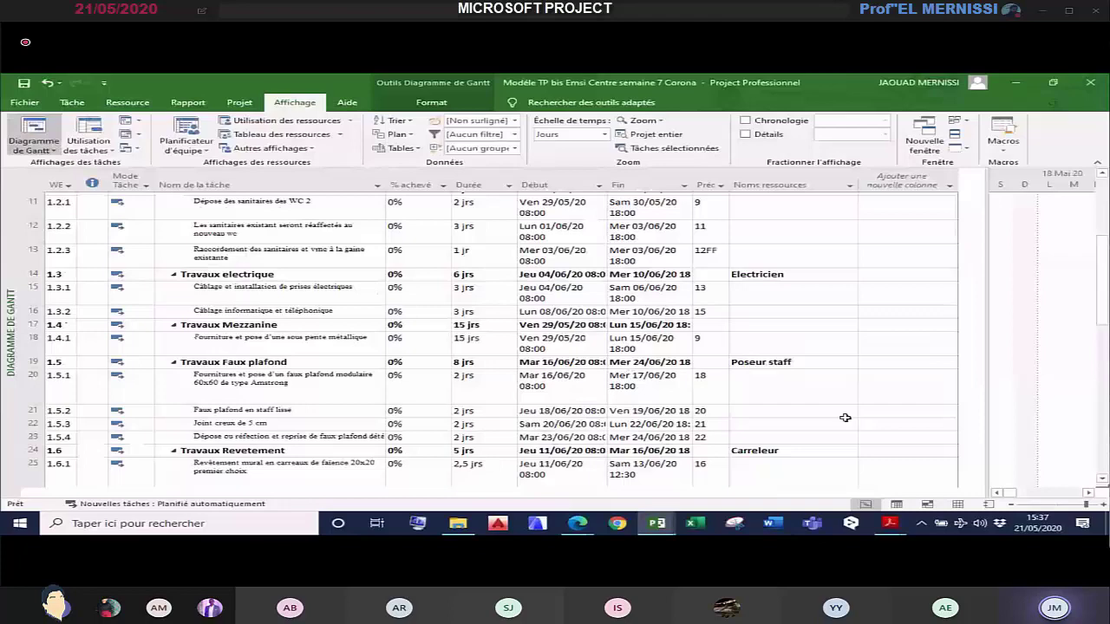
scroll(845, 418, up, 5)
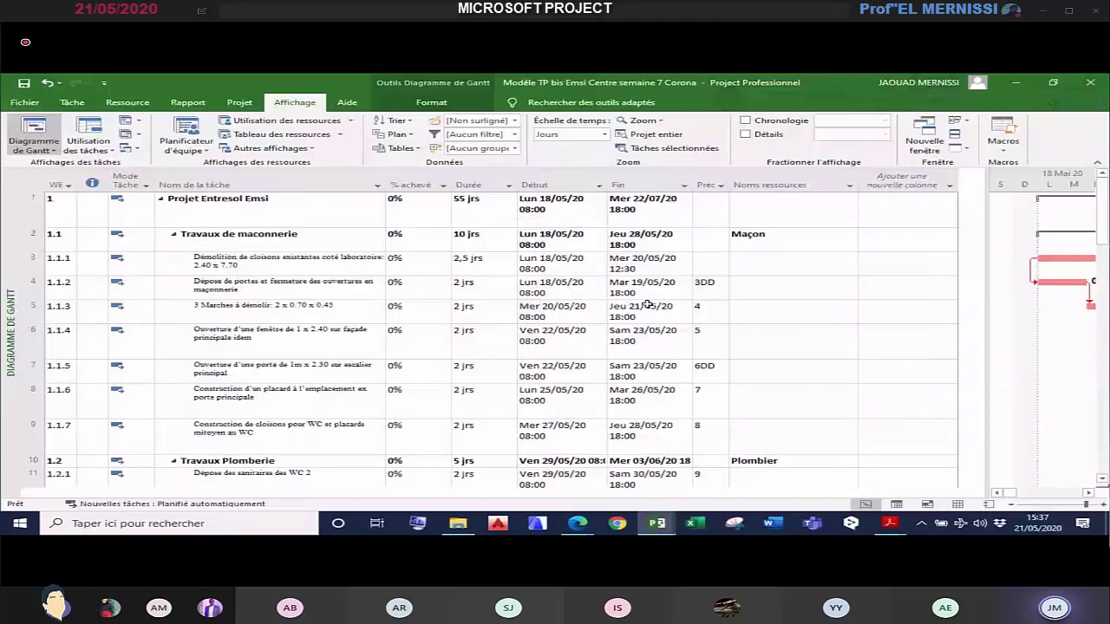
click(338, 286)
click(342, 401)
click(342, 429)
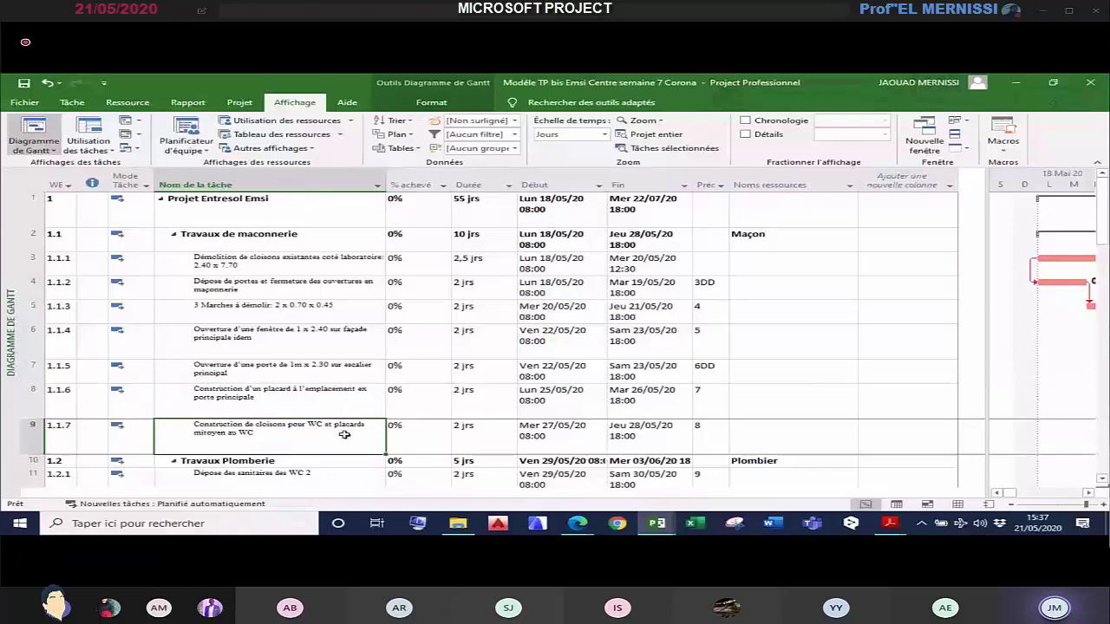
click(776, 240)
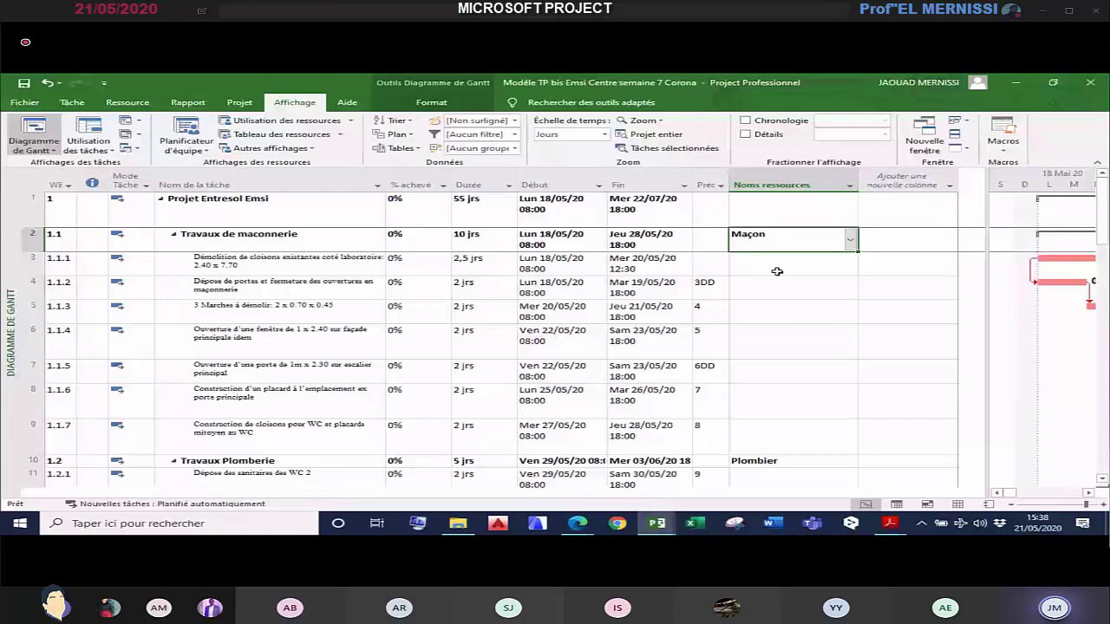
Step: Switch to the Modèle TP Emsi Centre semaine 7 Corona project and clear the Maçon resource from task 1.1.4
mouse_move(657, 527)
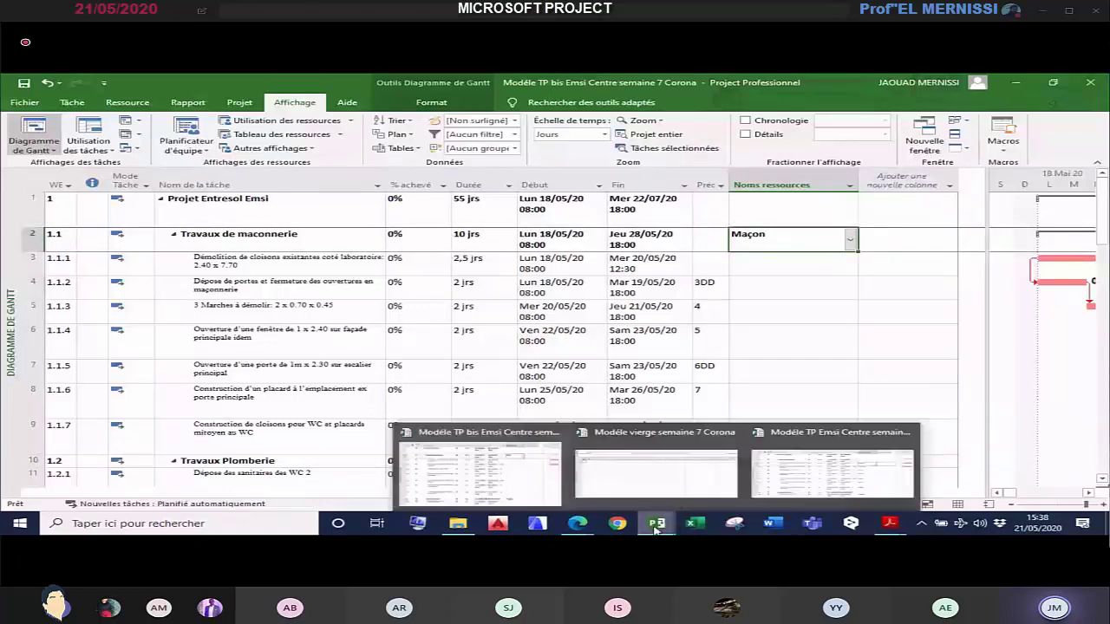
click(832, 472)
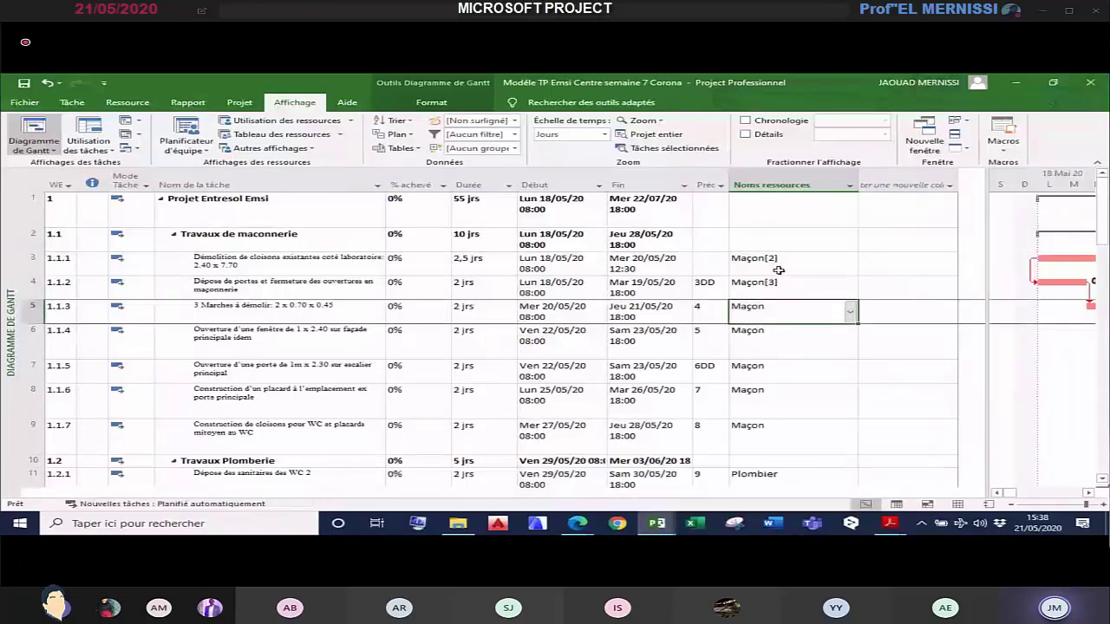
click(820, 427)
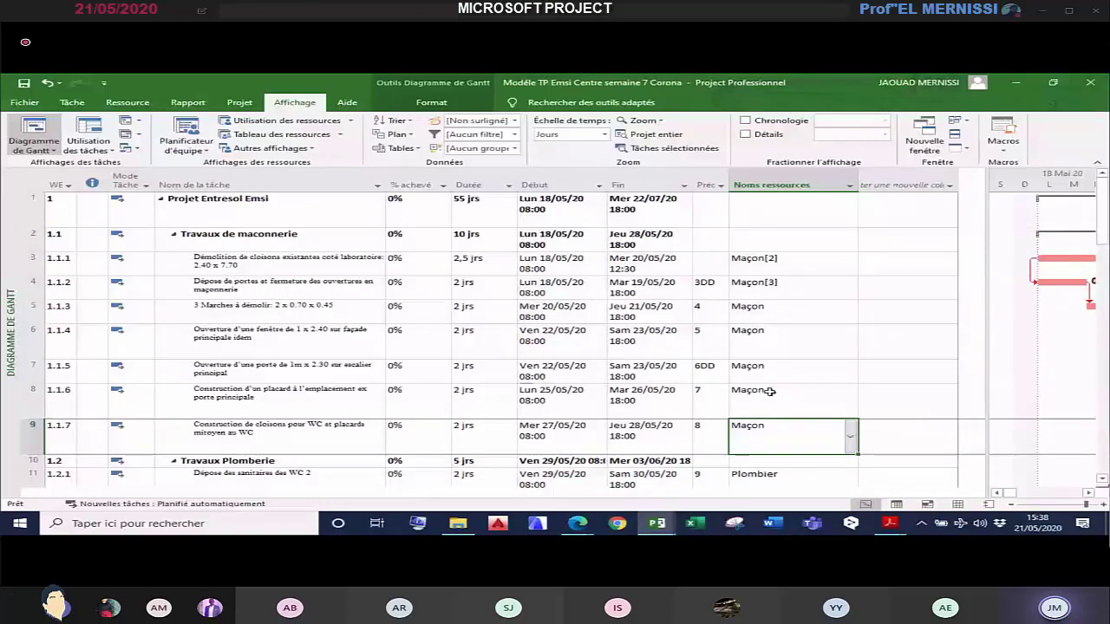
click(751, 347)
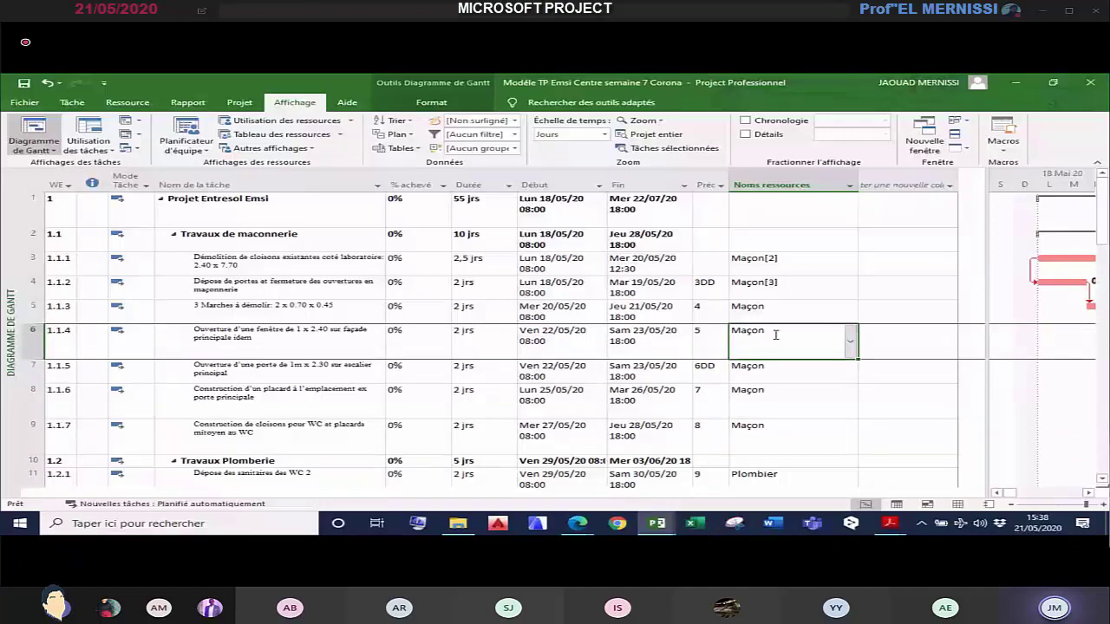
key(Delete)
click(780, 433)
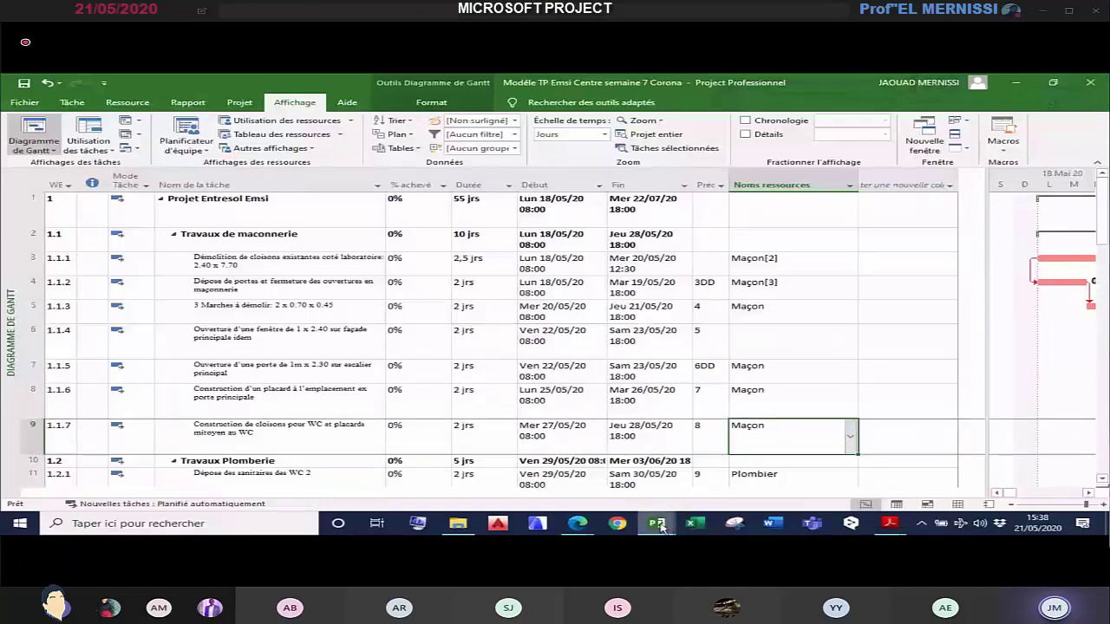
Step: Compare the summary-task assignments in the Modèle TP bis project with the task-level assignments in Modèle TP Emsi Centre
mouse_move(657, 528)
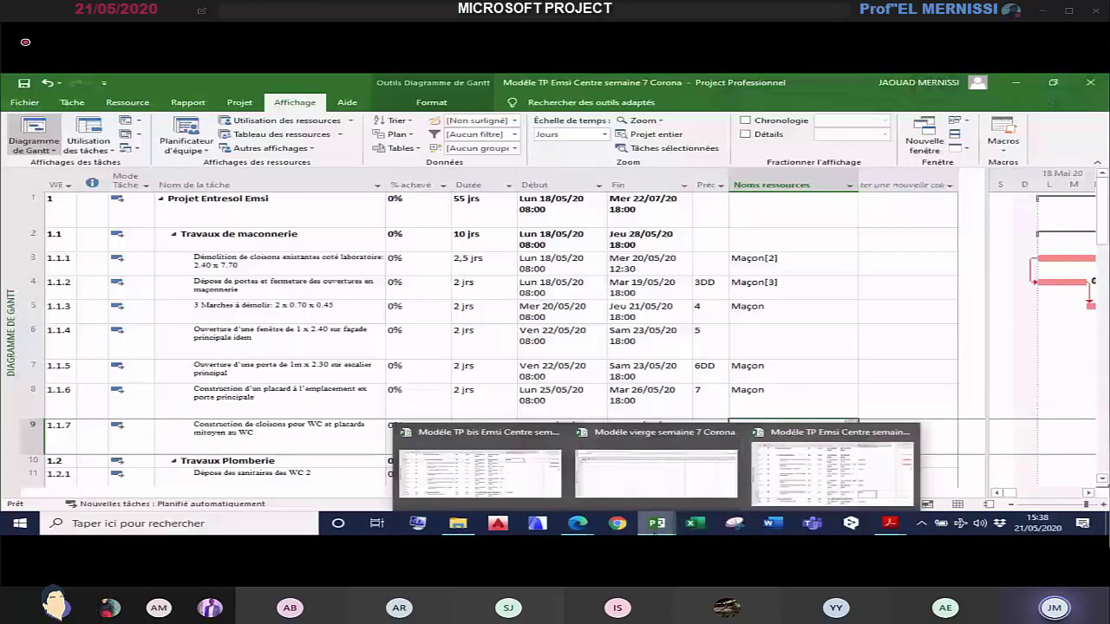
click(480, 469)
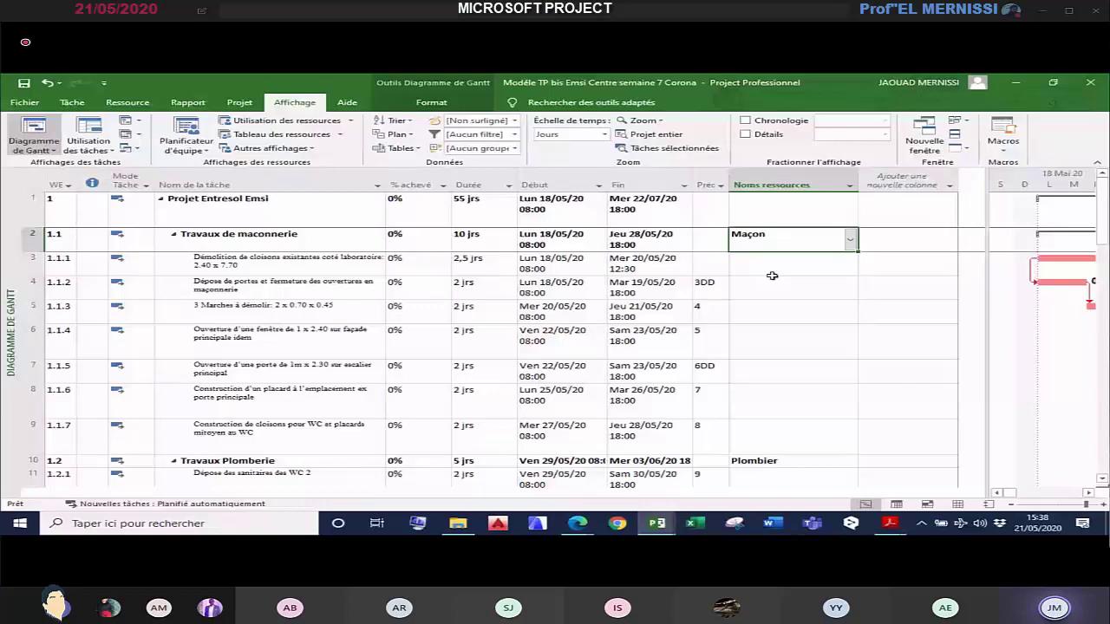
scroll(783, 438, down, 10)
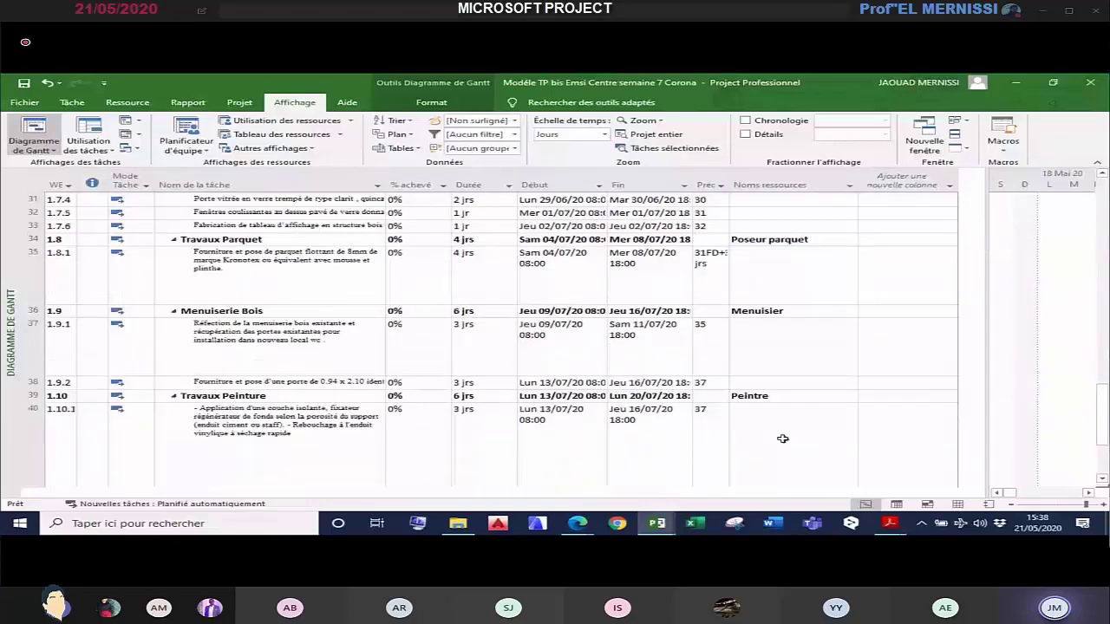
scroll(782, 438, up, 10)
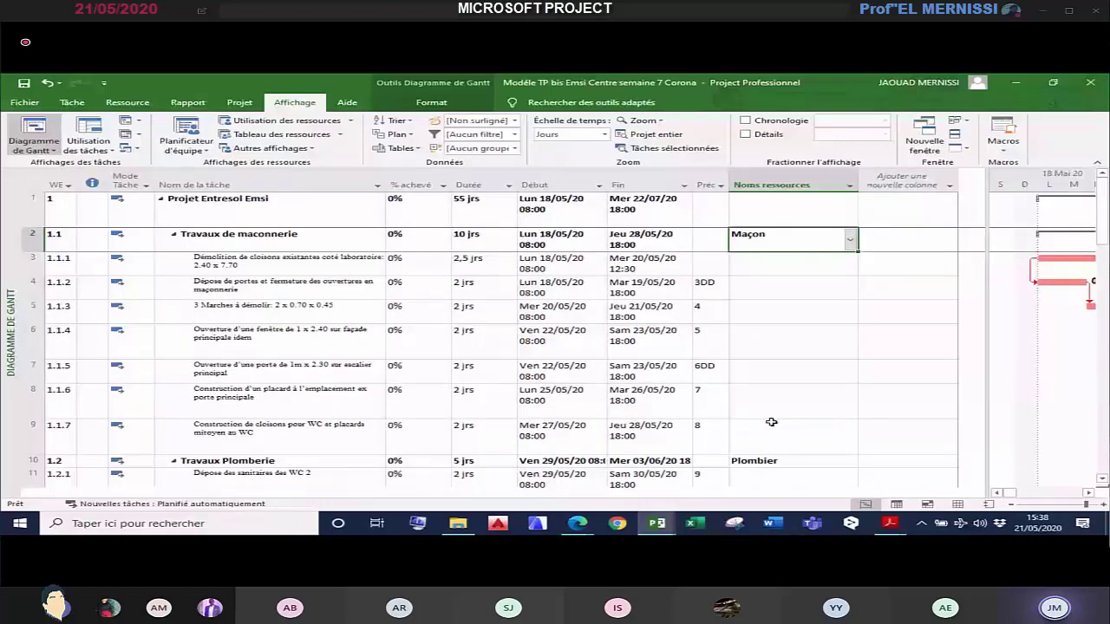
mouse_move(657, 523)
click(807, 460)
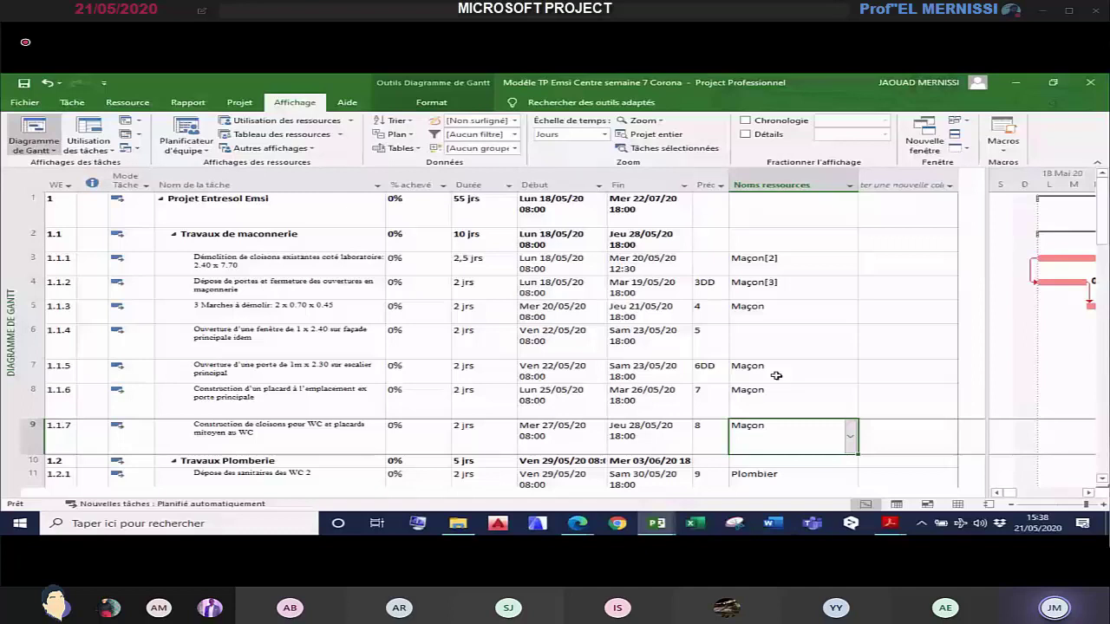
click(338, 344)
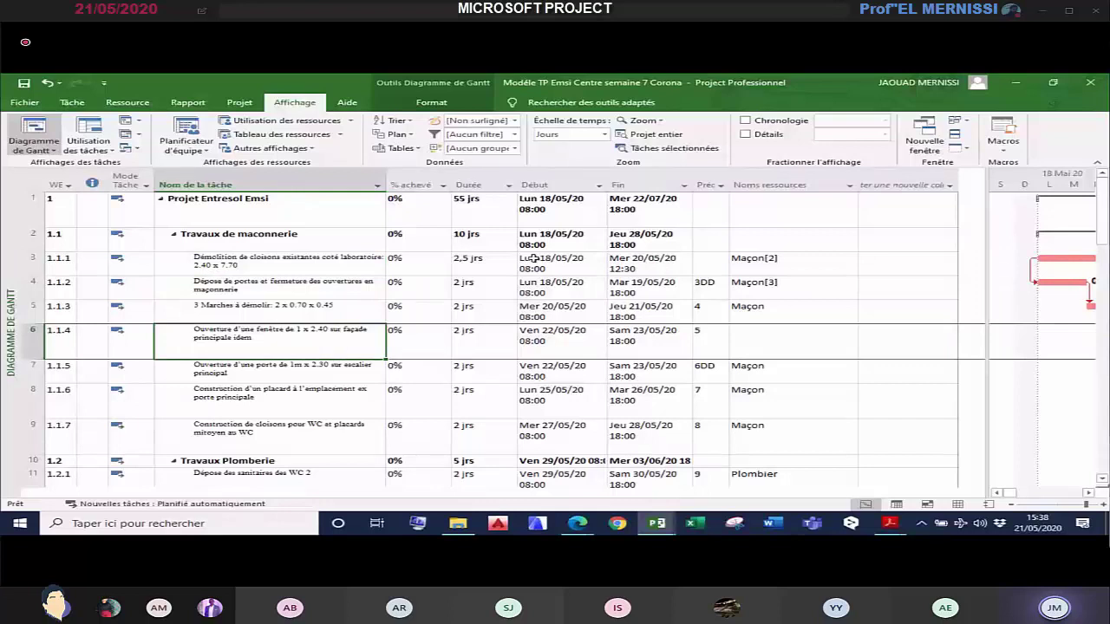
click(787, 238)
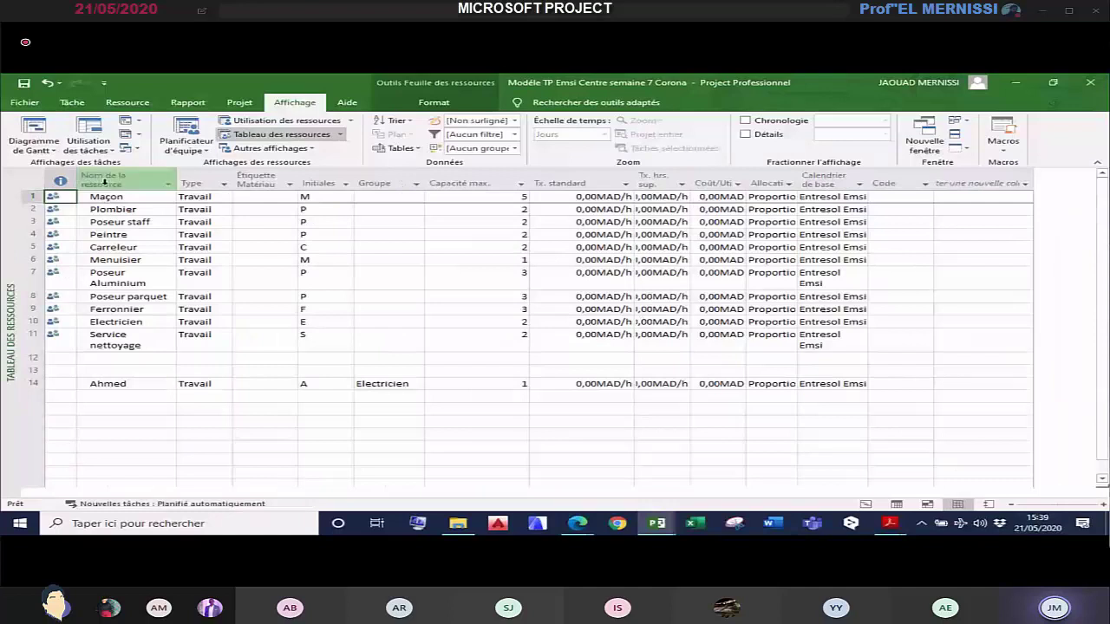
Step: Examine the resource names and maximum capacities in the resource sheet, and return to the Gantt diagram
click(104, 180)
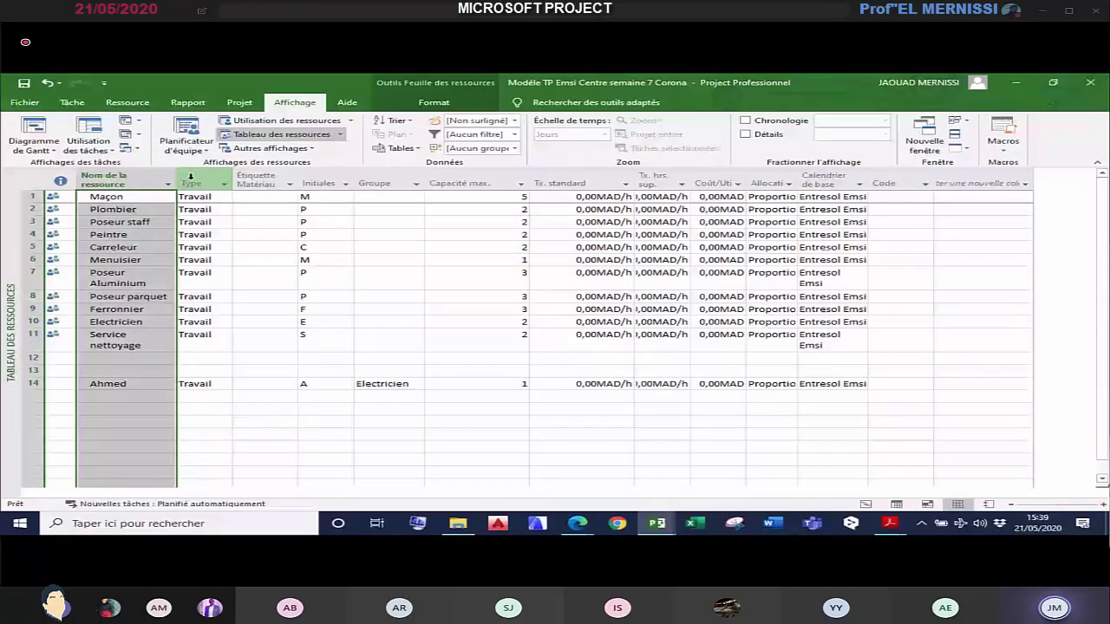
click(477, 183)
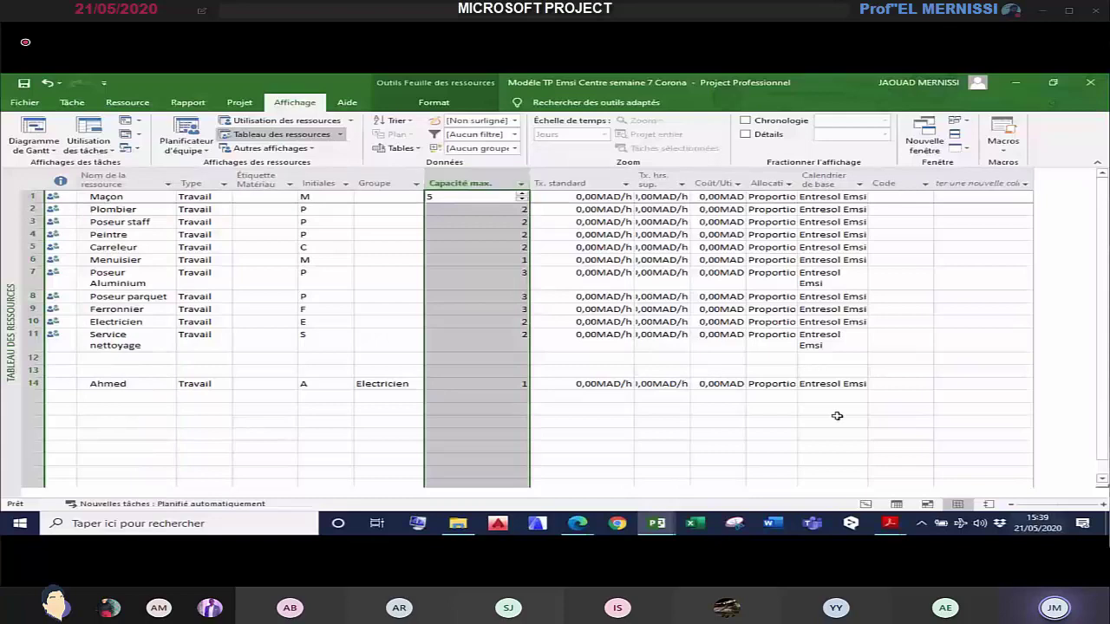
click(34, 128)
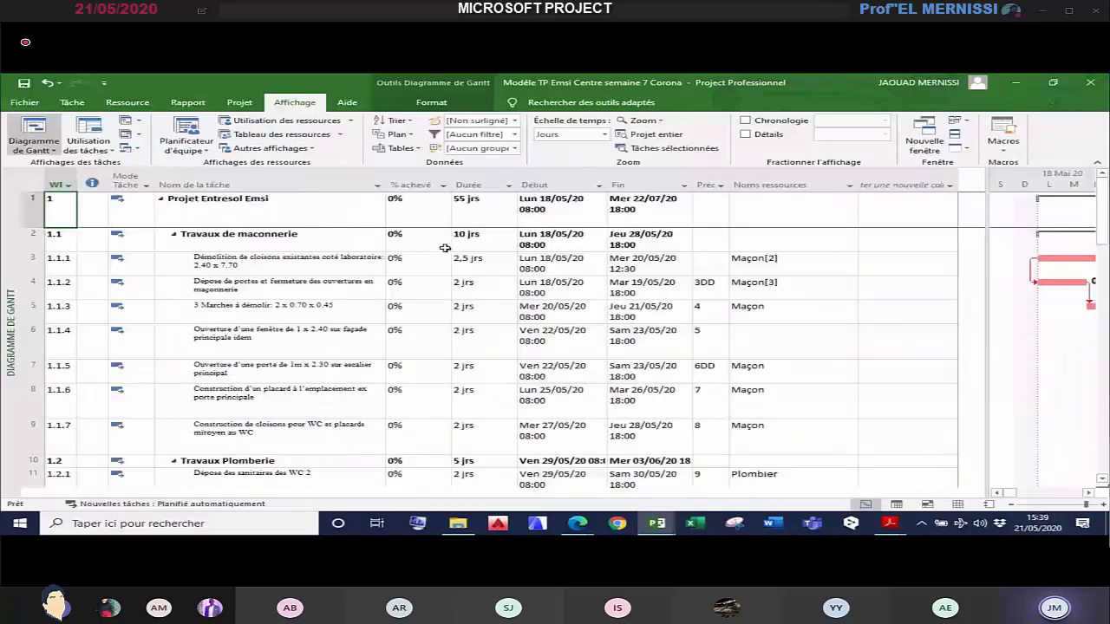
Step: View the project tasks with the predefined Prévisions table and with the Résumé table
click(417, 152)
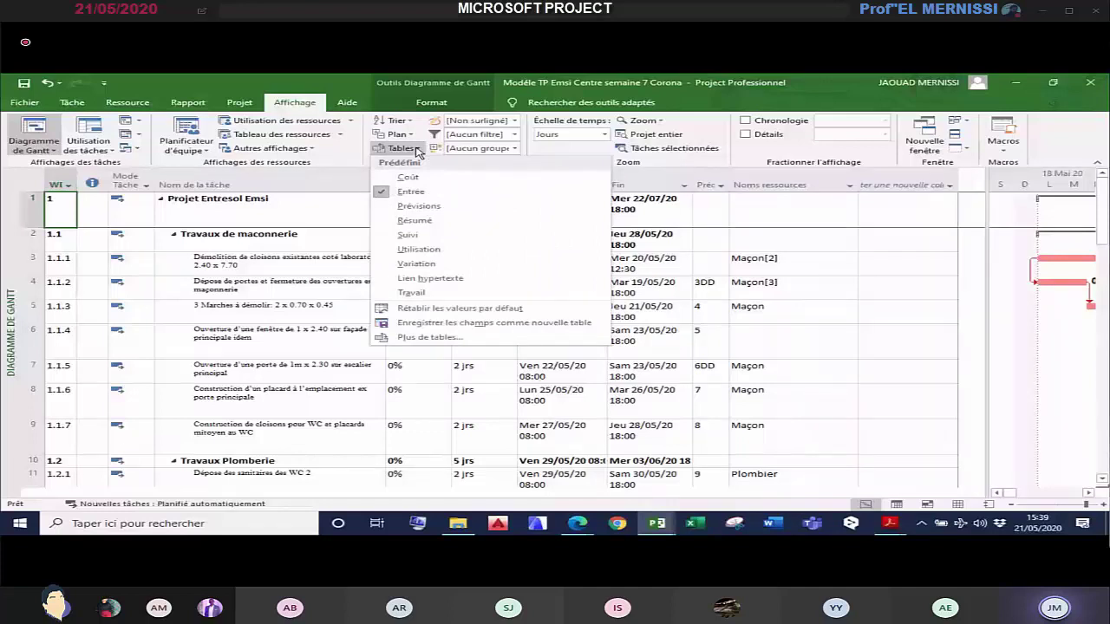
click(417, 151)
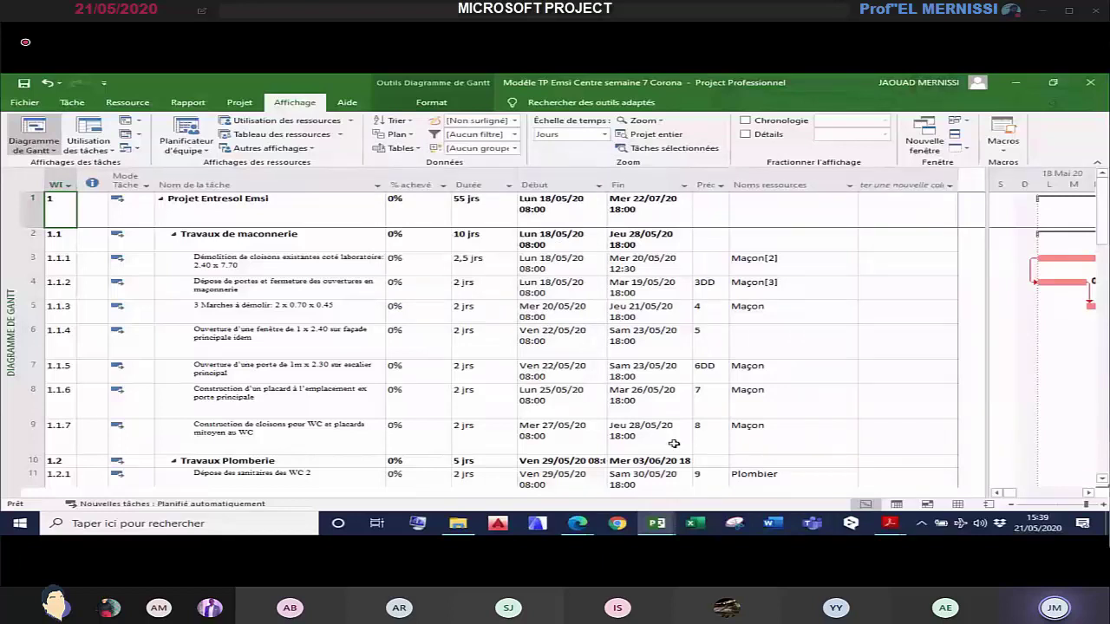
click(417, 150)
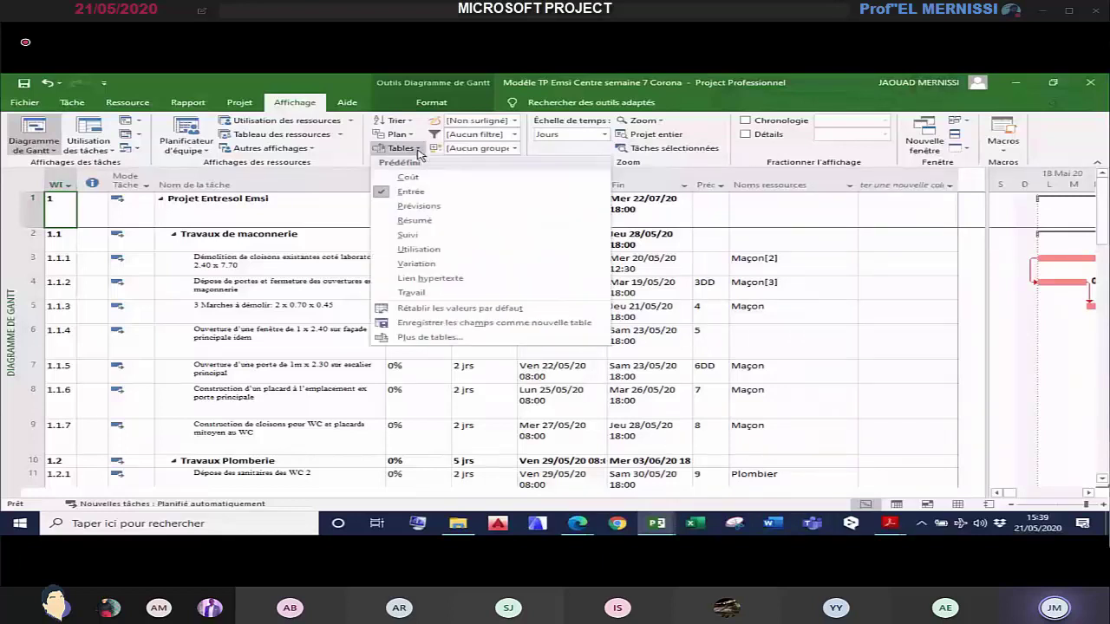
click(441, 206)
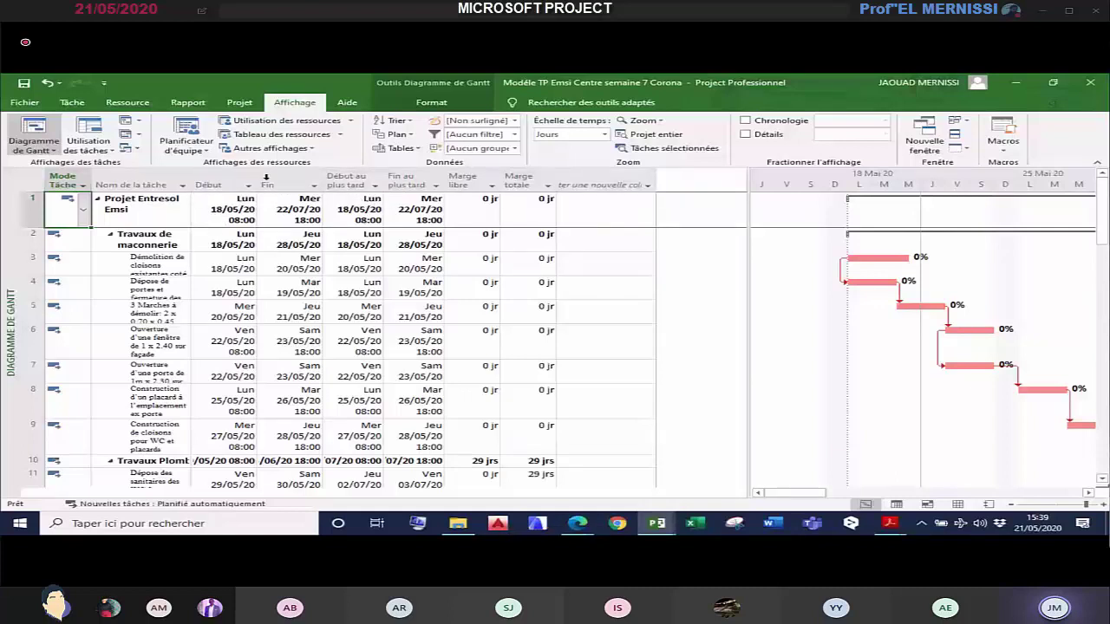
click(417, 150)
click(429, 222)
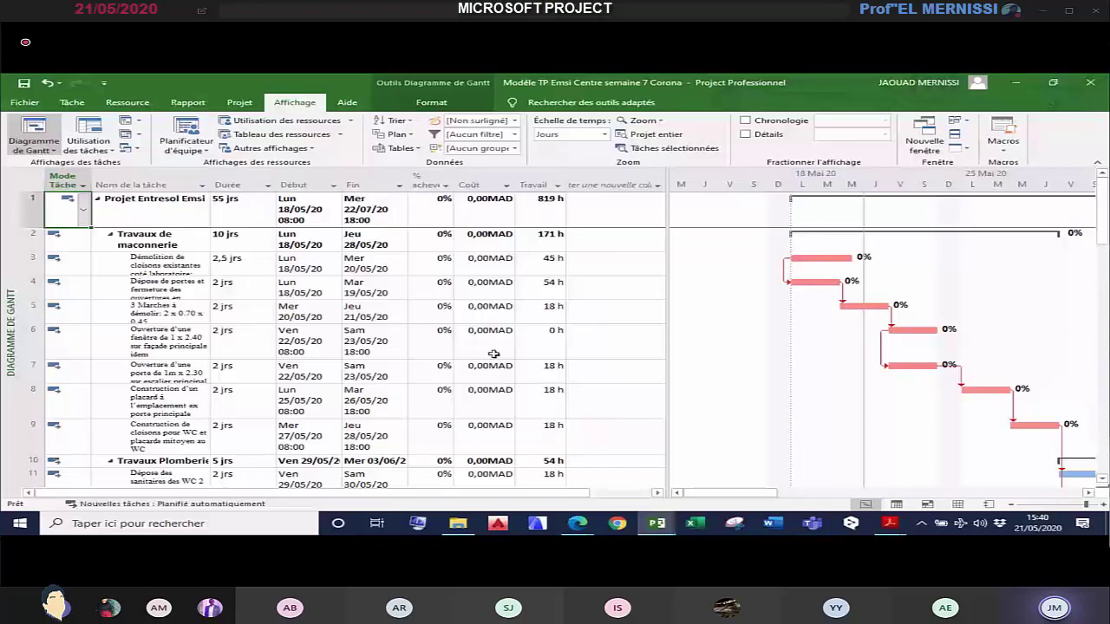
Step: Apply the Coût table to the Gantt task list and widen the table area to show all its columns
click(401, 149)
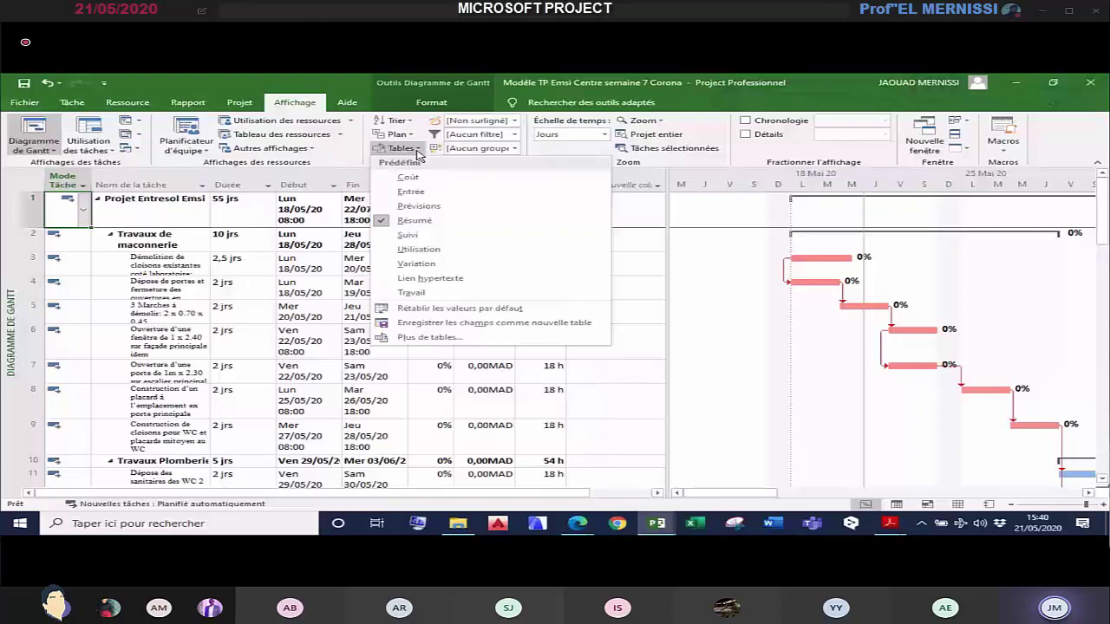
click(407, 177)
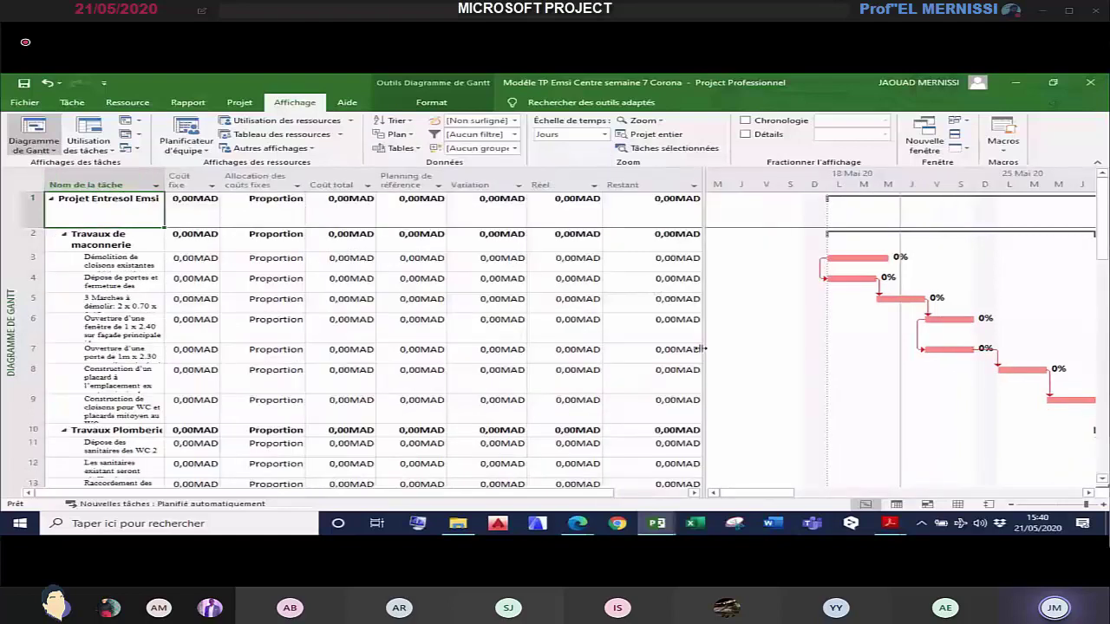
drag(701, 349, 811, 362)
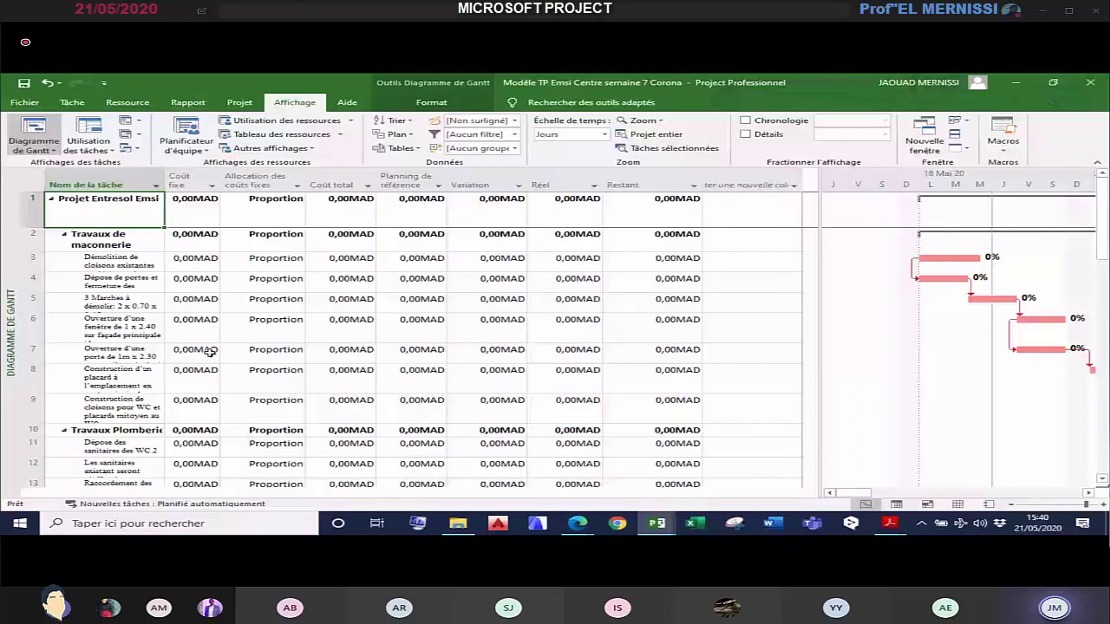
Step: Examine the Nom de la tâche, Coût total, Coût fixe and Réel columns of the task cost table
click(89, 184)
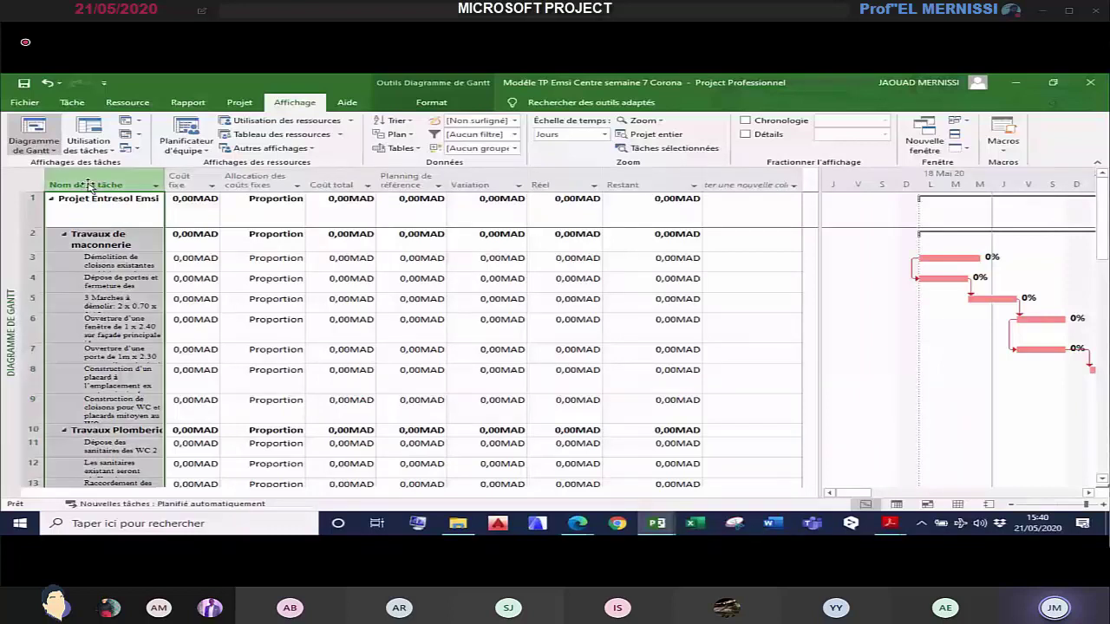
click(333, 184)
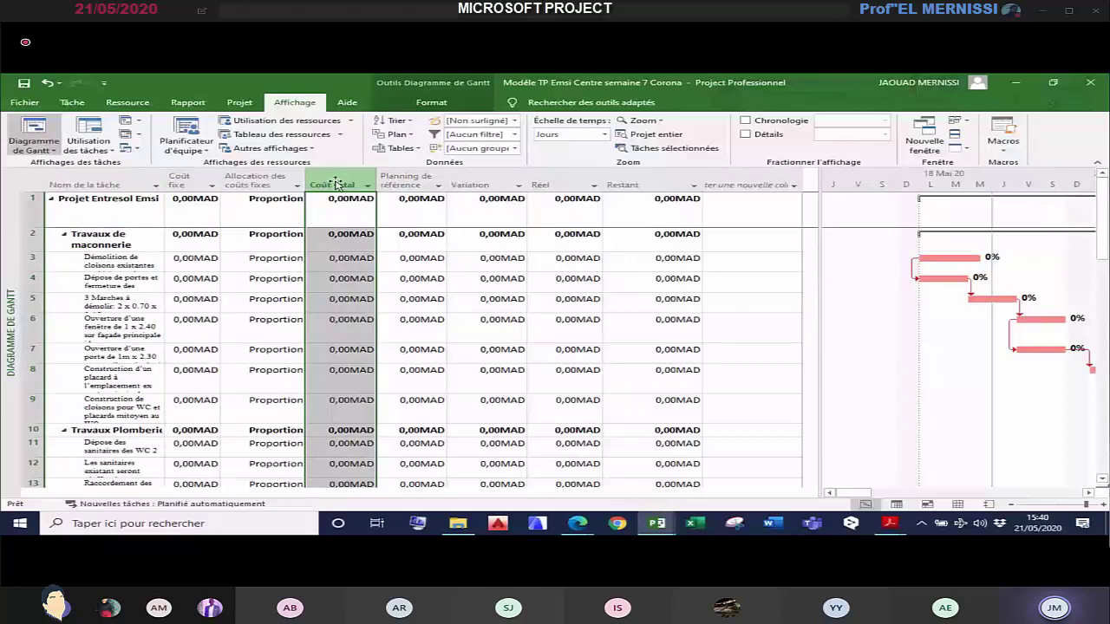
click(187, 182)
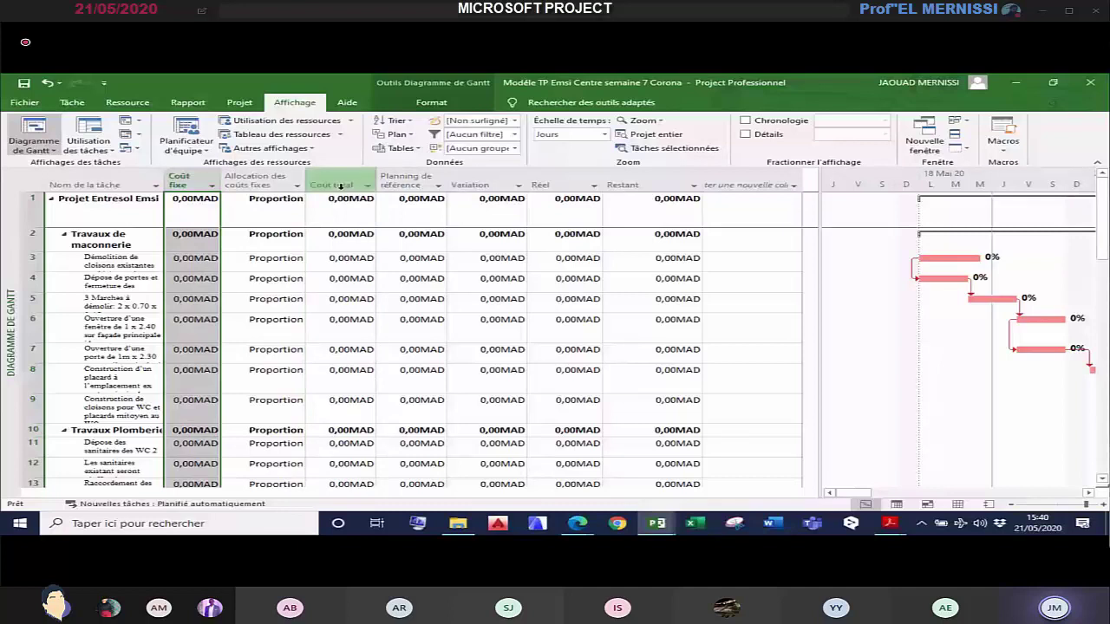
click(562, 185)
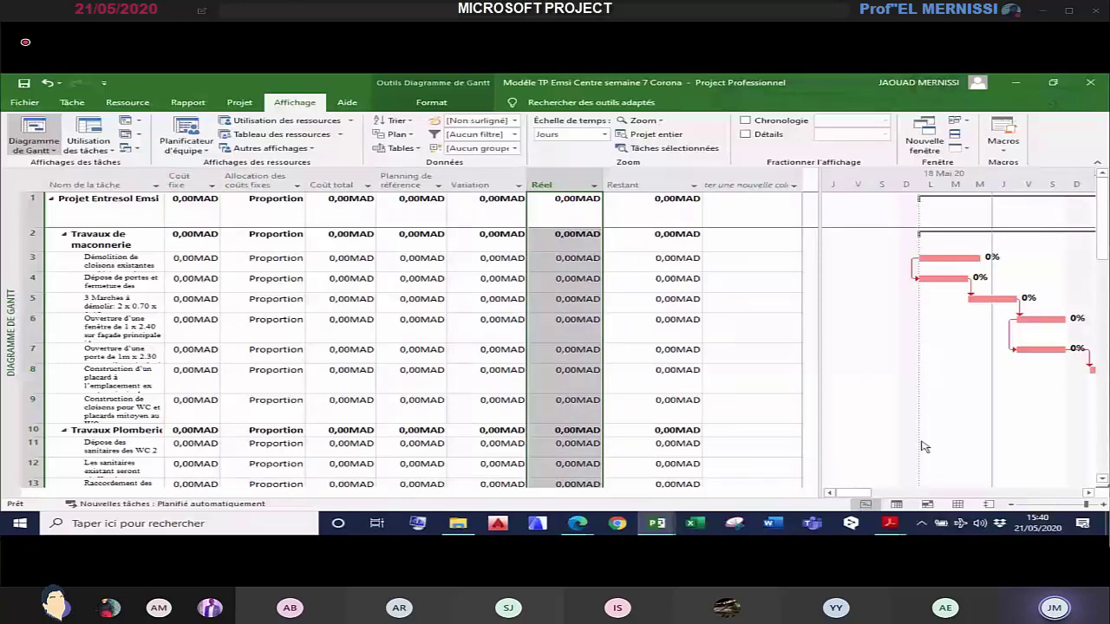
Step: Open the resource sheet, apply the Coût table to it and widen its Coût column
click(958, 505)
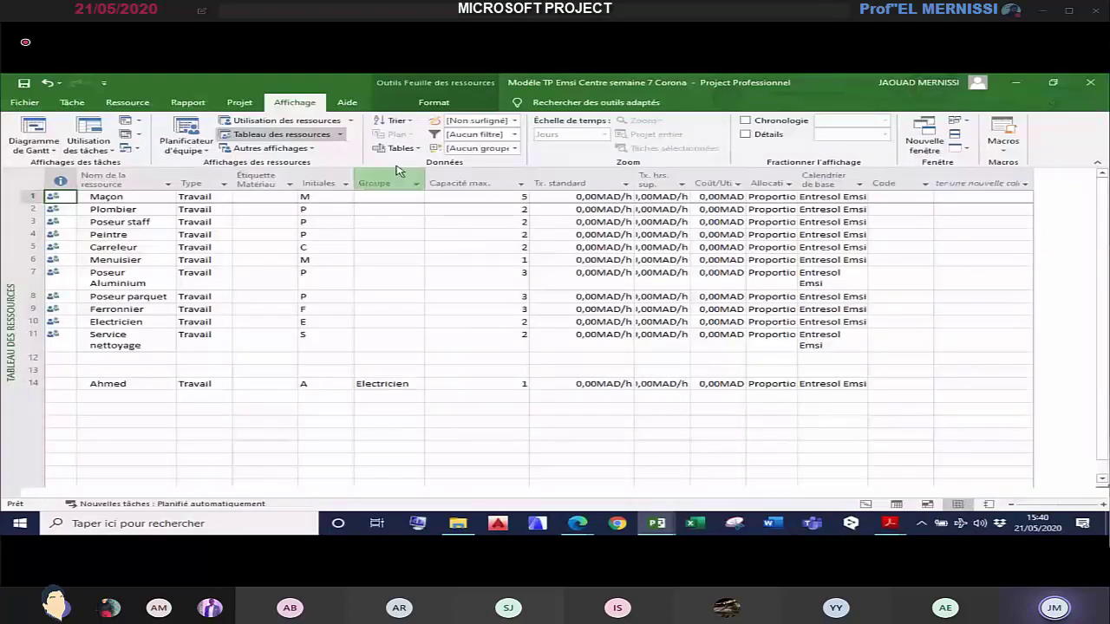
click(417, 150)
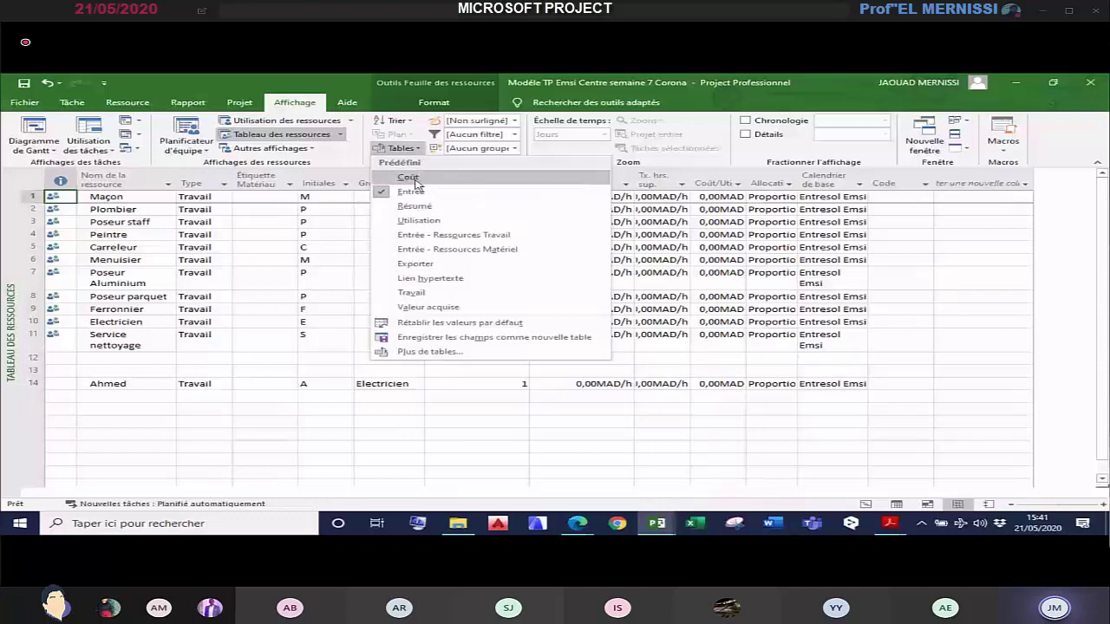
click(410, 178)
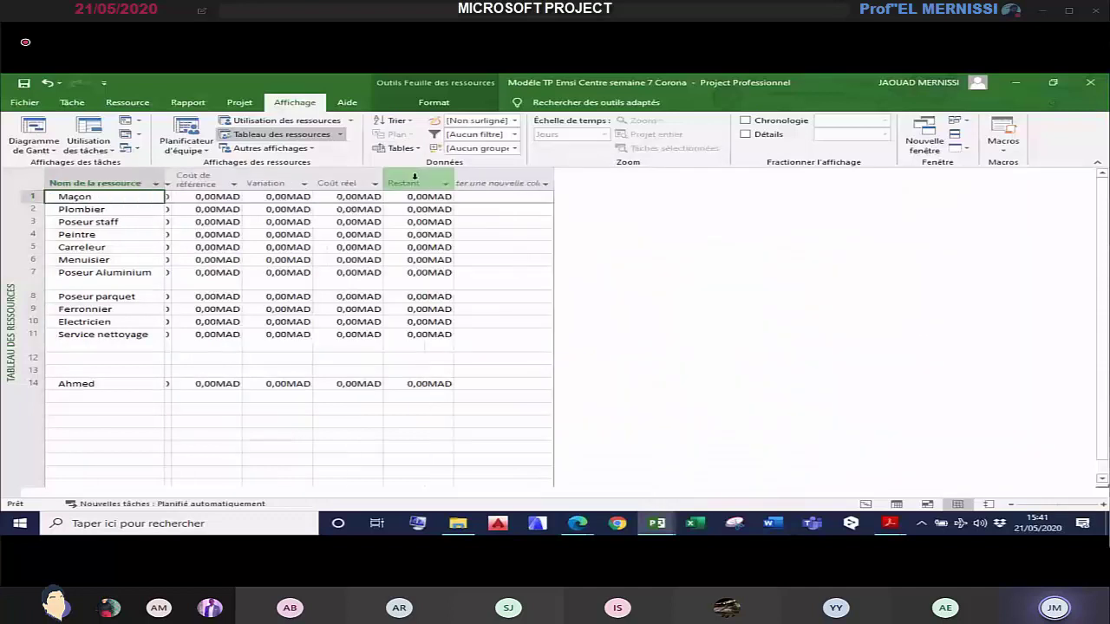
drag(169, 178, 241, 188)
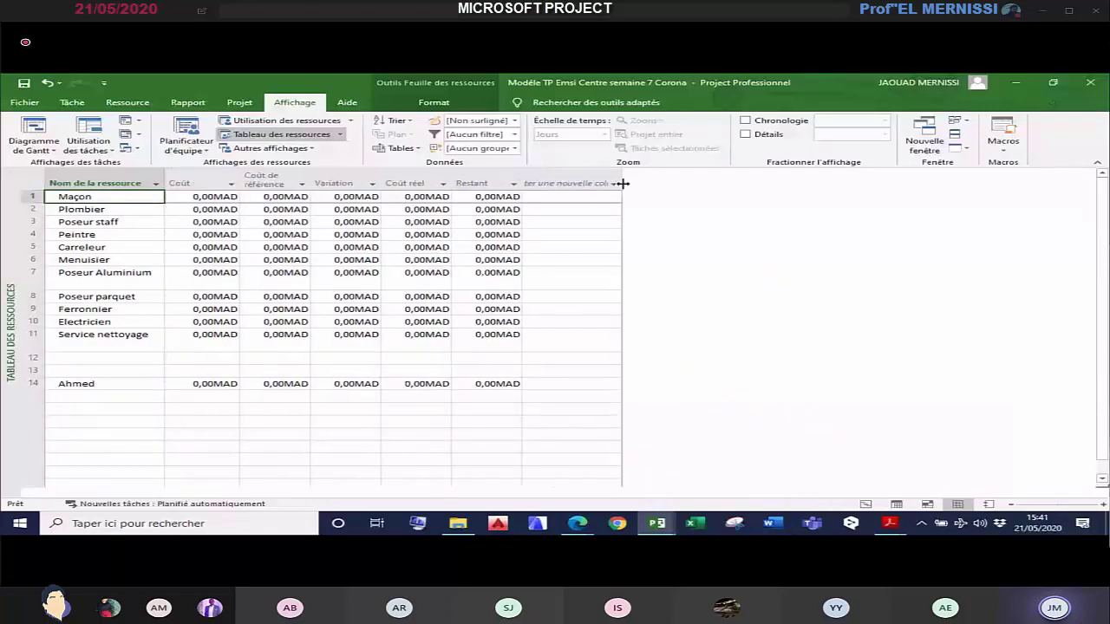
Step: Widen the last column of the resource cost table slightly and examine the Coût values from Maçon to Peintre
drag(623, 183, 626, 183)
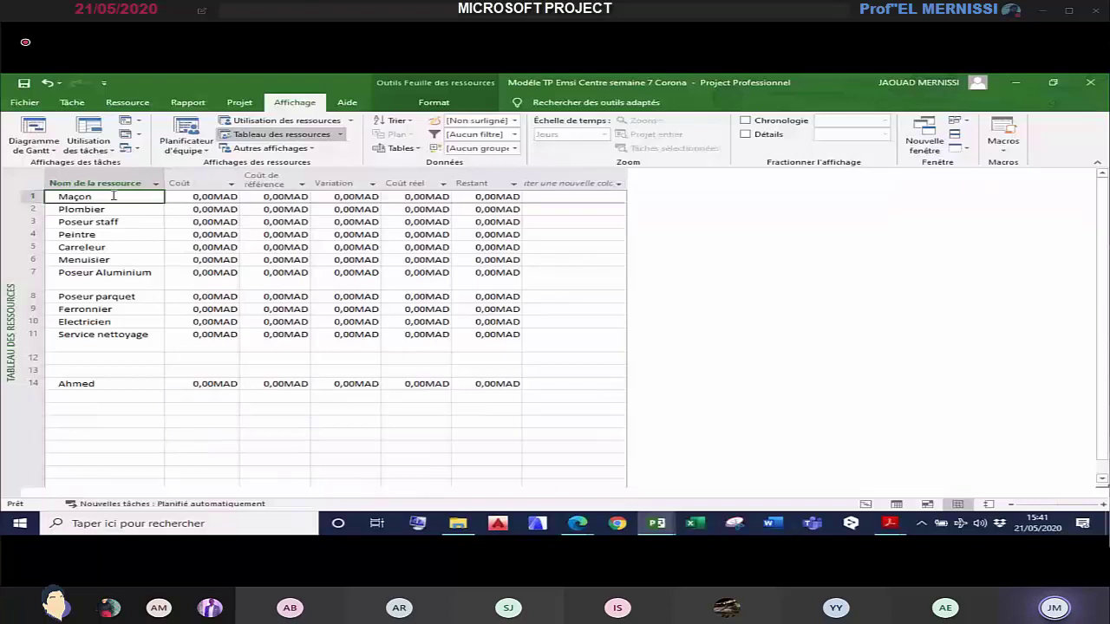
key(Tab)
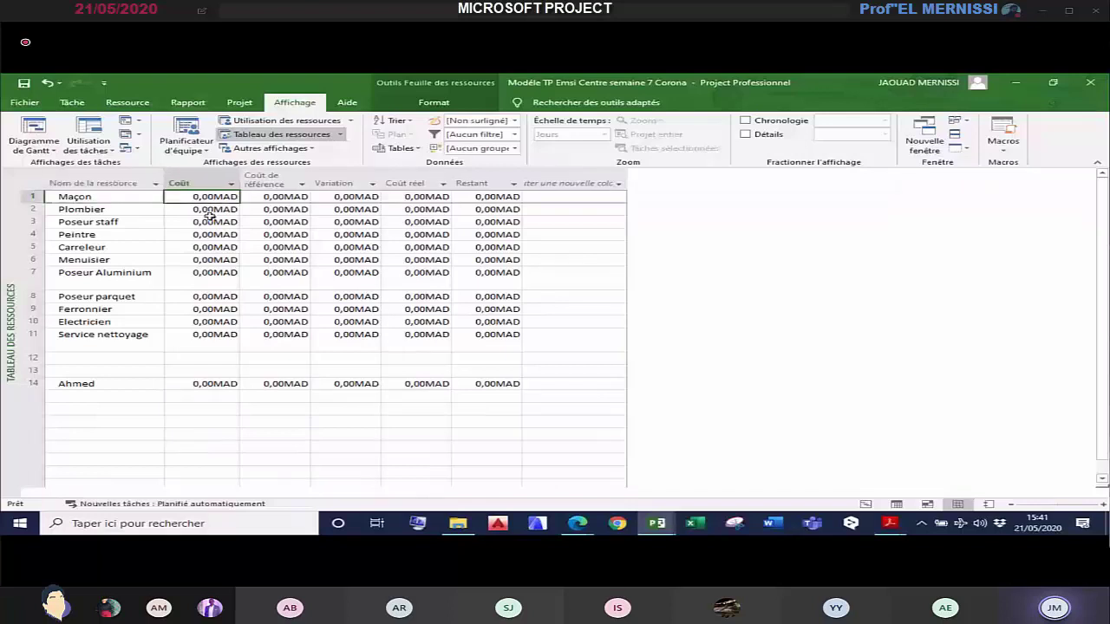
click(111, 210)
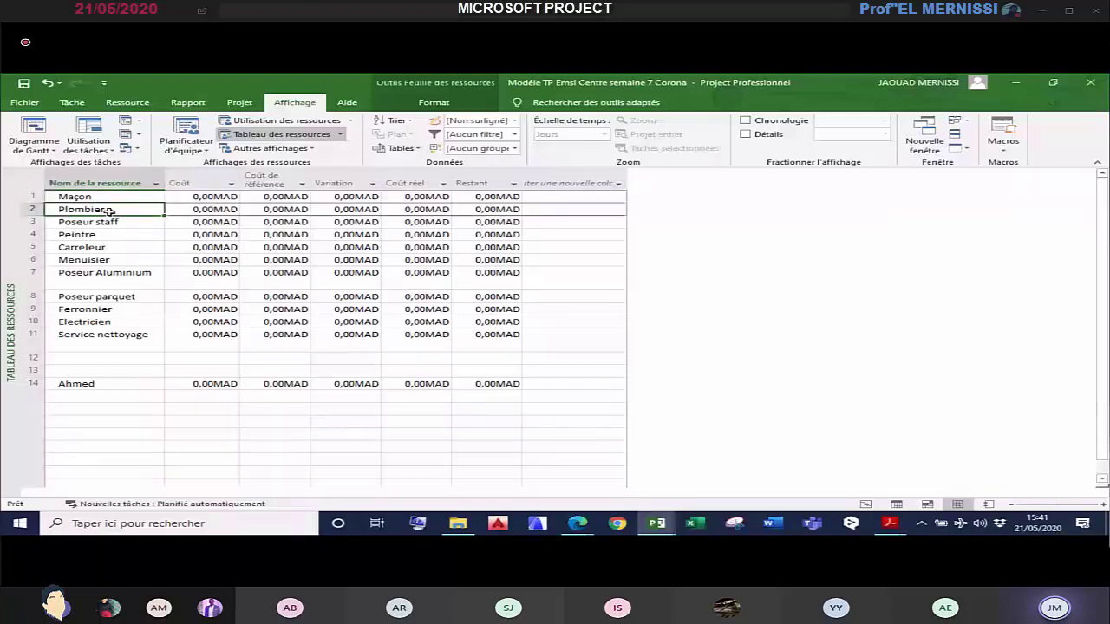
key(Down)
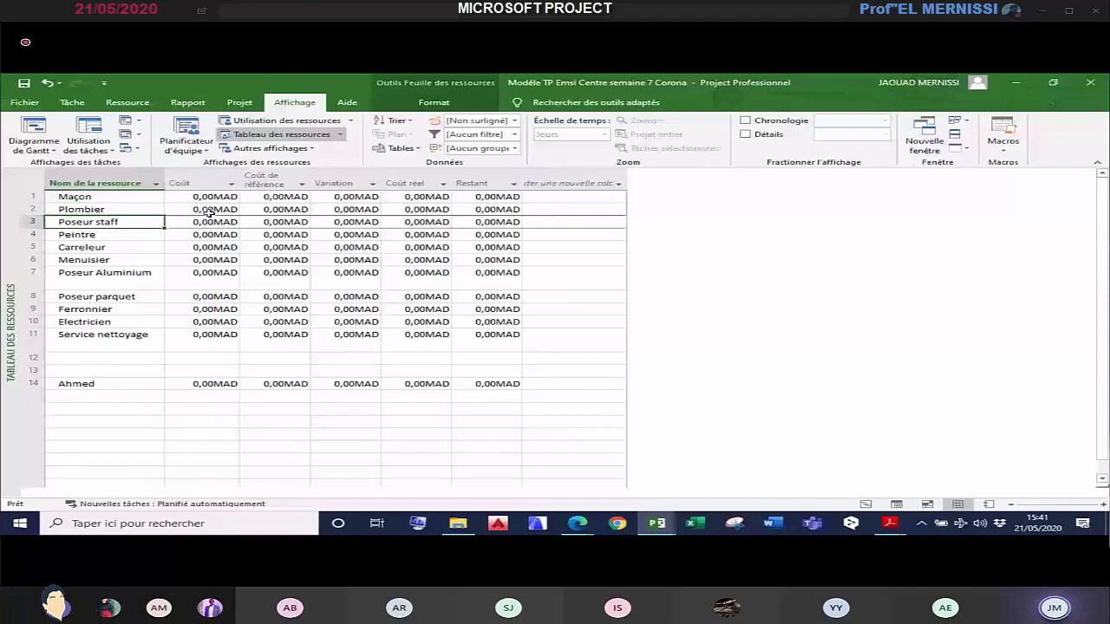
click(213, 234)
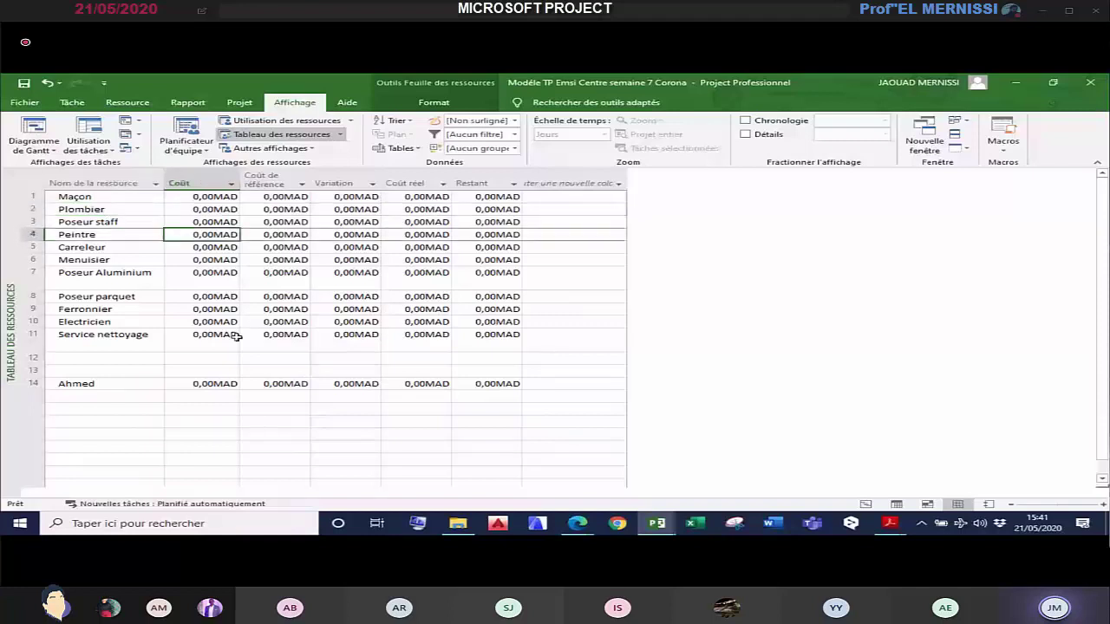
Step: Apply the Entrée table to the resource sheet and enter standard rates down the list, starting with 20 MAD/h for Maçon and Plombier
click(399, 148)
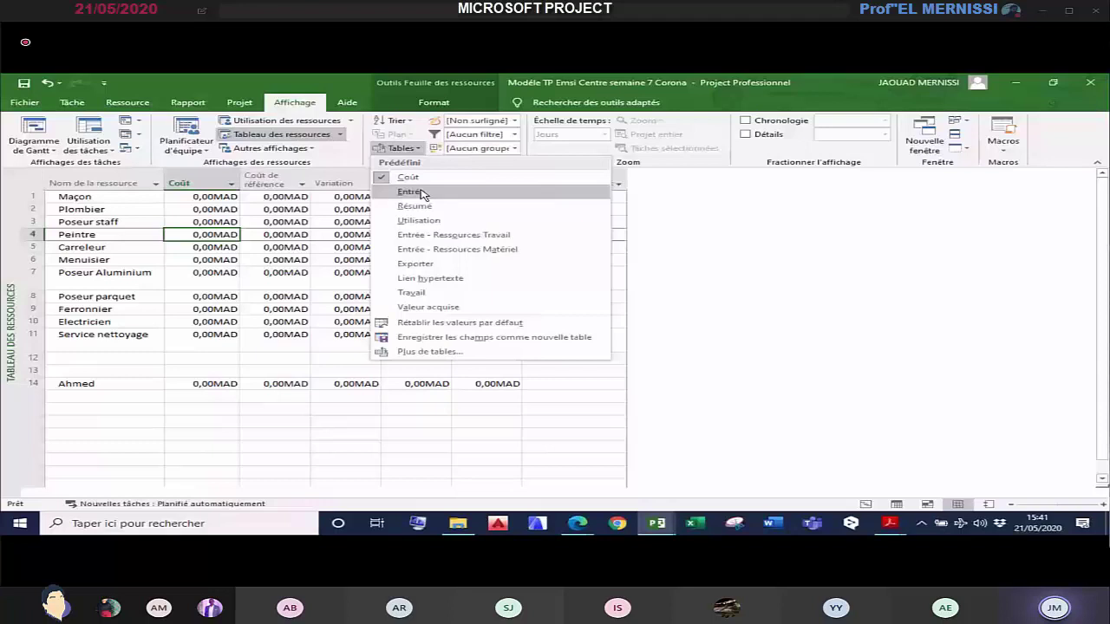
click(411, 191)
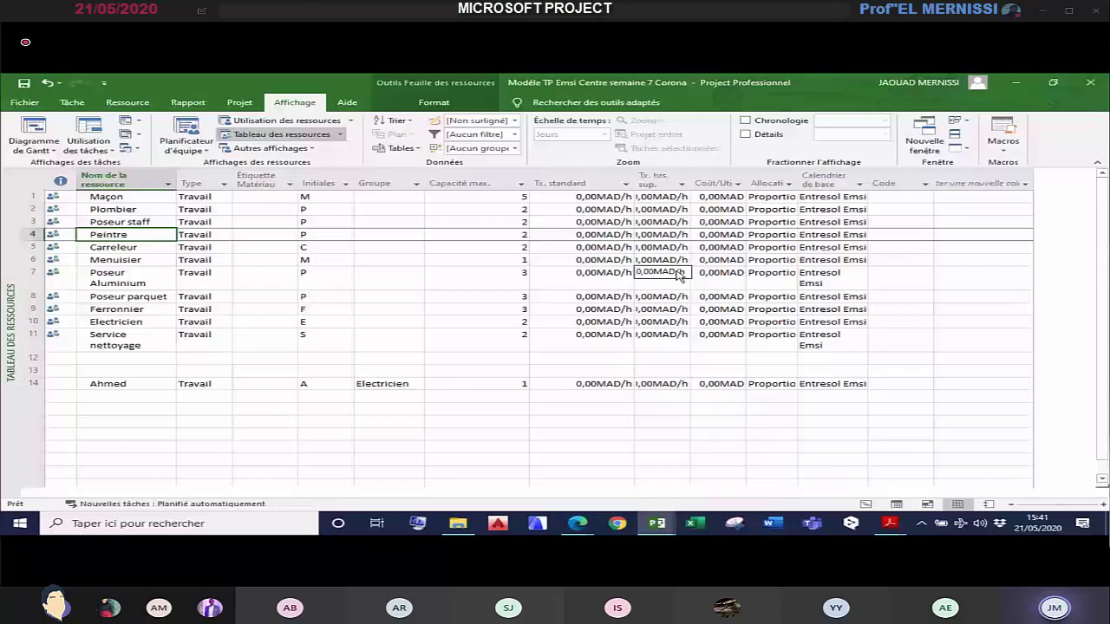
click(602, 198)
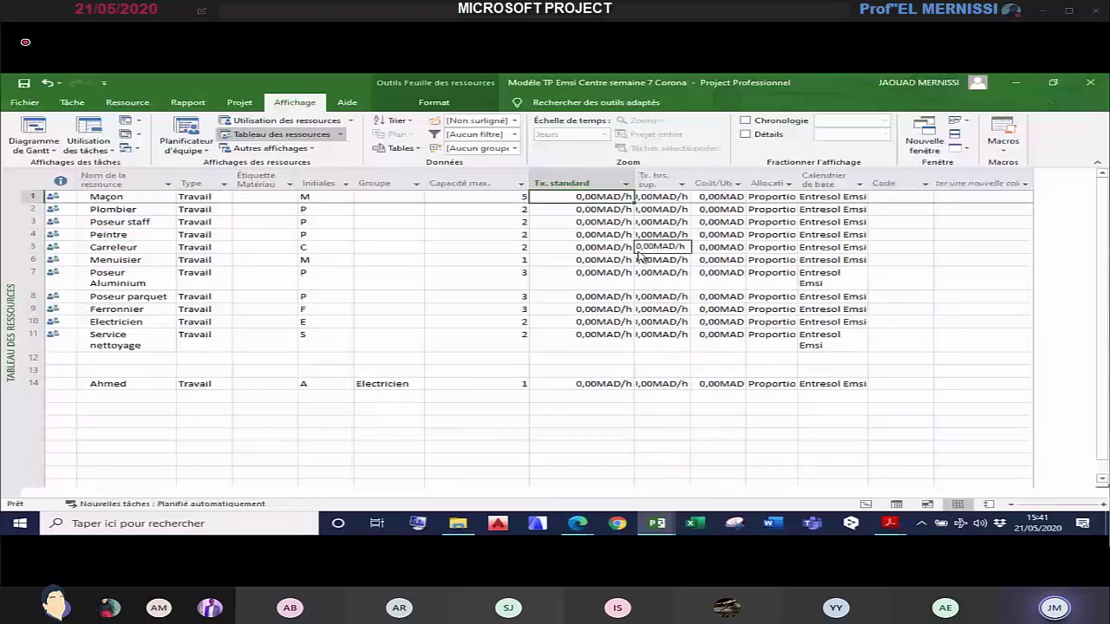
text(2)
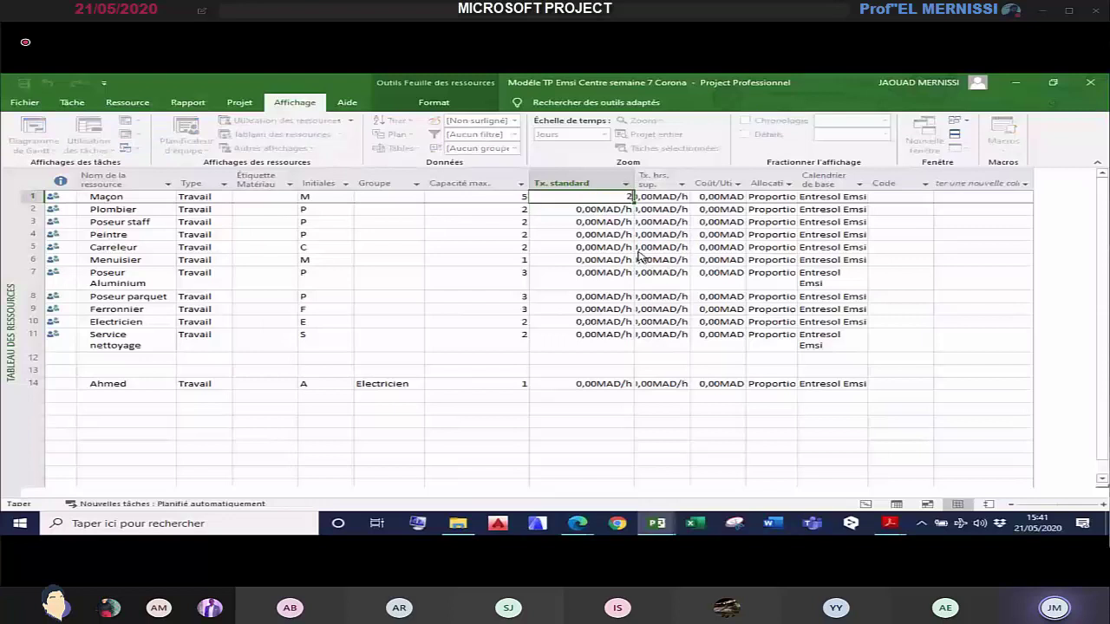
text(0)
key(Return)
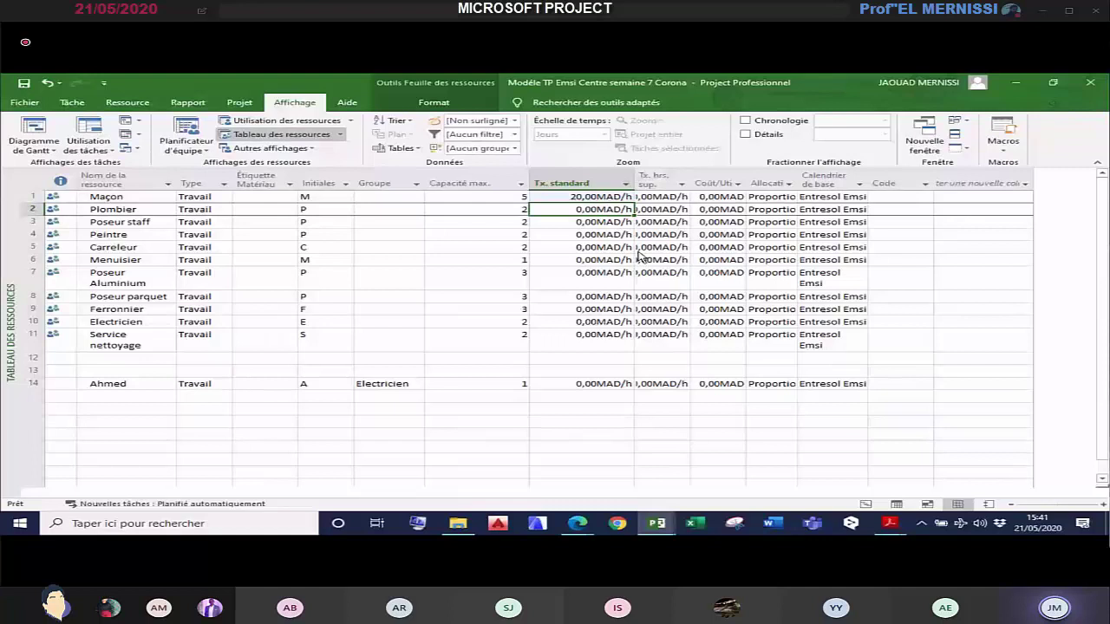
text(20)
key(Return)
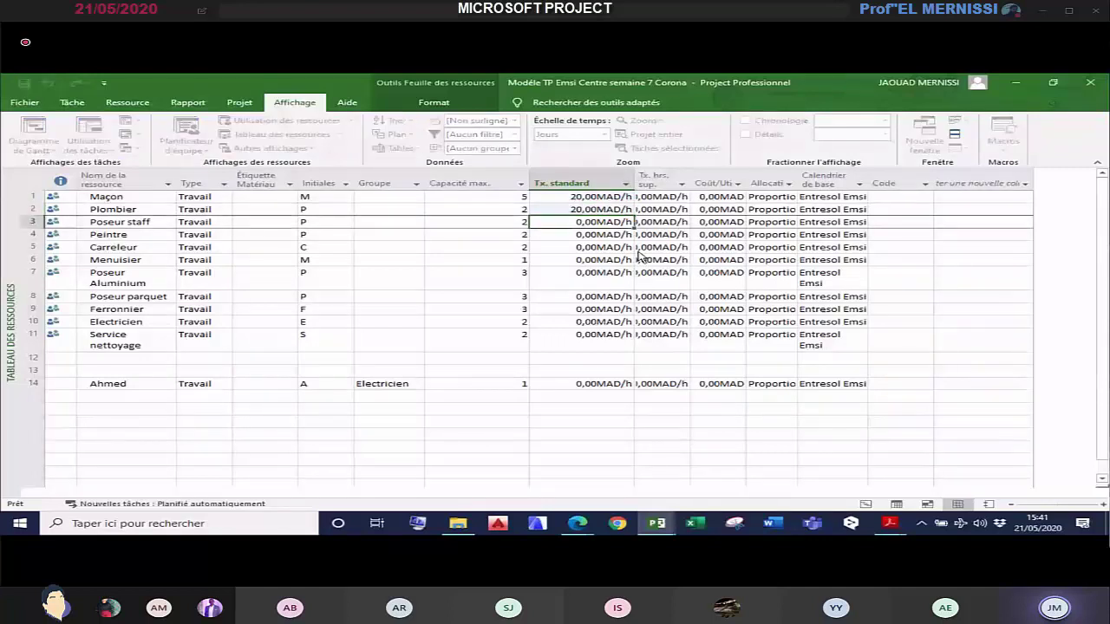
text(2)
key(Return)
text(2)
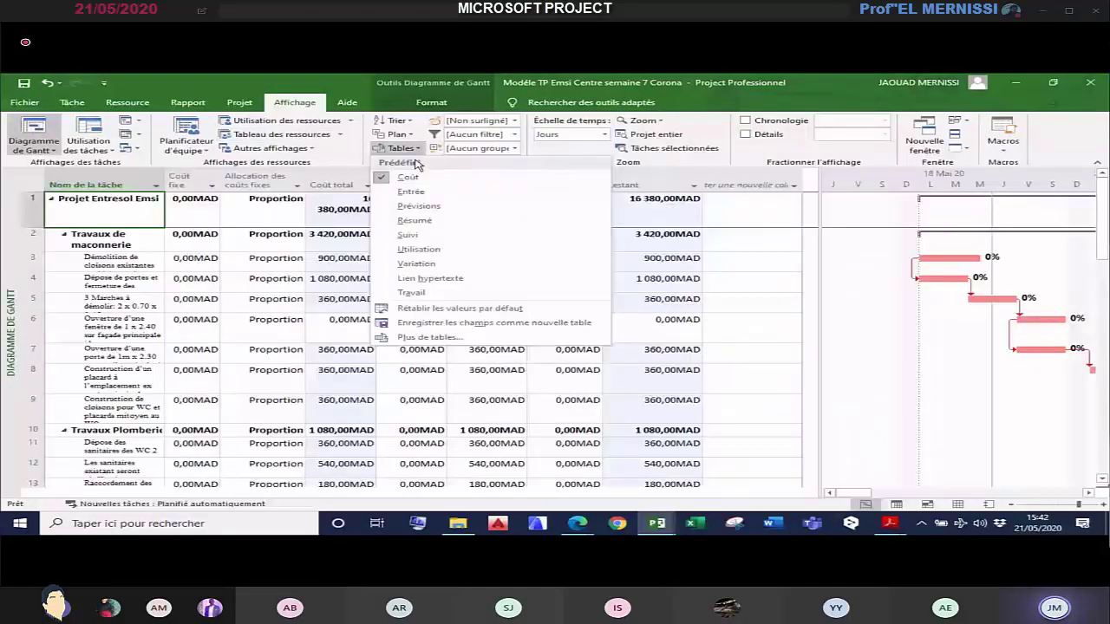
Step: Apply the Entrée table to the Gantt task list and inspect the Maçon units and cost in the information of demolition task 1.1.1
click(411, 190)
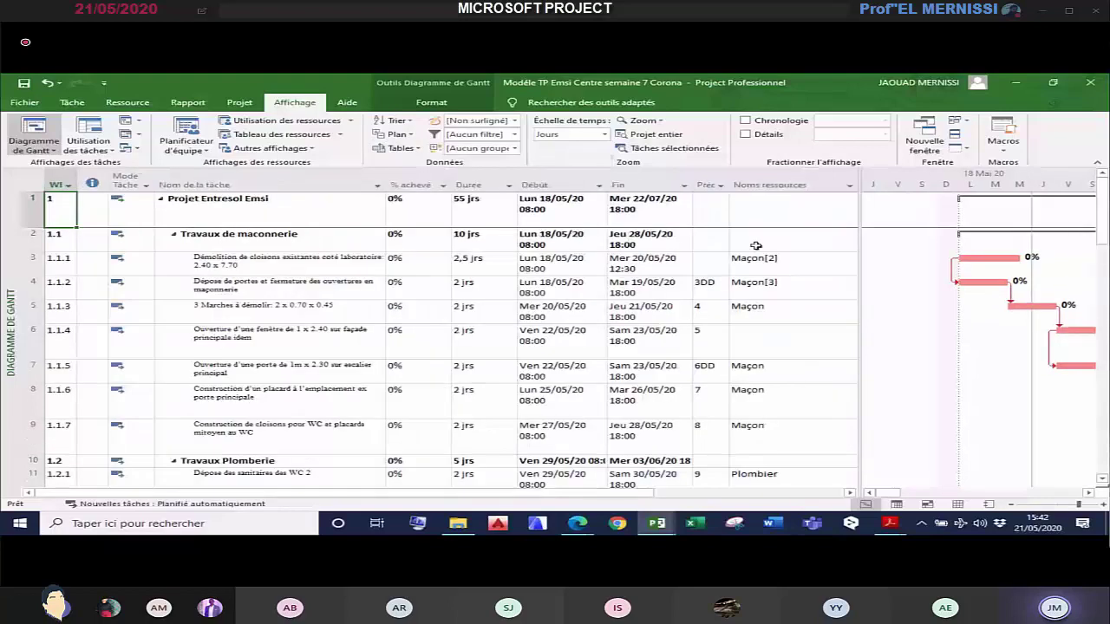
click(773, 287)
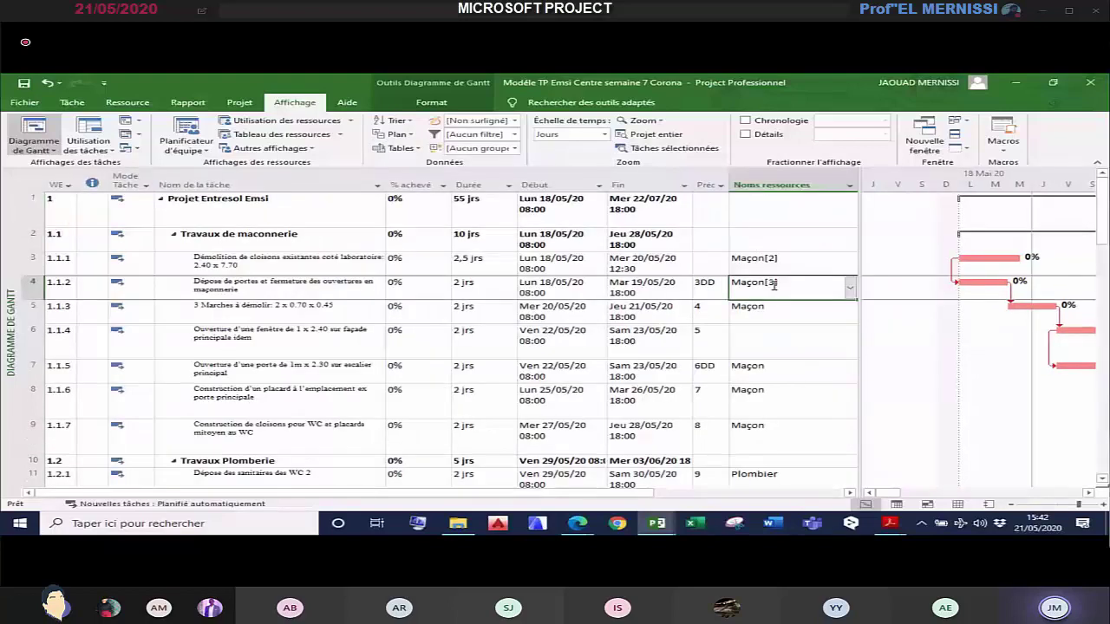
click(240, 261)
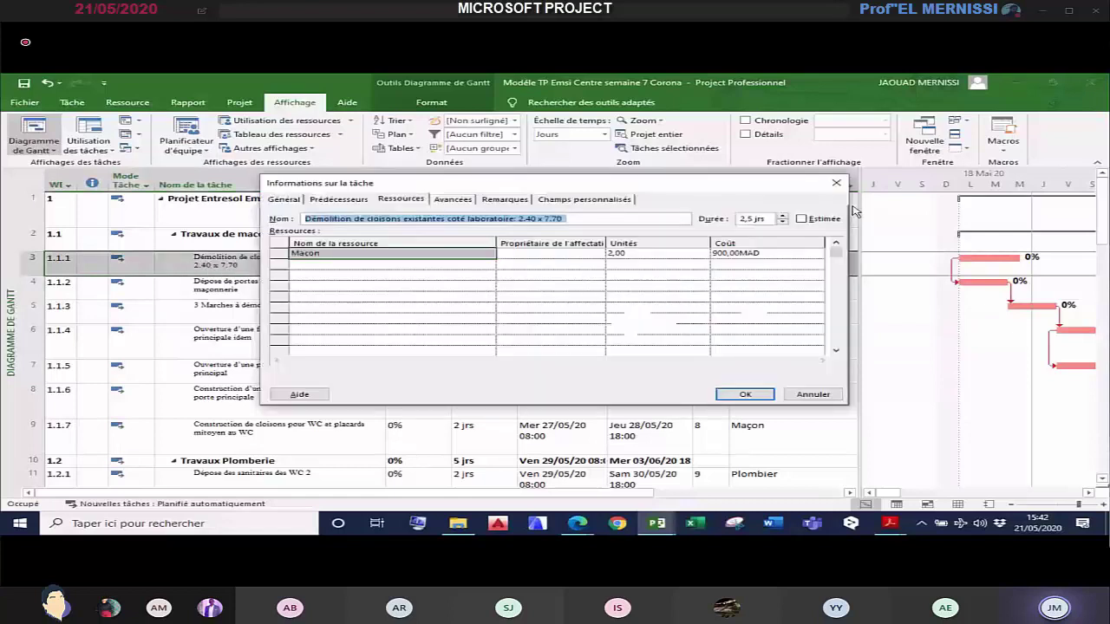
click(748, 254)
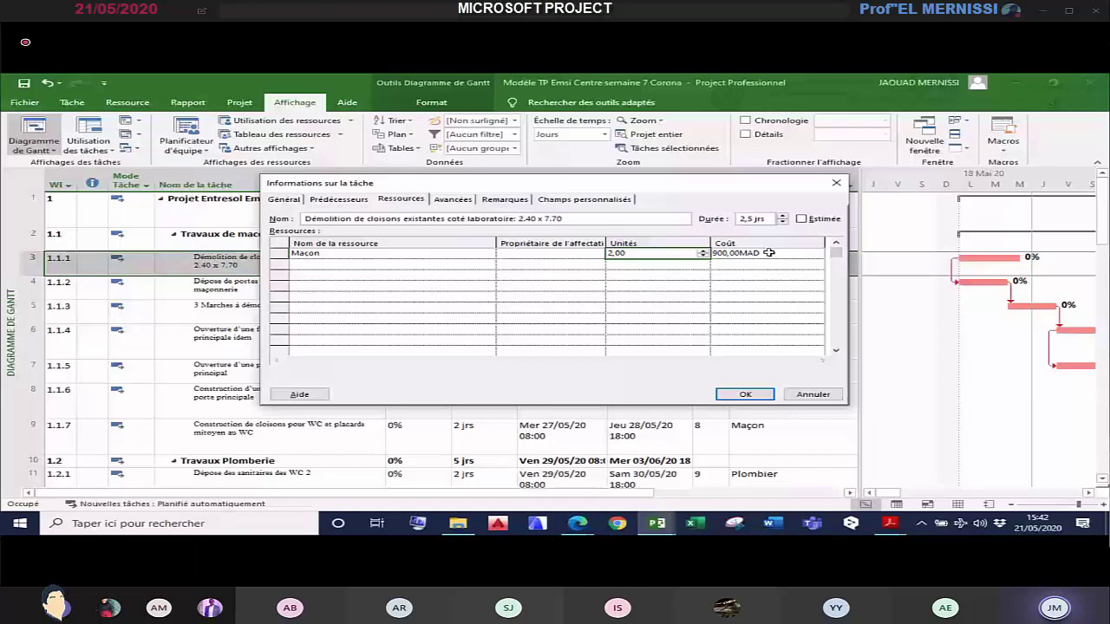
click(768, 252)
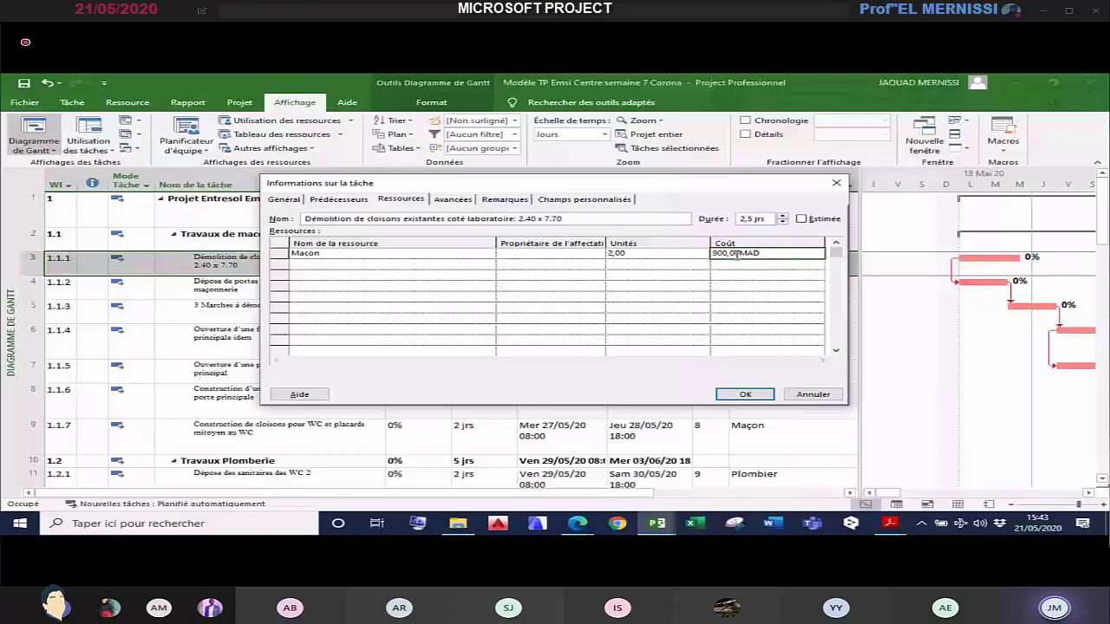
key(Return)
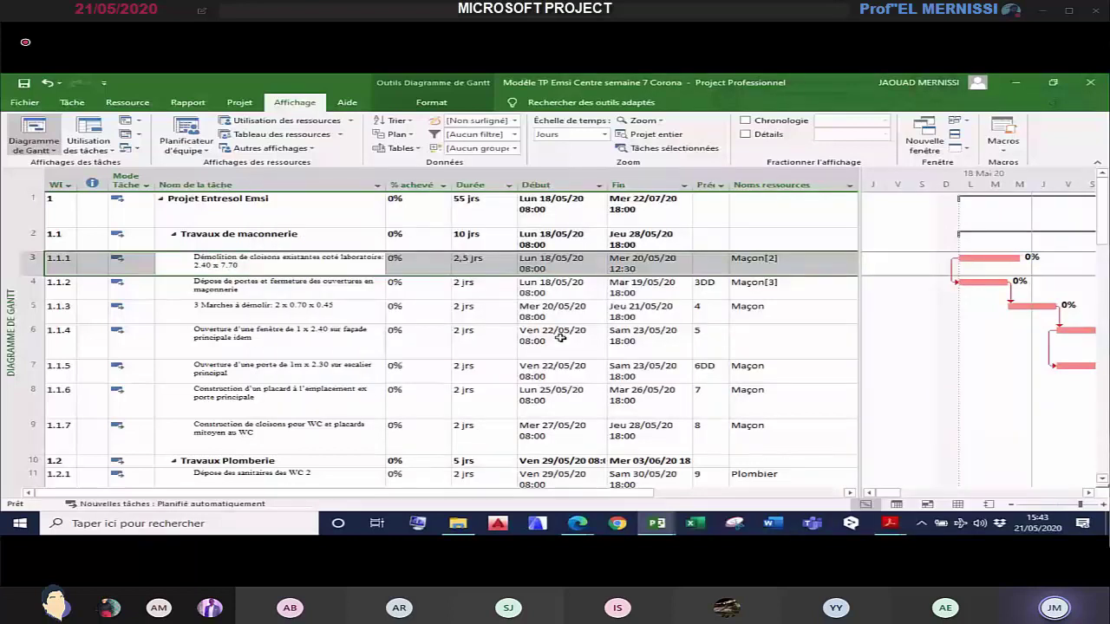
Step: Display the resource sheet with the Coût table and examine the Coût values of the resources down to Electricien
click(958, 504)
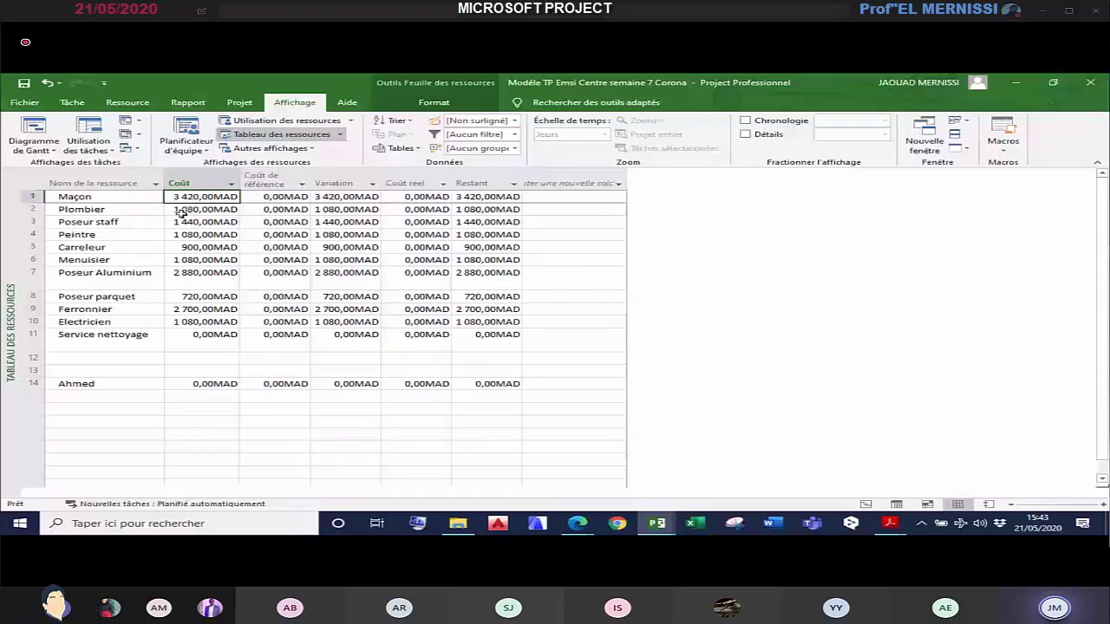
click(185, 222)
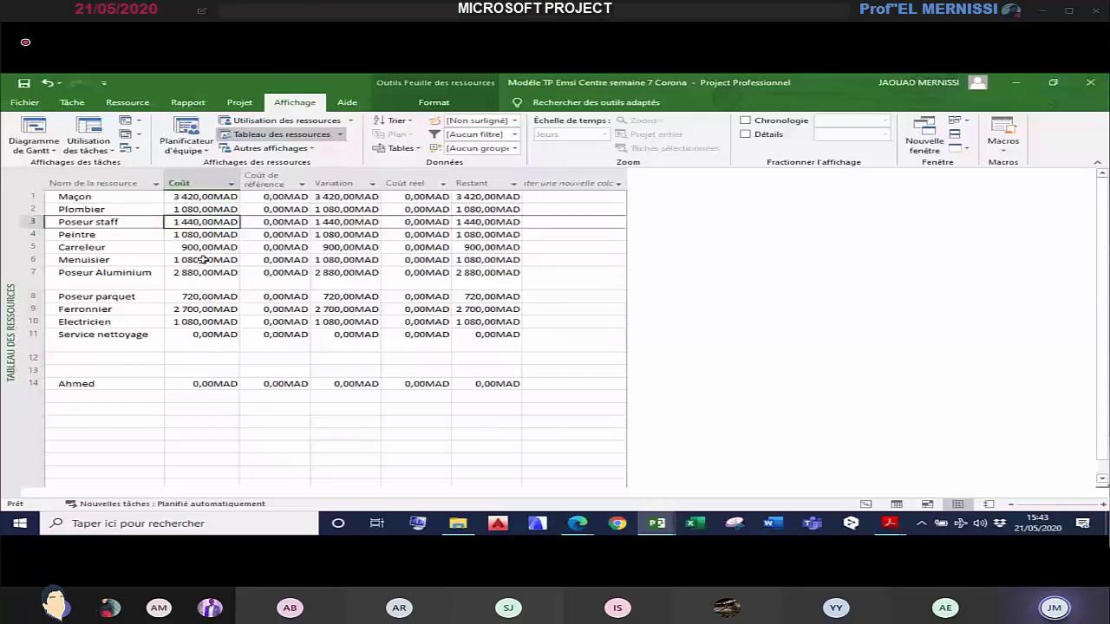
click(219, 322)
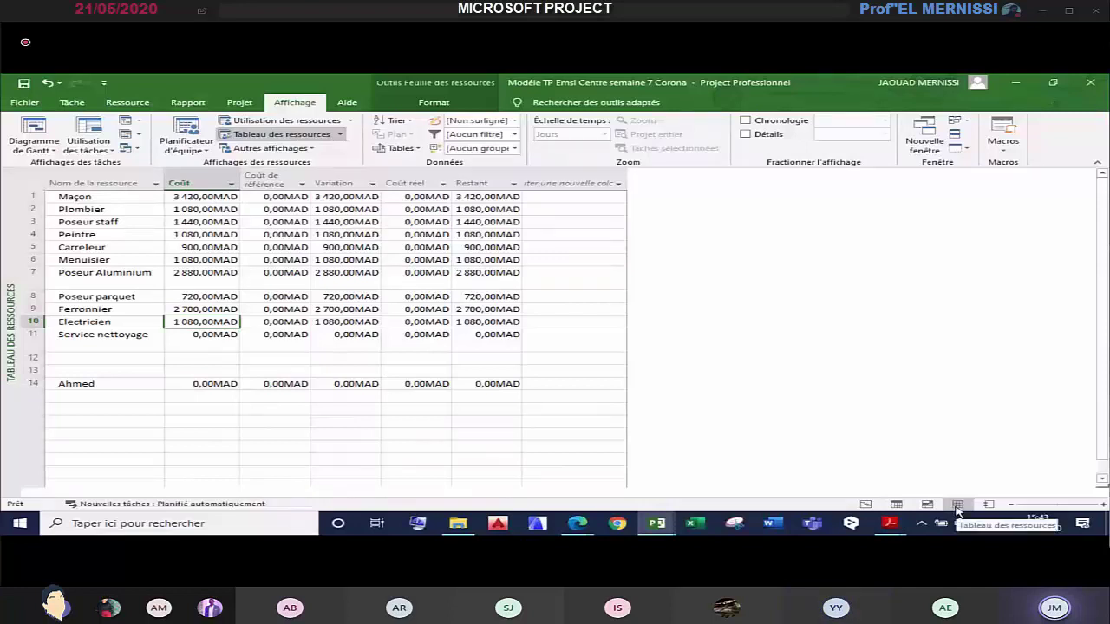
Step: Return to the Gantt diagram, apply the Coût table and widen the table area and the Coût fixe and Coût total columns
click(873, 508)
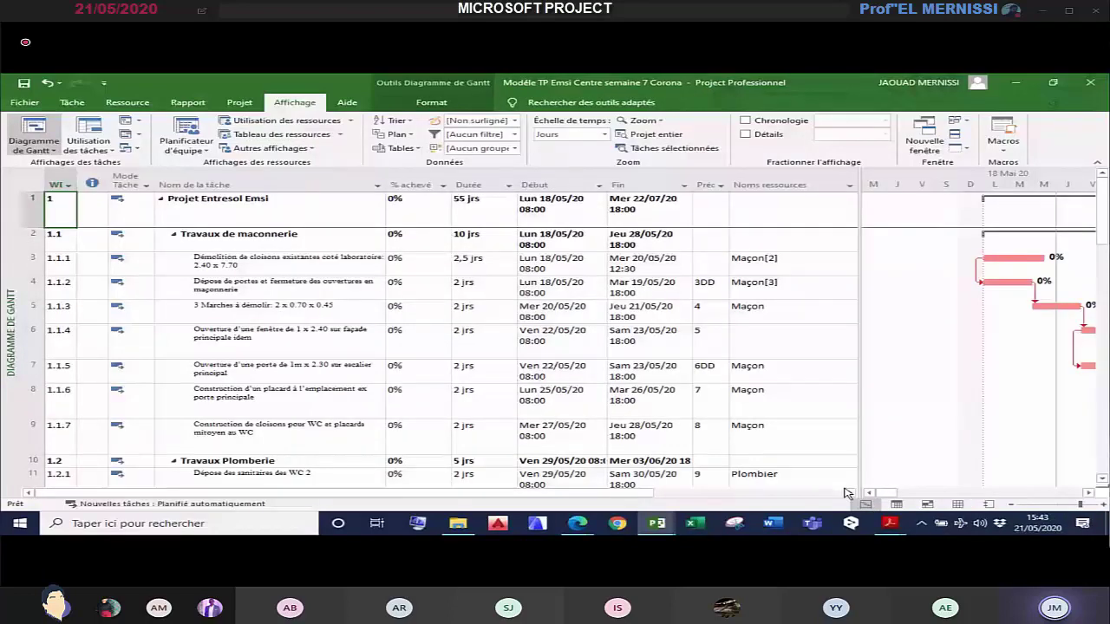
drag(862, 397, 906, 412)
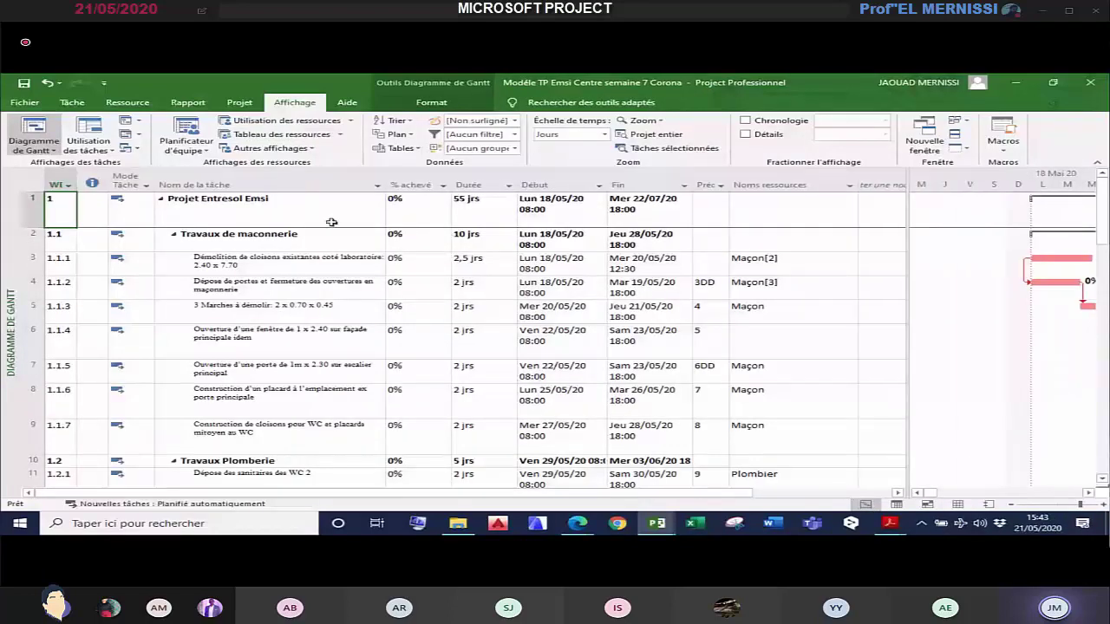
click(400, 148)
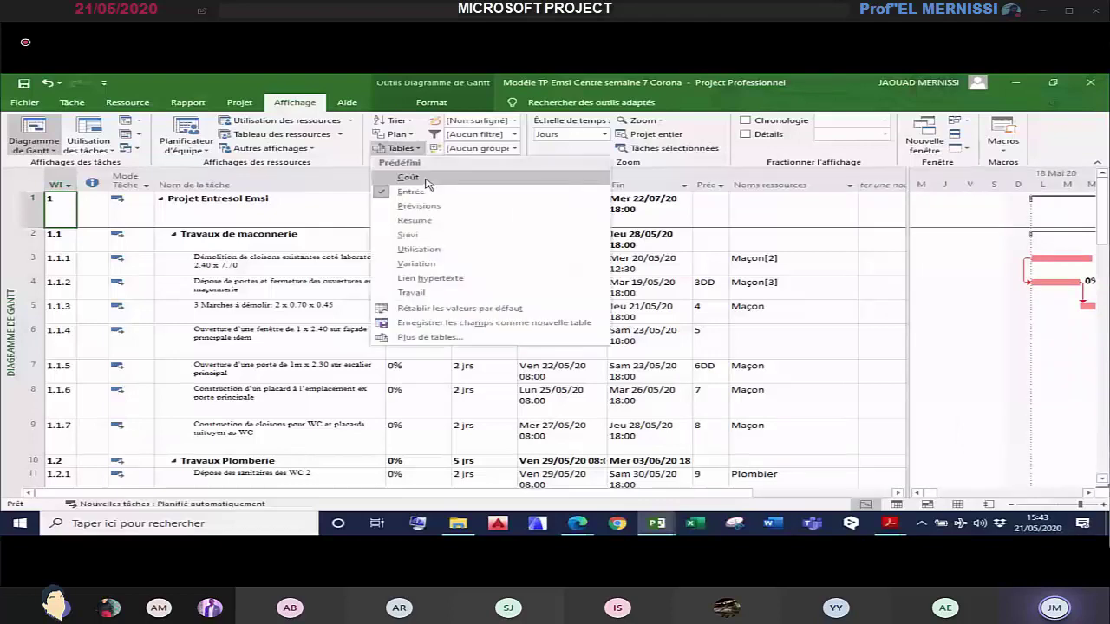
click(428, 180)
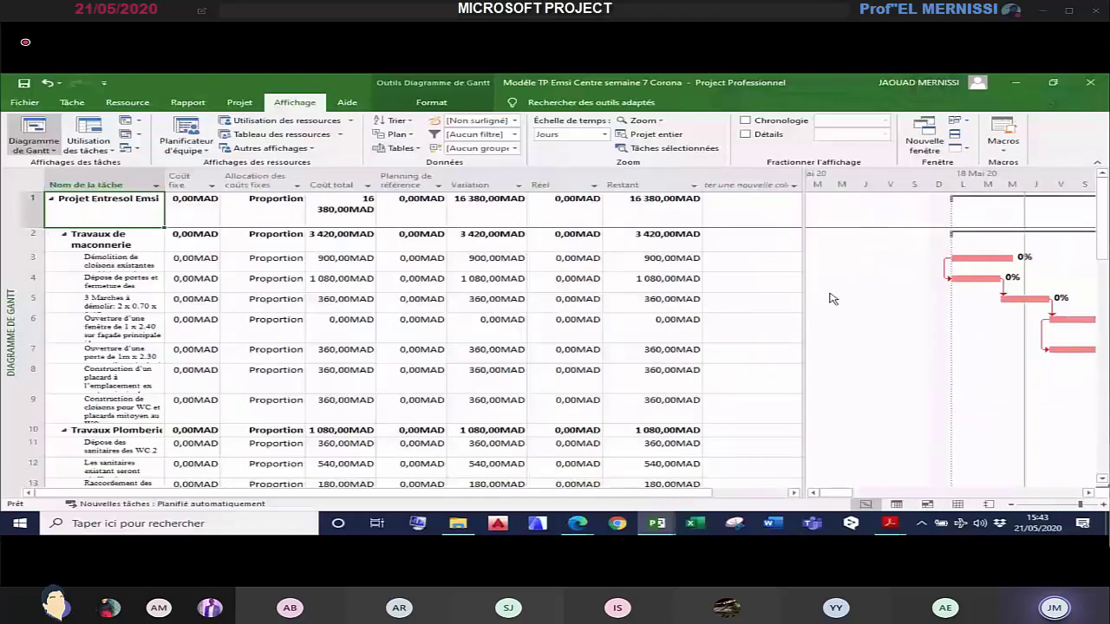
drag(805, 298, 826, 299)
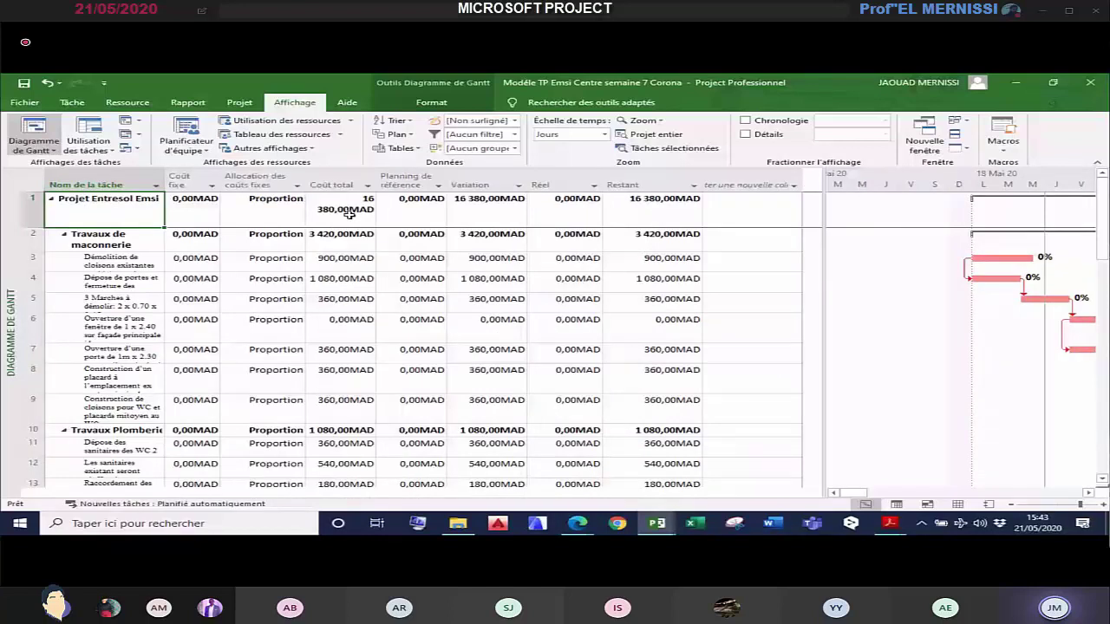
drag(219, 186, 239, 186)
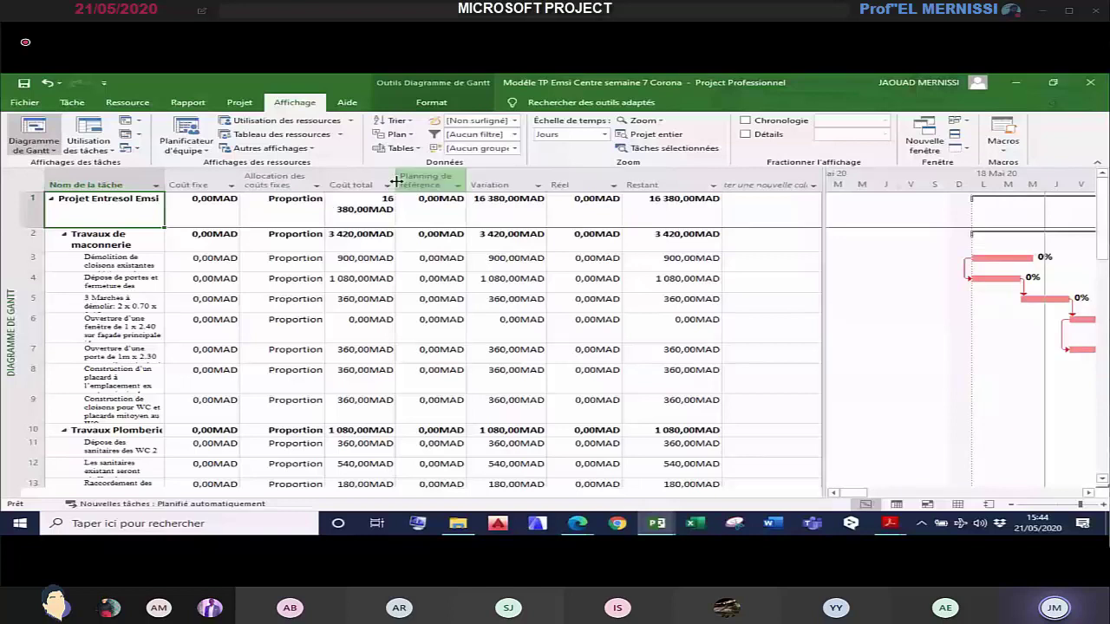
drag(394, 180, 450, 189)
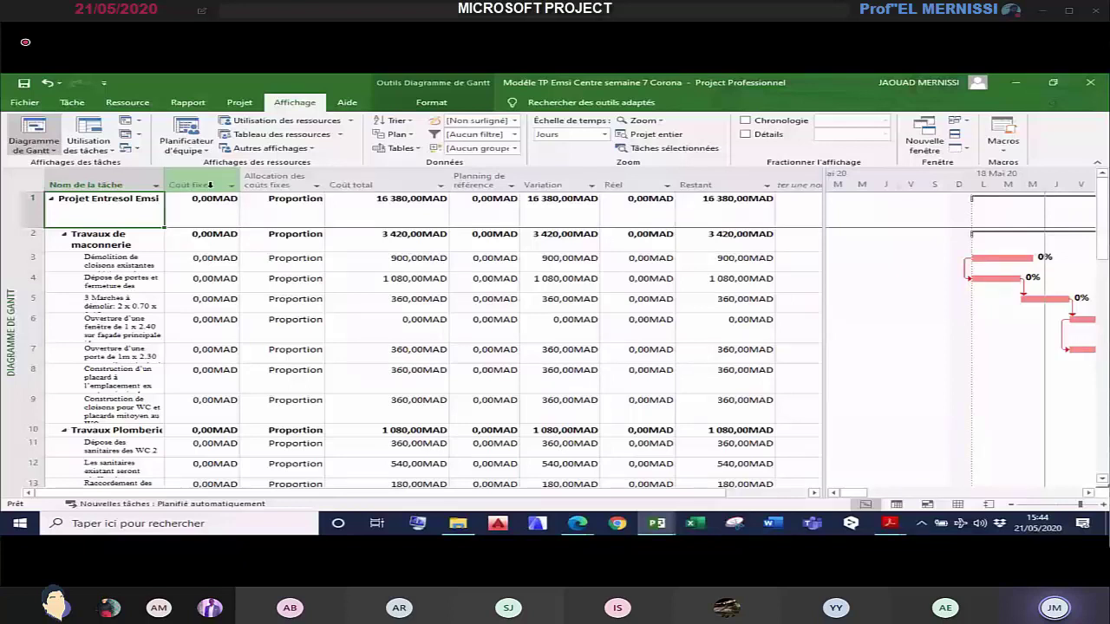
Step: Examine the Coût fixe and Coût total columns for the first masonry tasks in the task cost table
click(210, 185)
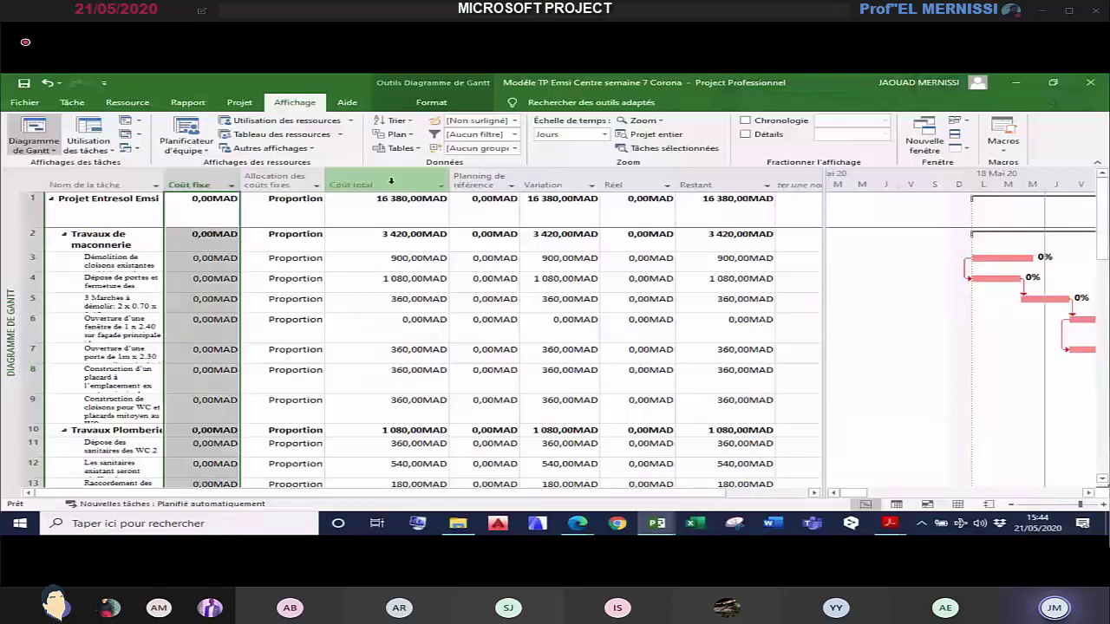
click(391, 181)
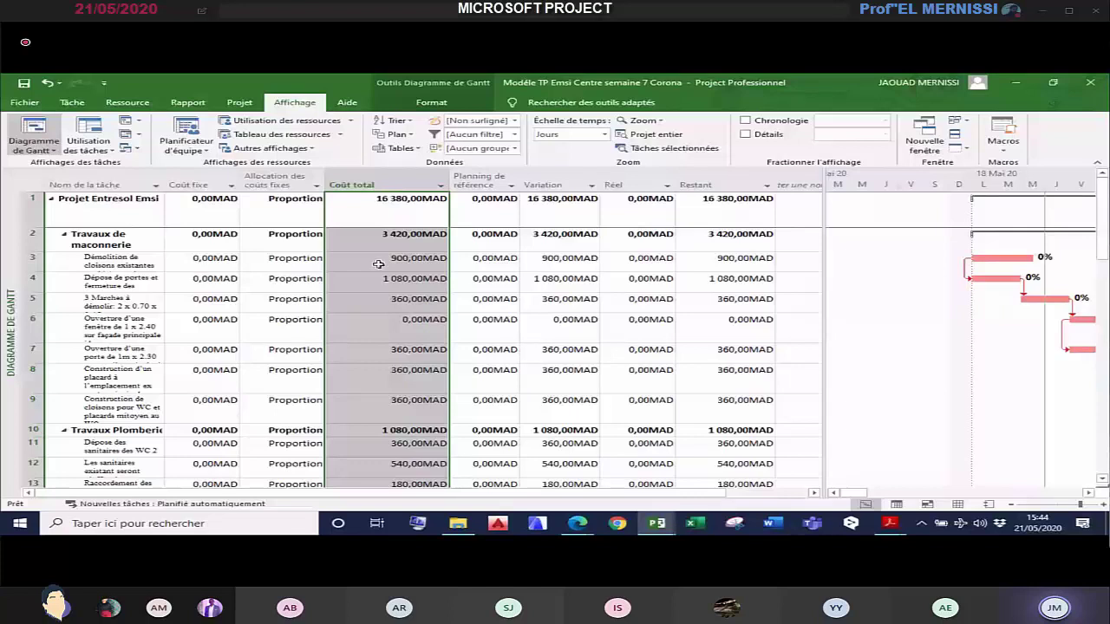
click(207, 259)
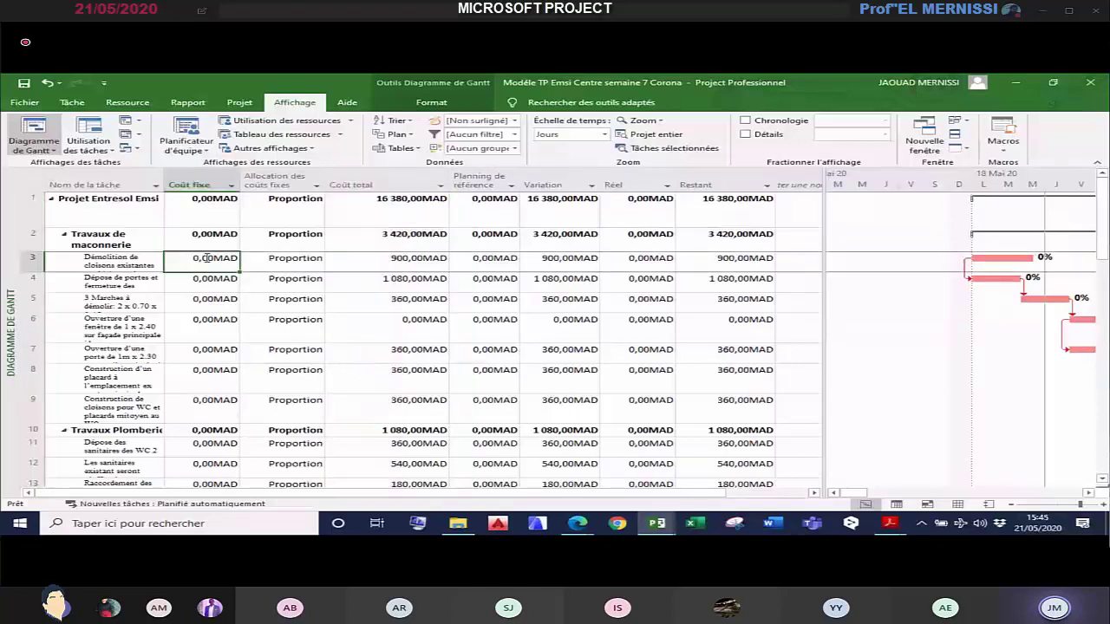
click(400, 261)
click(394, 278)
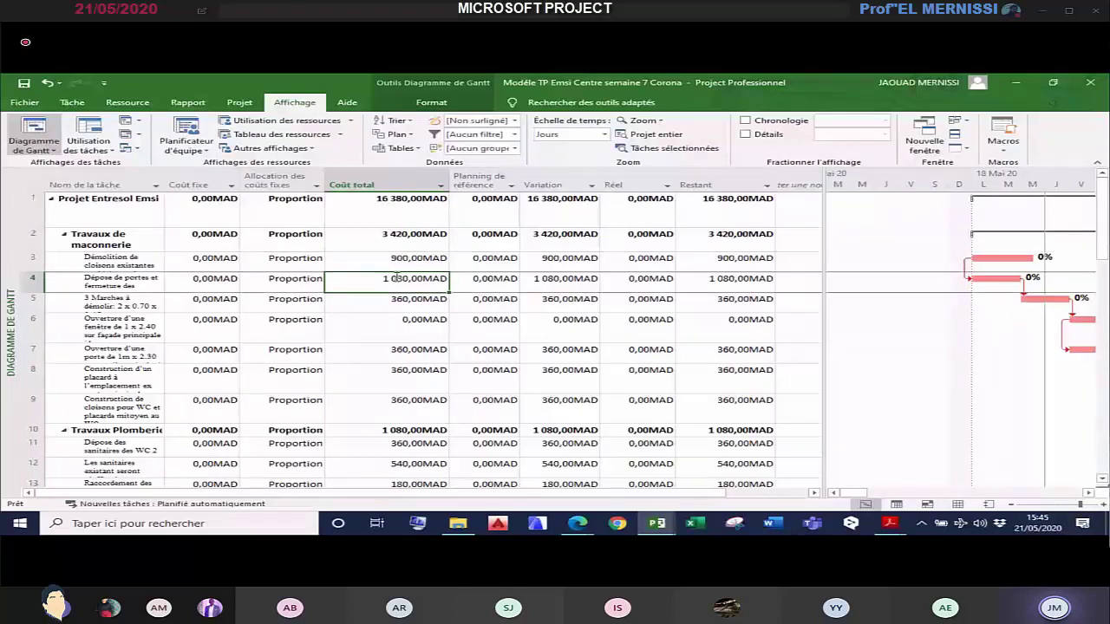
double_click(391, 255)
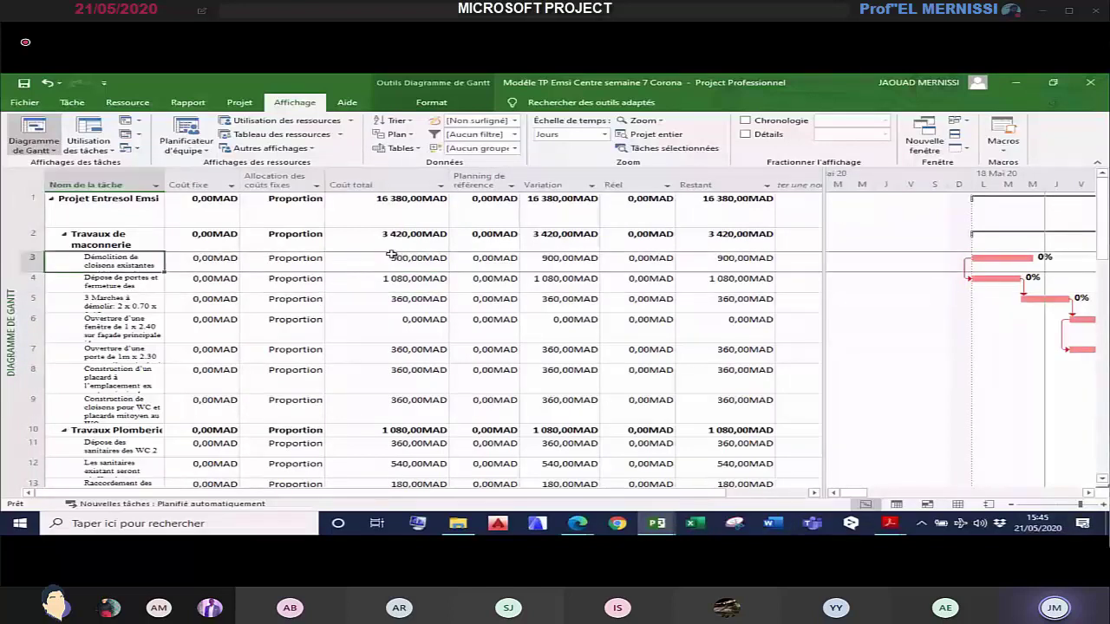
click(132, 284)
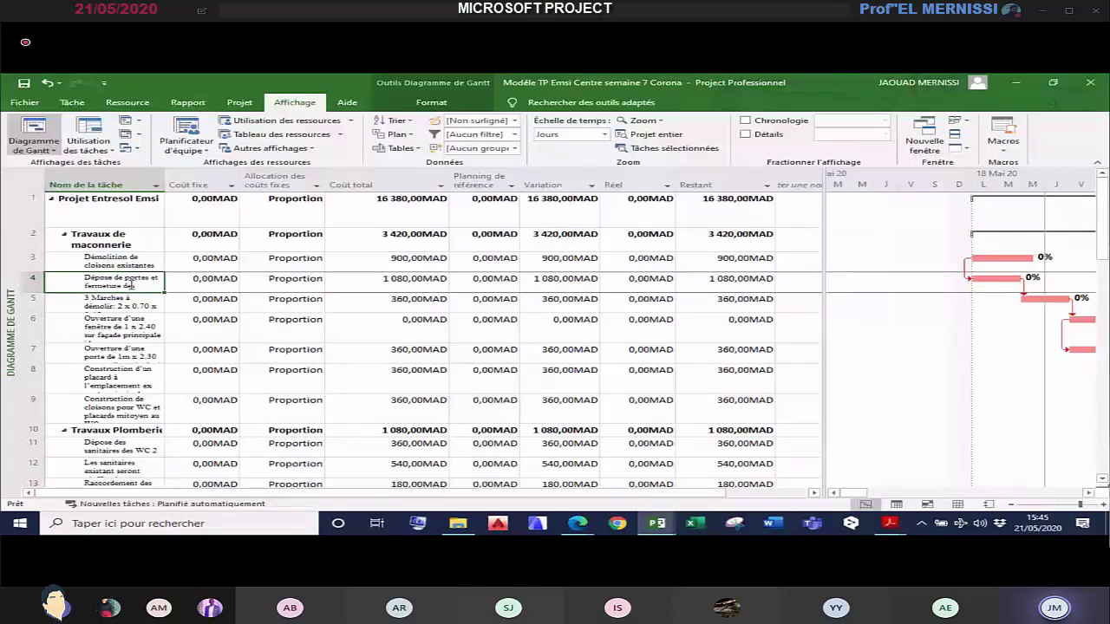
click(400, 300)
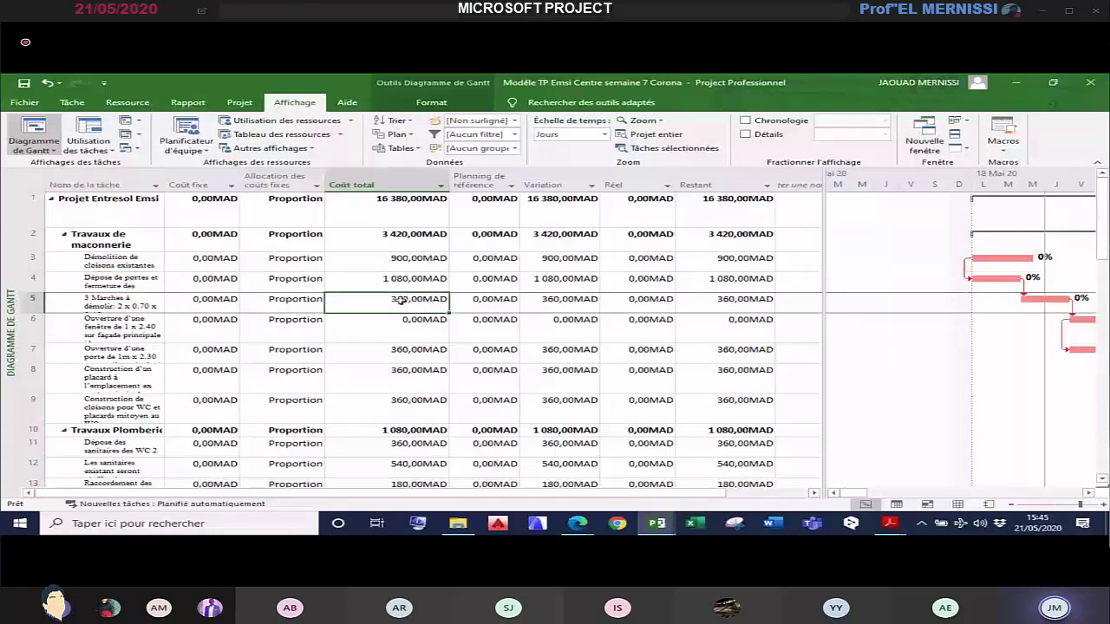
Step: Examine the Coût total of the masonry tasks and whole project, and the Réel and Restant columns of the task cost table
drag(408, 406, 403, 237)
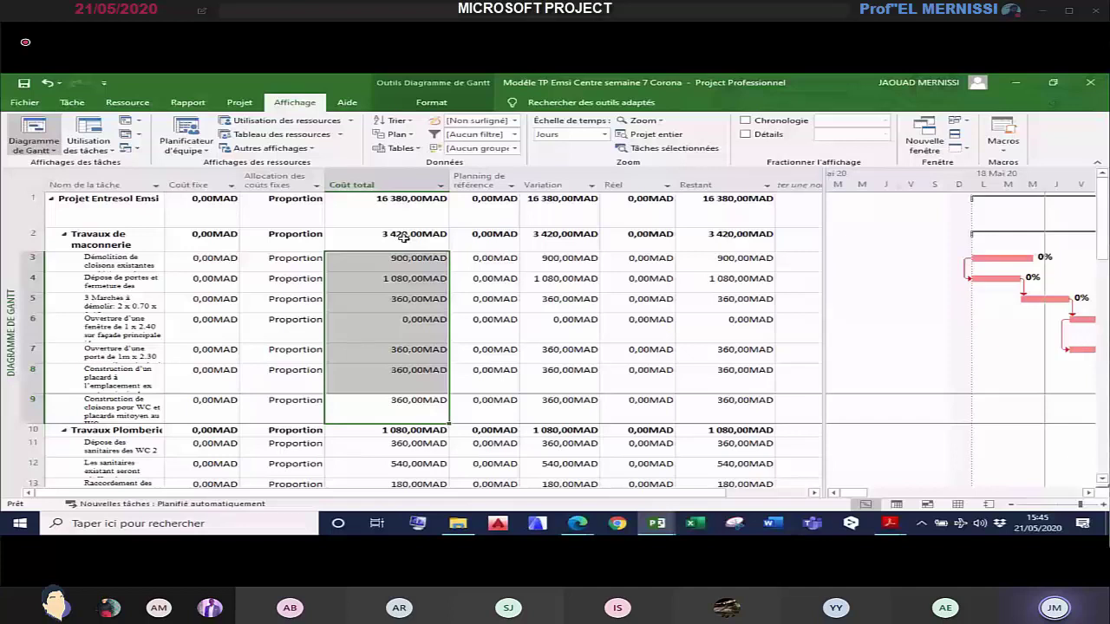
click(398, 236)
key(Down)
key(Down)
key(Down)
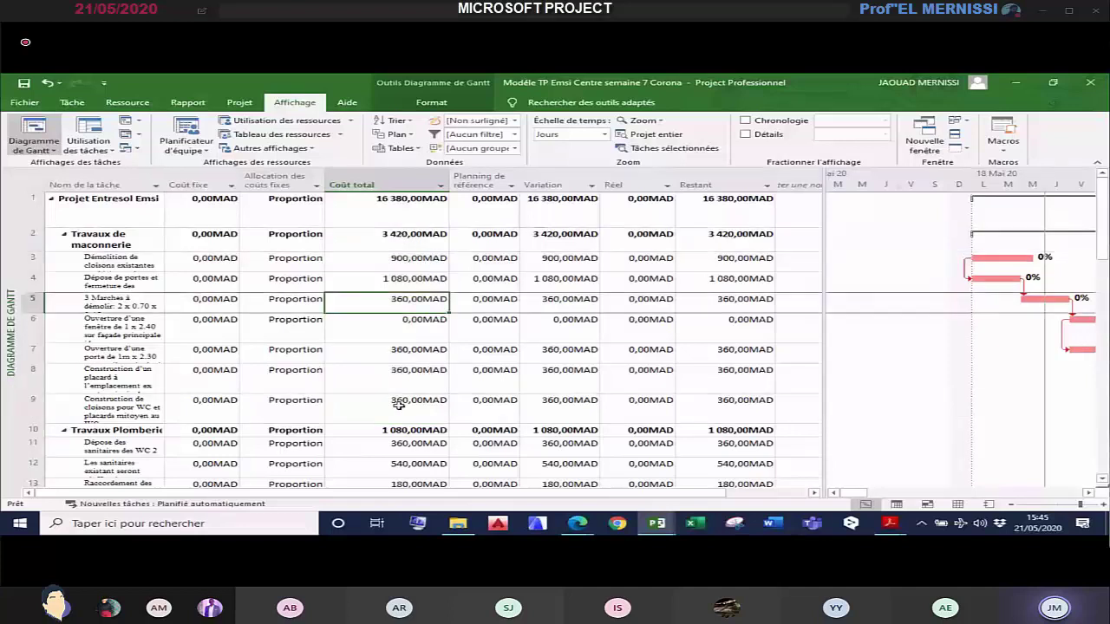
click(402, 200)
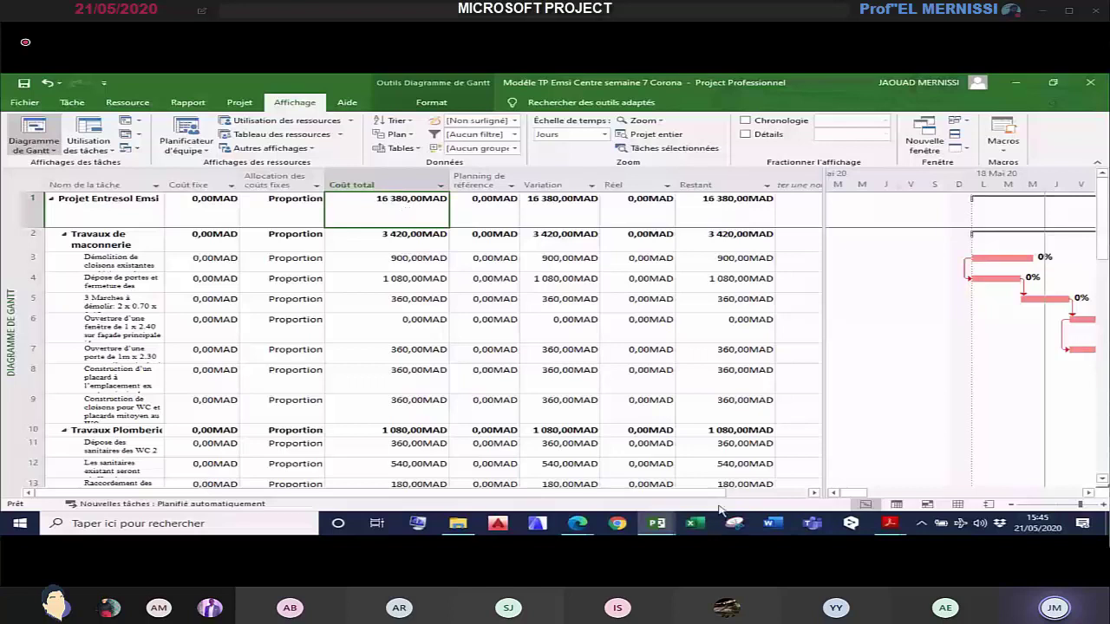
click(634, 186)
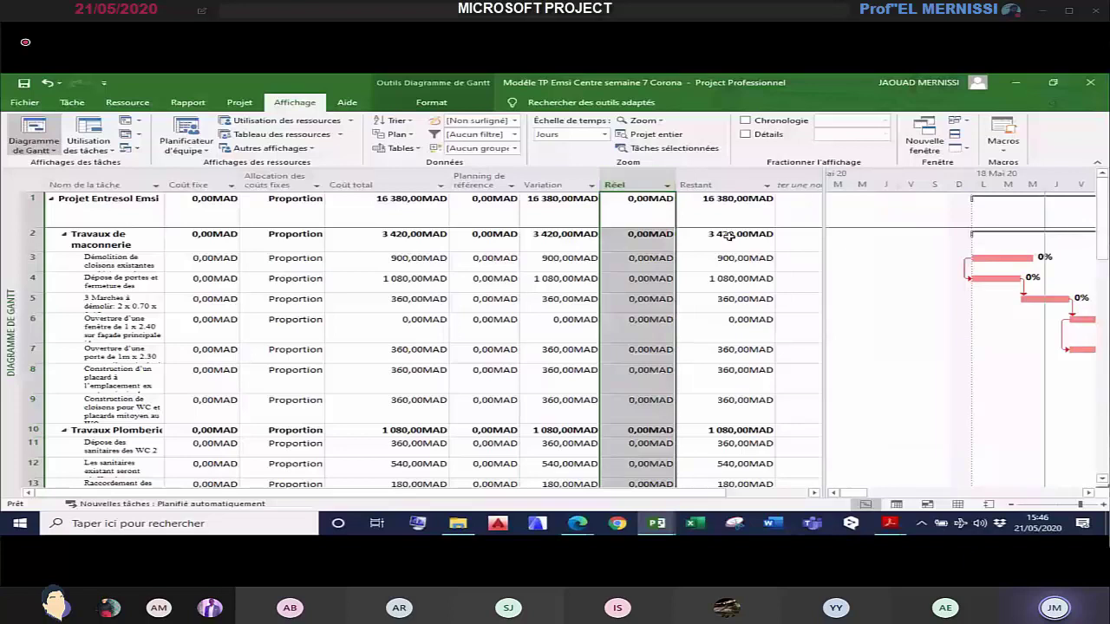
key(Right)
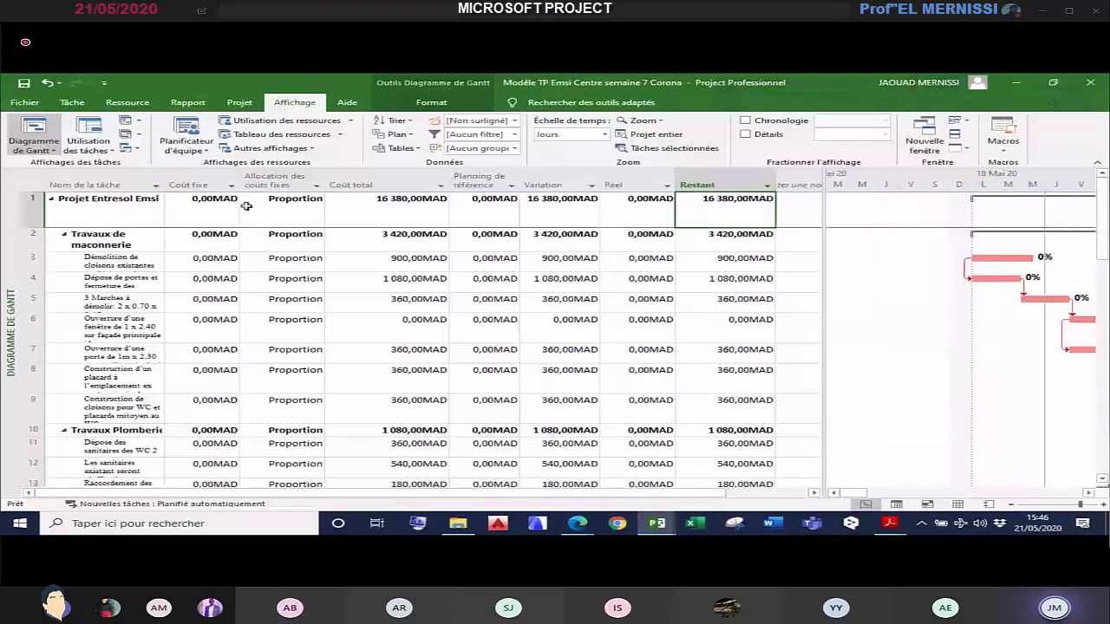
Step: Display the resource sheet with the Entrée table and inspect the Tx. standard values of Poseur staff and Menuisier
click(956, 506)
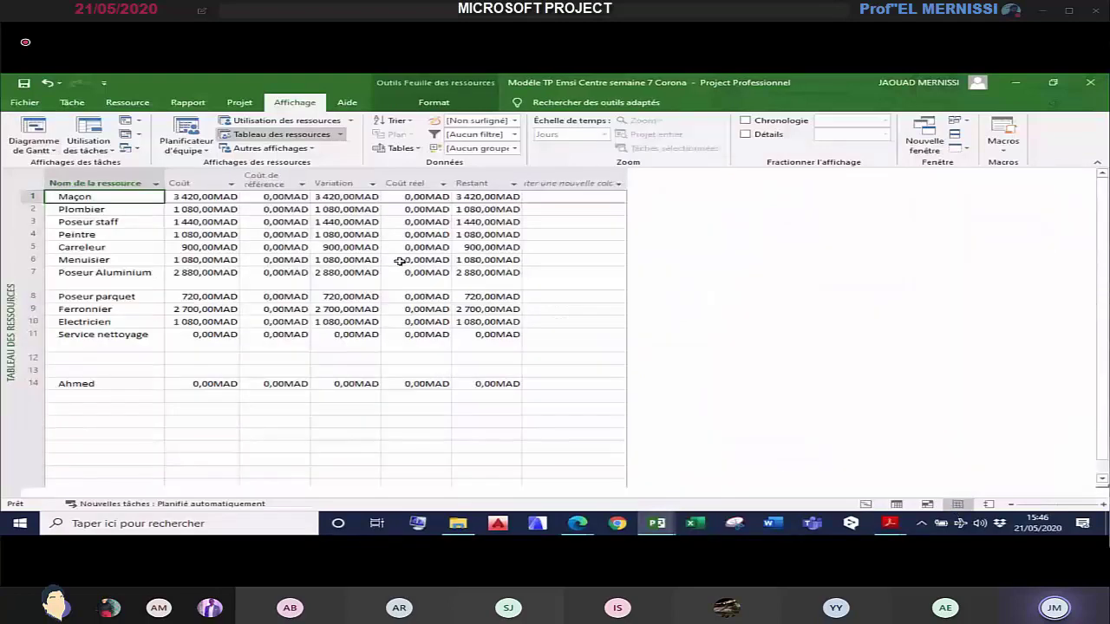
click(867, 505)
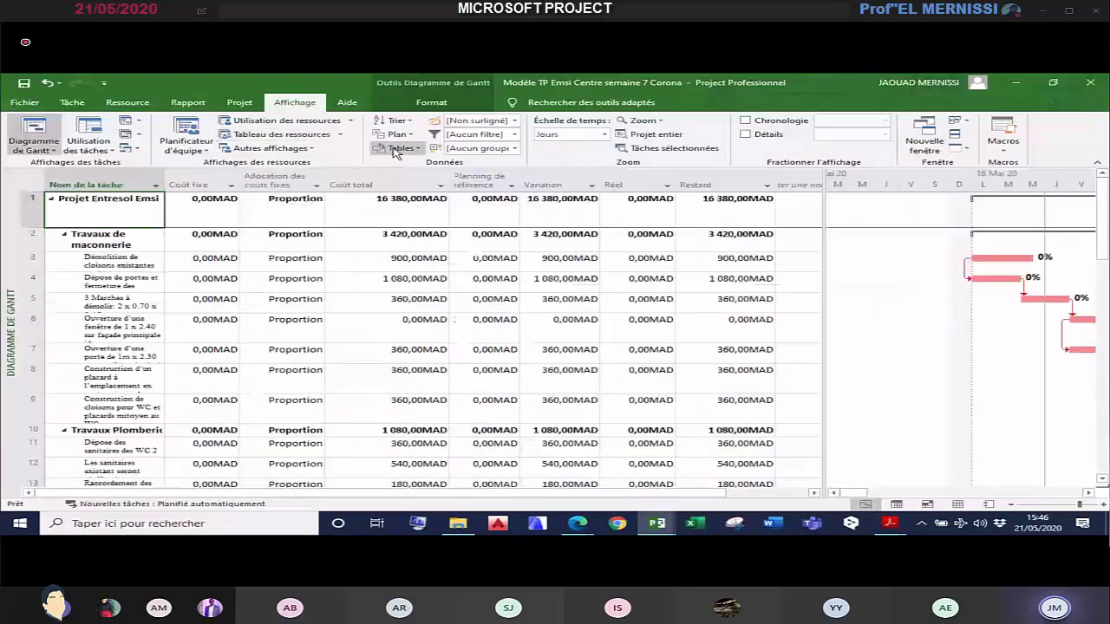
click(415, 149)
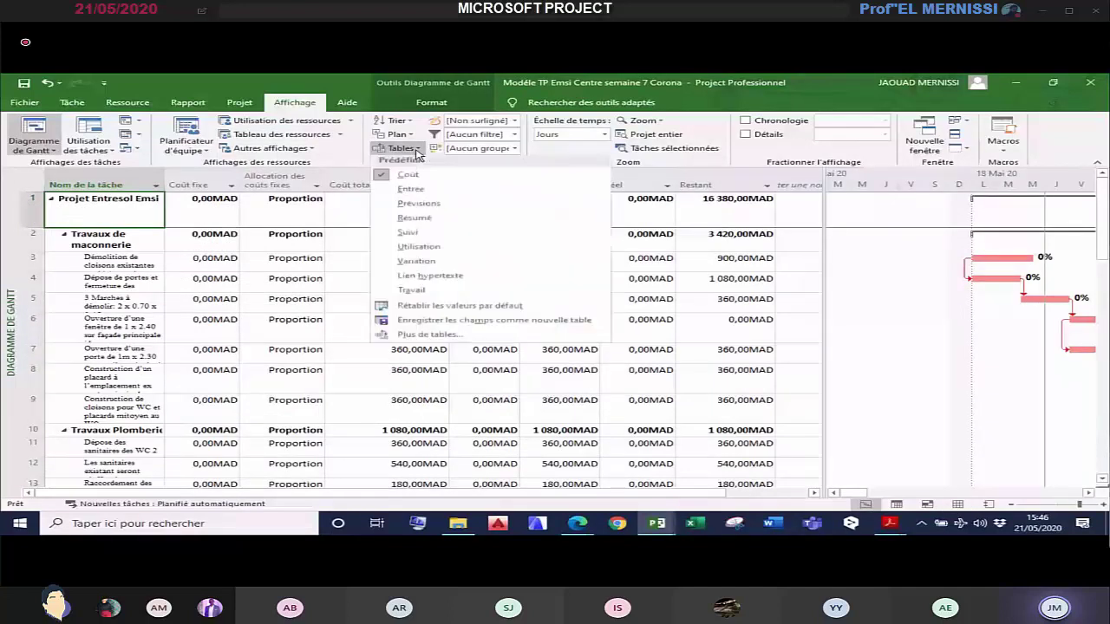
click(980, 527)
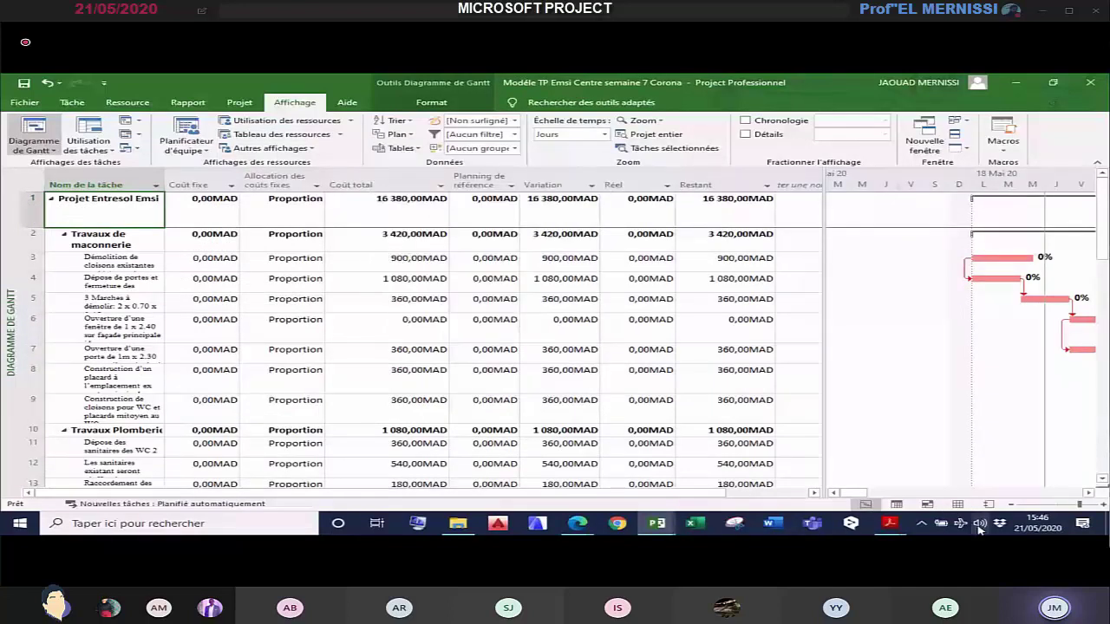
click(958, 504)
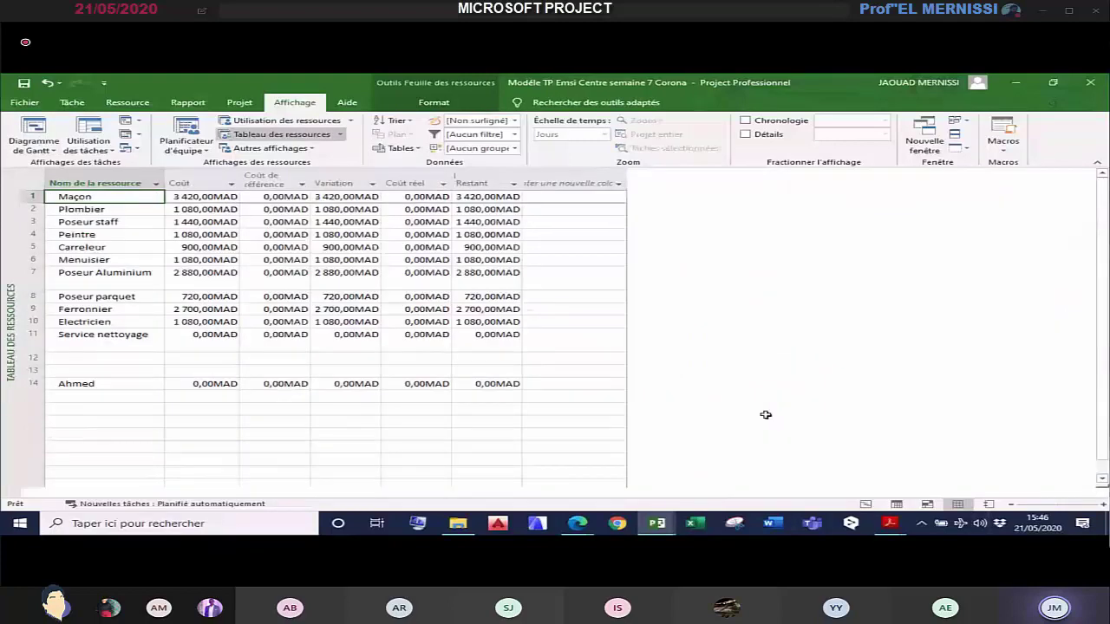
click(418, 150)
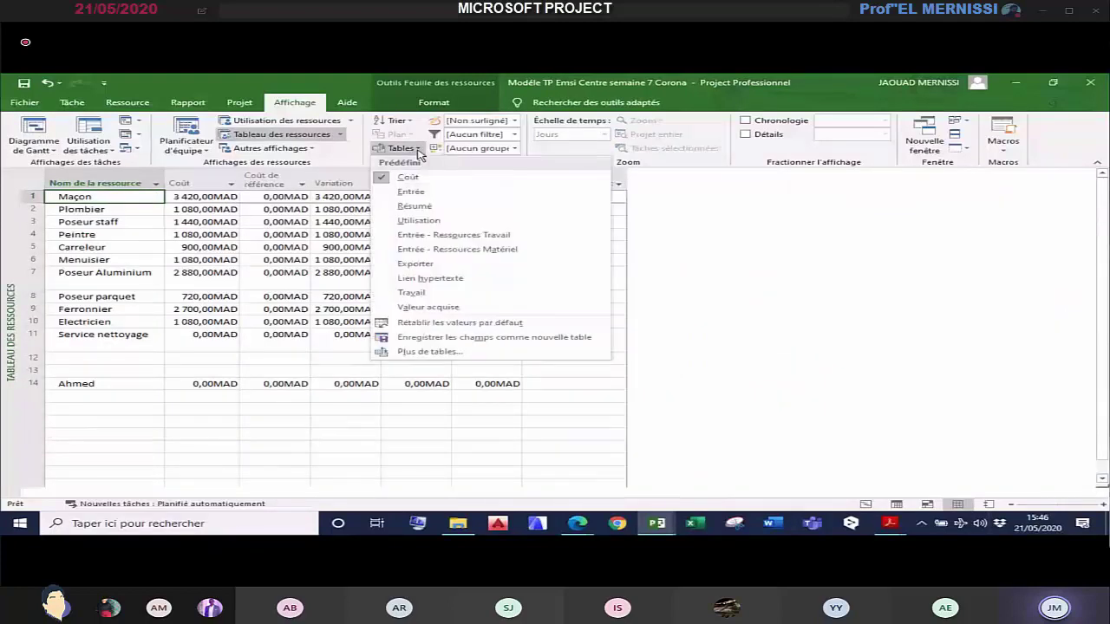
click(411, 192)
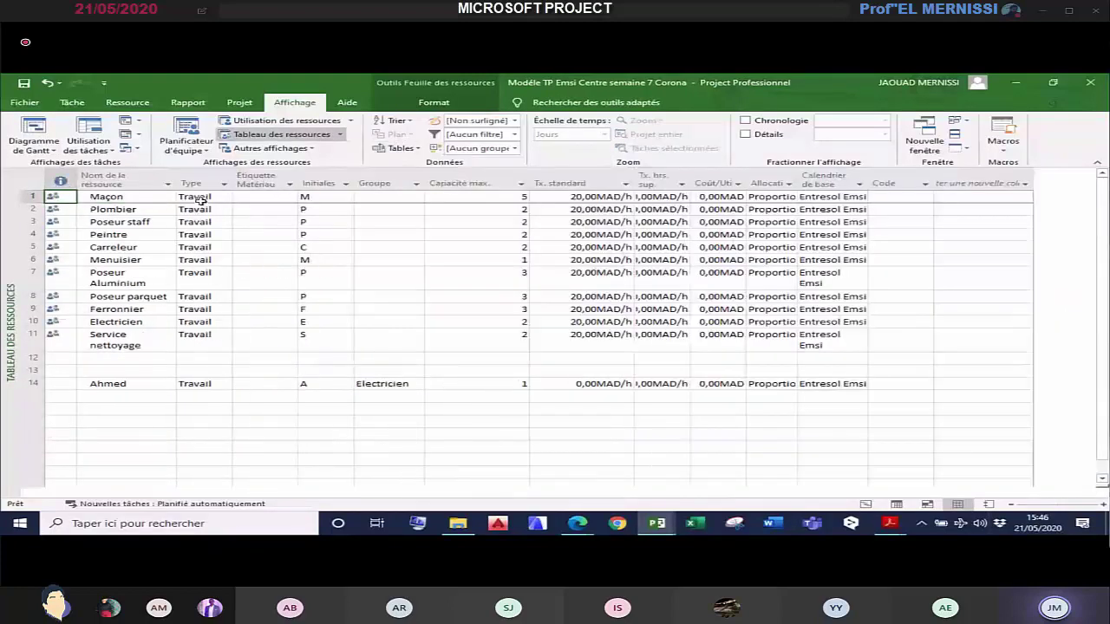
click(576, 222)
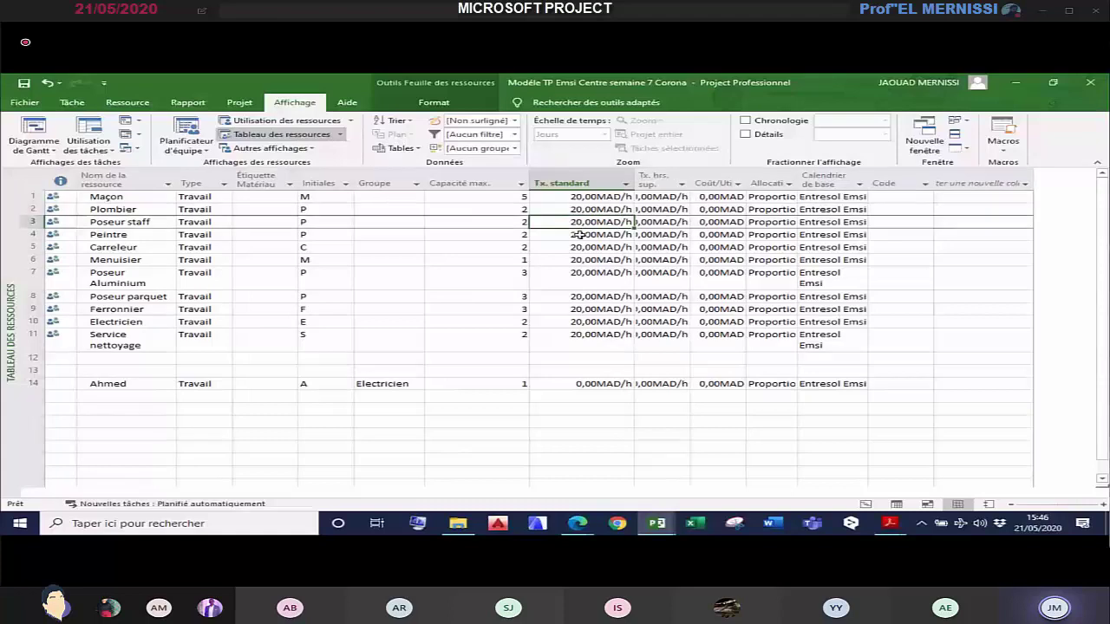
click(583, 261)
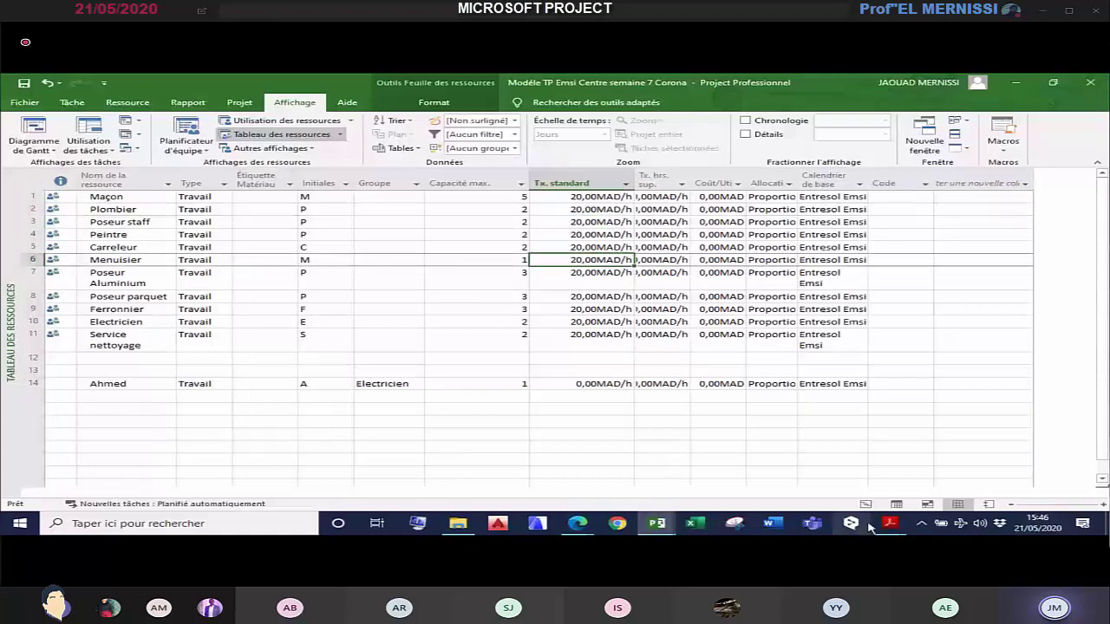
Step: Switch to the project Modéle TP bis Emsi Centre semaine 7 Corona and display its resource sheet
click(657, 523)
click(525, 481)
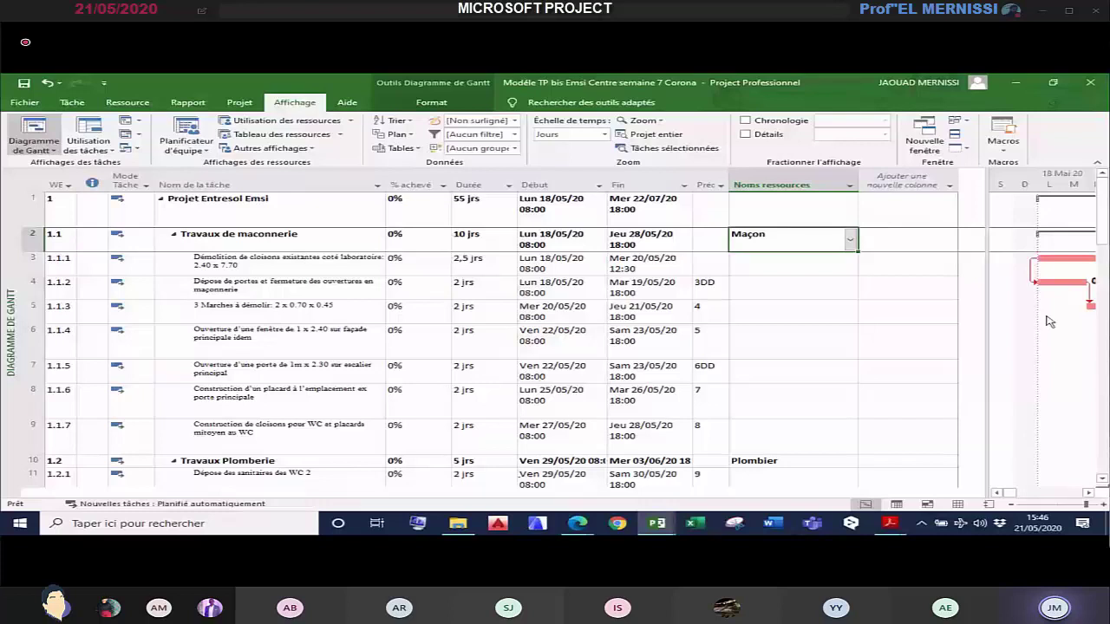
click(828, 461)
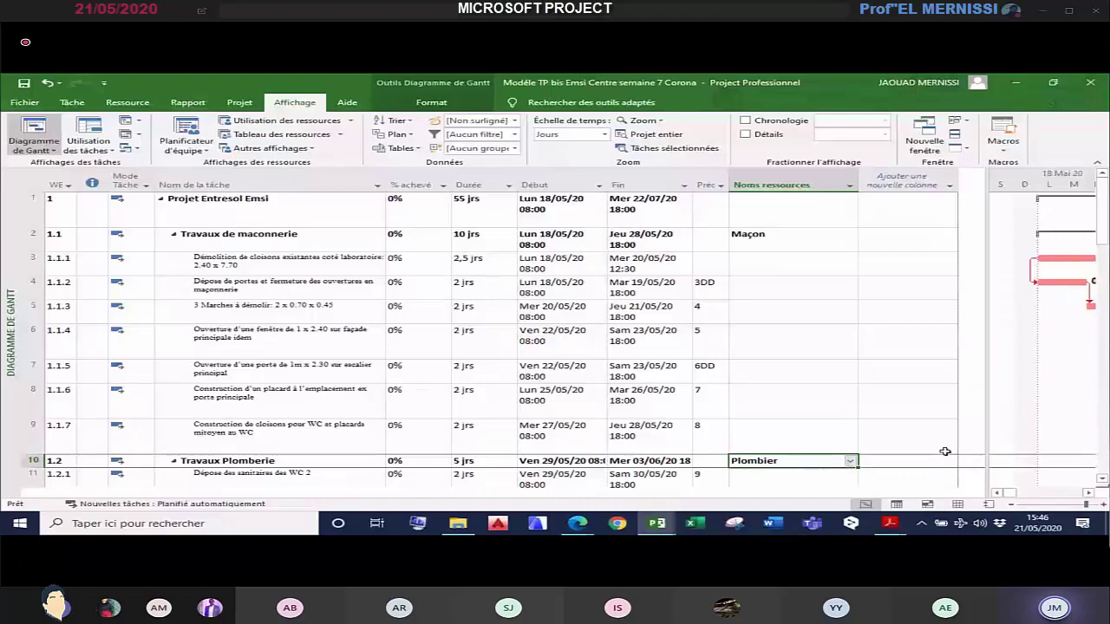
click(957, 503)
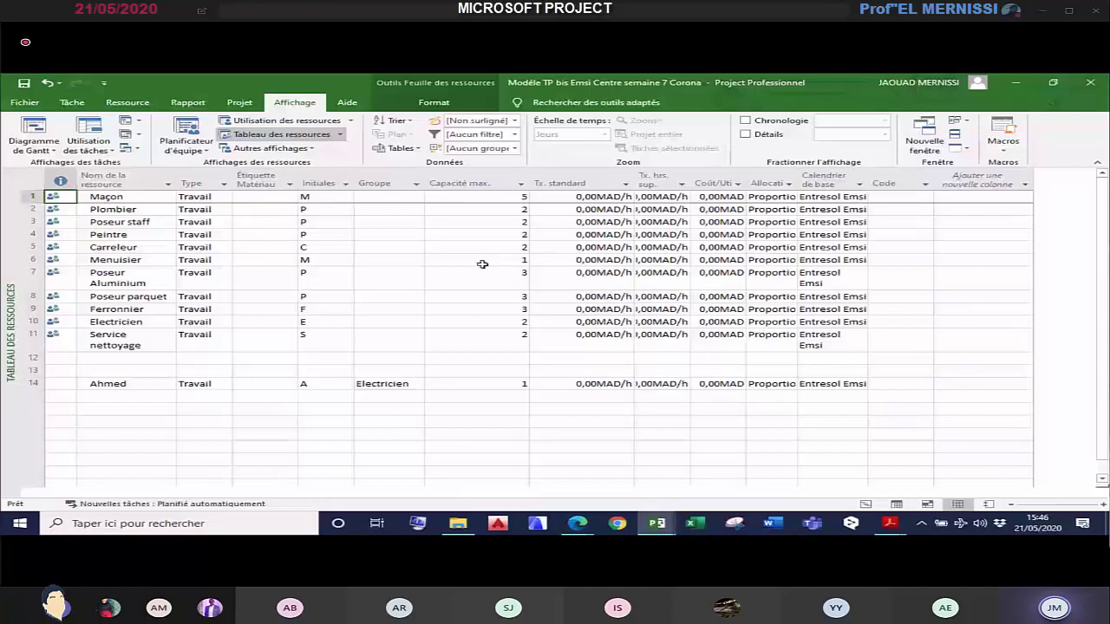
Step: Check the Tx. standard column of the resource sheet and widen the Coût/Utilisation column to show its full heading
click(575, 183)
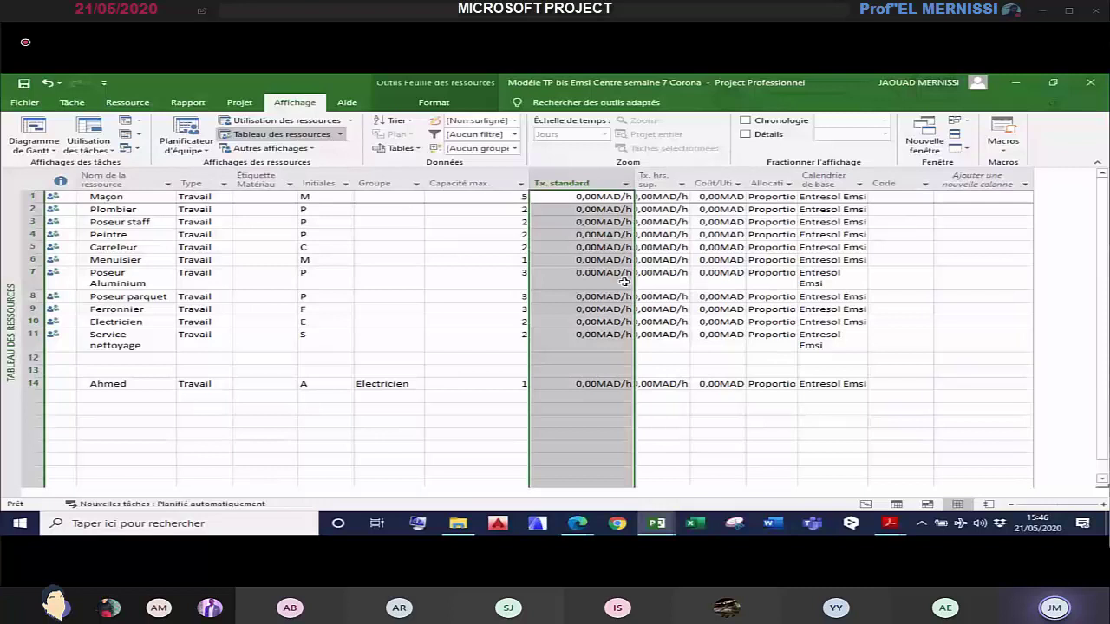
click(599, 338)
click(607, 280)
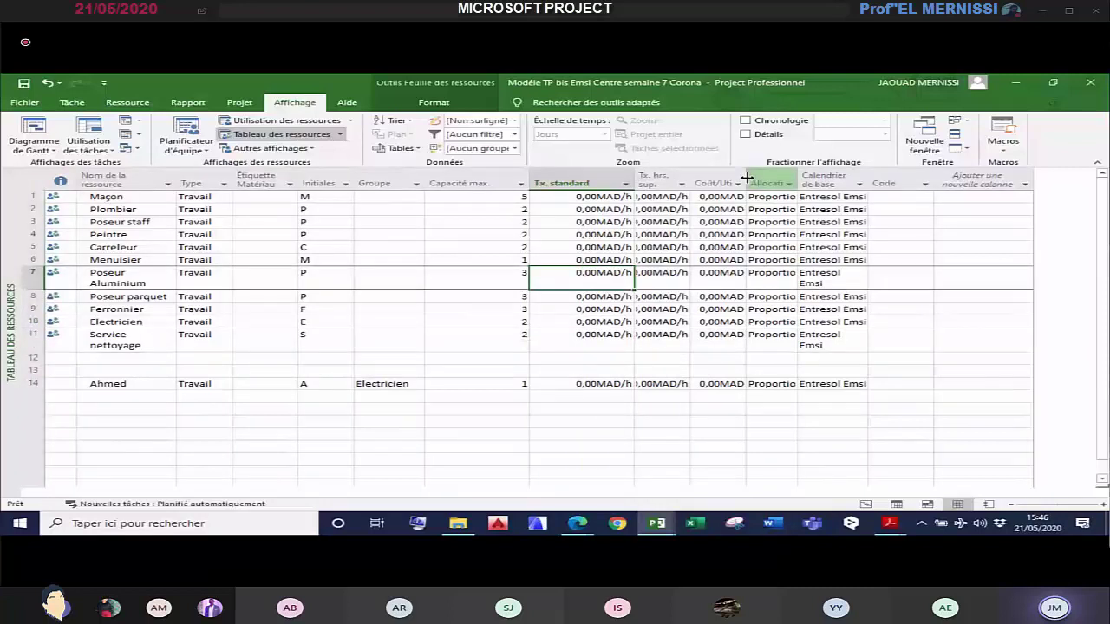
drag(745, 180, 789, 182)
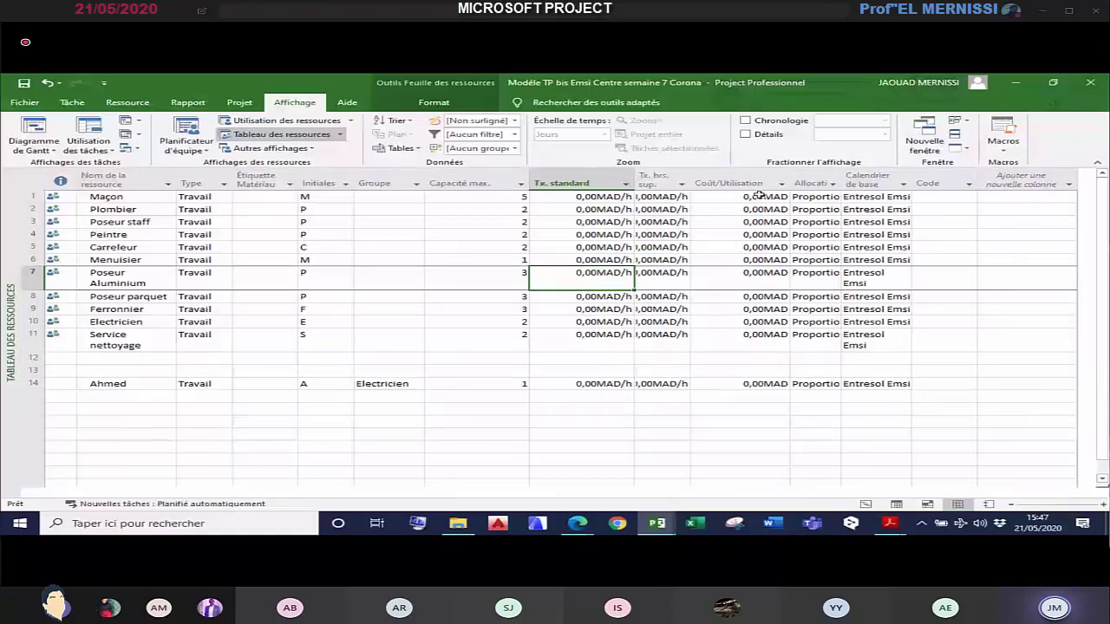
click(758, 197)
click(104, 197)
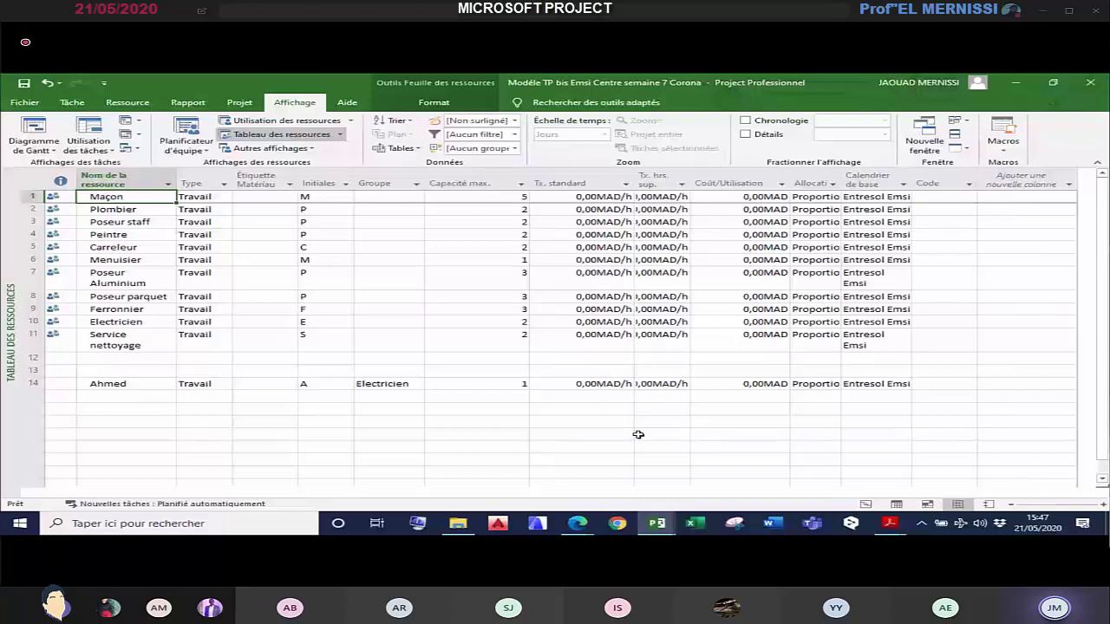
Step: Set the Coût/Utilisation to 2200 MAD for Maçon, 800 MAD for Plombier and 3600 MAD for Poseur staff
click(729, 200)
text(2 2)
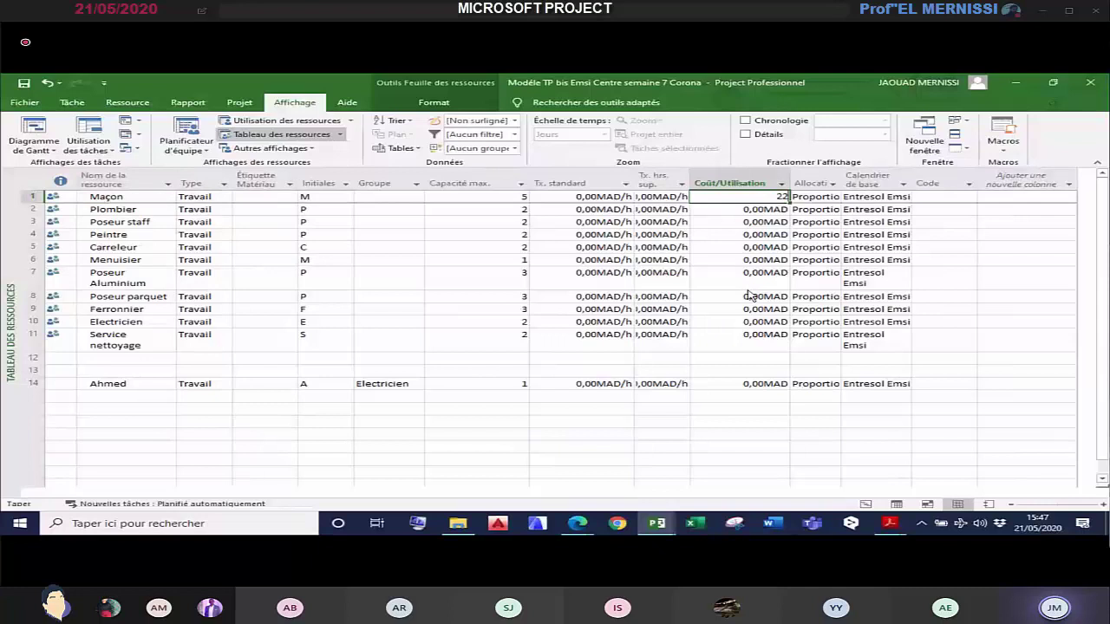
text(00)
key(Return)
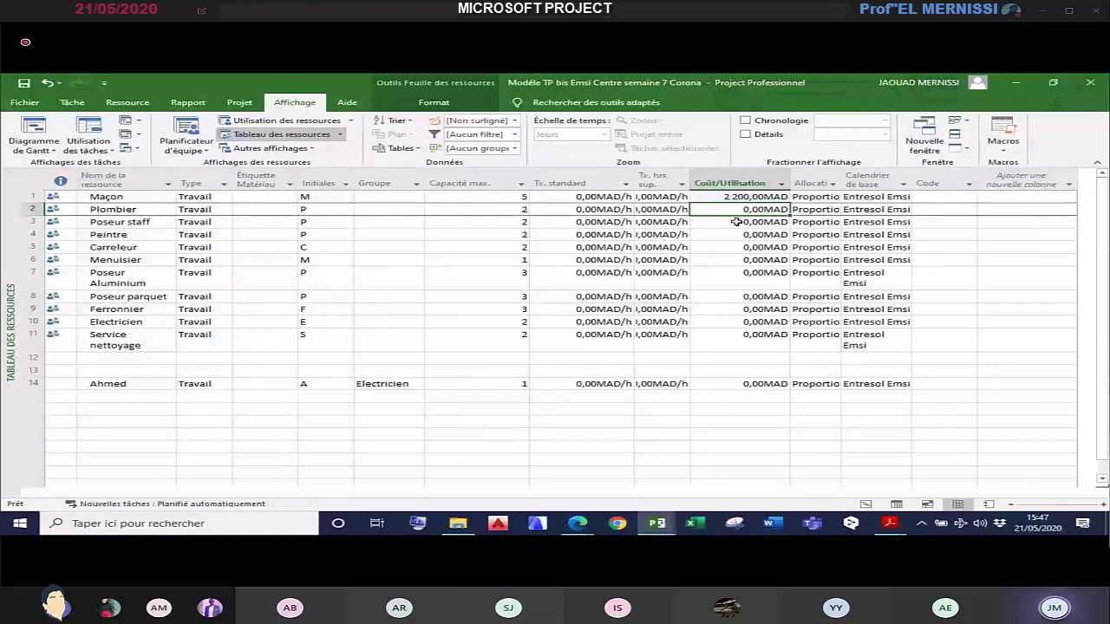
text(800)
key(Return)
text(3000)
key(Return)
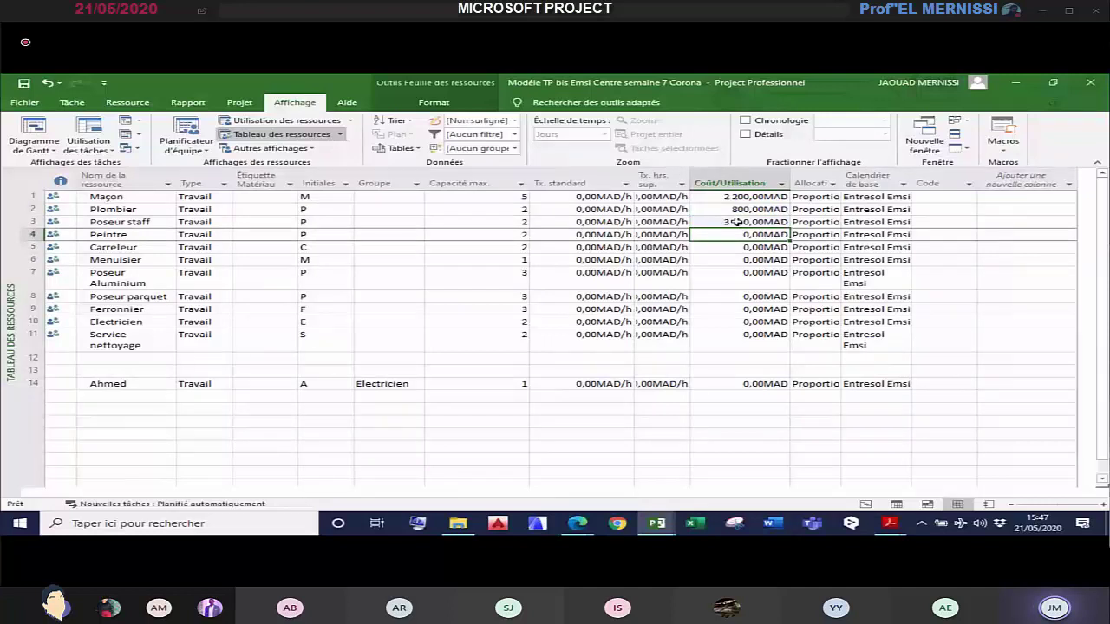
Step: Set the Coût/Utilisation to 4200 MAD for Peintre, 1500 MAD for Carreleur and 800 MAD for Menuisier
text(4200)
key(Return)
text(1500)
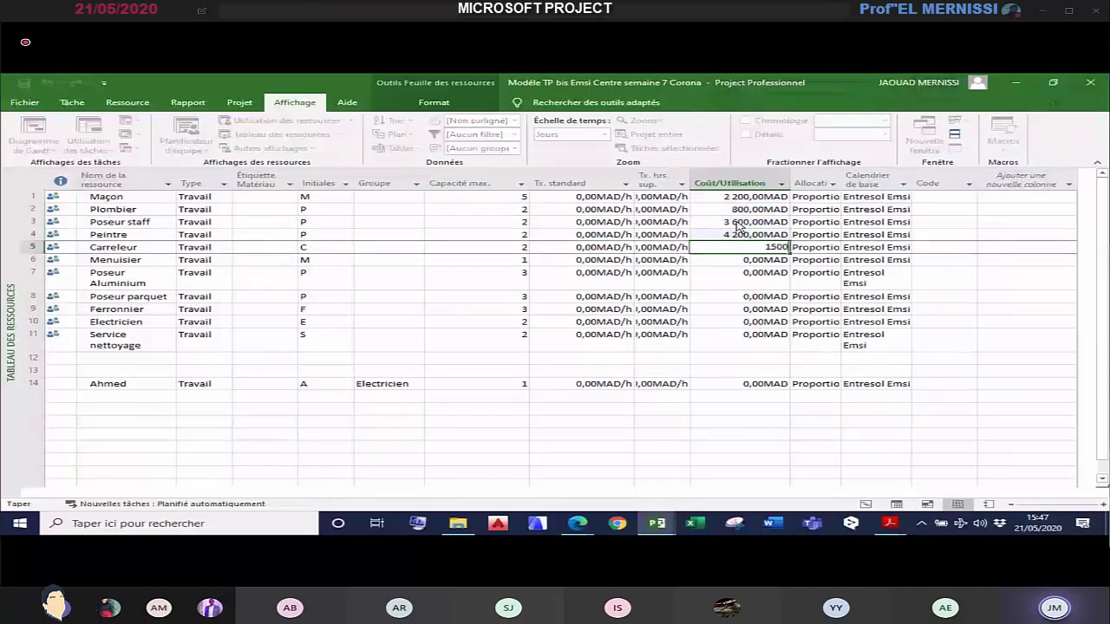
key(Return)
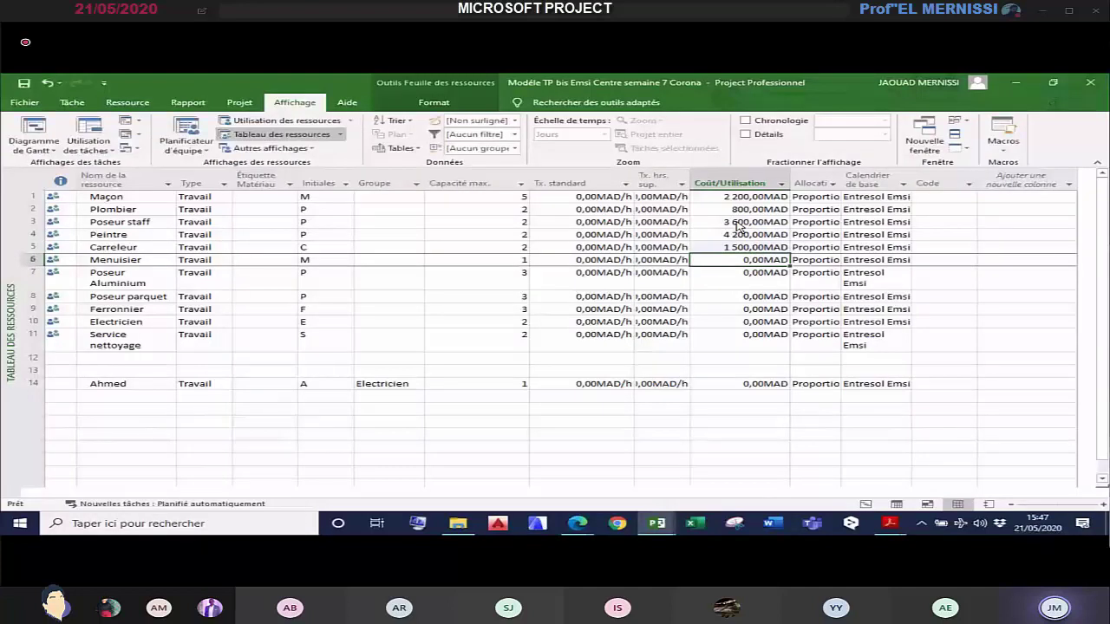
text(800)
key(Return)
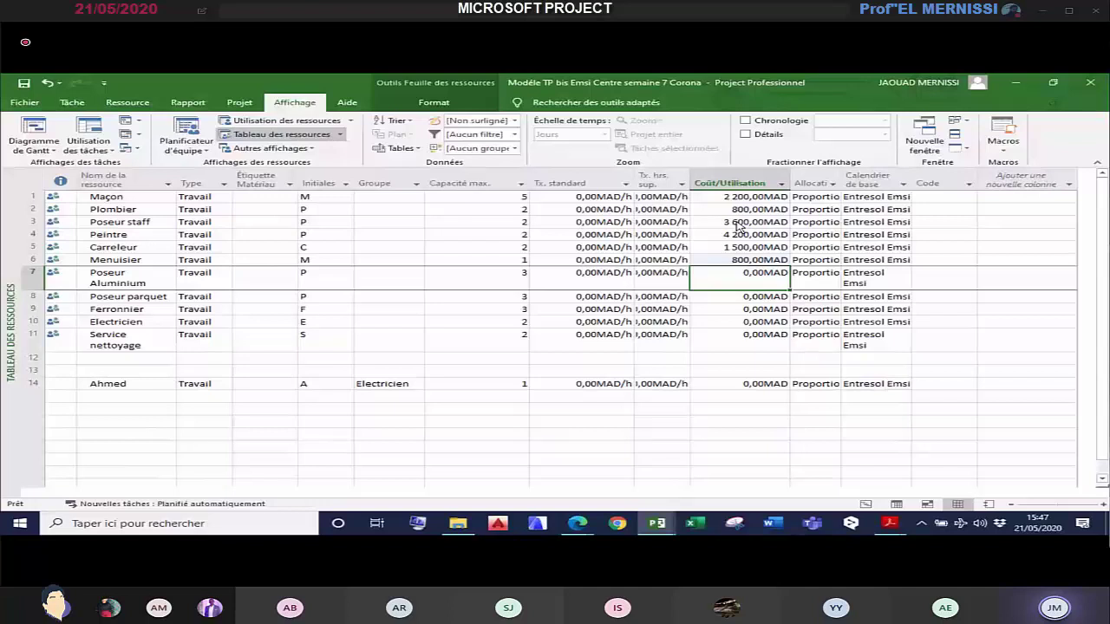
Step: Set the Coût/Utilisation to 6500 MAD for Poseur Aluminium, 5500 MAD for Poseur parquet and 8500 MAD for Ferronnier
text(5500)
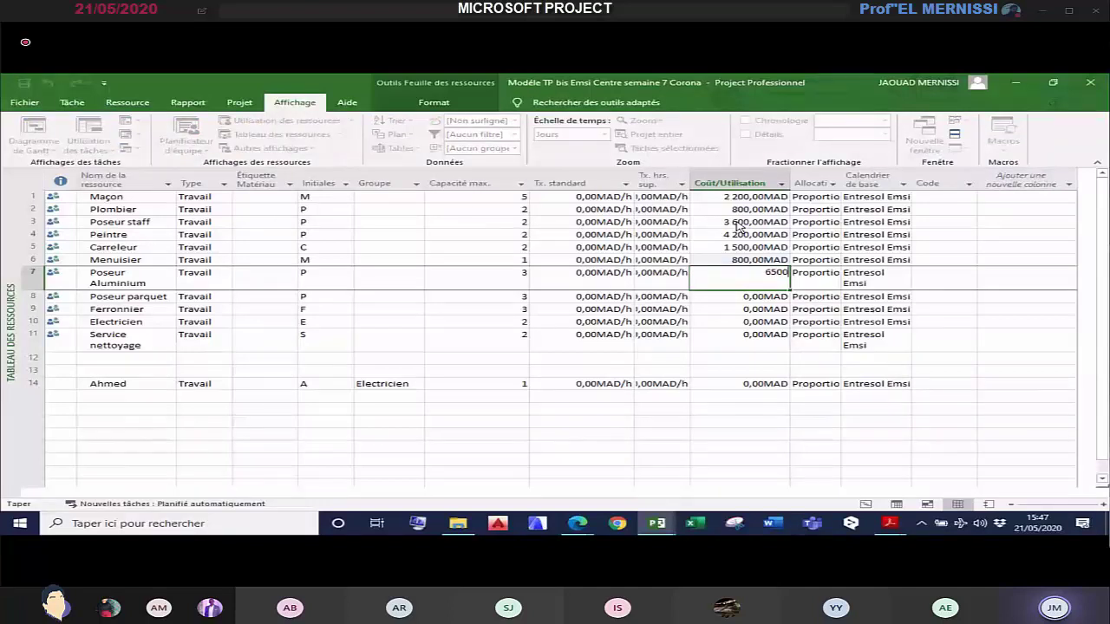
key(Return)
text(5500)
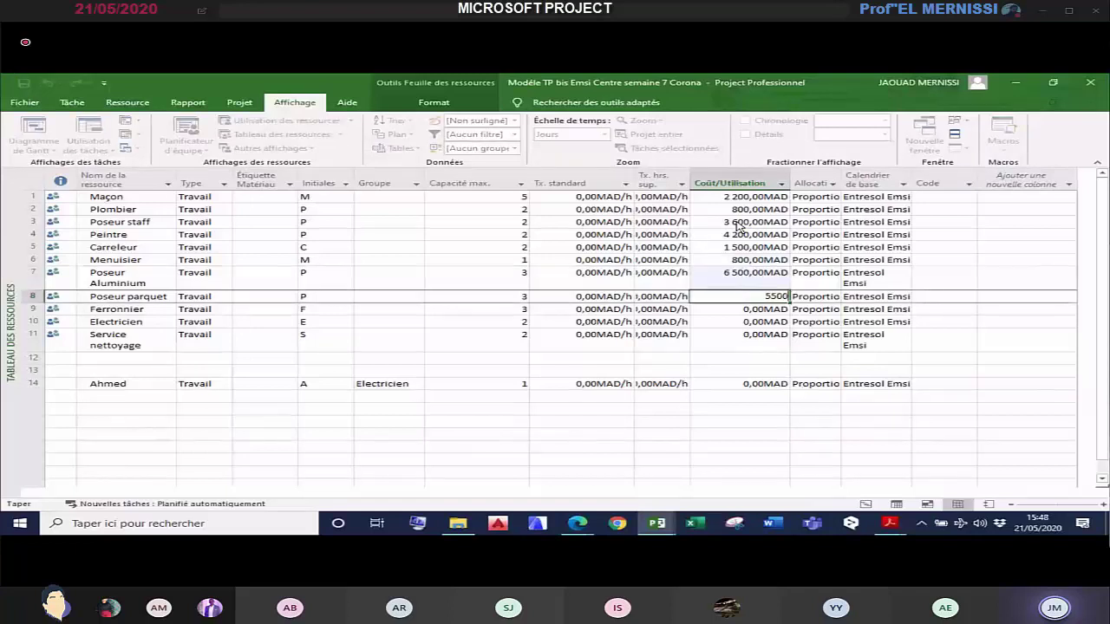
key(Return)
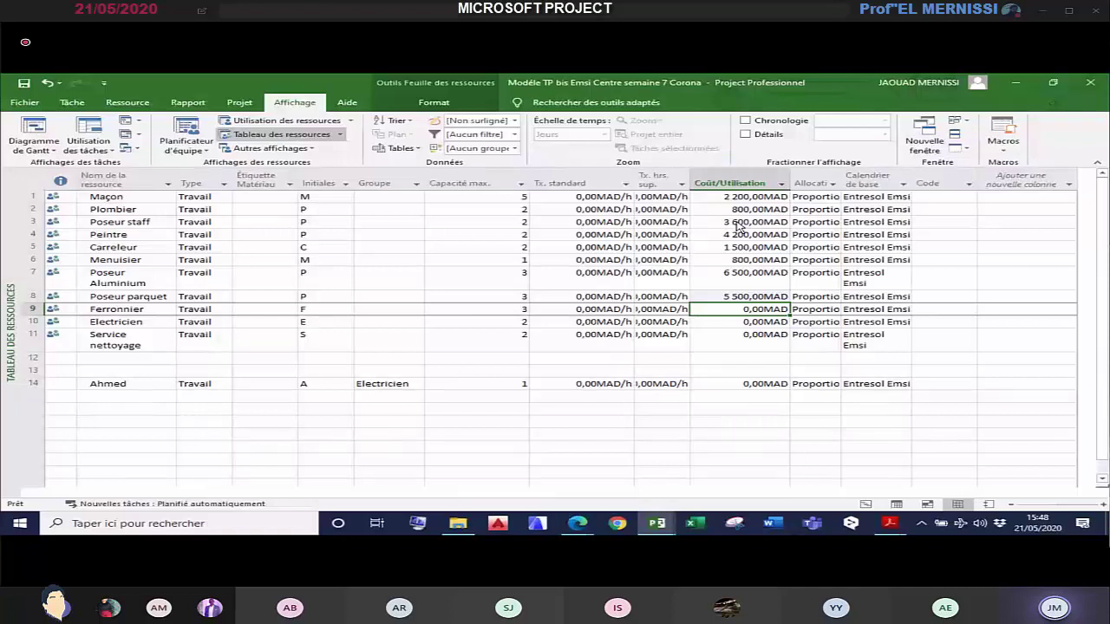
text(8500)
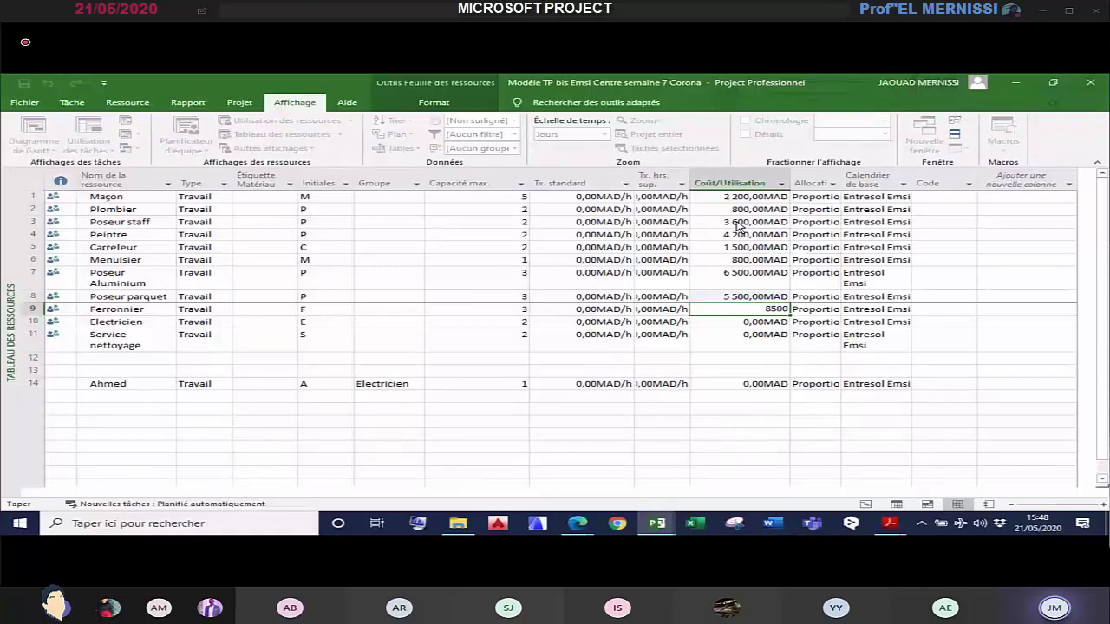
key(Return)
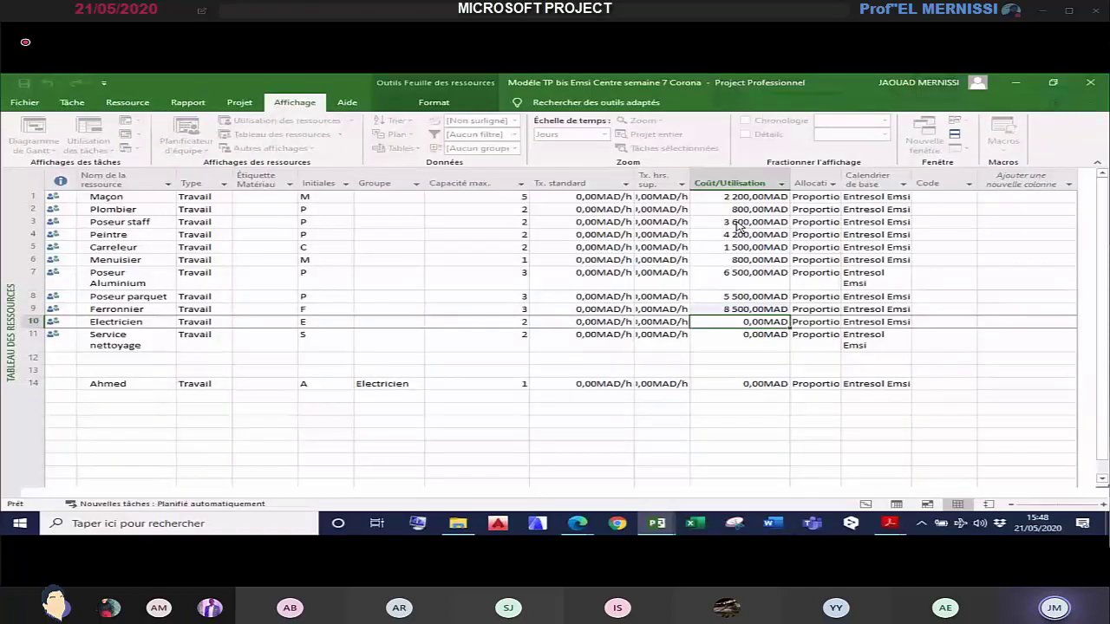
Step: Set the Coût/Utilisation to 2500 MAD for Electricien and 500 MAD for Service nettoyage
key(BackSpace)
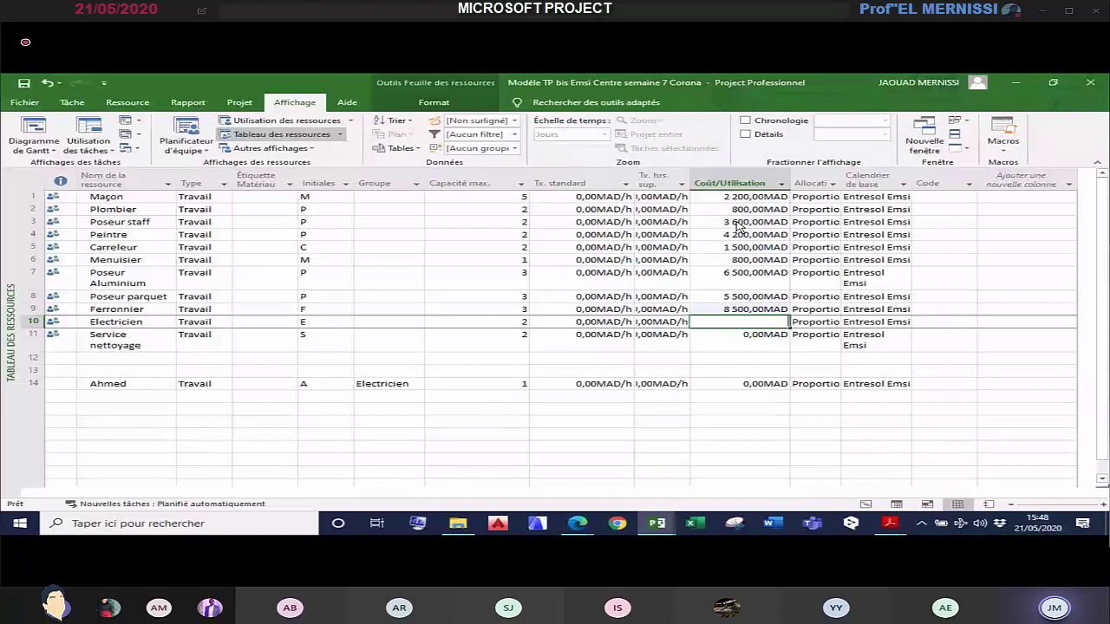
text(2500)
key(Return)
text(500)
key(Return)
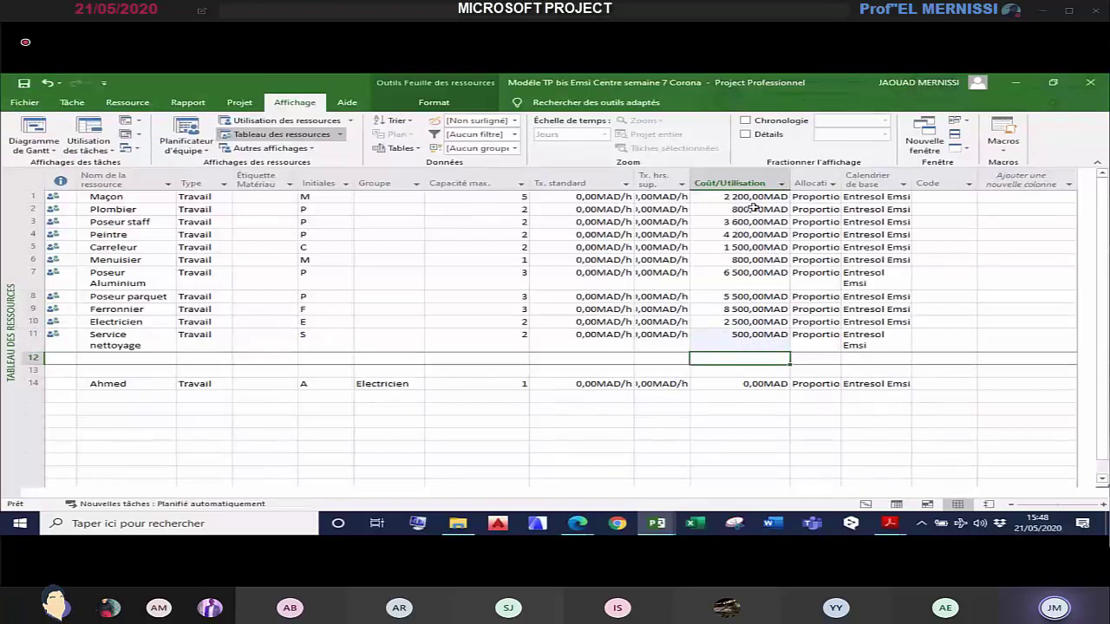
click(767, 407)
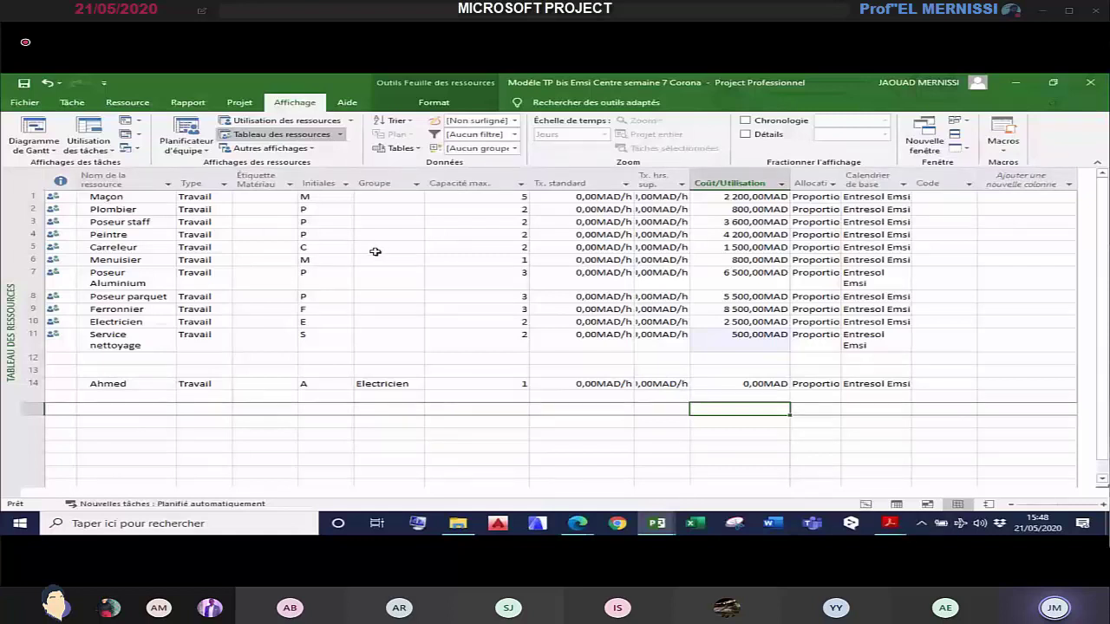
Step: Show the Coût table for the resources, widen the Coût column, and review the cost of each trade
click(417, 148)
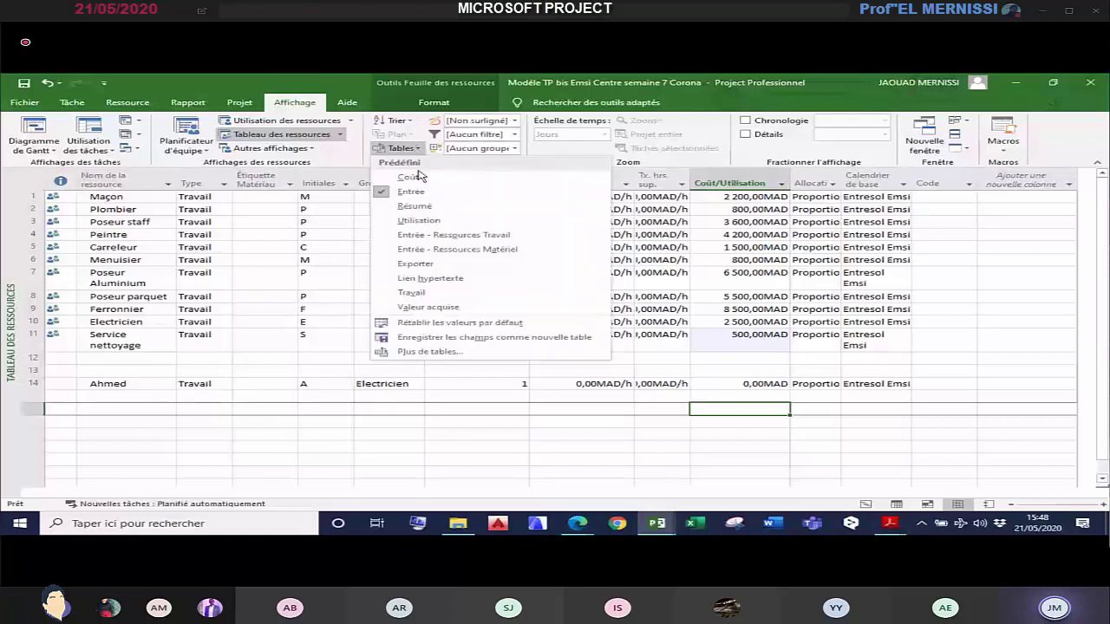
click(419, 177)
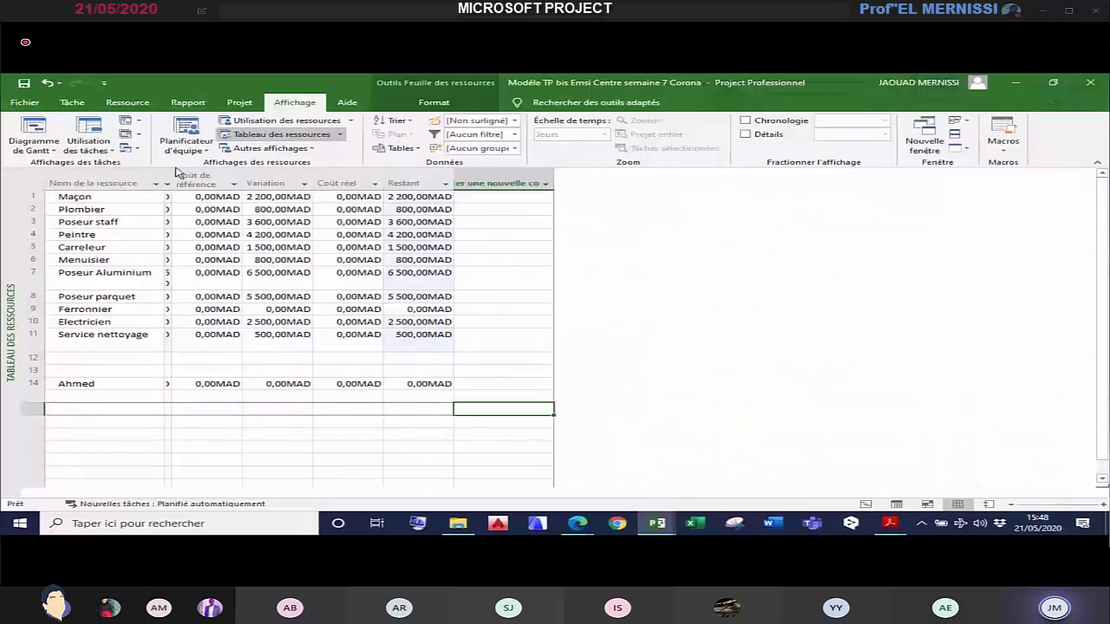
drag(242, 182, 250, 182)
click(206, 197)
click(211, 210)
click(226, 235)
click(234, 260)
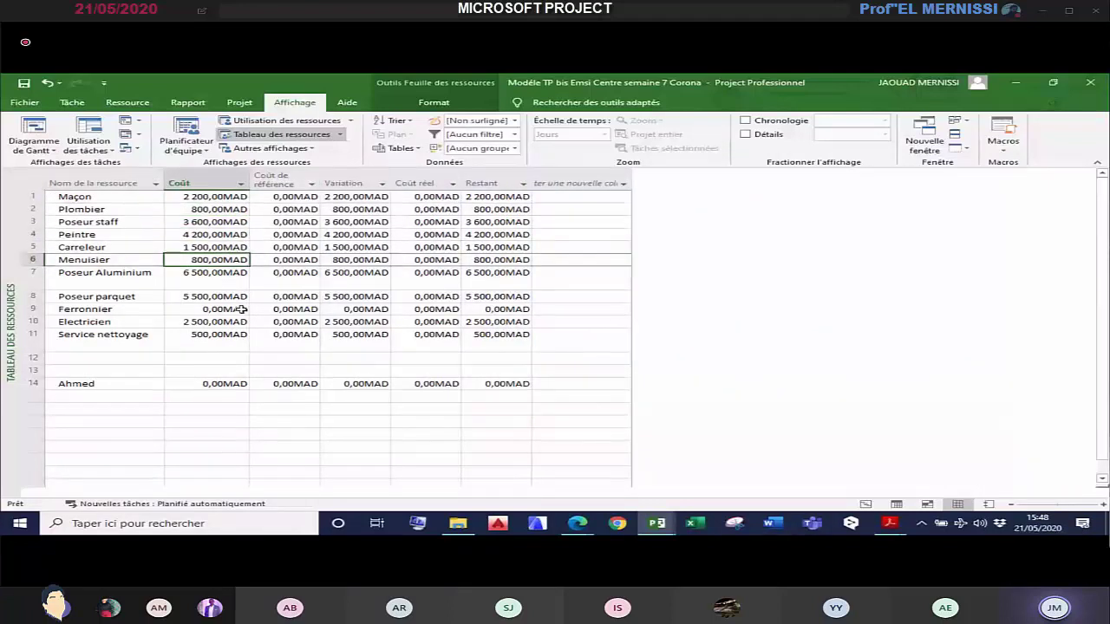
click(241, 311)
click(239, 336)
click(202, 284)
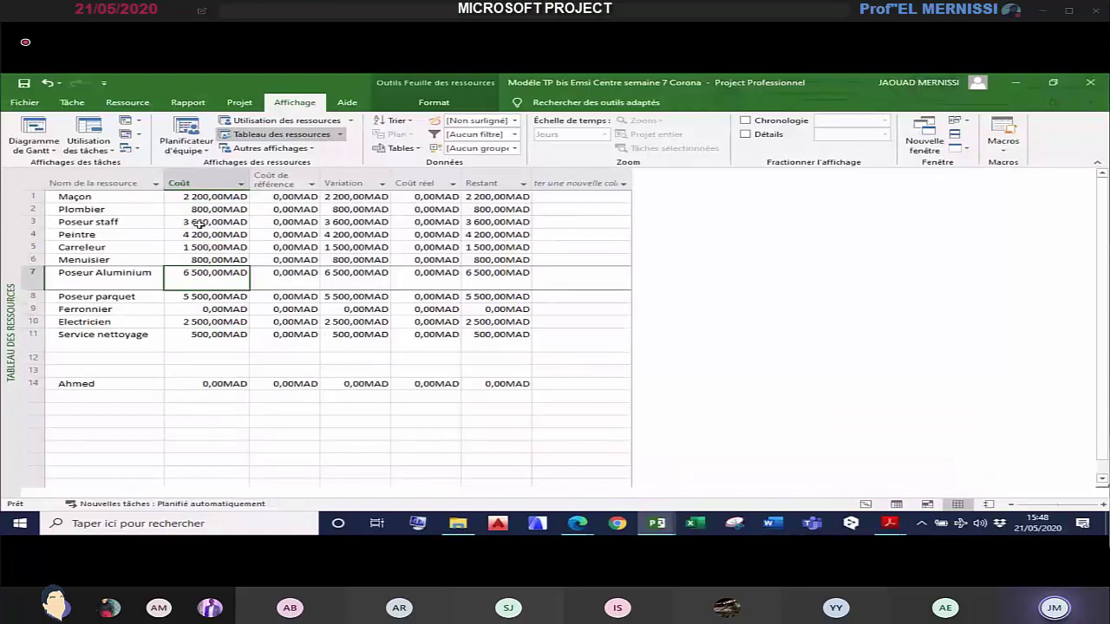
click(196, 211)
click(196, 198)
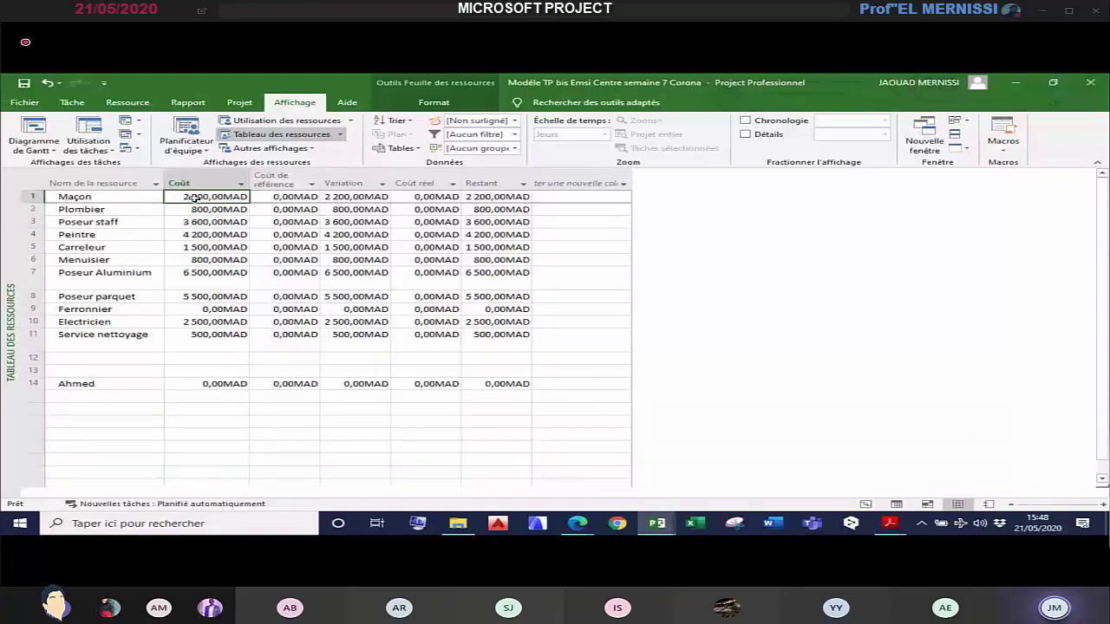
Step: Widen the Restant column and compare the actual and remaining costs of the resources
drag(531, 182, 546, 182)
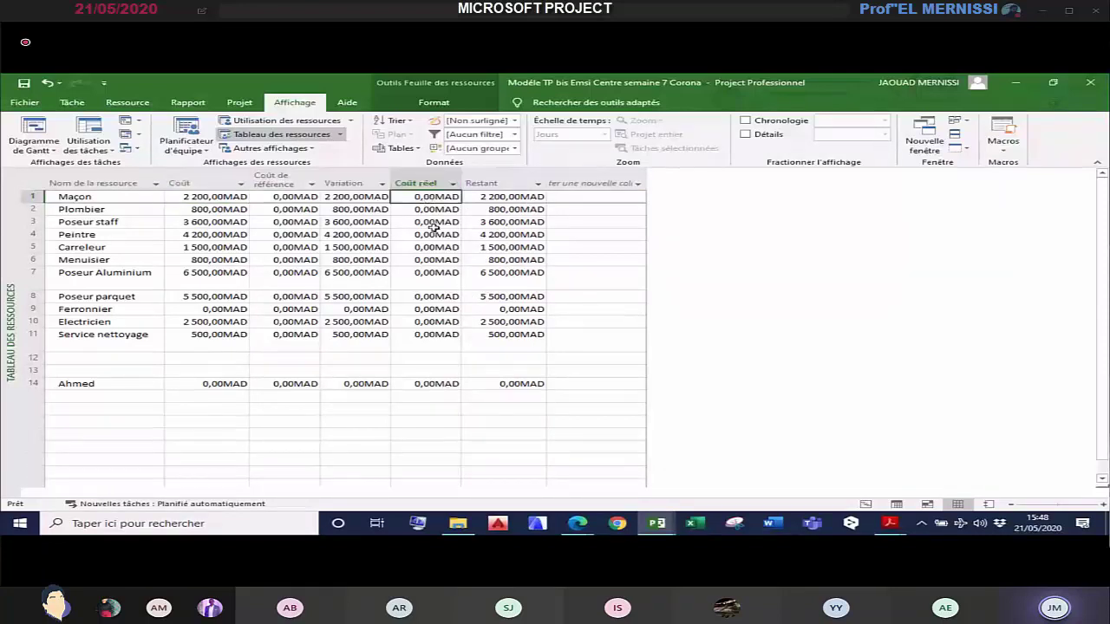
click(432, 297)
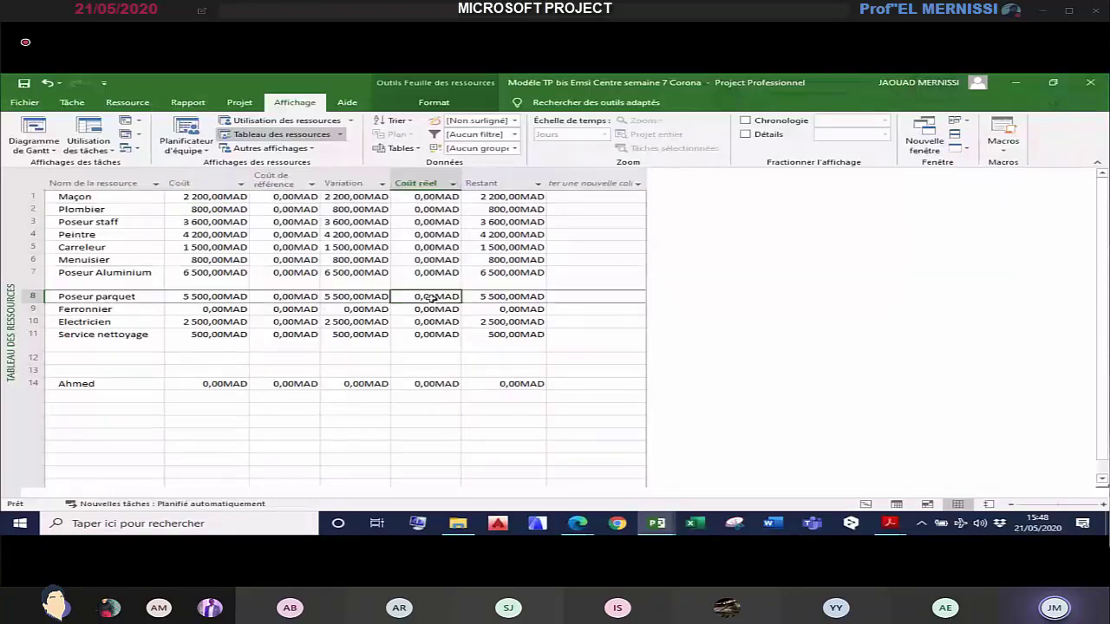
click(422, 198)
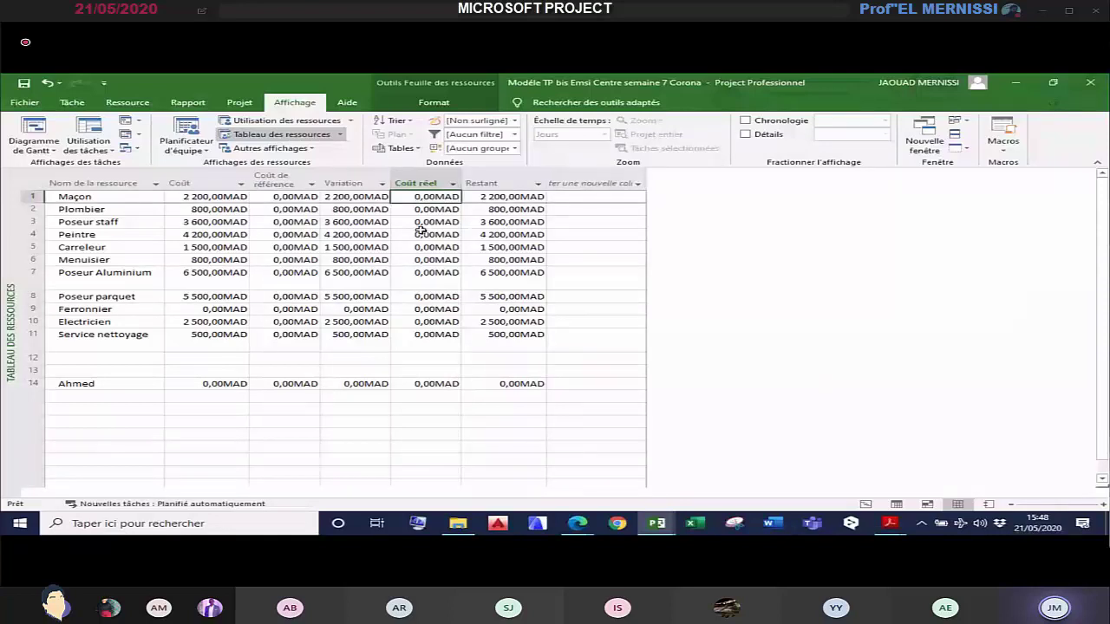
click(421, 232)
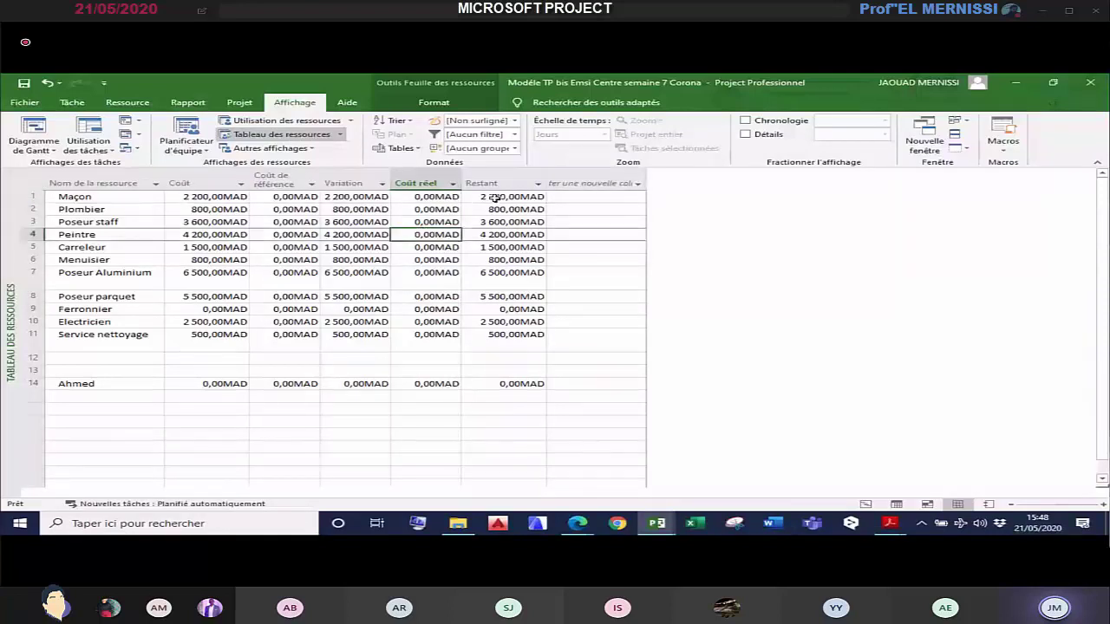
click(503, 274)
click(507, 322)
click(508, 199)
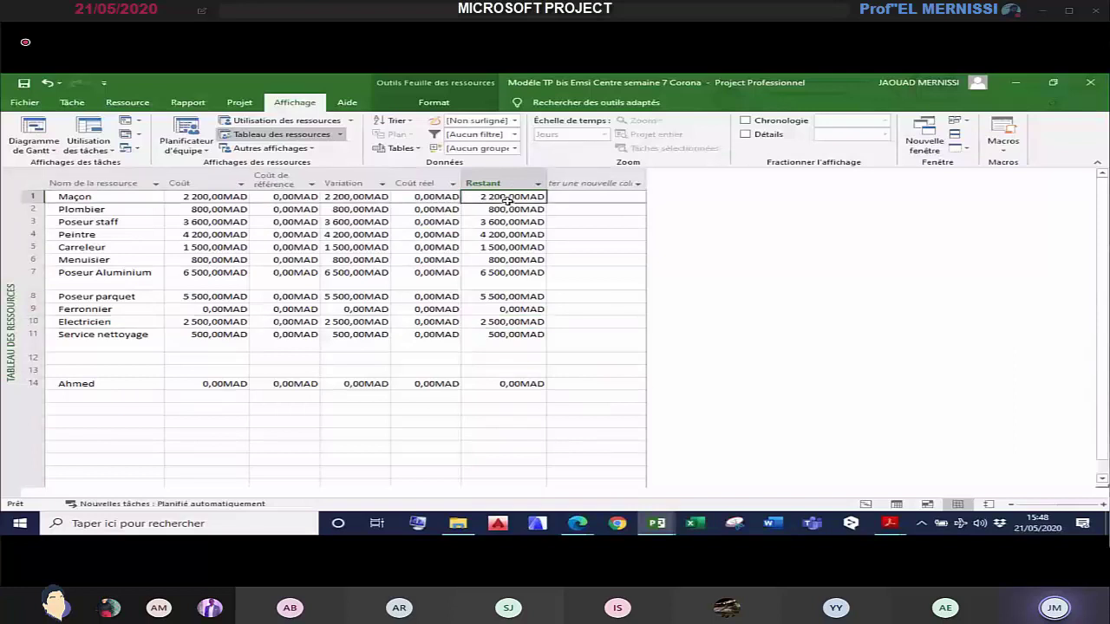
click(510, 247)
click(524, 322)
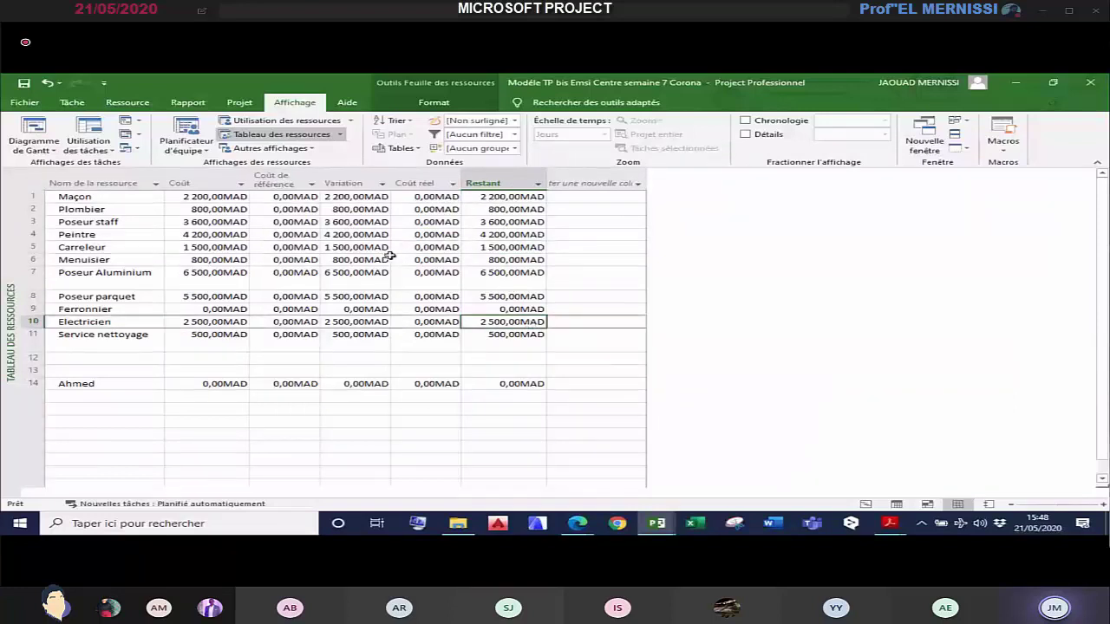
Step: Check the task assignments in the Gantt chart, and show the resource sheet's Entrée table with a wider Allocation column
click(867, 505)
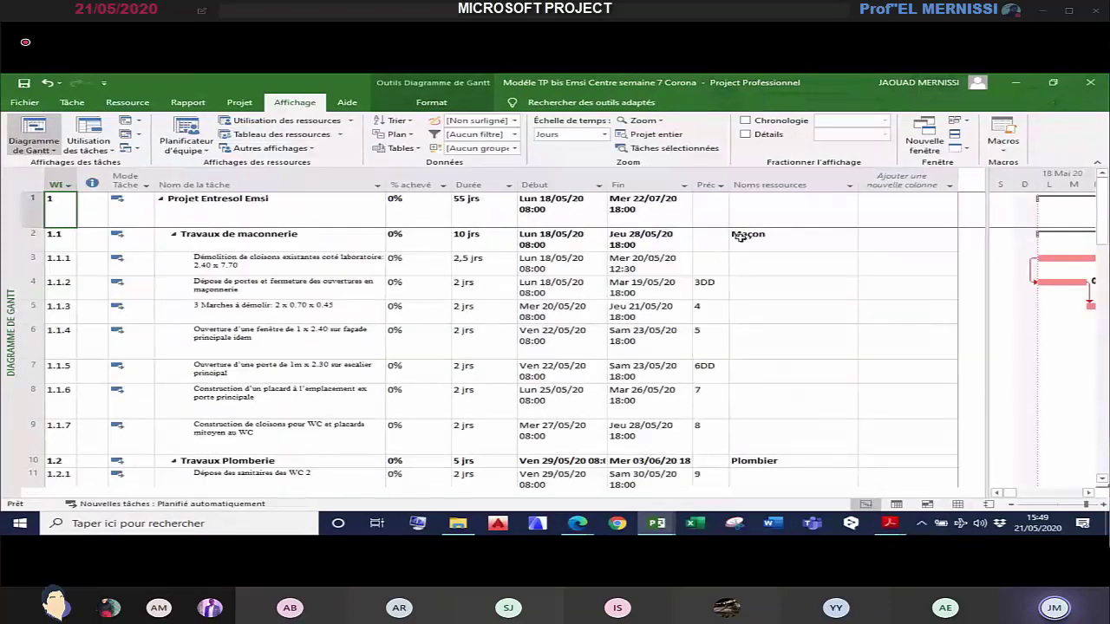
click(960, 504)
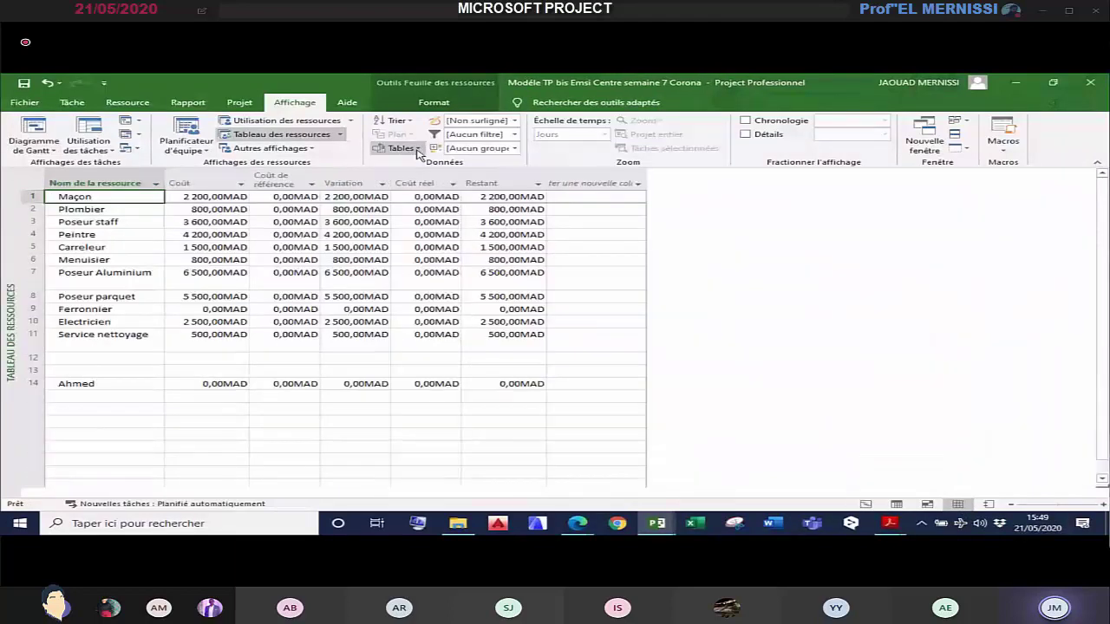
click(416, 149)
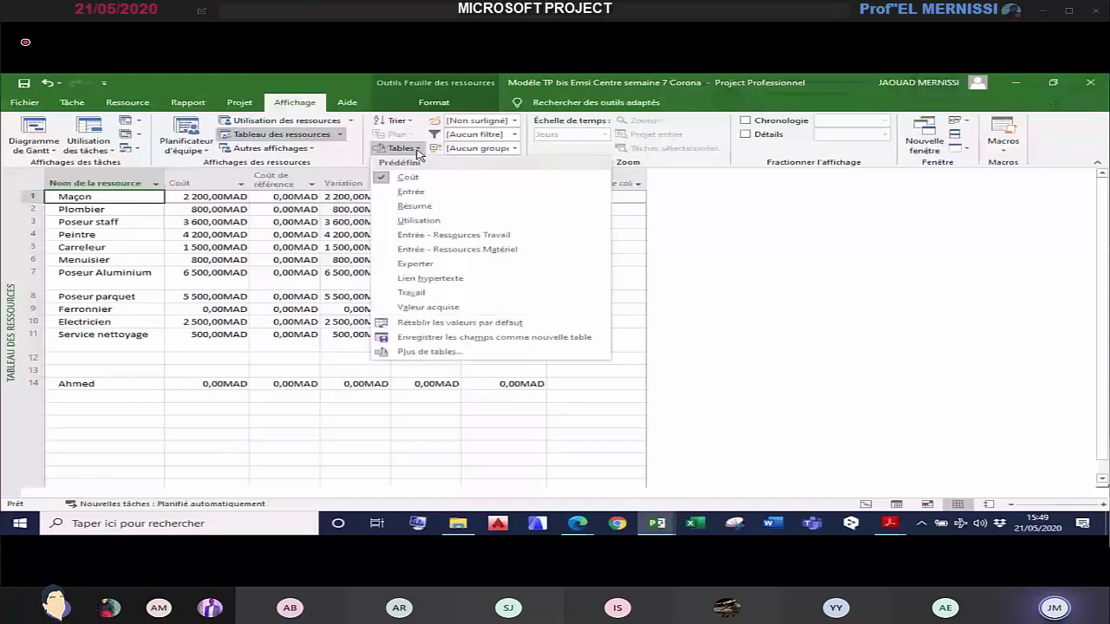
click(411, 192)
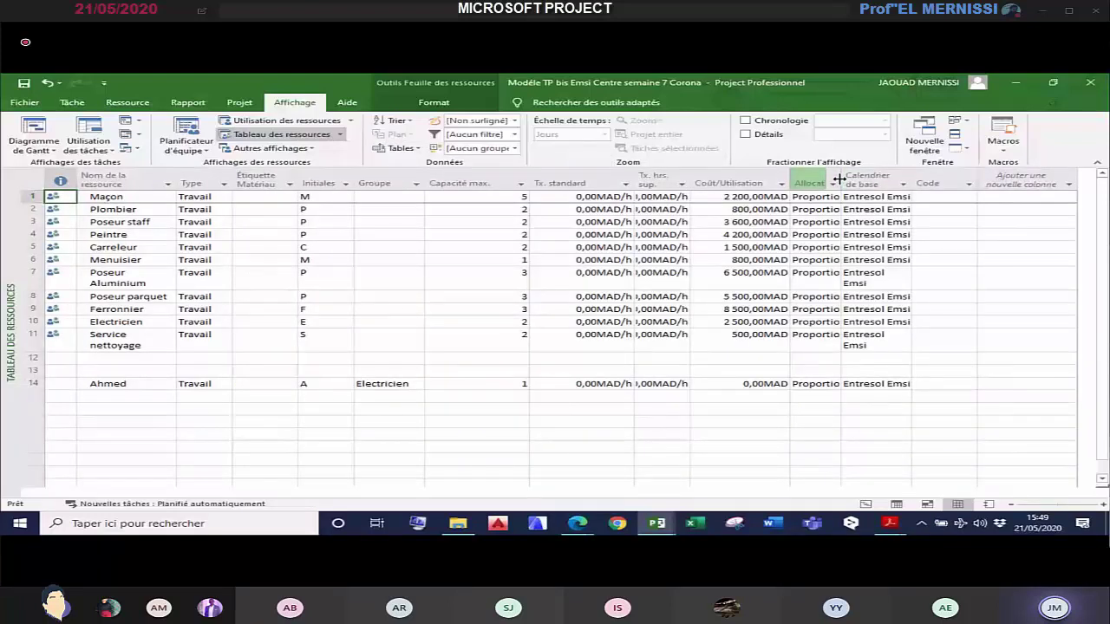
drag(839, 179, 869, 178)
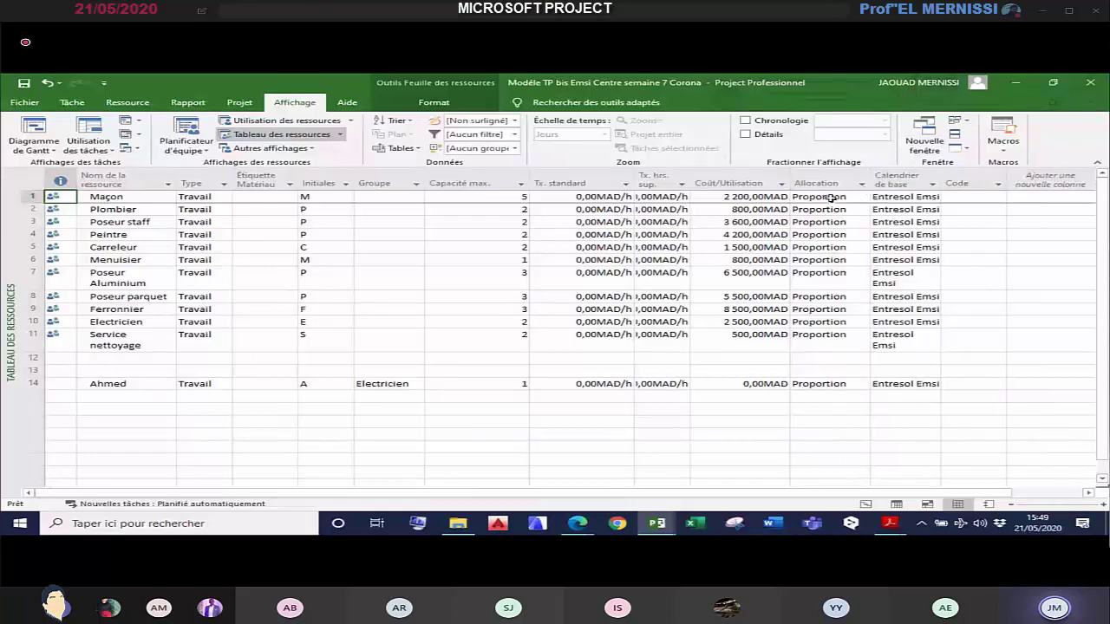
Step: Examine the cost allocation options offered for Maçon without changing the setting
click(831, 198)
click(864, 198)
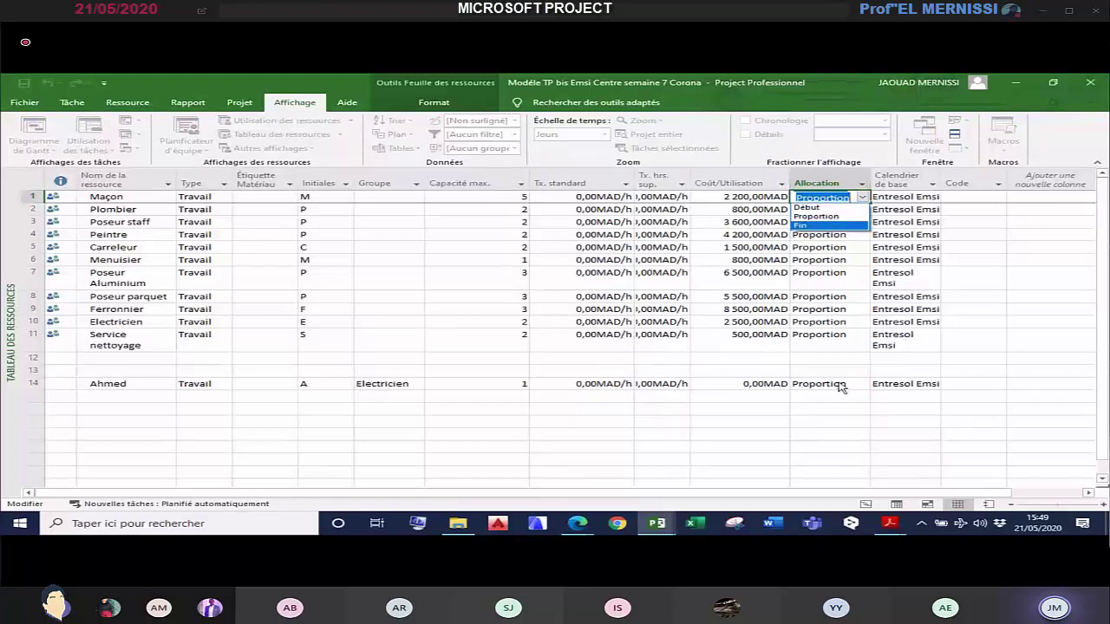
key(Escape)
click(833, 209)
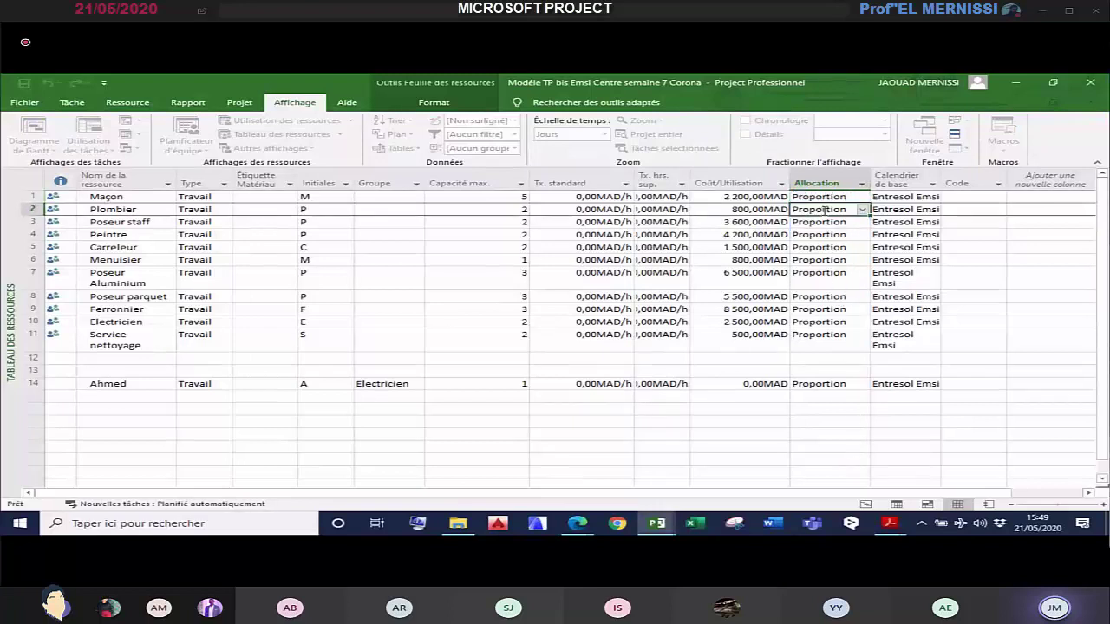
Step: Set the Allocation to Fin for Poseur staff and to Début for Peintre
click(824, 222)
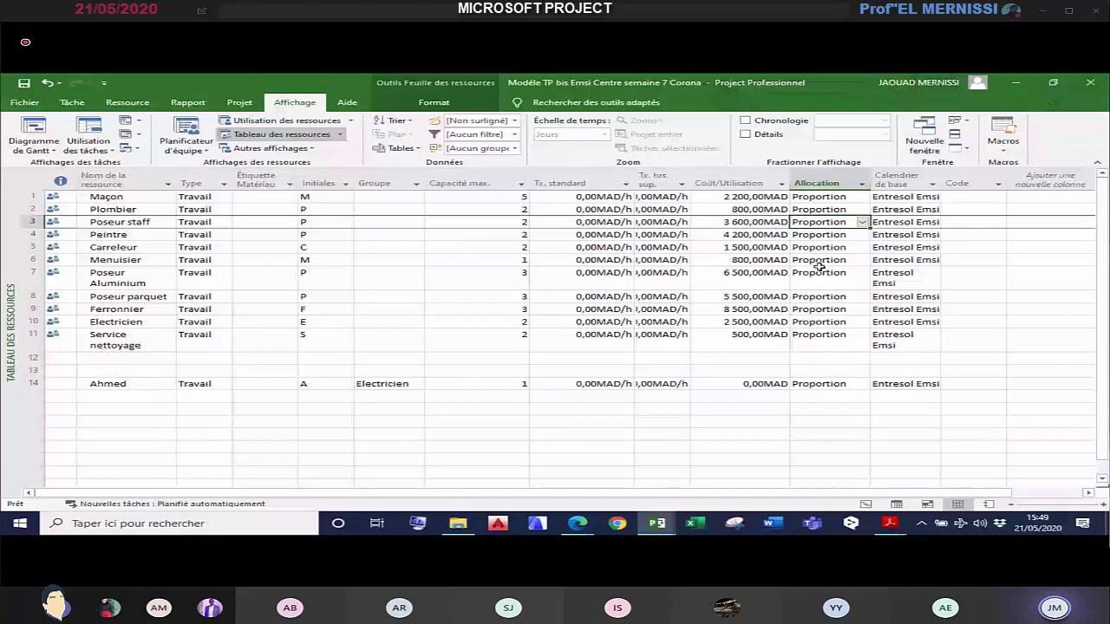
click(862, 222)
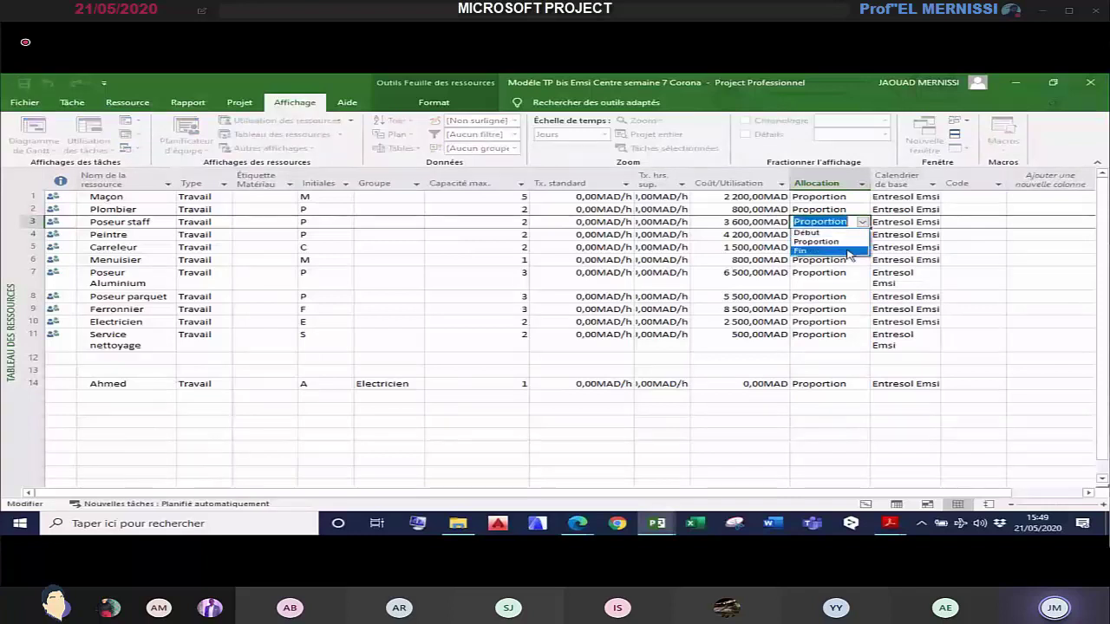
click(847, 253)
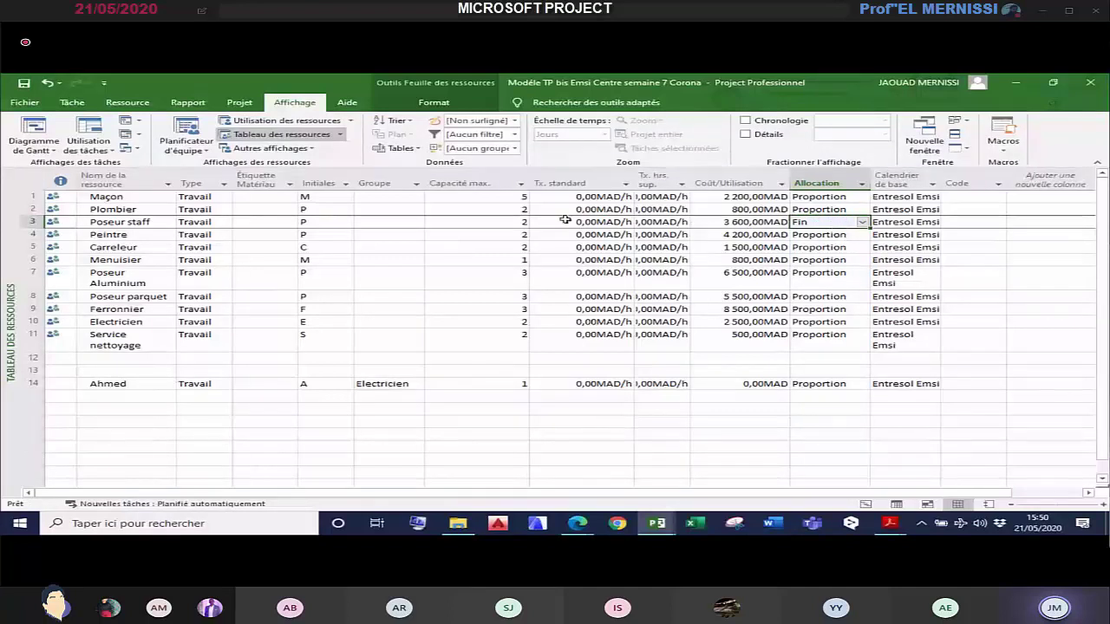
click(850, 235)
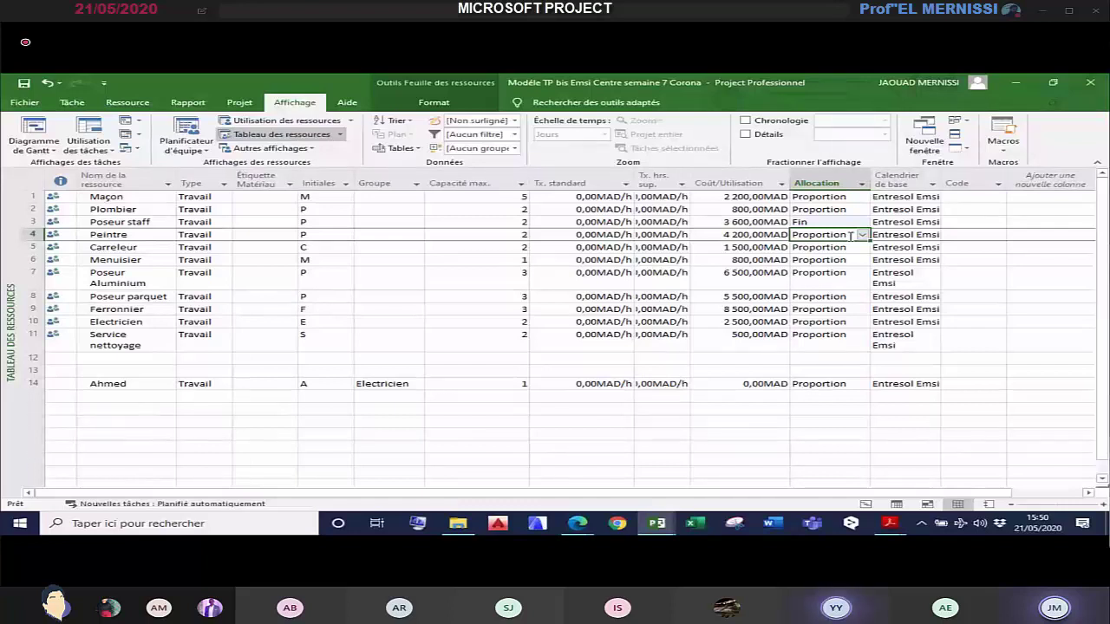
click(862, 236)
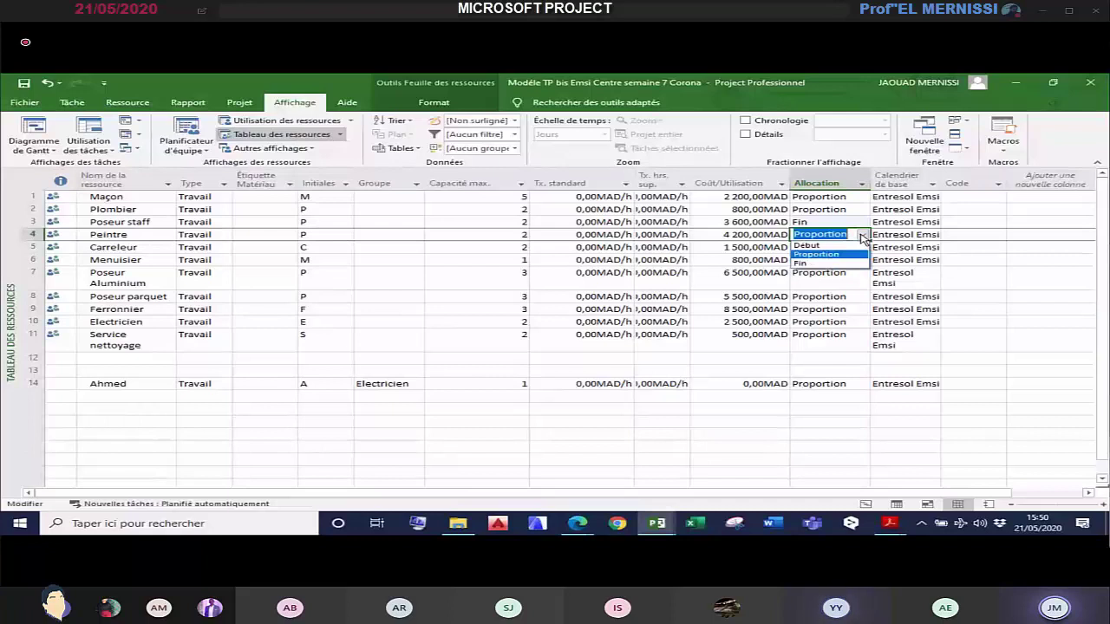
click(833, 245)
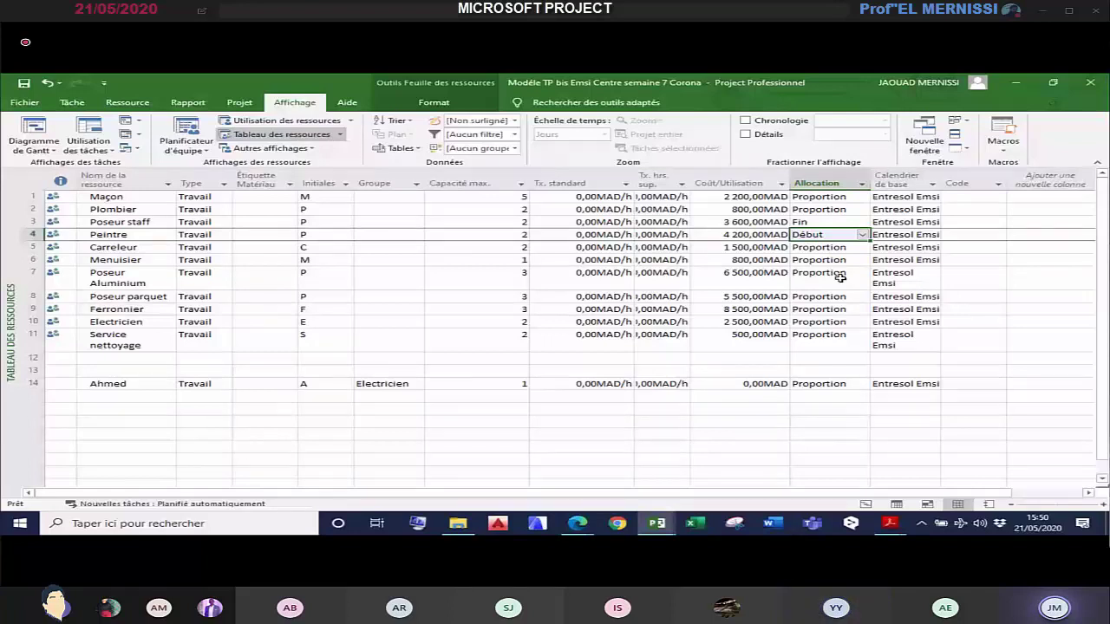
click(824, 223)
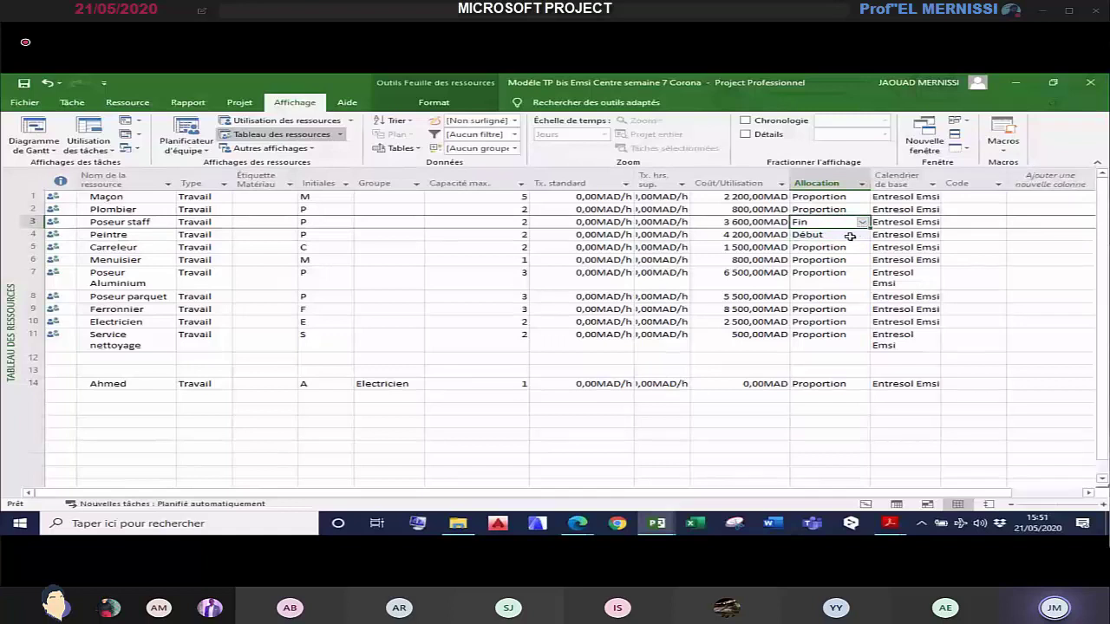
click(850, 236)
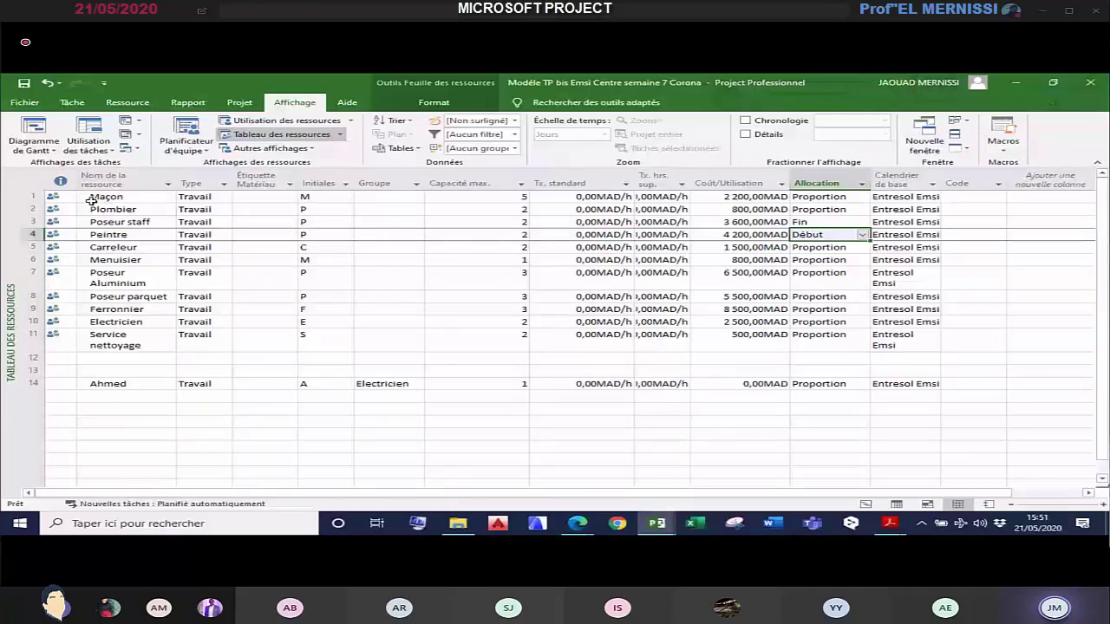
Step: Restore the Allocation to Proportion for Poseur staff and Peintre
click(849, 223)
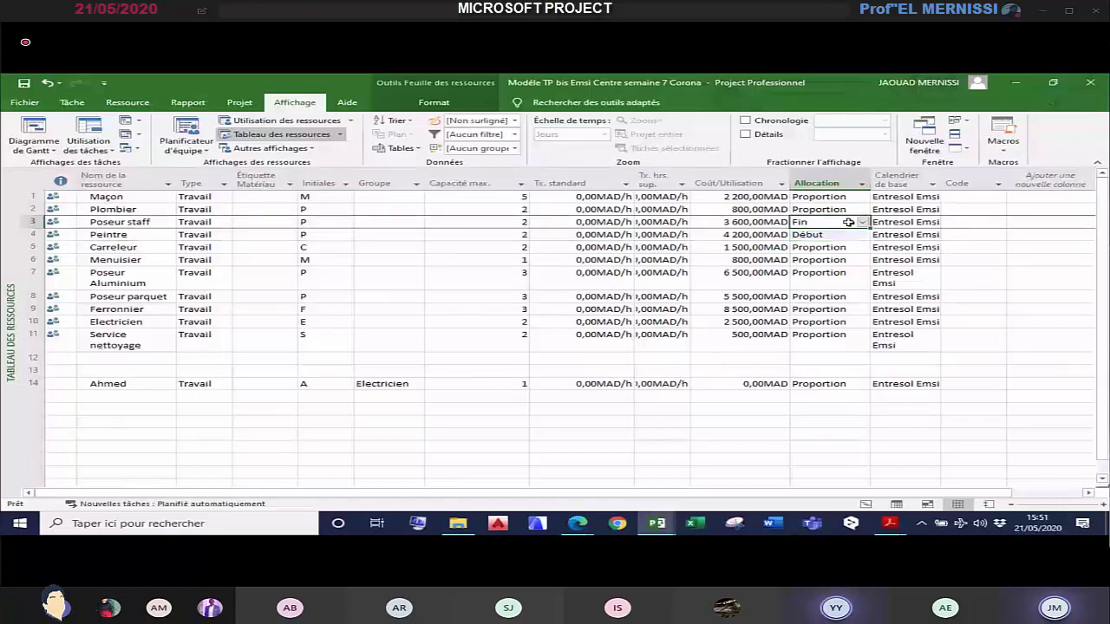
click(864, 223)
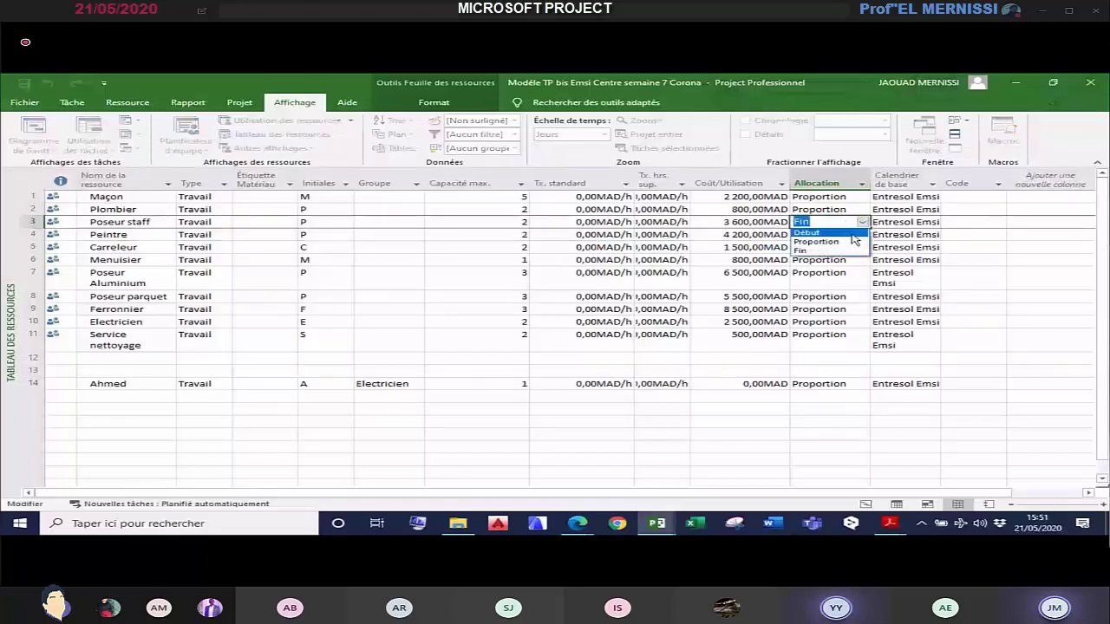
click(850, 243)
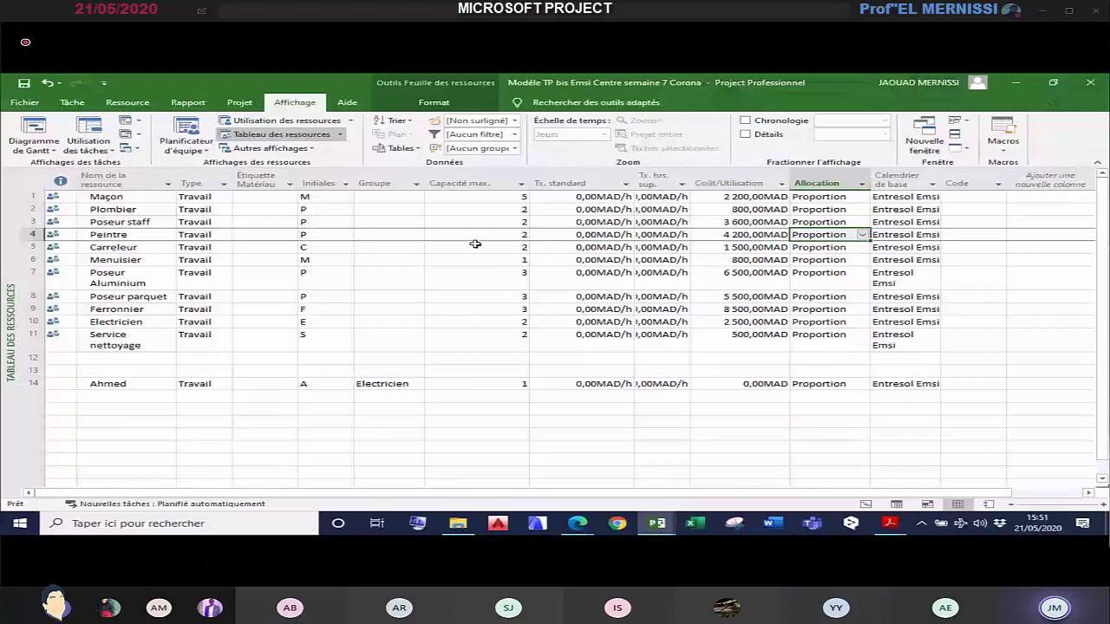
Step: In the Gantt chart, set the project status date to 30/05/20 and update the whole project's work as complete through that date
click(866, 506)
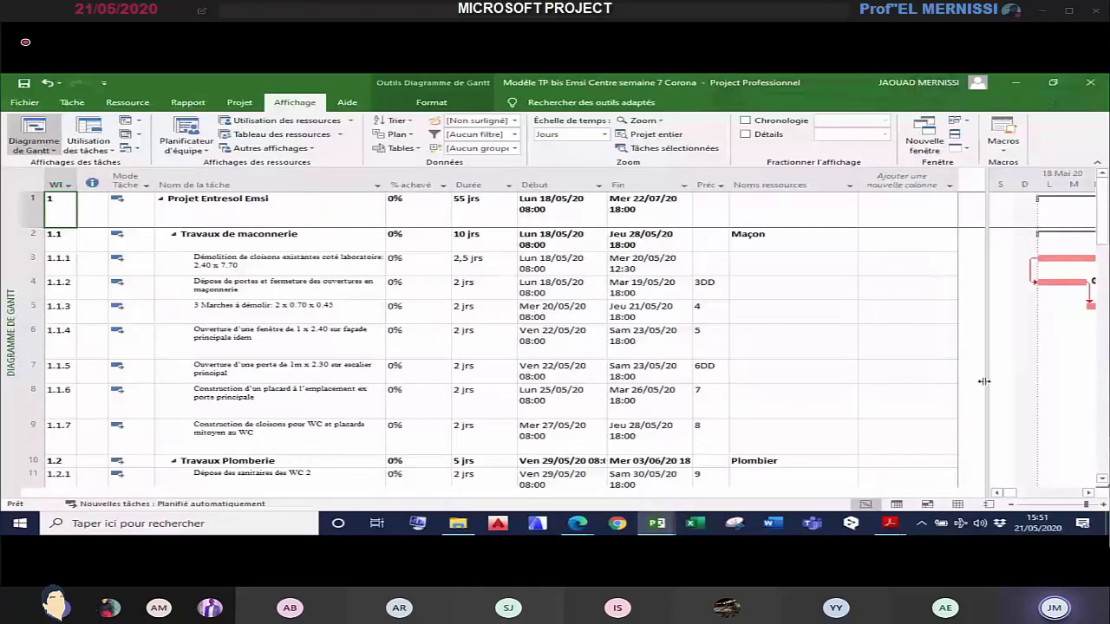
drag(987, 392, 1018, 392)
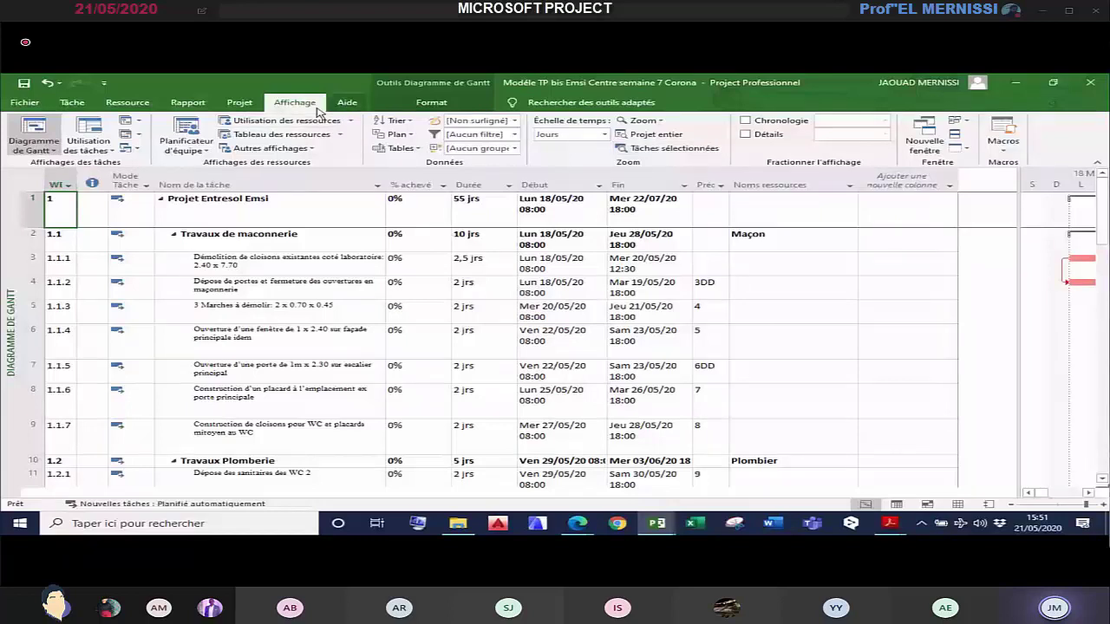
click(239, 102)
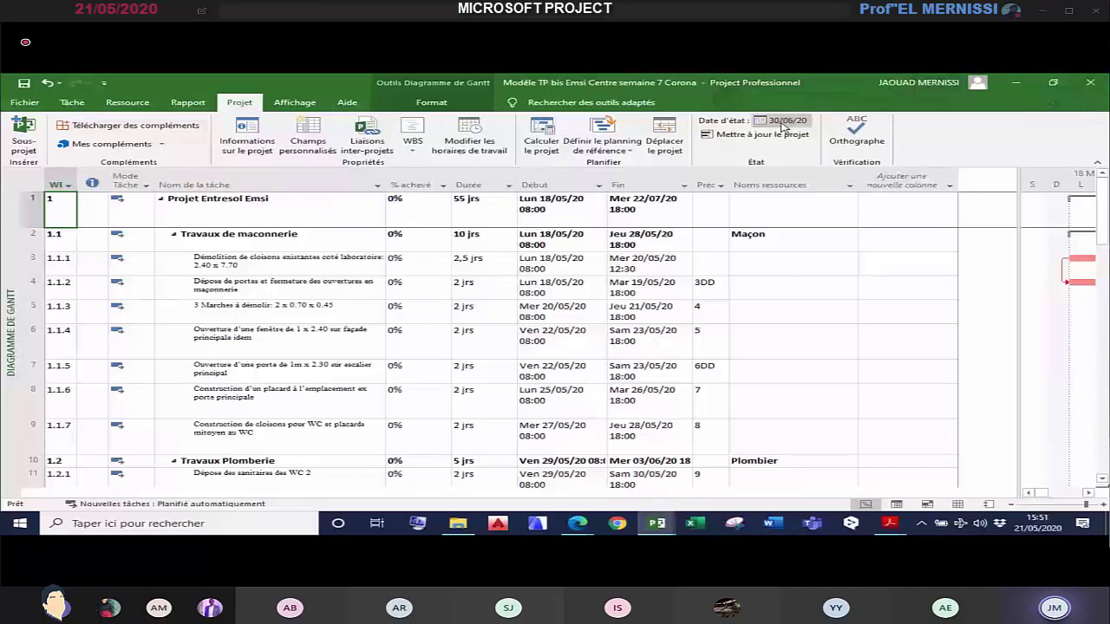
click(783, 125)
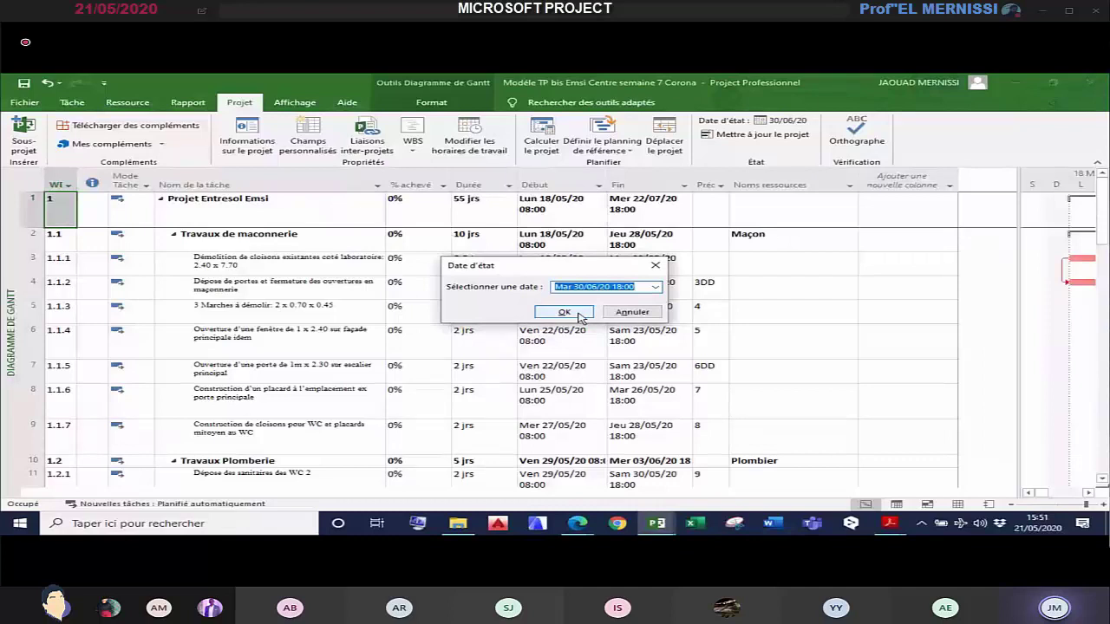
click(564, 313)
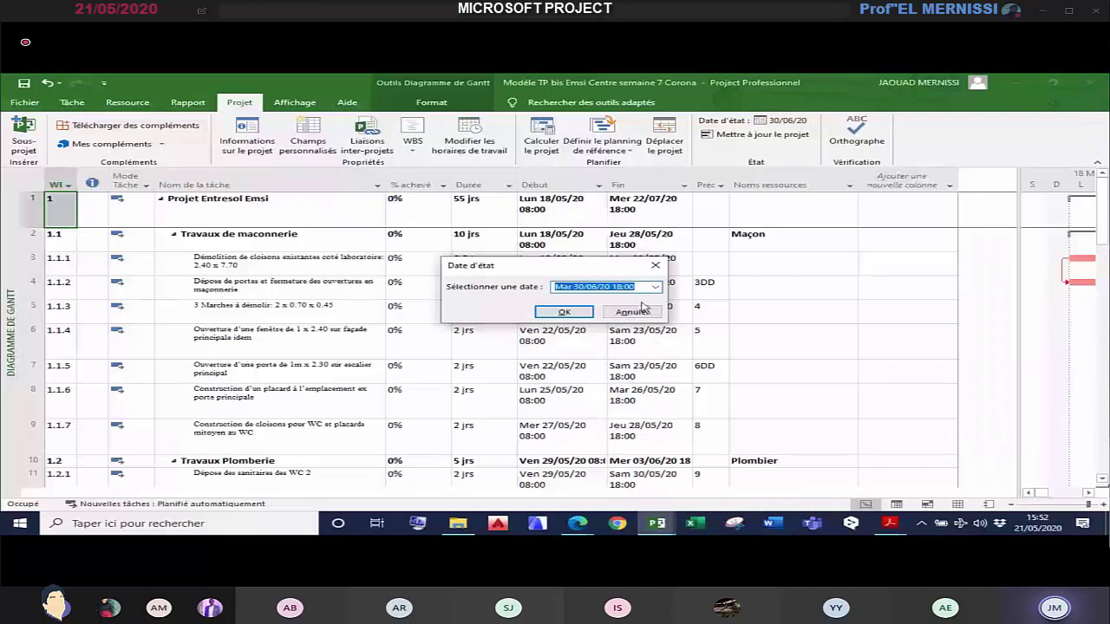
click(656, 286)
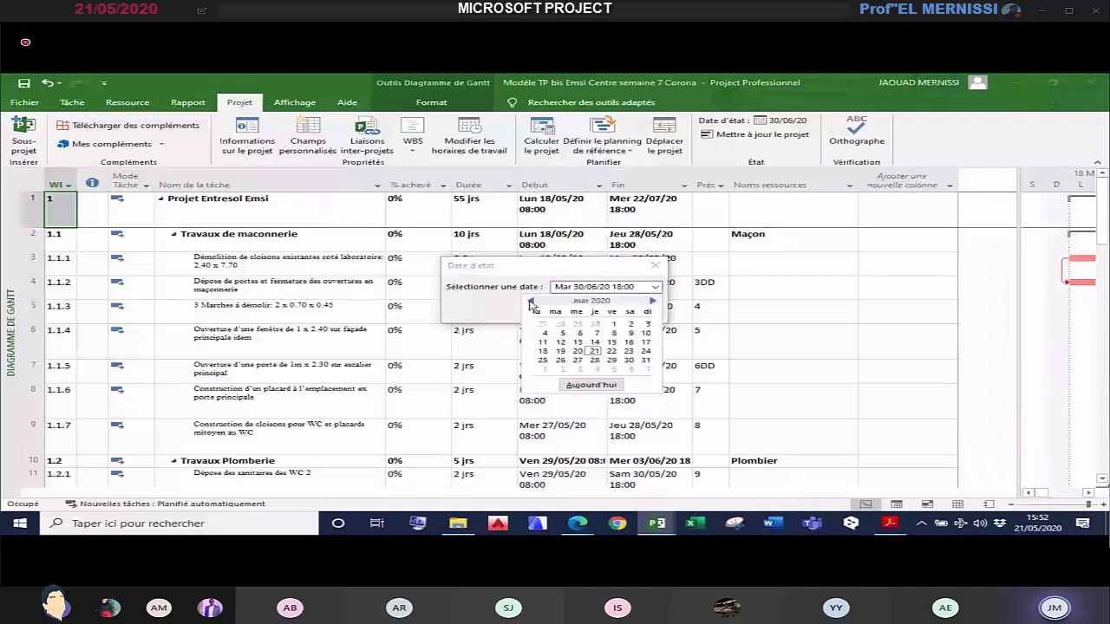
click(629, 360)
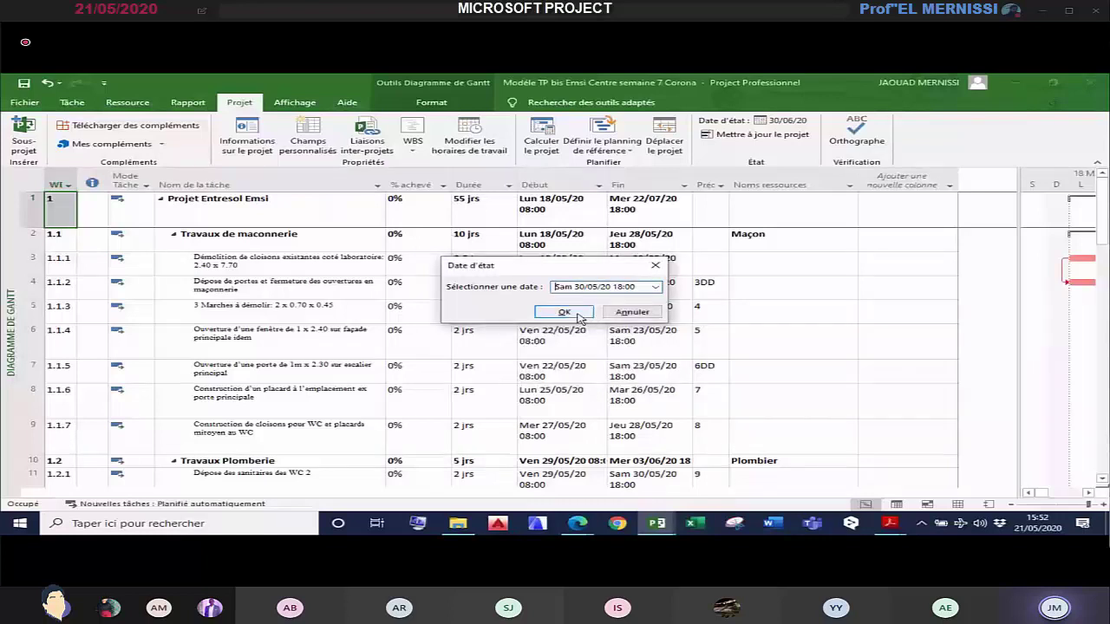
click(574, 314)
click(761, 137)
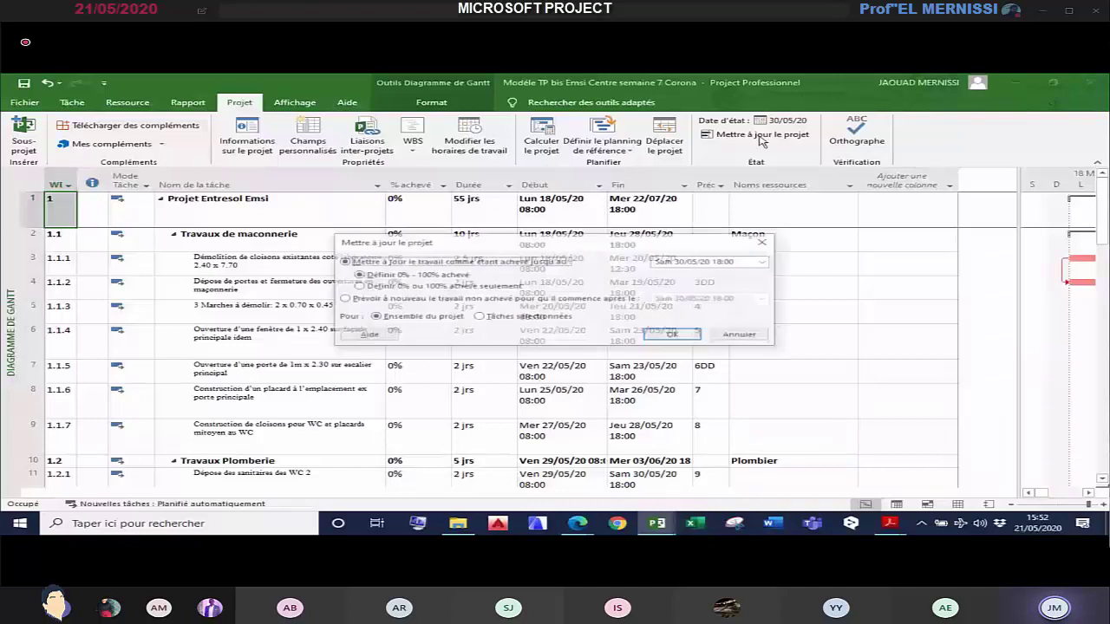
key(Return)
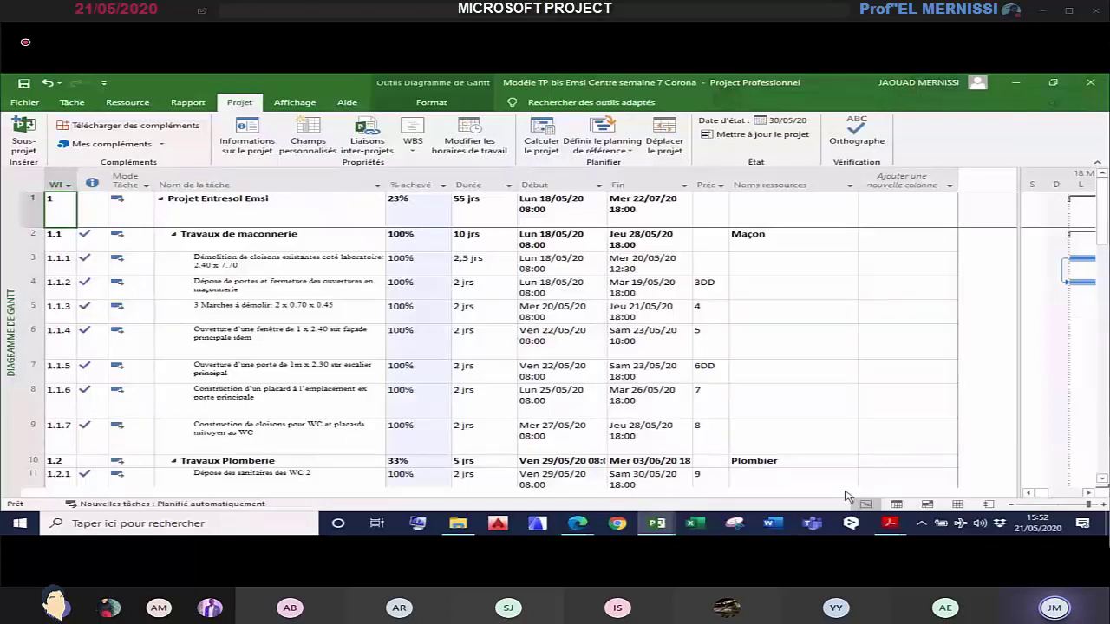
Step: Show the task Coût table beside the Gantt chart, enlarging the table area and widening the Coût total column
click(295, 102)
click(406, 150)
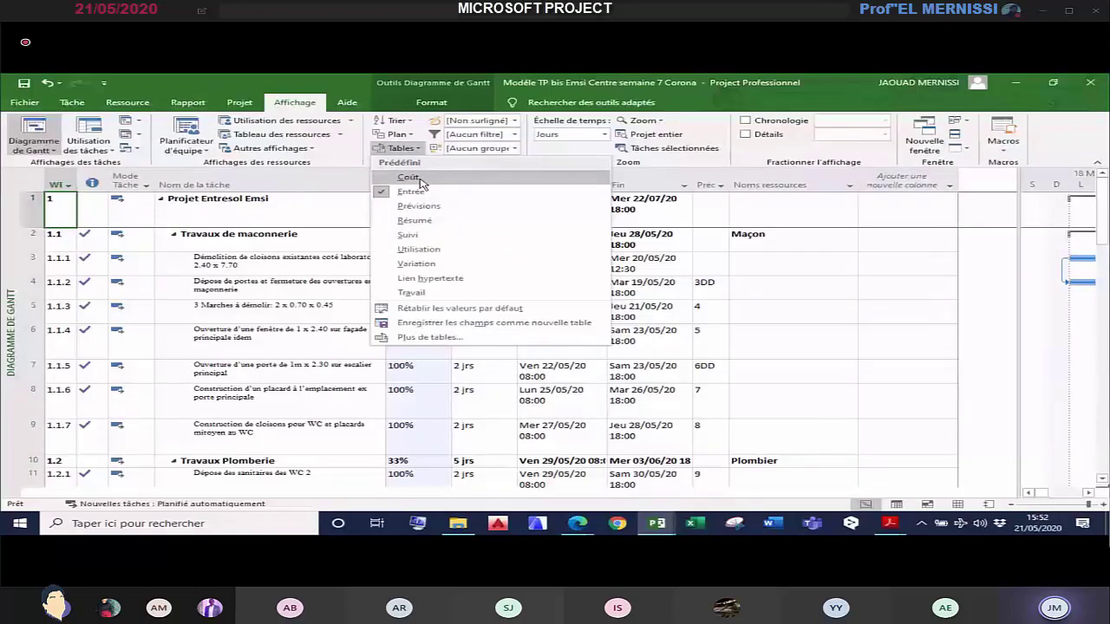
click(408, 178)
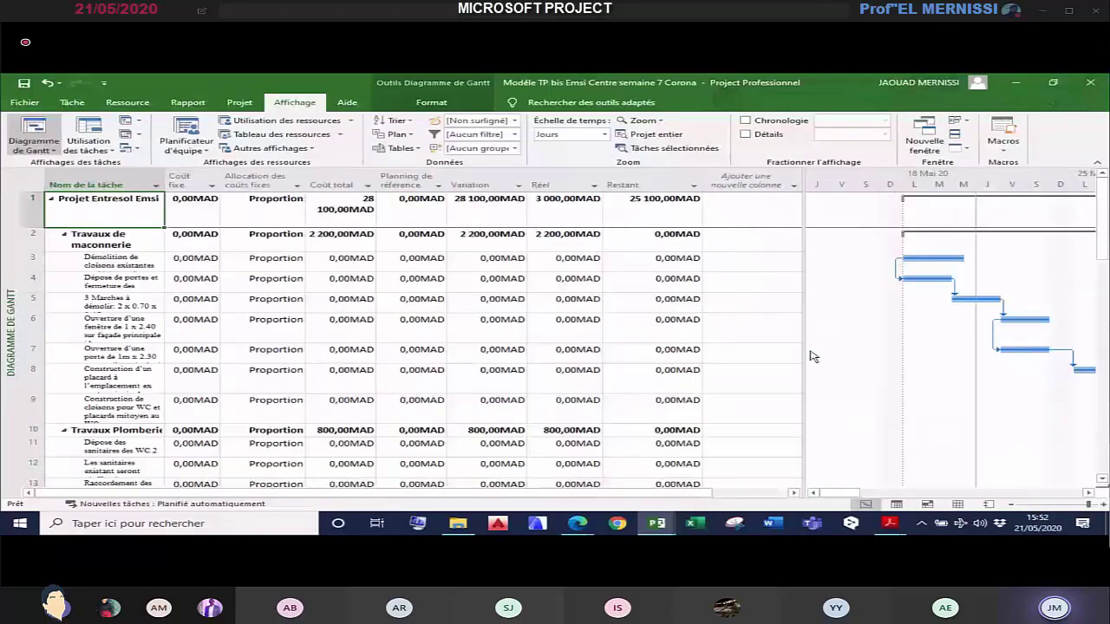
drag(813, 357, 926, 347)
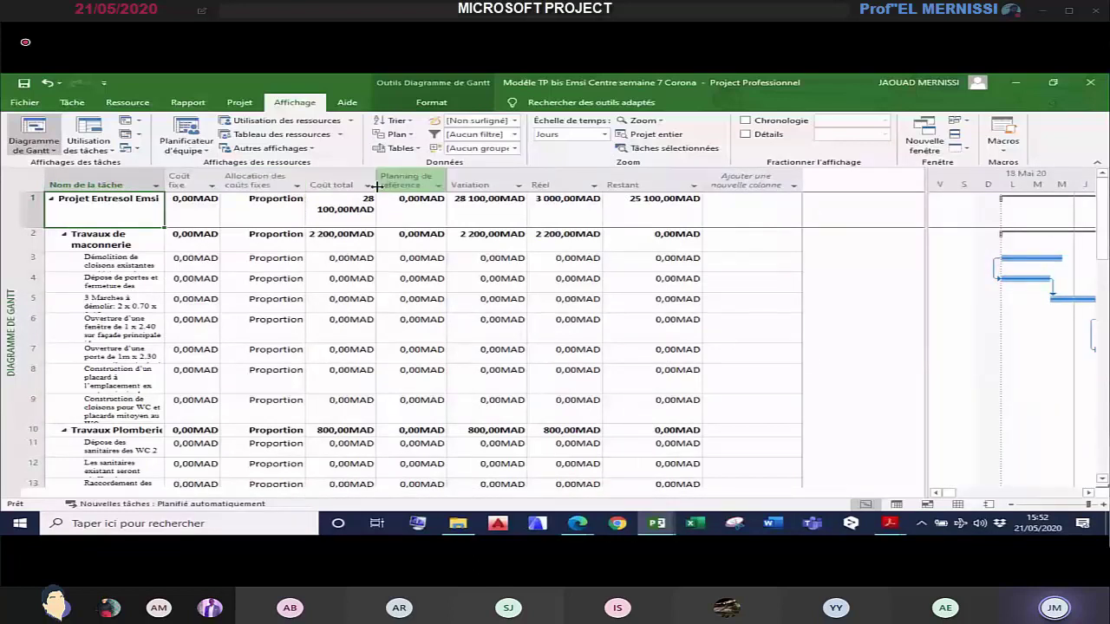
drag(376, 185, 403, 185)
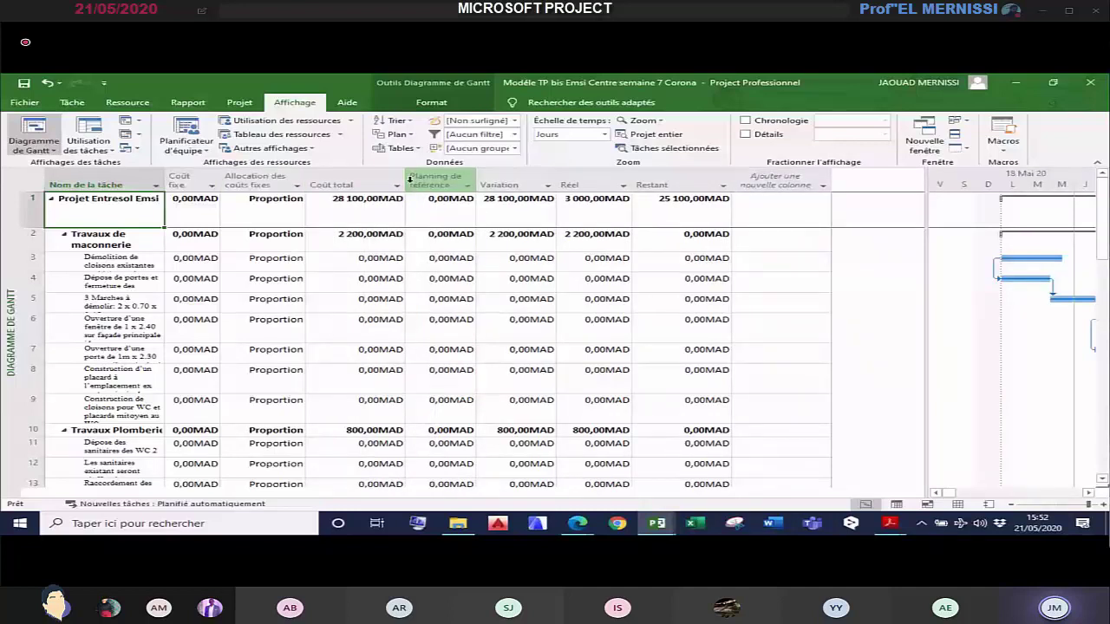
Step: Compare the total, actual and remaining costs of the Travaux de maconnerie and Travaux electrique summary tasks
click(362, 244)
click(597, 240)
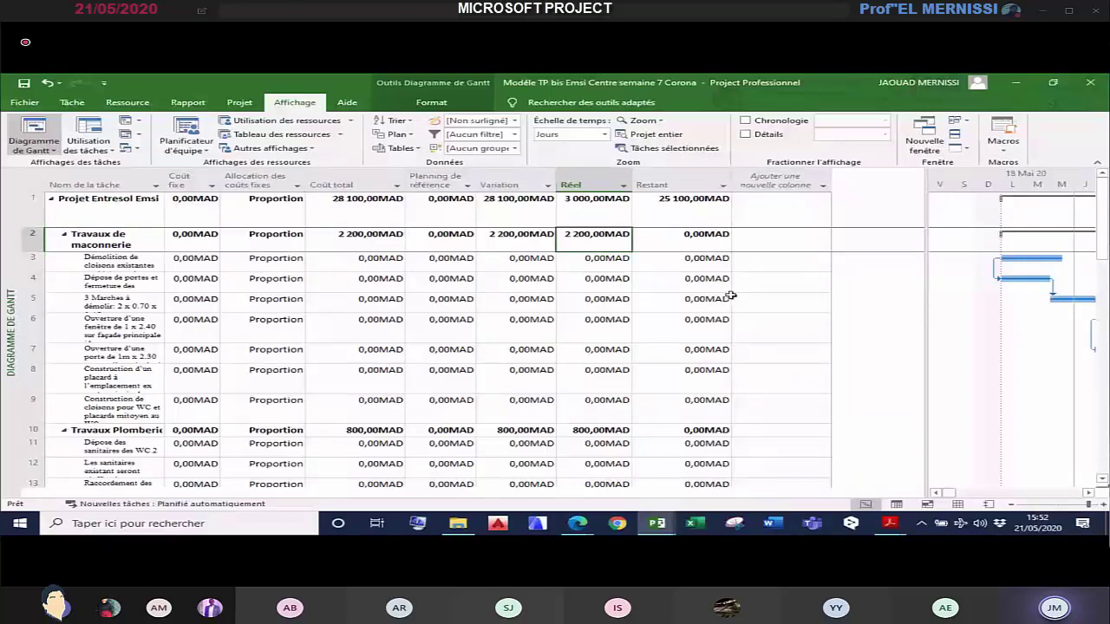
scroll(521, 330, down, 2)
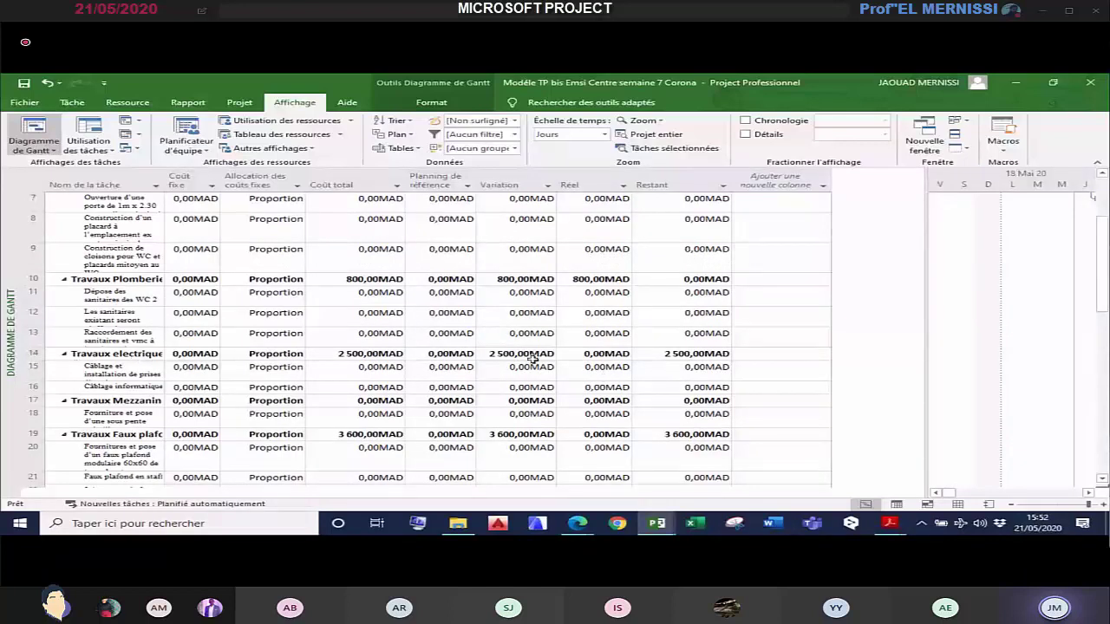
click(607, 358)
click(676, 355)
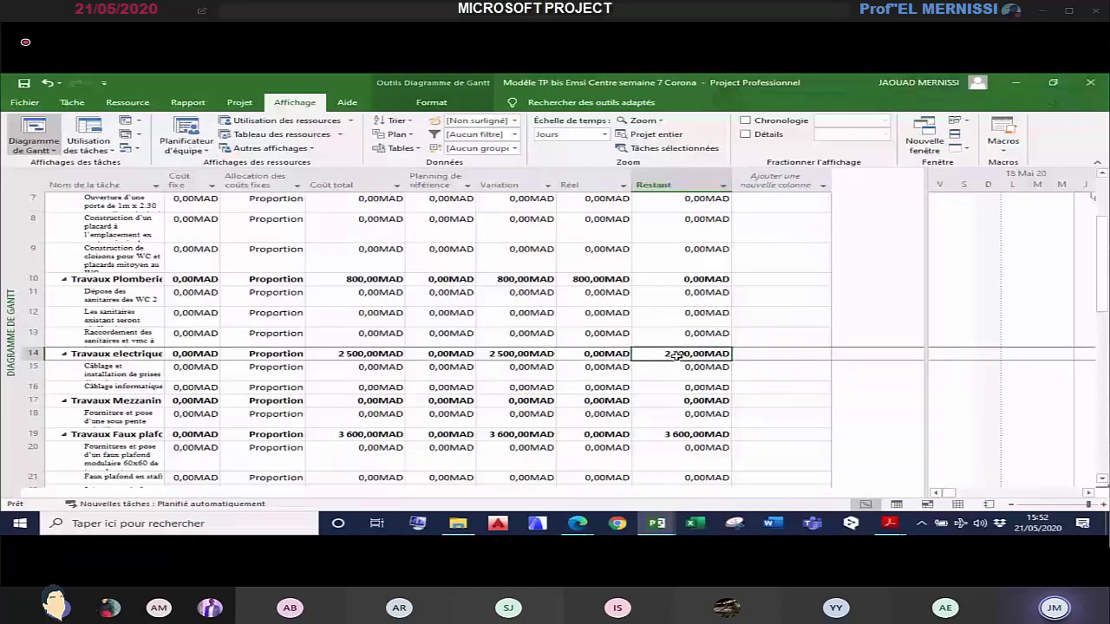
scroll(622, 418, up, 3)
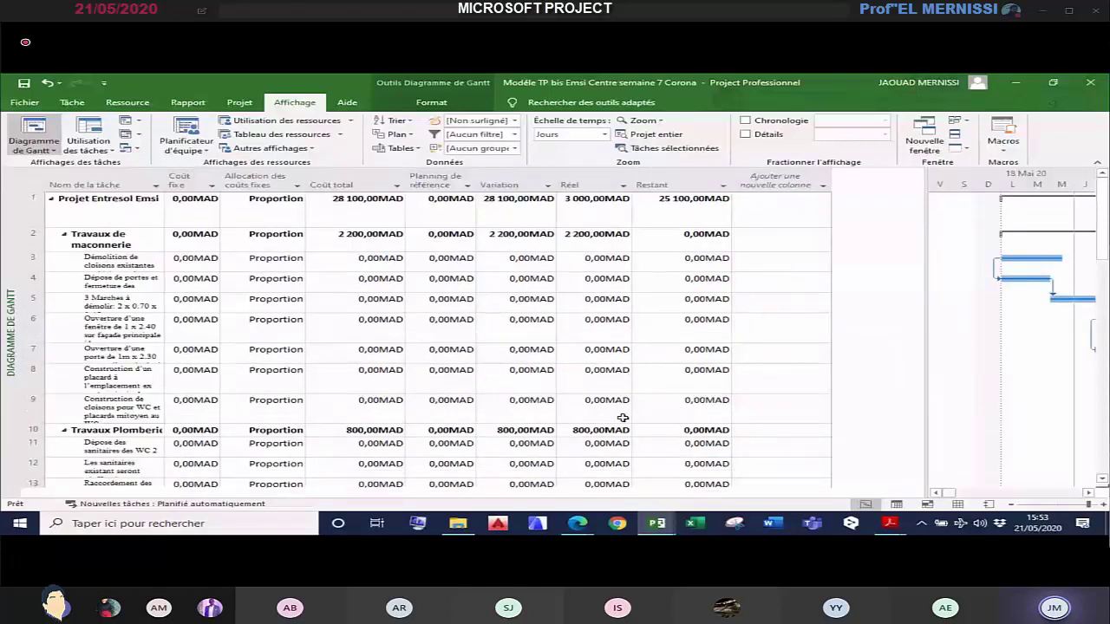
Step: Return the Gantt chart to the Entrée table and show it from the project summary task
click(414, 150)
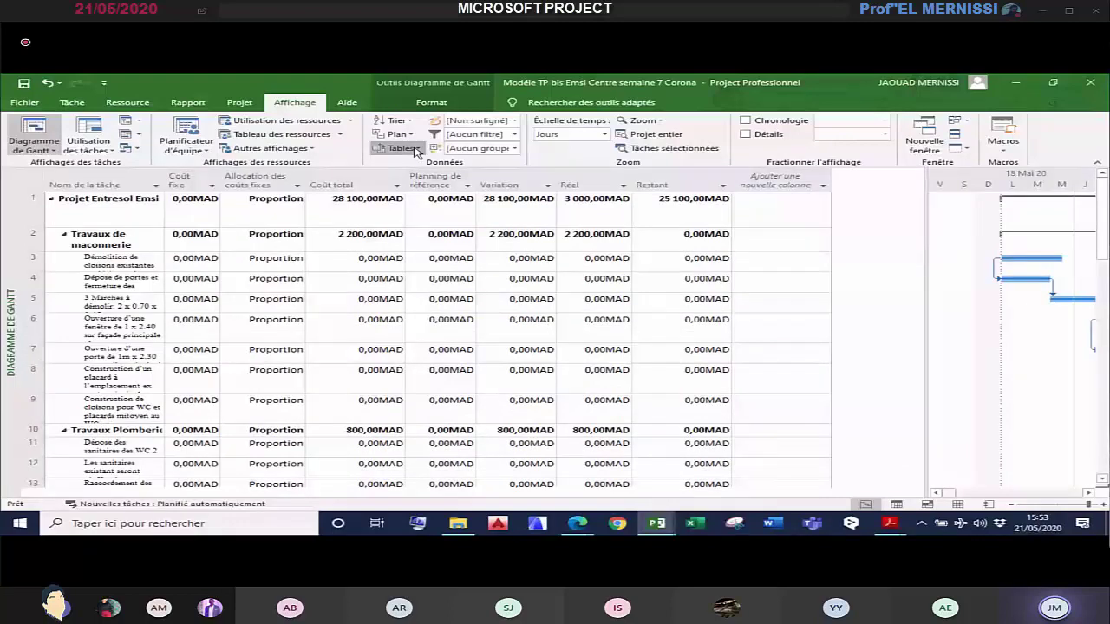
click(416, 151)
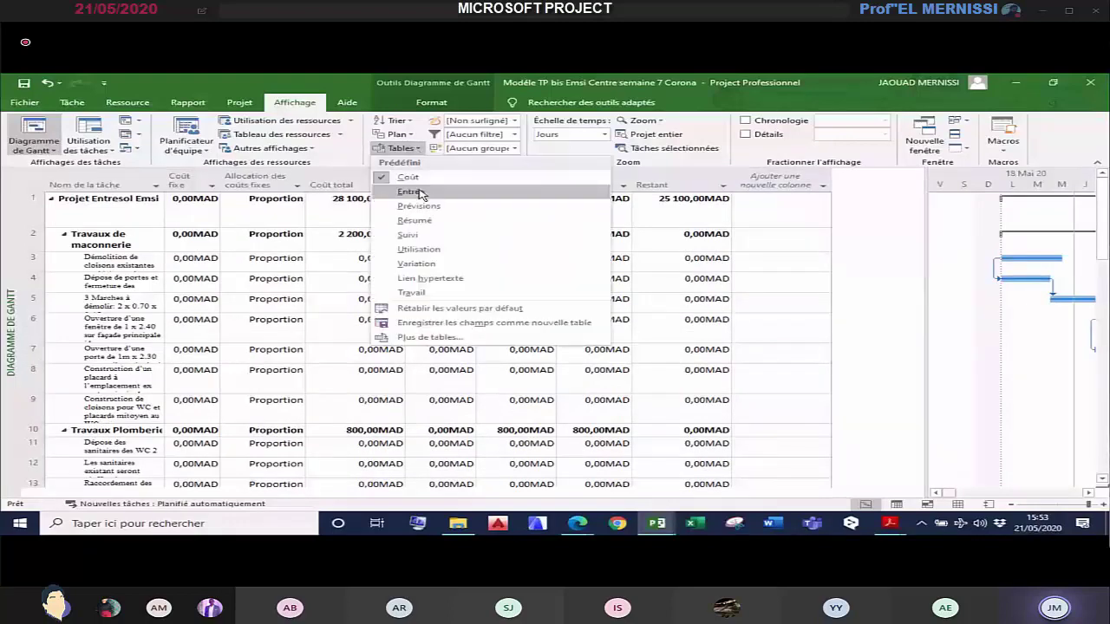
click(422, 192)
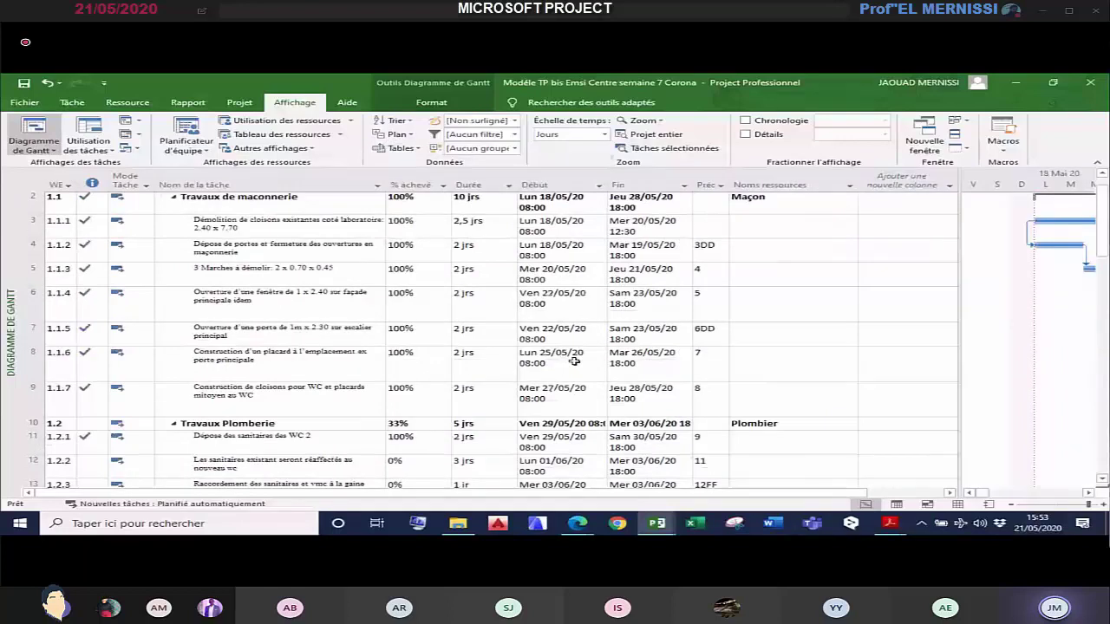
scroll(574, 360, up, 1)
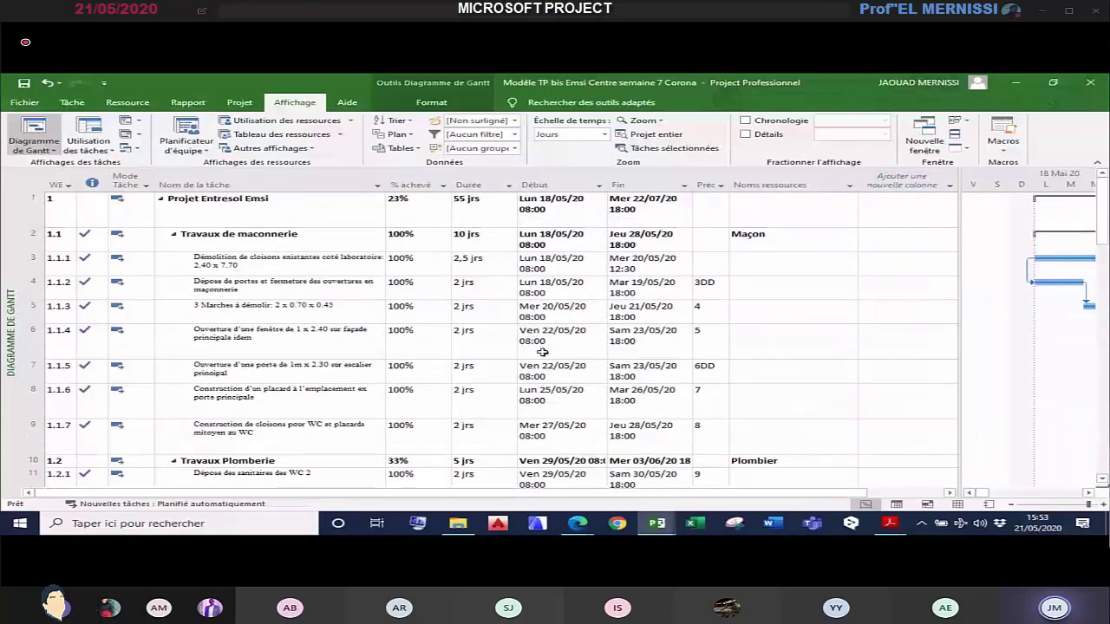
Step: Switch to the Modéle TP Emsi Centre semaine 7 Corona project and show its Gantt chart with the Entrée table
click(666, 528)
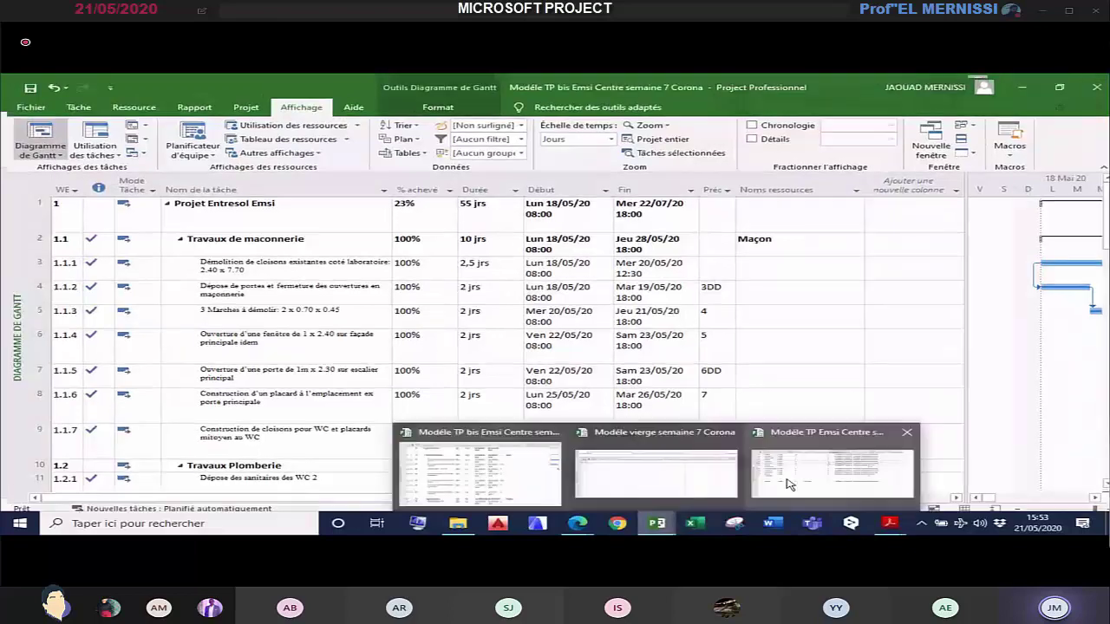
click(789, 484)
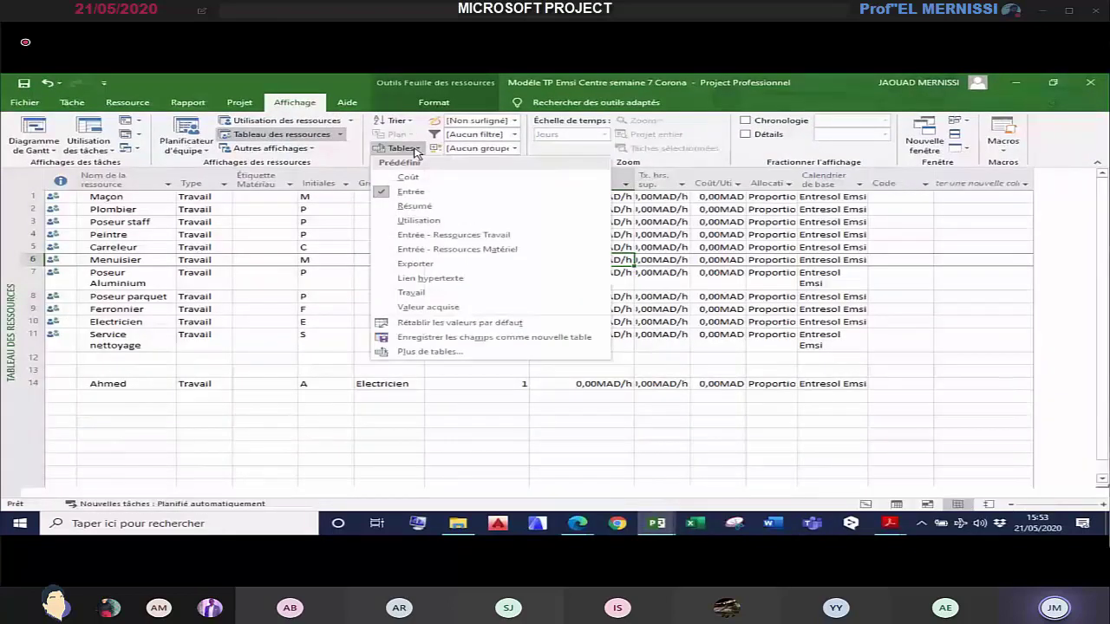
click(420, 198)
click(866, 505)
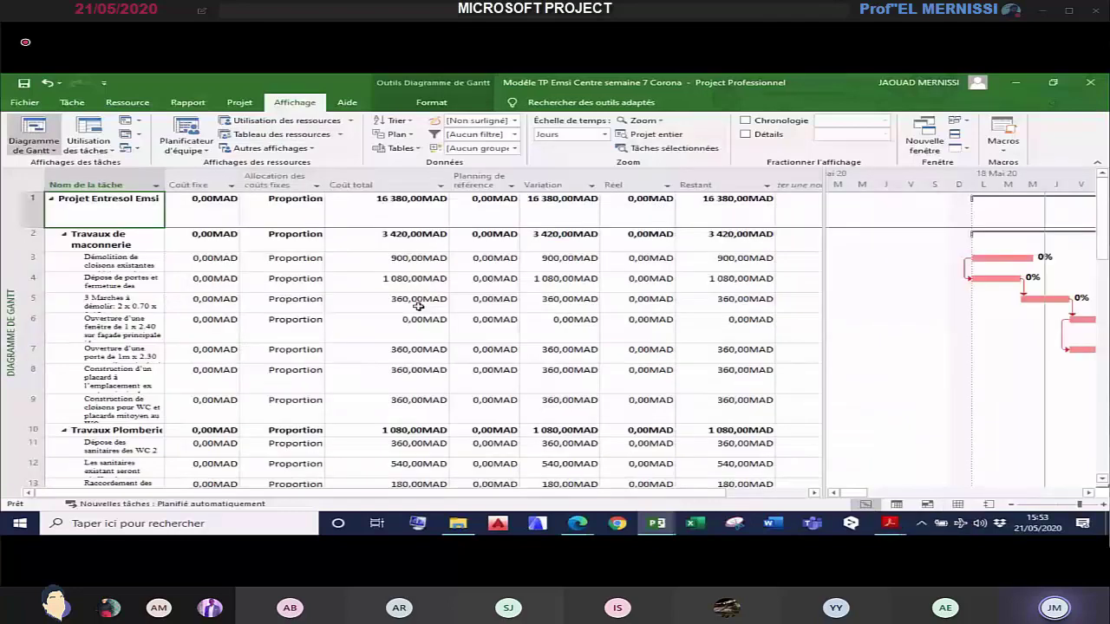
click(399, 148)
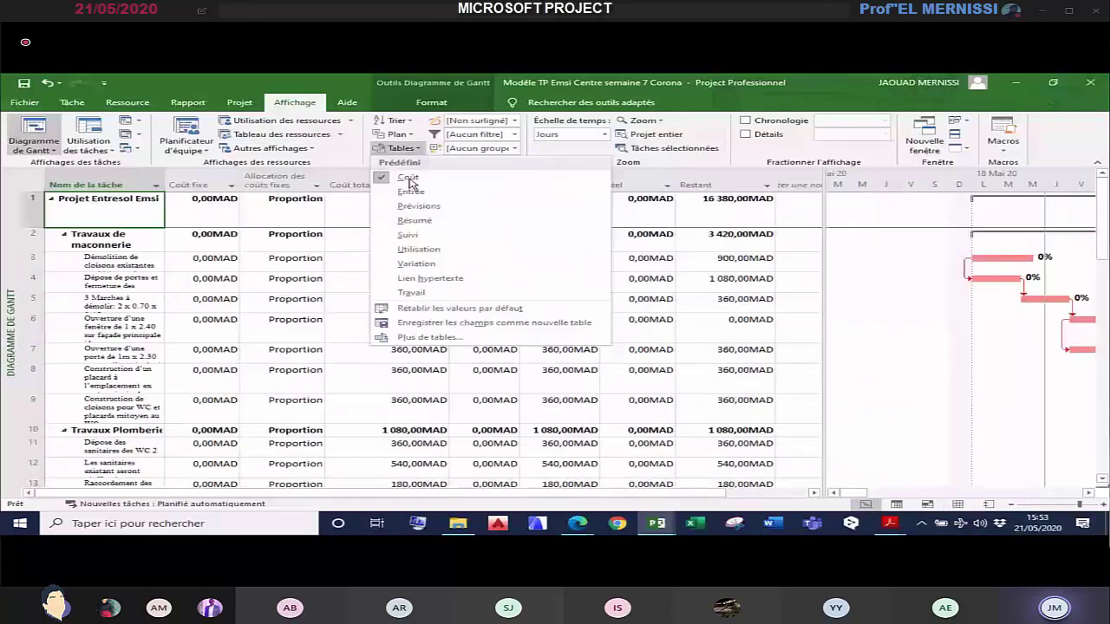
click(411, 191)
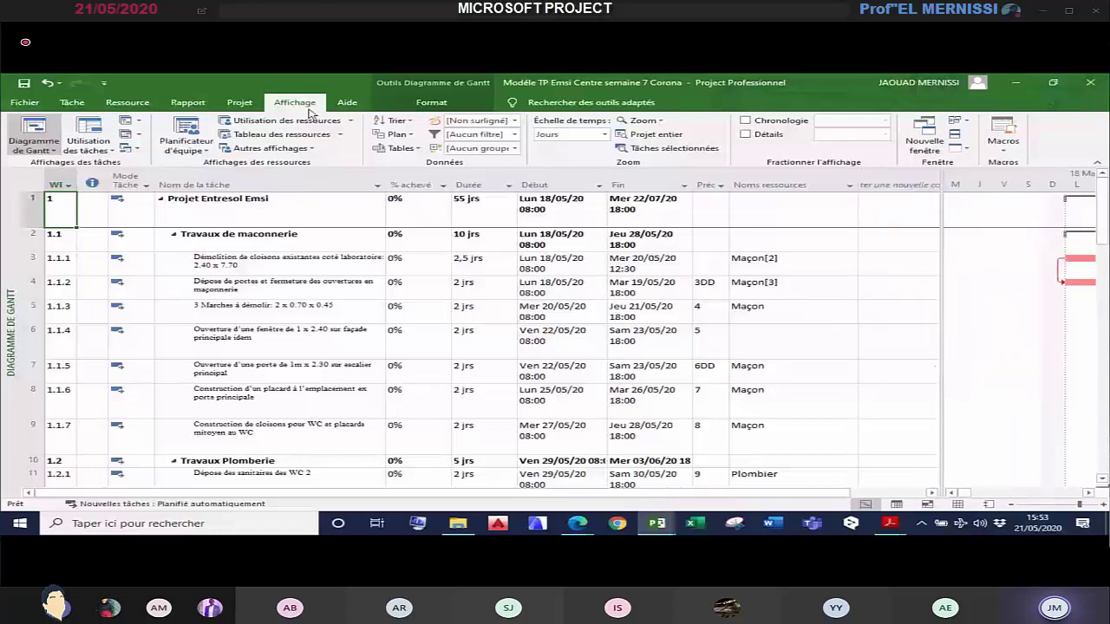
Step: Set this project's status date to 30/05/20 and update its work as complete through that date
click(239, 102)
click(728, 120)
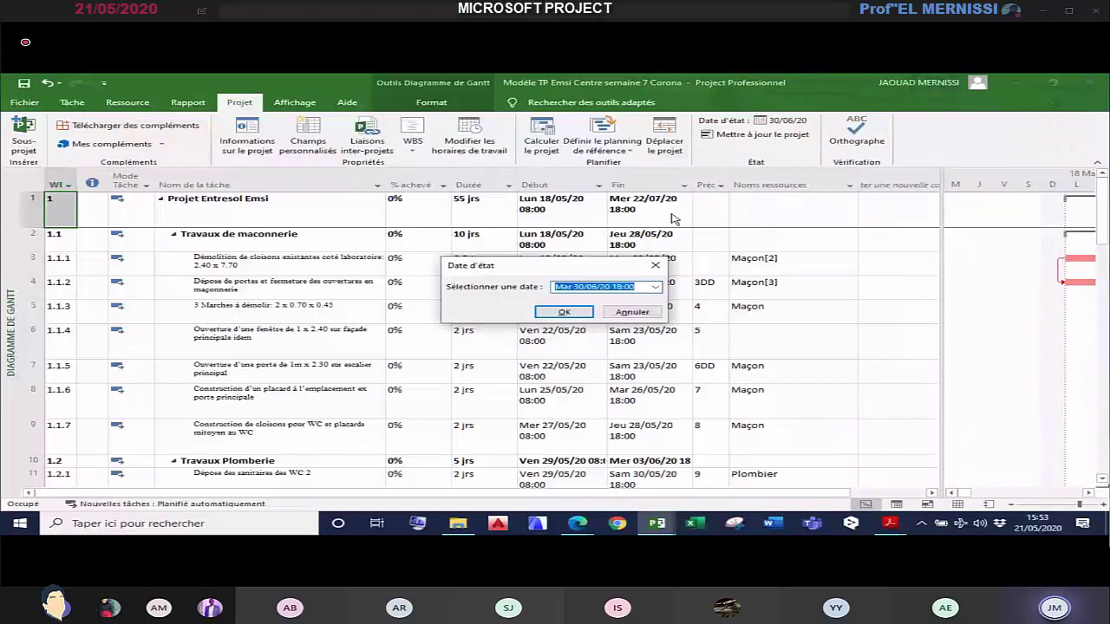
click(655, 287)
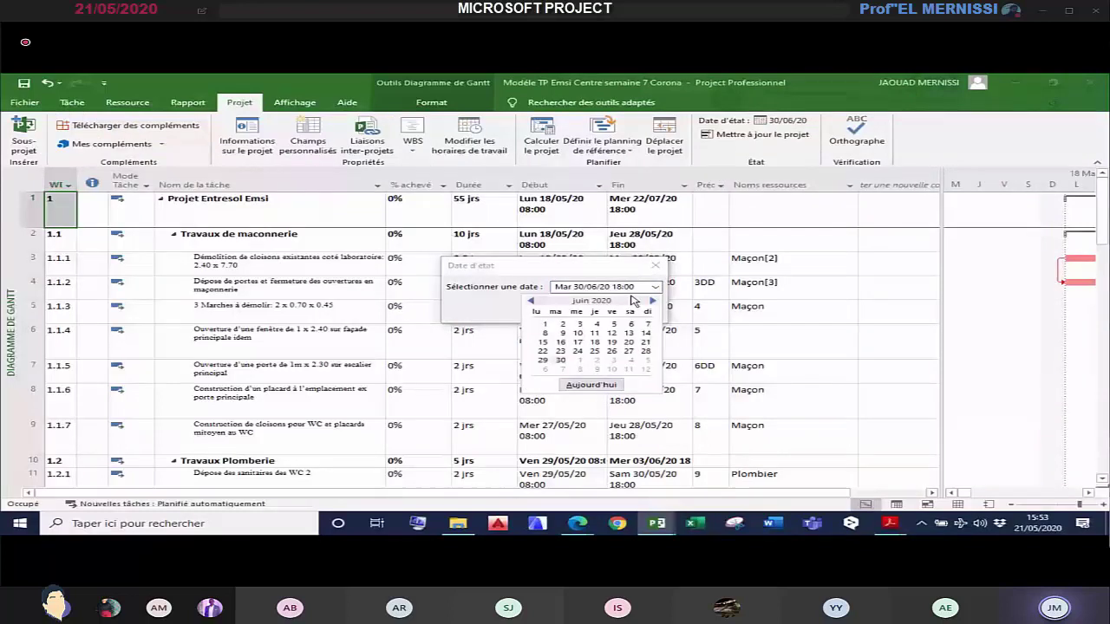
click(531, 301)
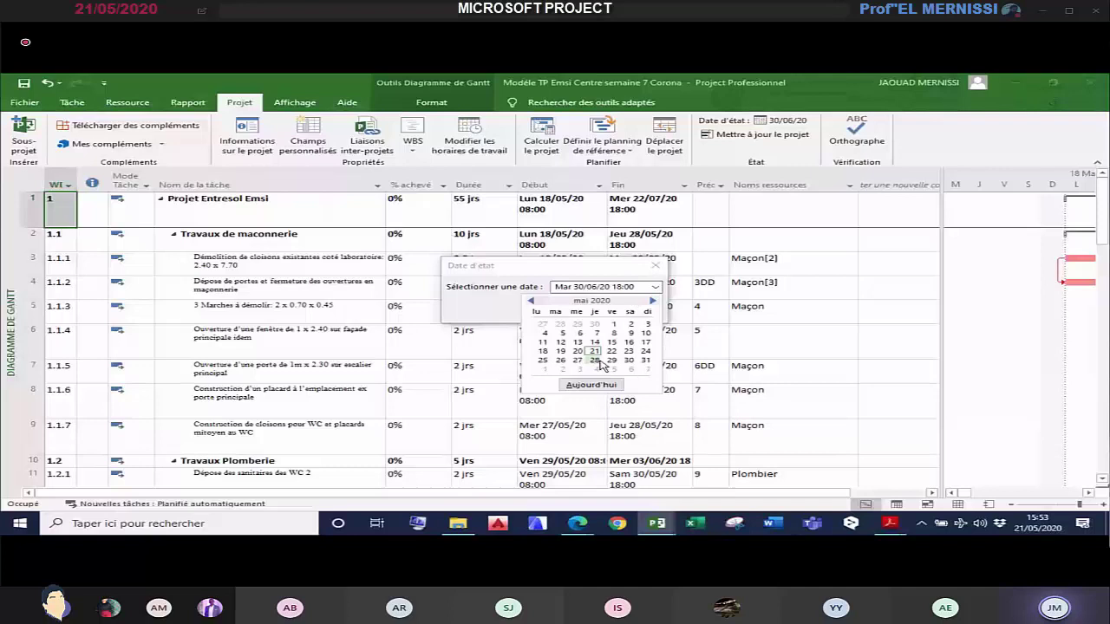
click(628, 360)
key(Return)
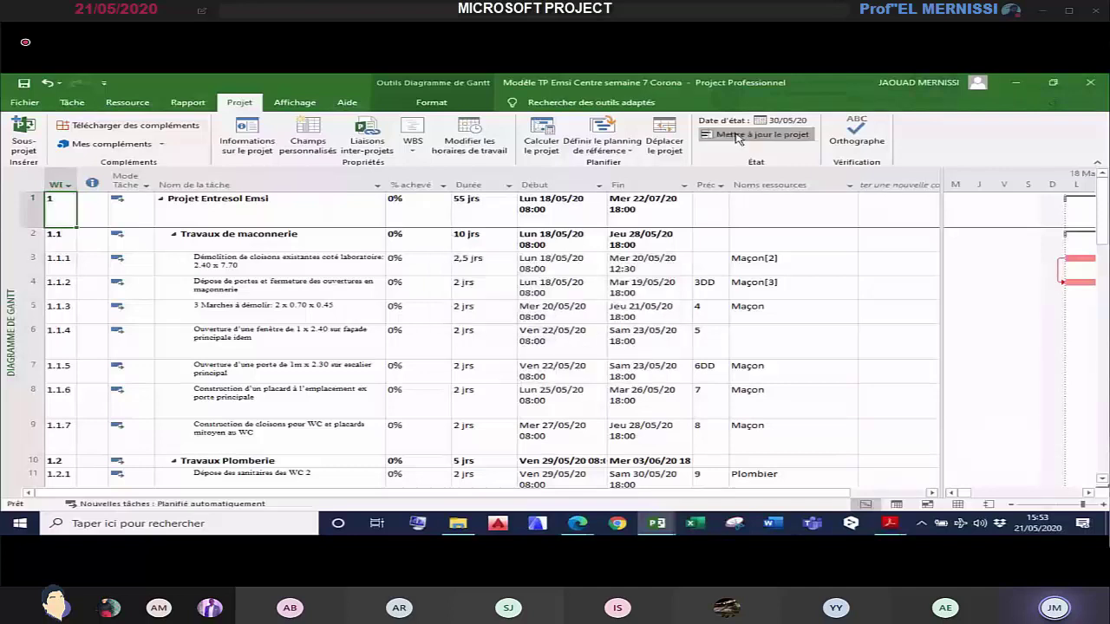
click(737, 137)
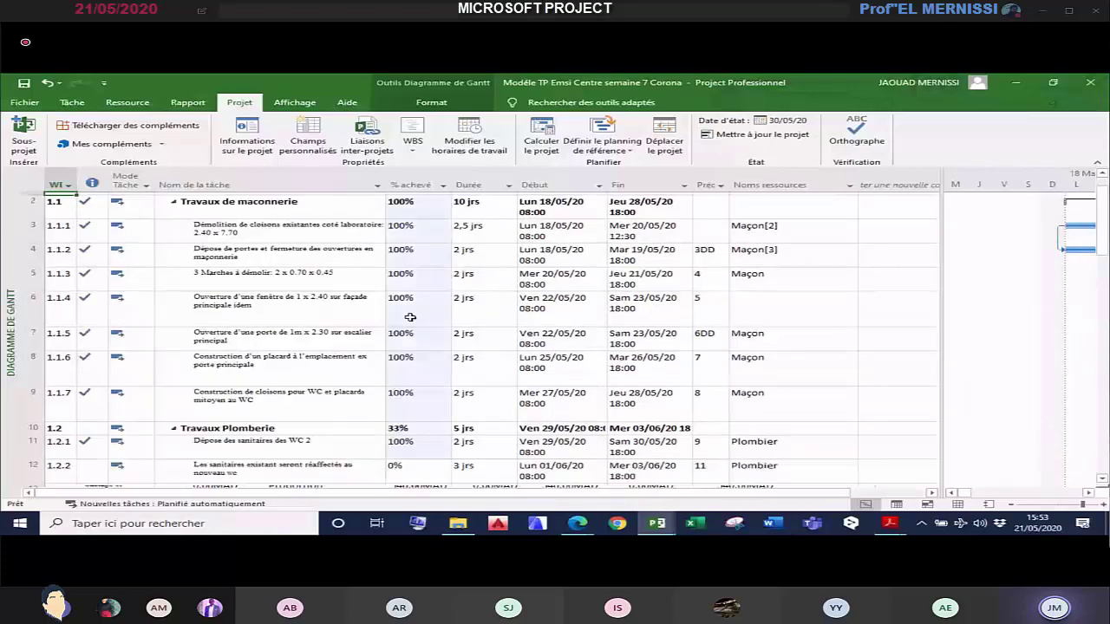
Step: Check the tasks' % achevé values, and show the Coût table in the Gantt chart
scroll(410, 317, down, 3)
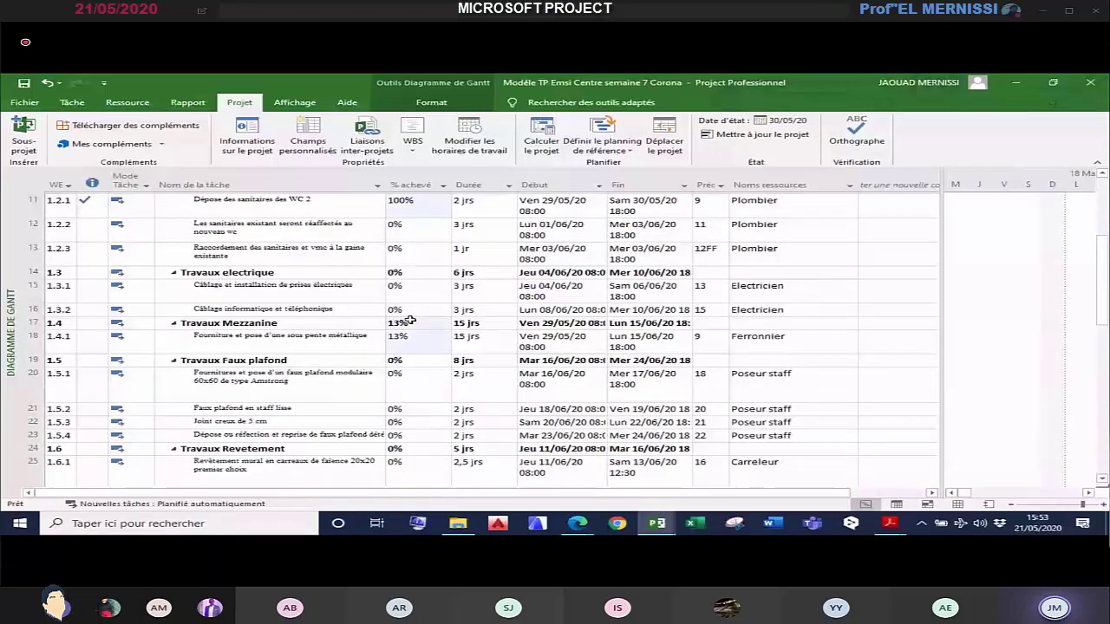
scroll(410, 321, up, 3)
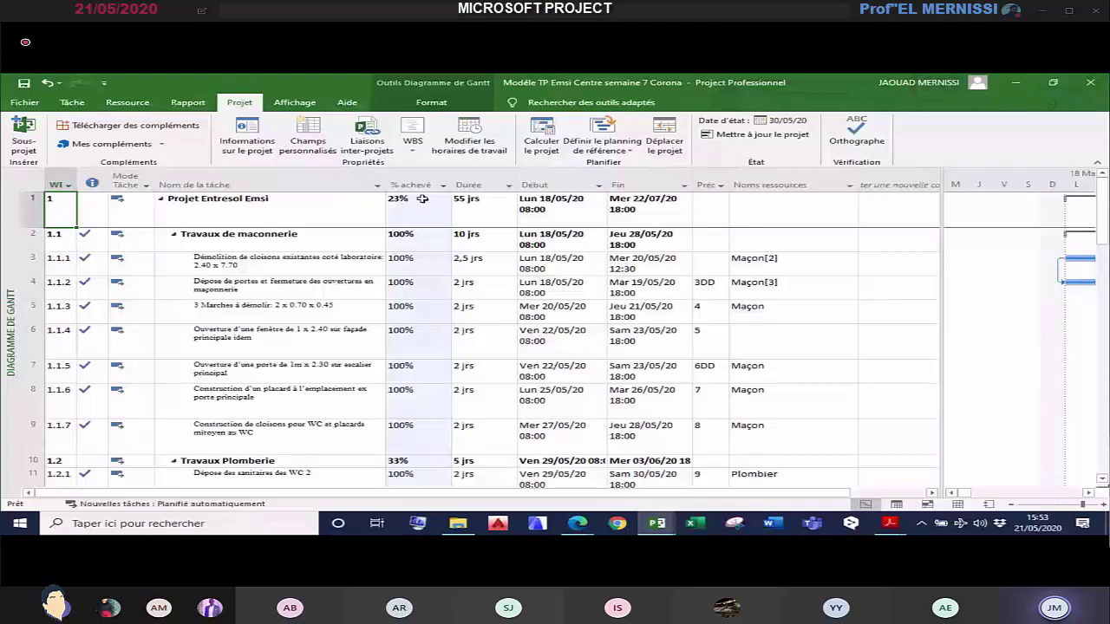
click(295, 102)
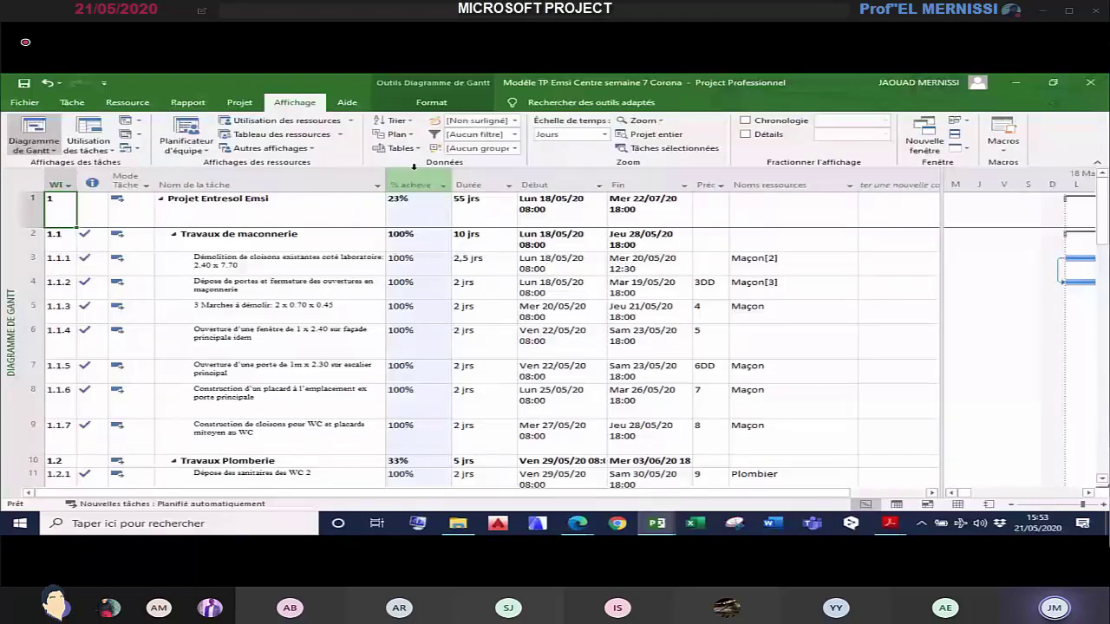
click(402, 149)
click(407, 177)
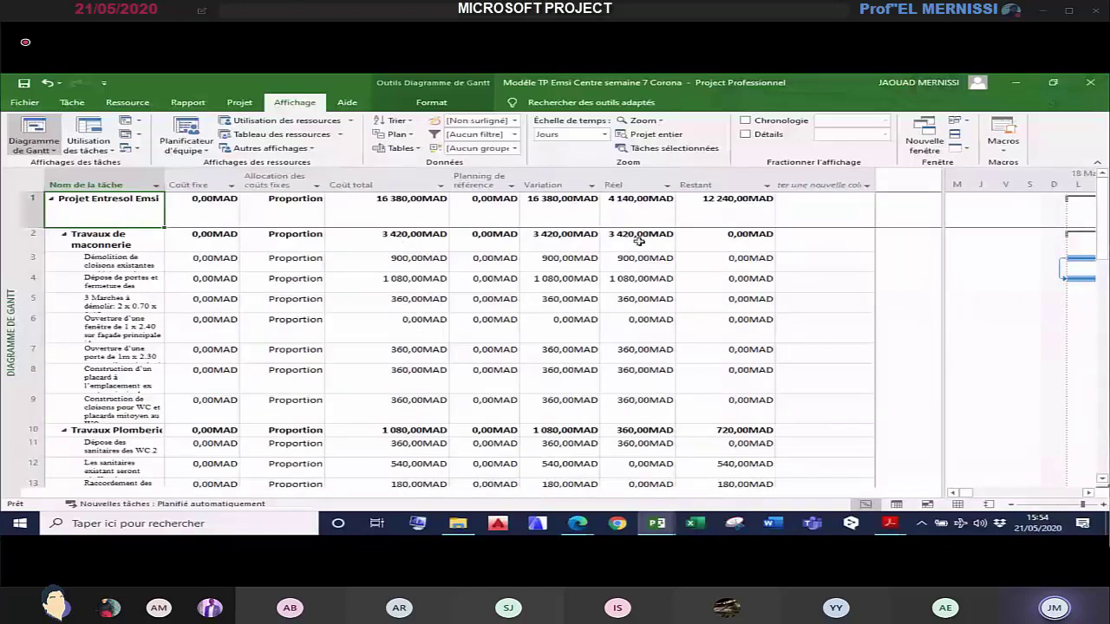
Step: Examine the Réel and Restant costs of the Travaux Plomberie and Travaux electrique tasks in the Coût table
scroll(709, 391, down, 1)
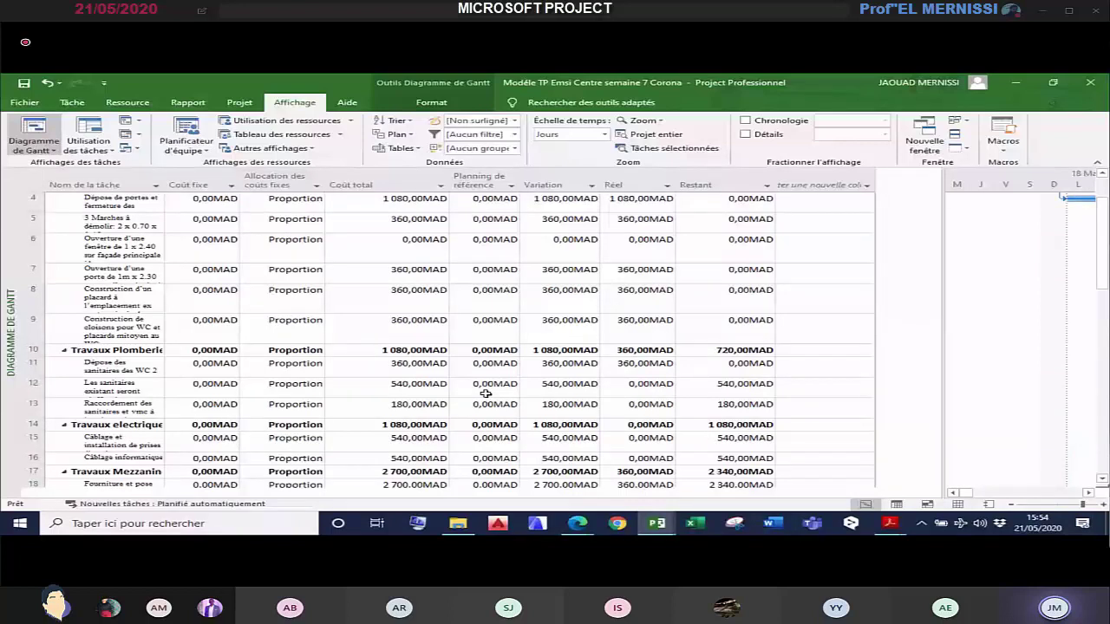
click(639, 384)
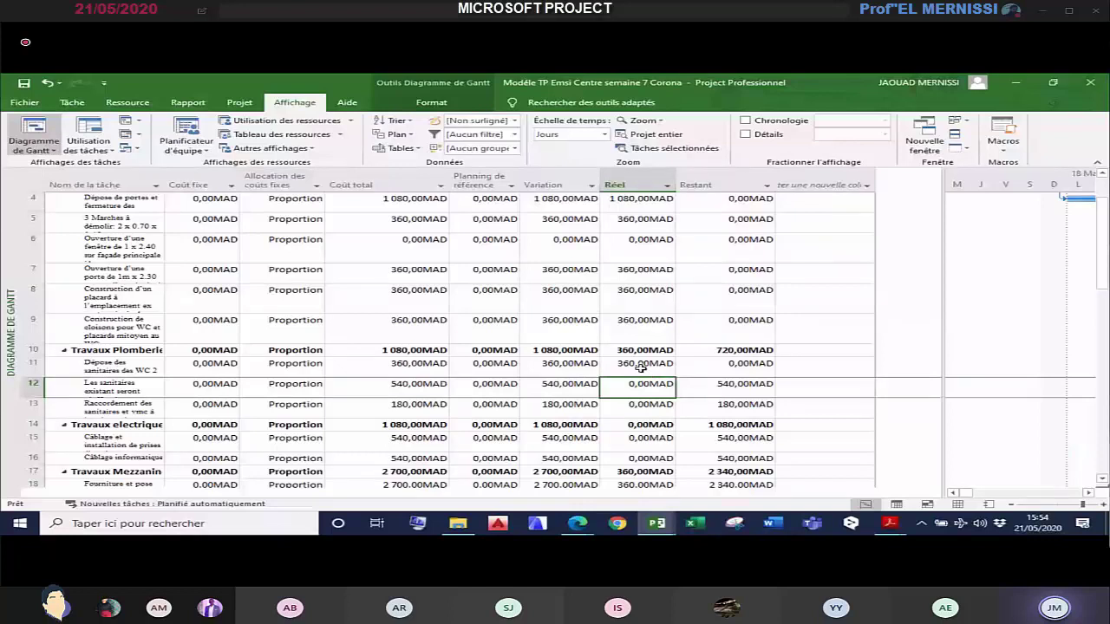
key(Up)
key(Home)
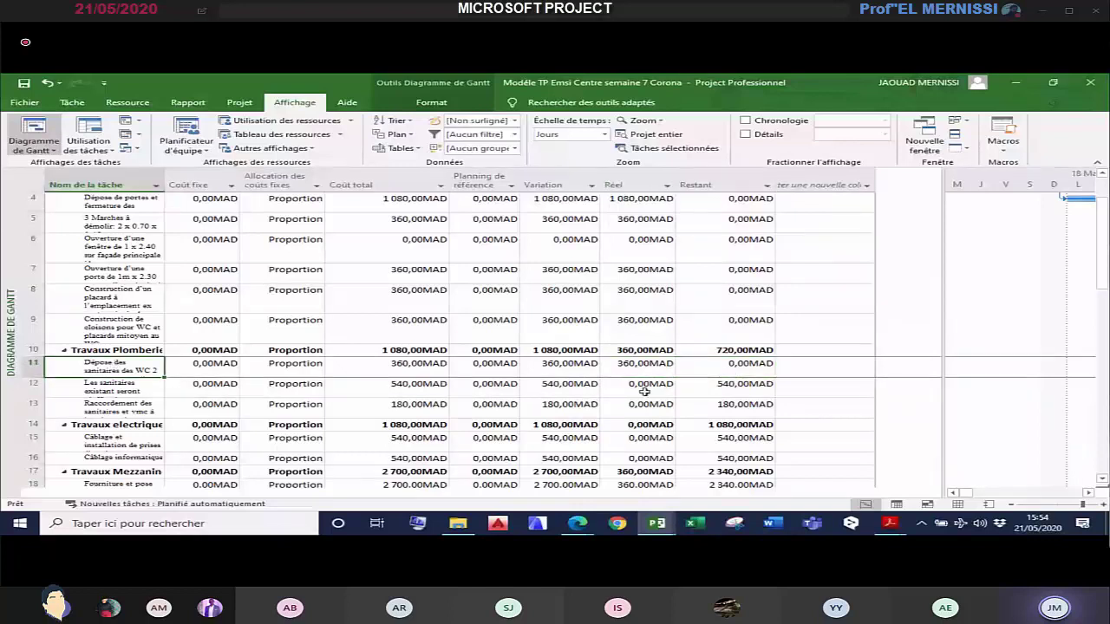
click(648, 387)
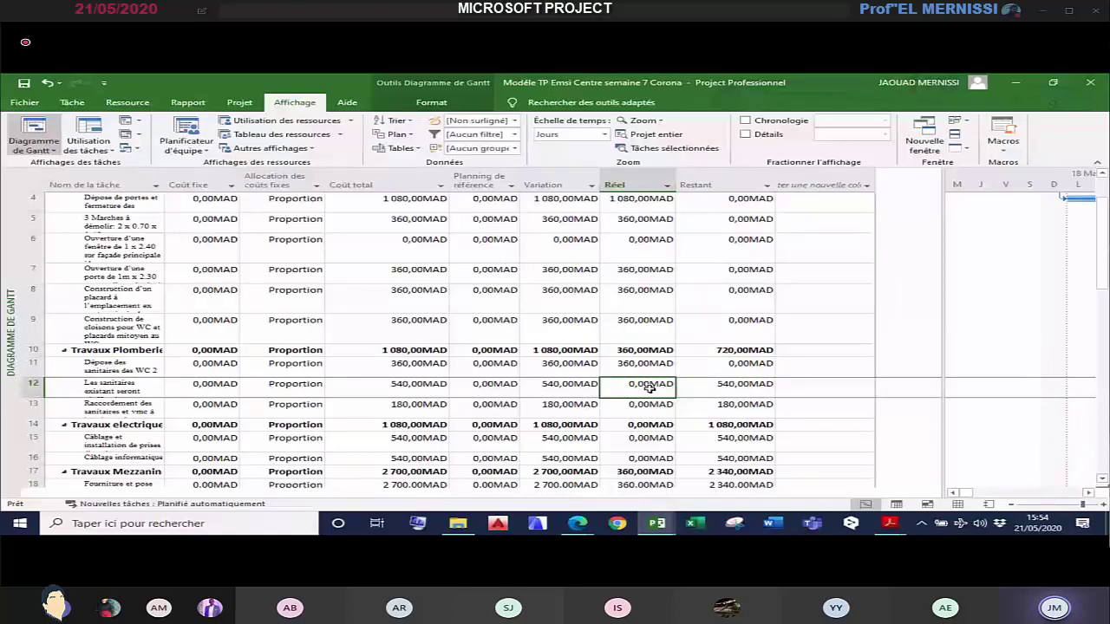
key(Right)
key(Down)
key(Down)
key(Down)
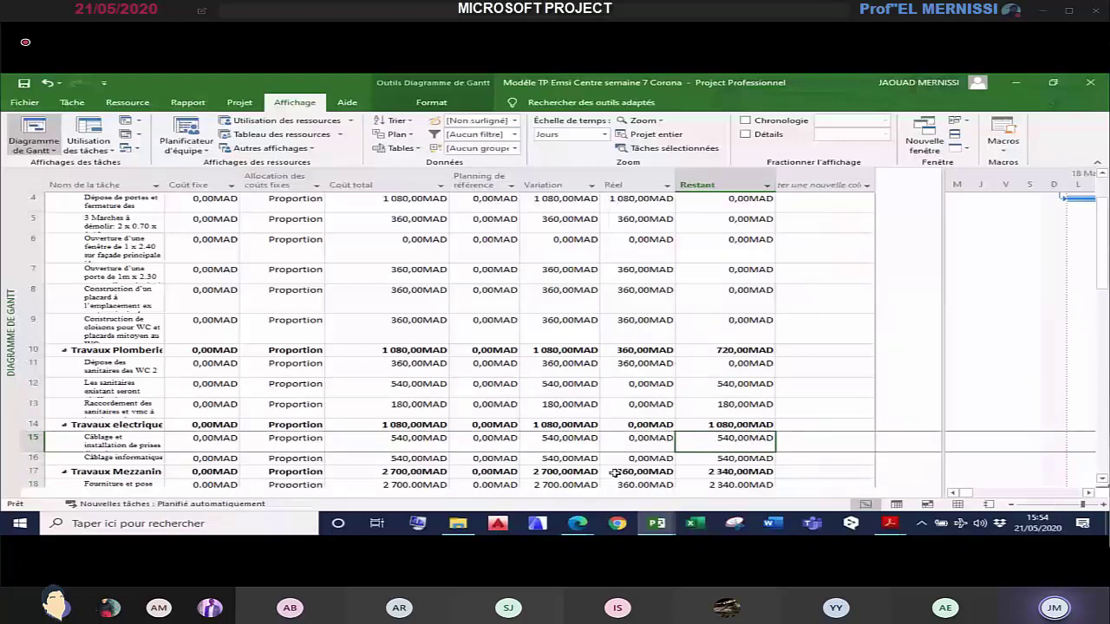
key(Down)
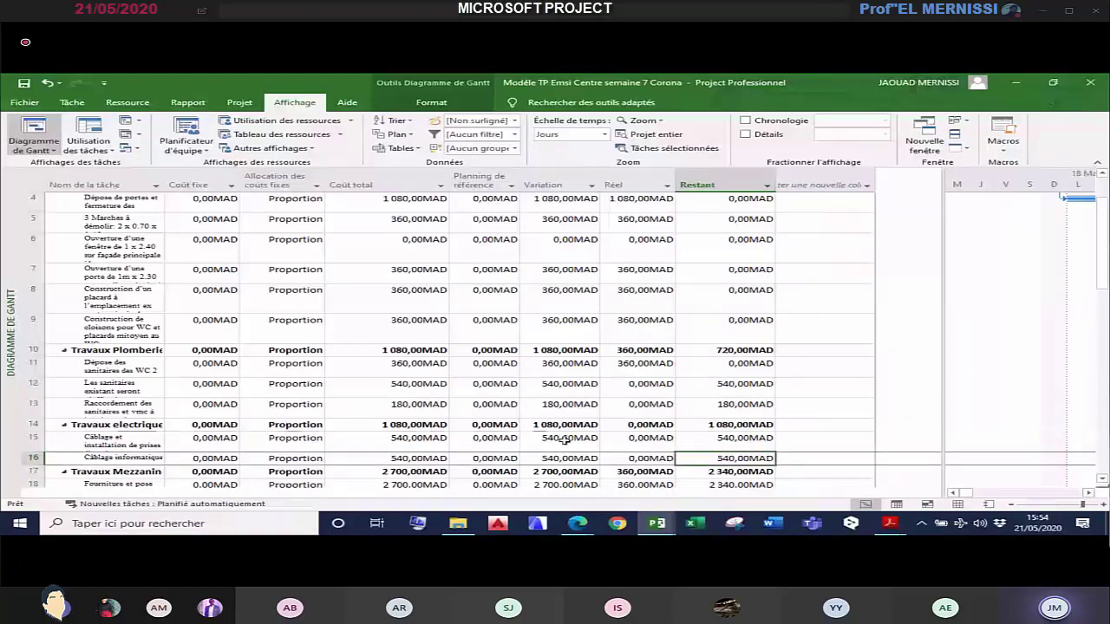
Step: Review the Réel and Restant costs from Travaux Mezzanine through Travaux Aluminium, and recheck the project summary costs
key(Left)
key(Down)
key(Down)
key(Right)
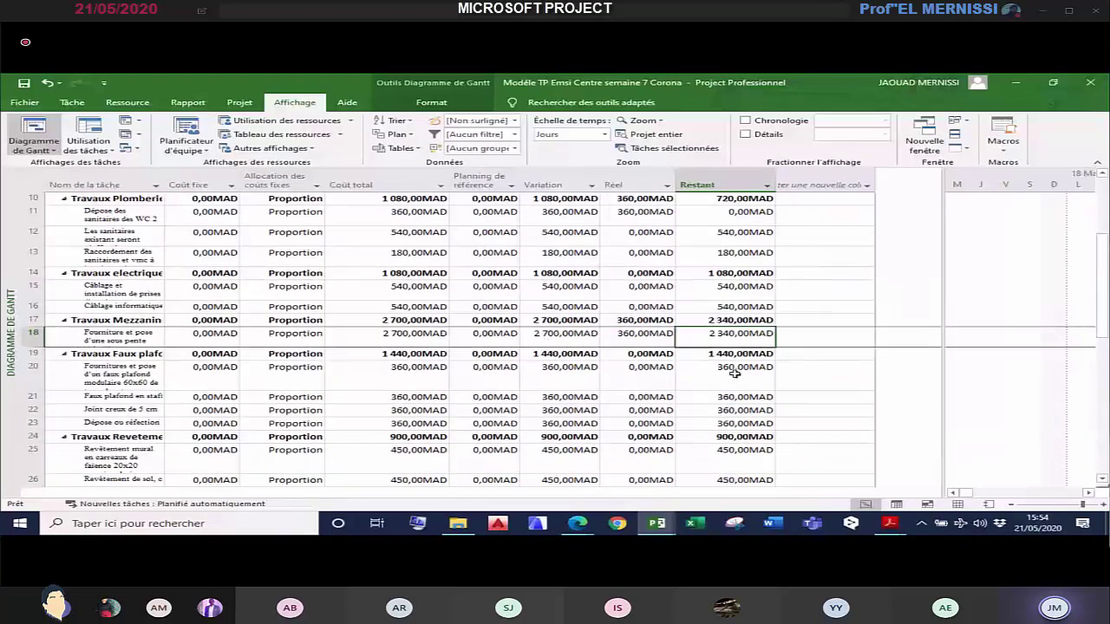
click(735, 373)
scroll(665, 384, down, 2)
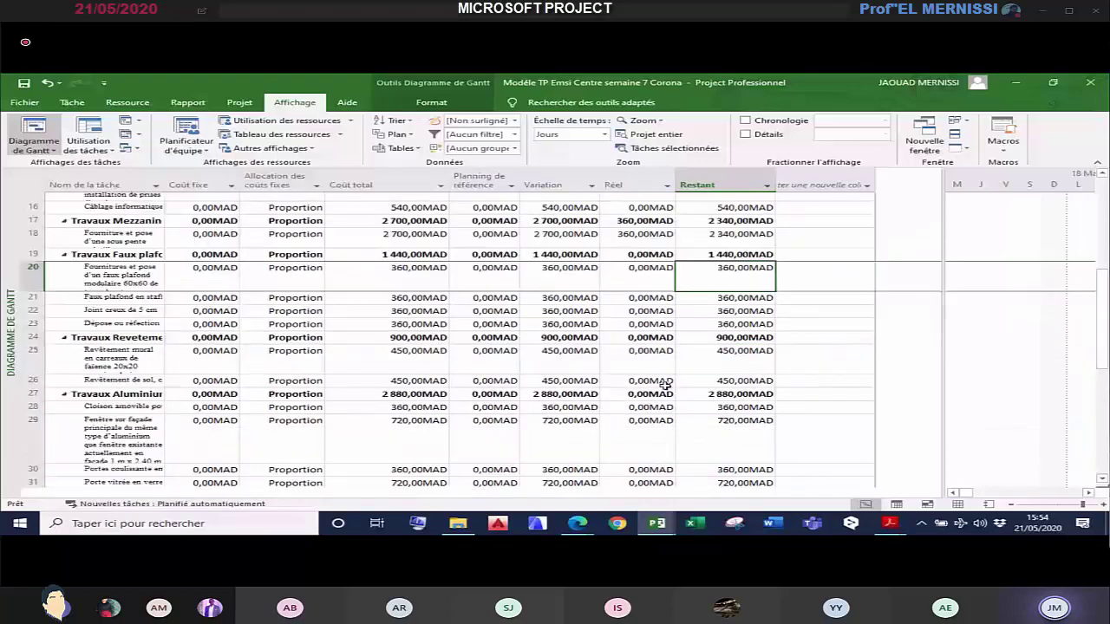
scroll(665, 387, up, 5)
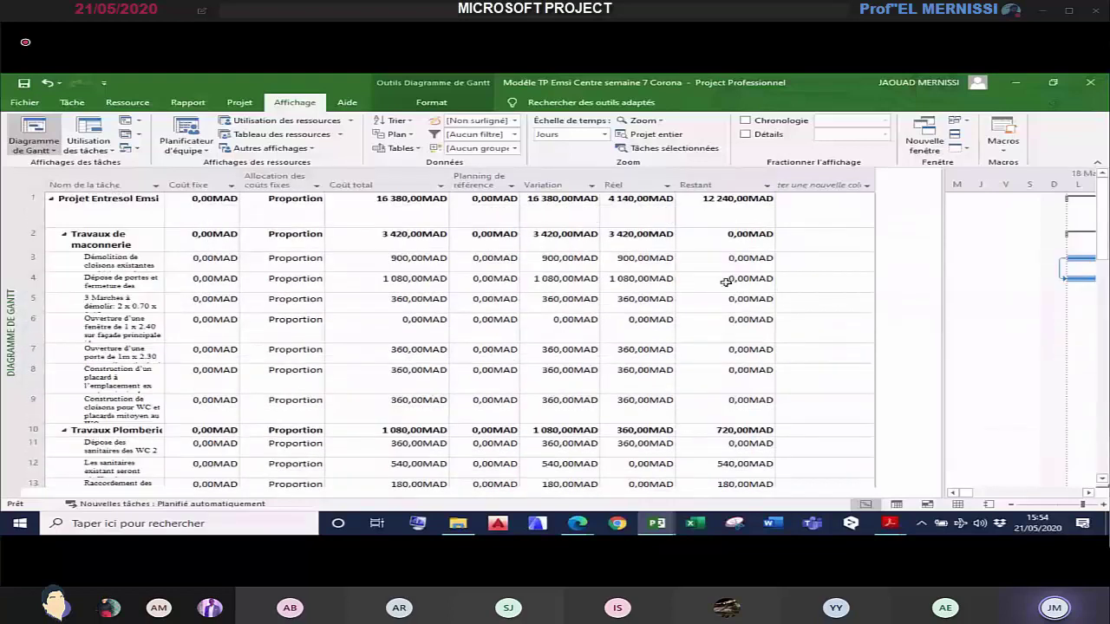
scroll(726, 312, down, 3)
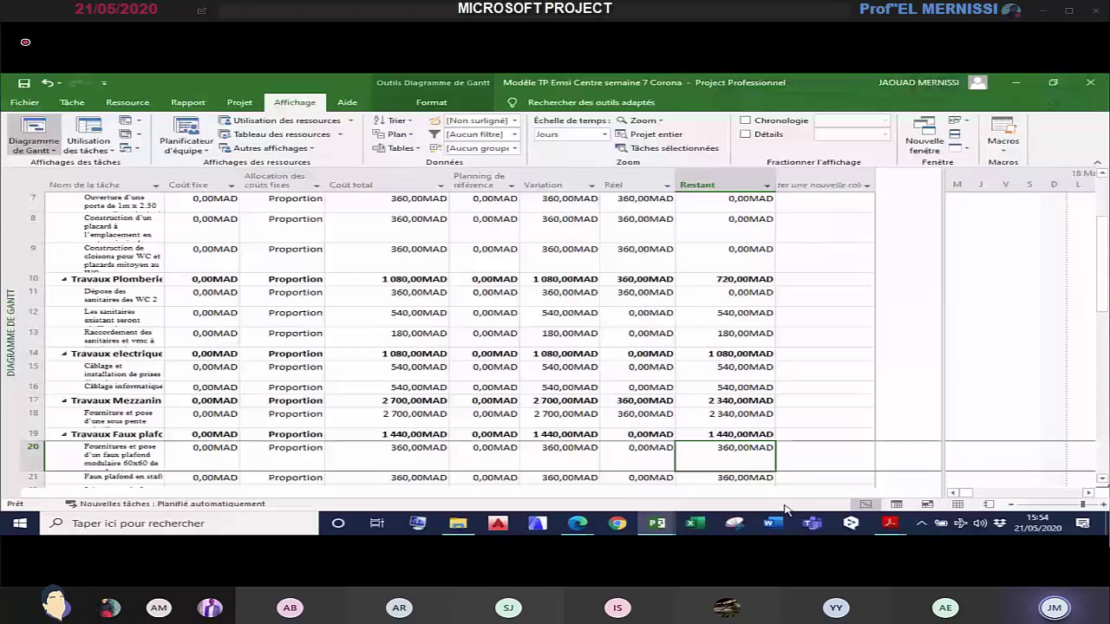
Step: Switch to the Modéle TP bis Emsi Centre semaine 7 Corona project and examine the Réel and Restant costs of Travaux Plomberie
mouse_move(656, 528)
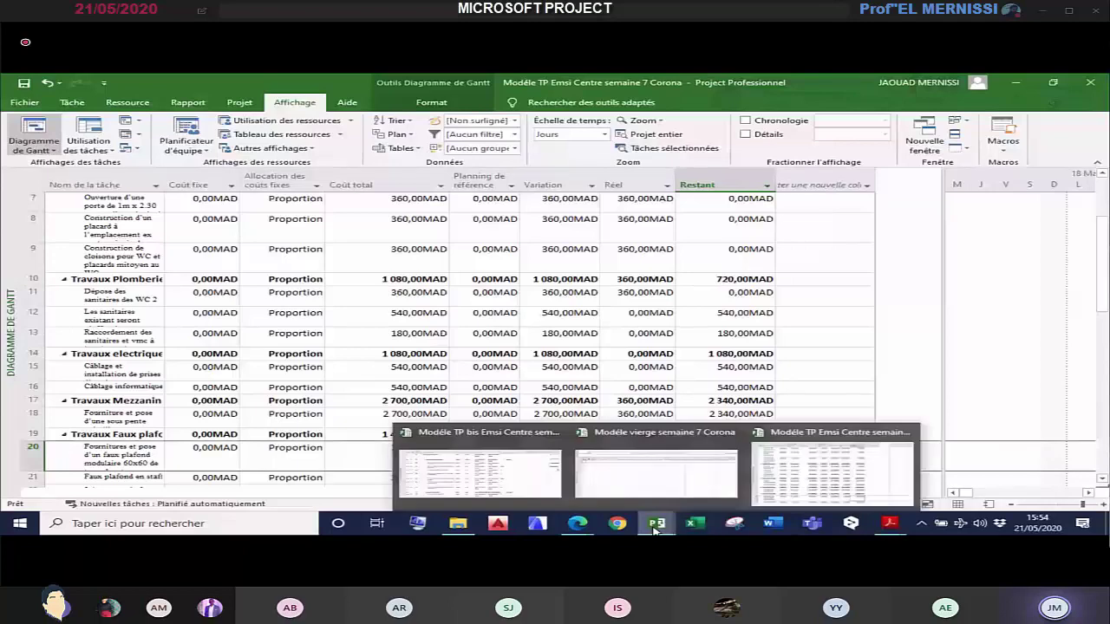
click(518, 477)
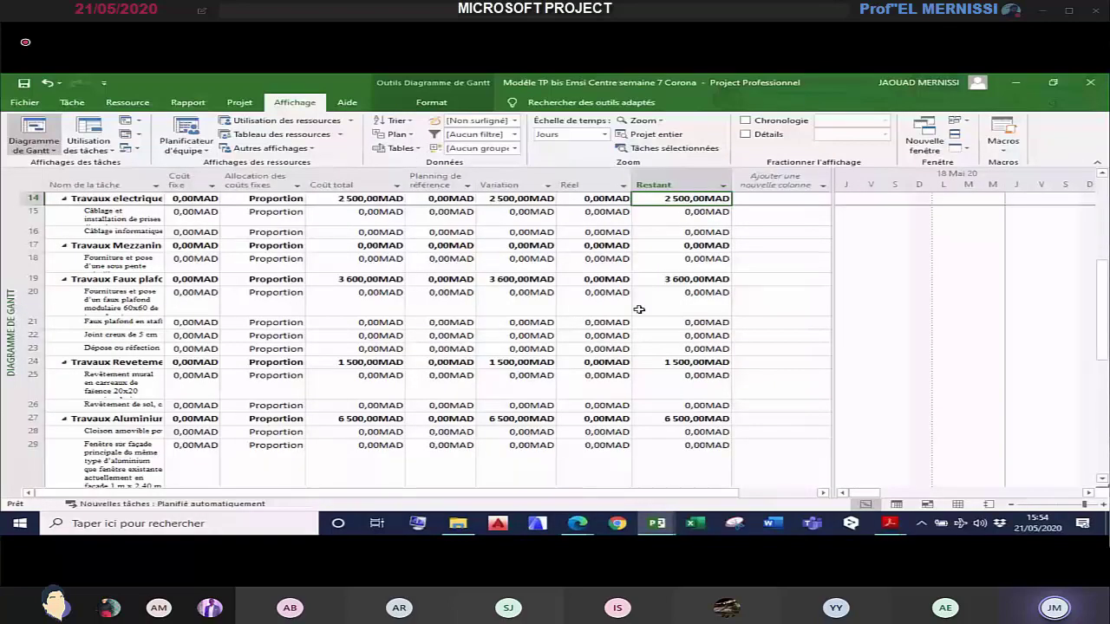
scroll(634, 310, up, 1)
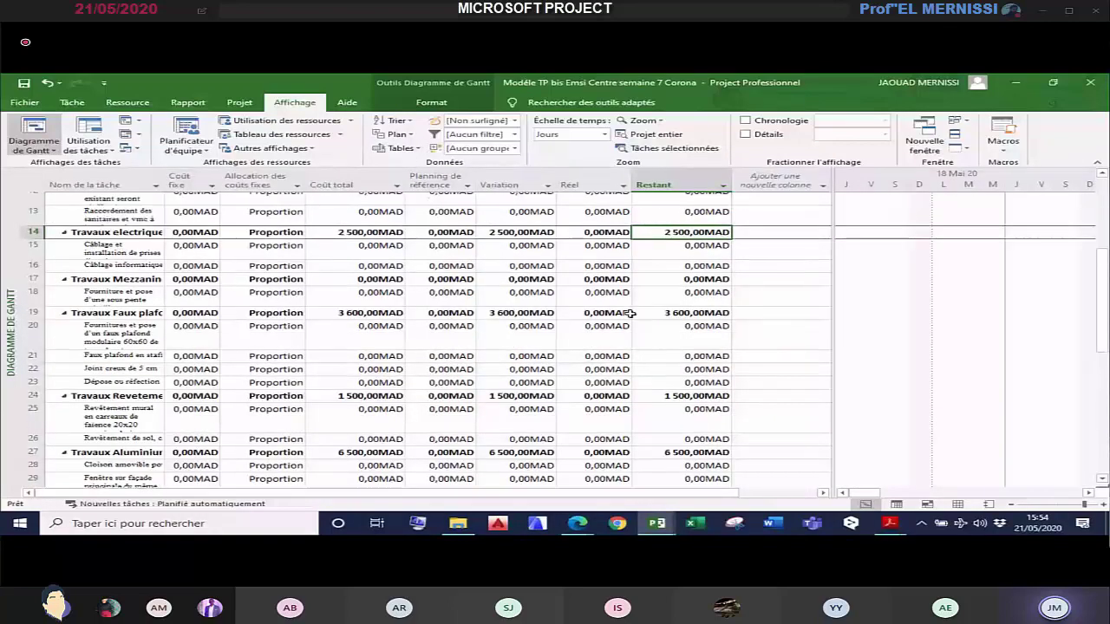
scroll(631, 313, up, 1)
scroll(631, 314, up, 3)
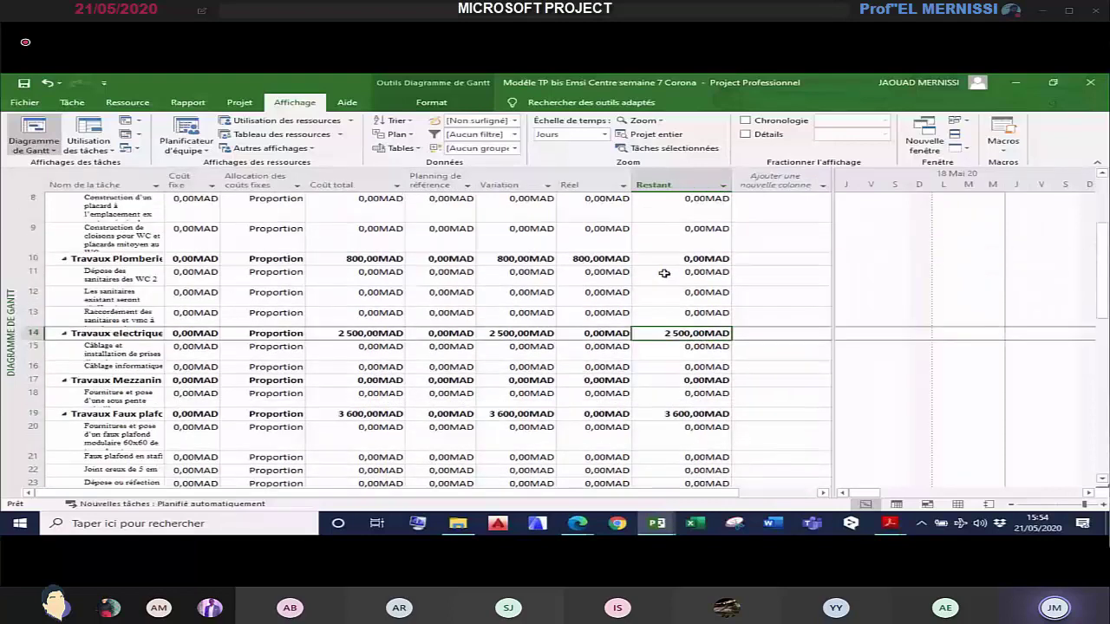
click(585, 273)
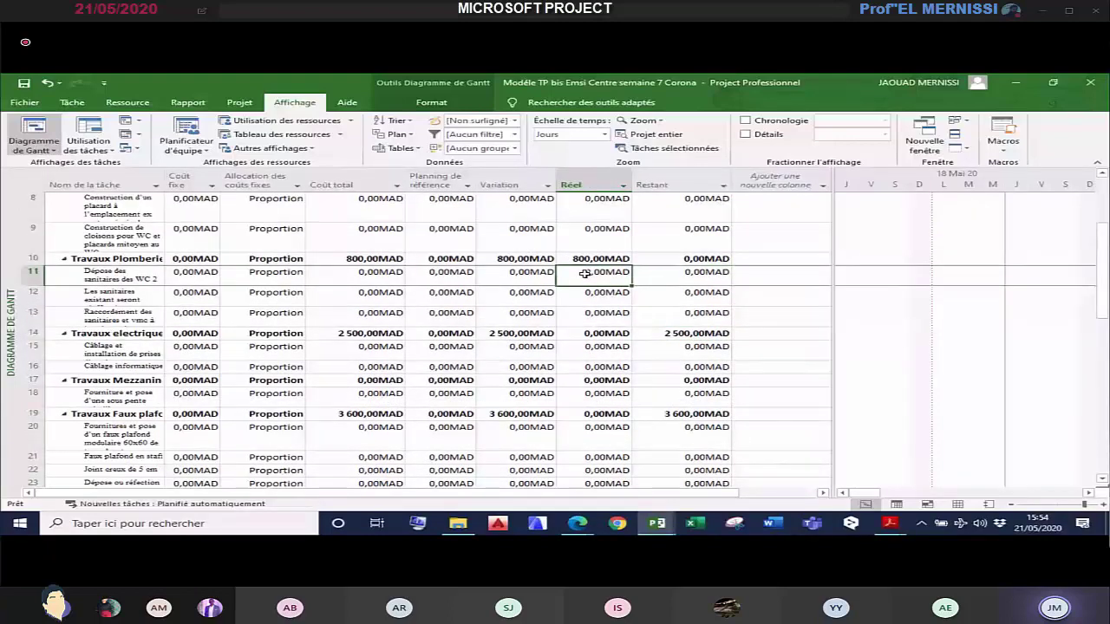
click(696, 276)
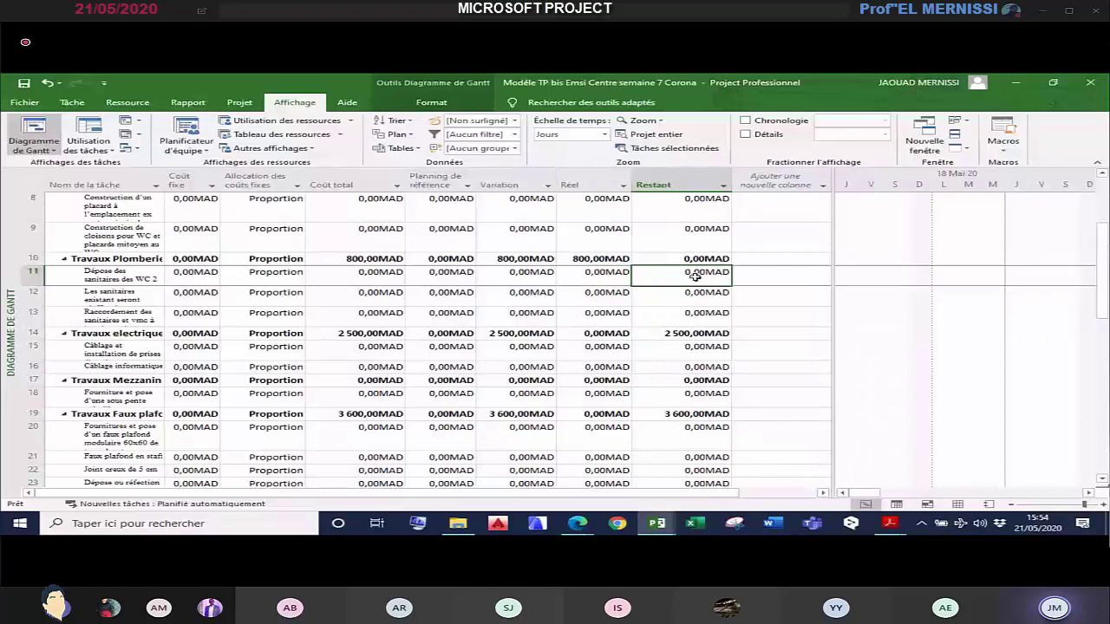
click(611, 297)
key(Right)
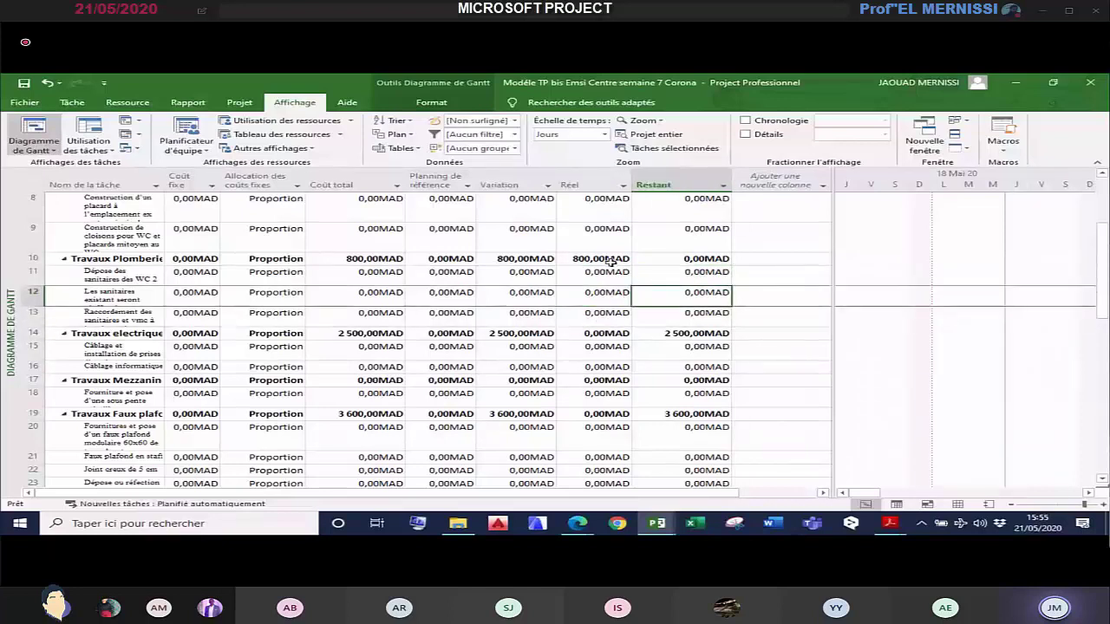
click(610, 260)
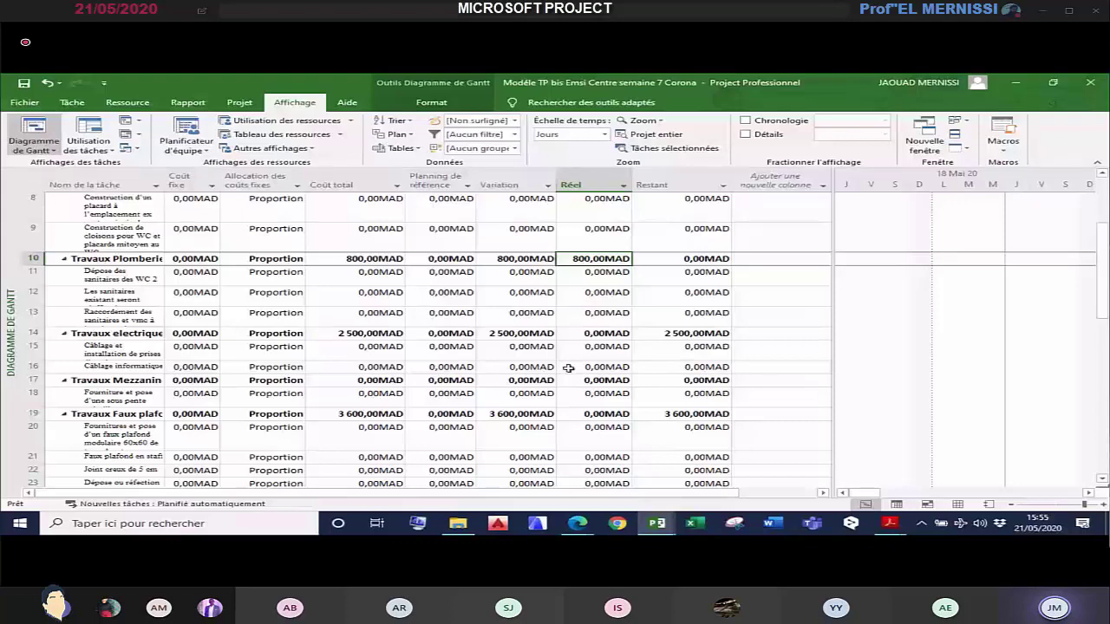
Step: Widen the Coût fixe column and select the fixed cost of Travaux de maconnerie
scroll(570, 369, up, 2)
scroll(569, 368, up, 1)
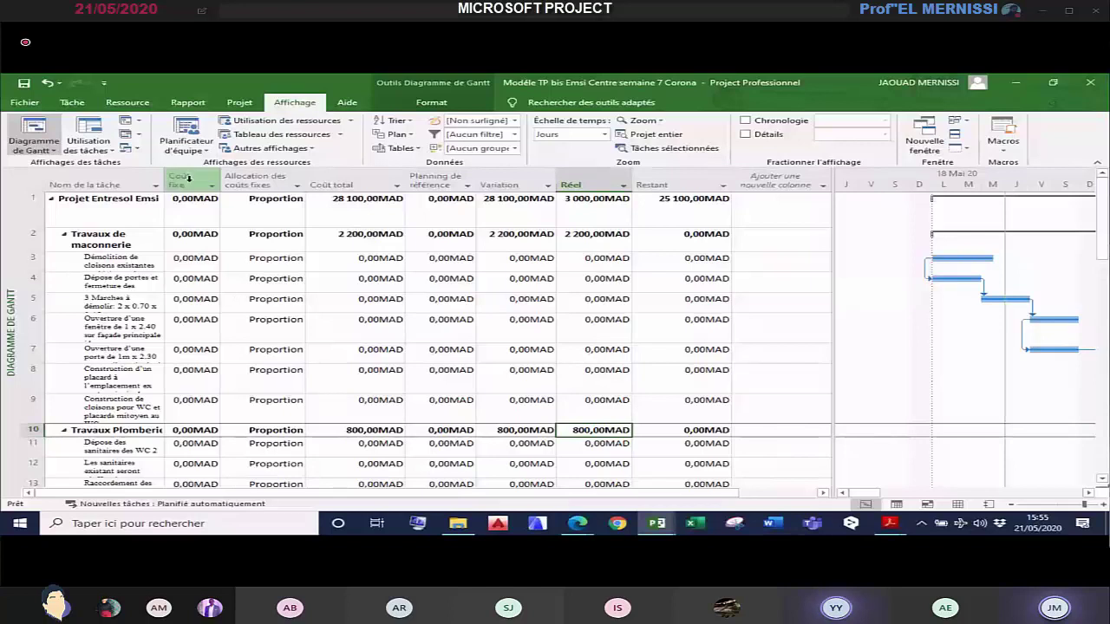
drag(222, 183, 284, 184)
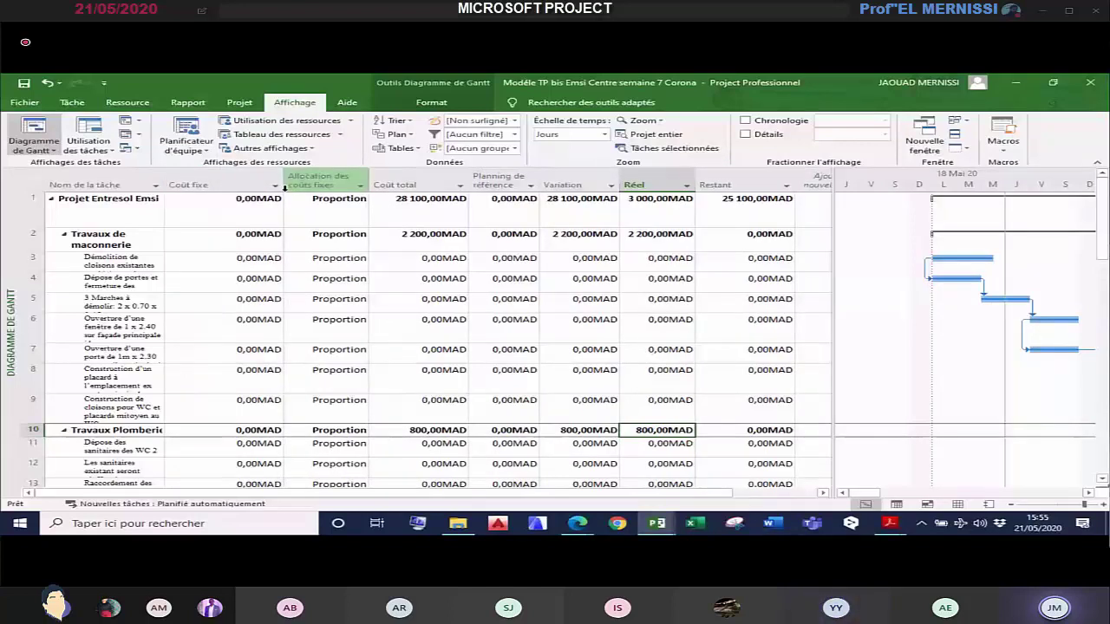
click(250, 241)
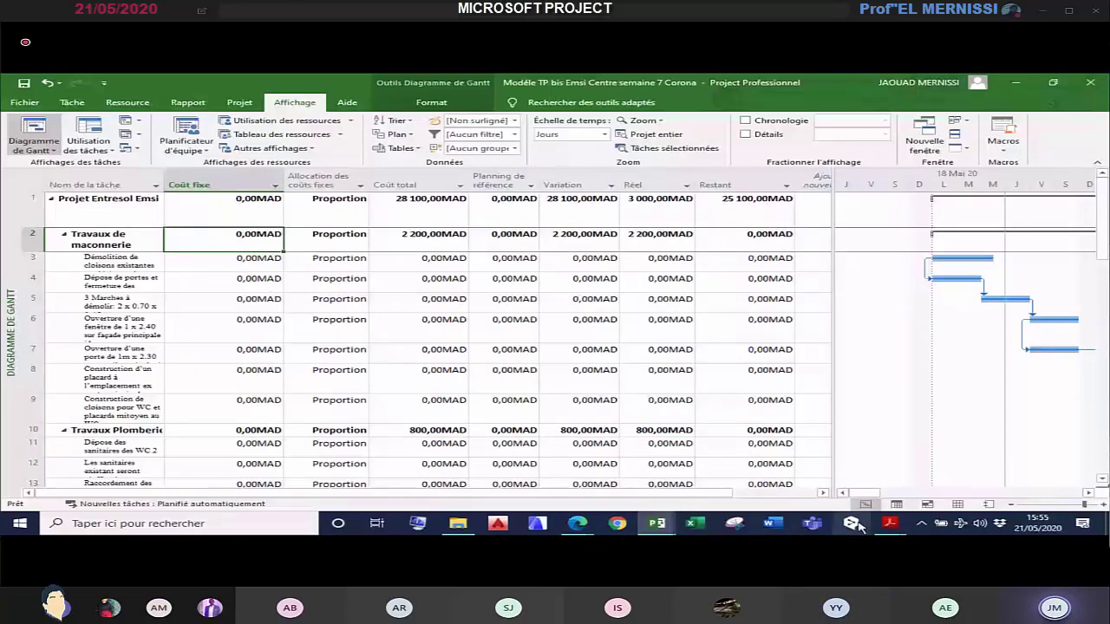
Step: Consult the faux plafond price schedule in Adobe Acrobat Reader, then return to Microsoft Project and widen the Coût table area
click(888, 523)
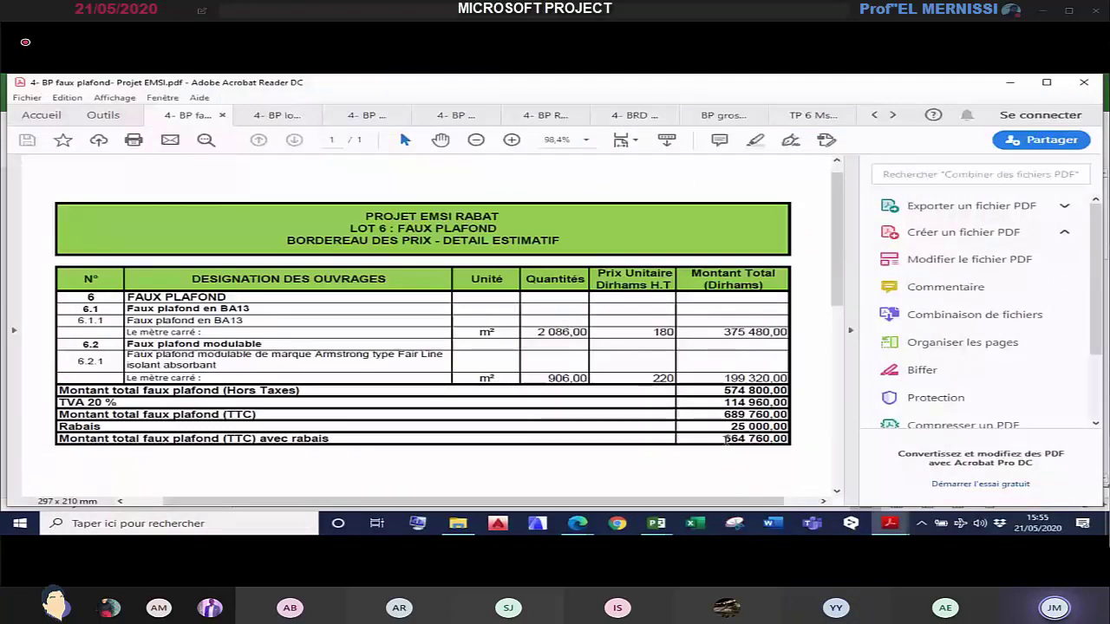
click(657, 523)
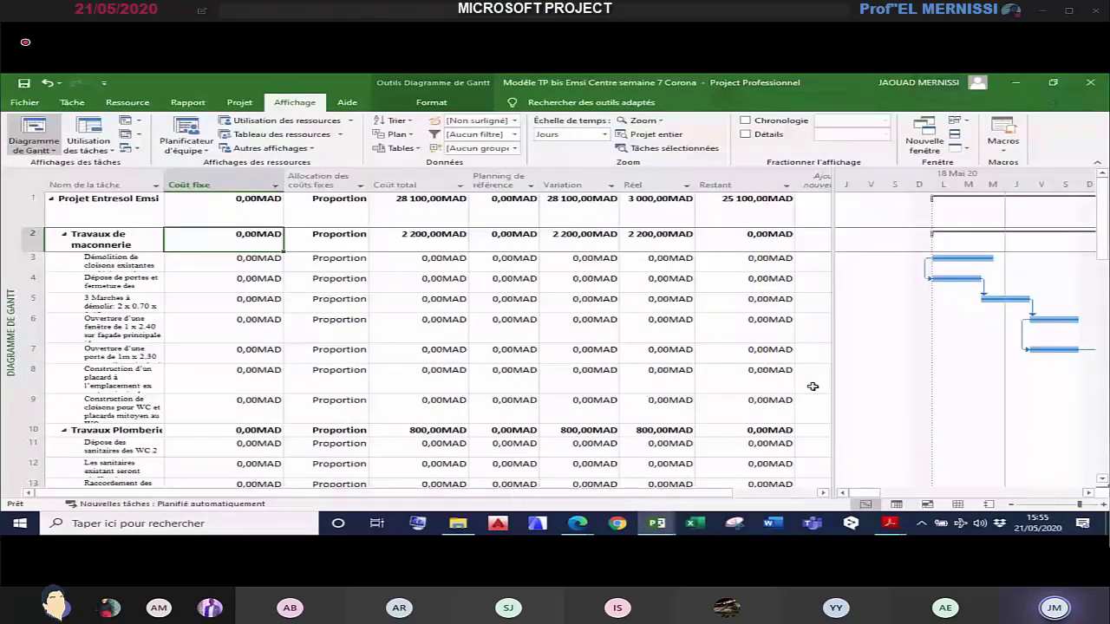
drag(833, 385, 891, 385)
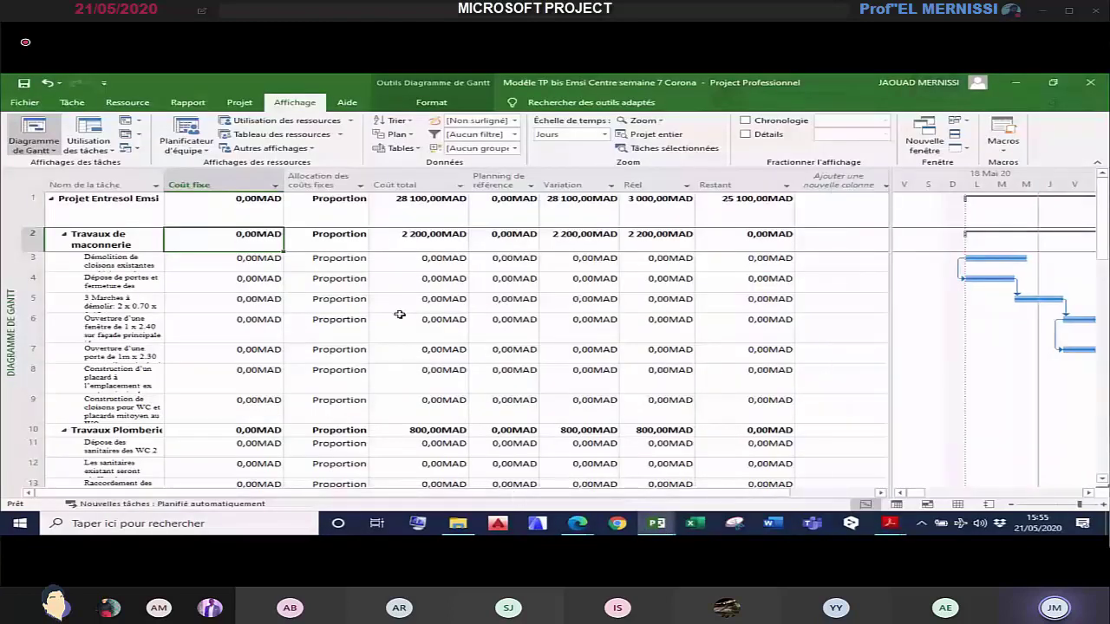
Step: Go through the Coût fixe values of the Travaux de maconnerie subtasks and return to their summary task
key(Down)
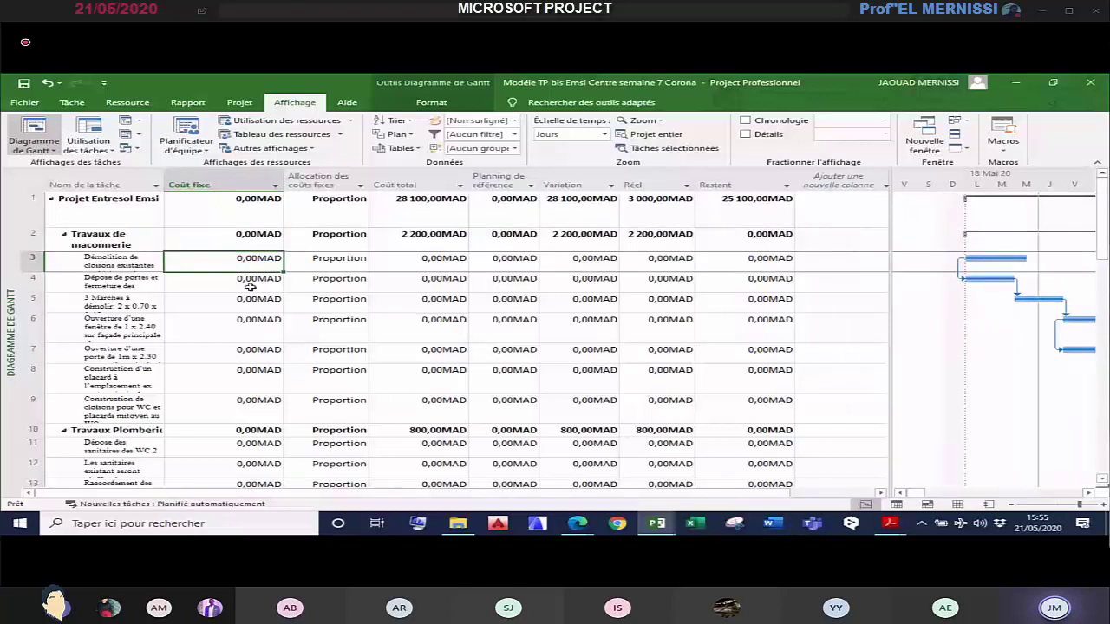
key(Down)
key(Down)
key(Down)
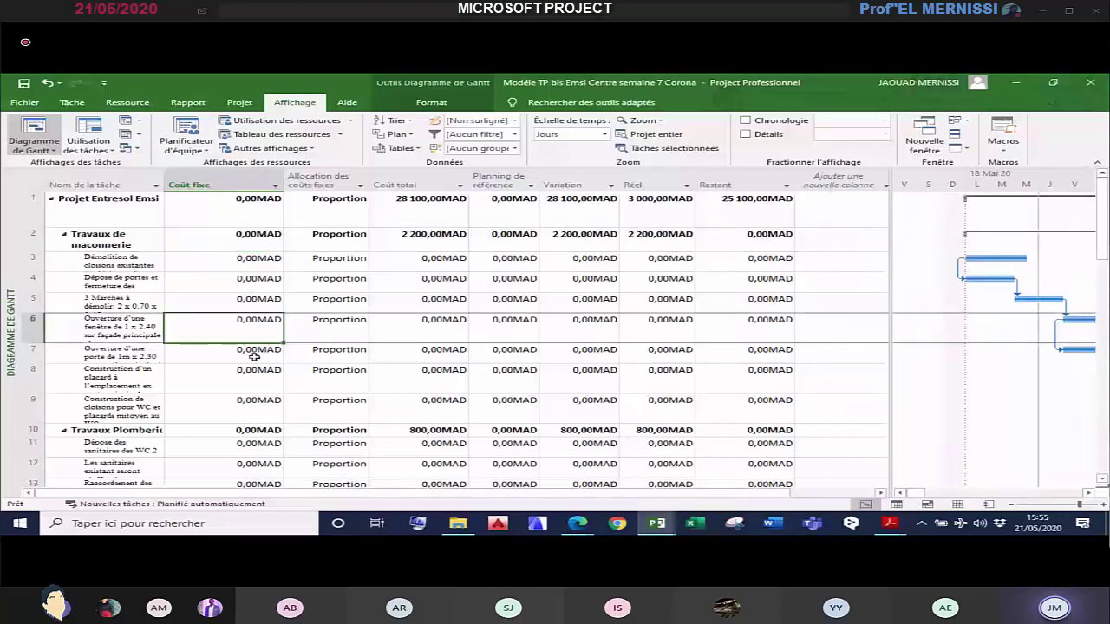
key(Down)
key(Down)
key(Down)
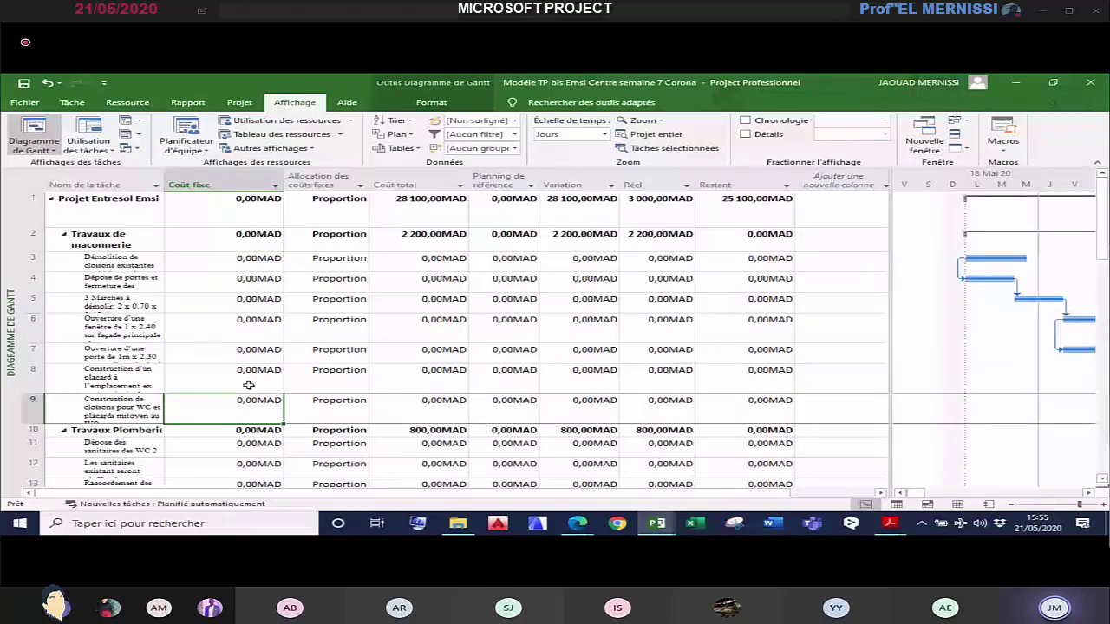
key(Up)
key(Up)
key(Up)
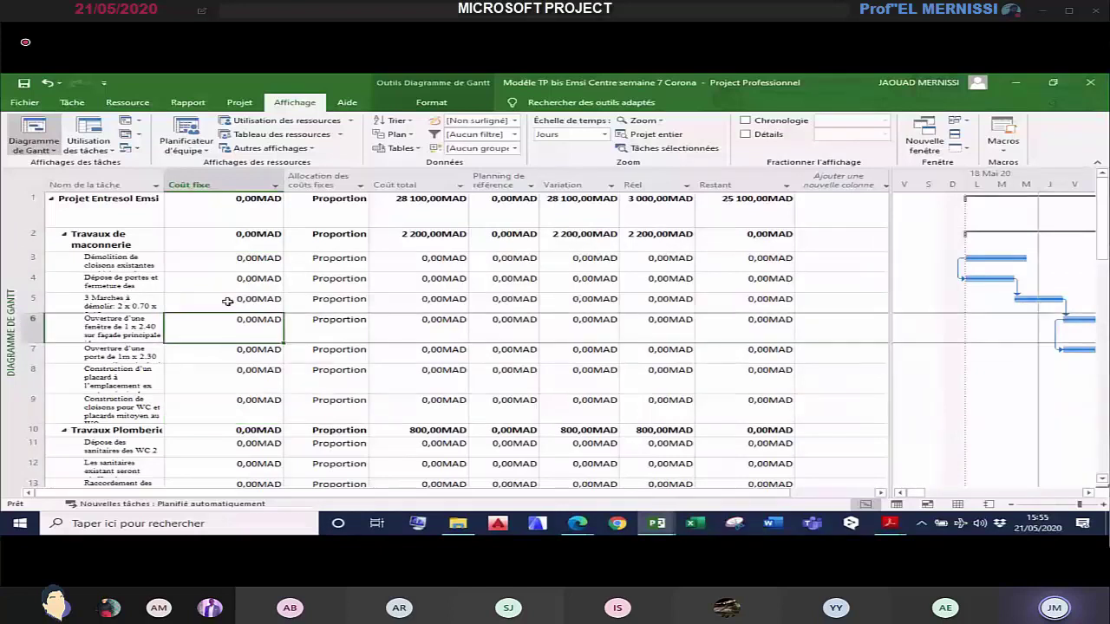
key(Up)
key(Up)
key(Up)
key(Up)
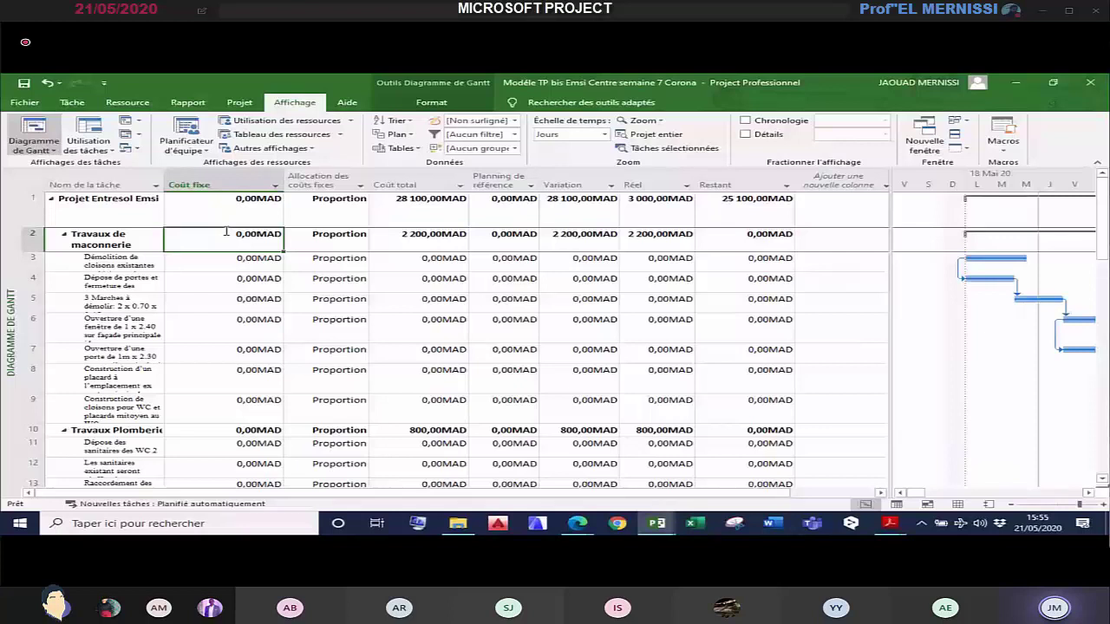
Step: Set the Coût fixe of Travaux de maconnerie to 15000 and check its Coût total
text(15000)
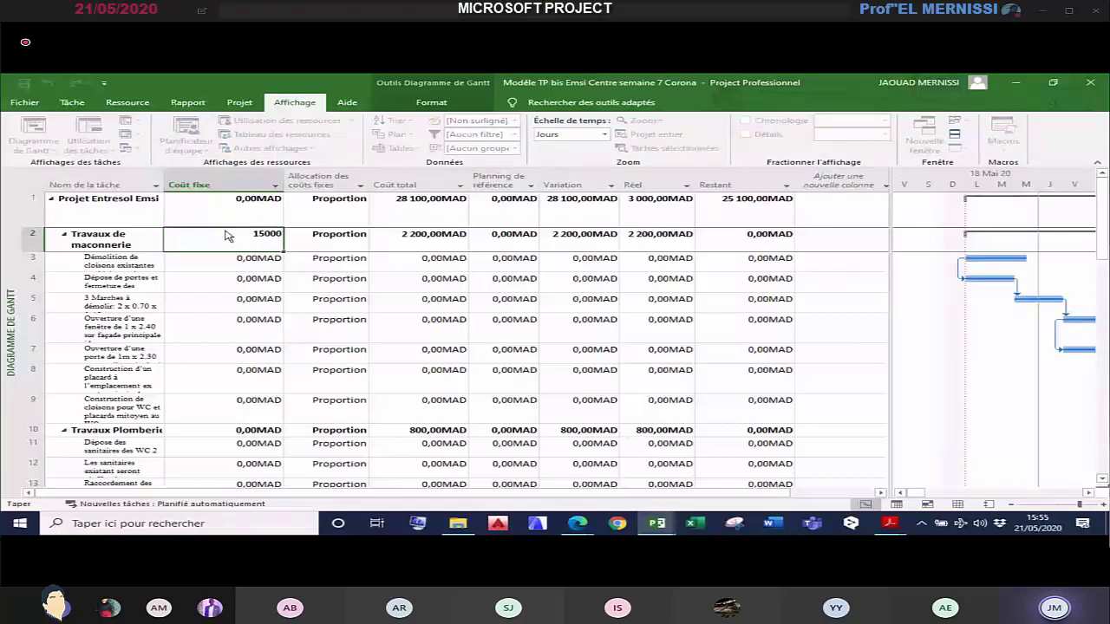
key(Return)
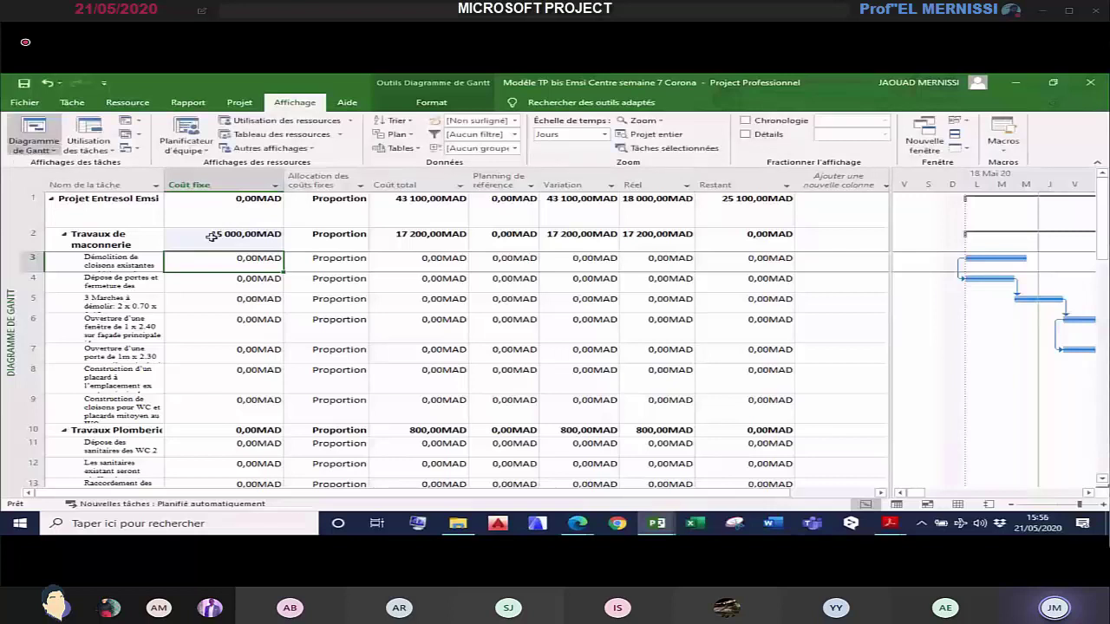
click(227, 235)
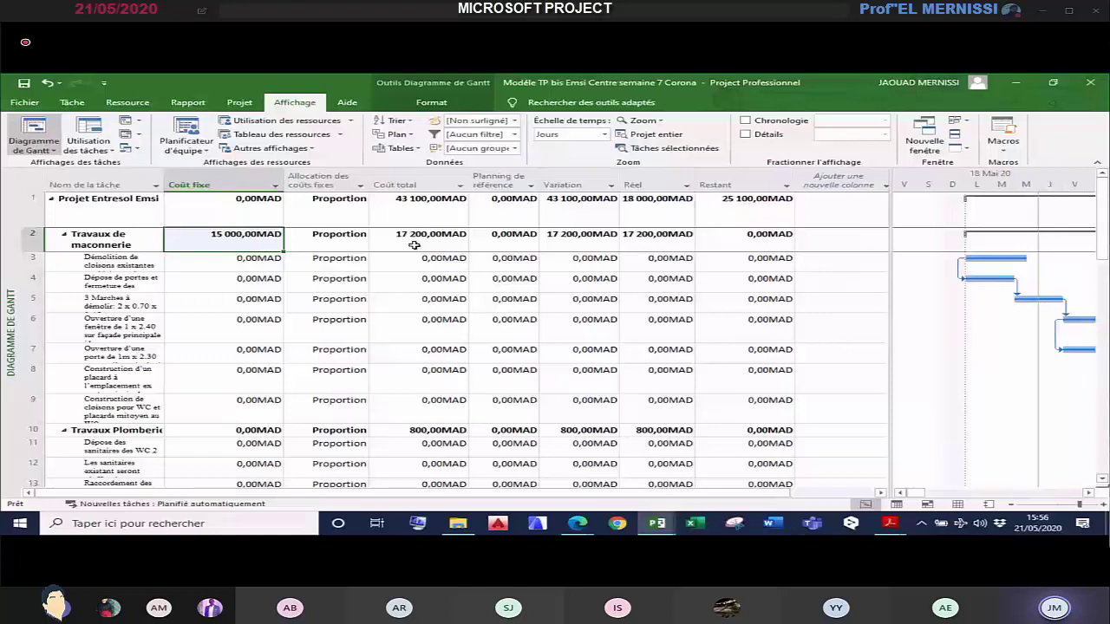
click(418, 241)
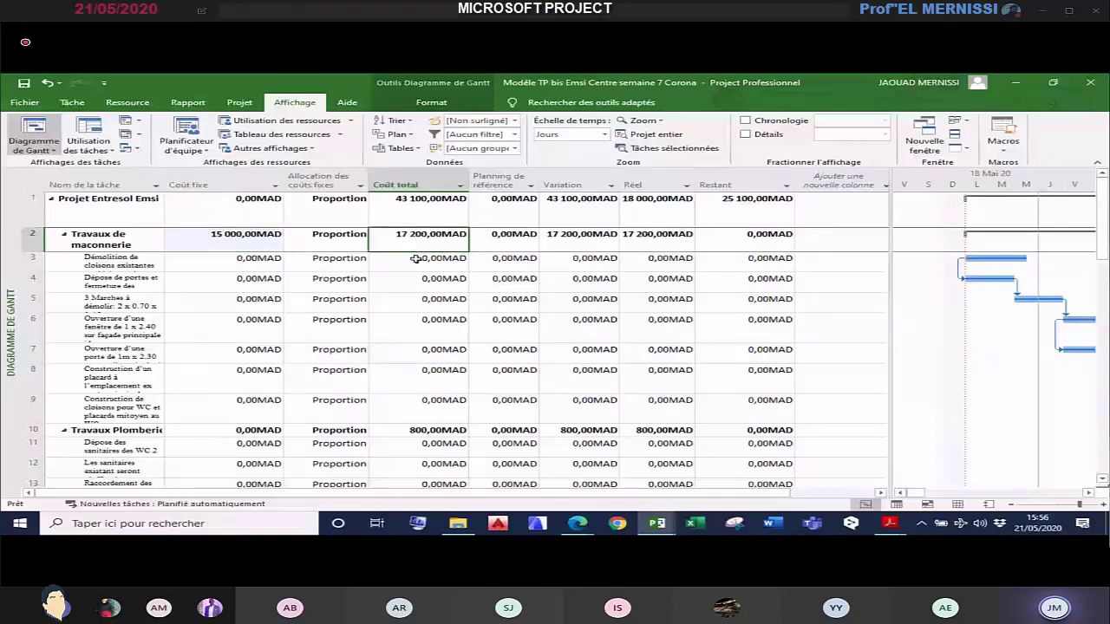
Step: Set the Coût fixe of the Travaux Plomberie summary task to 2000
click(253, 432)
text(2 3)
text(000)
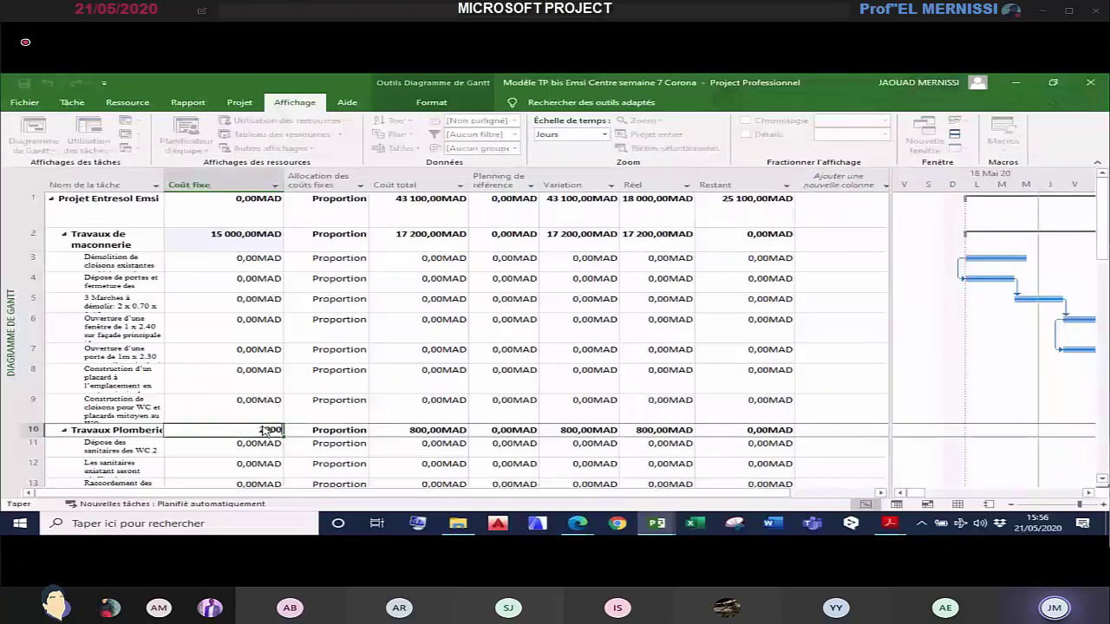
key(Return)
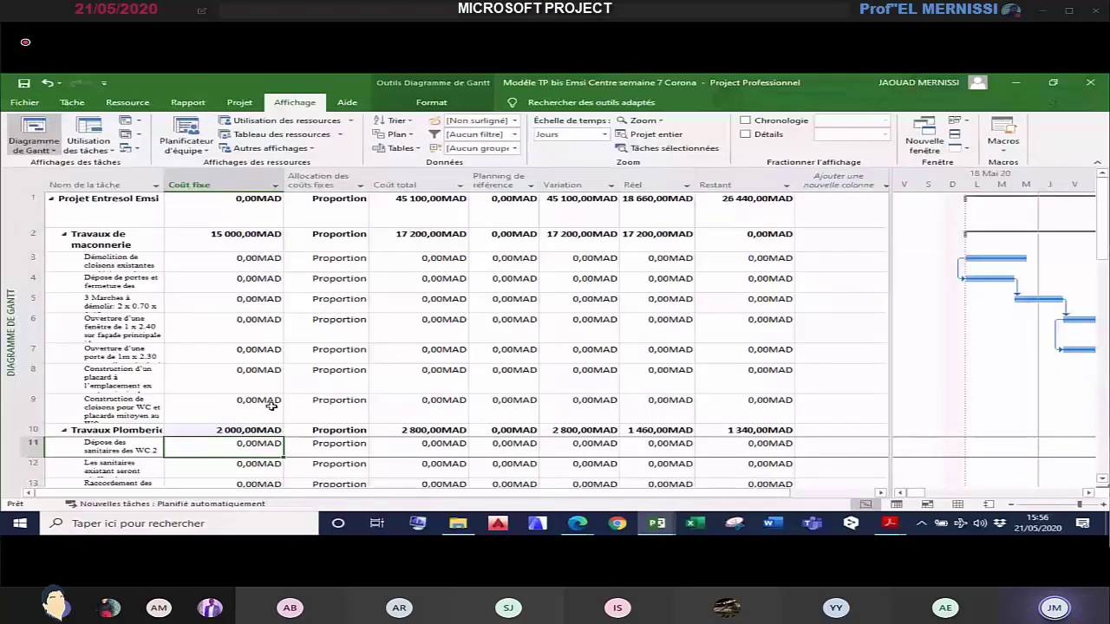
Step: Set the Coût fixe of the Travaux electrique summary task to 2000 and that of Travaux Mezzanine to 35000
scroll(272, 402, down, 2)
click(252, 354)
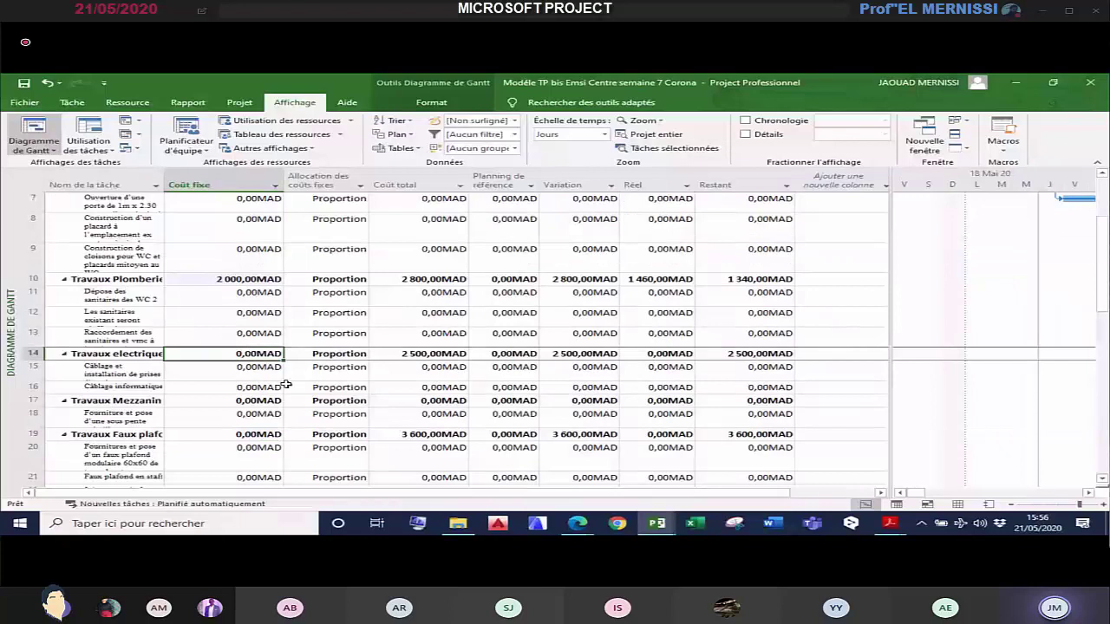
text(2 00)
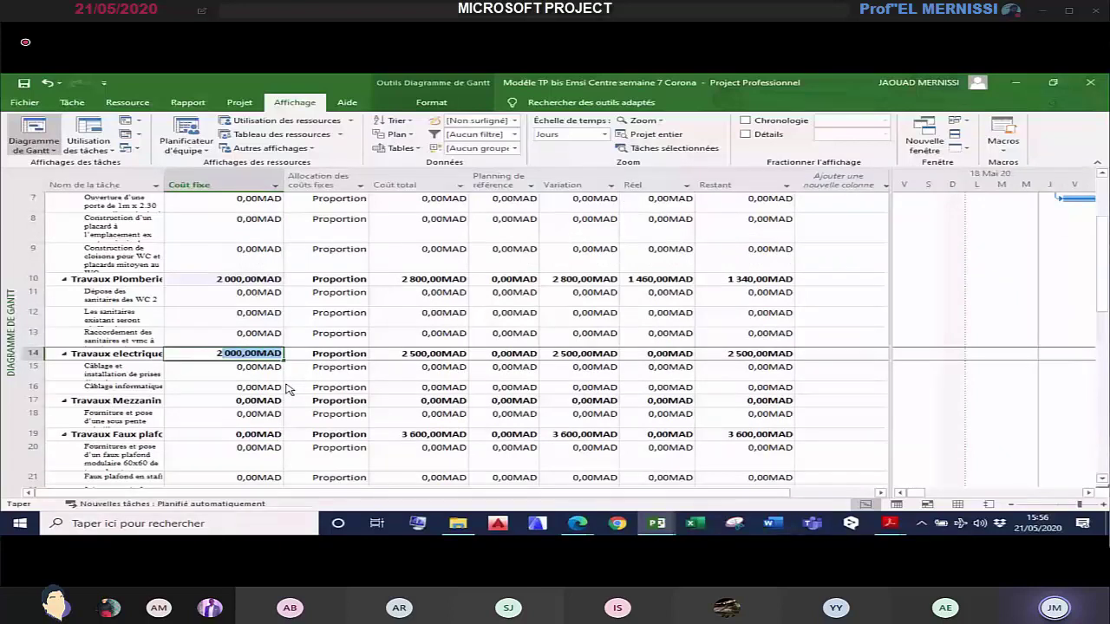
key(Return)
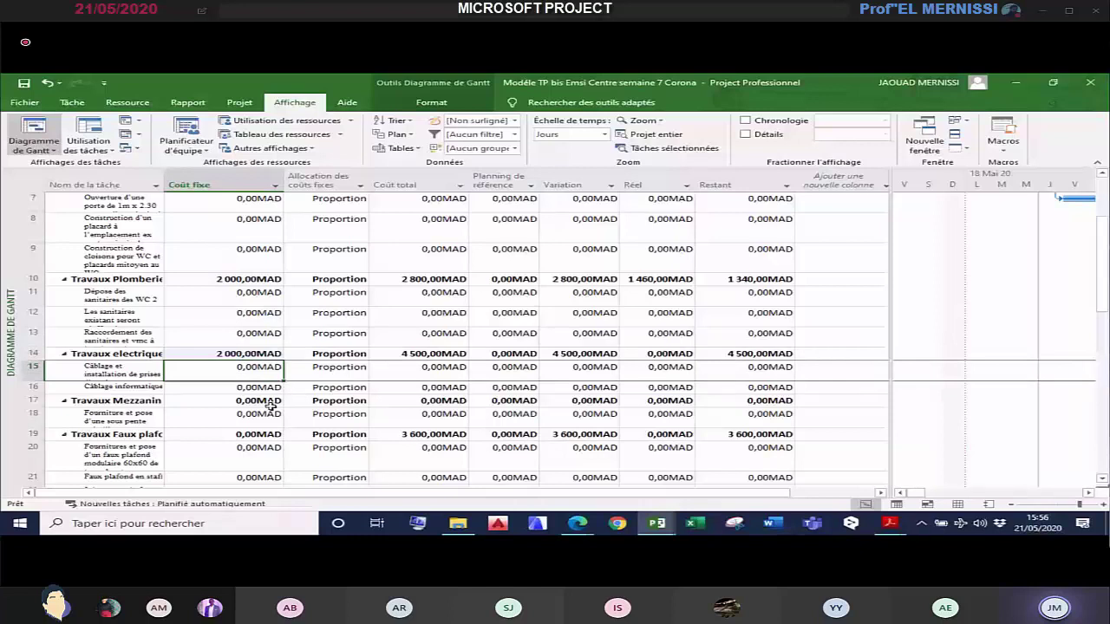
click(260, 400)
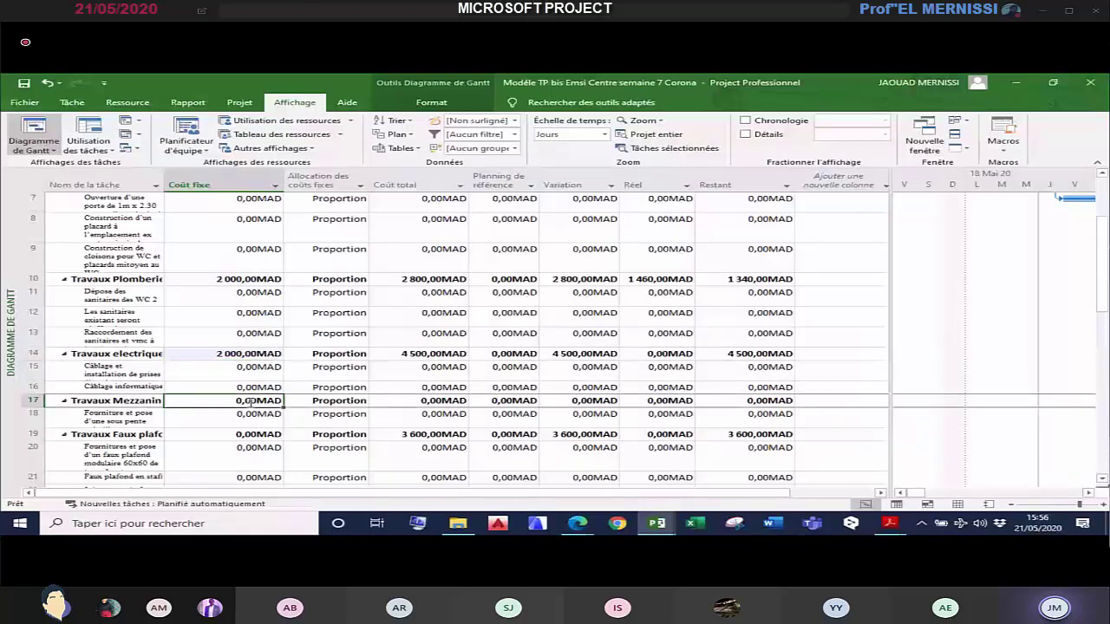
text(35000)
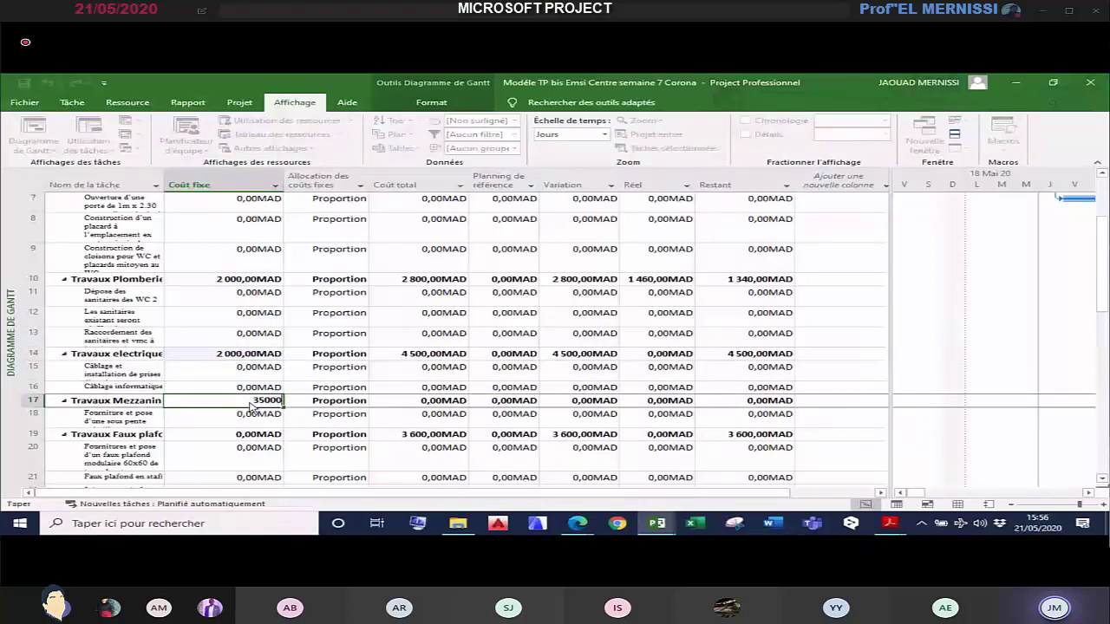
Step: Set the Coût fixe of the Travaux Faux plafond summary task to 24000
click(260, 435)
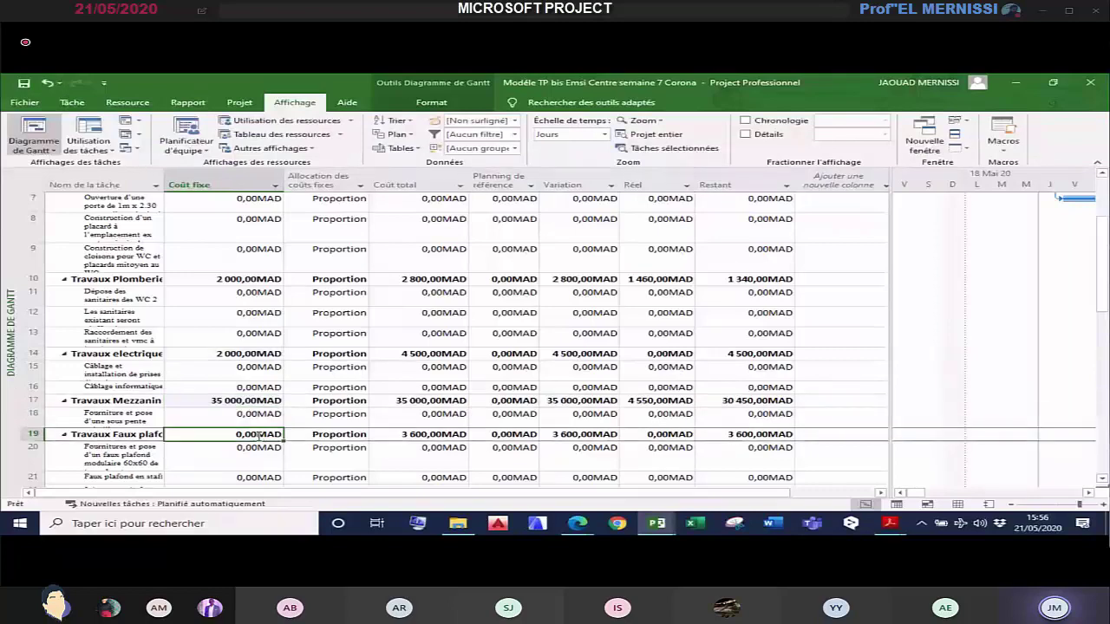
text(2)
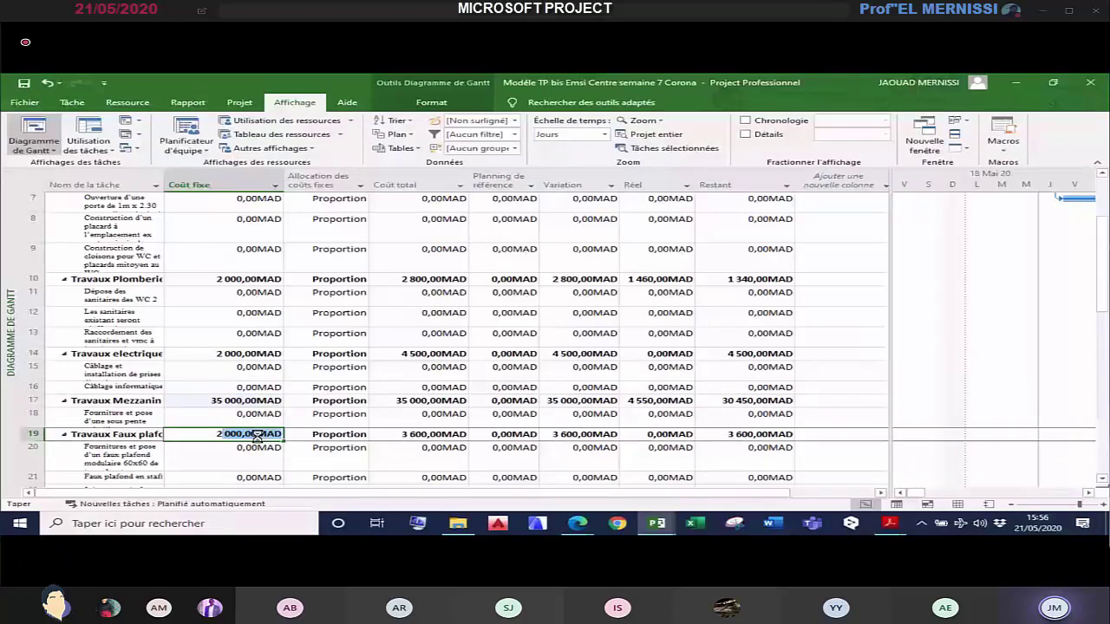
text(4 000)
key(Return)
Step: Set the Coût fixe of the Travaux Revetement summary task to 2000
scroll(258, 434, down, 2)
click(244, 383)
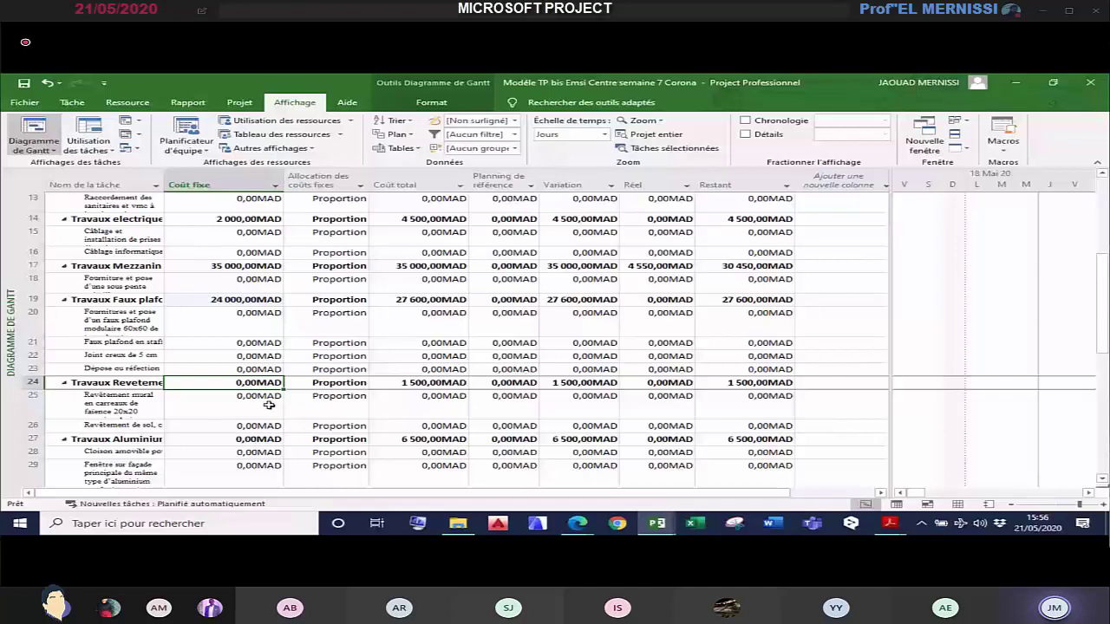
text(2000)
key(Return)
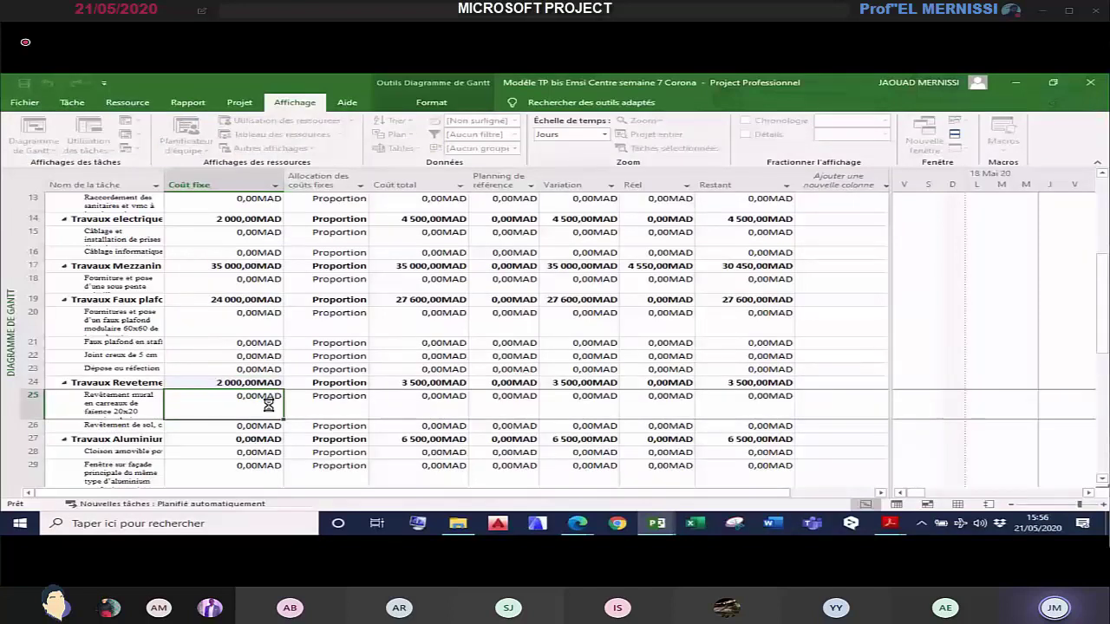
click(259, 439)
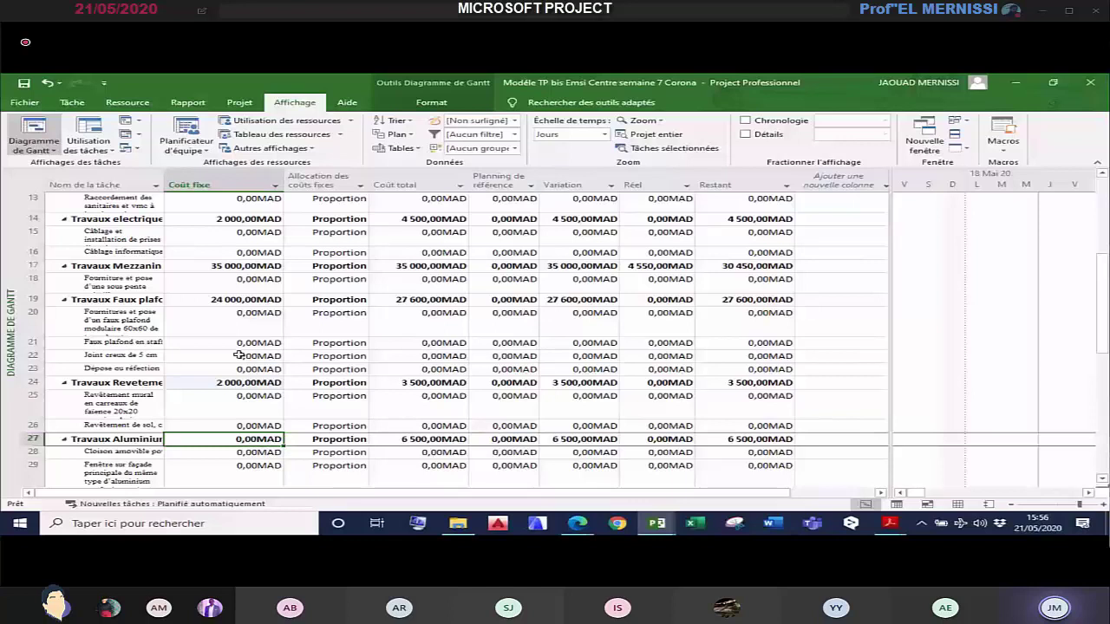
Step: Correct the Coût fixe of Travaux Faux plafond to 16000 and set that of Travaux Aluminium to 24000
click(231, 300)
text(16000)
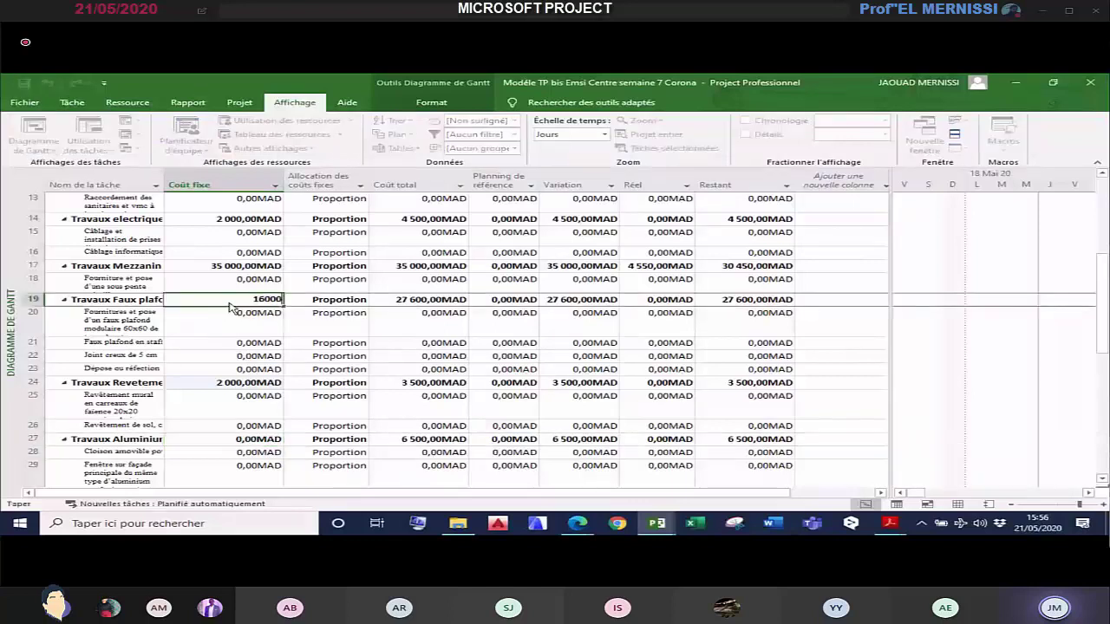
click(261, 440)
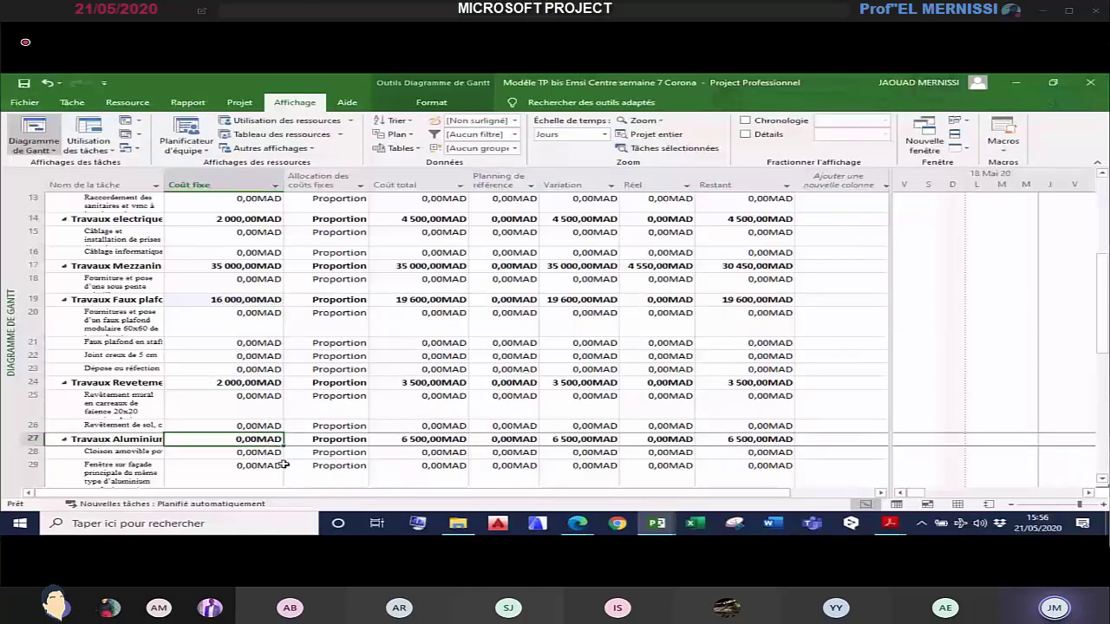
text(1)
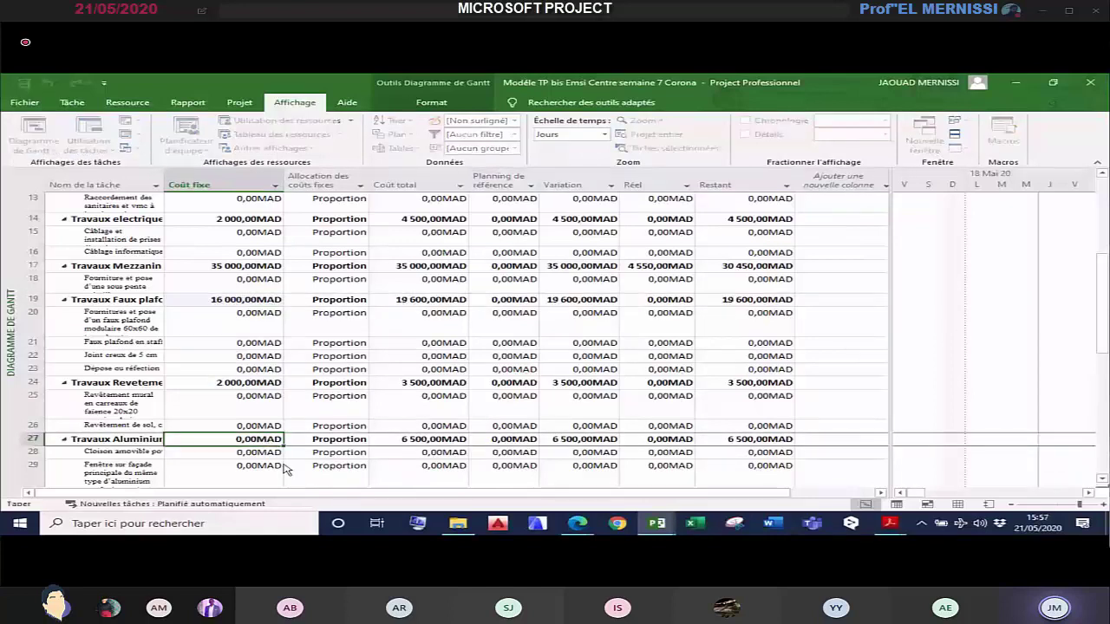
text(24000)
key(Return)
Step: Set the Coût fixe of the Travaux Parquet summary task to 12000
scroll(277, 461, down, 3)
click(245, 412)
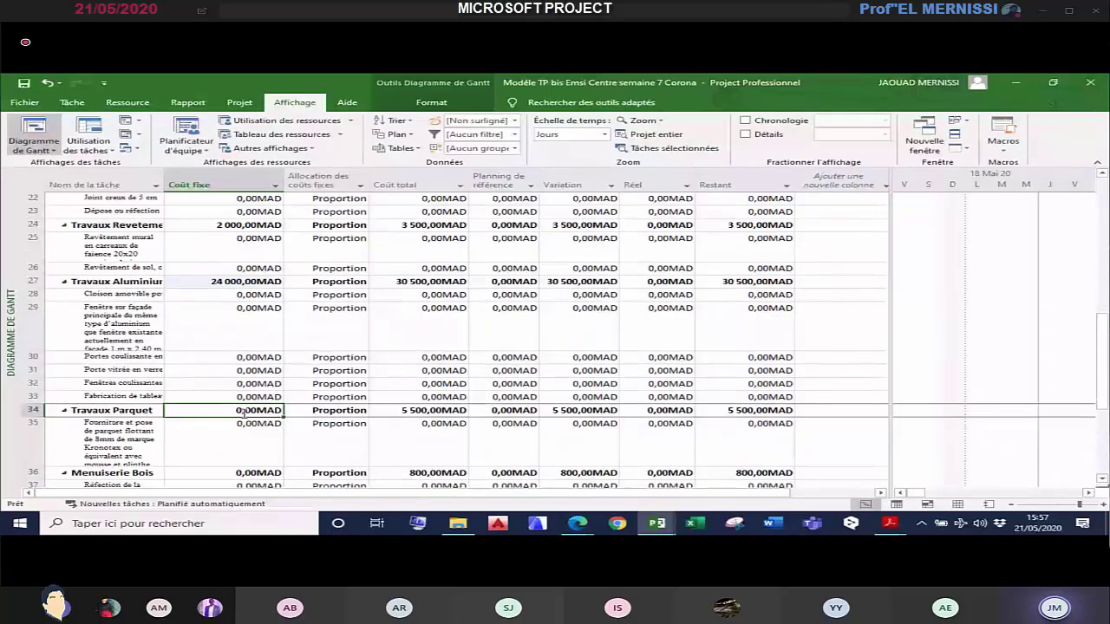
text(12000)
key(Return)
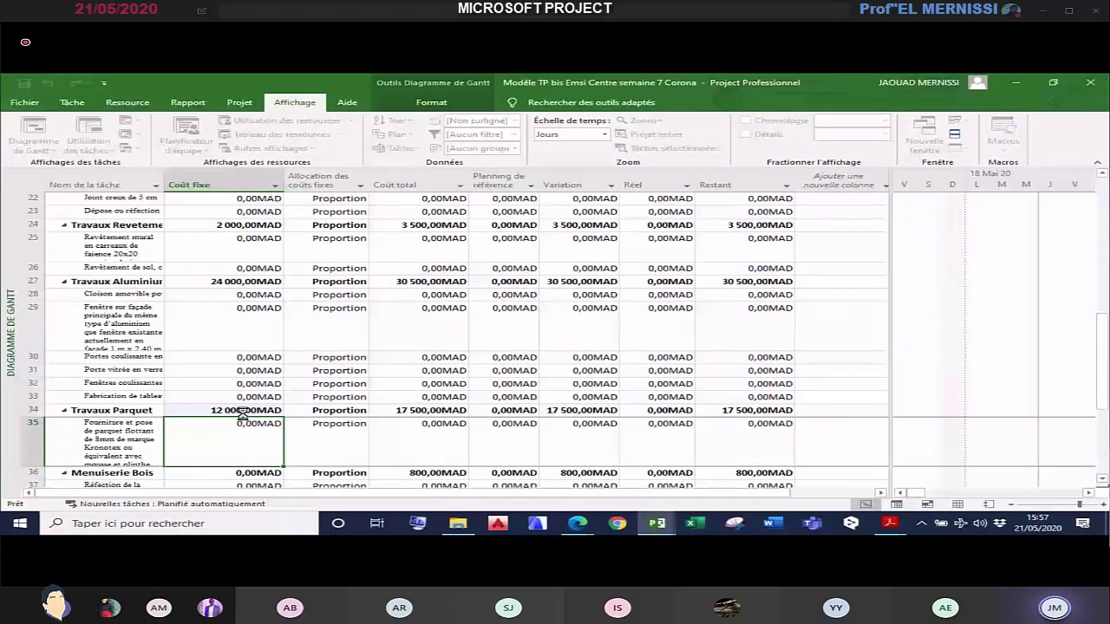
Step: Set the Coût fixe of the Menuiserie Bois summary task to 1200
scroll(218, 379, down, 3)
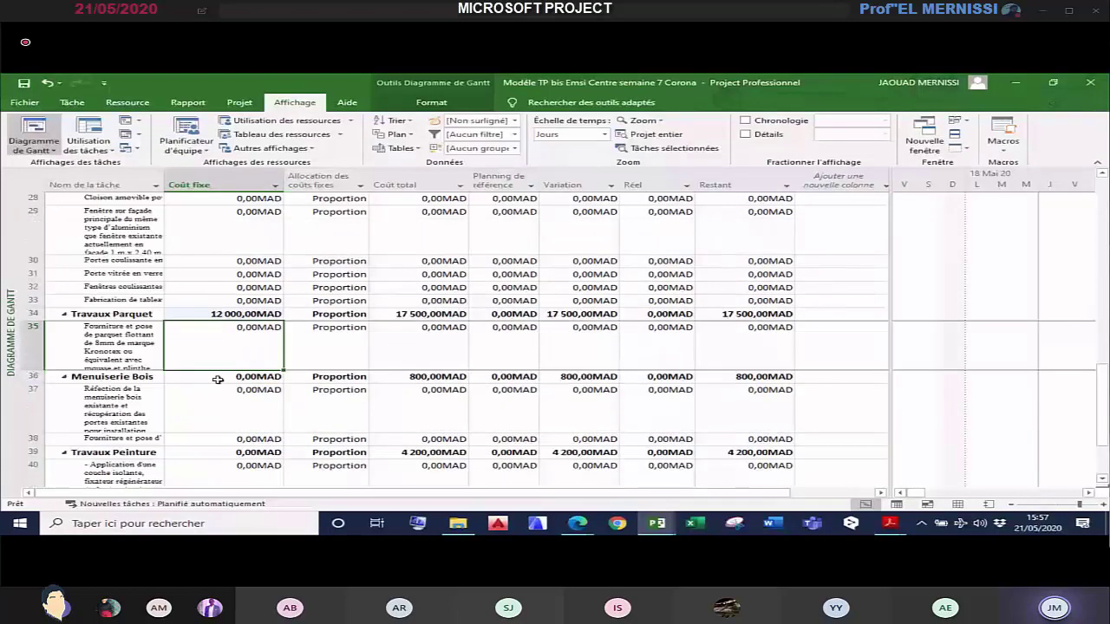
click(260, 376)
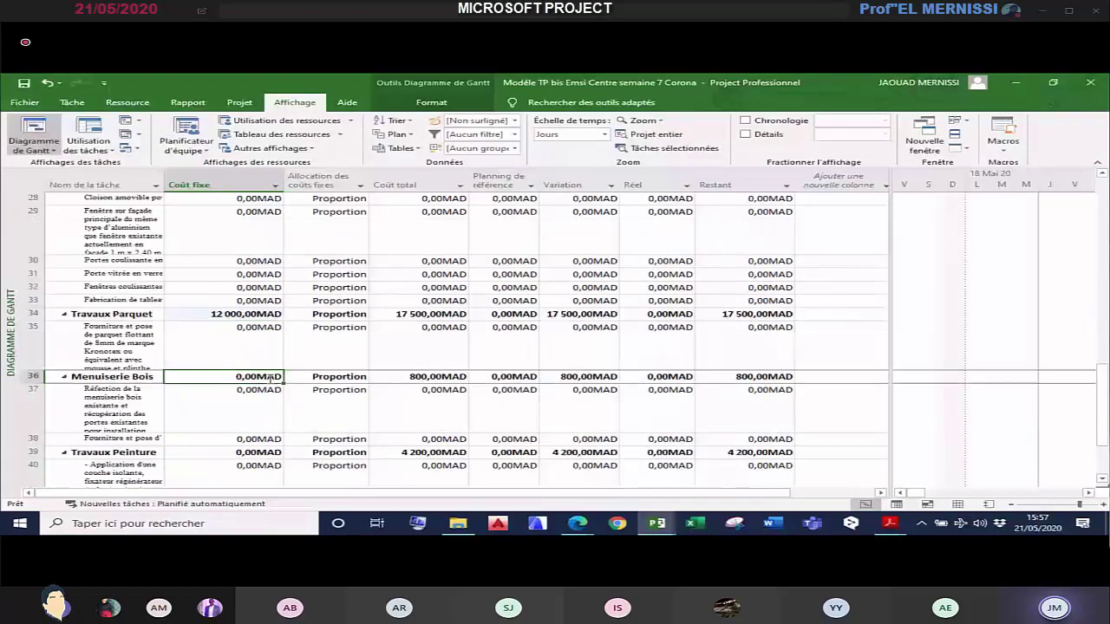
text(600)
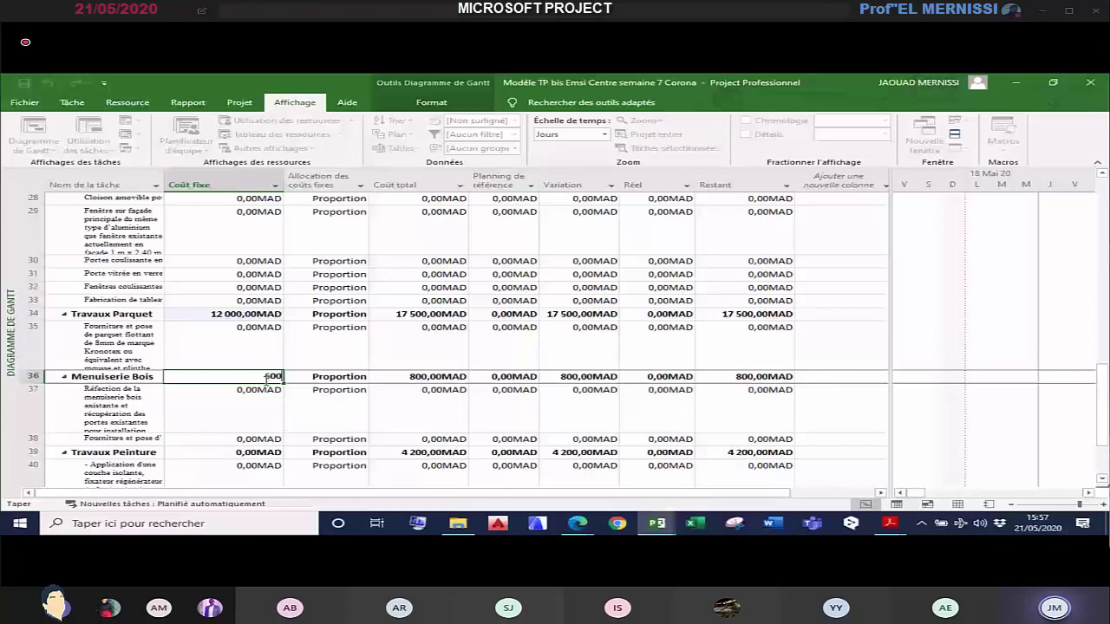
text(1 200)
key(Return)
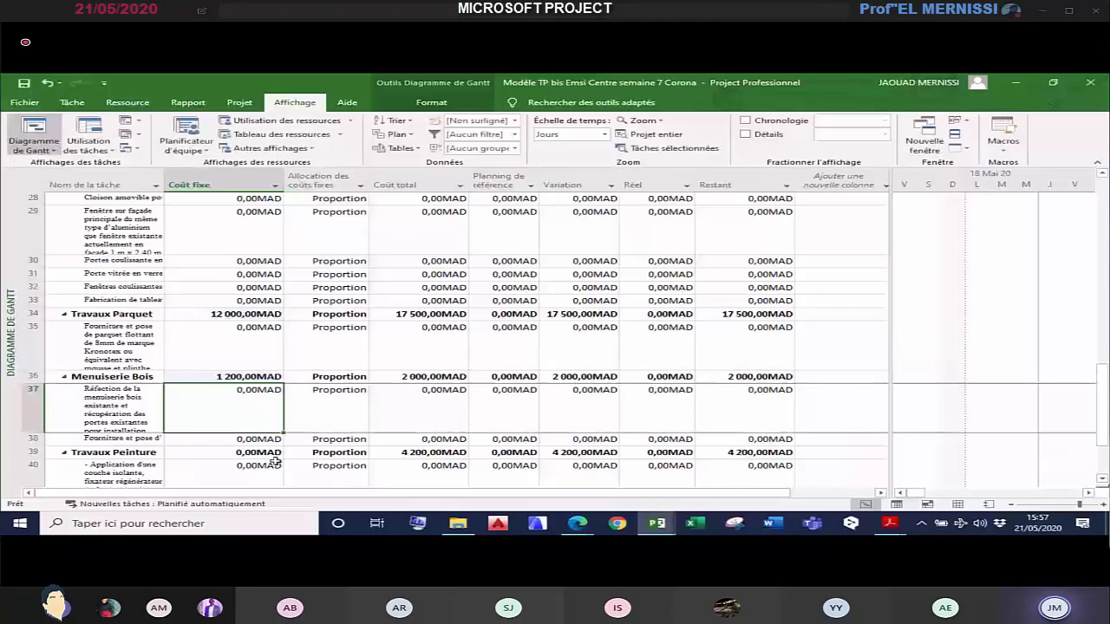
Step: Set the Coût fixe of the Travaux Peinture summary task to 8000
click(276, 453)
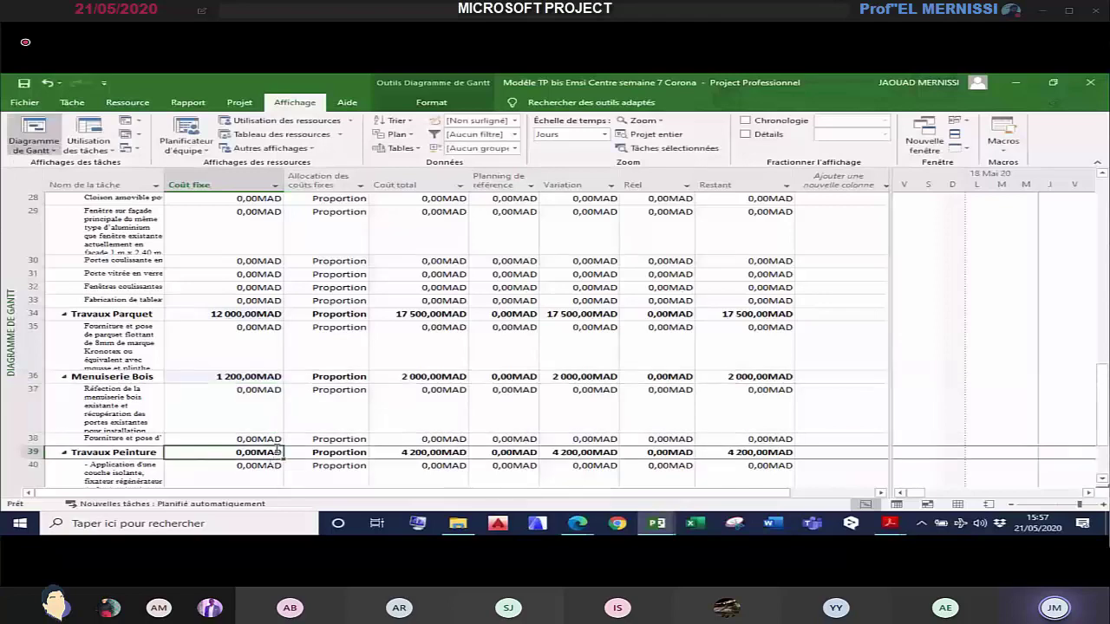
text(8000)
key(Return)
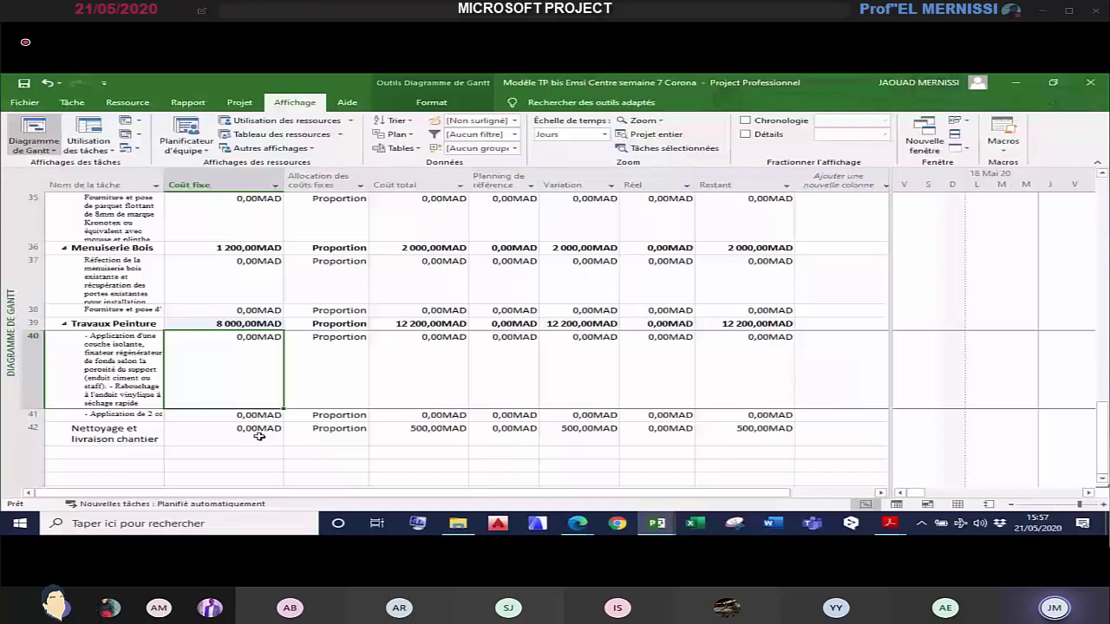
click(259, 437)
text(5)
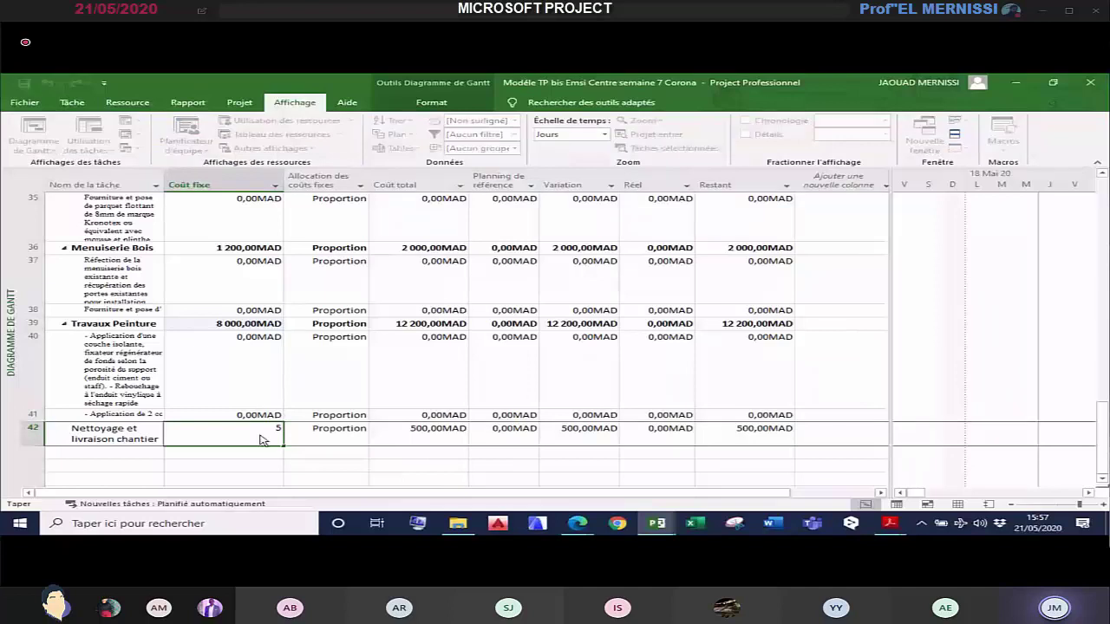
key(BackSpace)
click(395, 452)
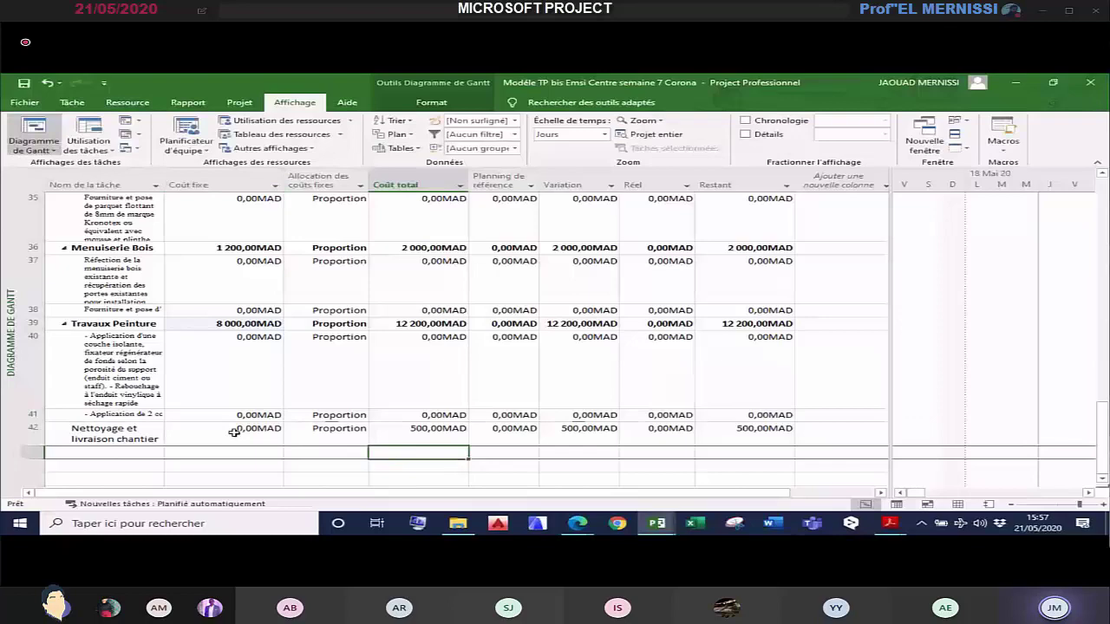
Step: Check the project's Coût total, then compare the fixed, total, baseline and actual costs of Travaux de maconnerie
scroll(311, 408, up, 12)
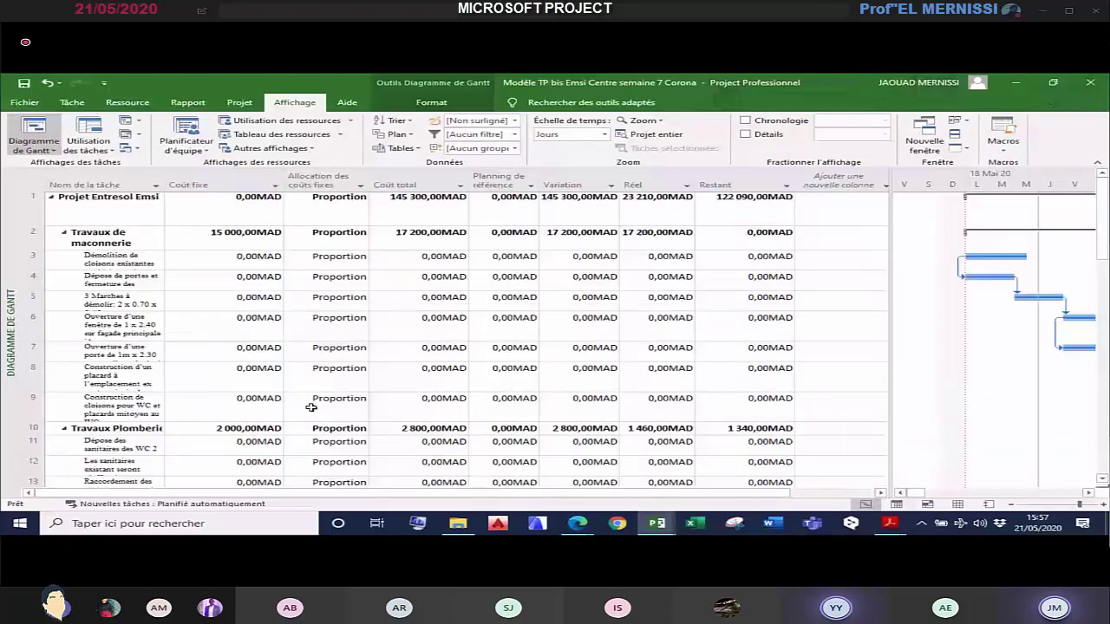
click(425, 201)
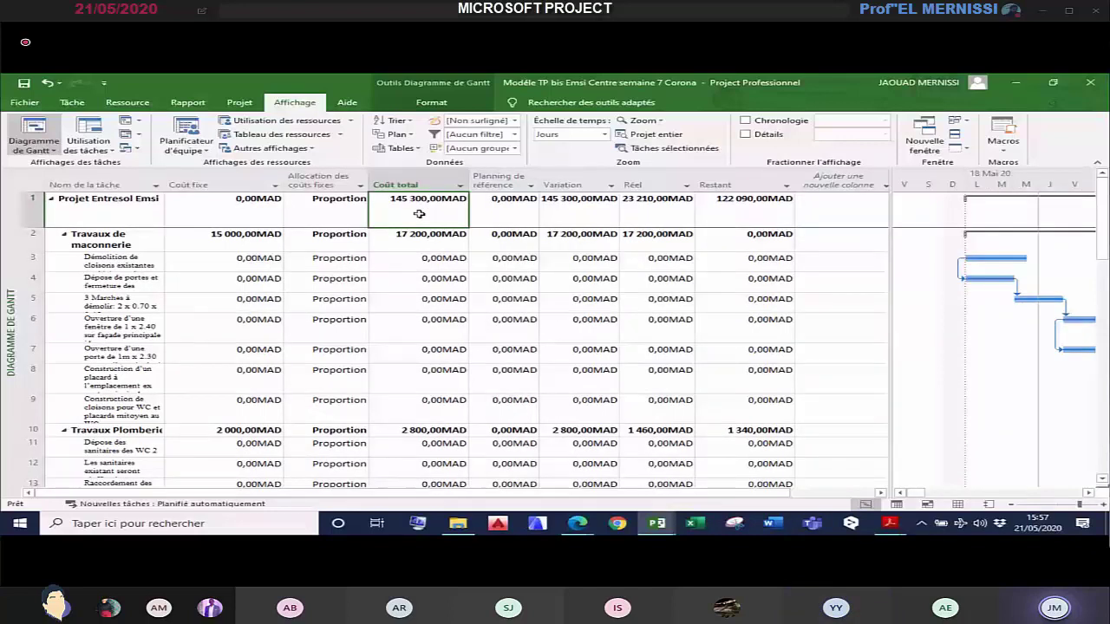
click(238, 233)
click(406, 237)
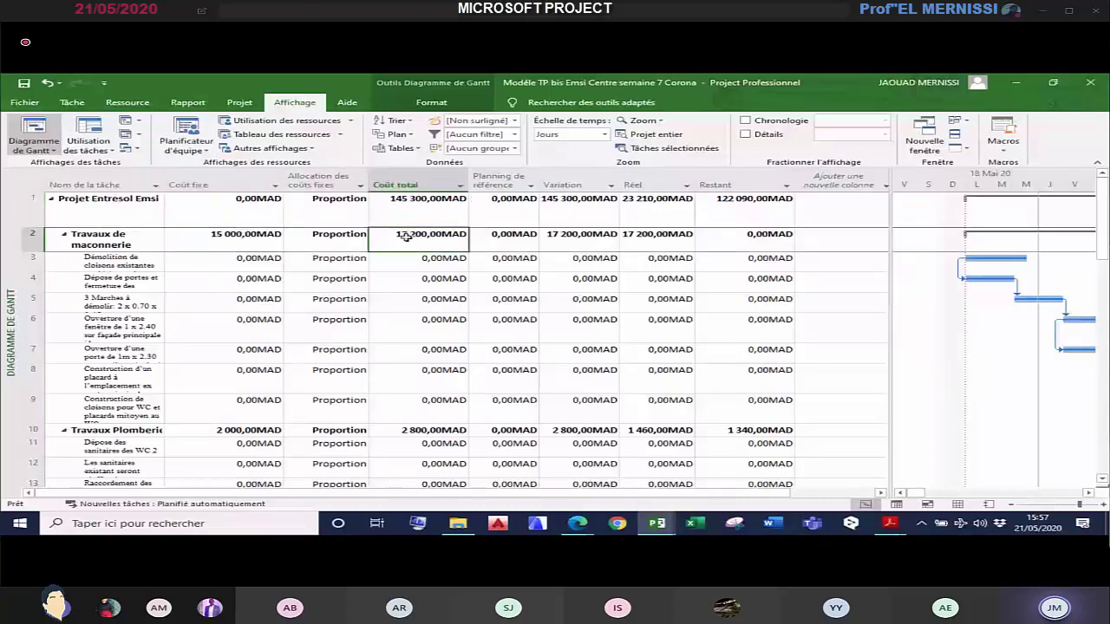
click(523, 242)
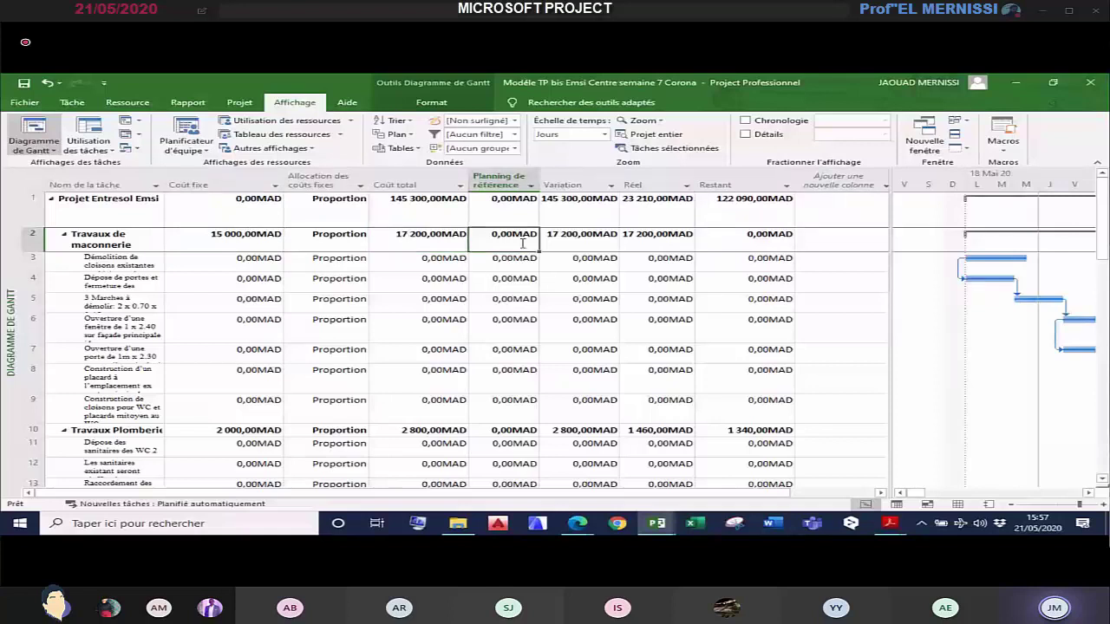
click(634, 240)
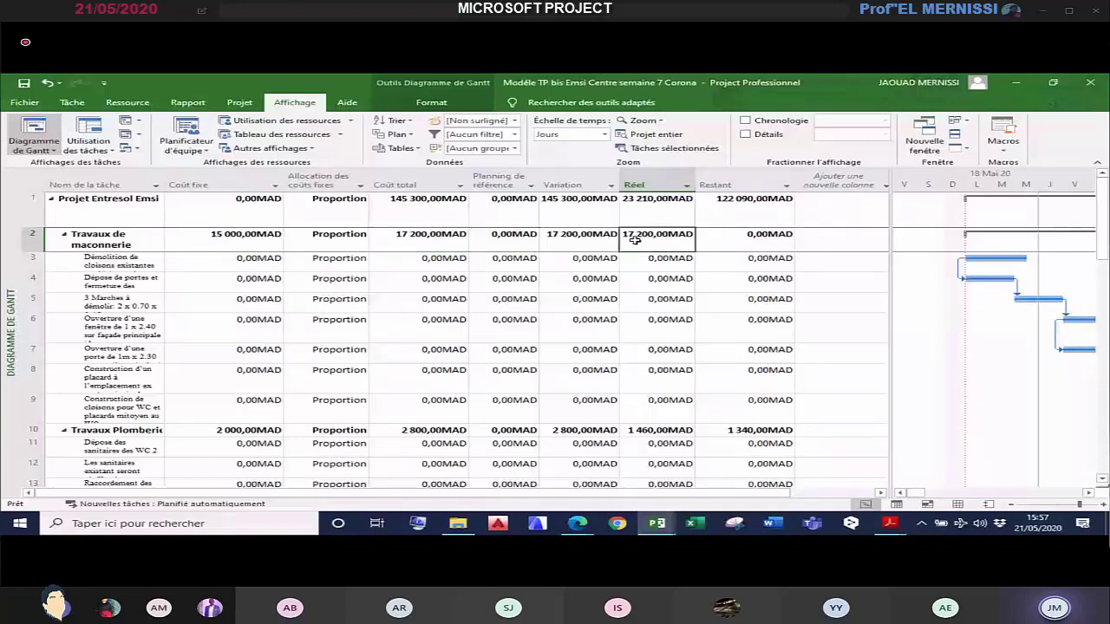
Step: Show the Coût table in the resource sheet and review the Coût values from Maçon to Service nettoyage
click(957, 504)
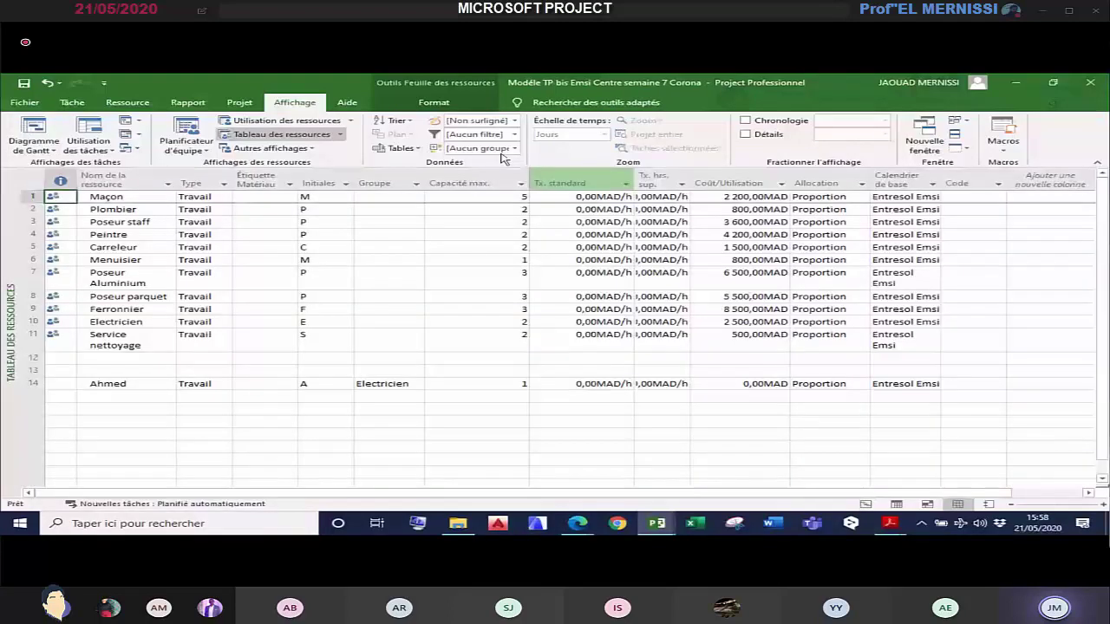
click(416, 148)
click(411, 175)
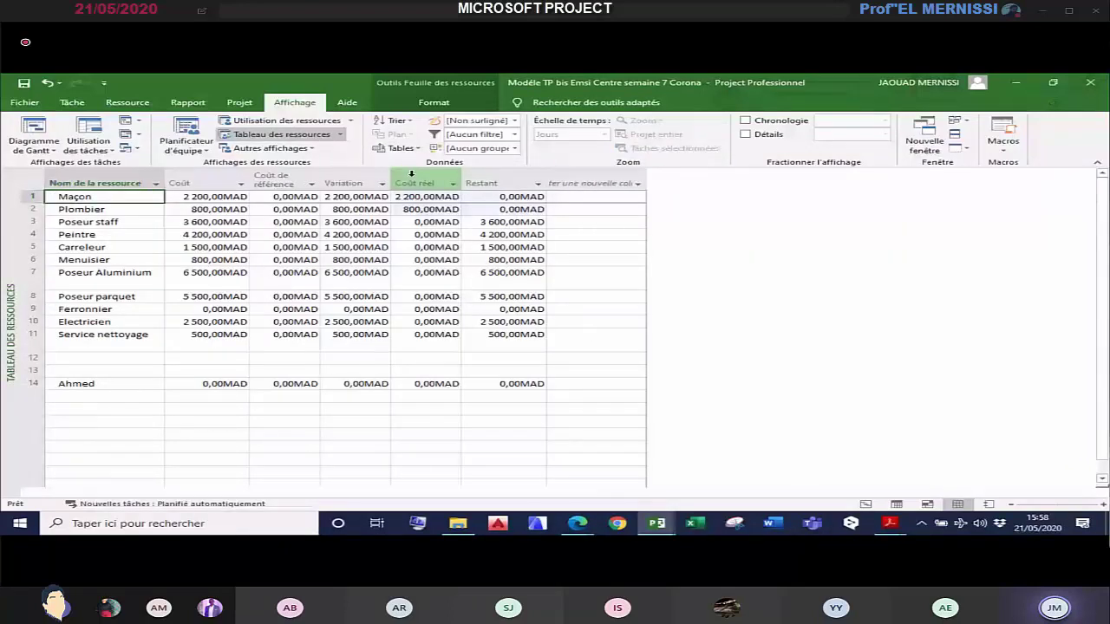
drag(216, 197, 224, 330)
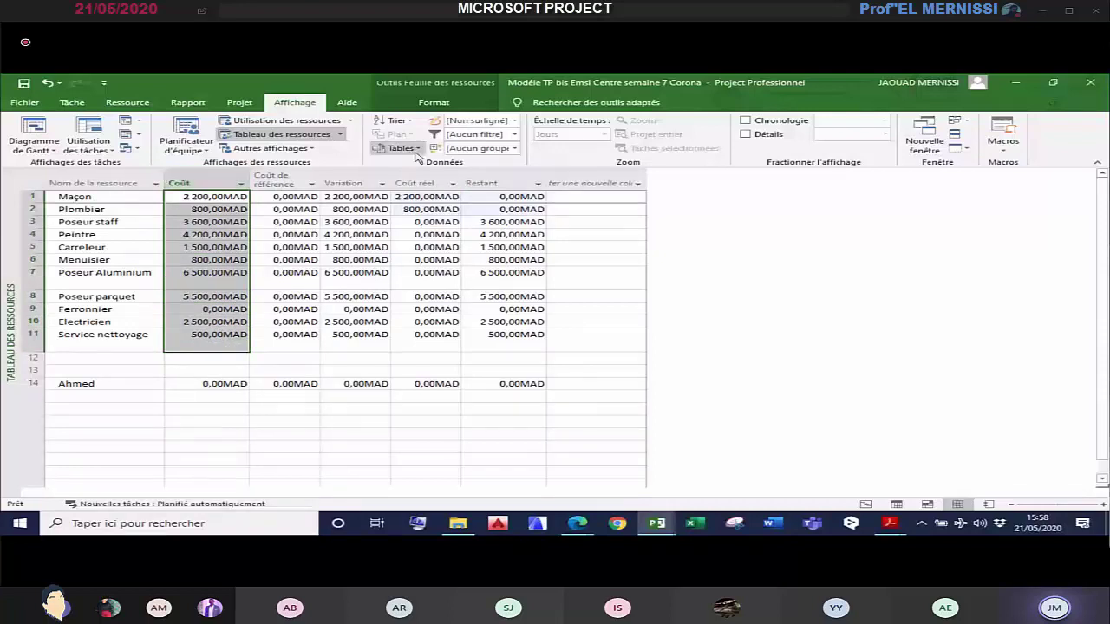
Step: Return to the Gantt chart, check the Coût fixe of Travaux de maconnerie, and switch the task table to Entrée
click(865, 505)
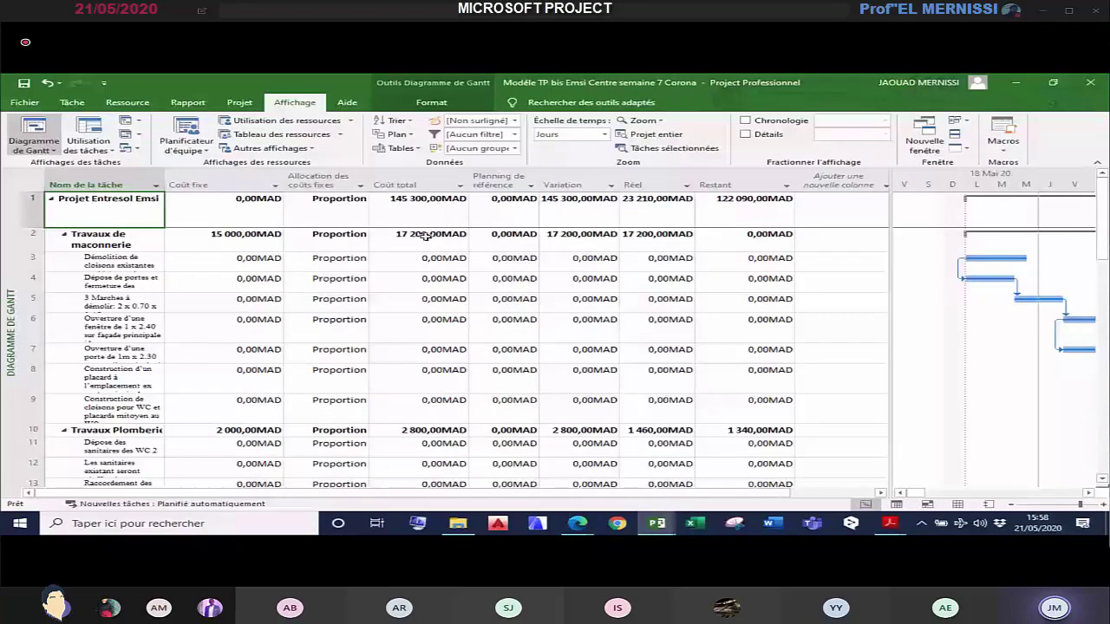
click(252, 241)
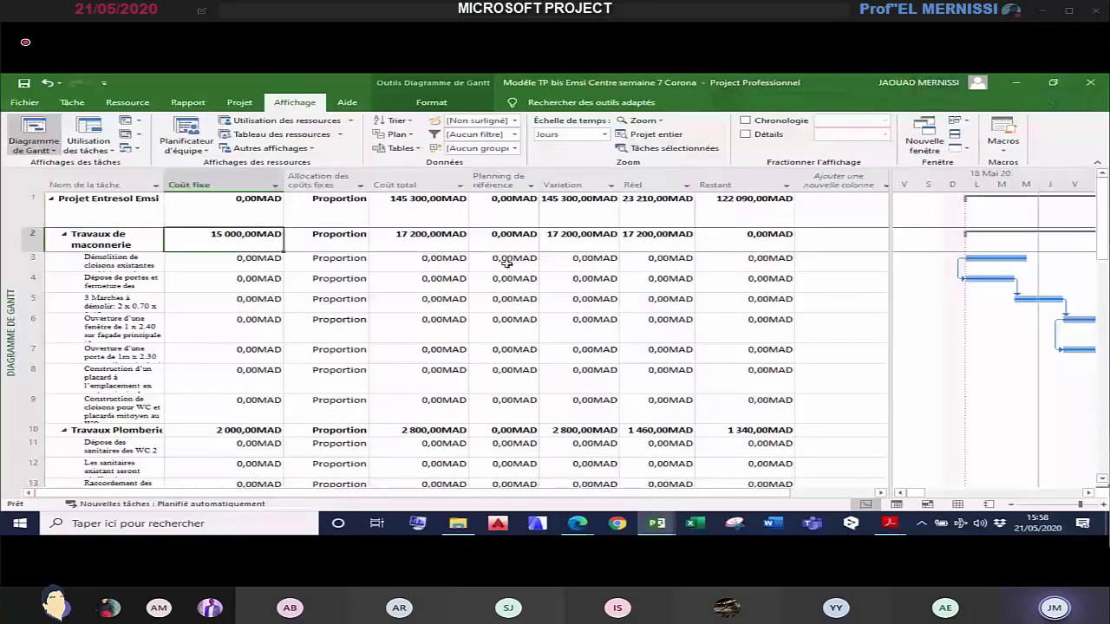
click(400, 148)
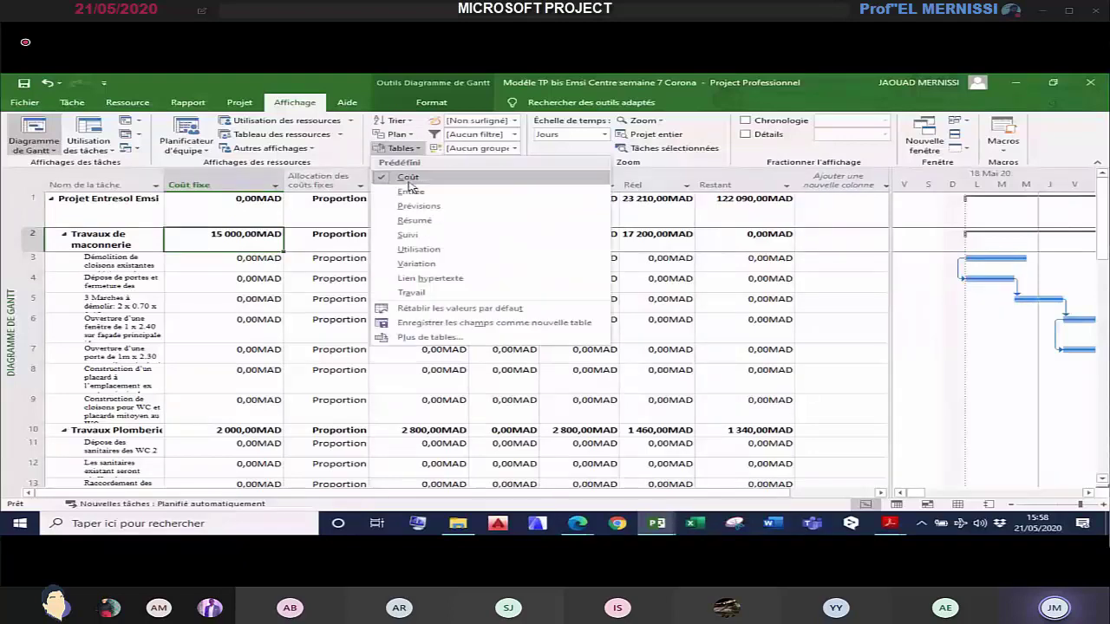
click(410, 191)
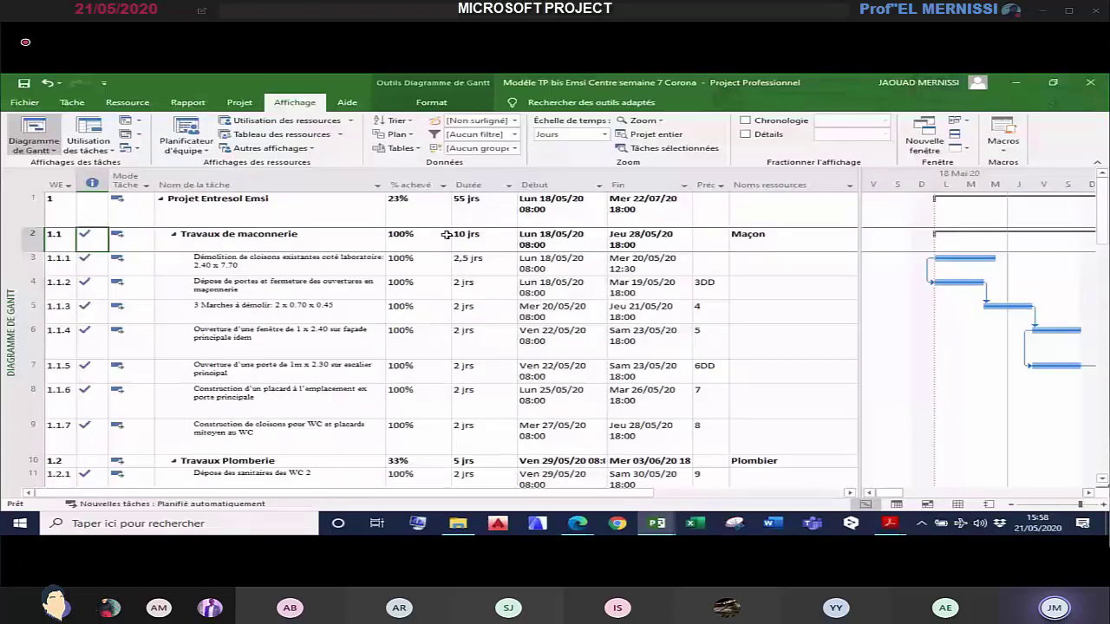
Step: Reset all tasks to 0% complete, and update the project's progress to the 30/05/20 status date
click(229, 179)
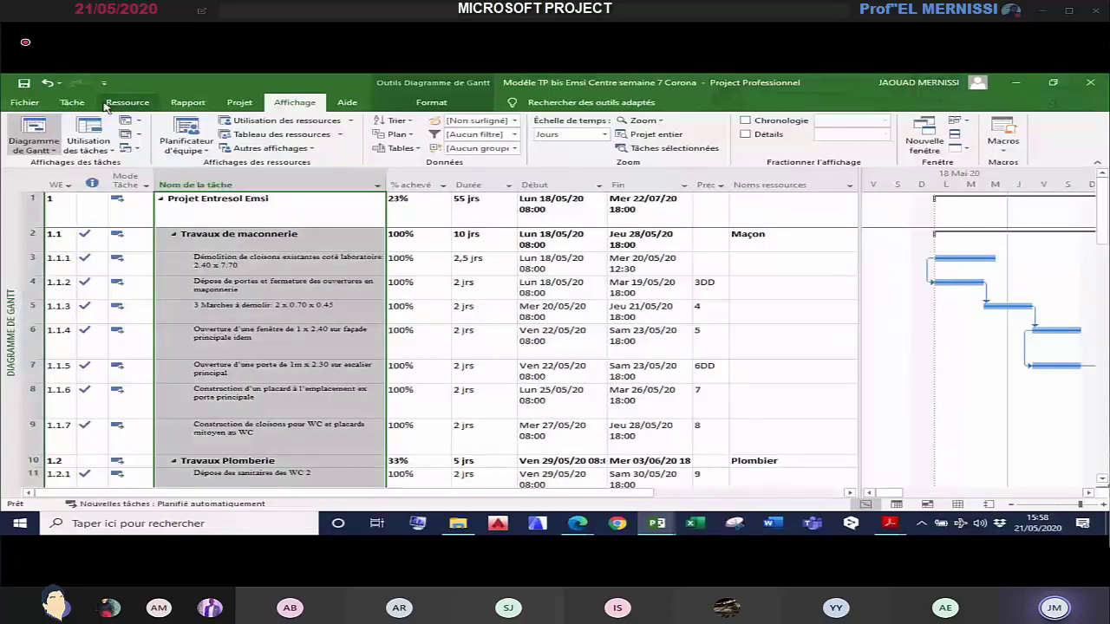
click(75, 104)
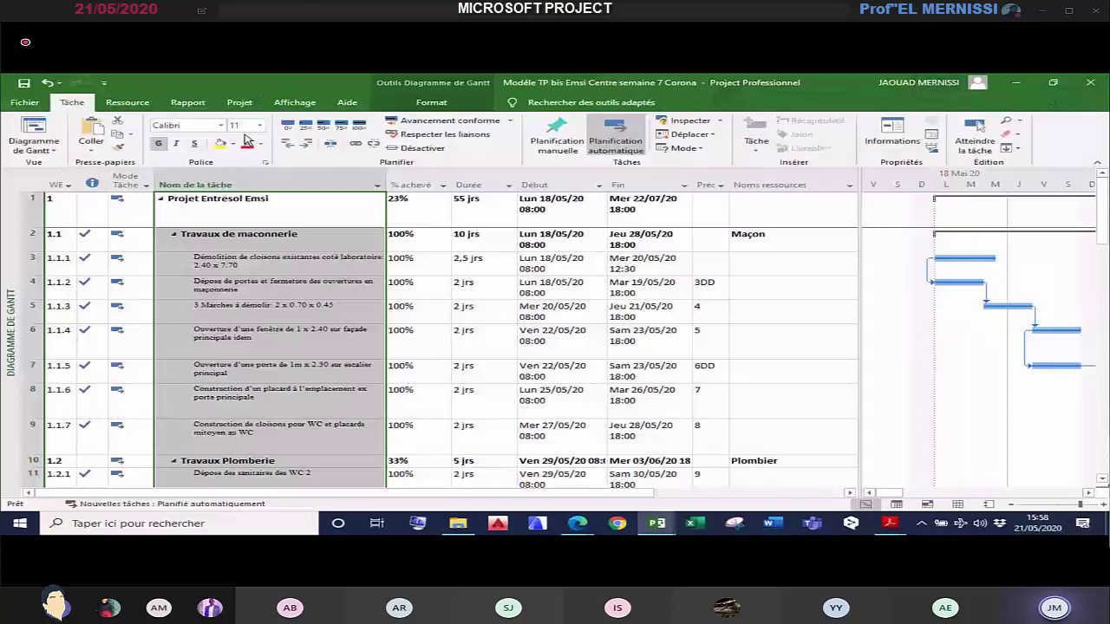
click(289, 126)
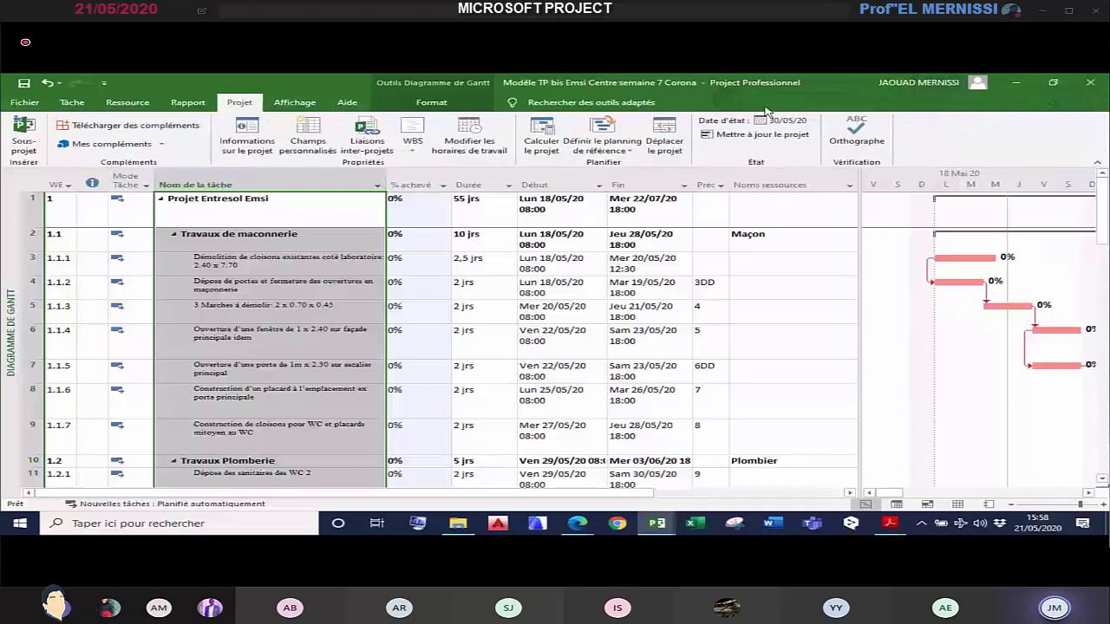
click(760, 137)
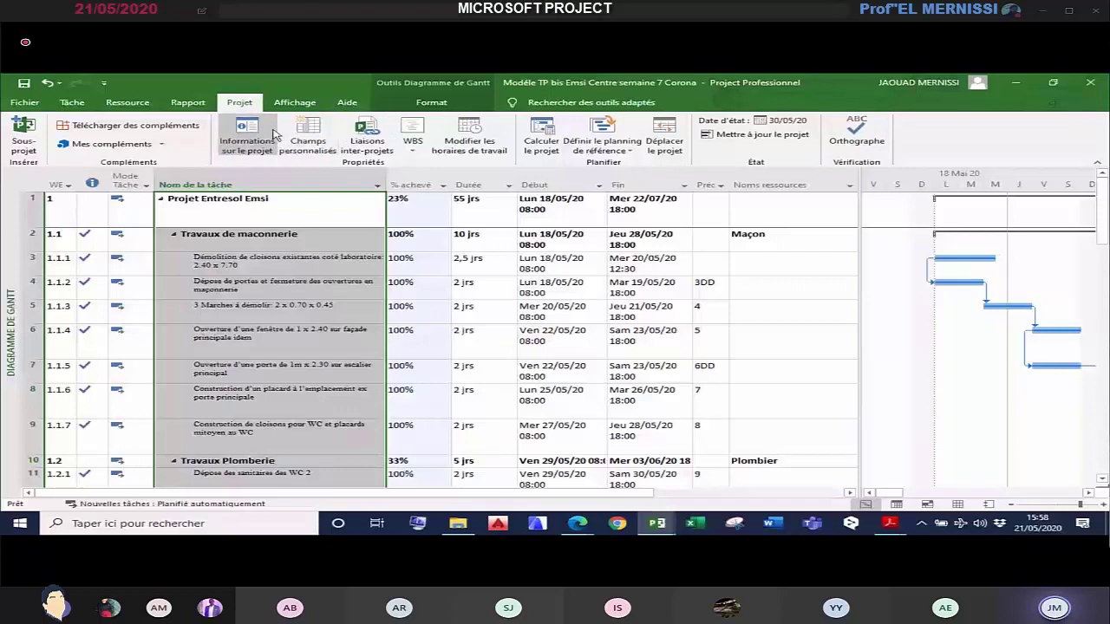
Step: Show the Coût table and compare the Variation, Réel and Restant costs of Travaux de maconnerie and Travaux Plomberie
click(313, 99)
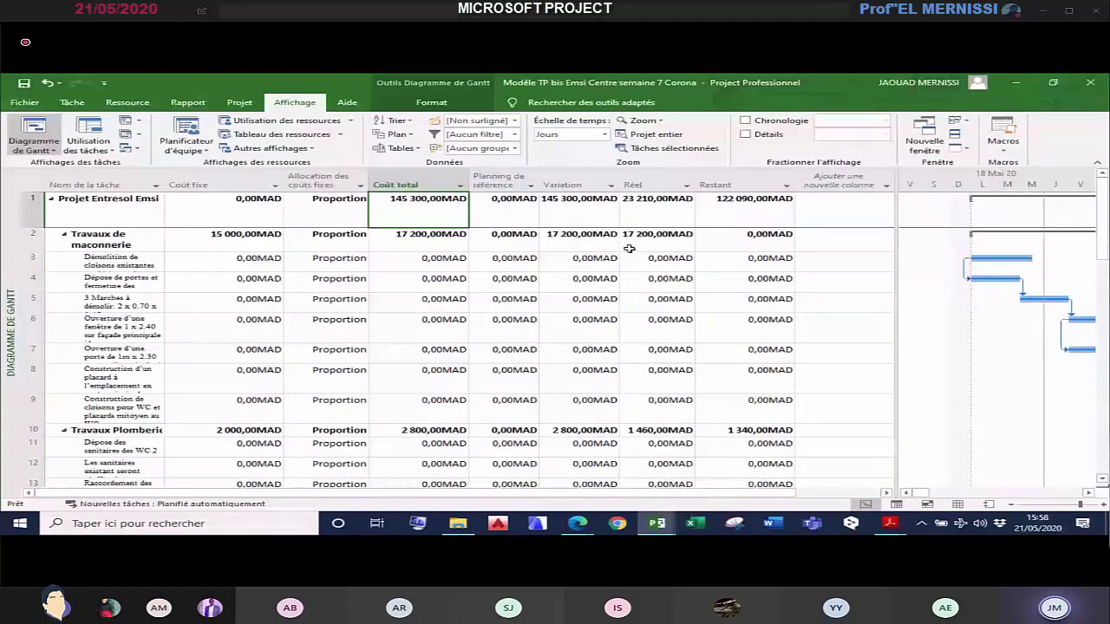
click(600, 237)
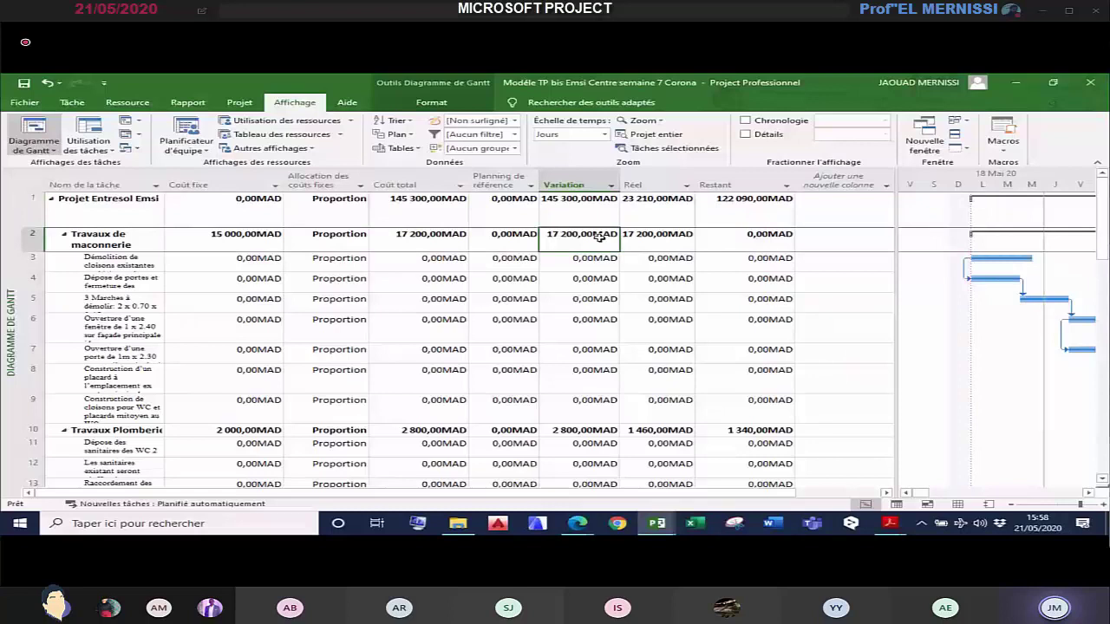
click(607, 430)
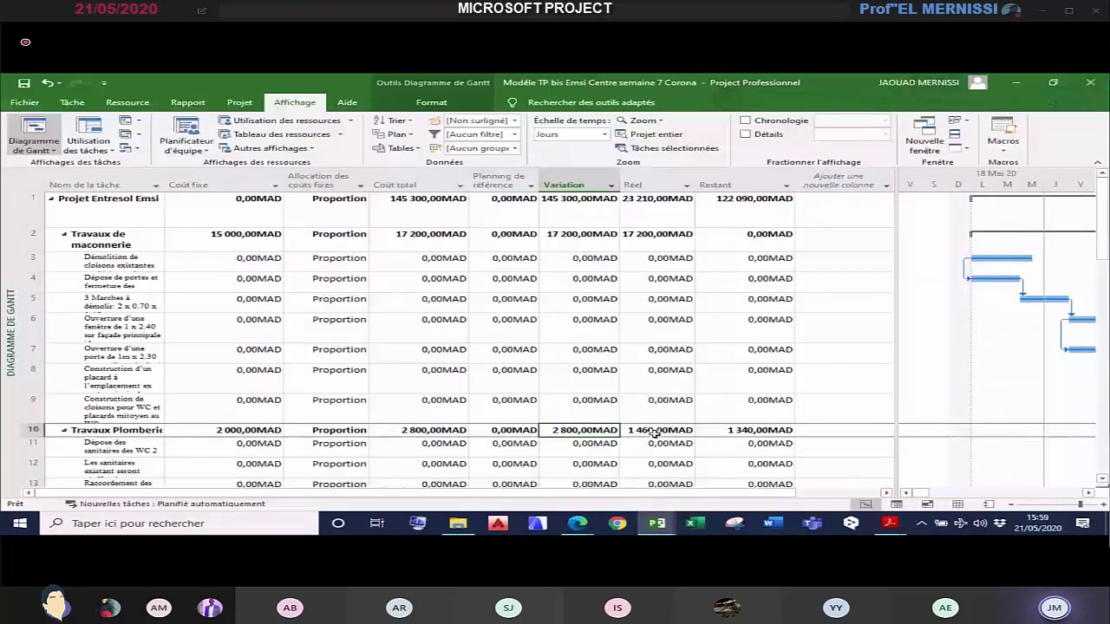
click(665, 239)
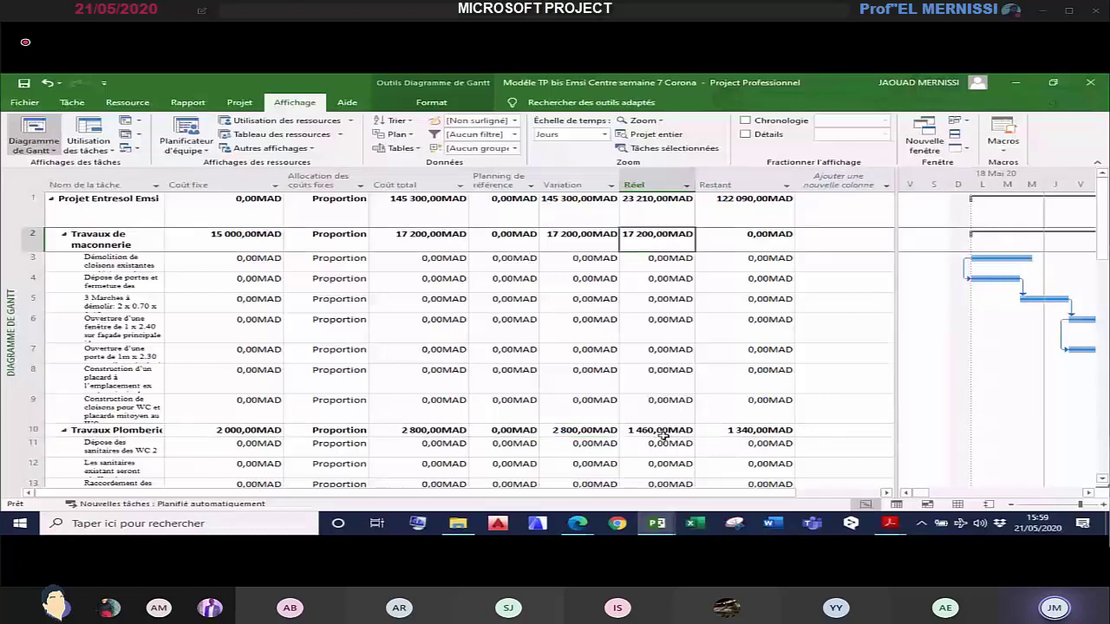
click(668, 429)
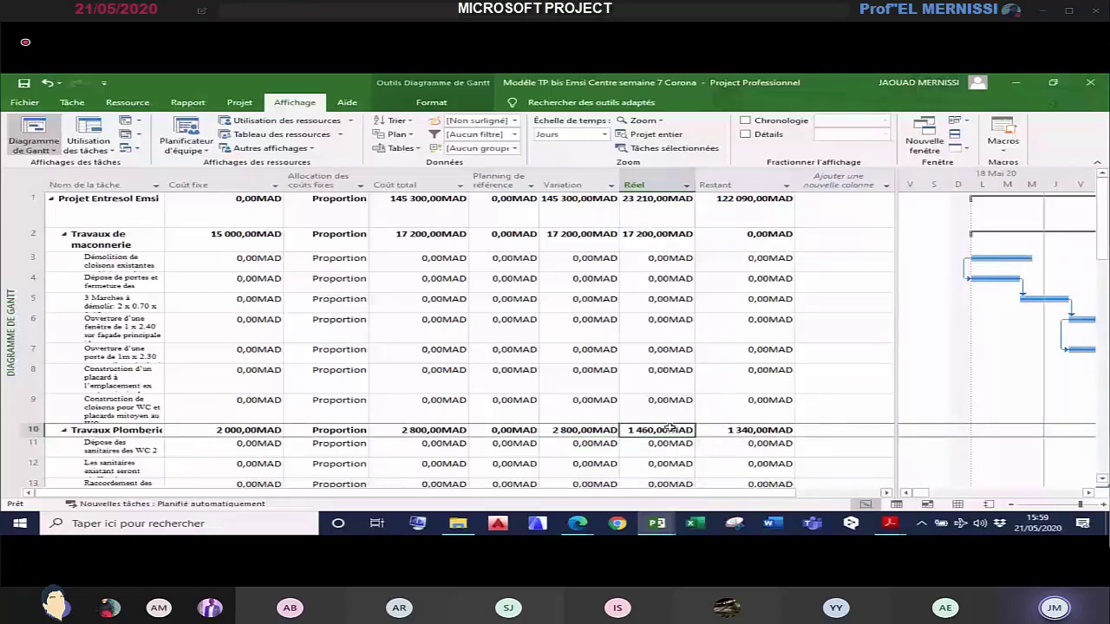
click(704, 432)
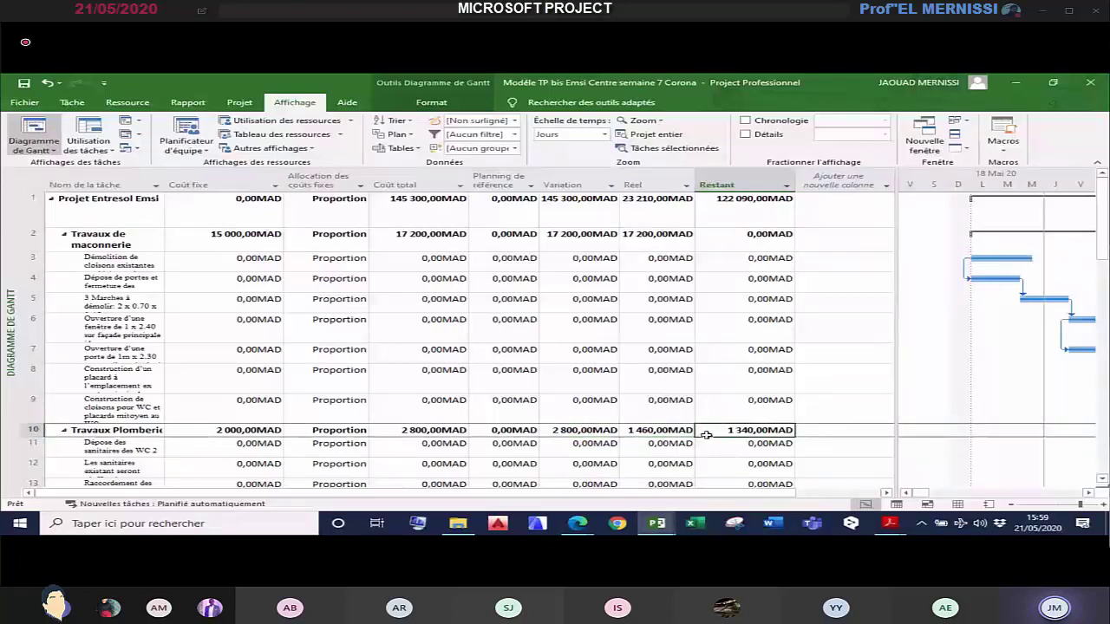
Step: Check the Réel costs of the Travaux electrique and Mezzanine summary tasks, and the Variation cost of Projet Entresol Emsi
scroll(707, 434, down, 1)
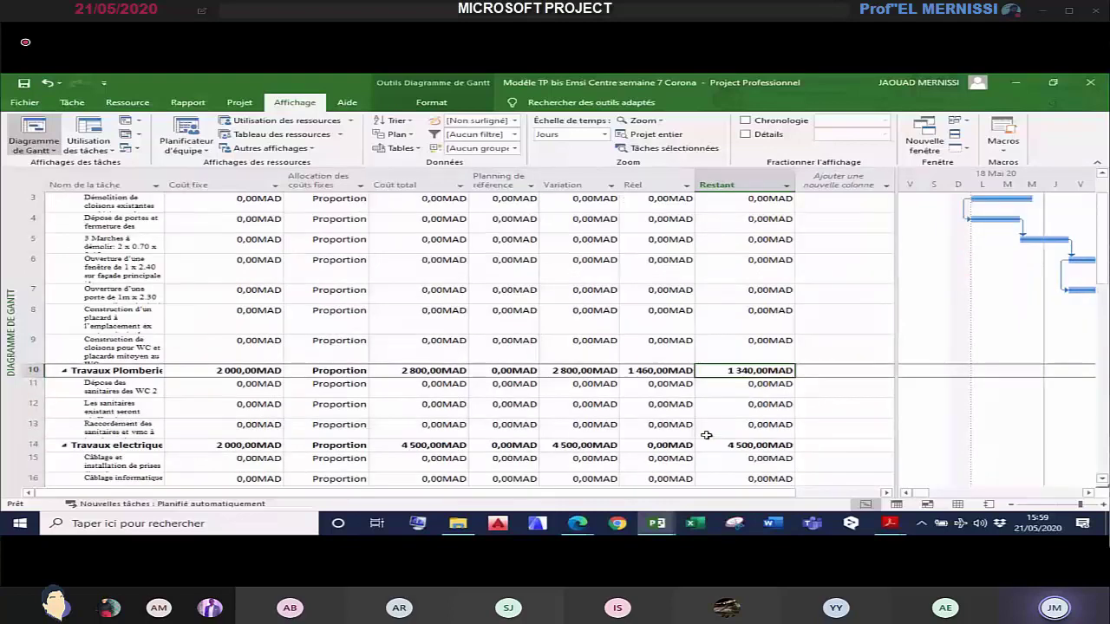
scroll(707, 434, down, 2)
click(663, 354)
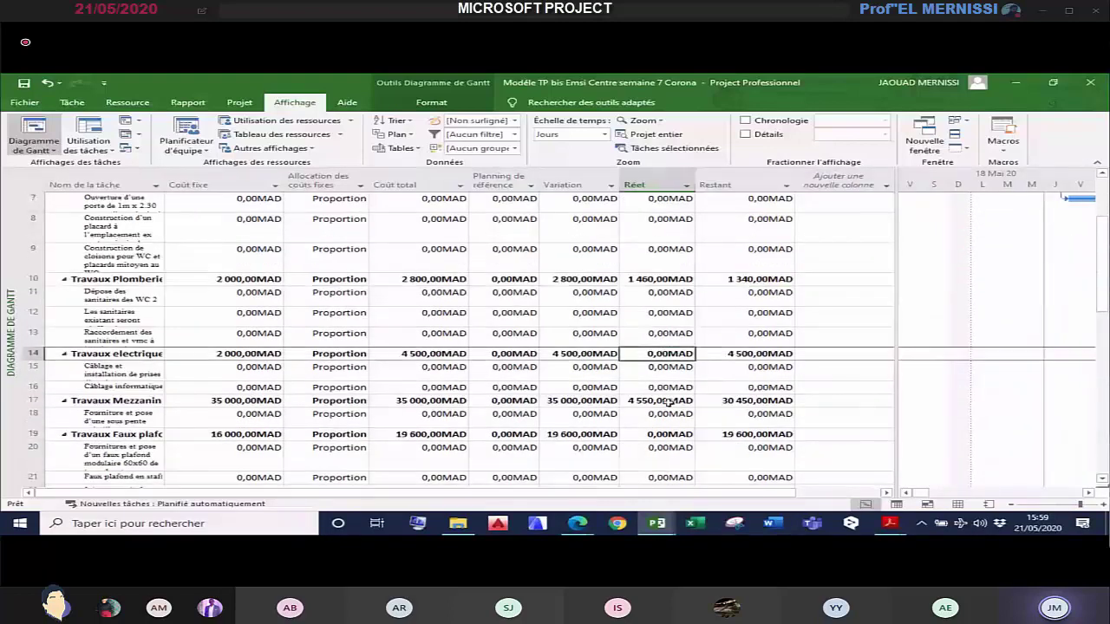
click(669, 401)
scroll(668, 400, up, 3)
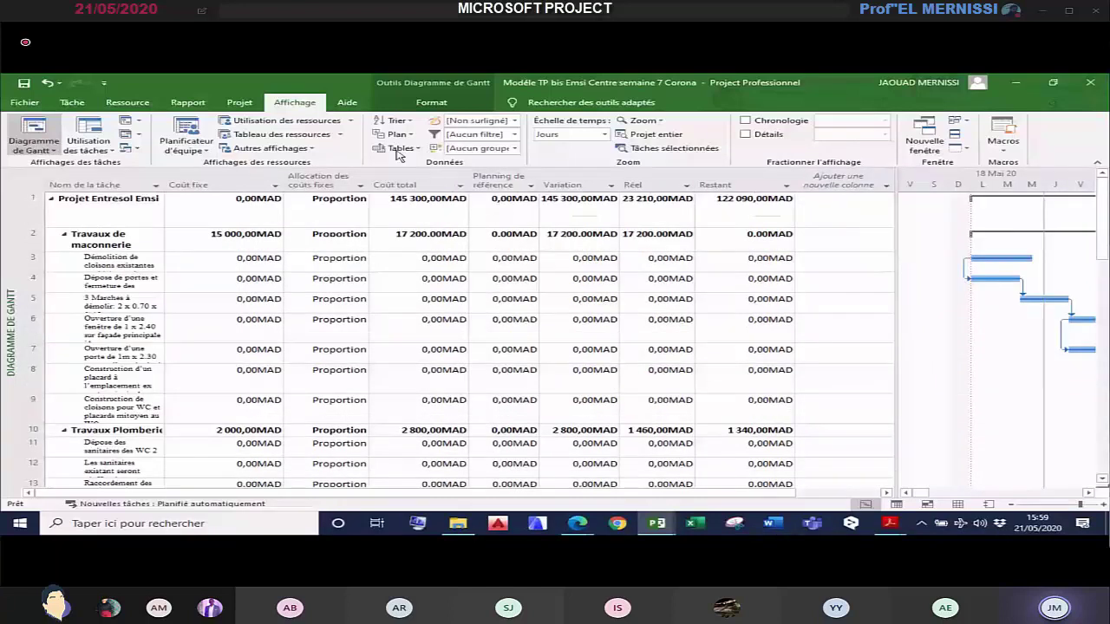
click(572, 222)
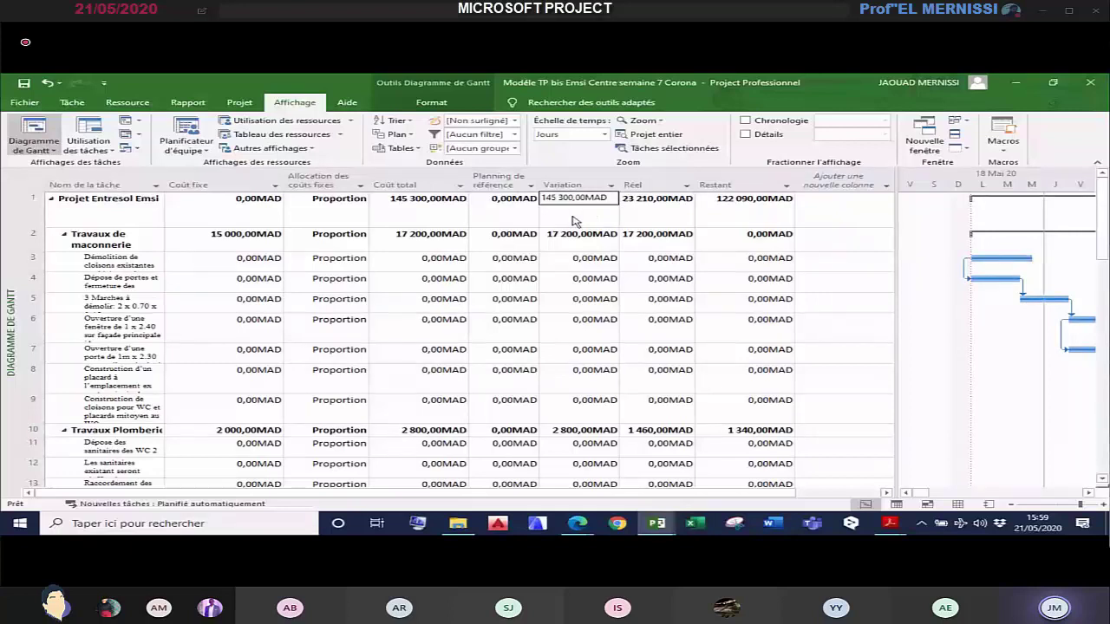
click(412, 120)
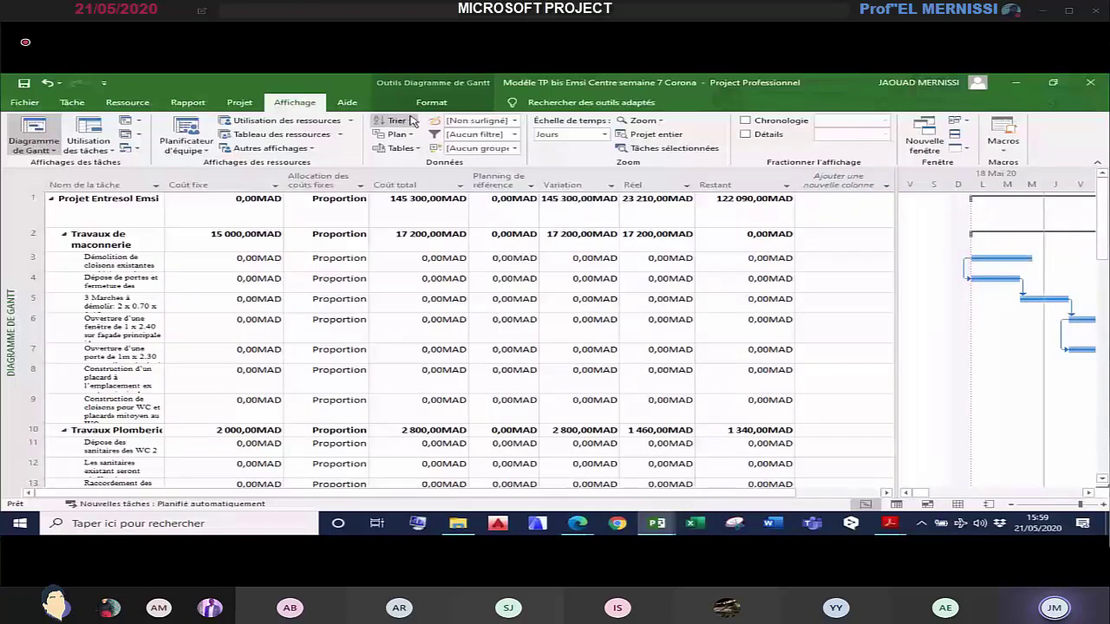
scroll(683, 124, up, 1)
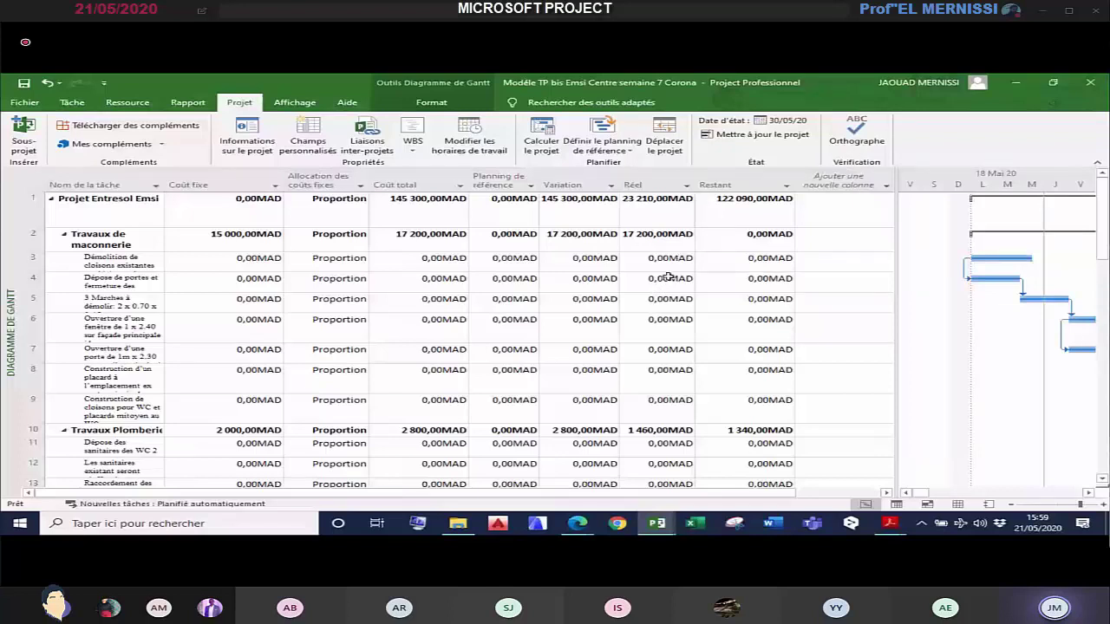
Step: Set the project's status date to 30/06/20 and update the whole project's progress to that date
click(785, 123)
click(655, 286)
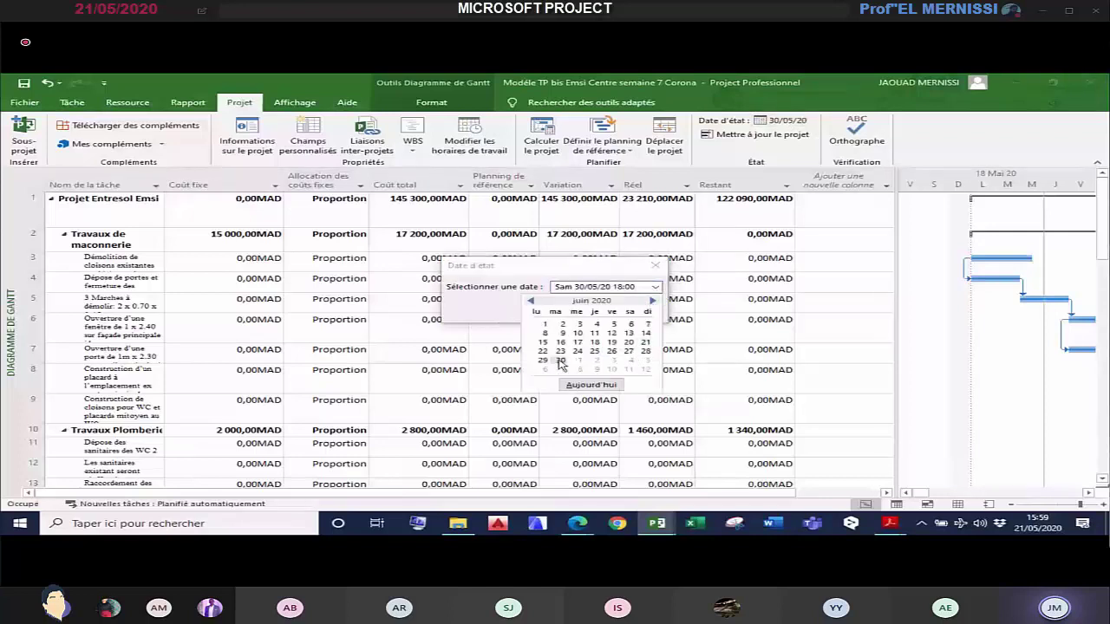
click(561, 364)
key(Return)
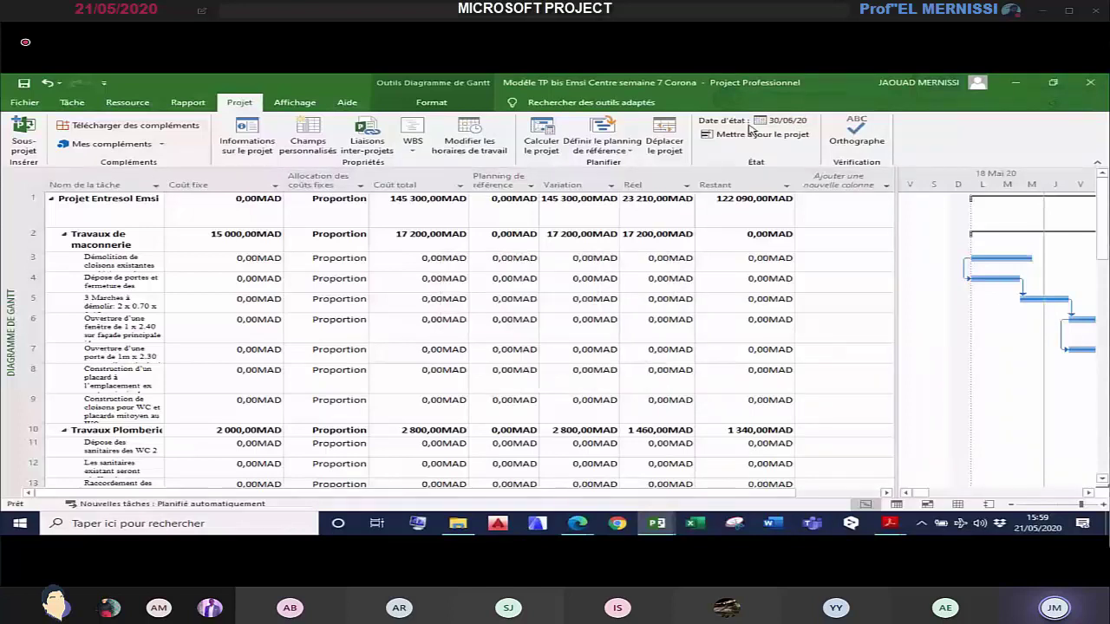
click(751, 132)
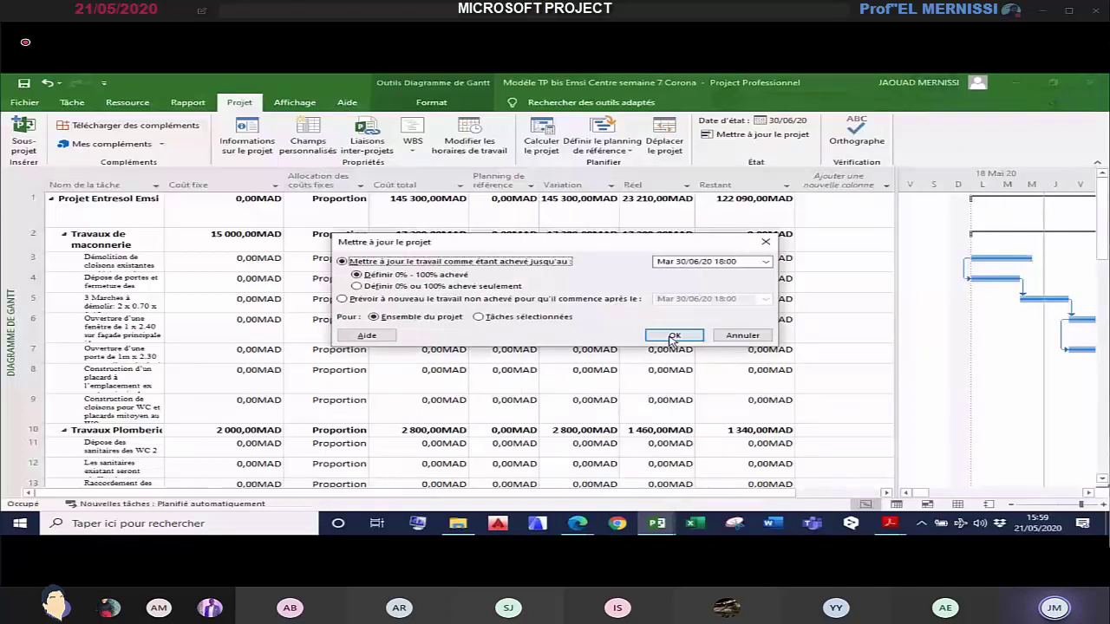
Step: Update the entire project's work as completed through Mar 30/06/20 18:00 and widen the Réel column to fit the project summary cost
click(672, 337)
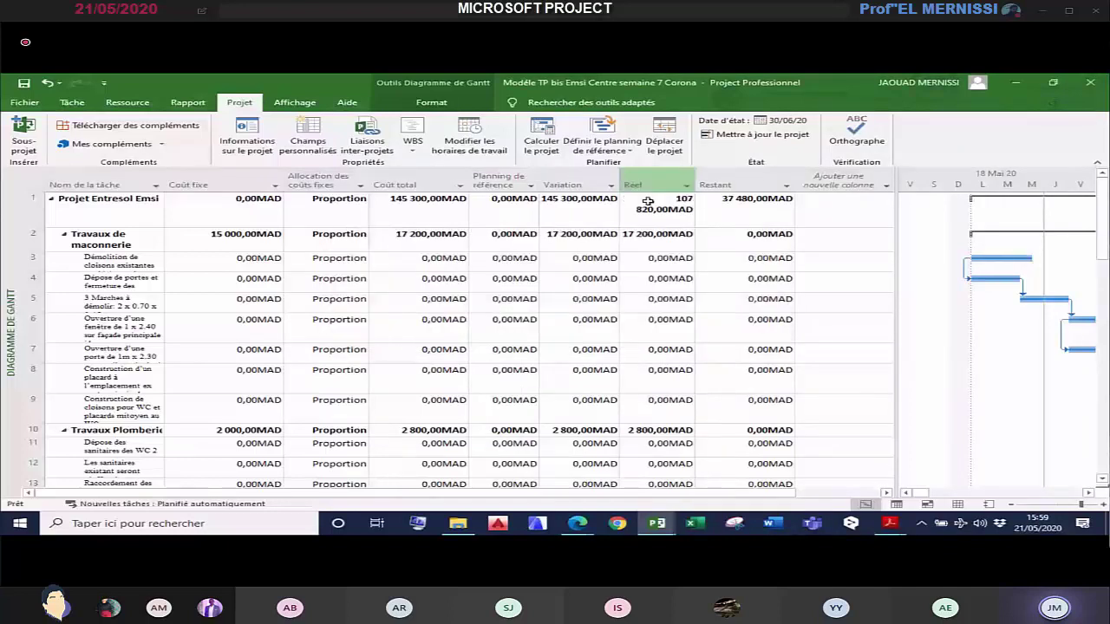
drag(695, 177, 711, 175)
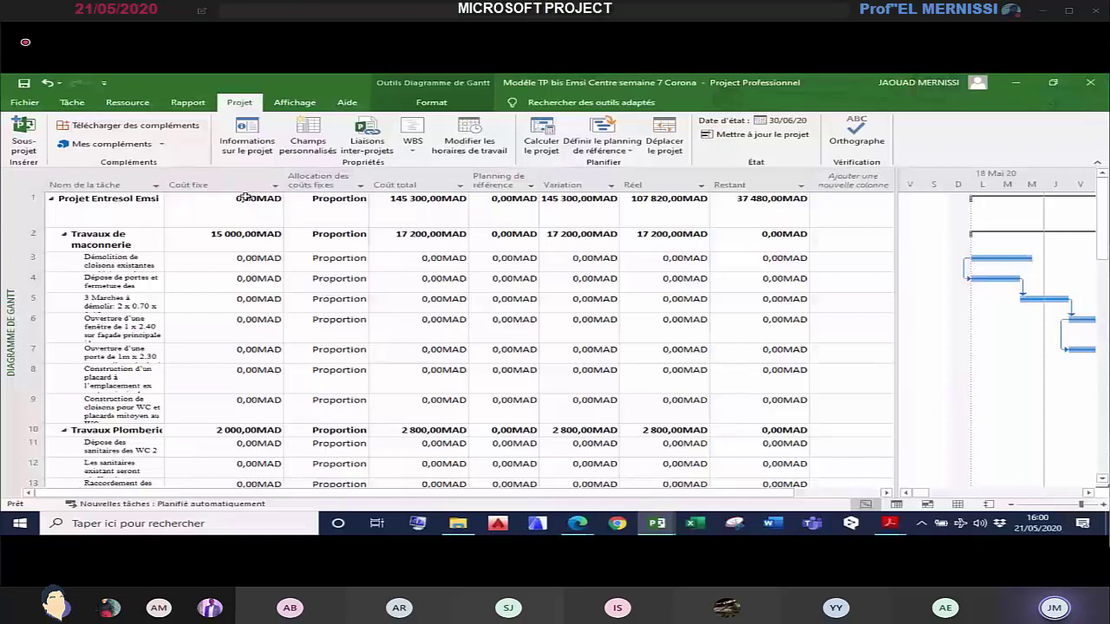
click(417, 211)
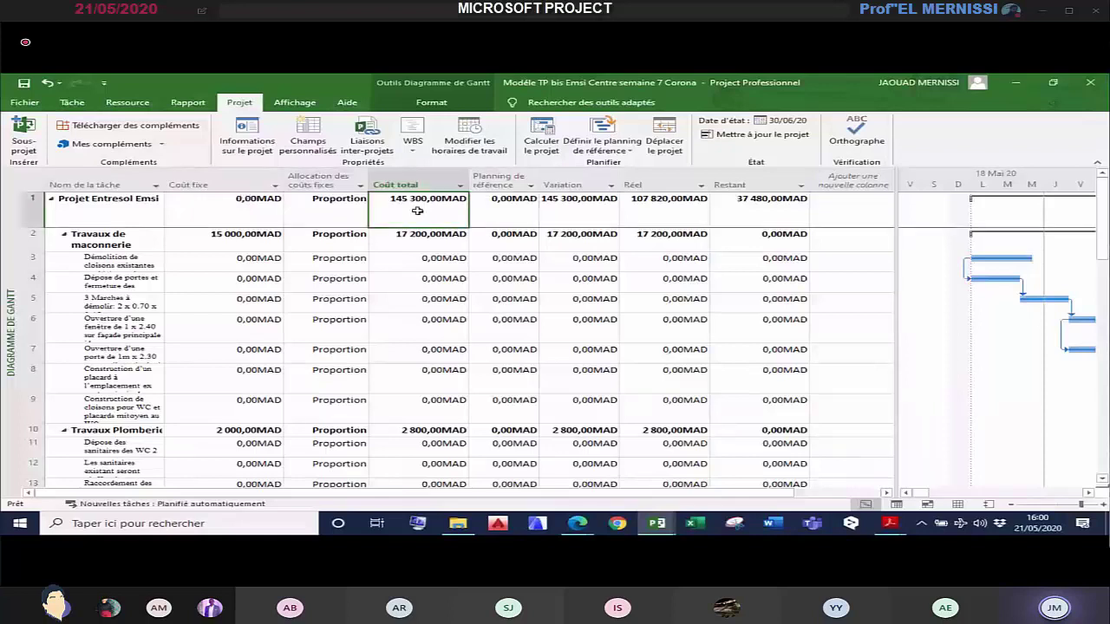
click(664, 202)
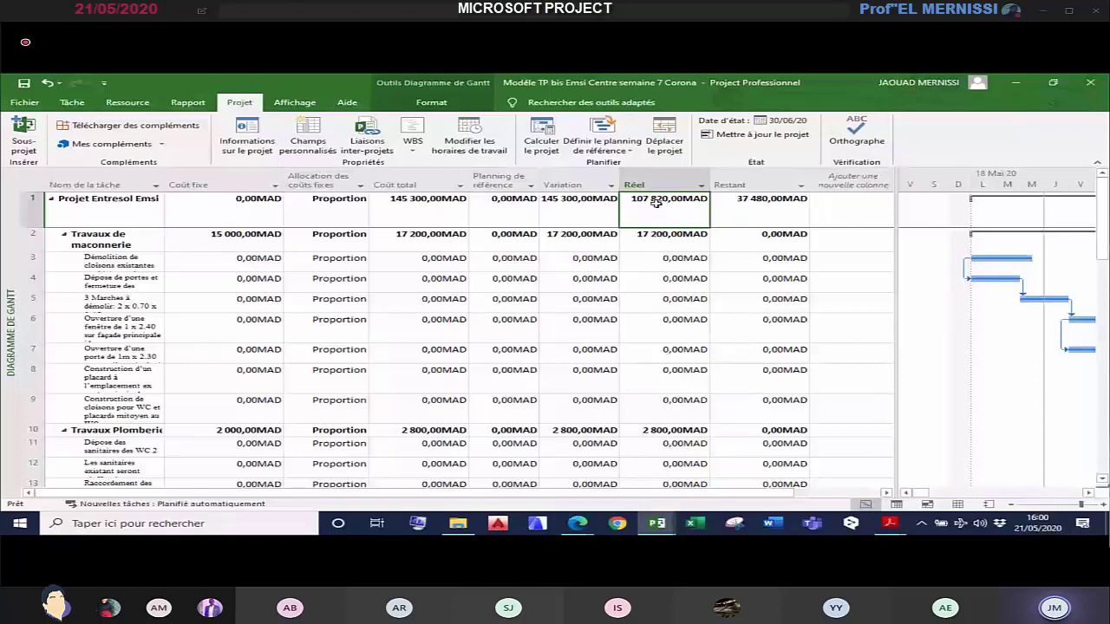
click(770, 204)
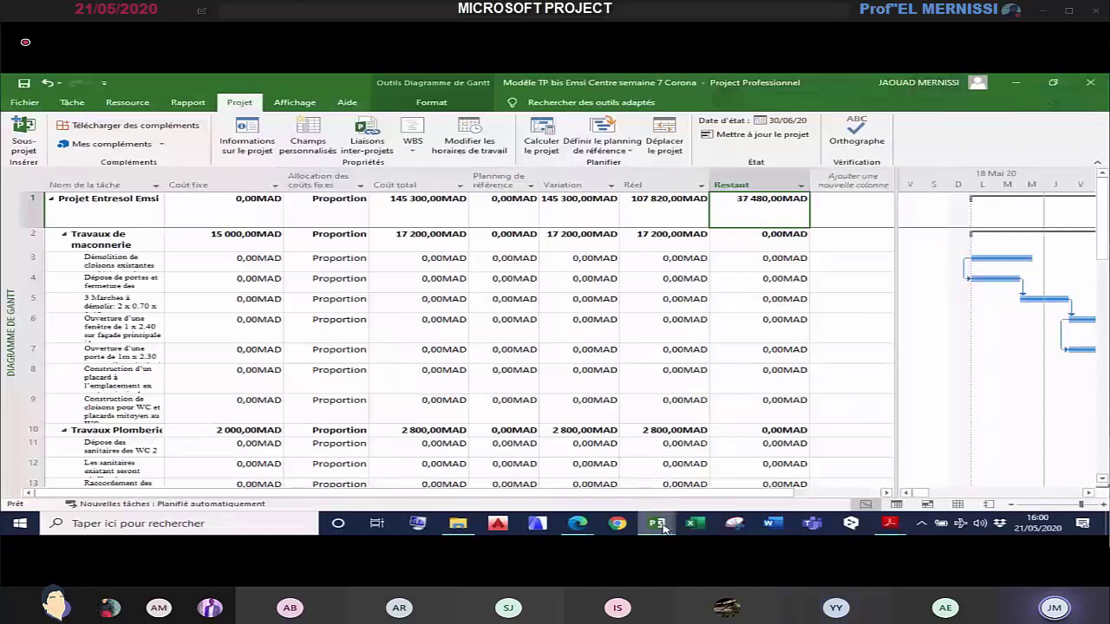
Step: Switch to the open project Modéle TP Emsi Centre semaine 7 Corona and go to its first tasks
mouse_move(663, 528)
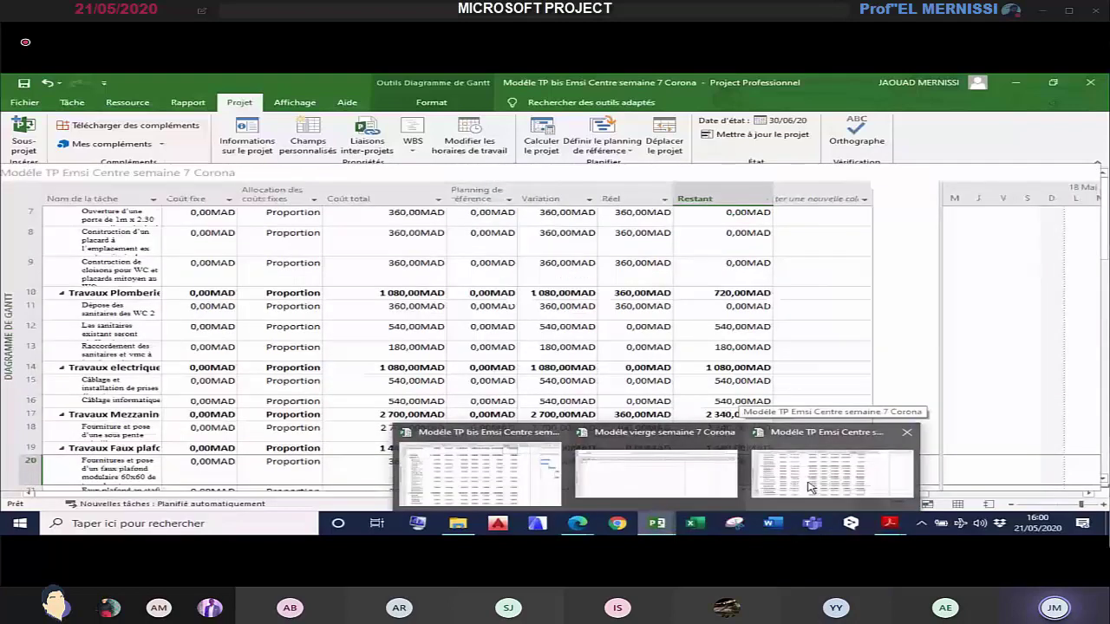
click(809, 487)
scroll(415, 352, up, 3)
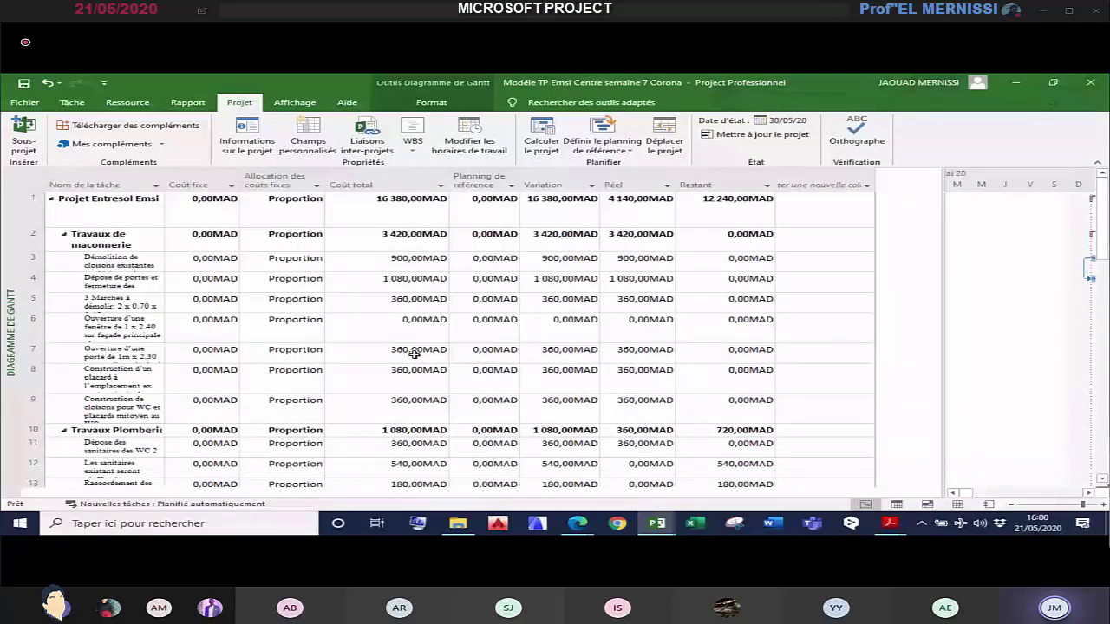
Step: Enter a fixed cost of 1000 MAD for task 3, Démolition de cloisons existantes, and undo the entry
click(212, 262)
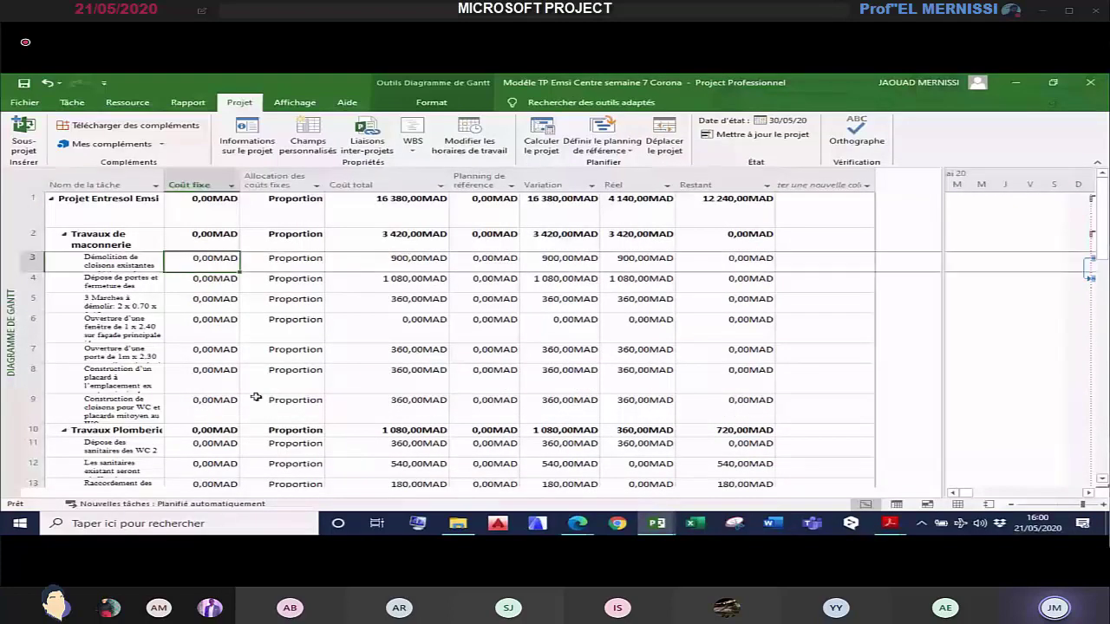
text(1000)
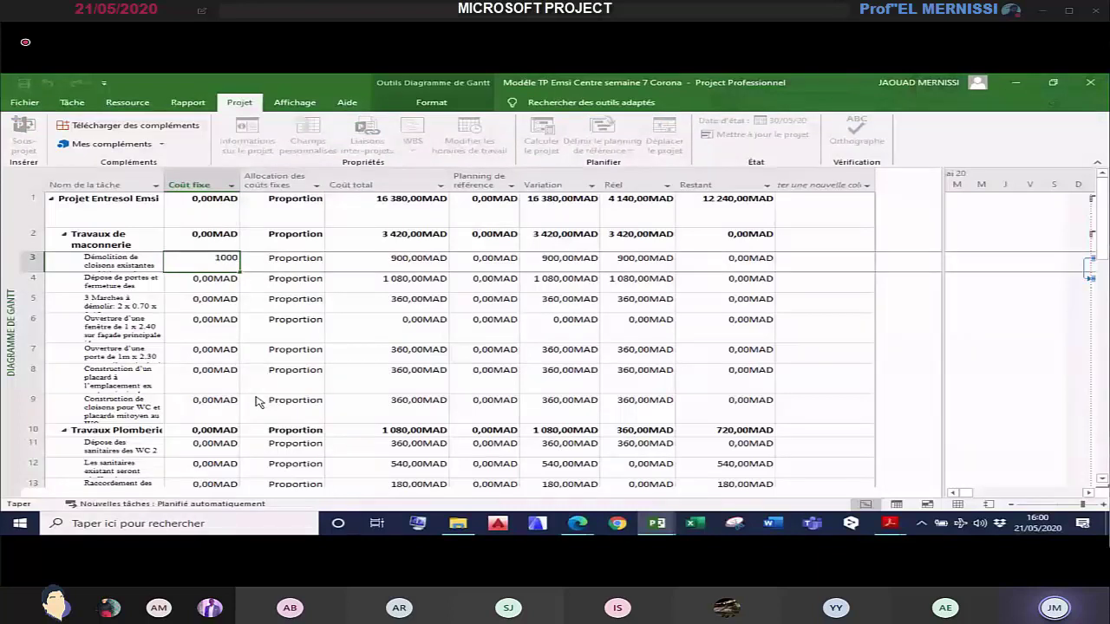
key(Return)
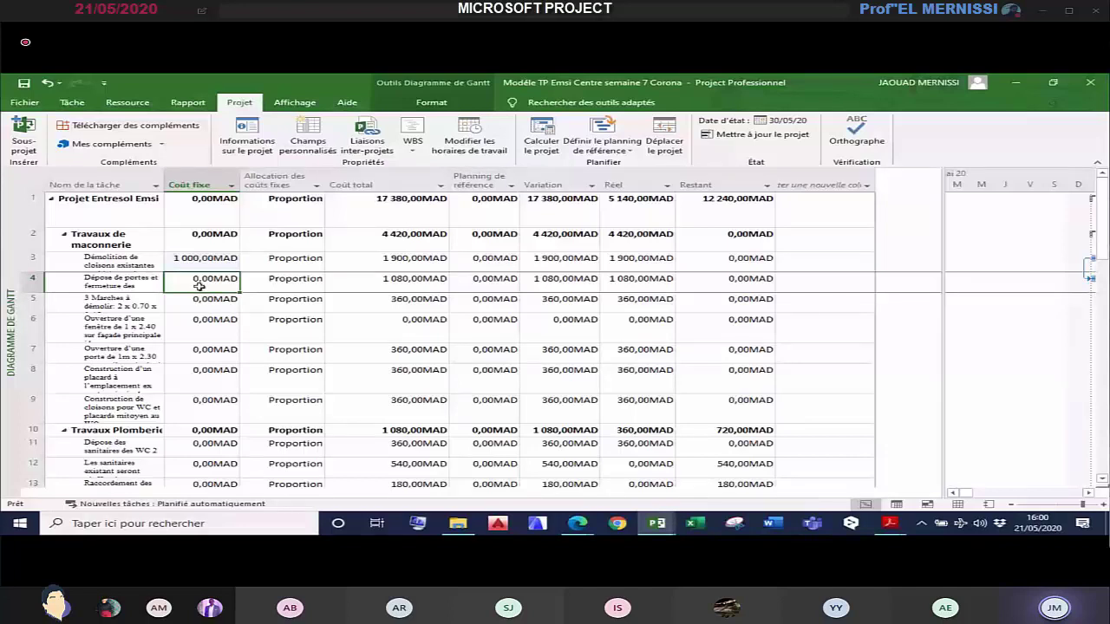
click(47, 83)
Step: Set the fixed costs of masonry tasks 3, 4 and 5 to 1000, 200 and 600 MAD respectively
text(1)
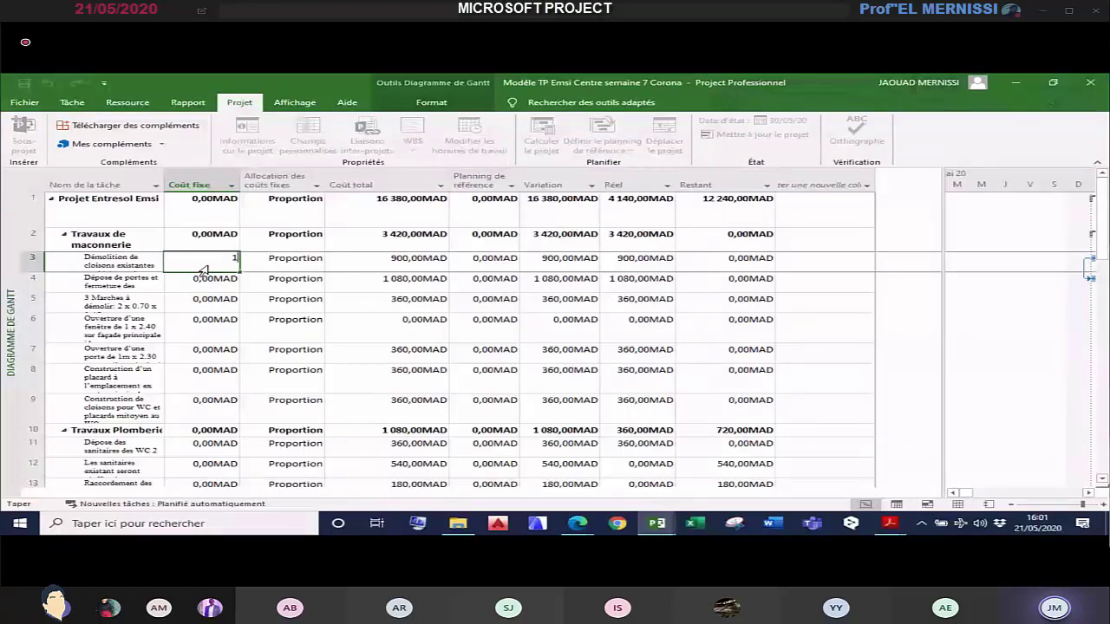
text(000)
key(Return)
text(2)
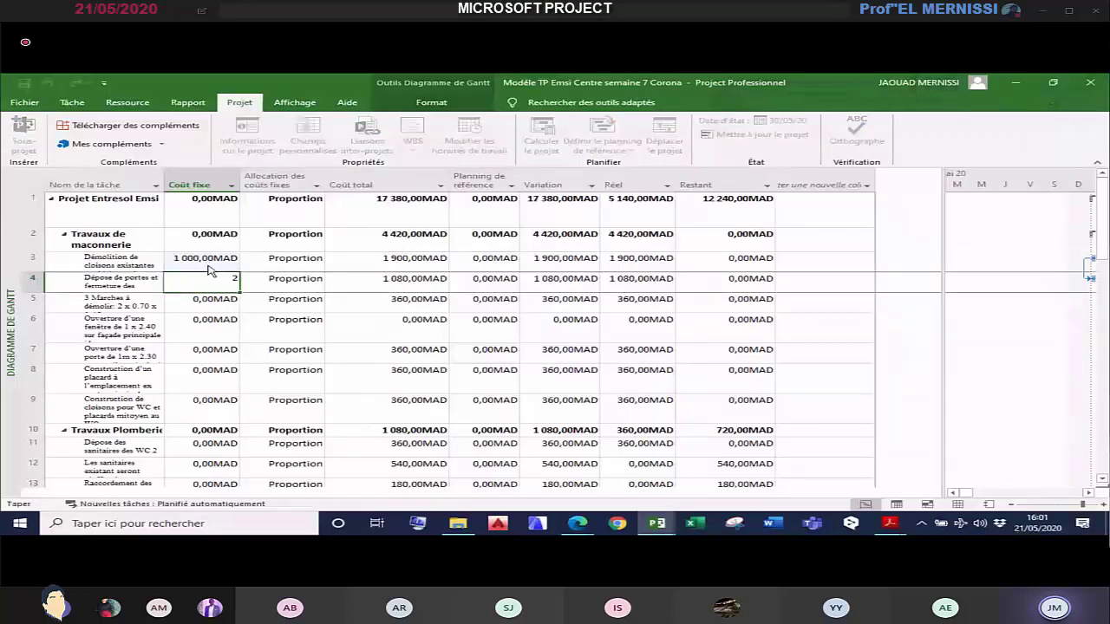
text(00)
key(Return)
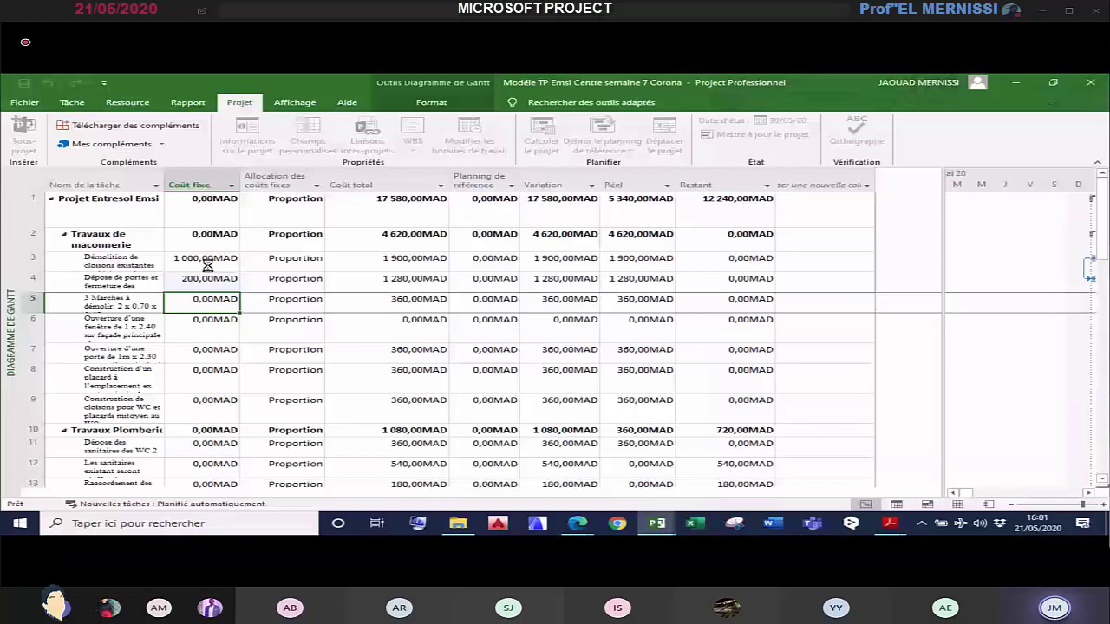
text(600)
key(Return)
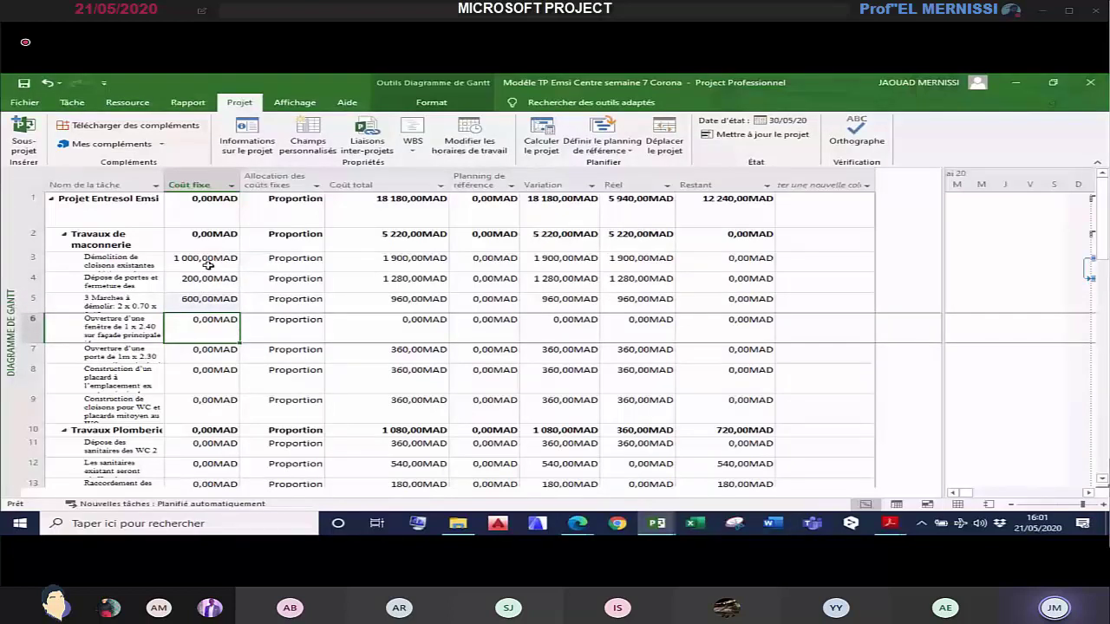
Step: Set the fixed costs of masonry tasks 6, 7, 8 and 9 to 1000, 200, 400 and 1500 MAD respectively
text(1000)
key(Return)
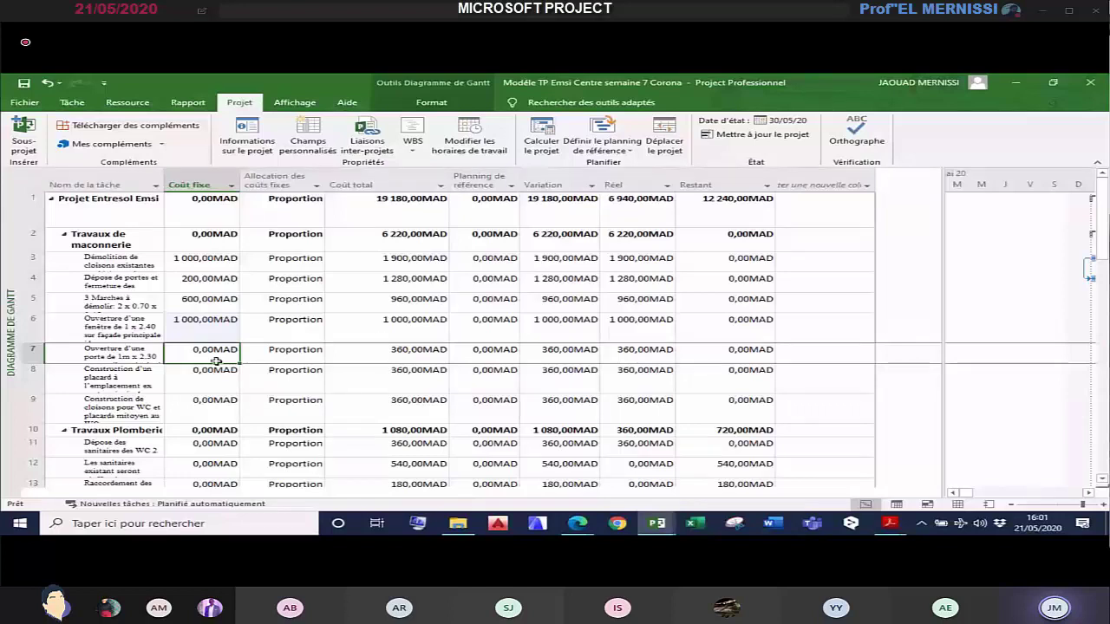
text(200)
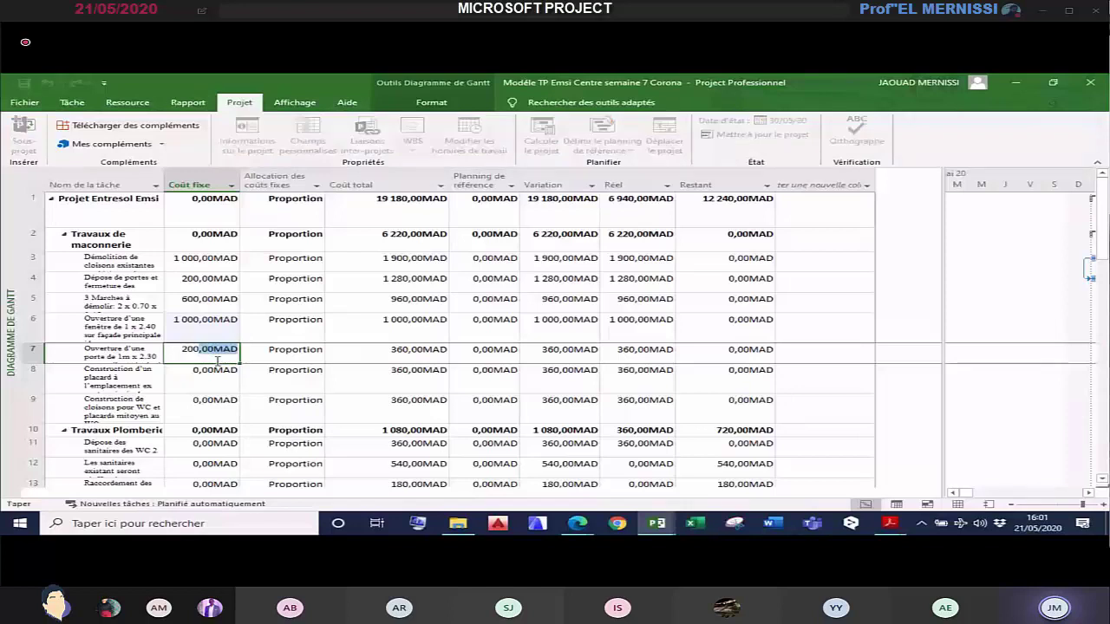
key(Return)
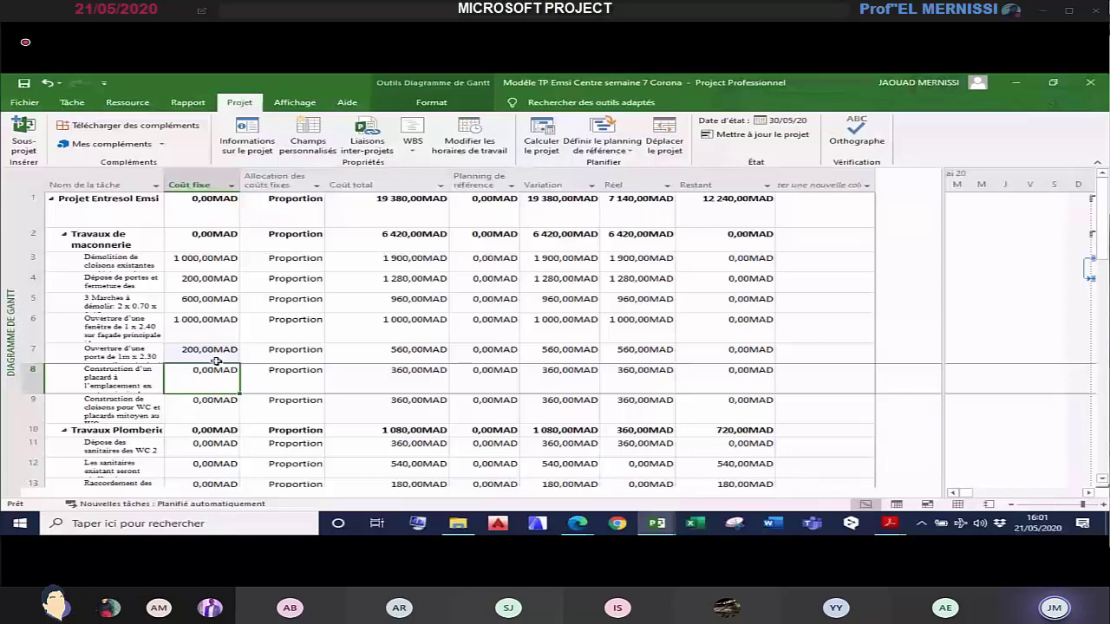
text(400)
key(Return)
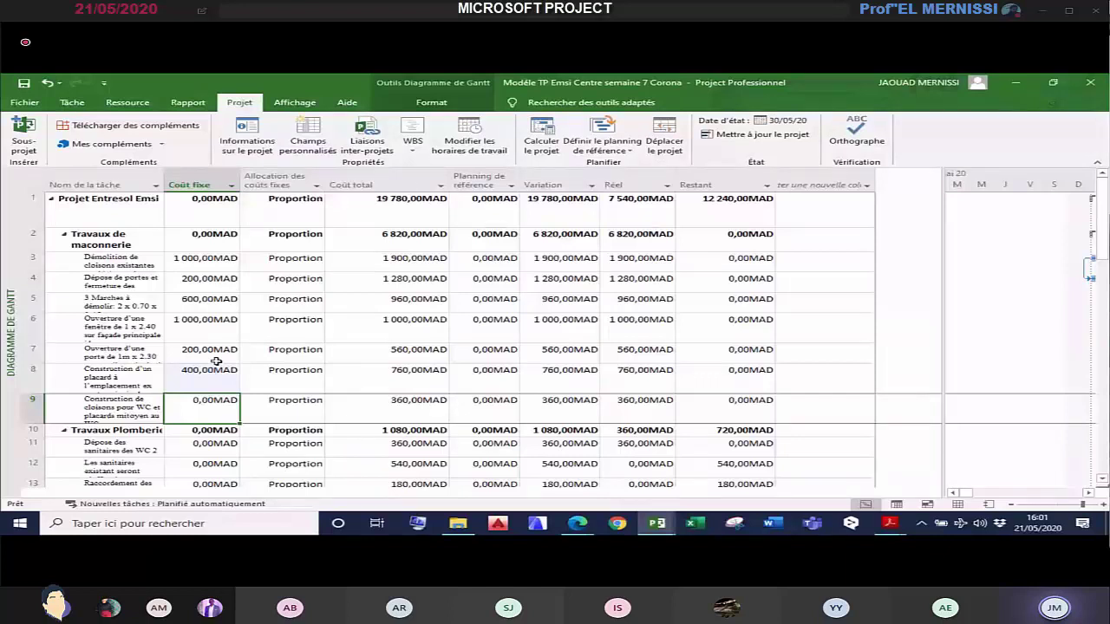
text(1500)
key(Return)
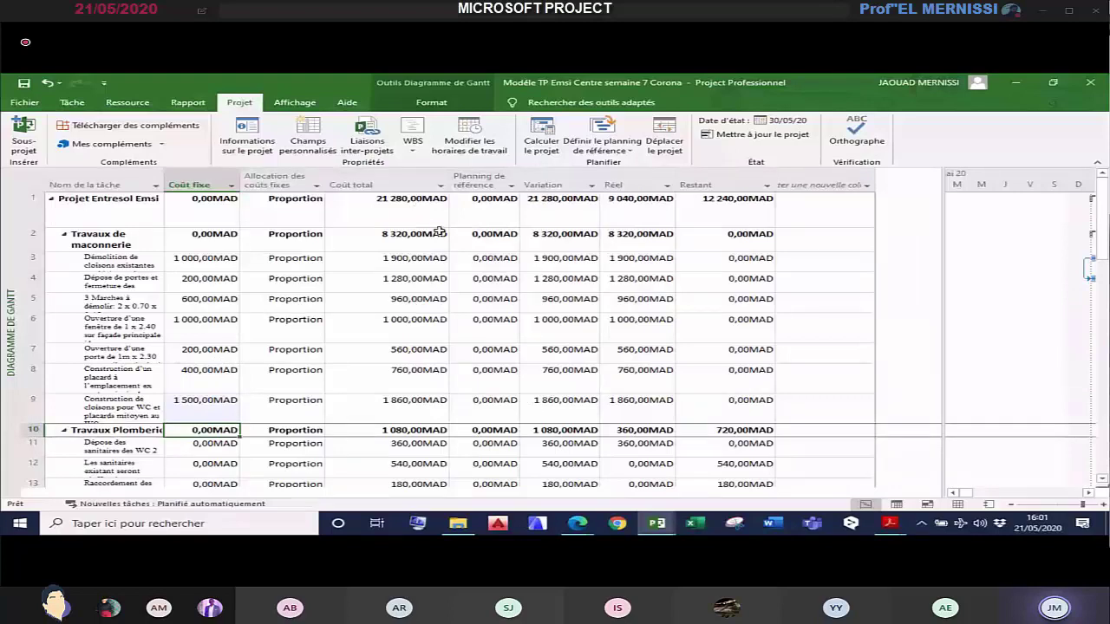
Step: Examine the fixed and total costs of the Travaux de maconnerie group and the following work groups
scroll(429, 277, down, 2)
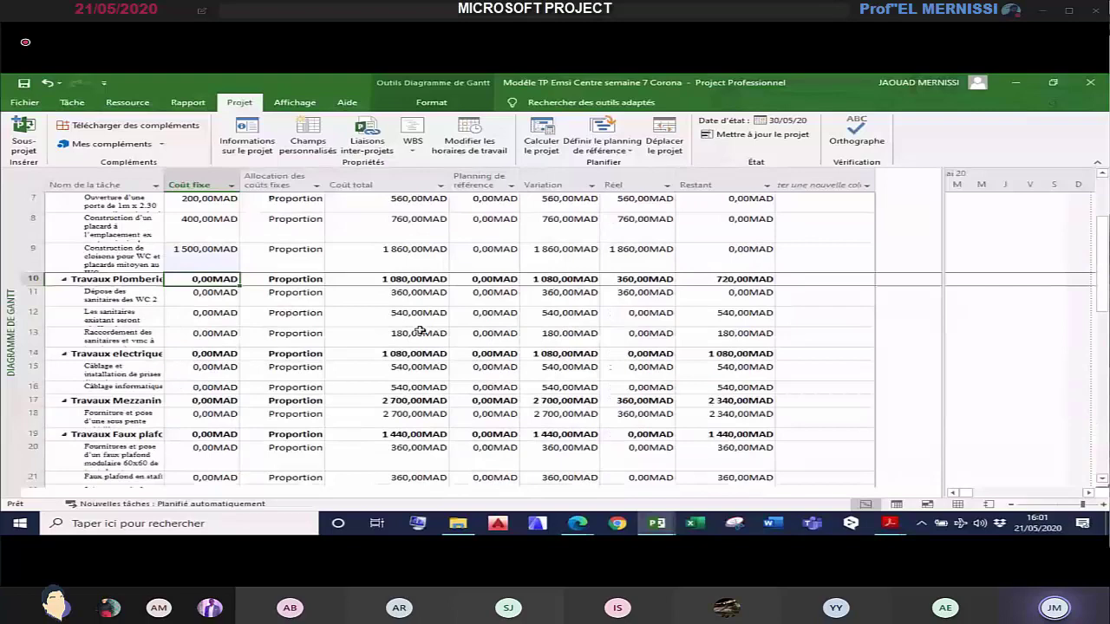
scroll(420, 331, up, 2)
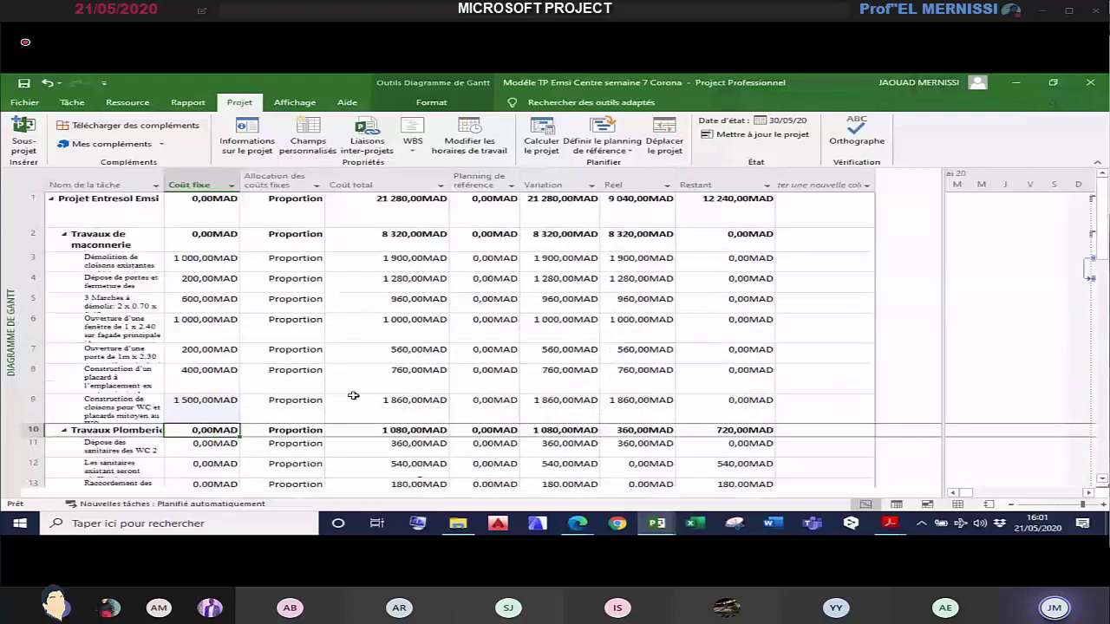
click(192, 240)
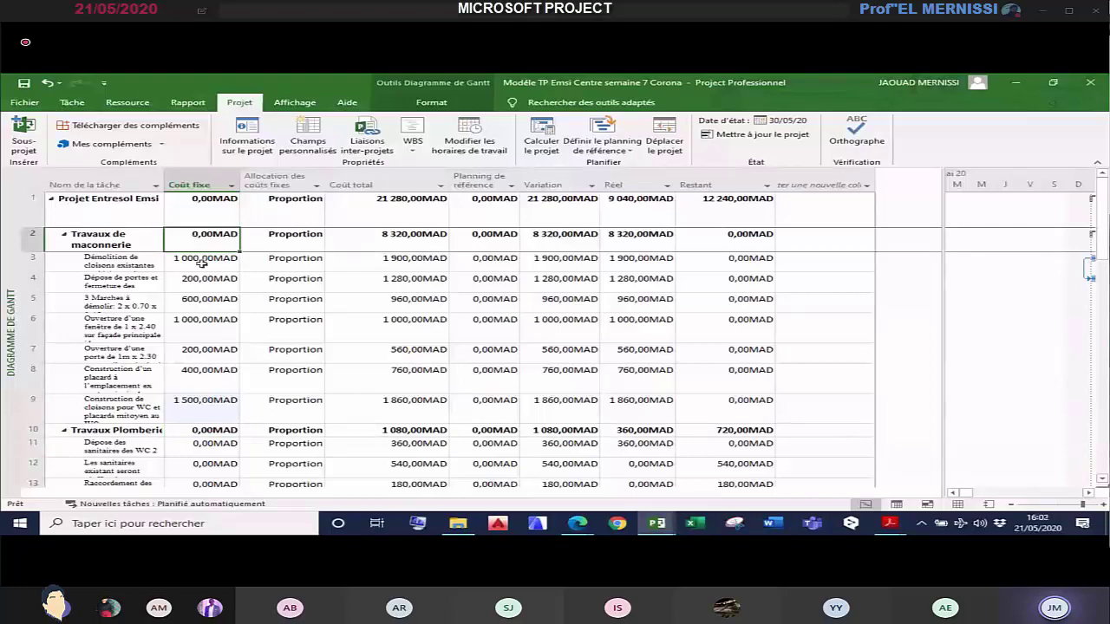
scroll(202, 293, down, 2)
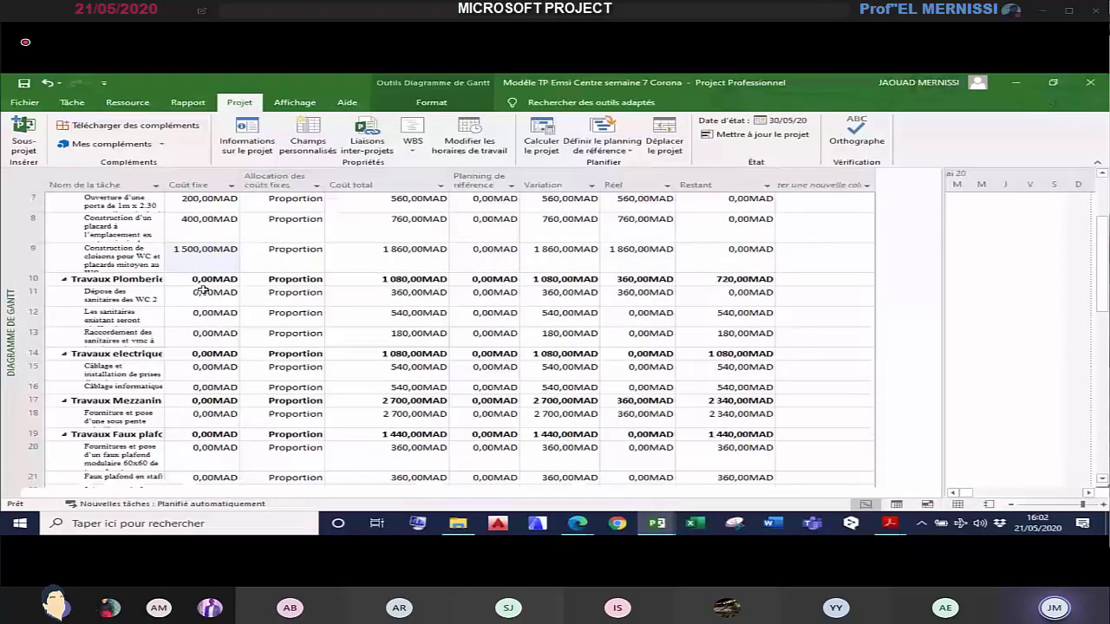
scroll(238, 392, up, 4)
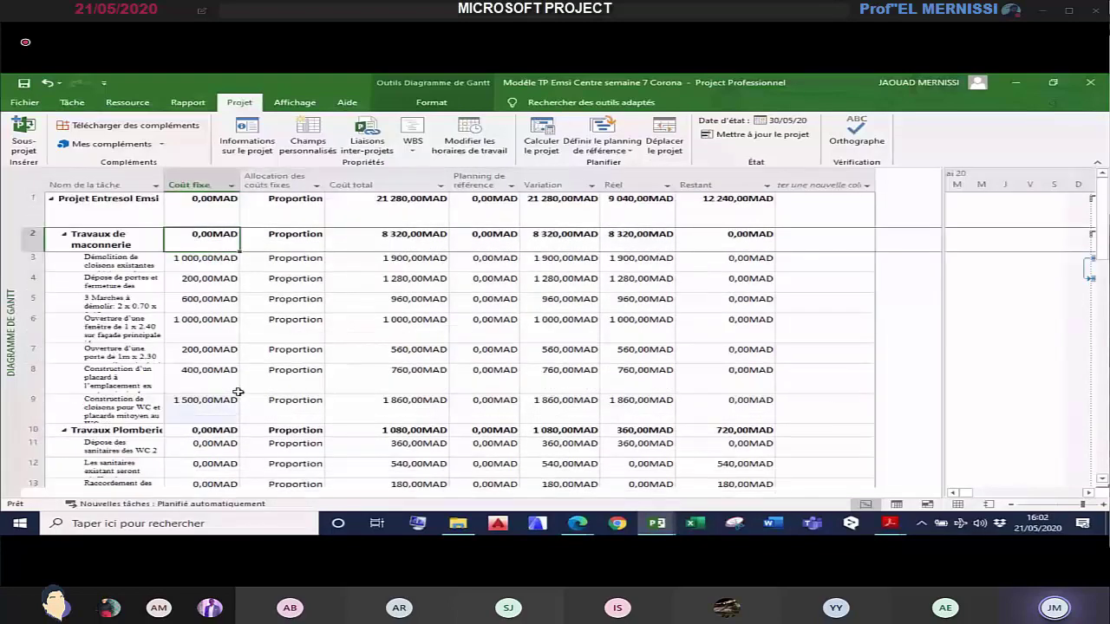
scroll(238, 392, down, 4)
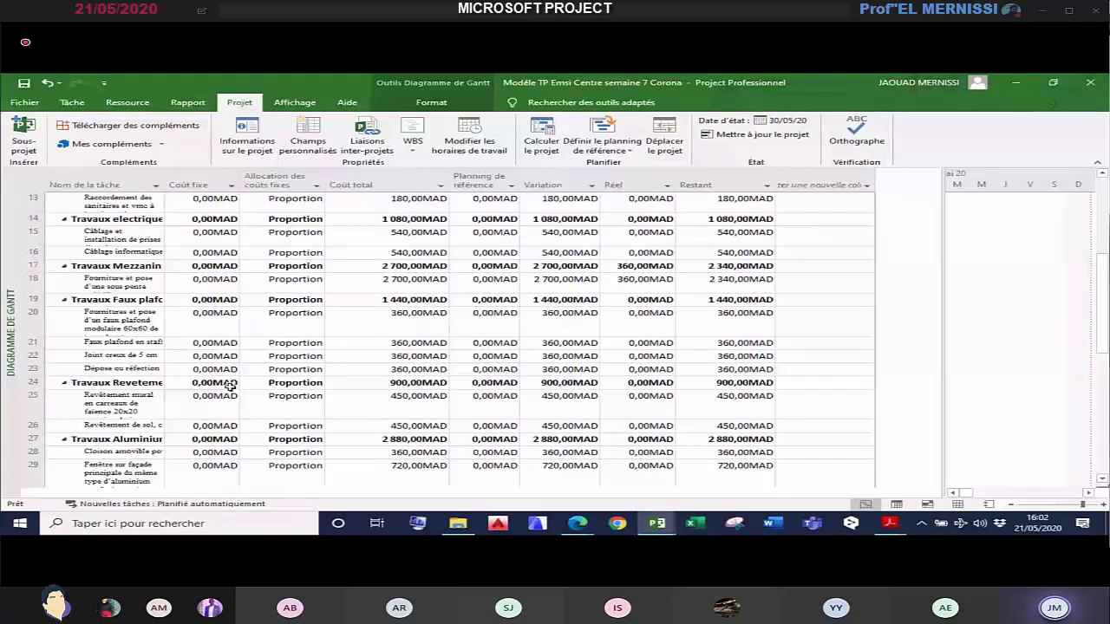
scroll(229, 385, up, 4)
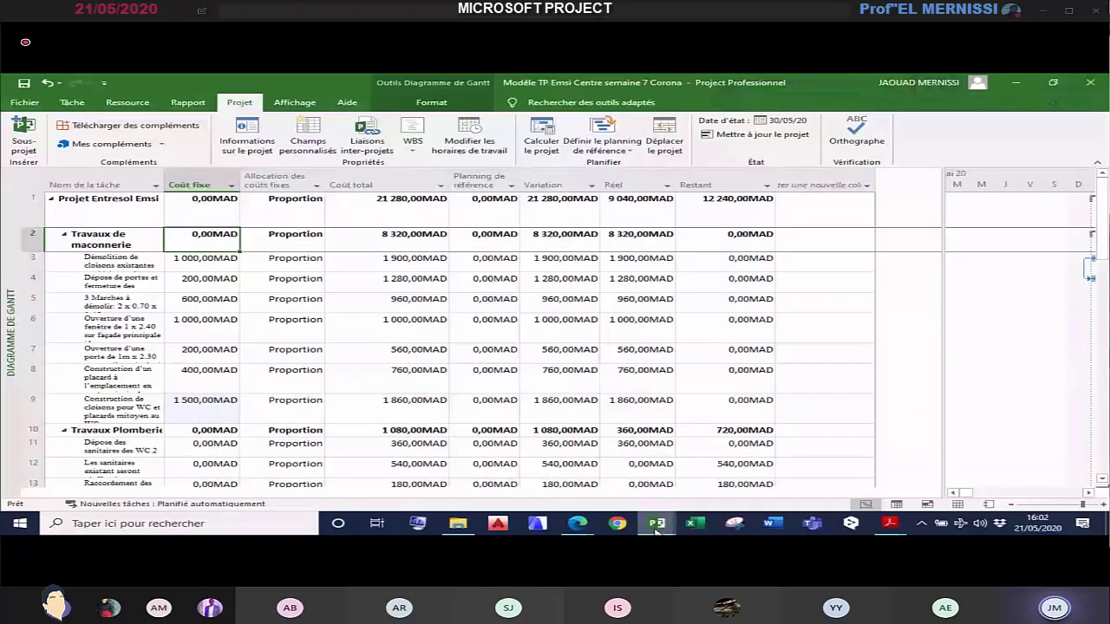
mouse_move(656, 525)
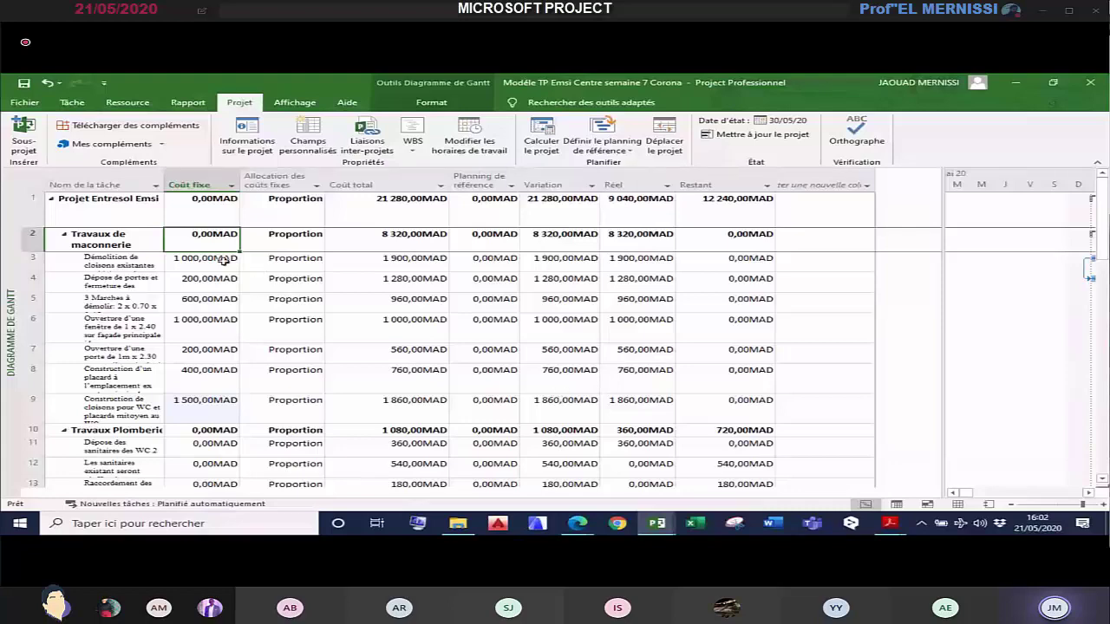
scroll(258, 469, down, 2)
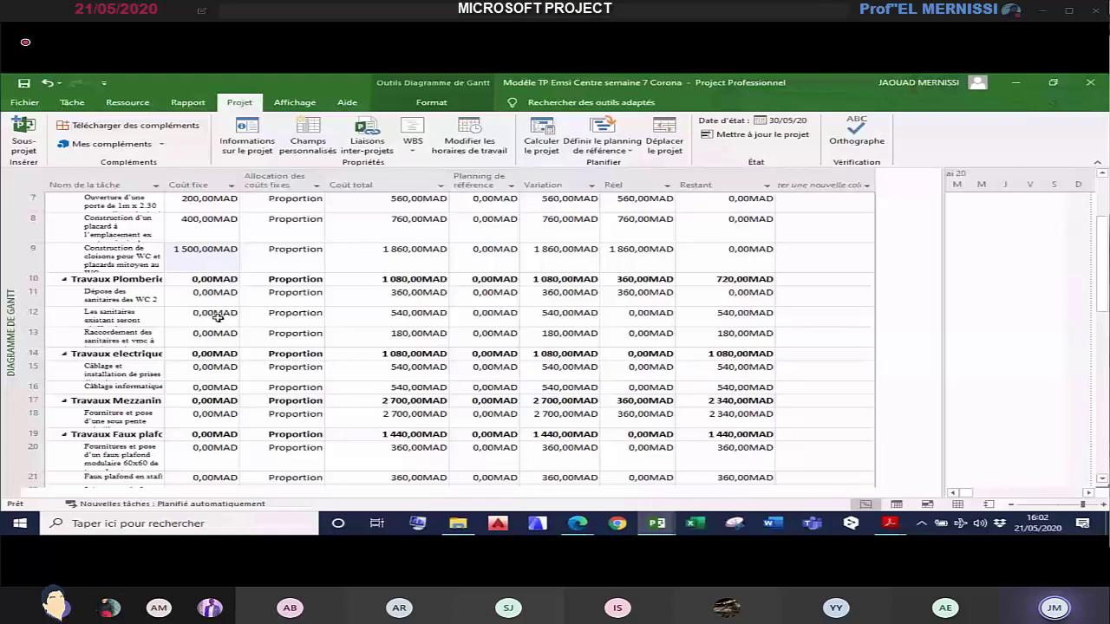
scroll(217, 318, down, 1)
click(210, 214)
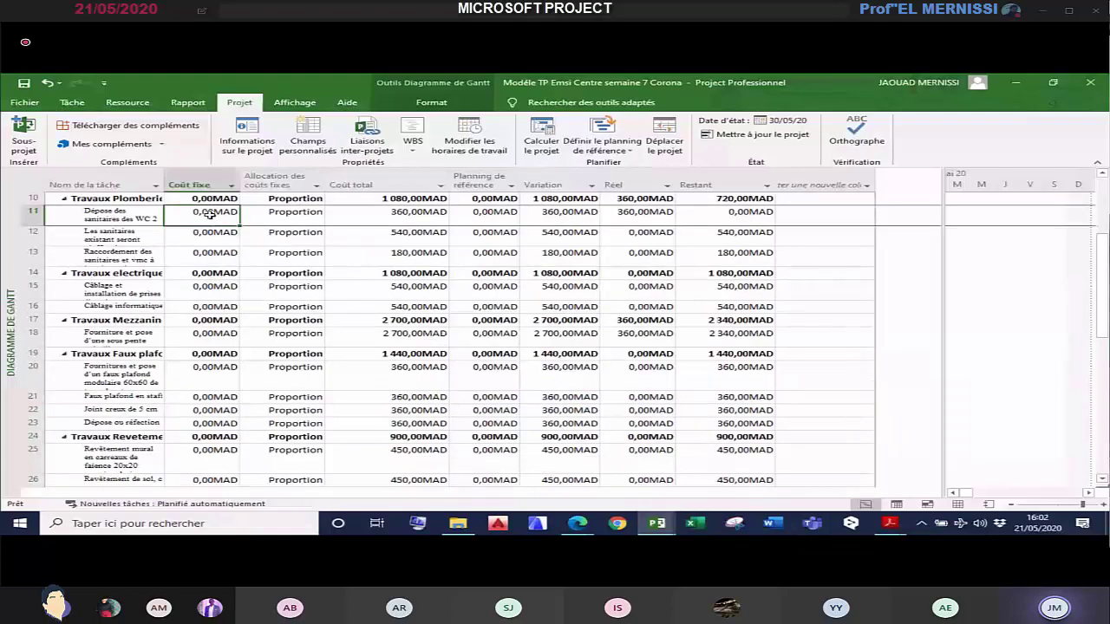
key(Return)
Step: Set the fixed cost of the Travaux Plomberie summary task to 2500 MAD and review the plumbing costs
scroll(210, 214, up, 2)
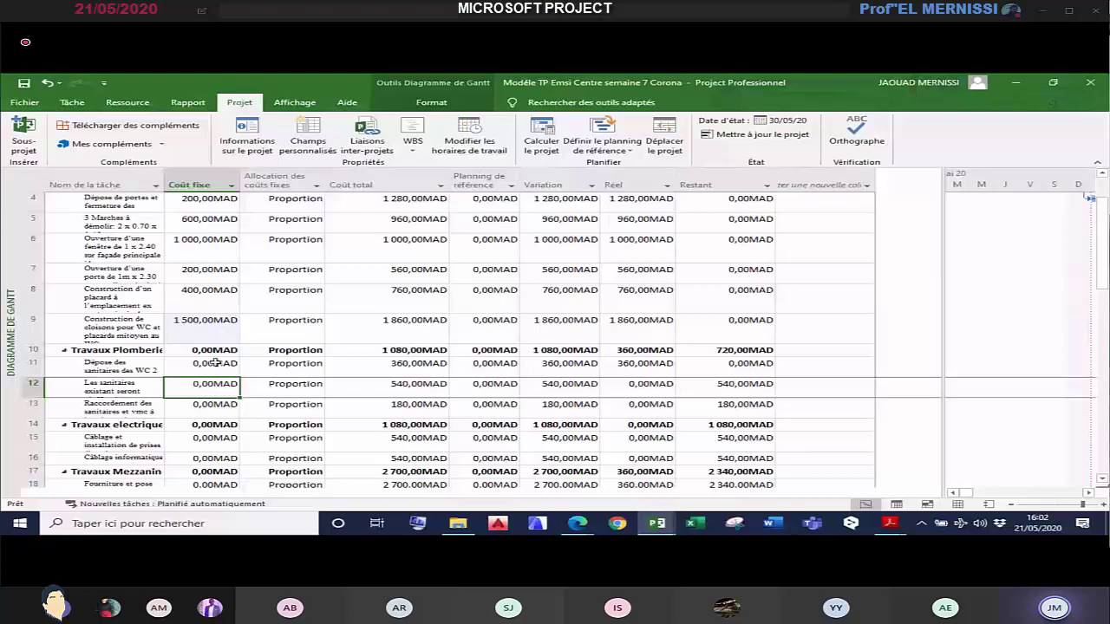
scroll(215, 364, up, 1)
click(222, 431)
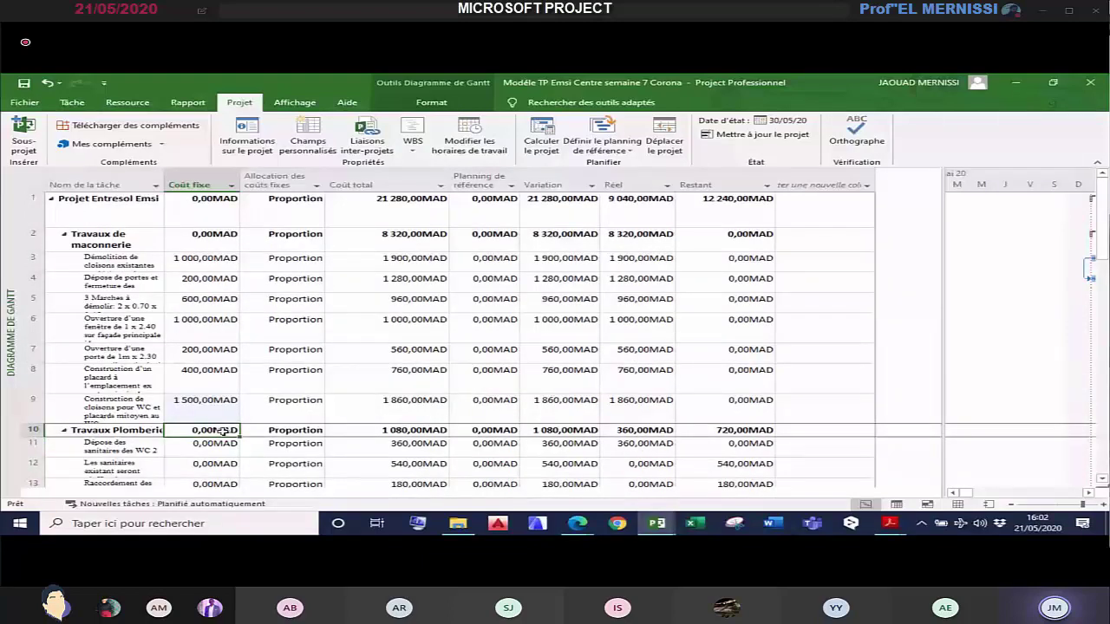
text(2 50)
text(0)
key(Return)
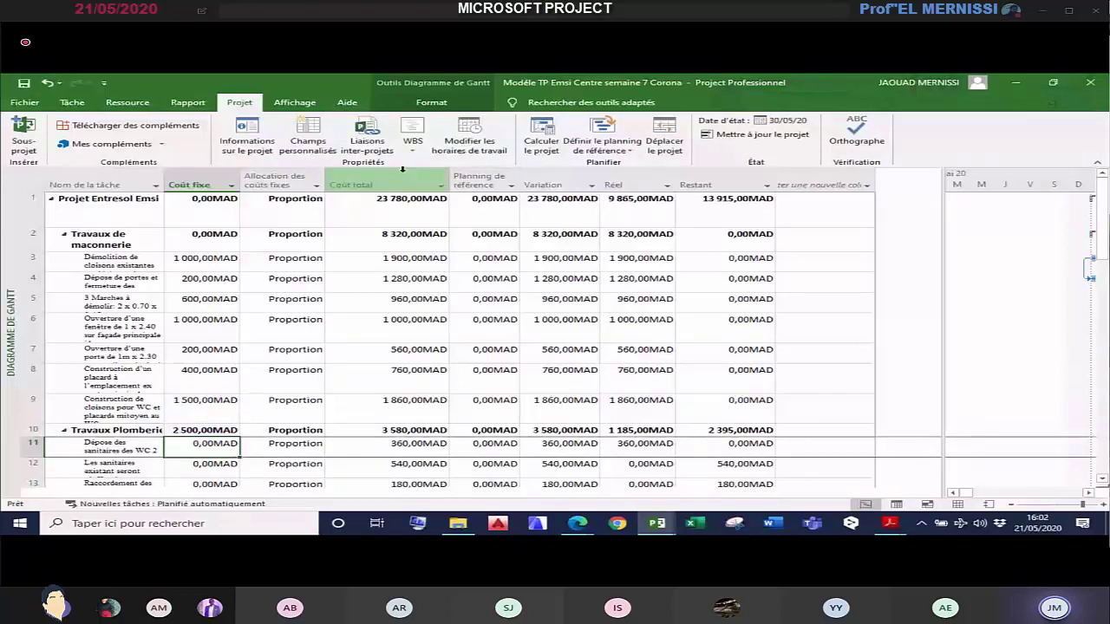
key(Up)
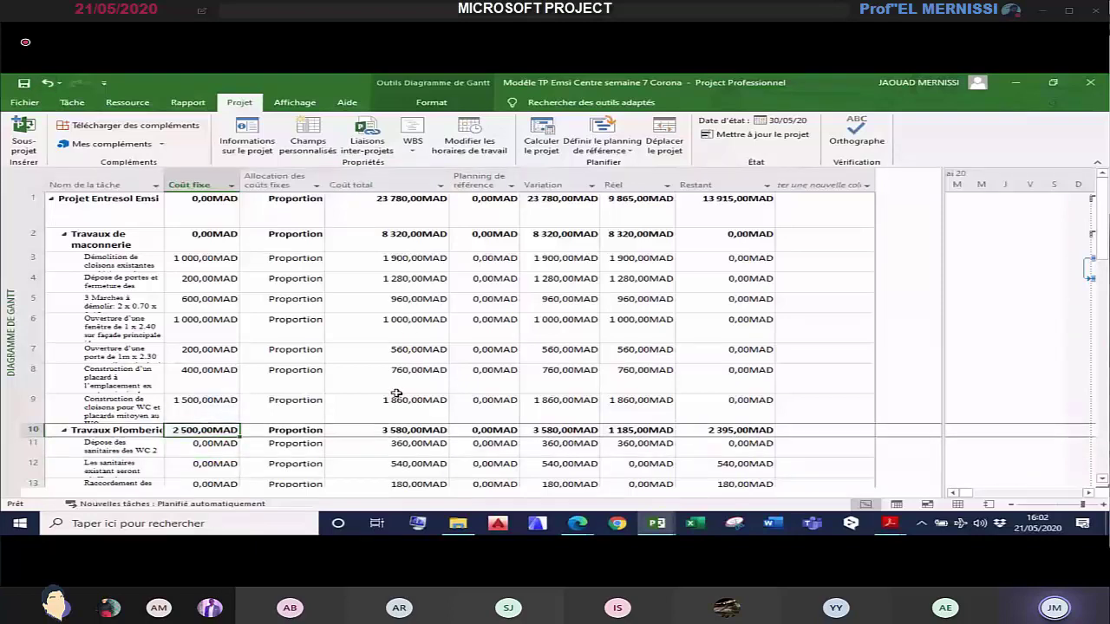
scroll(396, 395, down, 2)
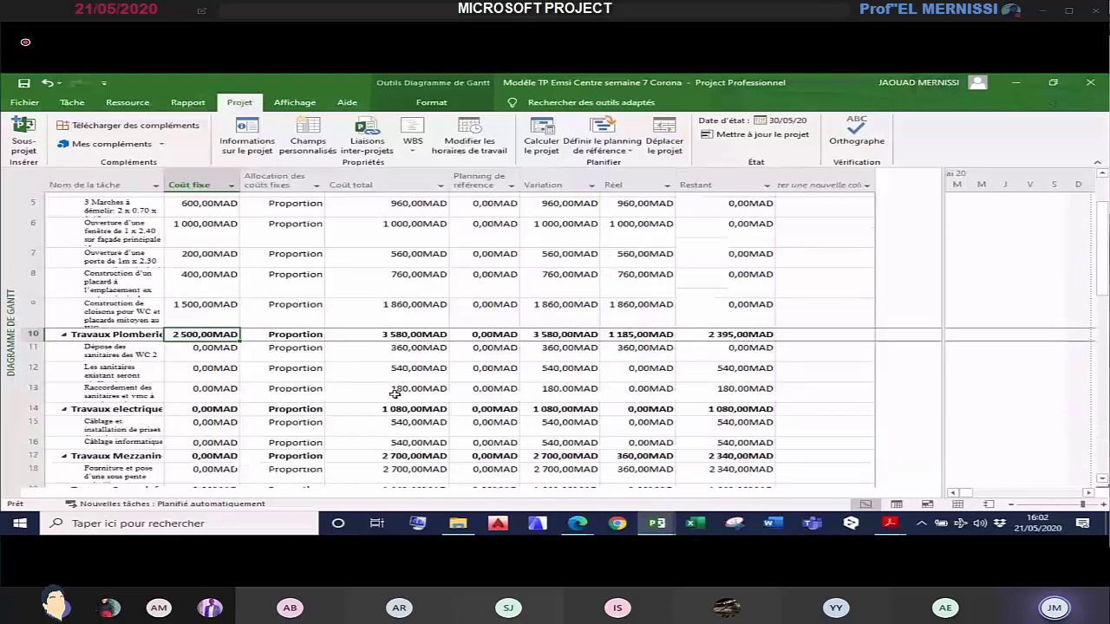
scroll(395, 395, up, 2)
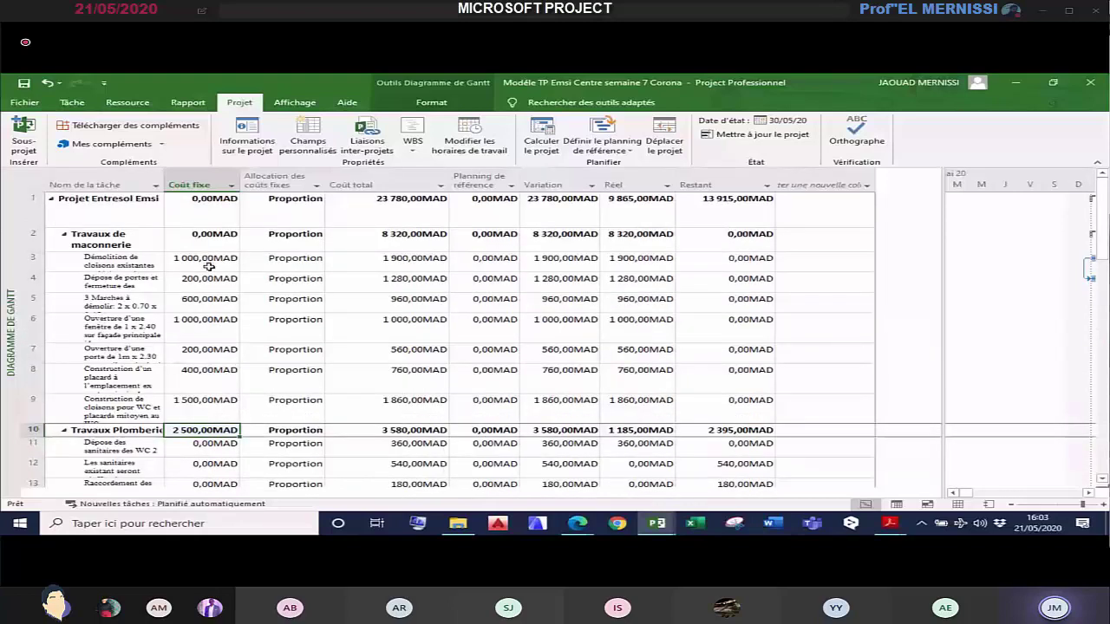
Step: Review the fixed costs of the masonry tasks and the costs of the work groups that follow
drag(209, 267, 213, 404)
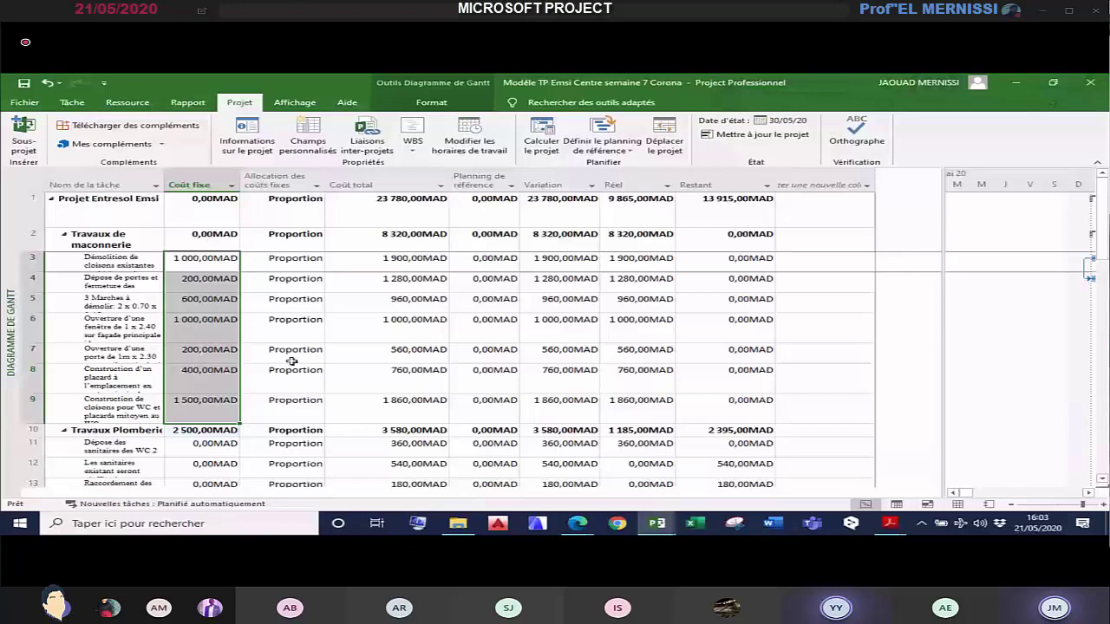
scroll(293, 361, down, 3)
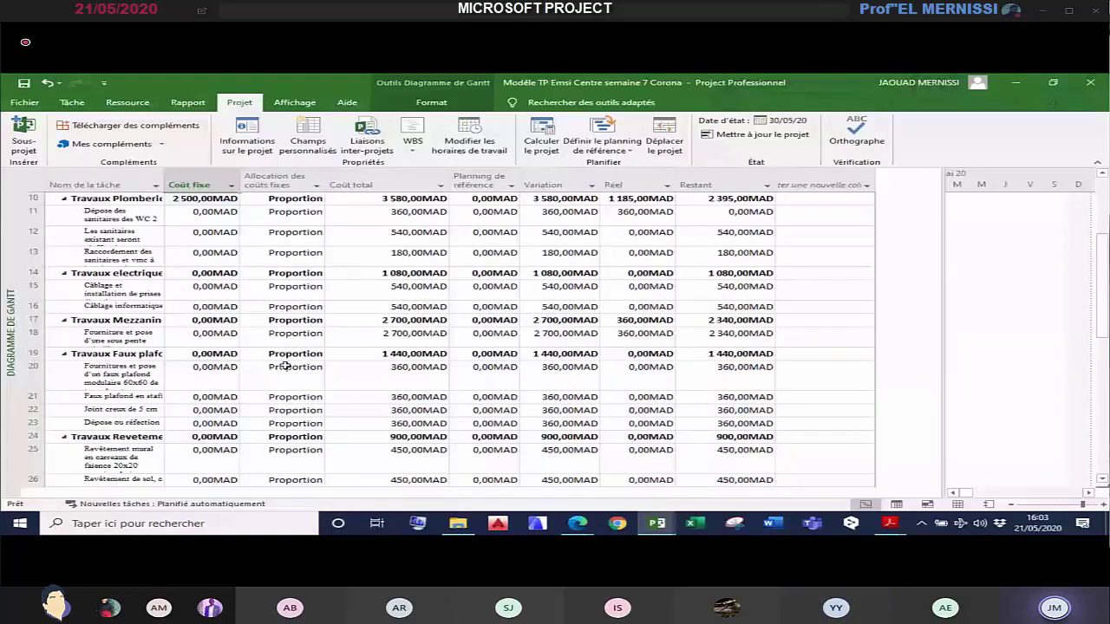
scroll(286, 366, down, 3)
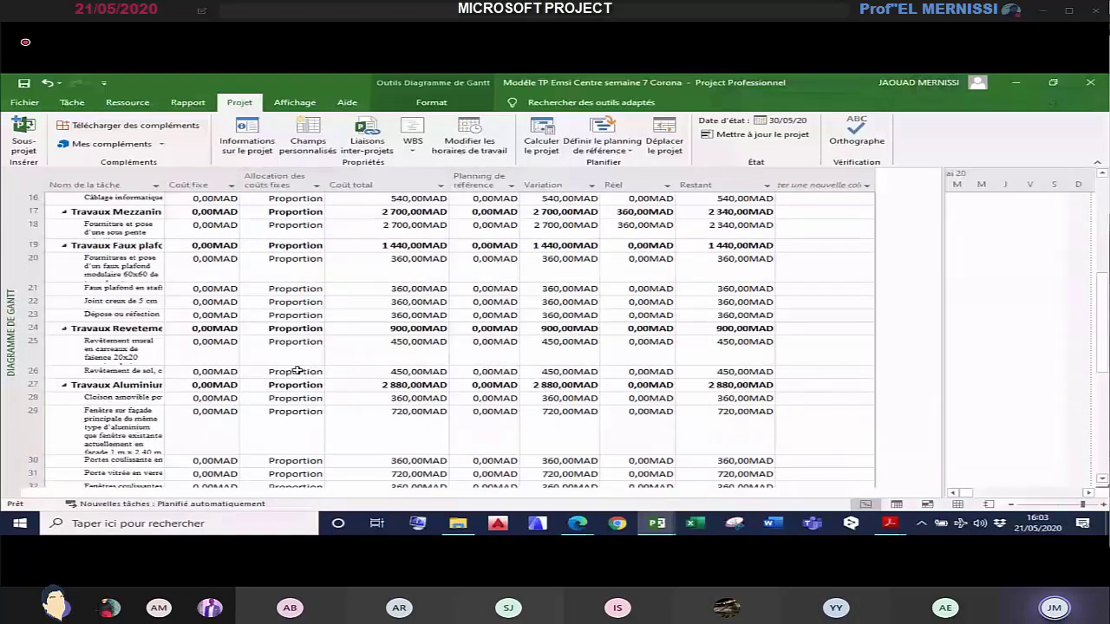
scroll(296, 370, down, 2)
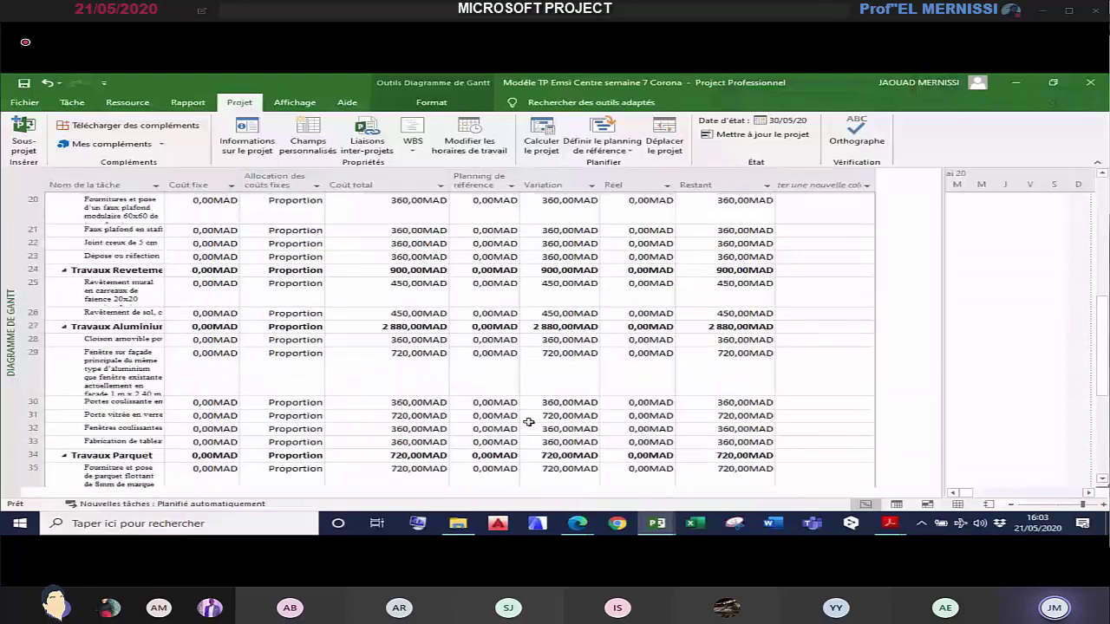
scroll(528, 421, up, 10)
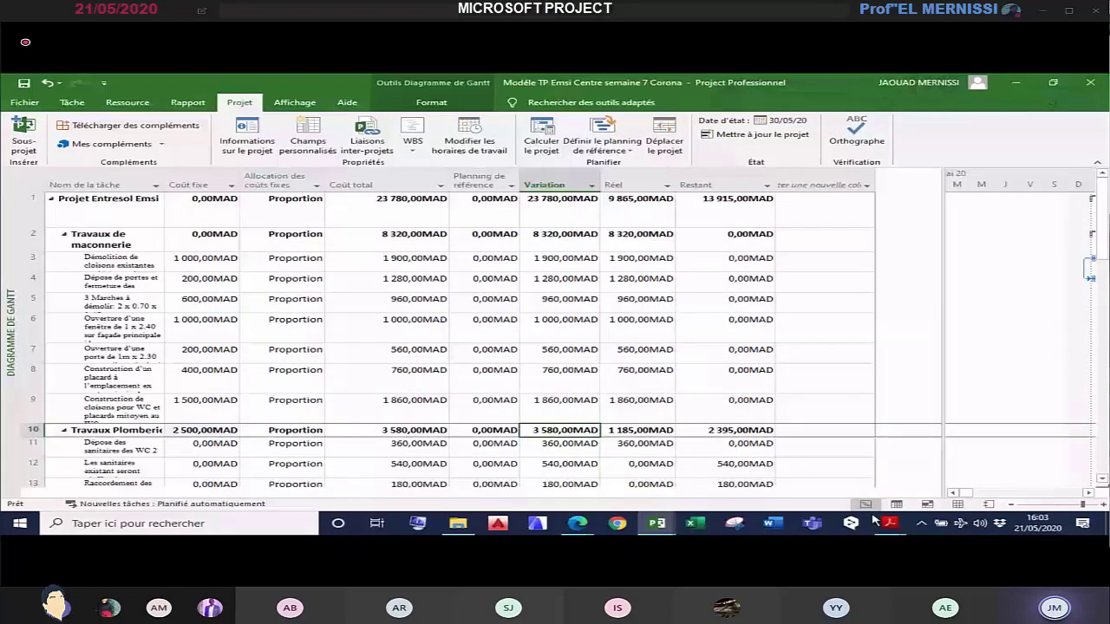
Step: Switch the Gantt chart's task table from Coût to Entrée
click(294, 102)
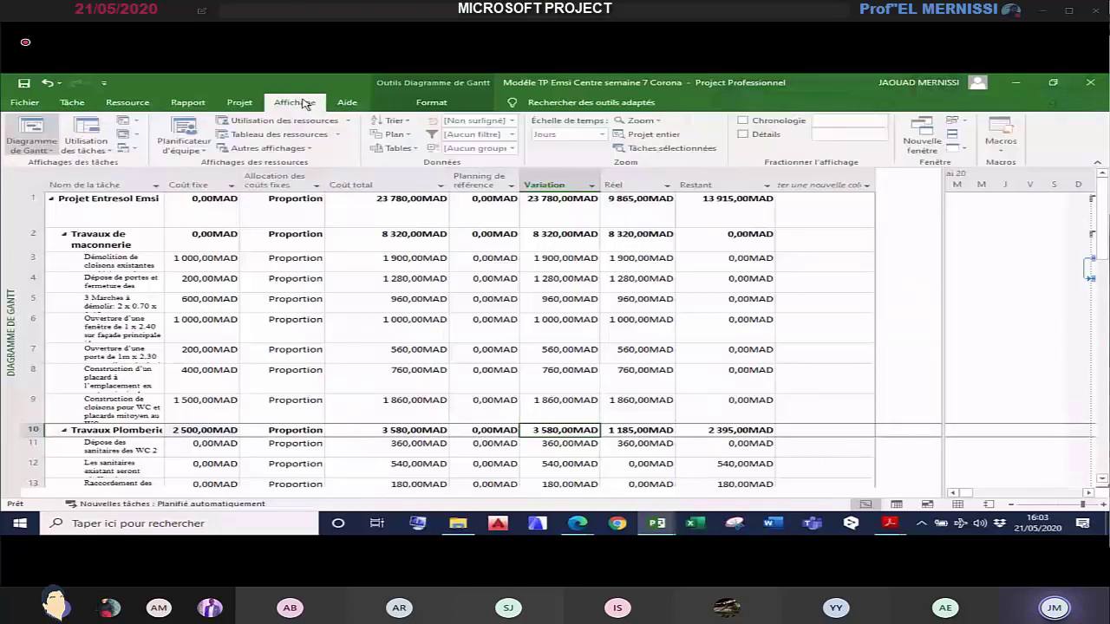
click(414, 147)
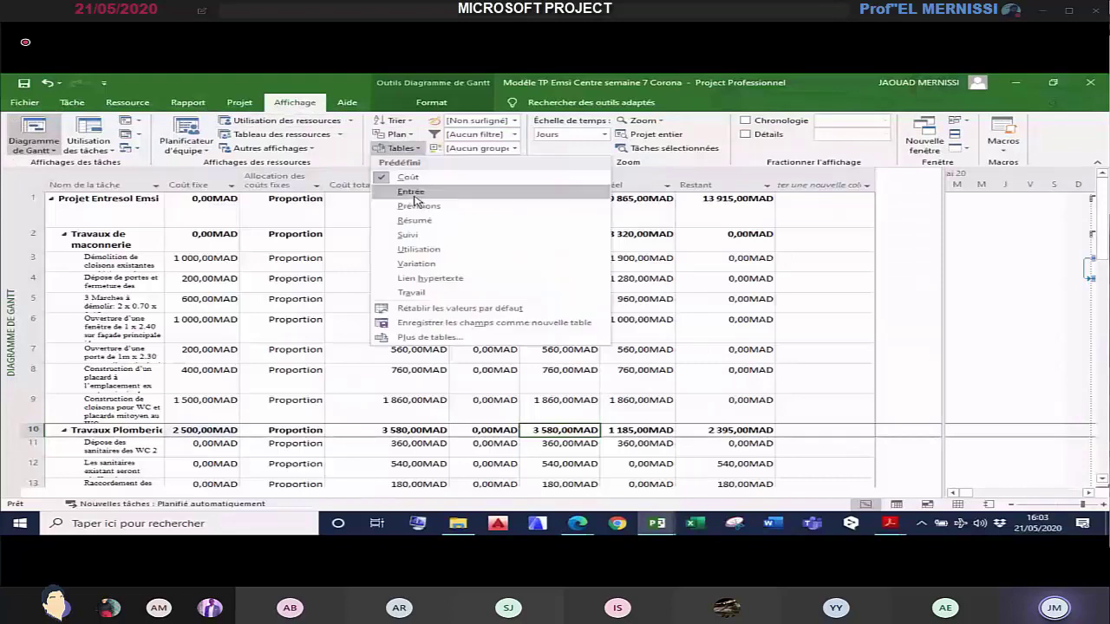
click(415, 195)
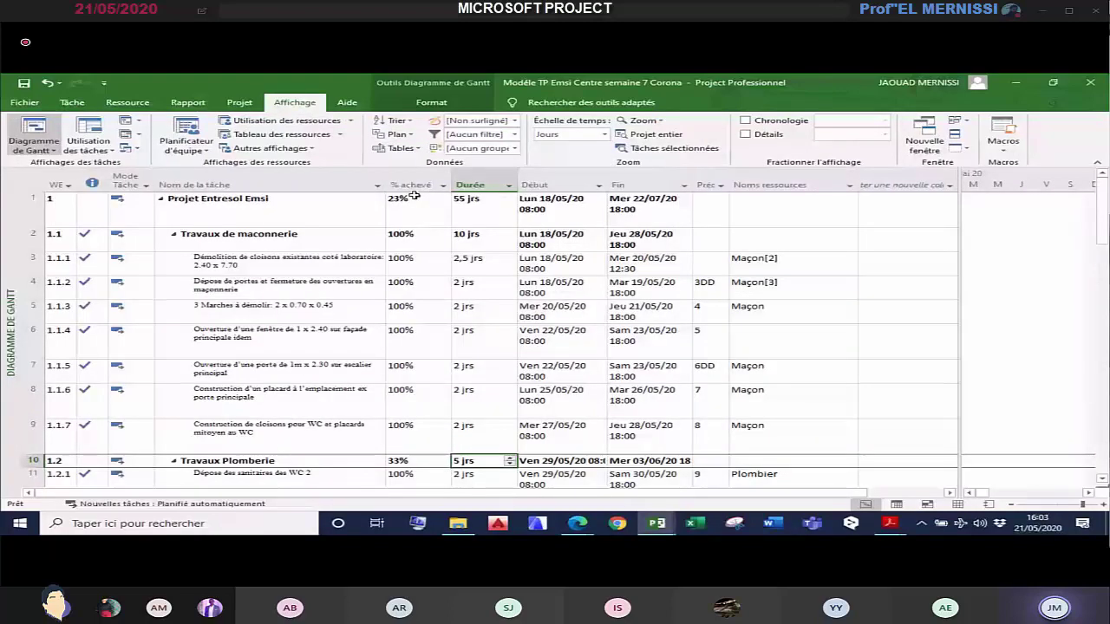
Step: Display the resource sheet with its Entrée table and widen the Tx. hrs. sup. column so its rates are fully readable
click(282, 134)
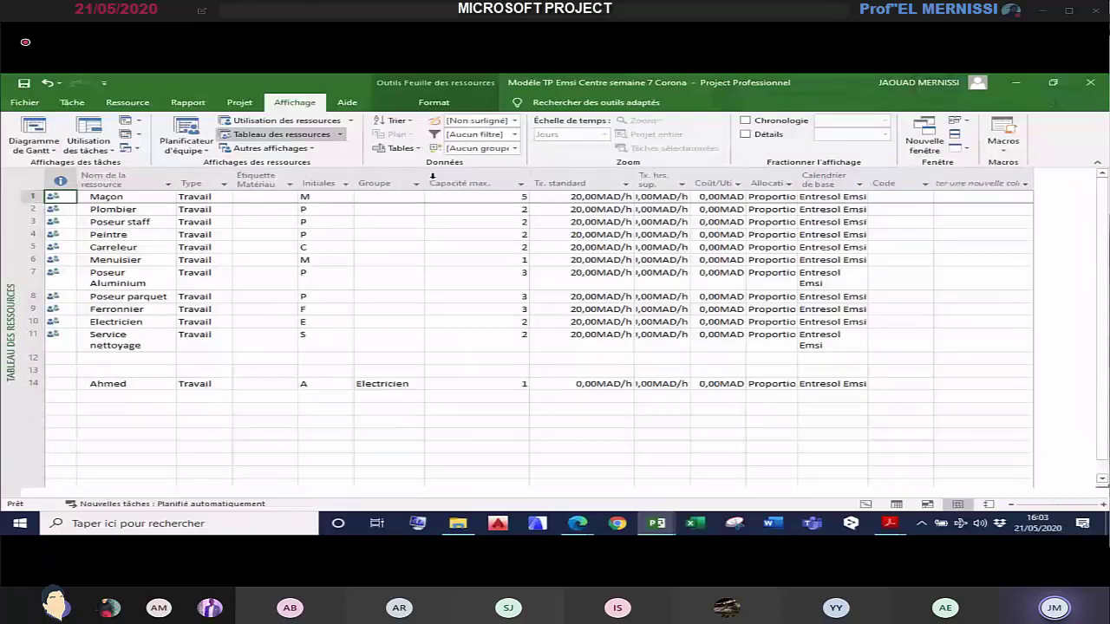
click(400, 147)
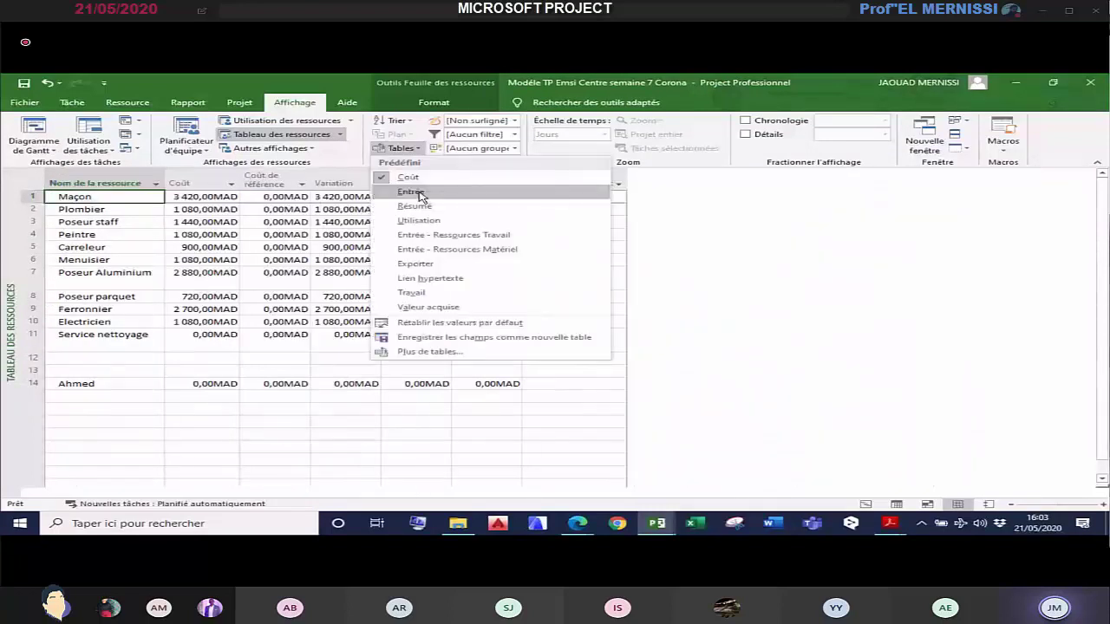
click(420, 192)
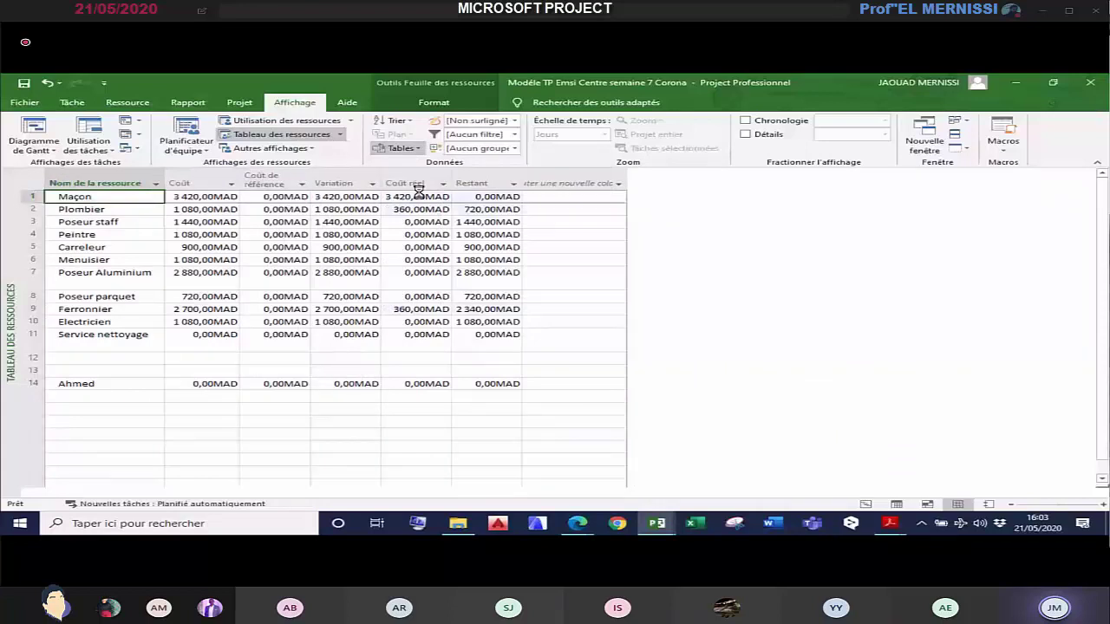
drag(633, 183, 629, 182)
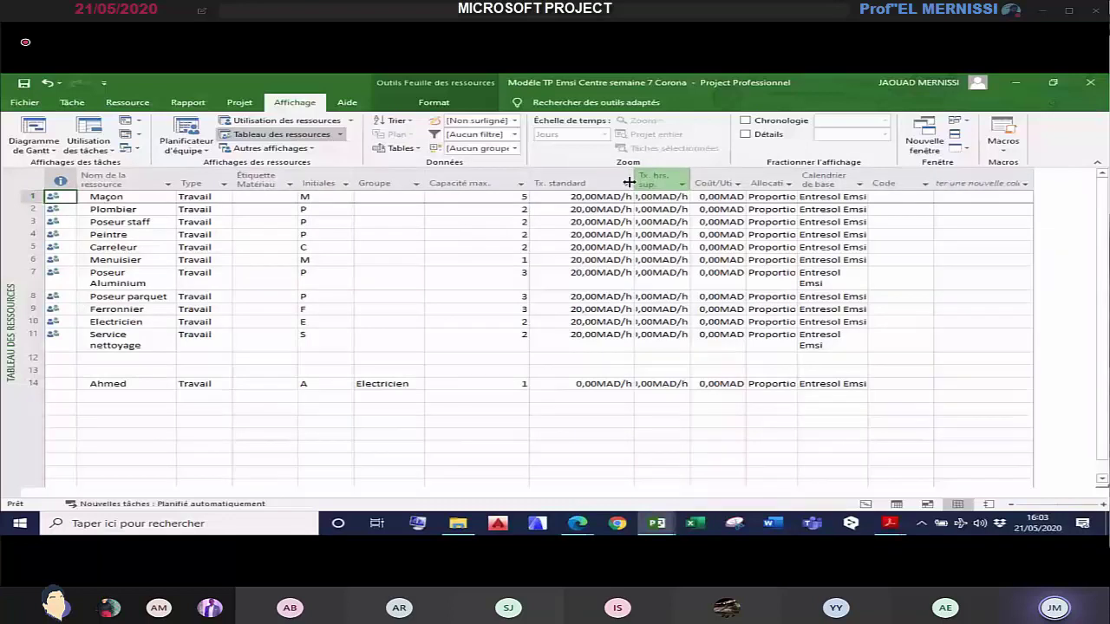
double_click(628, 182)
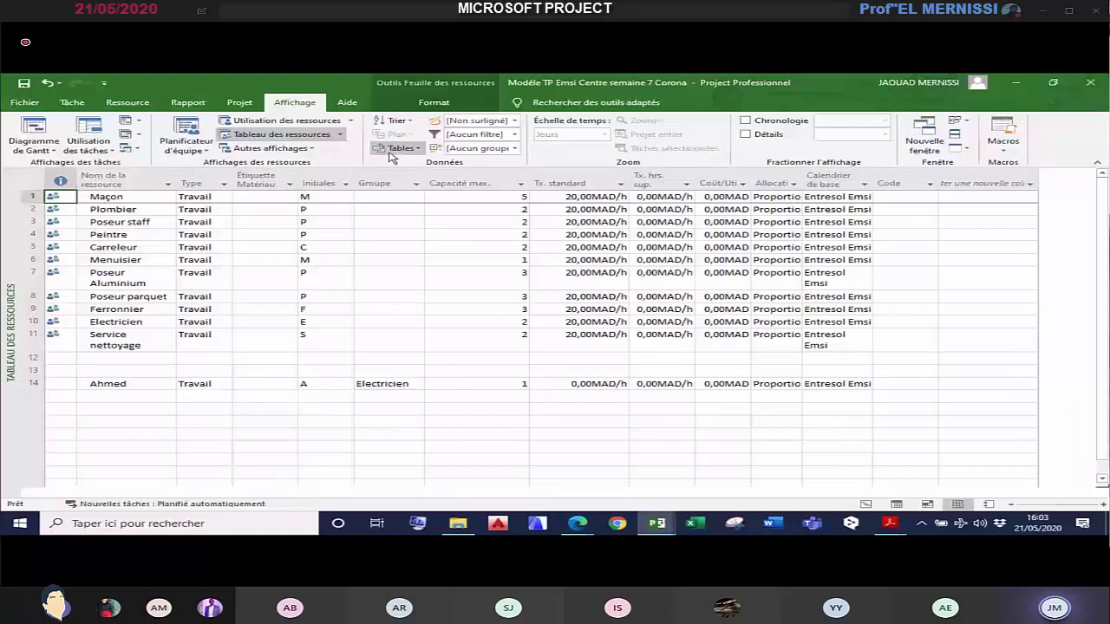
Step: Return to the Gantt chart, enlarge the table area and narrow the Noms ressources column
click(866, 504)
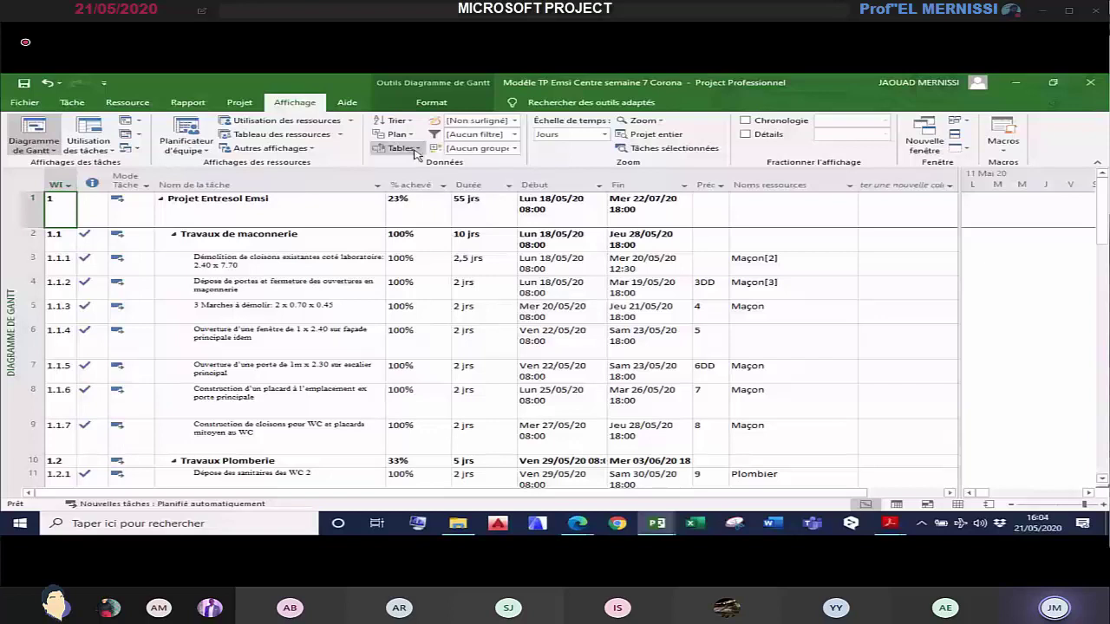
drag(960, 222, 1009, 222)
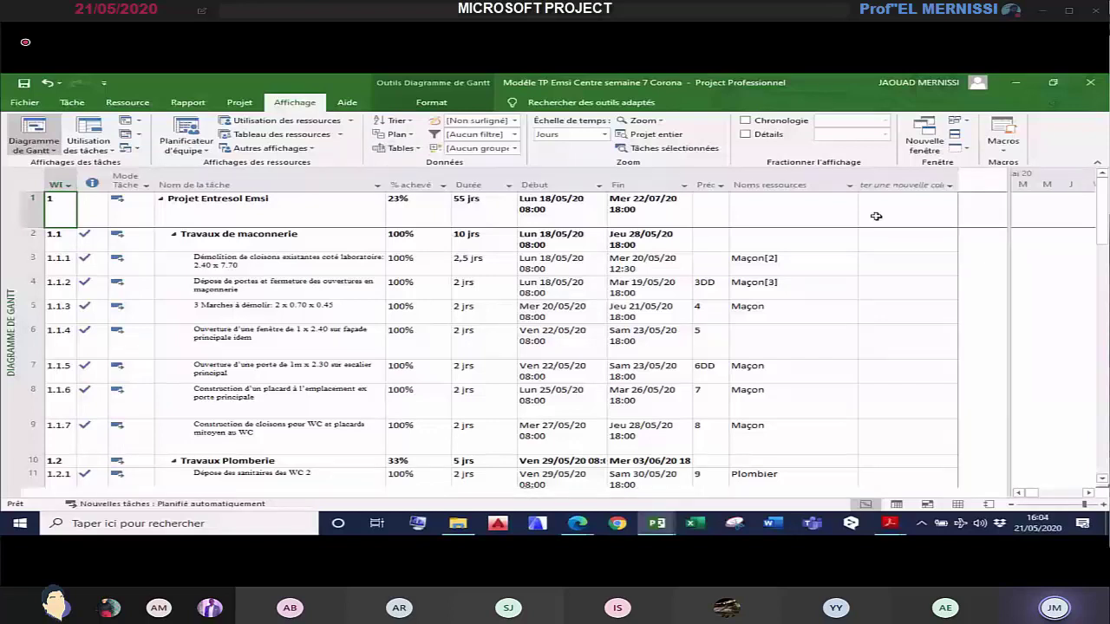
drag(857, 185, 794, 185)
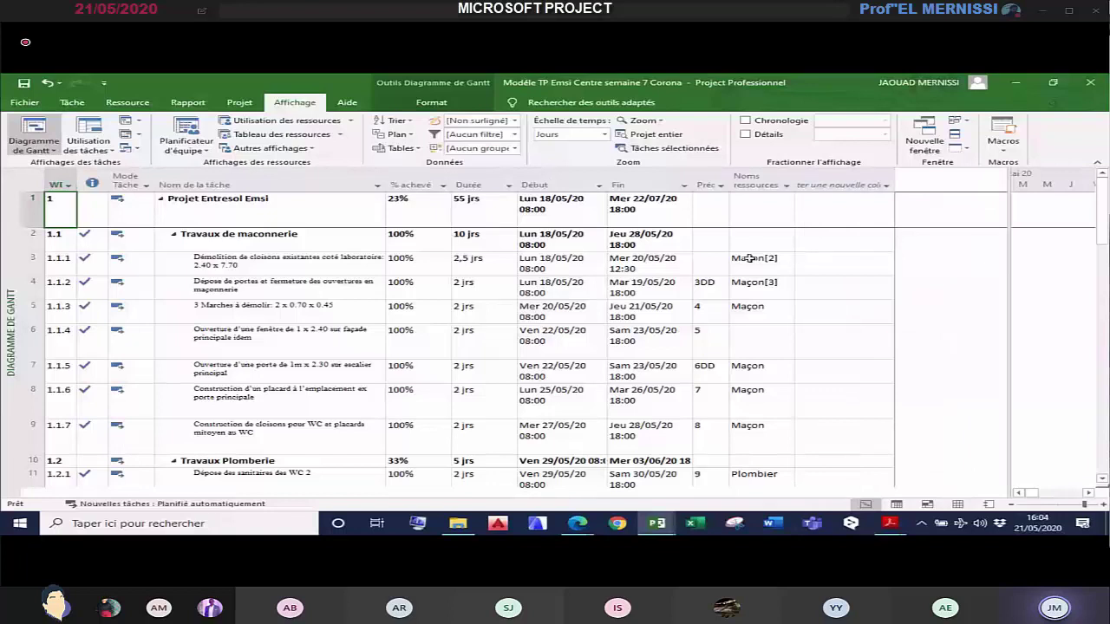
Step: Reset the completion of all project tasks to 0%
click(226, 184)
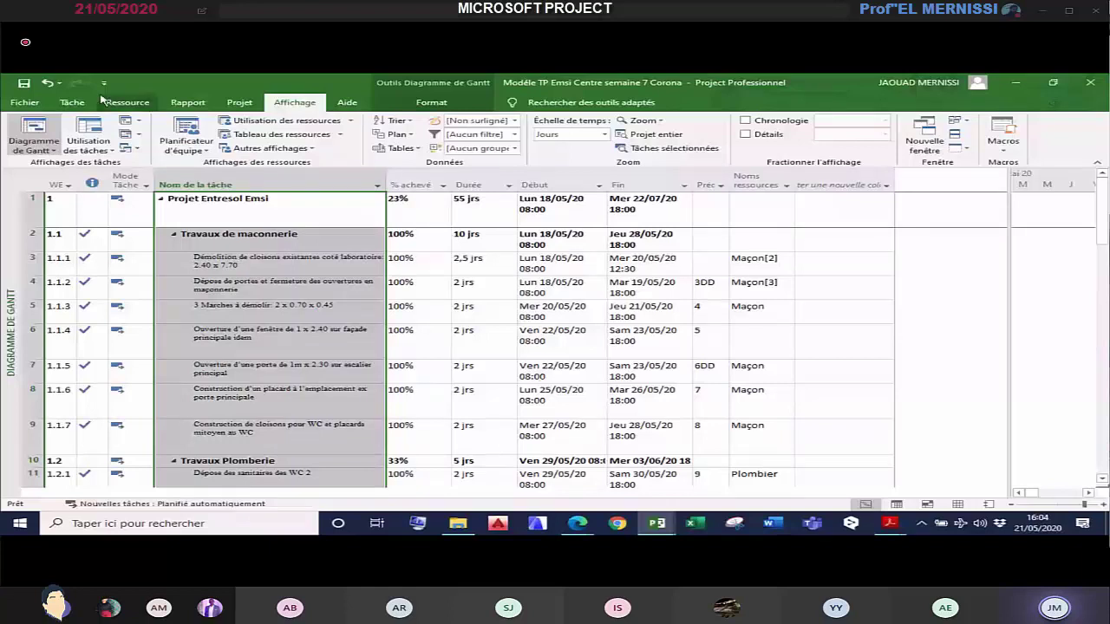
click(73, 103)
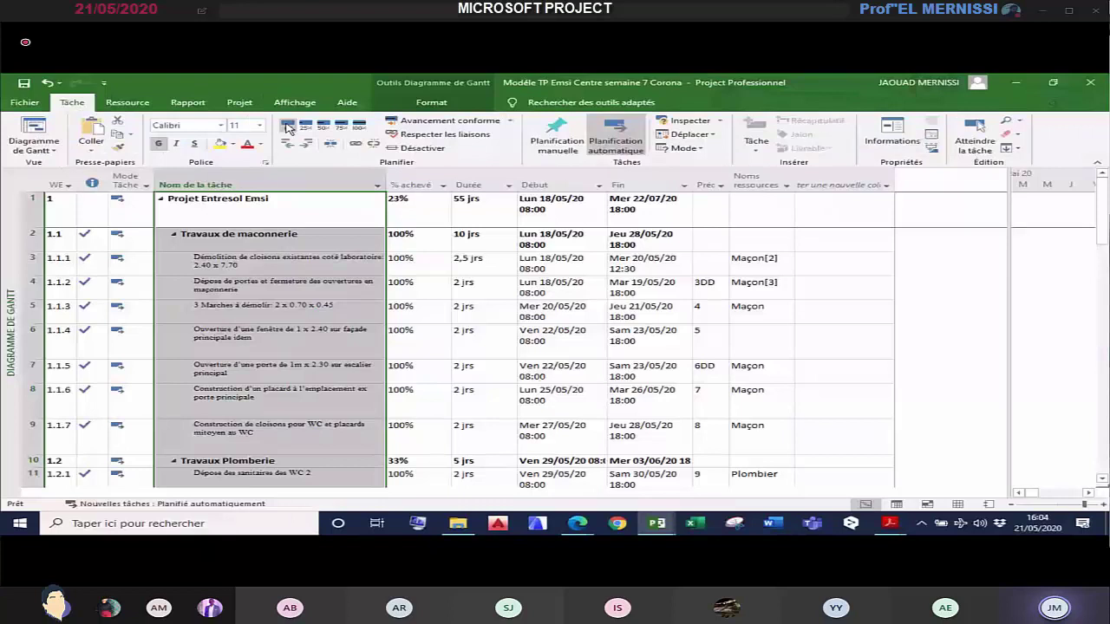
click(287, 127)
Step: Insert a Coût fixe column after Noms ressources and enlarge the table area to make room for it
click(839, 184)
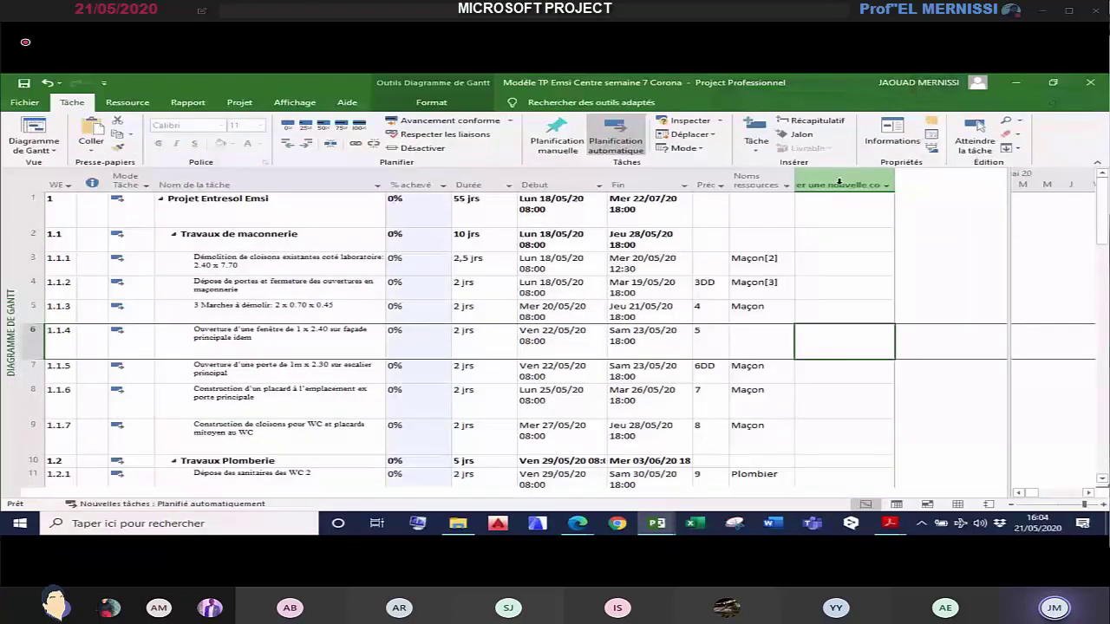
right_click(839, 183)
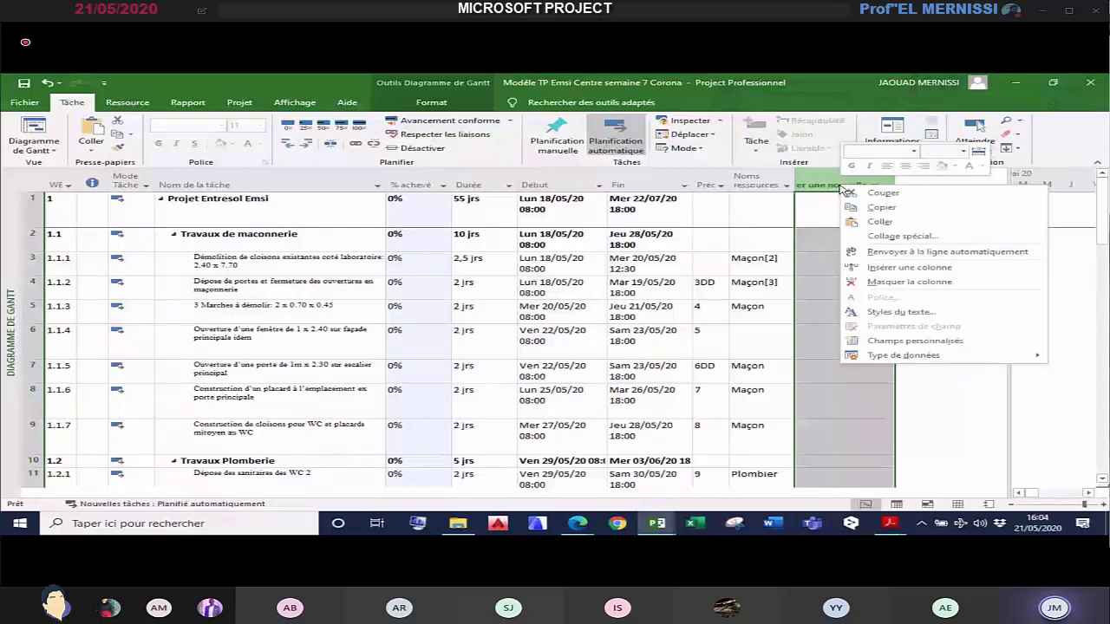
click(909, 267)
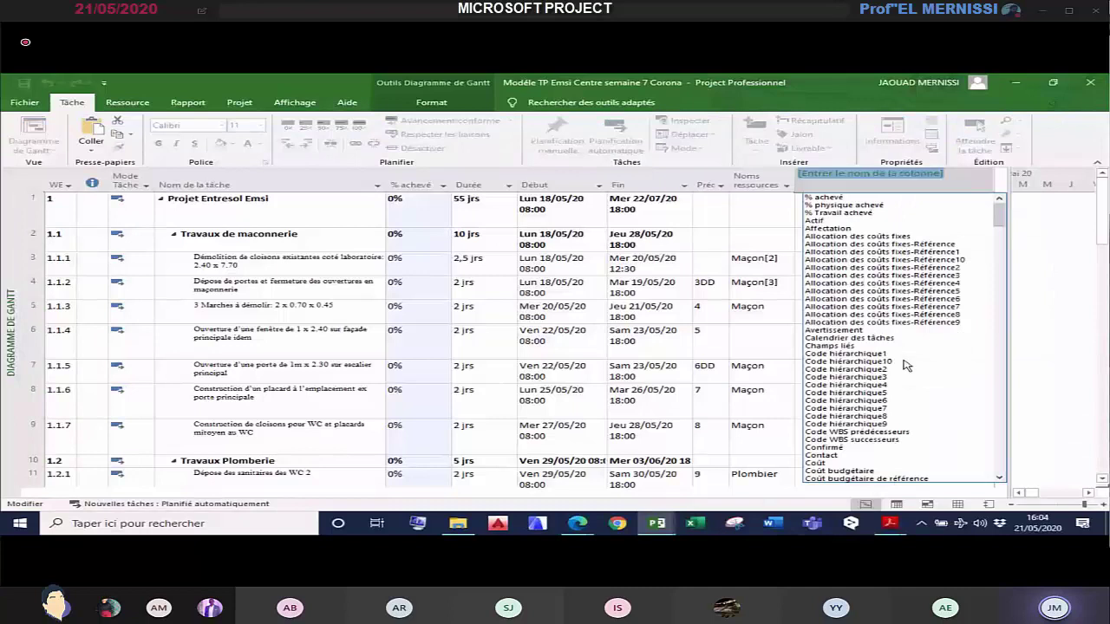
text(calendrier des tâches)
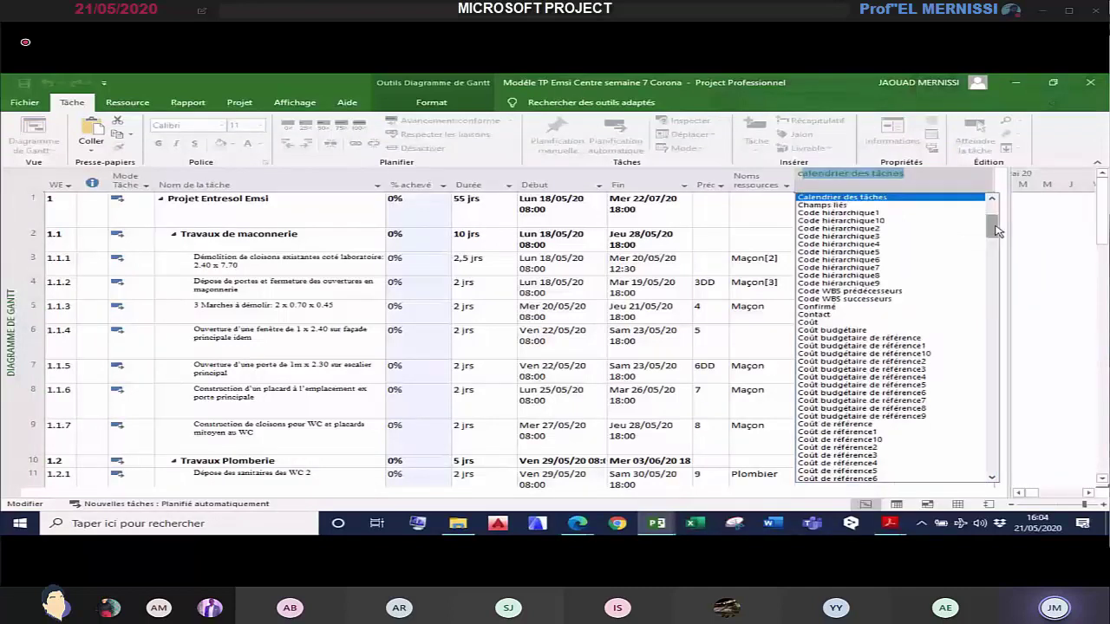
drag(997, 230, 978, 257)
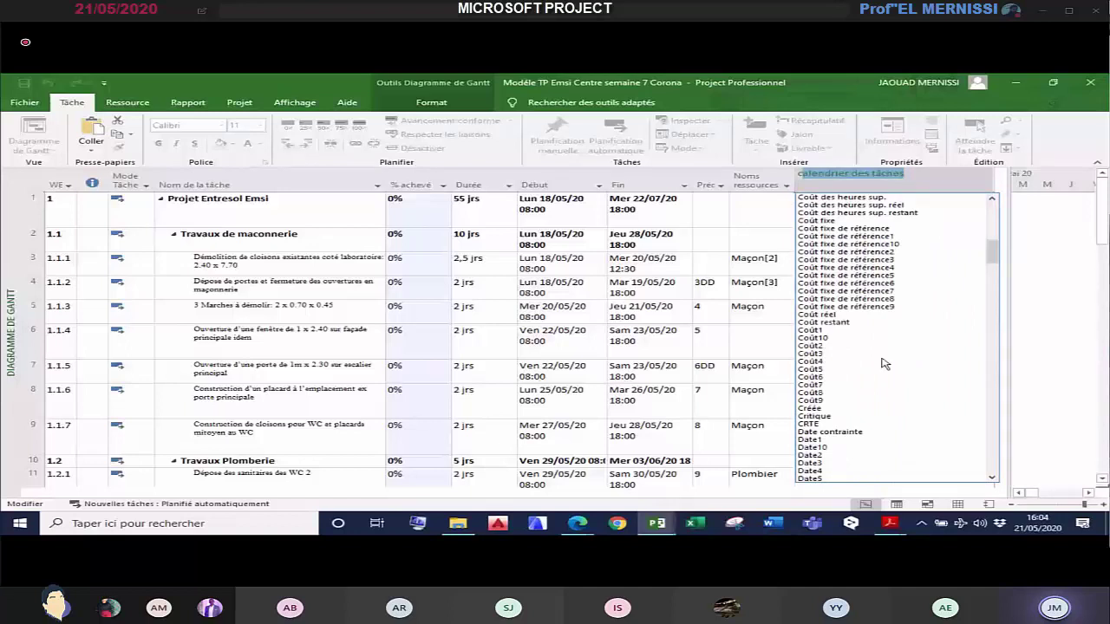
click(830, 222)
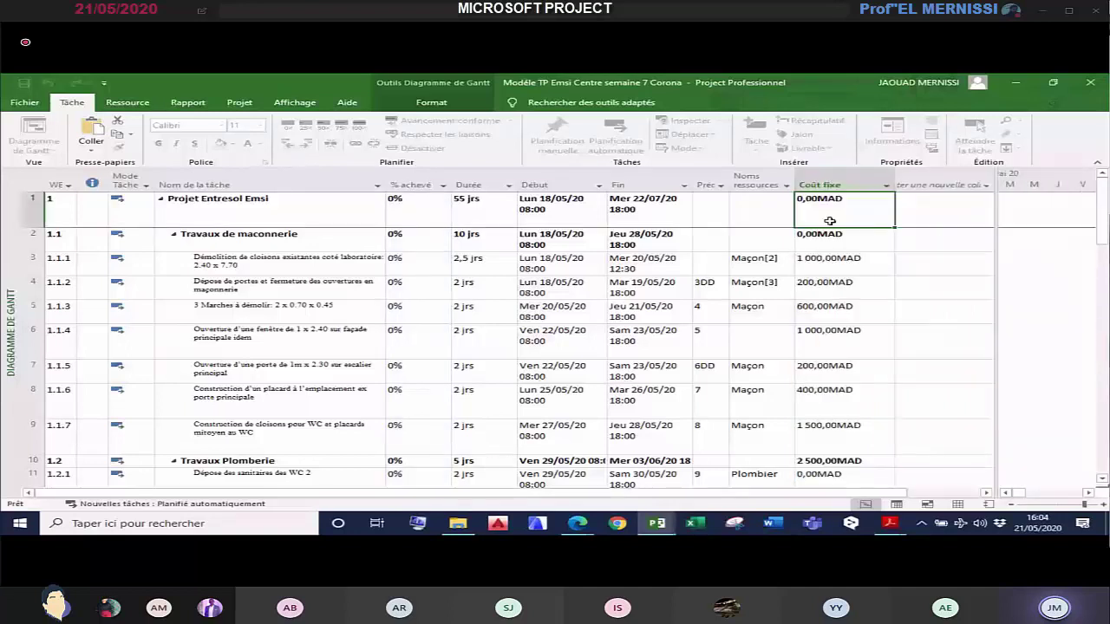
drag(997, 312, 1047, 311)
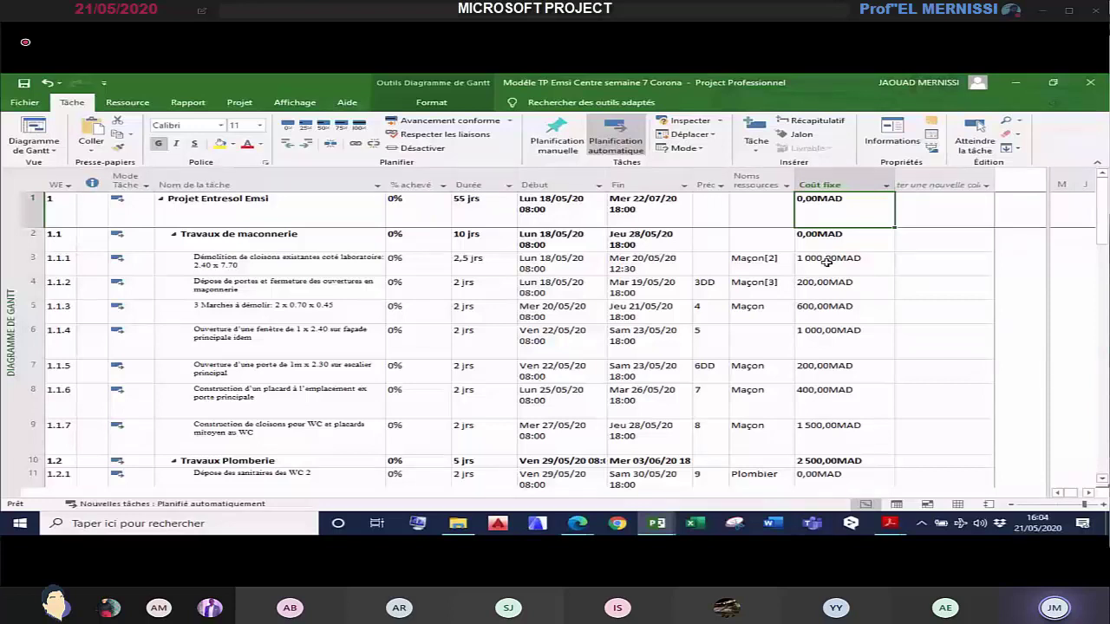
Step: Examine the fixed costs row by row from the project summary down to the last masonry task
key(Down)
key(Down)
key(Down)
key(Down)
key(Down)
key(Down)
key(Down)
key(Down)
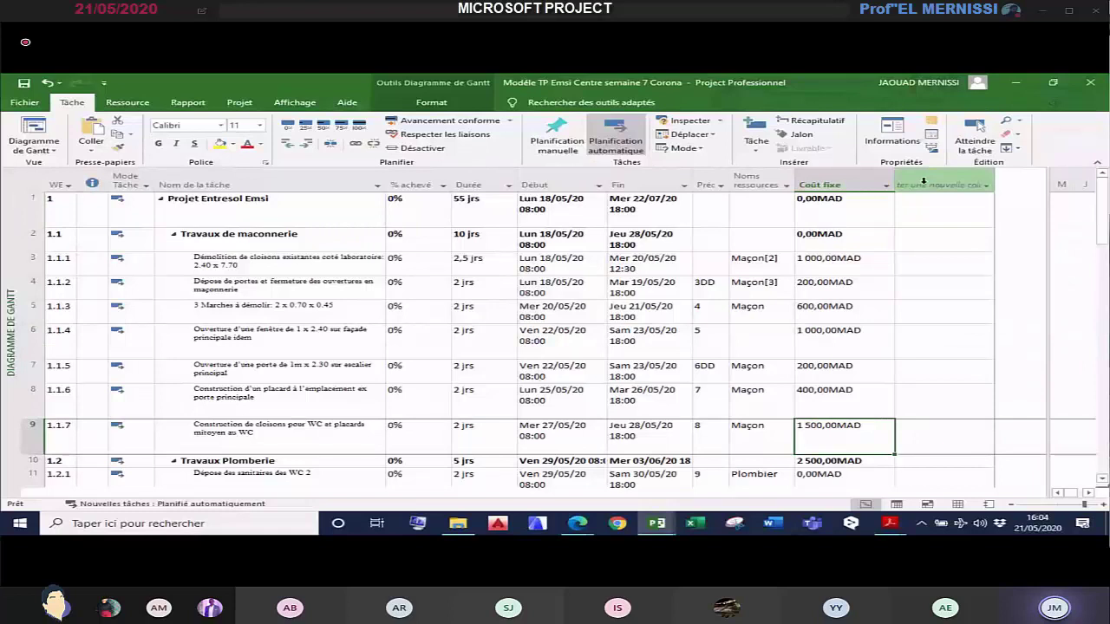
Step: Add a Coût column after the Coût fixe column
right_click(924, 181)
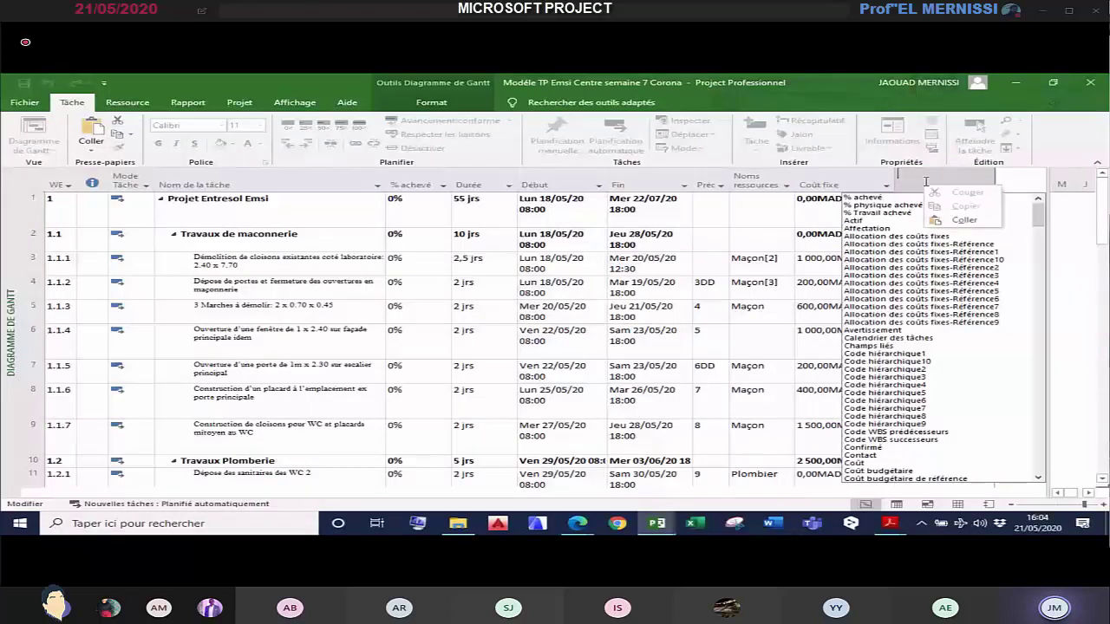
click(927, 182)
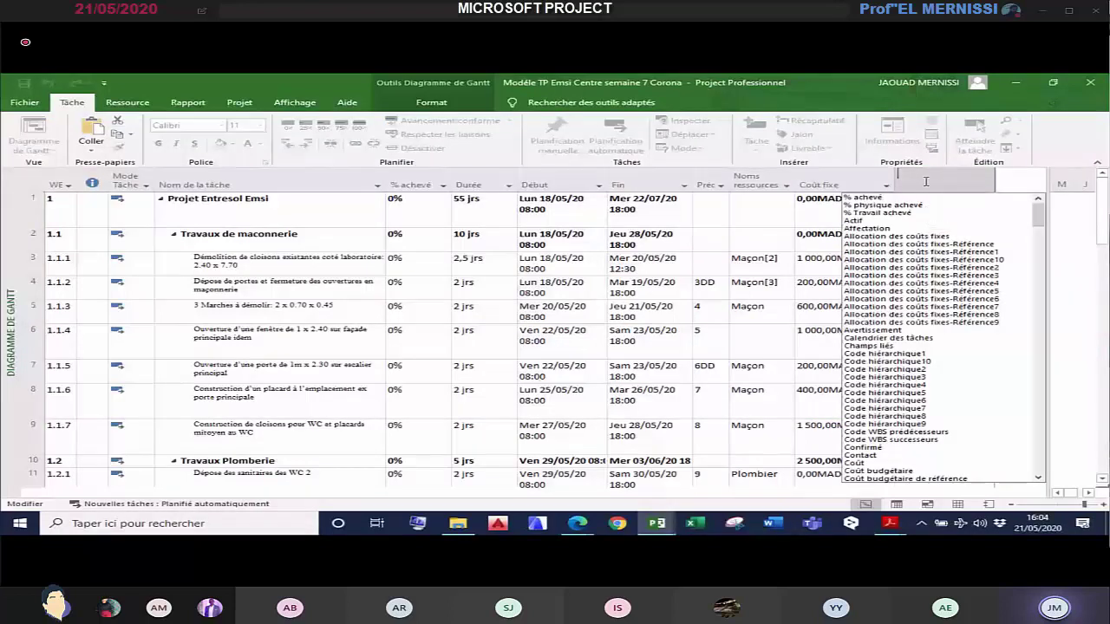
click(860, 464)
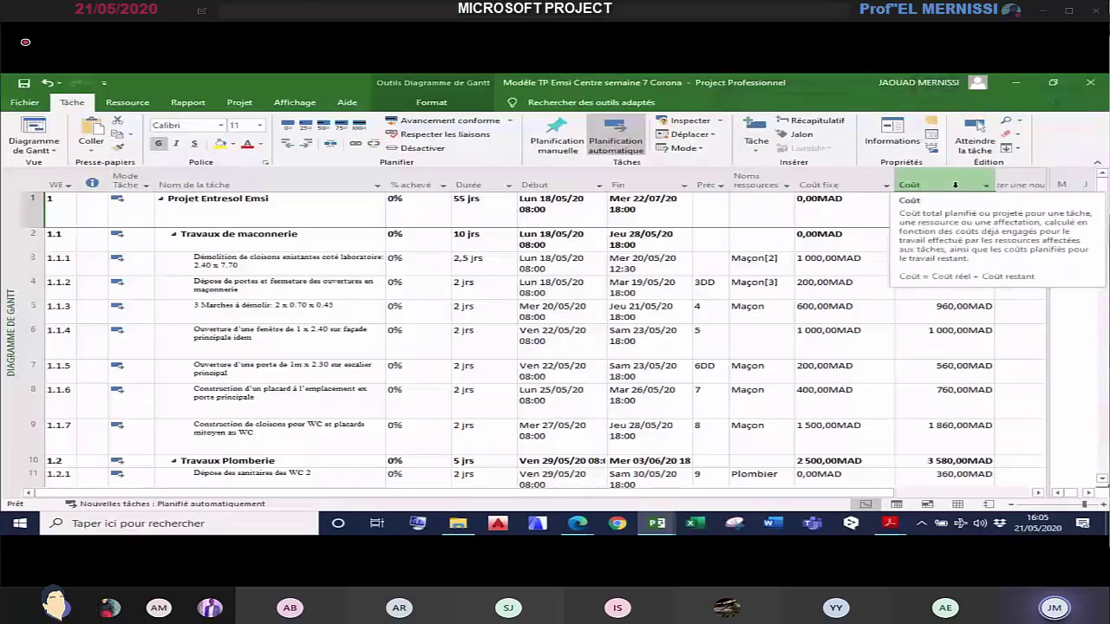
right_click(950, 185)
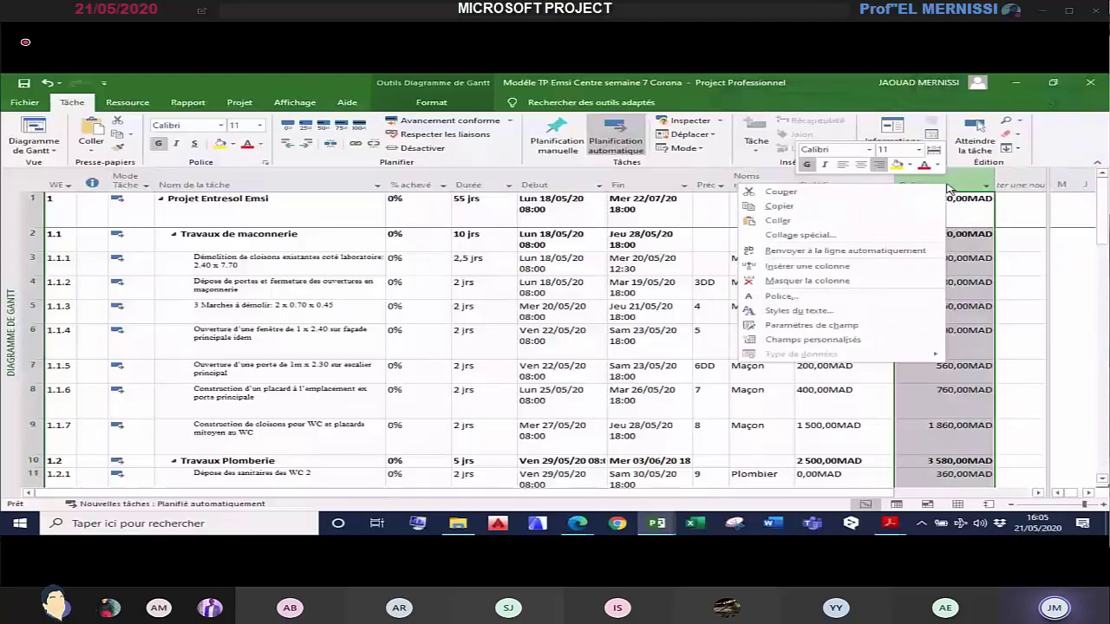
click(843, 269)
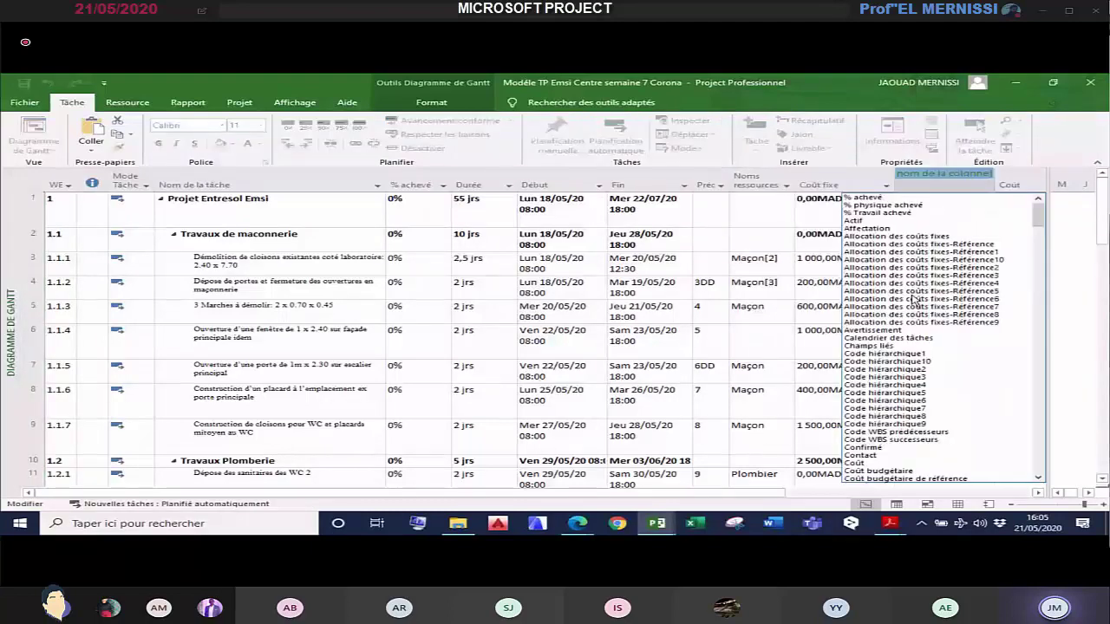
click(855, 463)
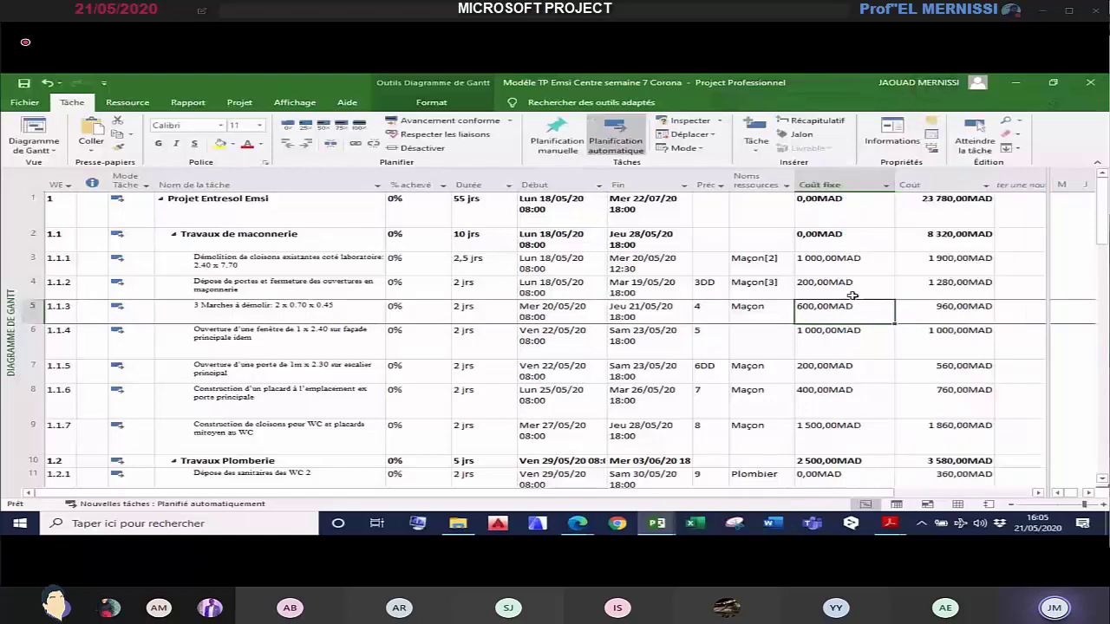
Step: Display the resource sheet with its Coût table and widen the Coût column
click(957, 504)
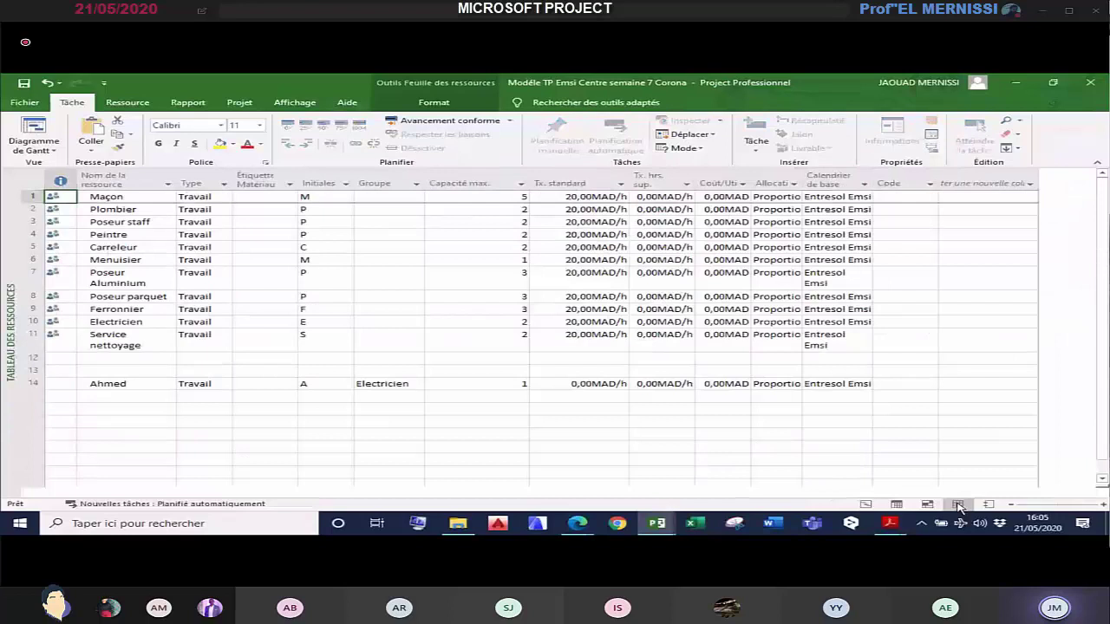
click(295, 102)
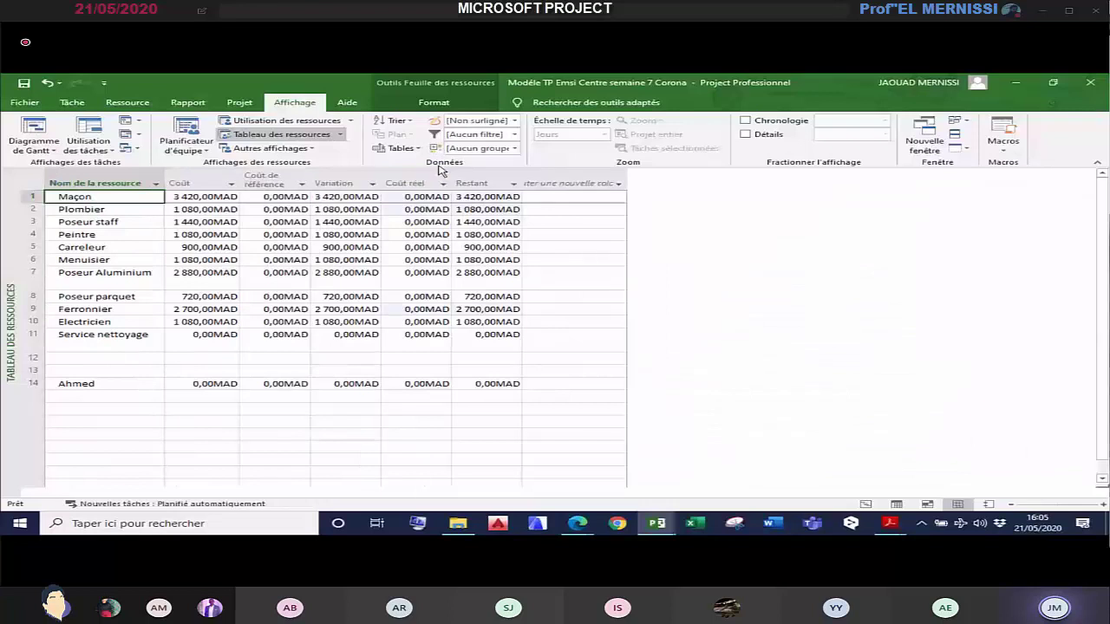
double_click(236, 177)
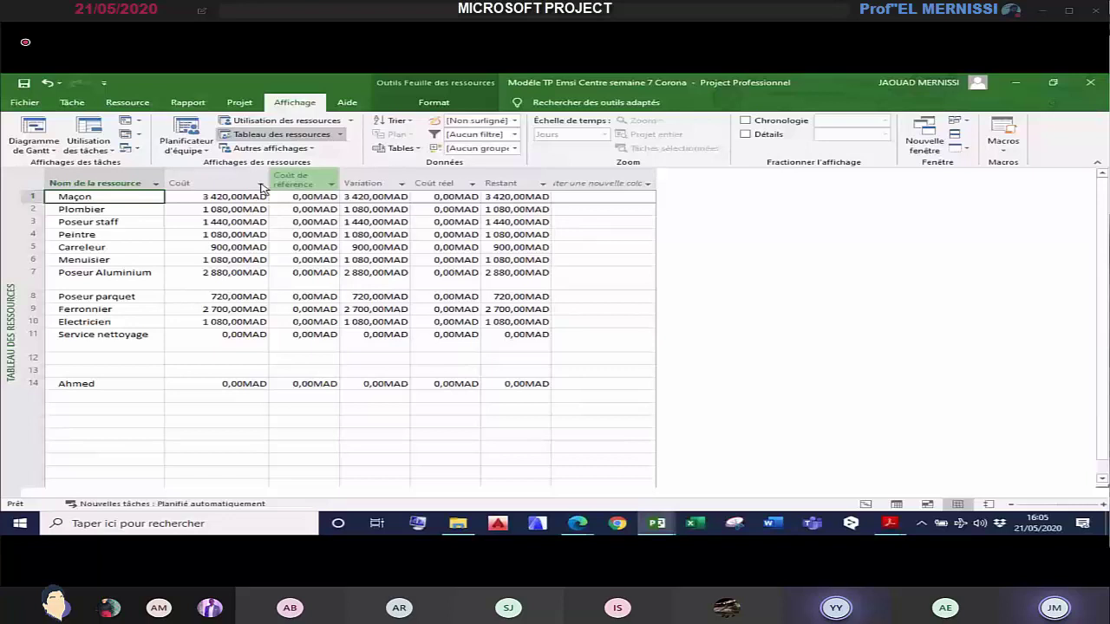
Step: Adjust the Coût column width in the resource sheets of the current project and of Modéle TP bis Emsi Centre semaine 7 Corona
mouse_move(262, 187)
mouse_down()
mouse_move(230, 187)
mouse_move(253, 180)
mouse_up()
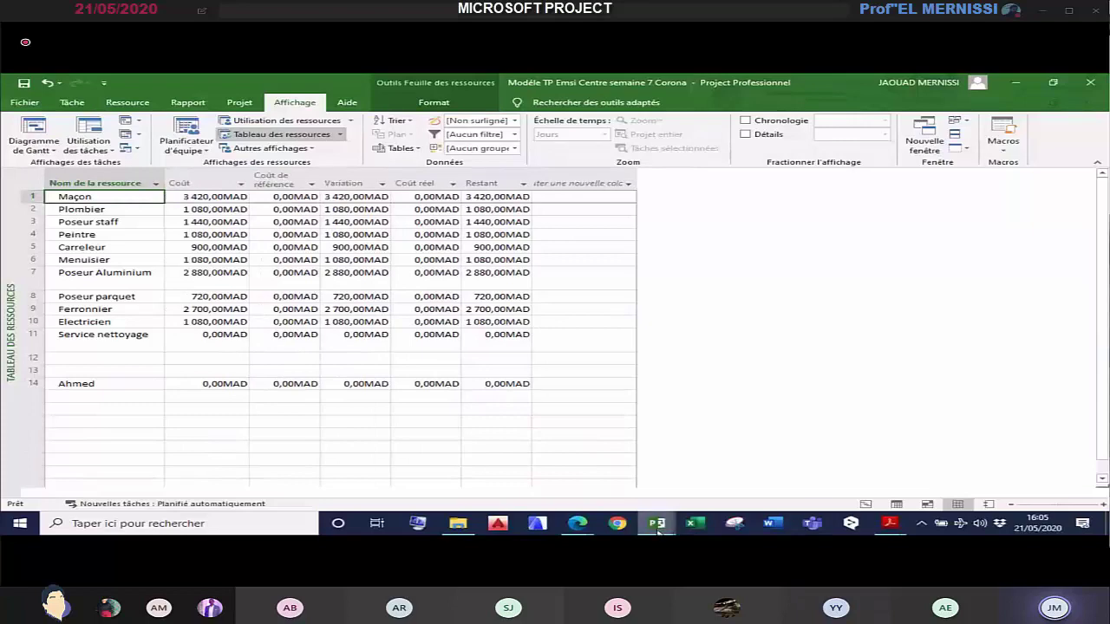
mouse_move(657, 527)
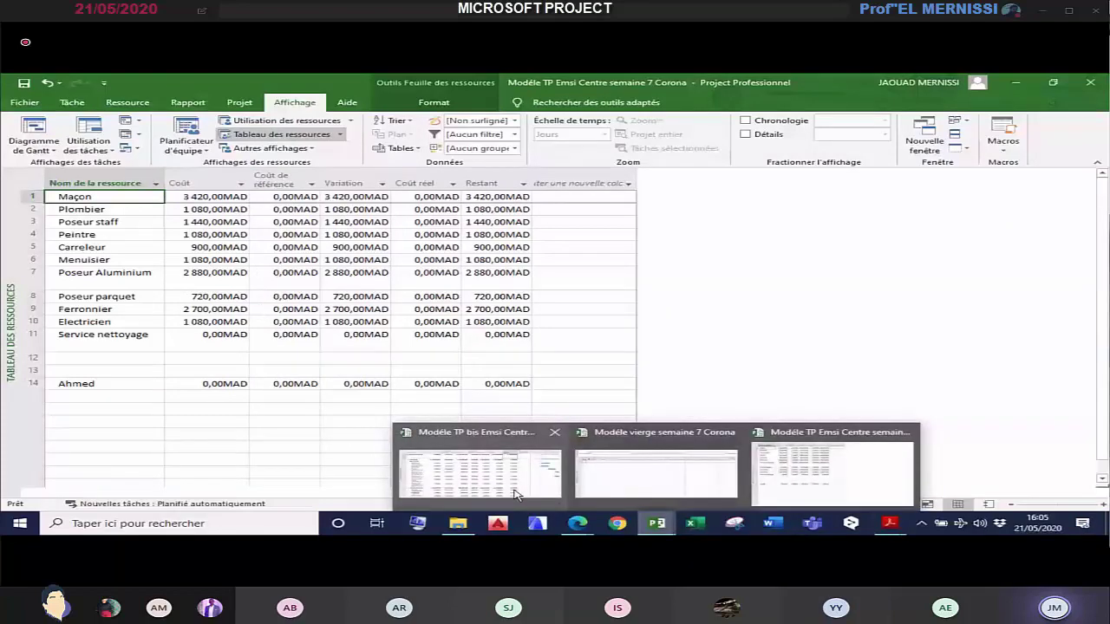
click(516, 493)
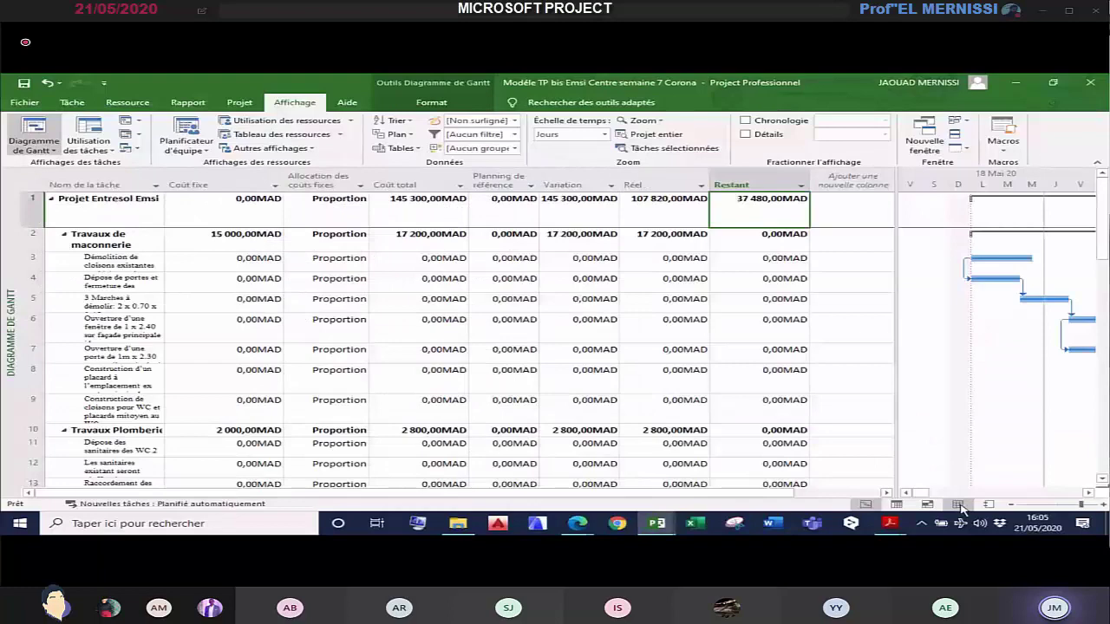
click(958, 506)
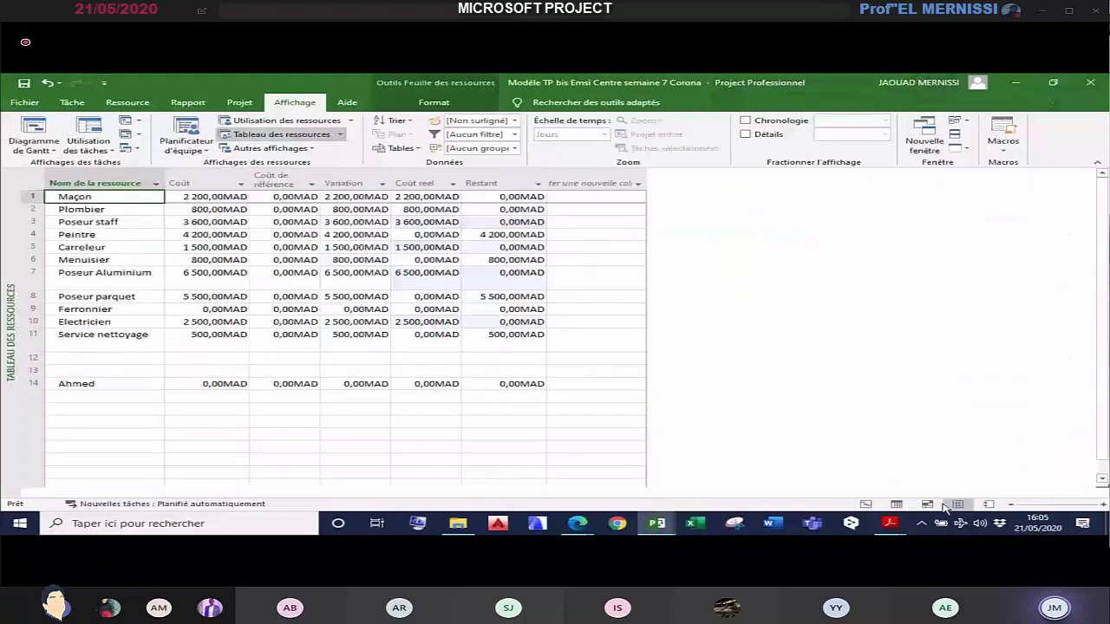
double_click(248, 170)
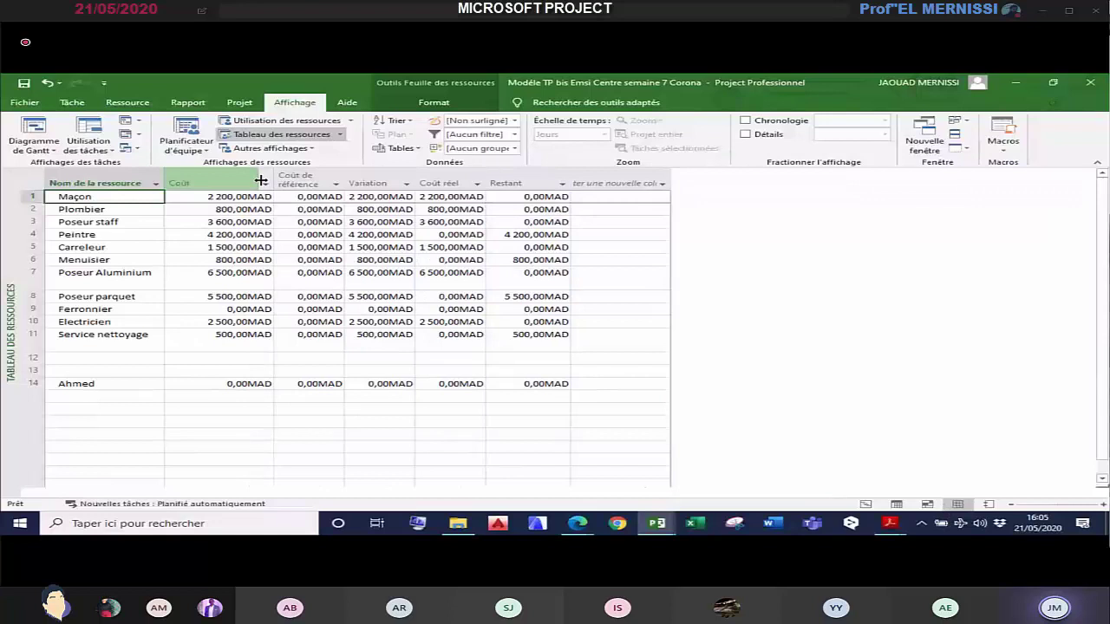
drag(273, 179, 260, 180)
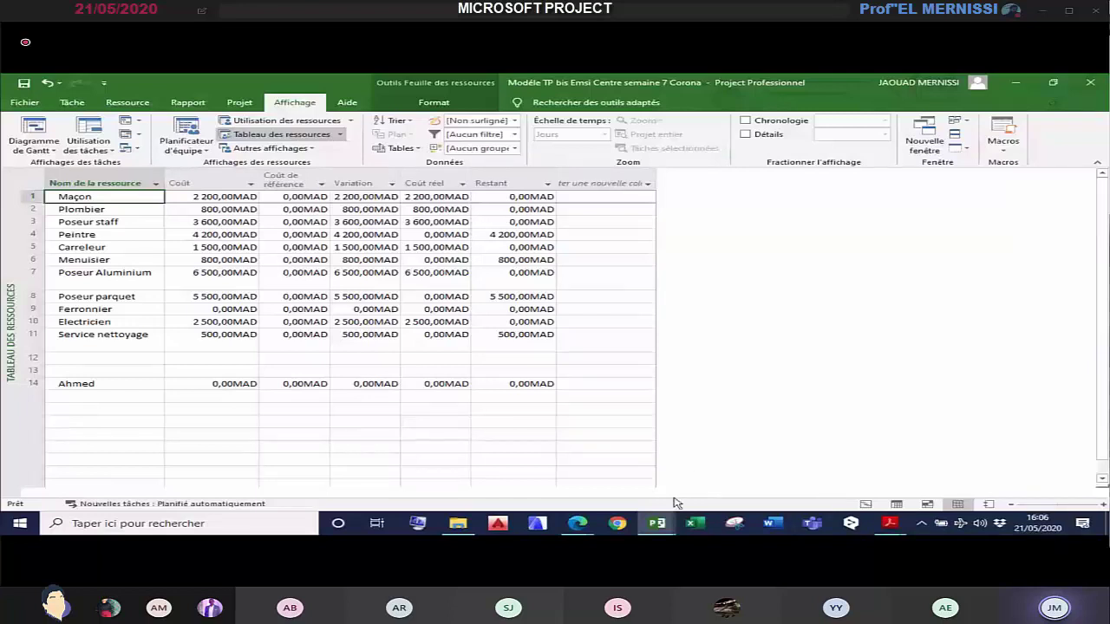
Step: Show the Gantt chart with the Entrée table, enlarge the table area and narrow the Noms ressources column
mouse_move(656, 527)
click(865, 506)
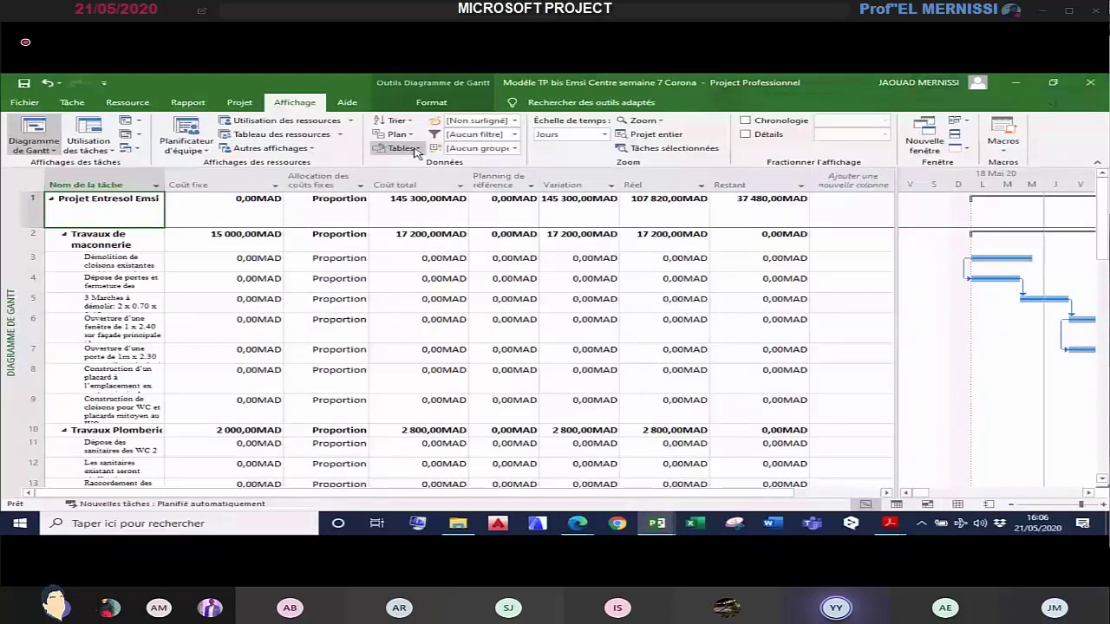
click(416, 151)
click(414, 190)
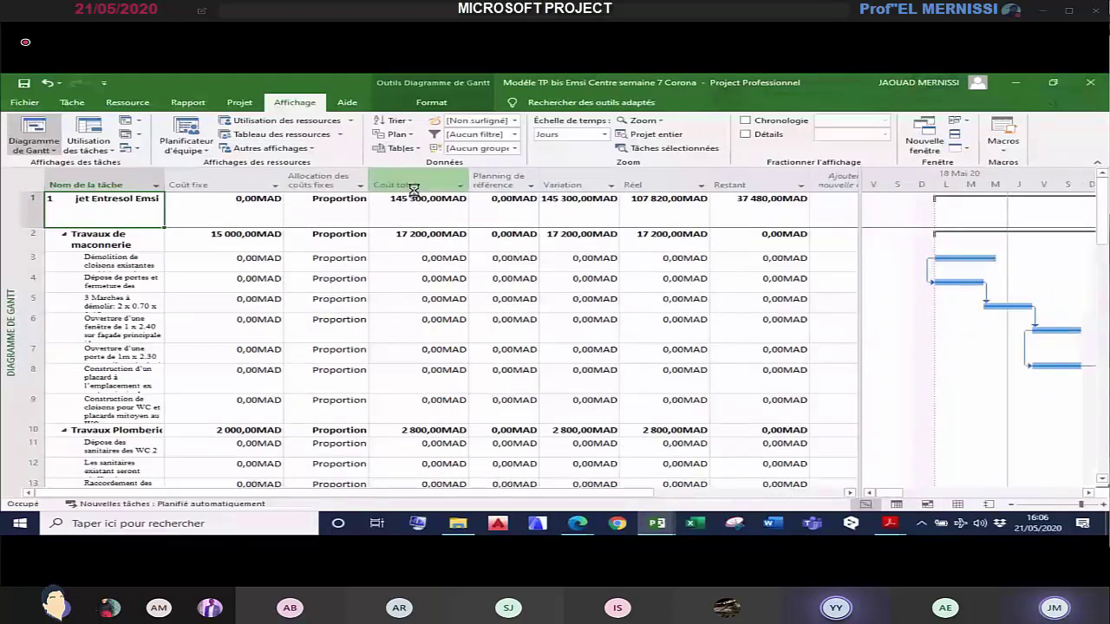
drag(863, 346, 951, 355)
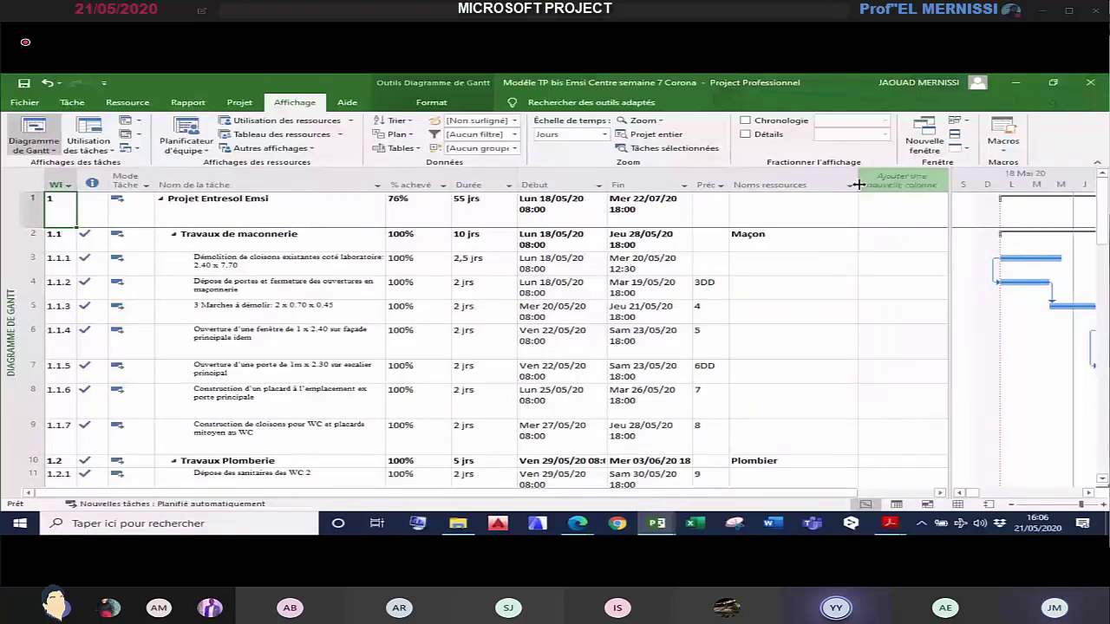
drag(857, 185, 833, 210)
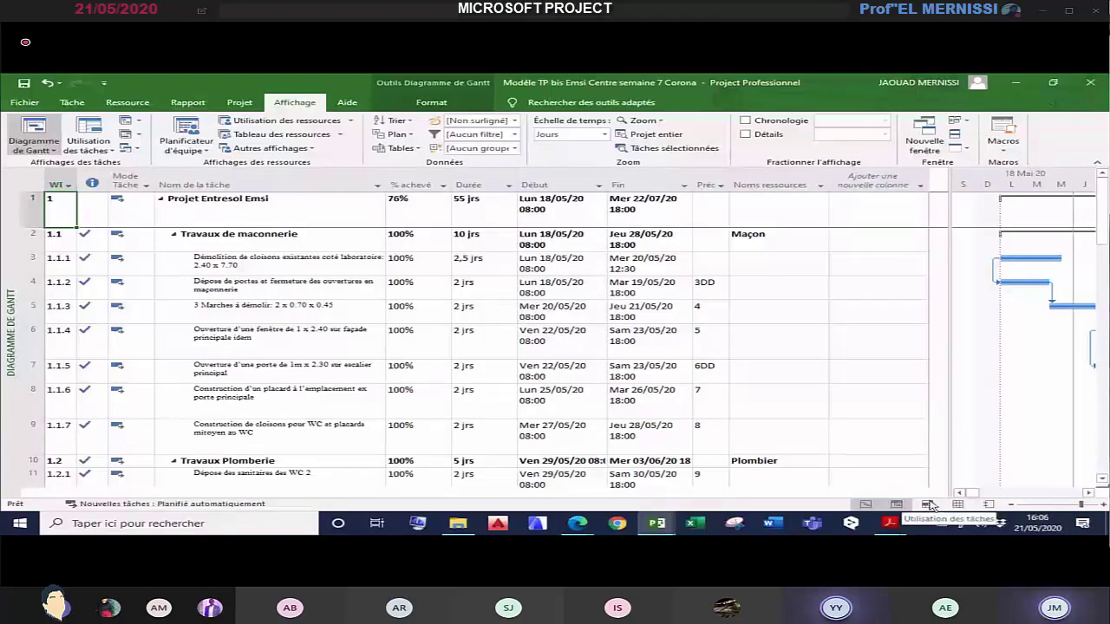
Step: Show the resource sheet with its Entrée table
click(957, 505)
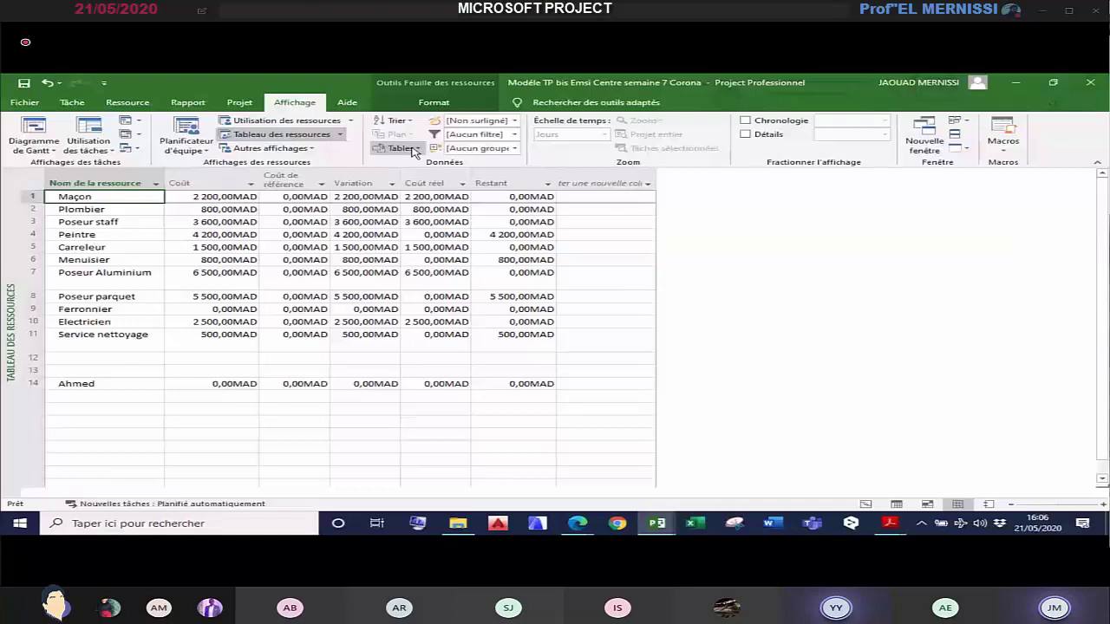
click(413, 150)
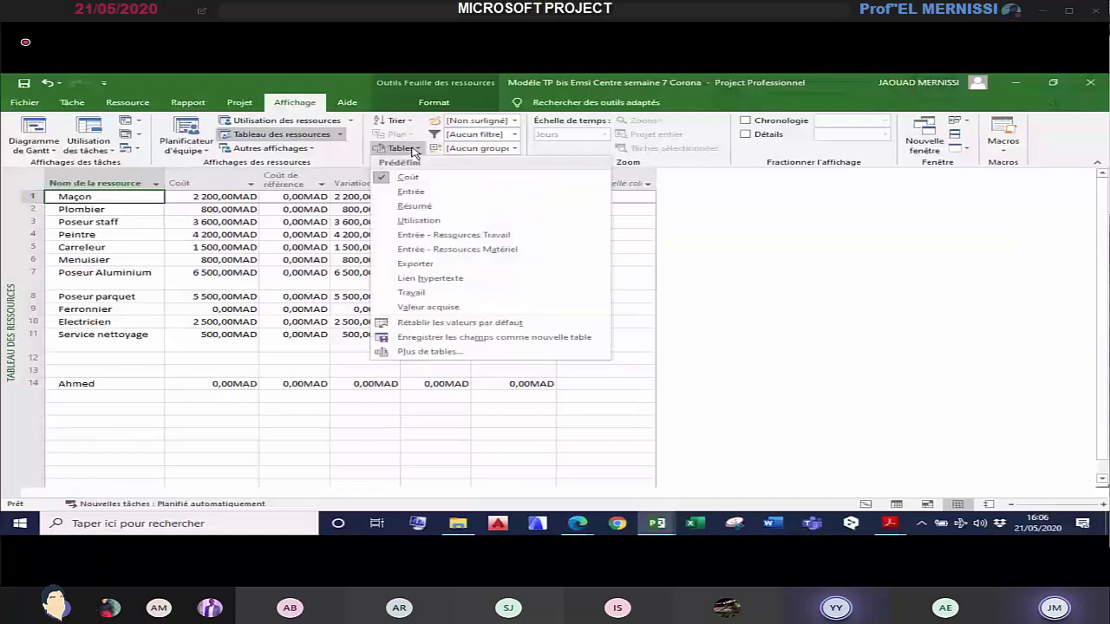
click(411, 192)
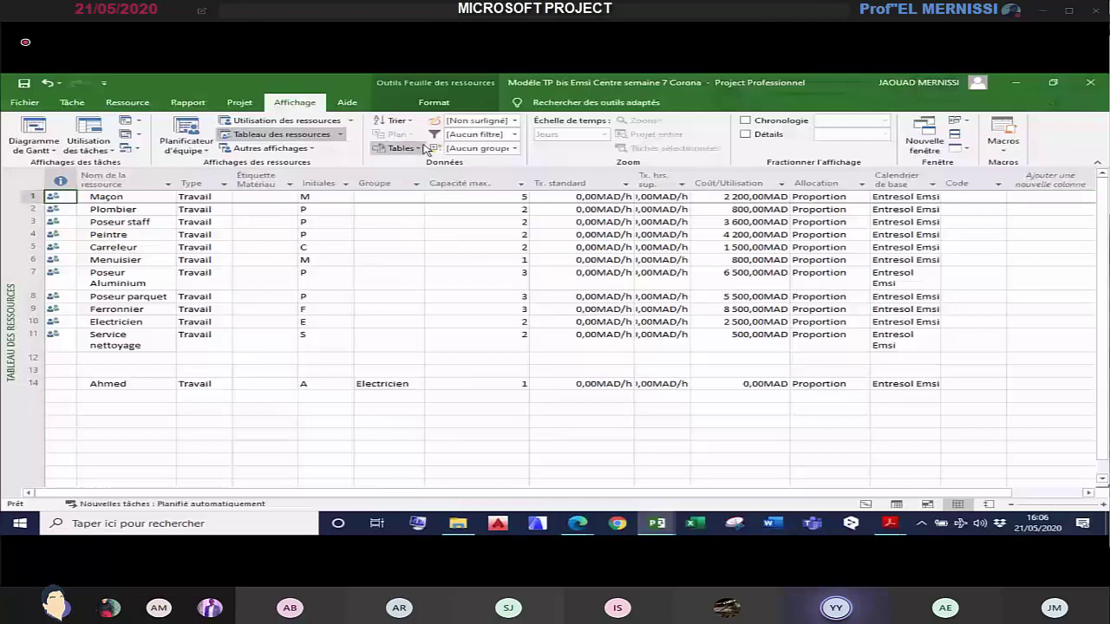
Step: Show the Gantt chart with the Coût table to view the cost breakdown by task
click(866, 505)
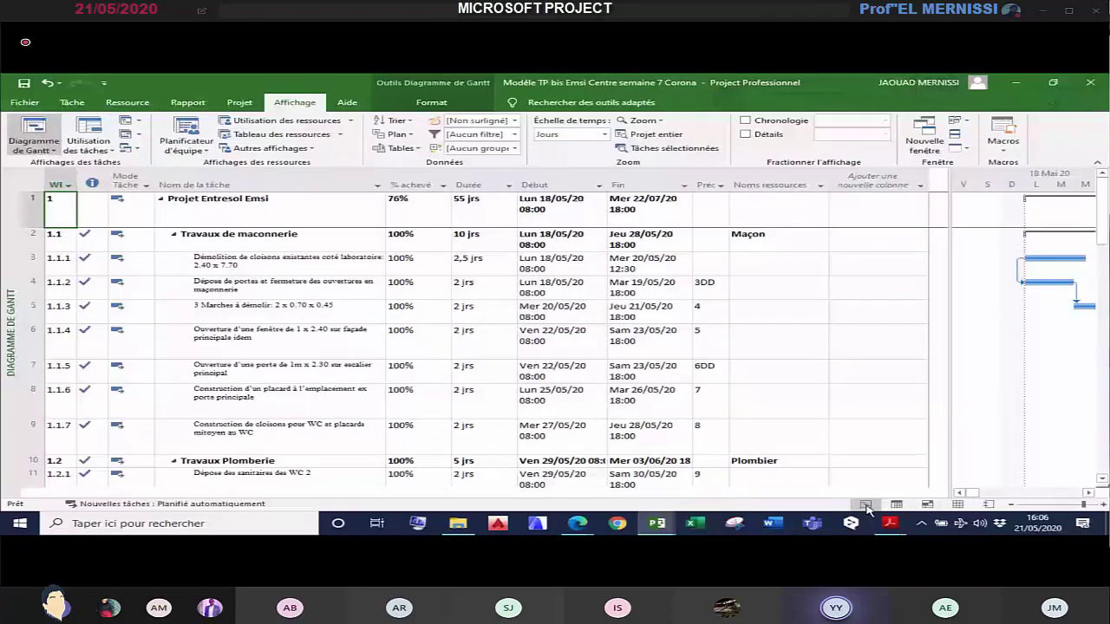
click(403, 148)
click(411, 179)
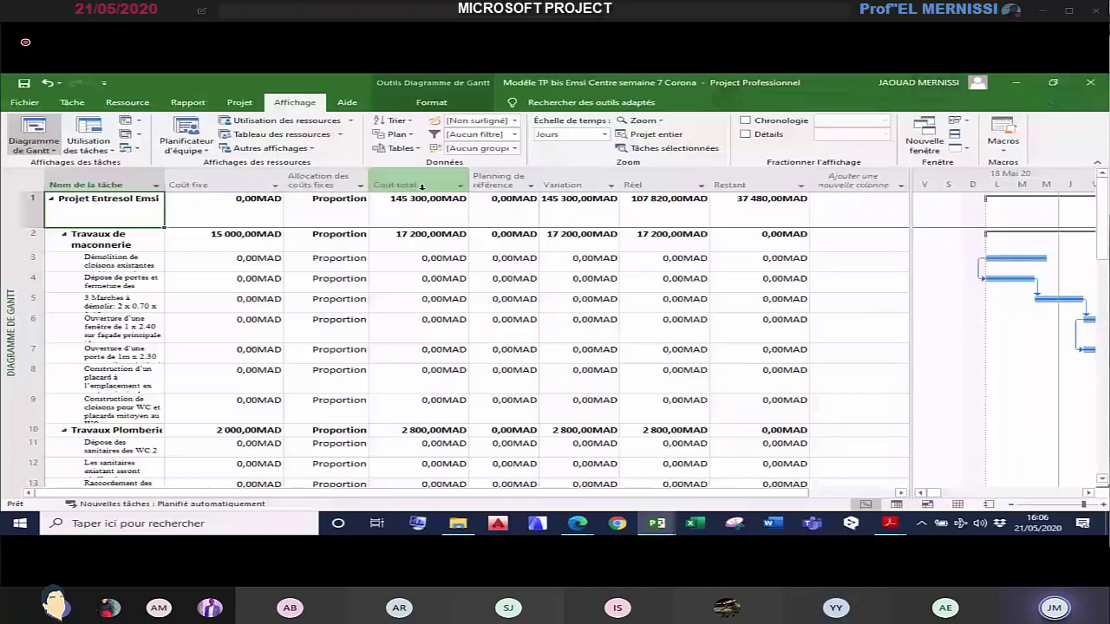
Step: Examine the cost fields available for a new column after Restant, without inserting any of them
right_click(857, 184)
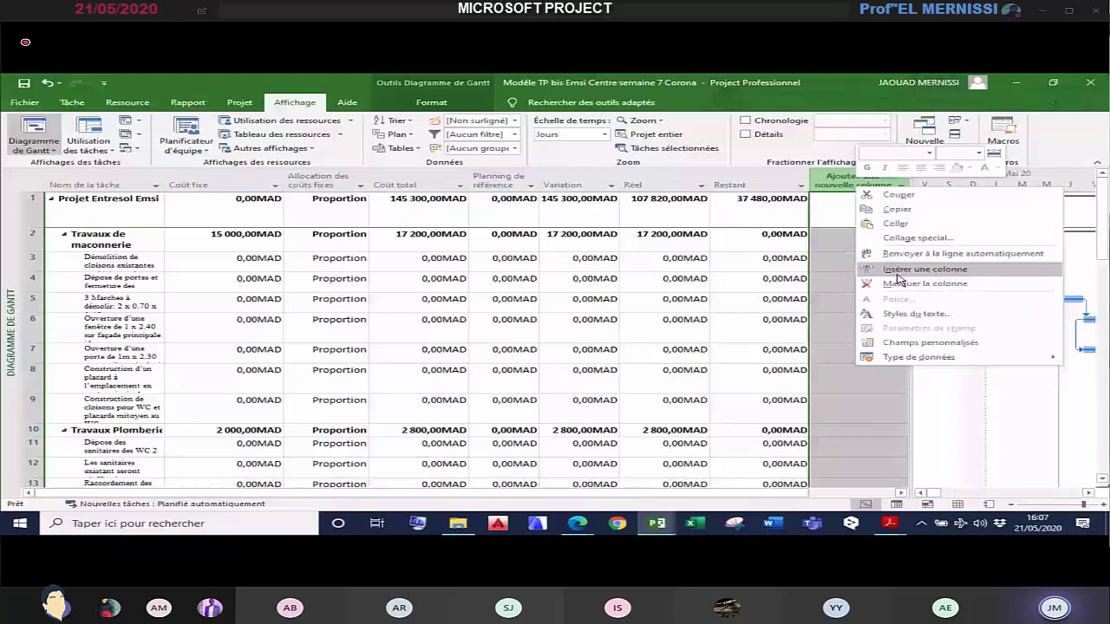
click(898, 276)
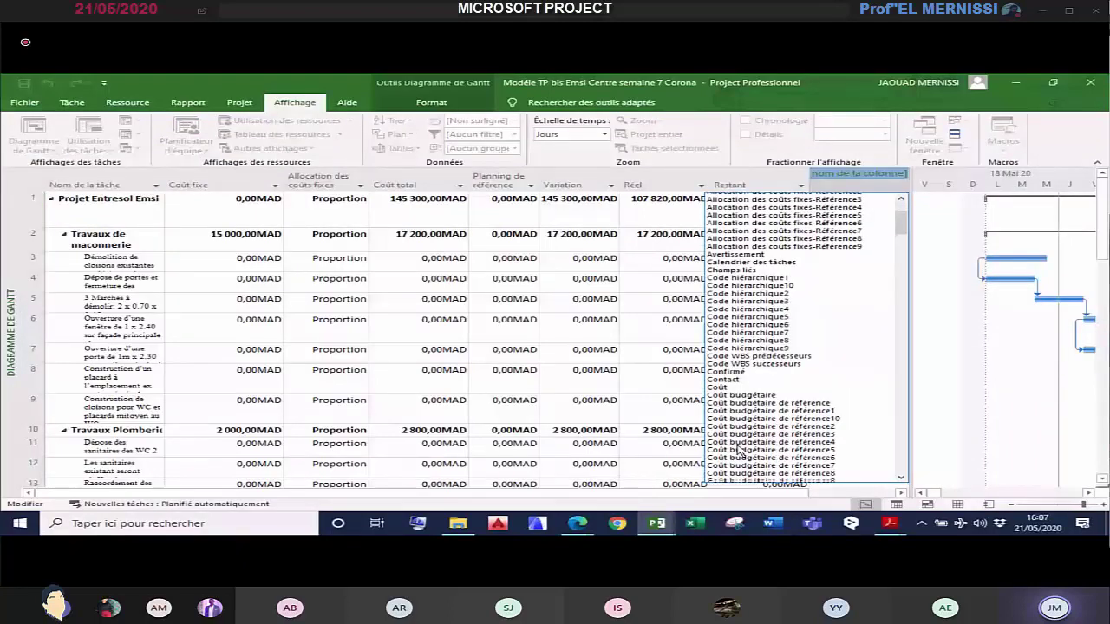
scroll(739, 451, down, 1)
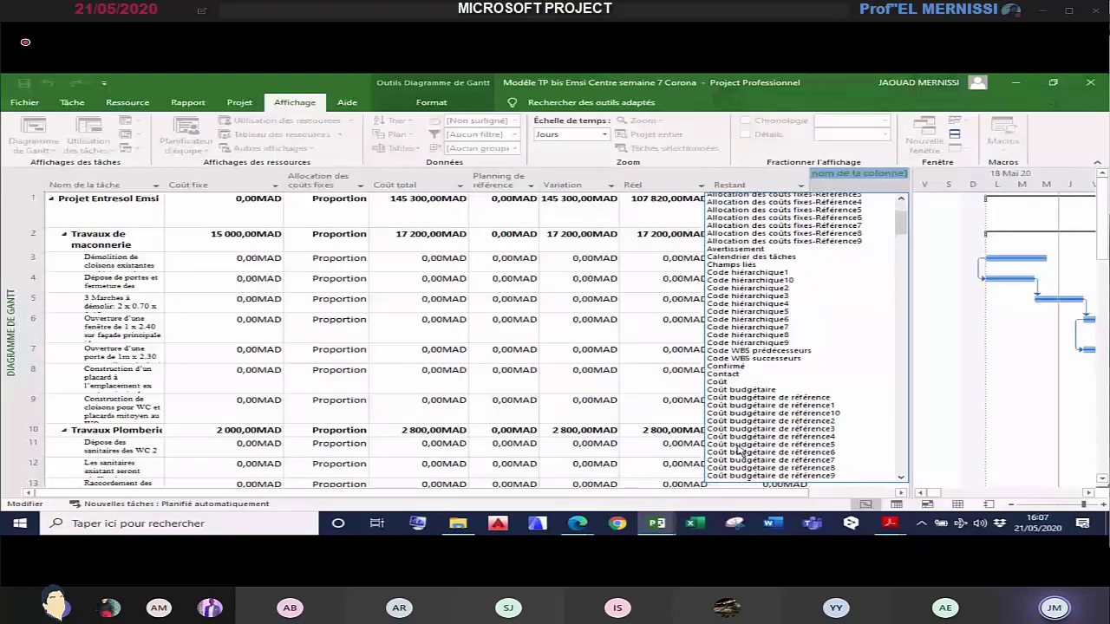
scroll(742, 451, down, 7)
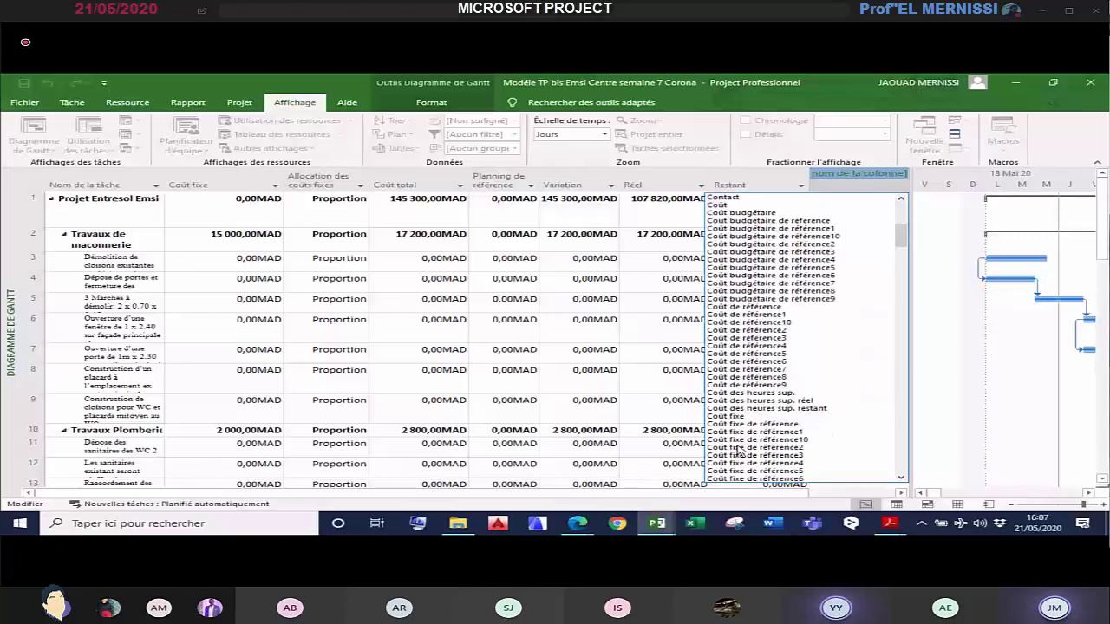
scroll(739, 451, down, 4)
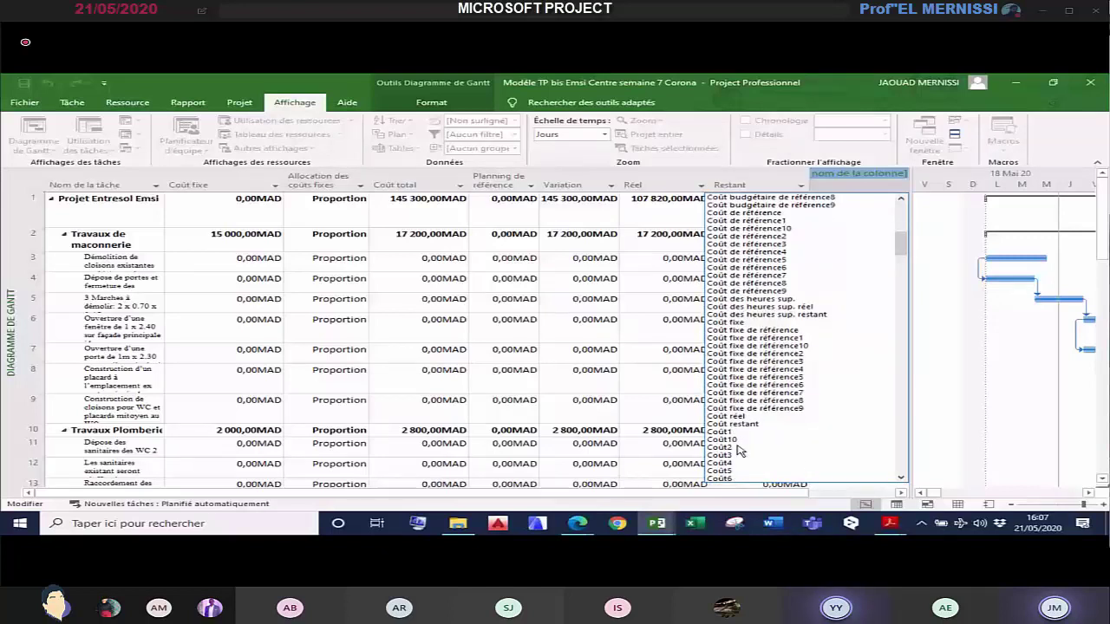
scroll(739, 450, down, 1)
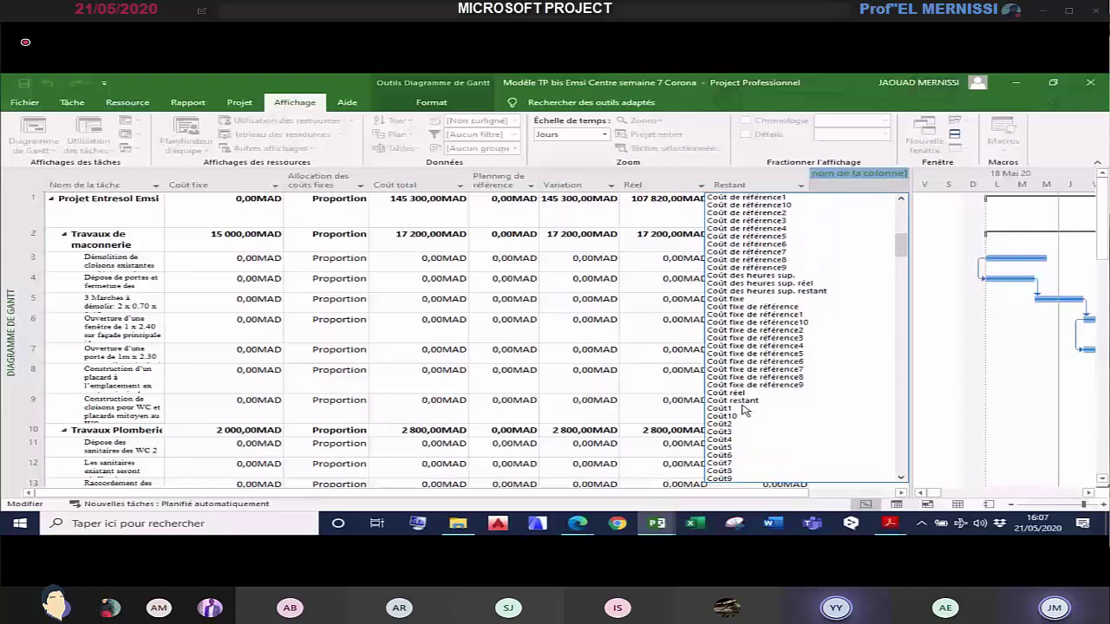
scroll(744, 411, down, 5)
scroll(743, 411, up, 12)
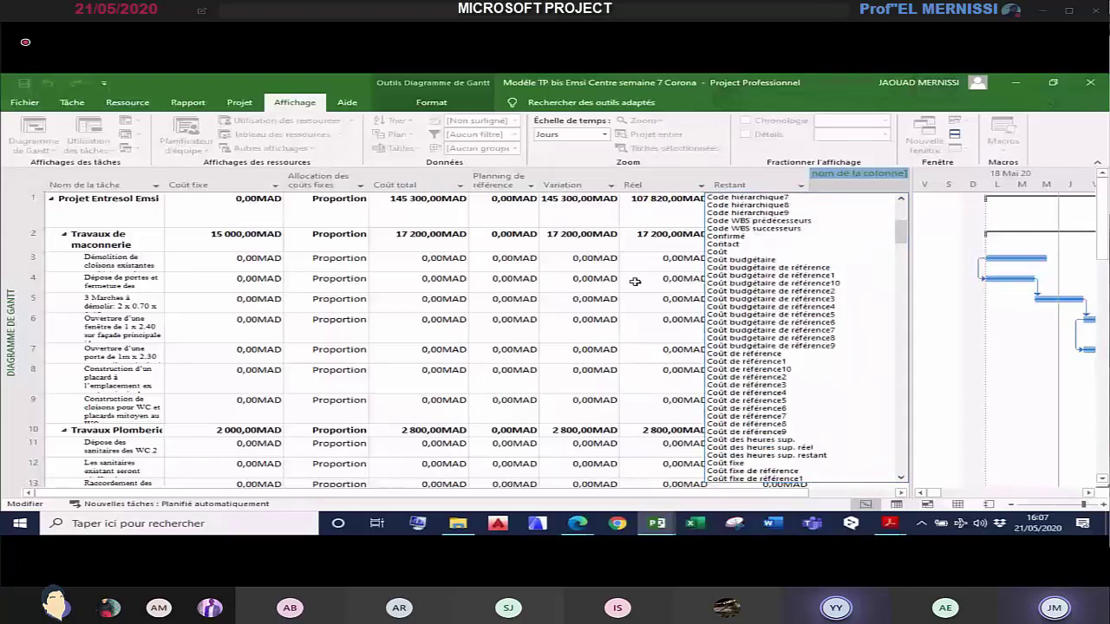
click(635, 282)
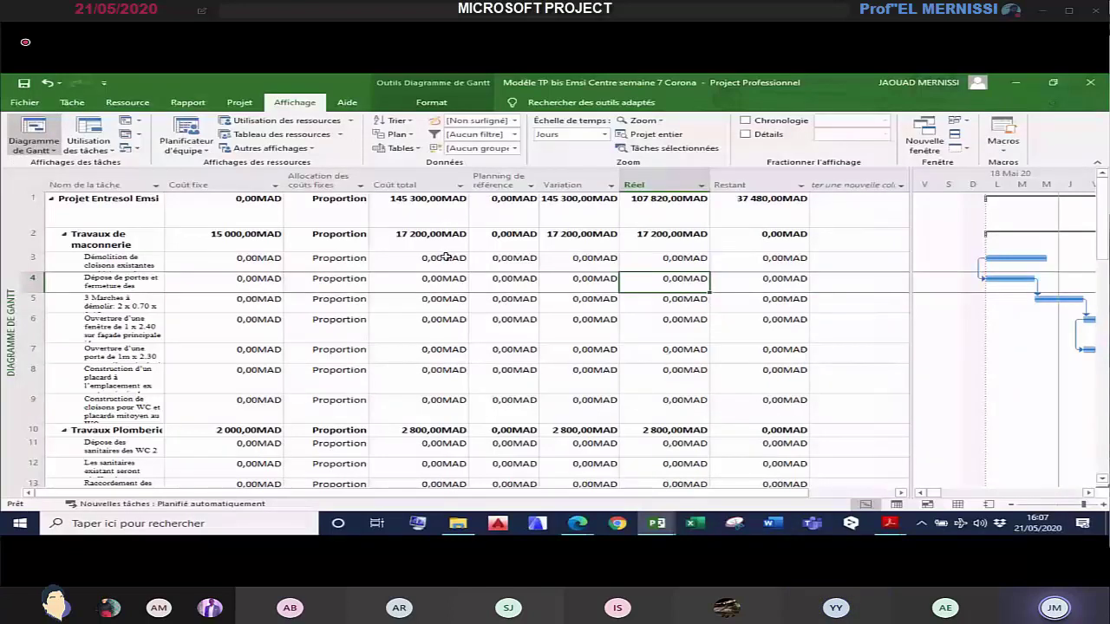
Step: Restore the Gantt chart's Entrée table, and show the Gantt chart of the project Modéle TP Emsi Centre semaine 7 Corona
click(400, 148)
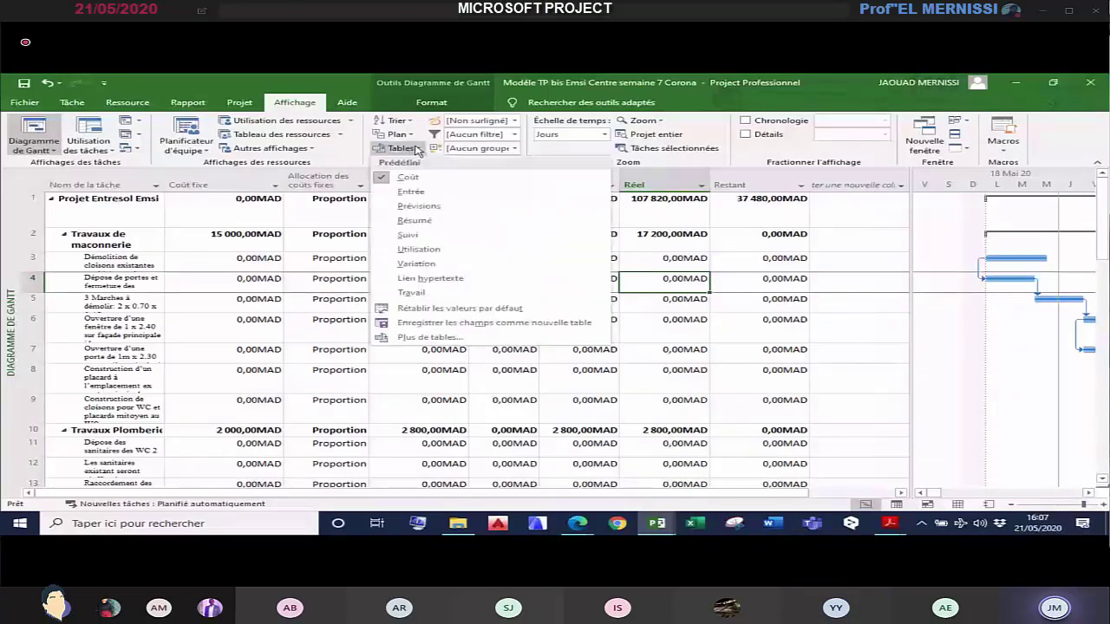
click(411, 191)
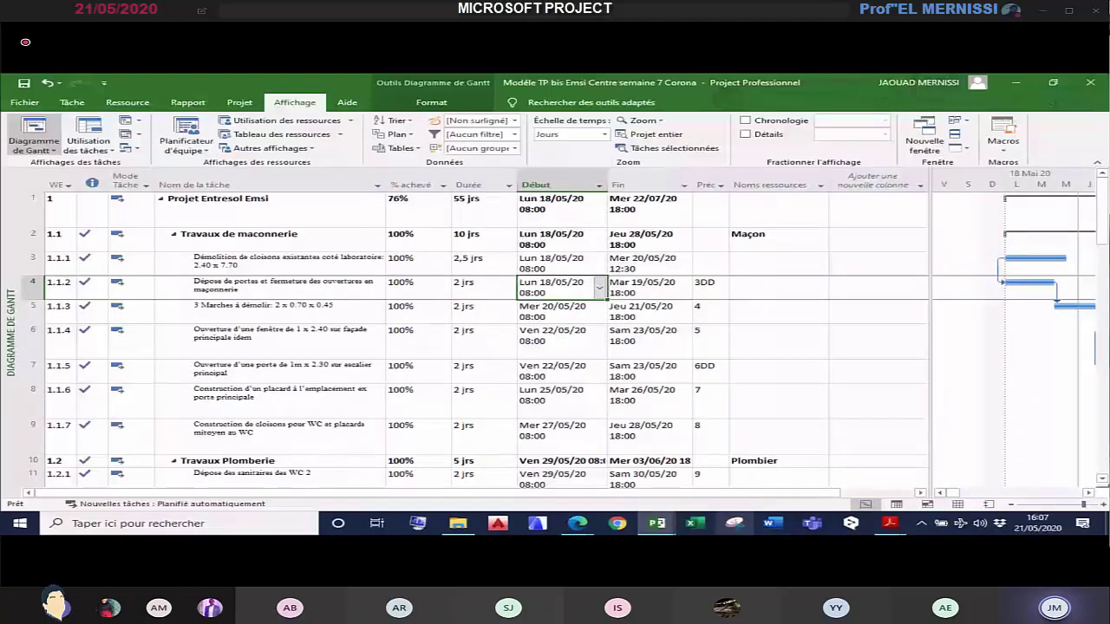
mouse_move(665, 527)
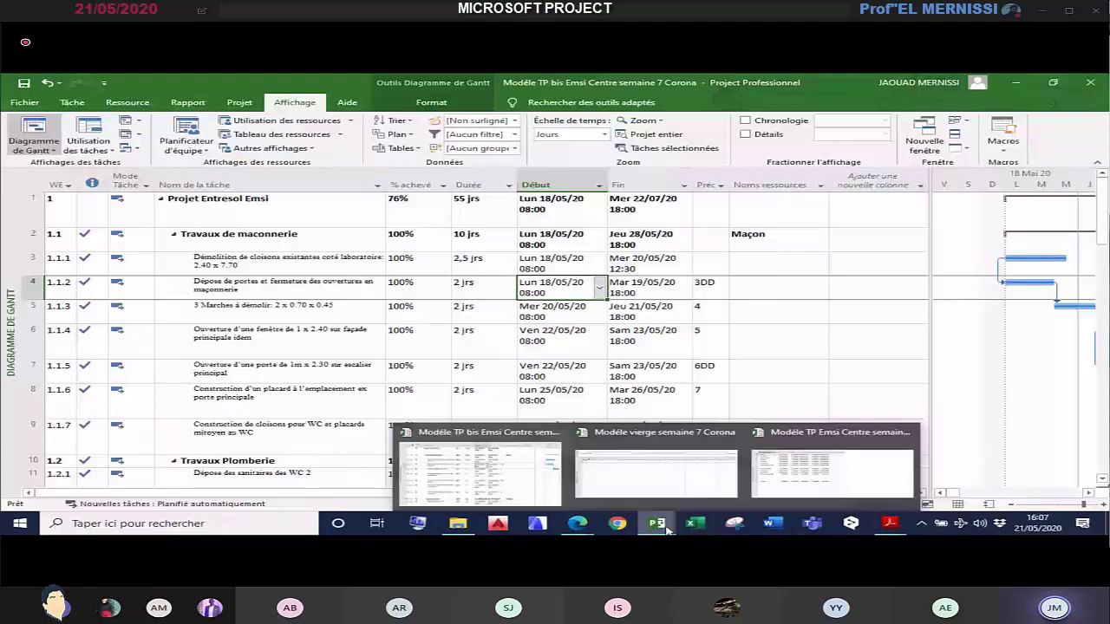
mouse_move(798, 464)
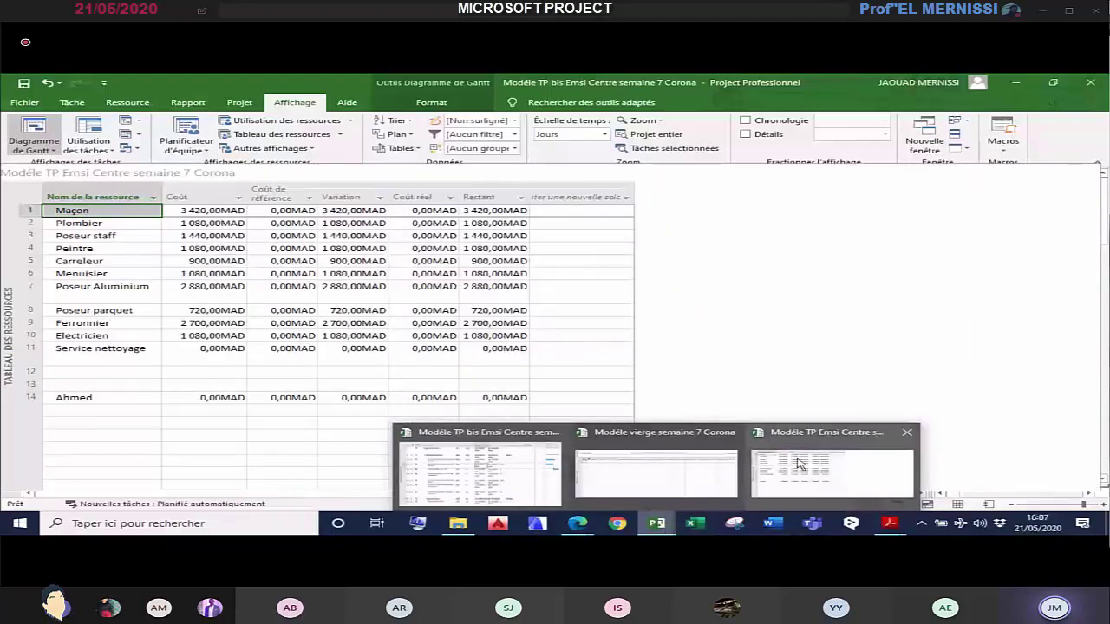
click(798, 464)
click(863, 504)
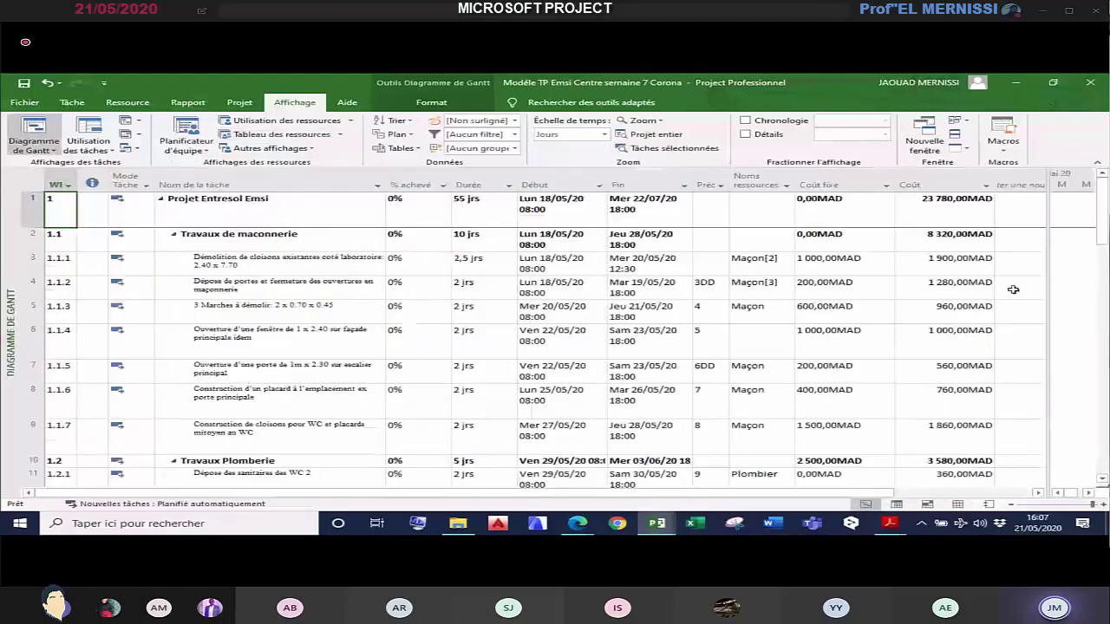
Step: Insert a Coût réel column after the Coût column and enlarge the table area to show it
drag(1048, 240, 1076, 235)
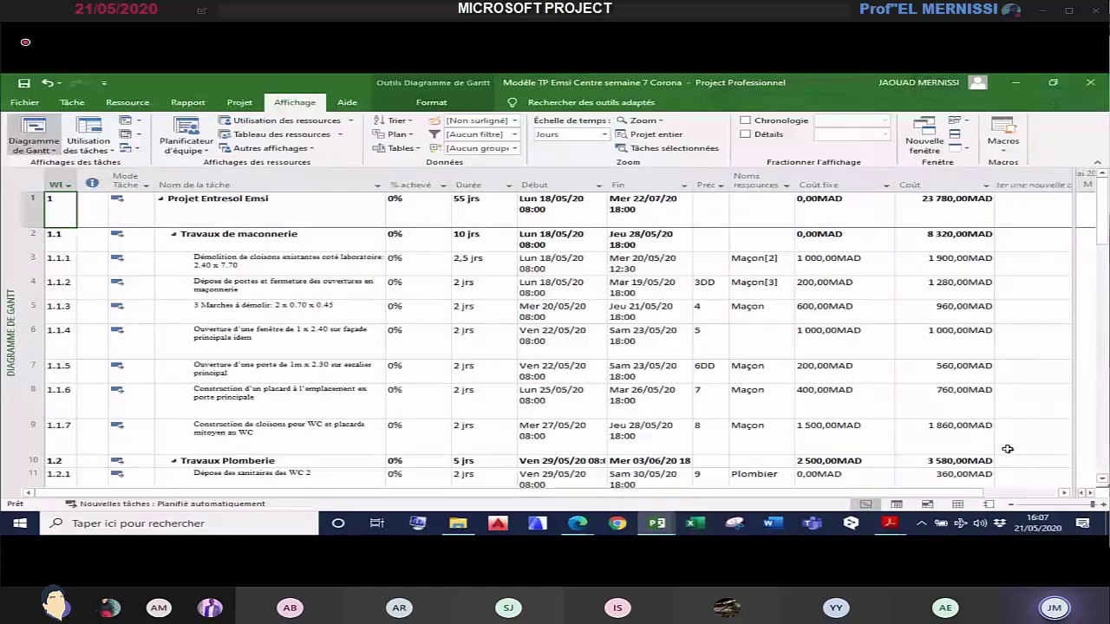
click(1045, 493)
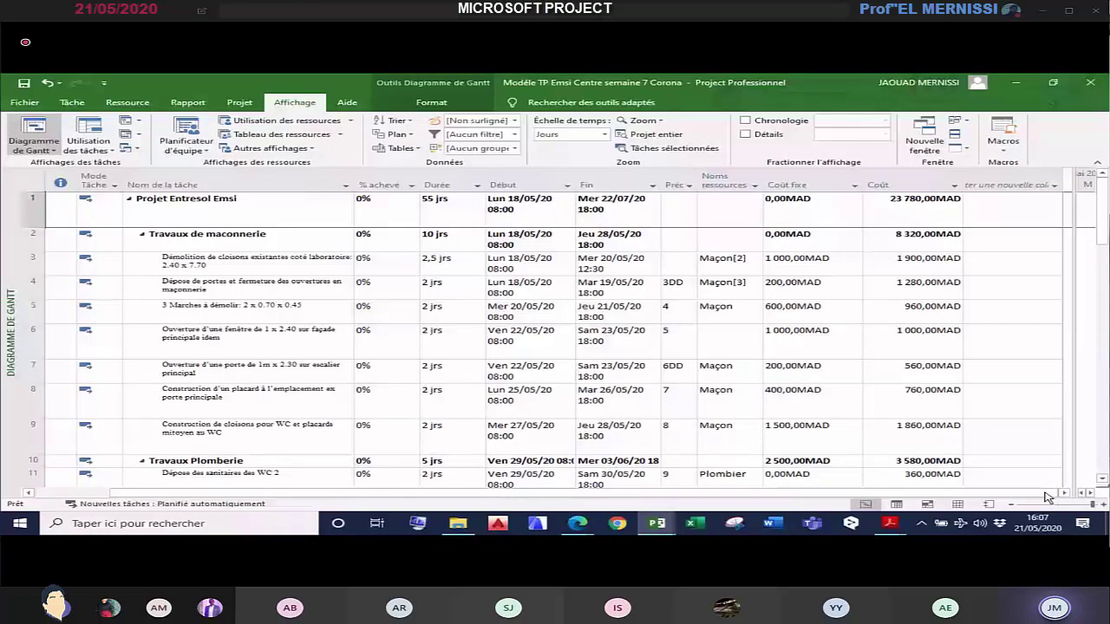
right_click(987, 185)
click(902, 273)
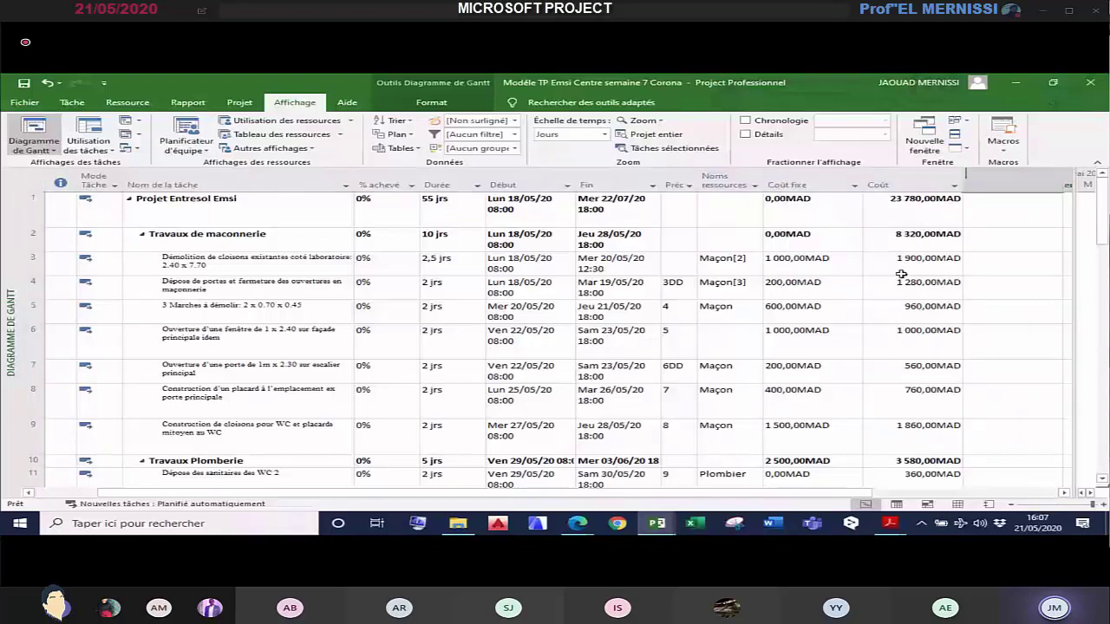
scroll(919, 382, down, 13)
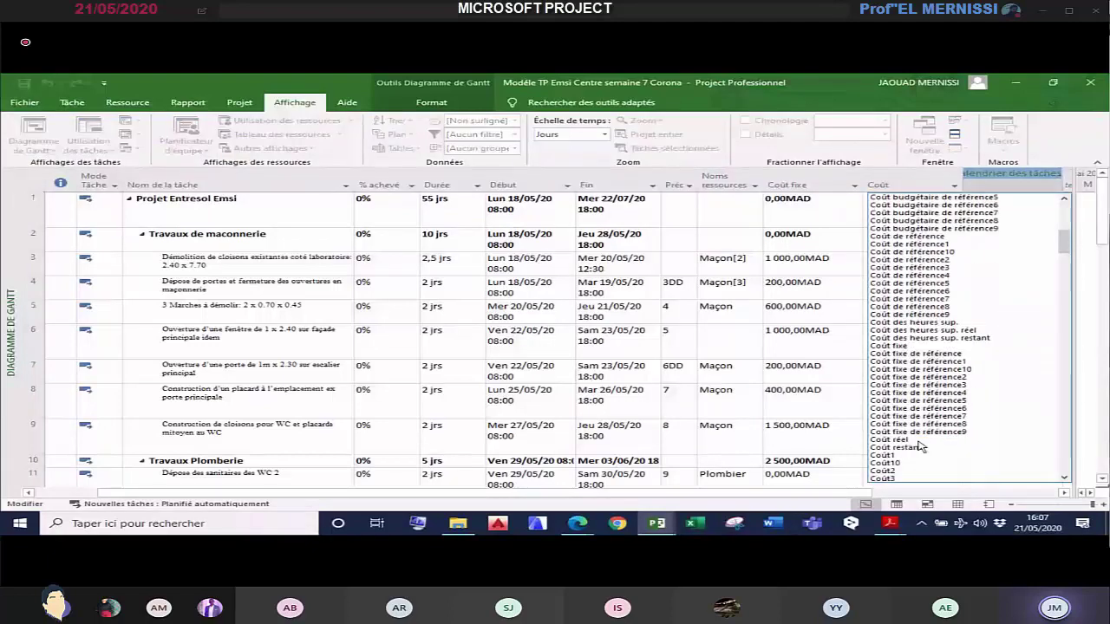
click(1073, 401)
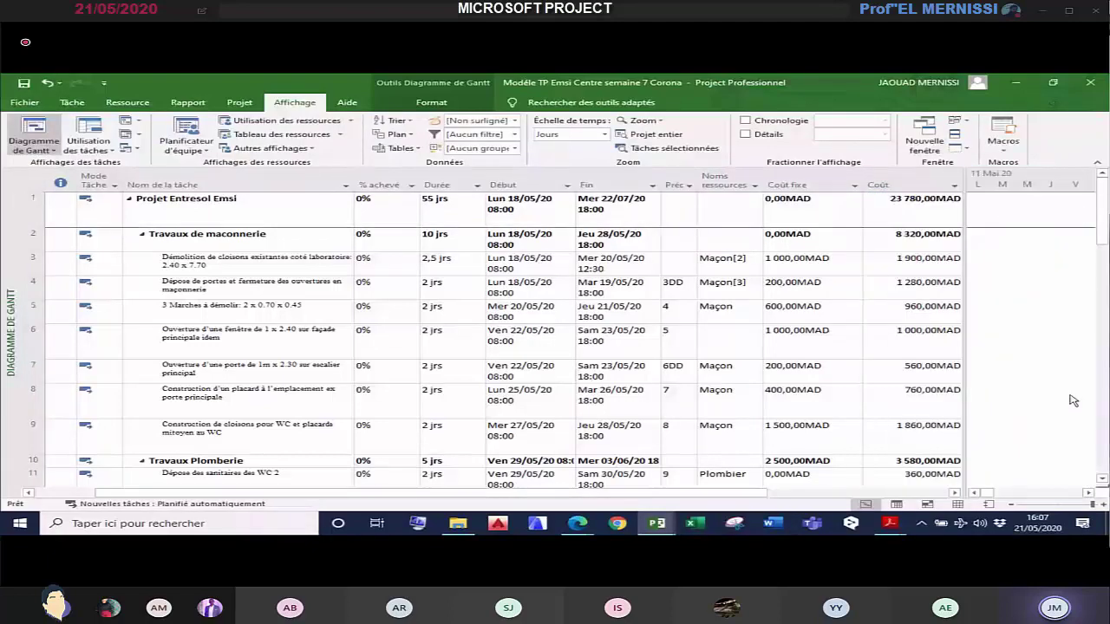
click(929, 407)
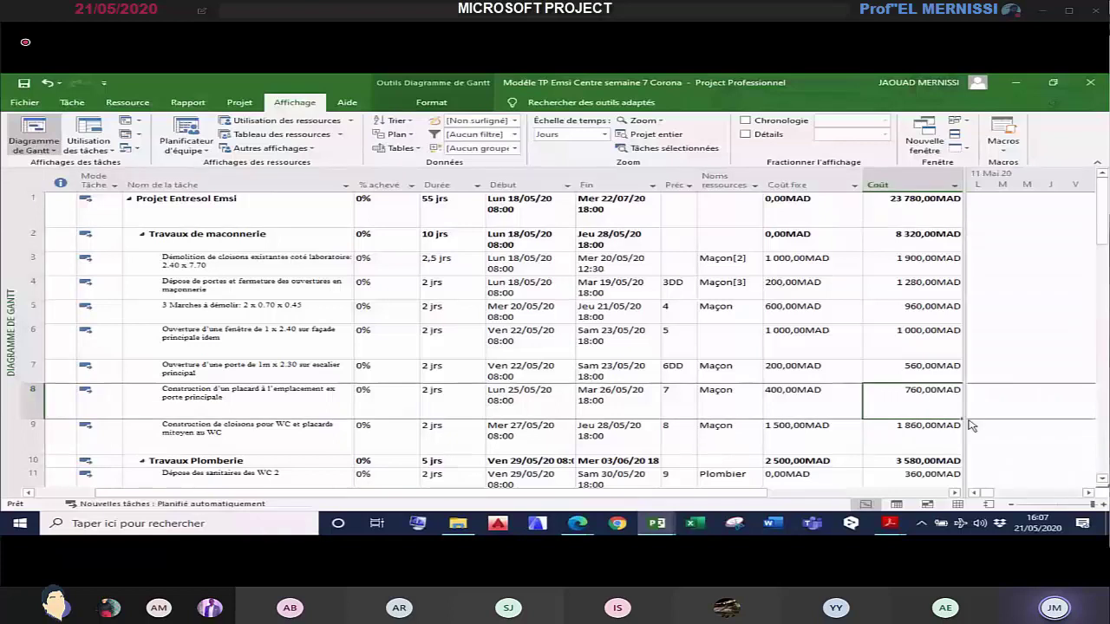
drag(970, 423, 1030, 423)
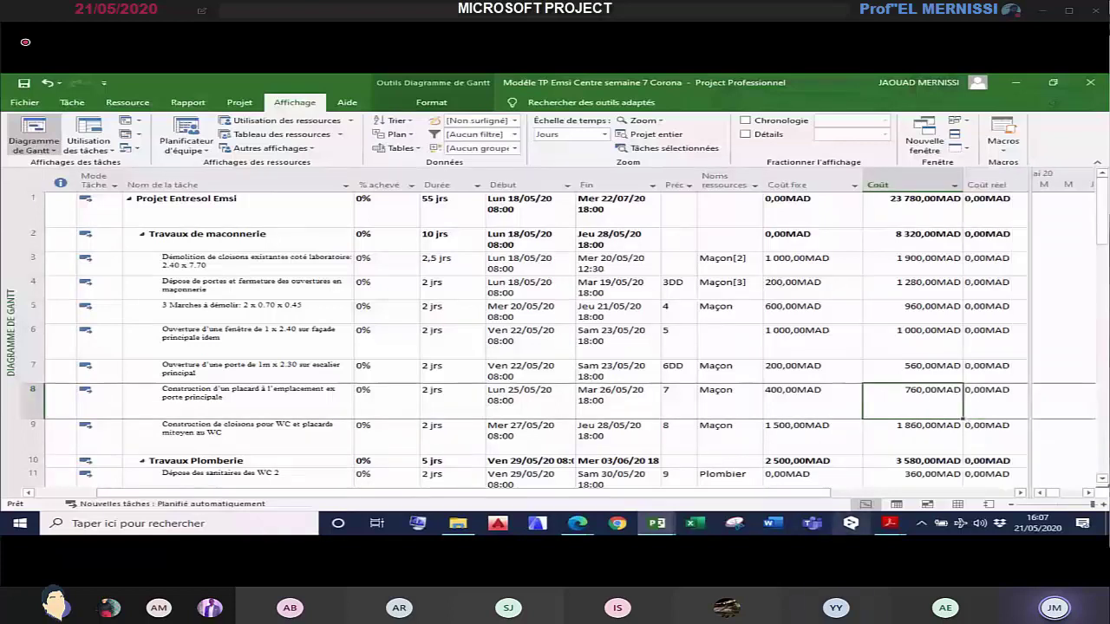
Step: Insert a Coût restant column after the Coût réel column, and widen the Coût réel column slightly
click(921, 493)
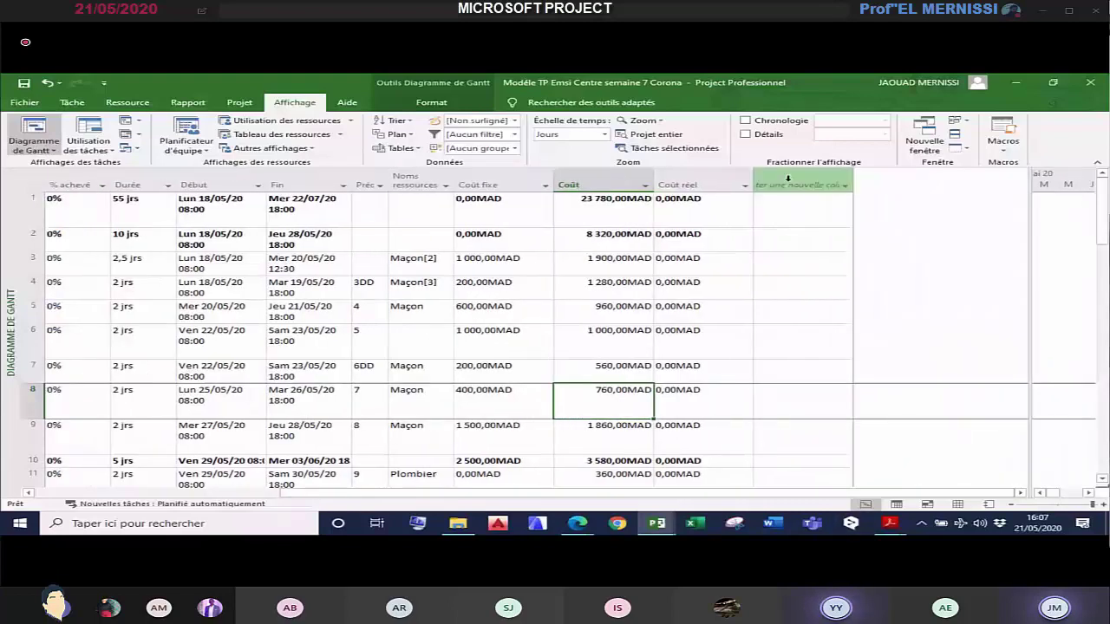
click(787, 178)
drag(960, 213, 960, 233)
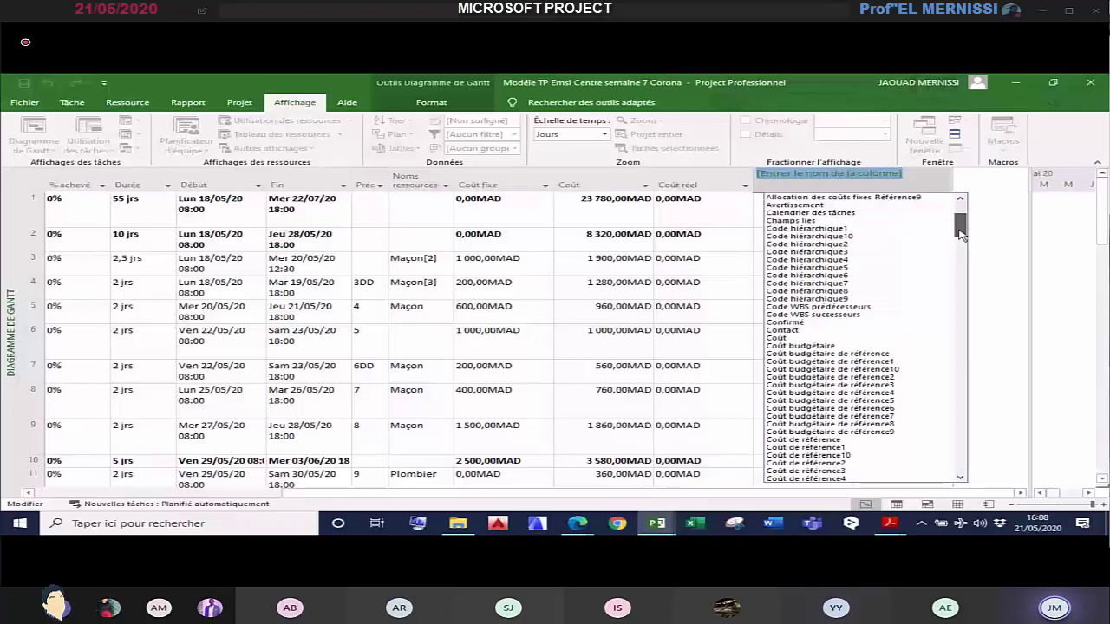
drag(960, 232, 963, 249)
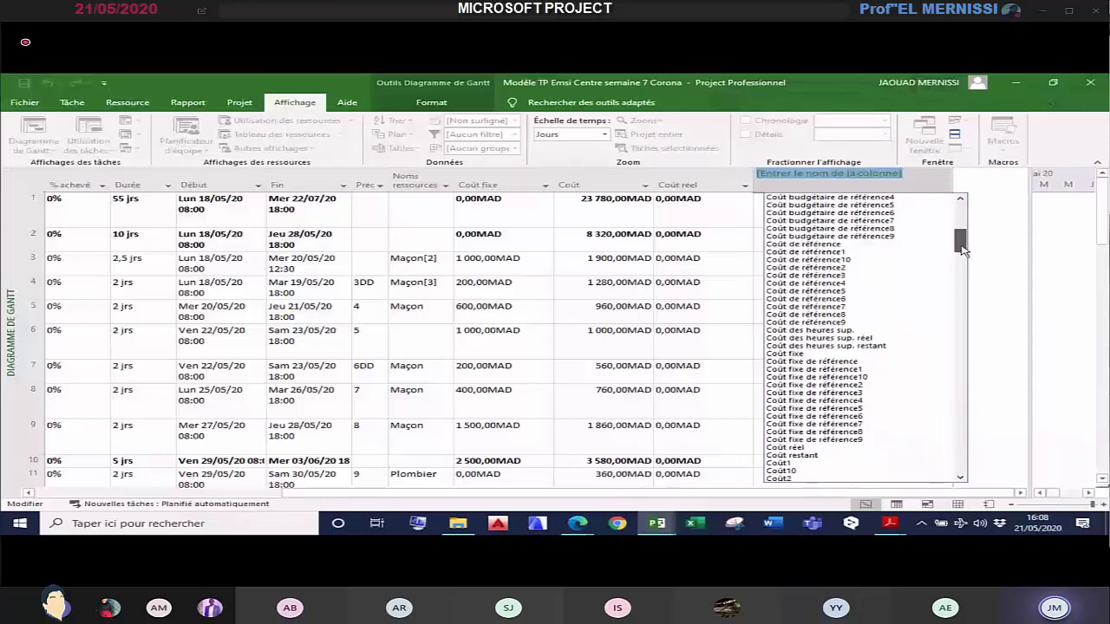
click(792, 455)
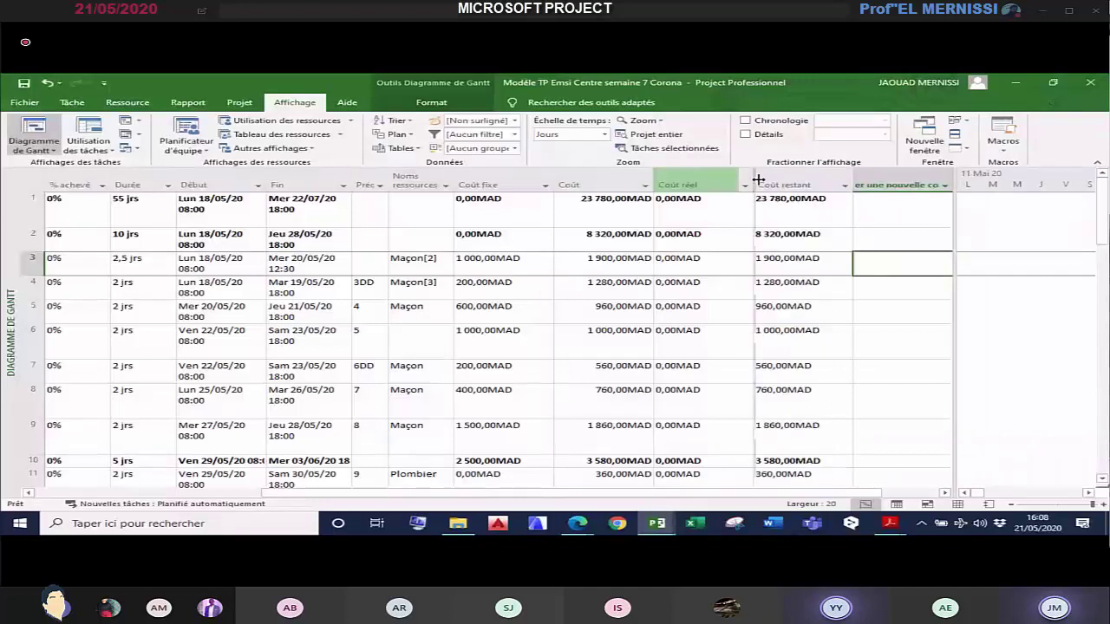
drag(758, 180, 761, 218)
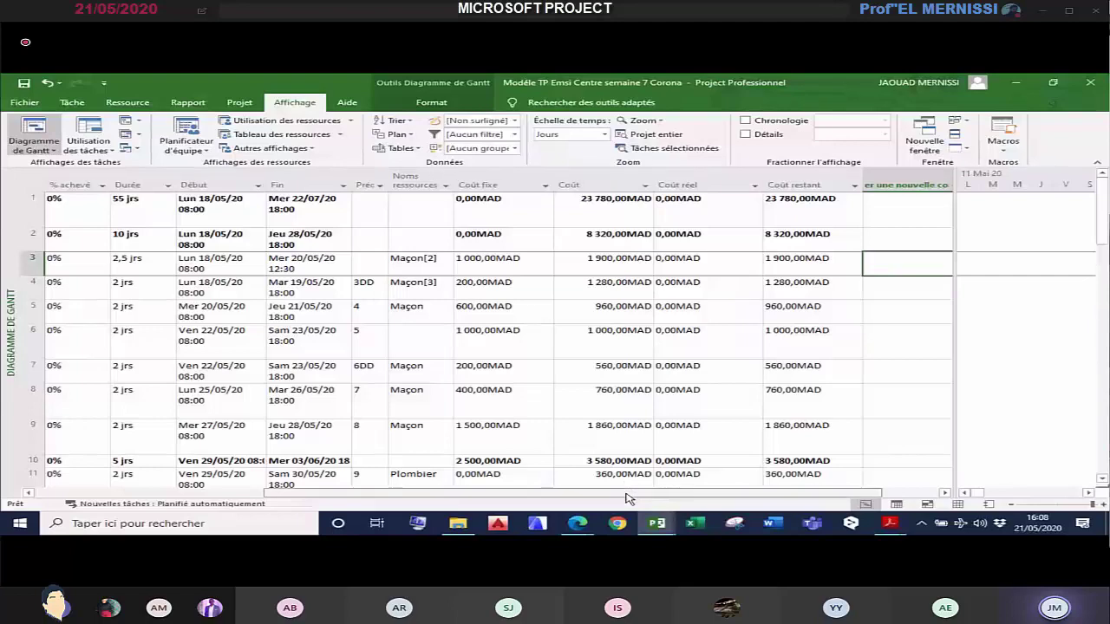
Step: Examine the fixed costs of the tasks under Travaux de maconnerie
drag(628, 498, 566, 500)
click(711, 312)
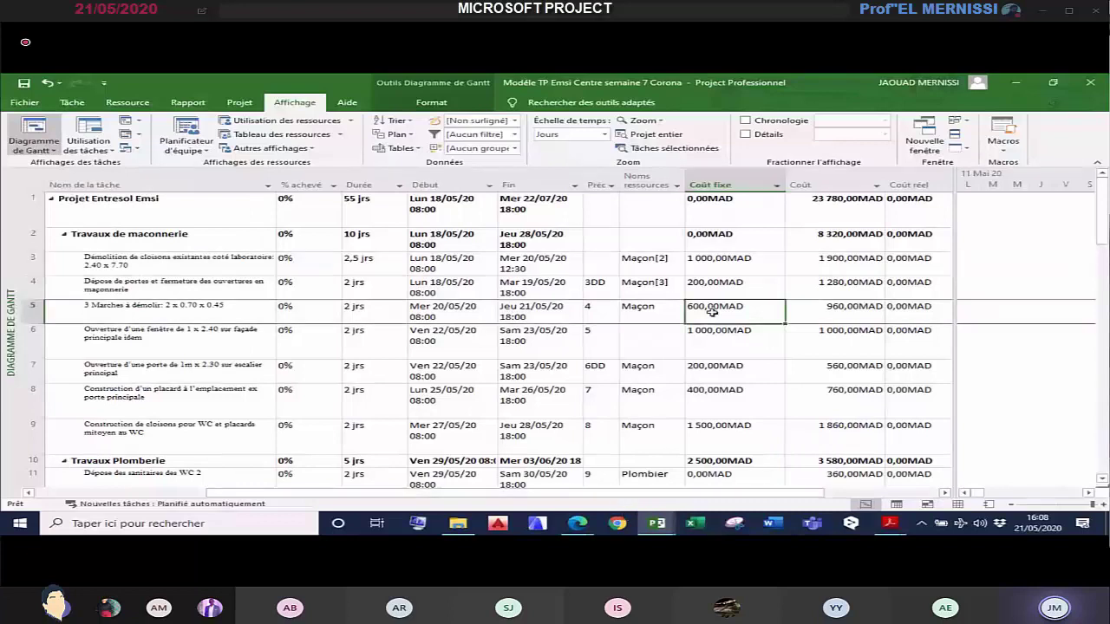
click(714, 371)
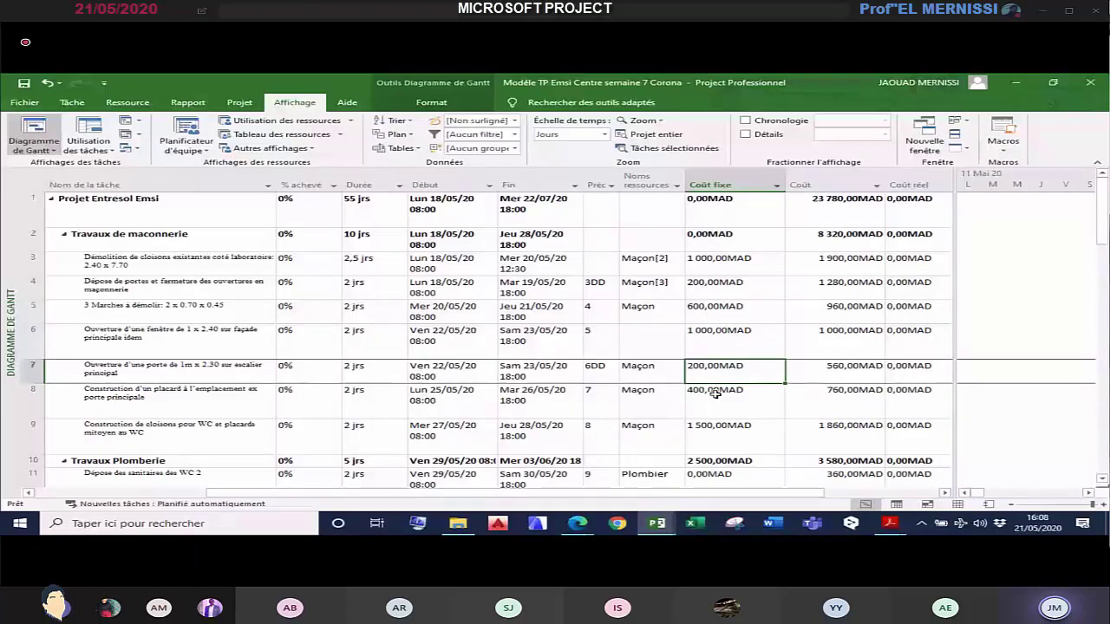
click(717, 394)
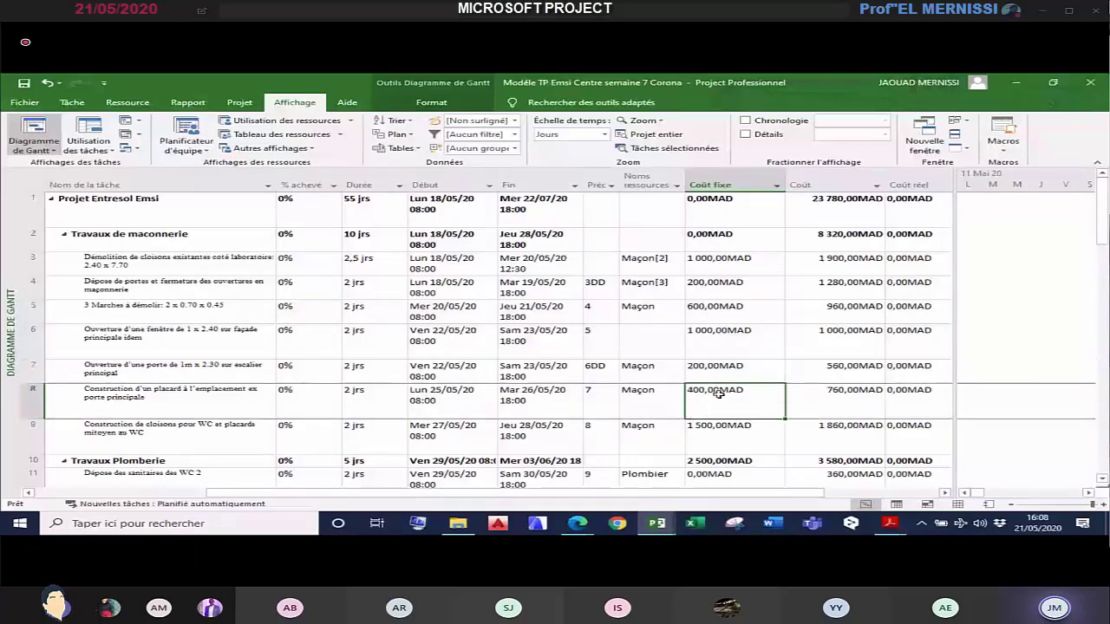
click(713, 372)
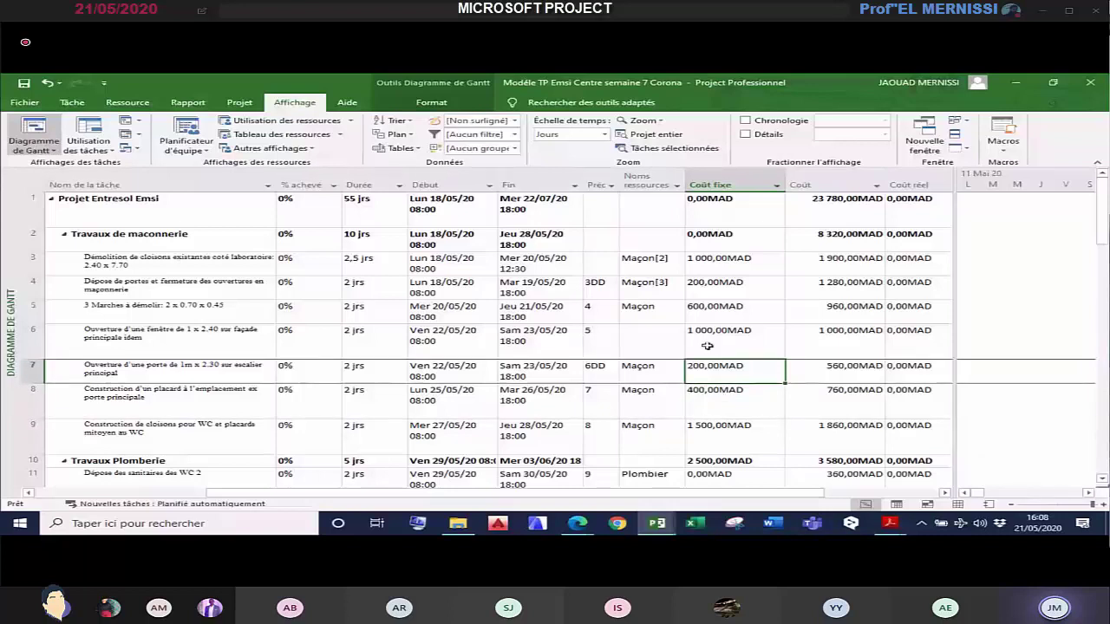
click(717, 267)
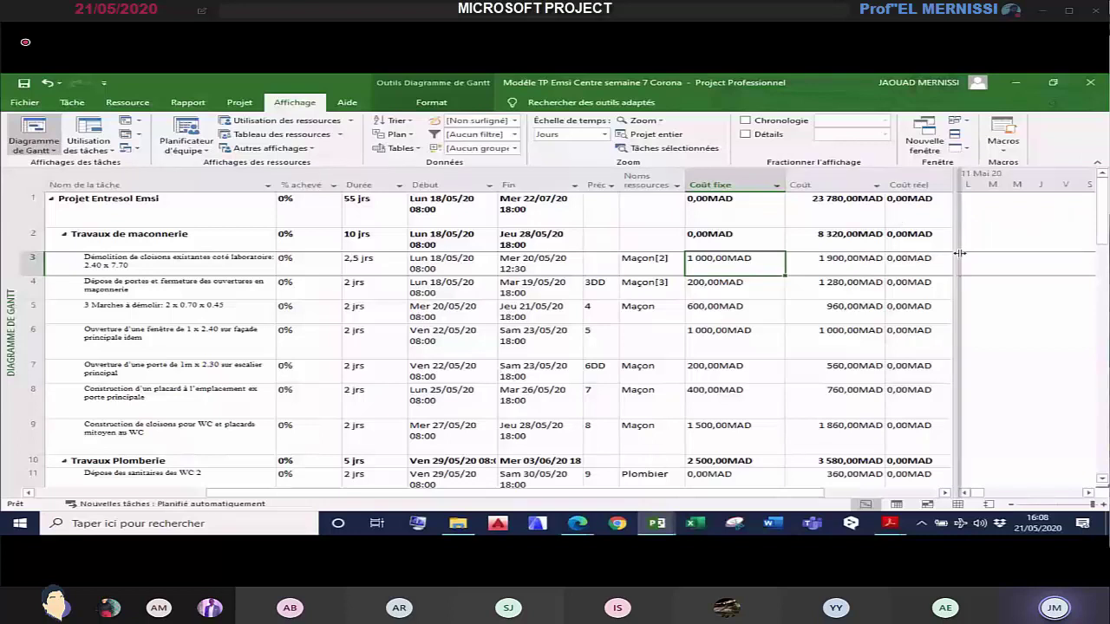
Step: Enlarge the table area to show Coût restant, and update the project's progress to the status date 30/05/20
drag(960, 254, 1069, 253)
drag(573, 495, 651, 495)
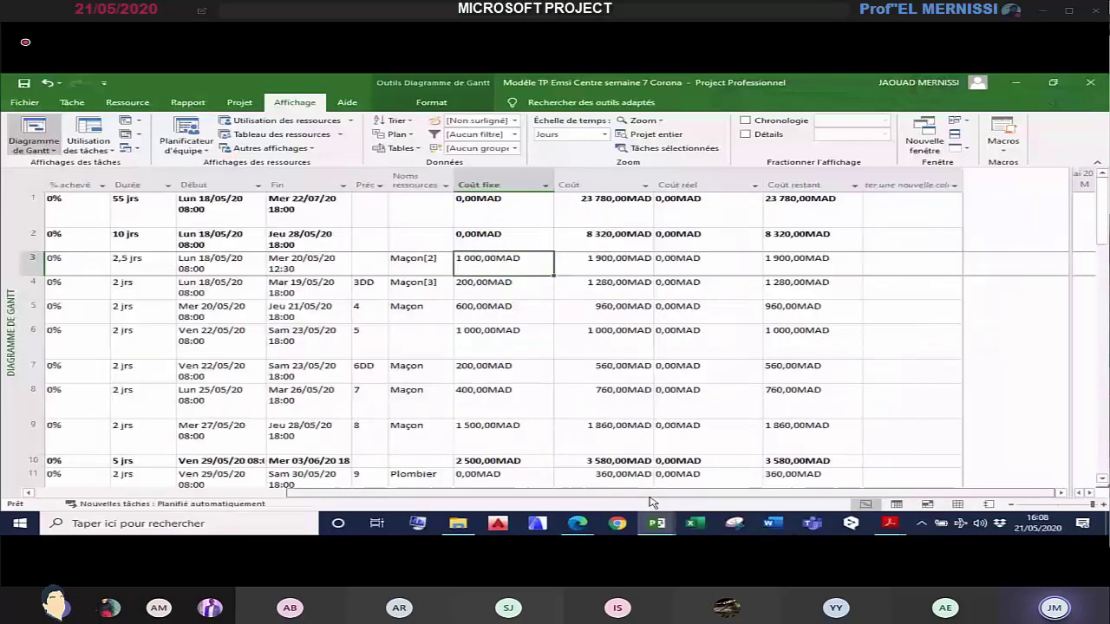
click(240, 102)
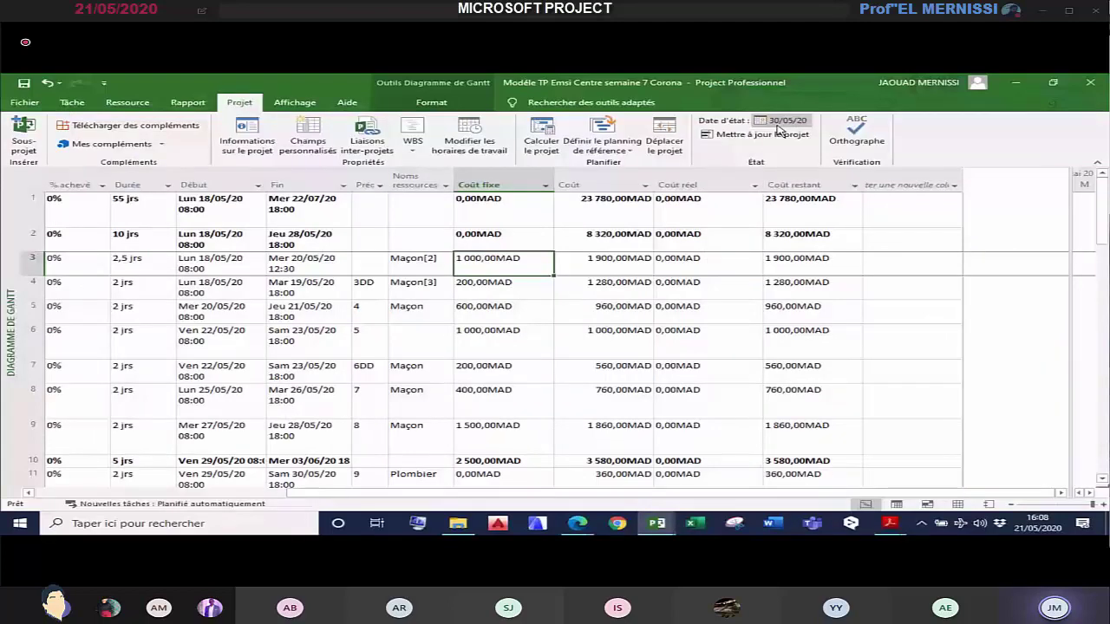
click(778, 135)
click(672, 335)
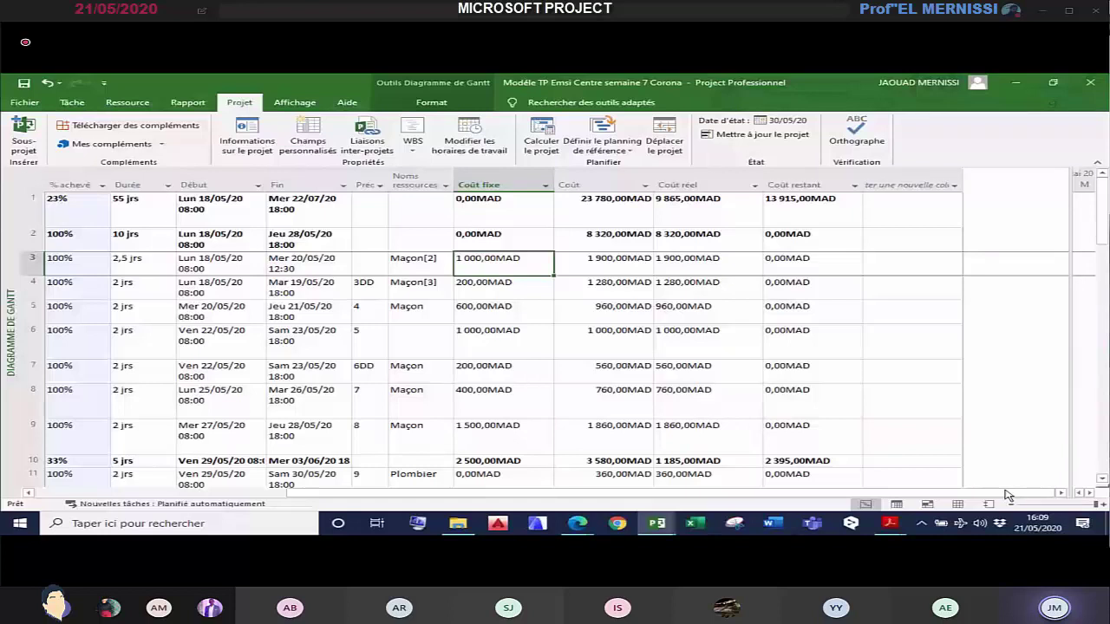
Step: Compare the fixed, actual and remaining costs of task 4, and check the costs by resource before returning to the Gantt chart
click(501, 279)
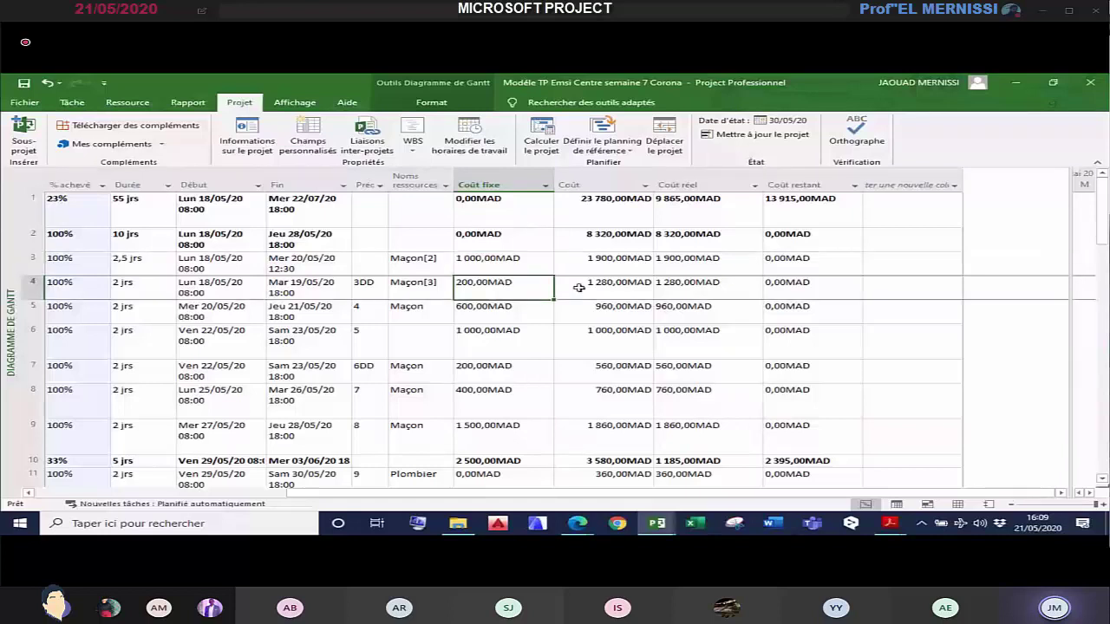
click(685, 290)
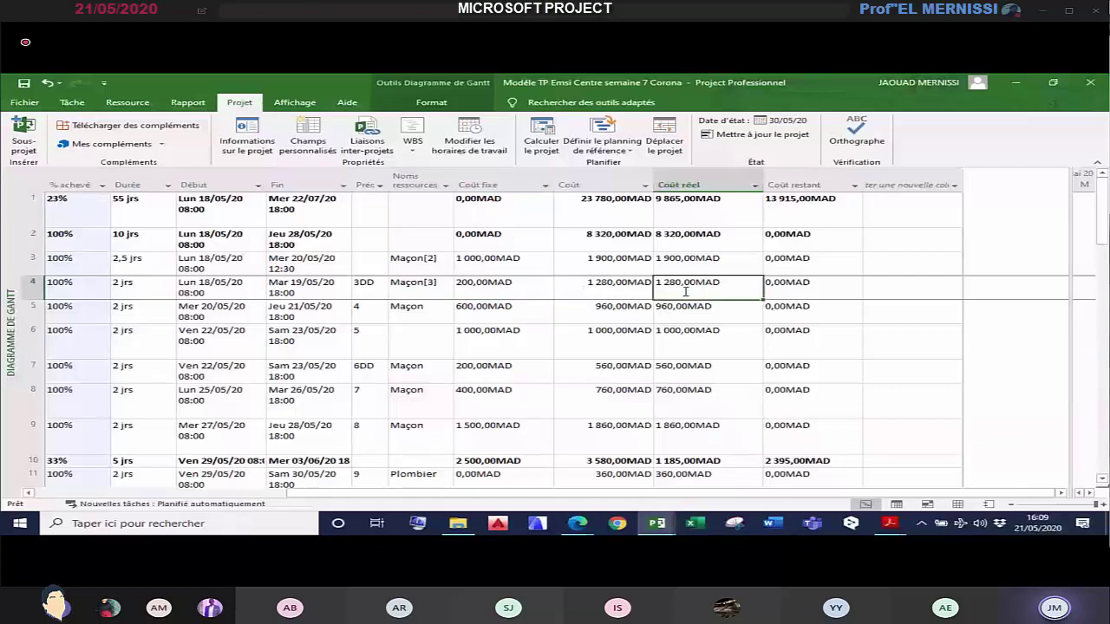
click(787, 280)
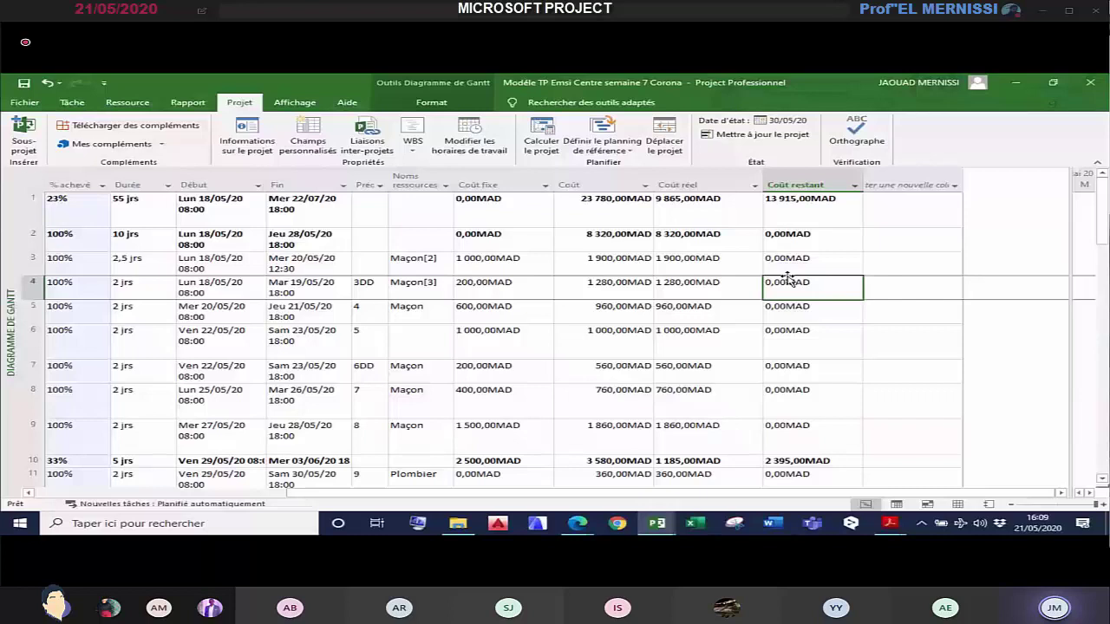
click(959, 507)
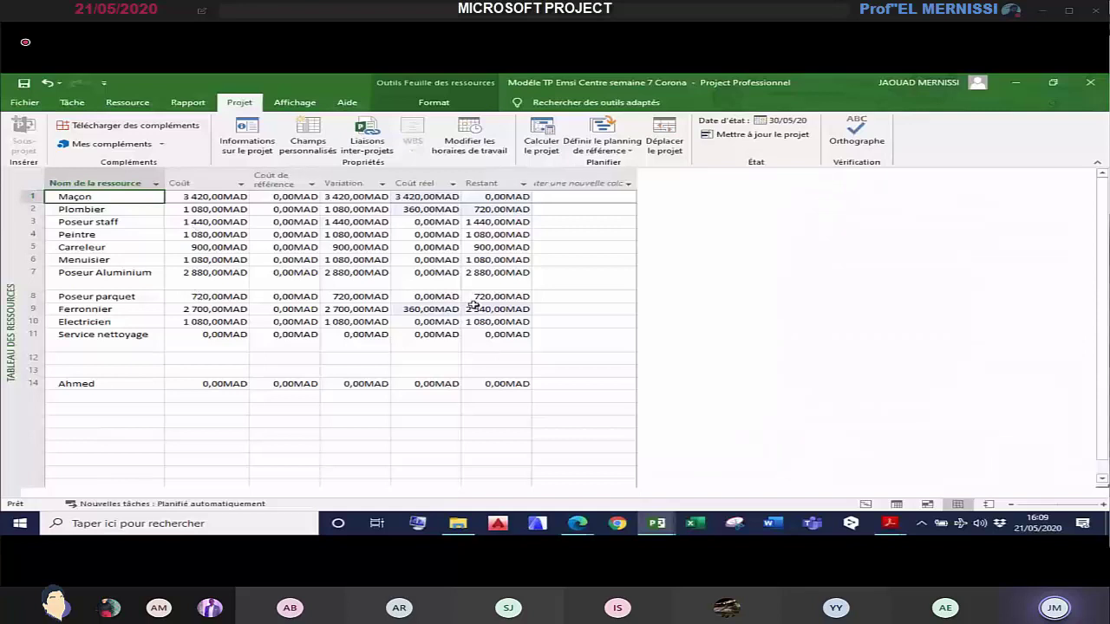
click(865, 505)
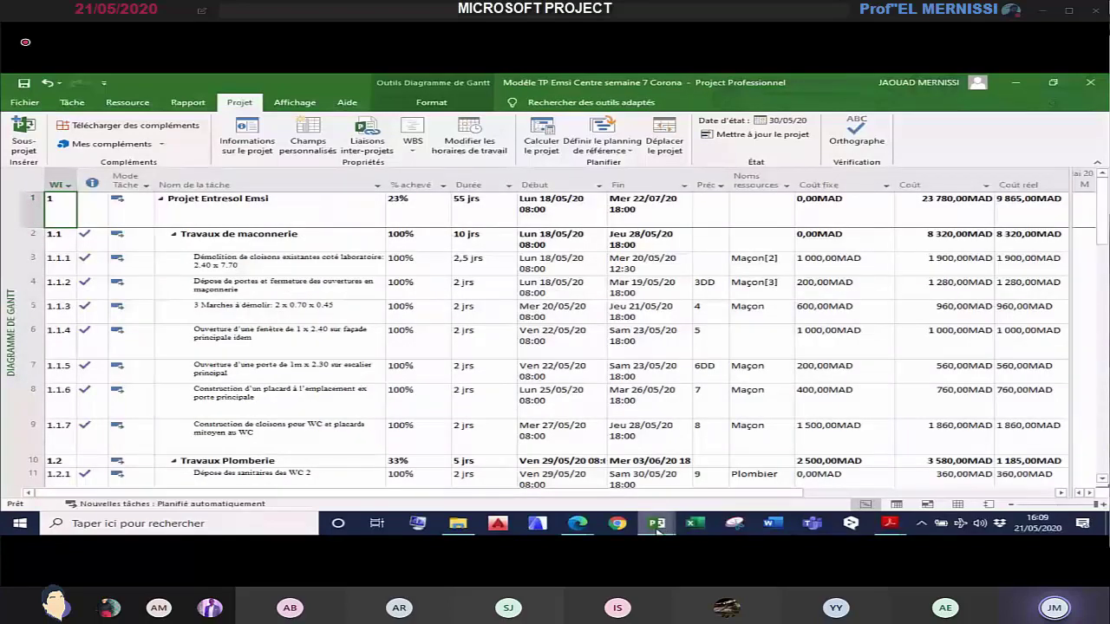
Step: Switch to the project Modéle TP bis Emsi Centre semaine 7 Corona and insert a Coût fixe column after Noms ressources
mouse_move(658, 529)
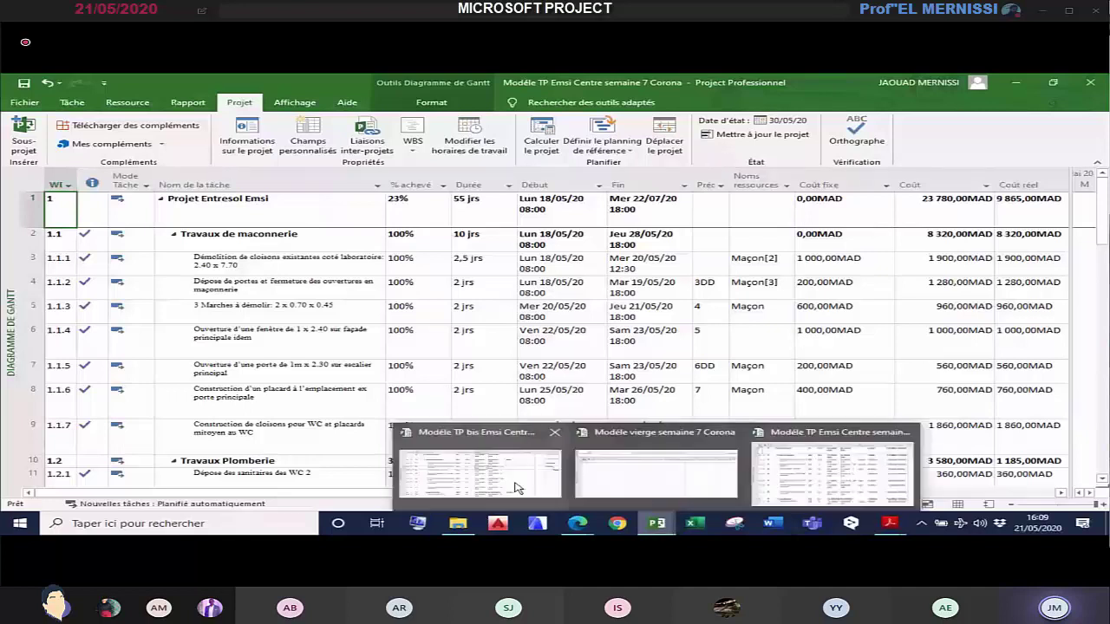
click(517, 488)
drag(931, 336, 1012, 334)
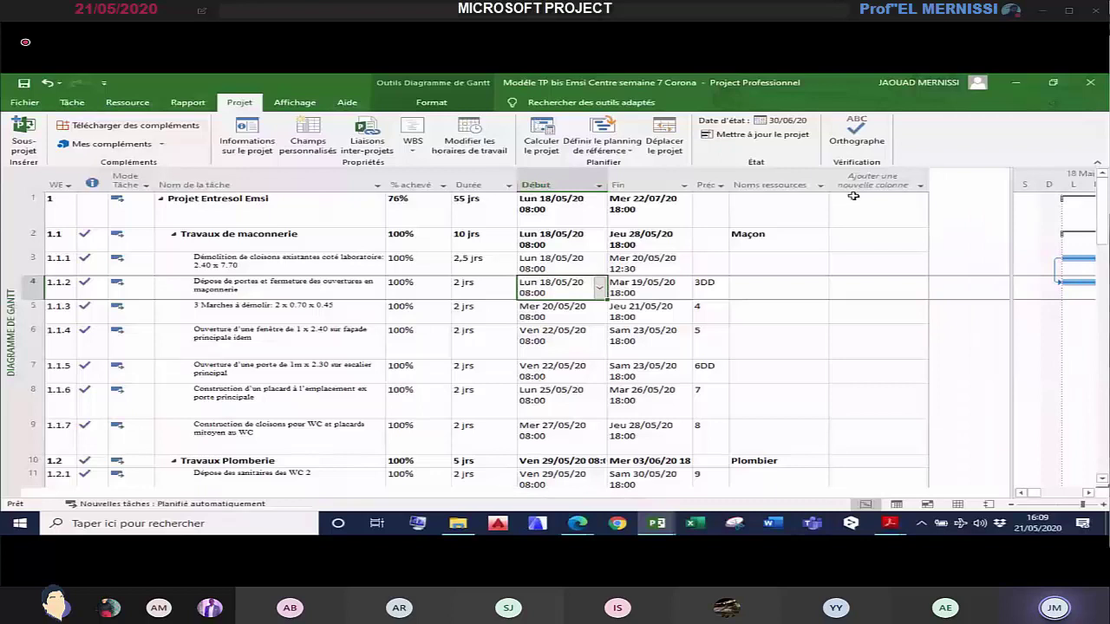
click(853, 196)
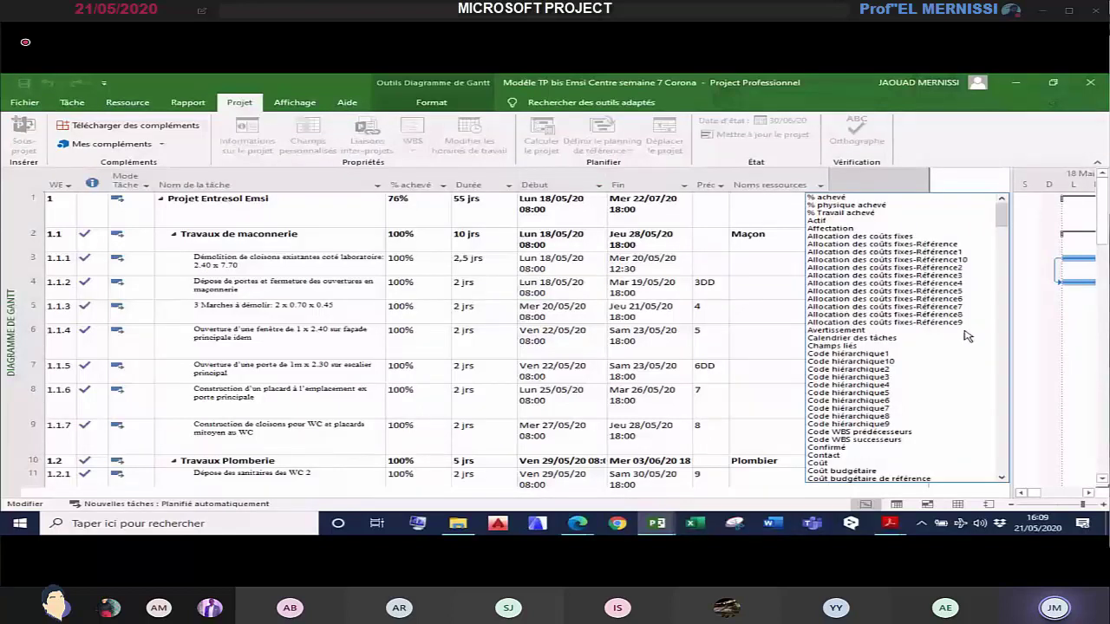
scroll(962, 335, down, 6)
scroll(954, 333, down, 8)
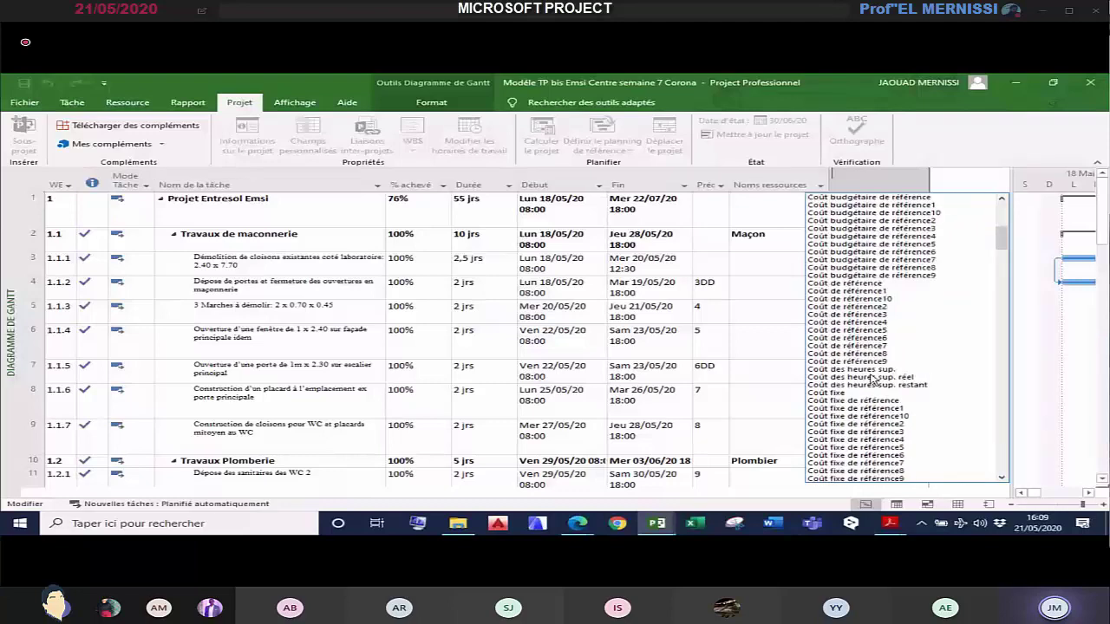
click(859, 393)
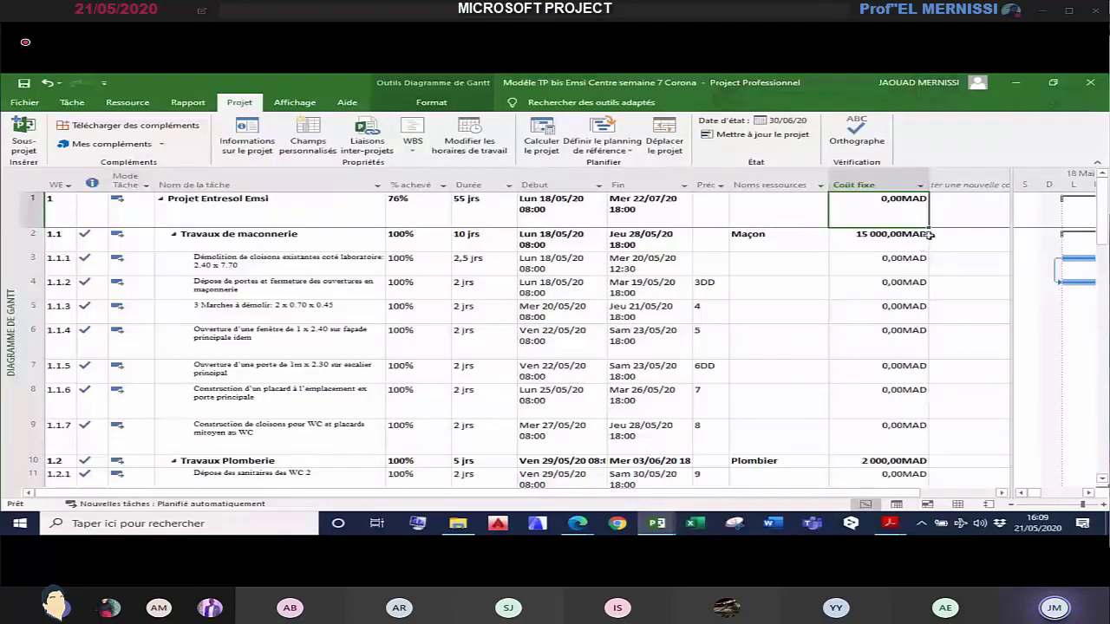
Step: Insert a Coût column after the Coût fixe column
click(970, 178)
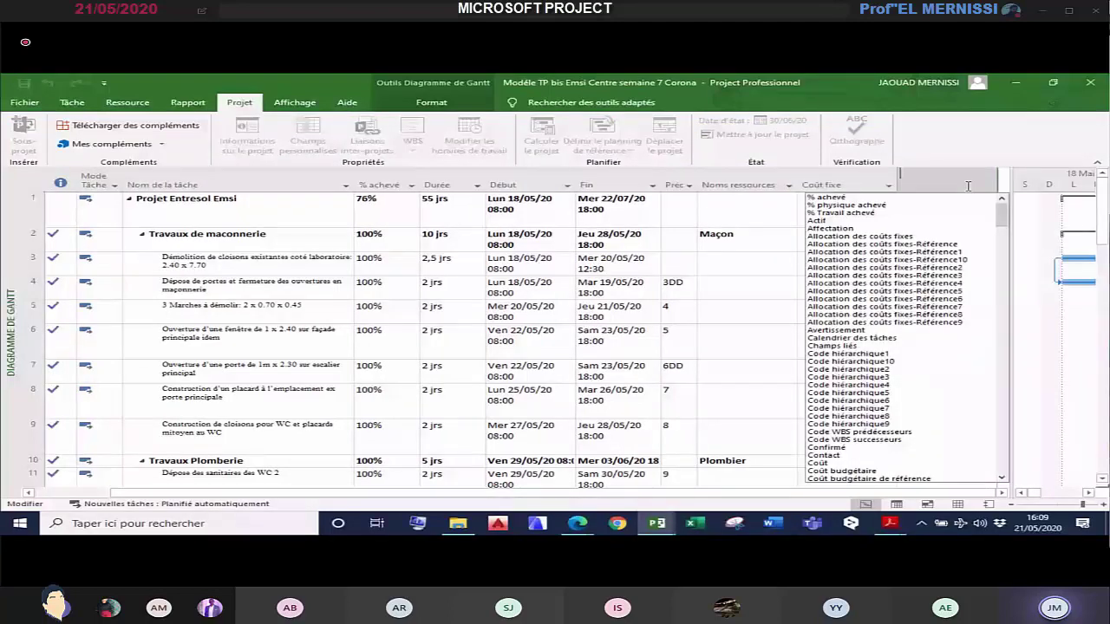
text(ches)
click(820, 323)
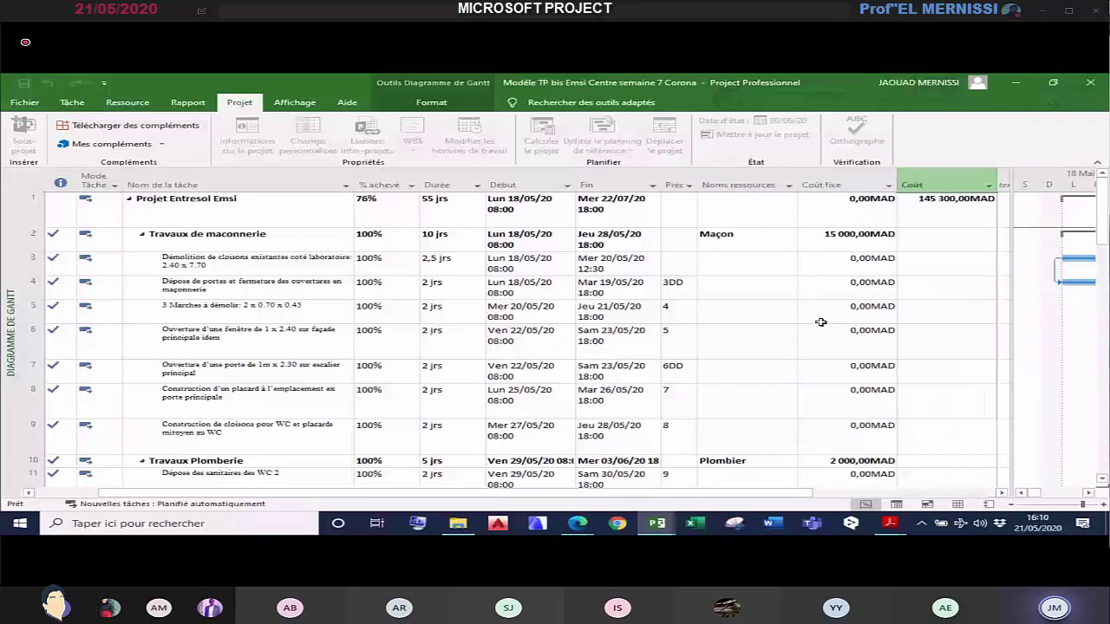
Step: Insert a Coût réel column after the Coût column
drag(833, 493, 954, 492)
click(729, 179)
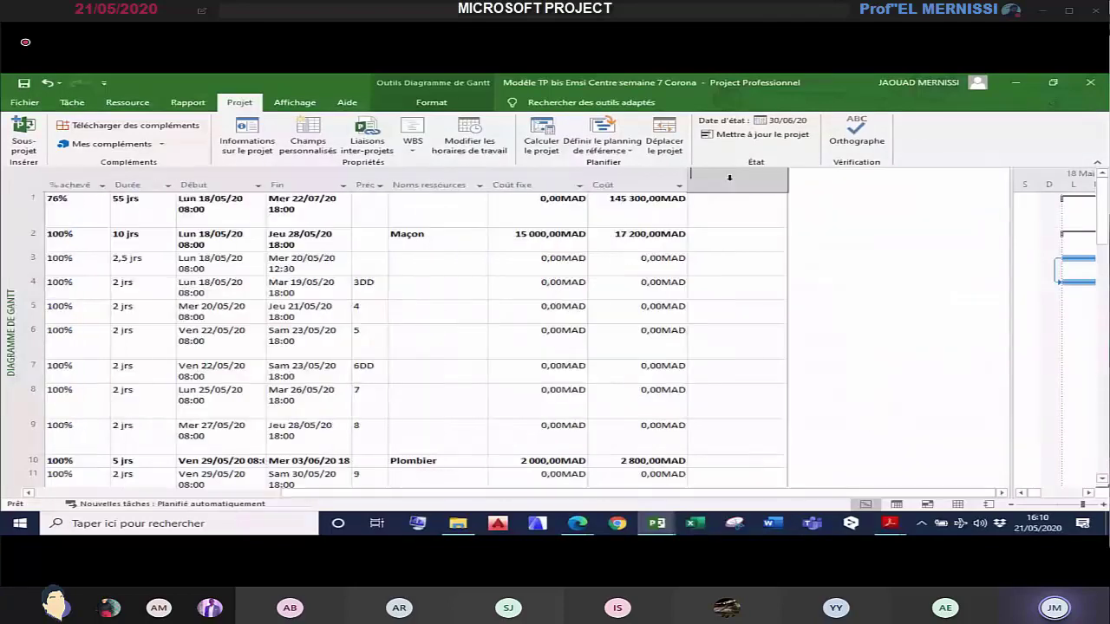
text(c)
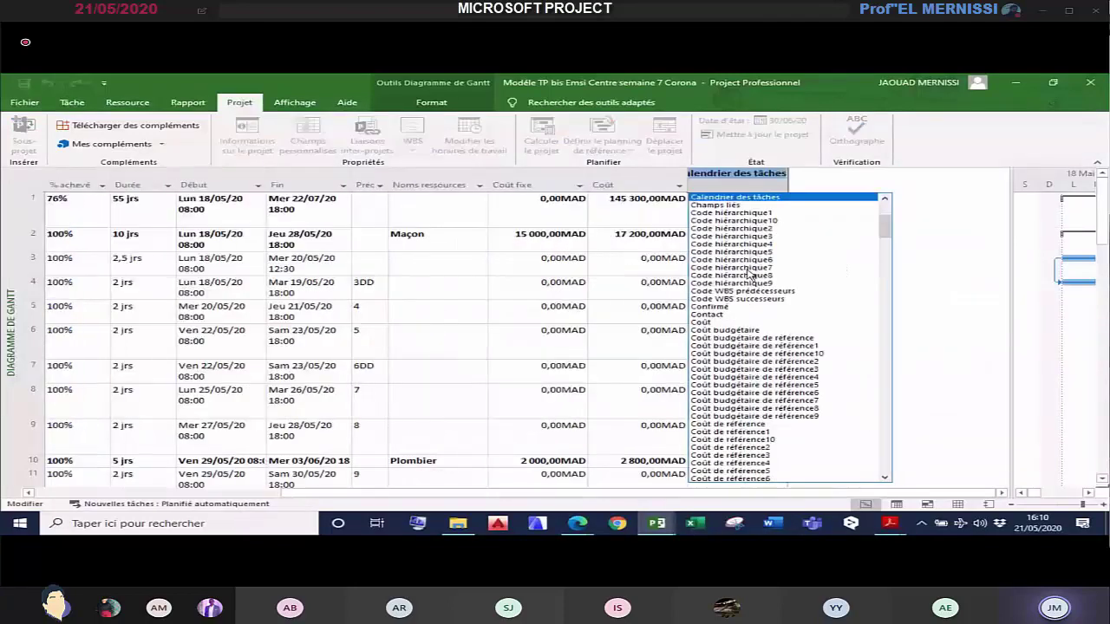
drag(887, 230, 886, 265)
click(727, 262)
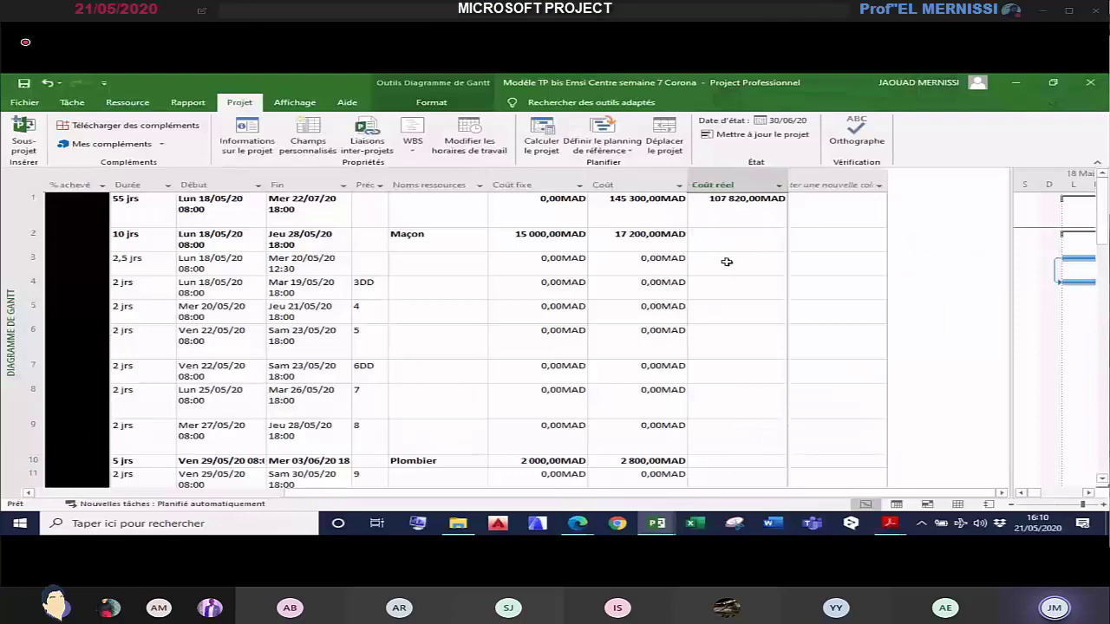
Step: Insert a Coût restant column after the Coût réel column in the Modéle TP bis project
click(834, 184)
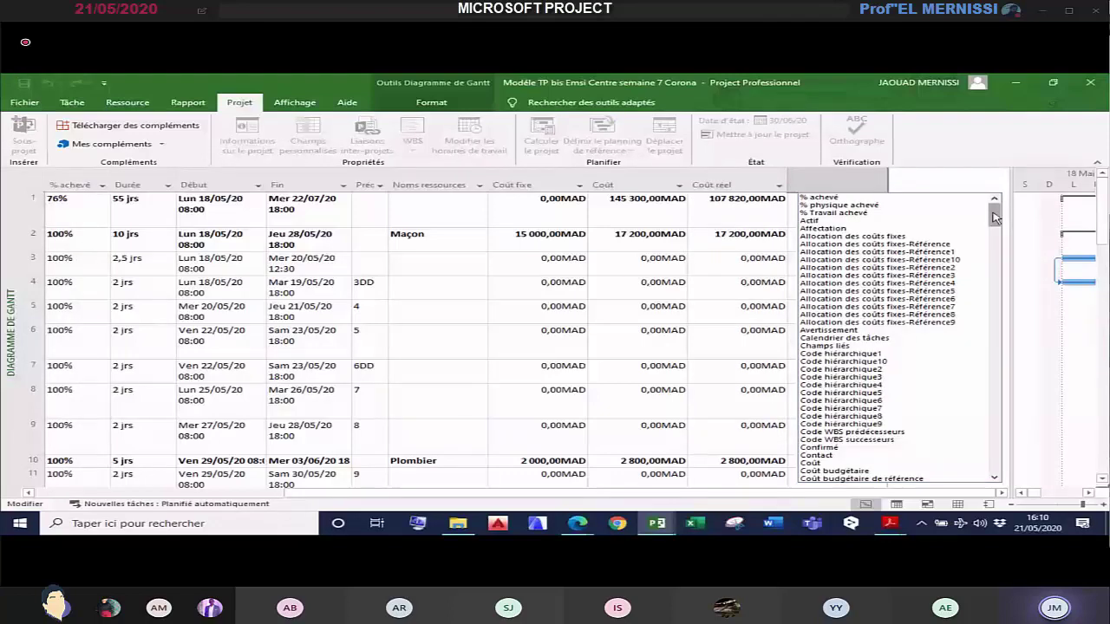
drag(995, 218, 989, 258)
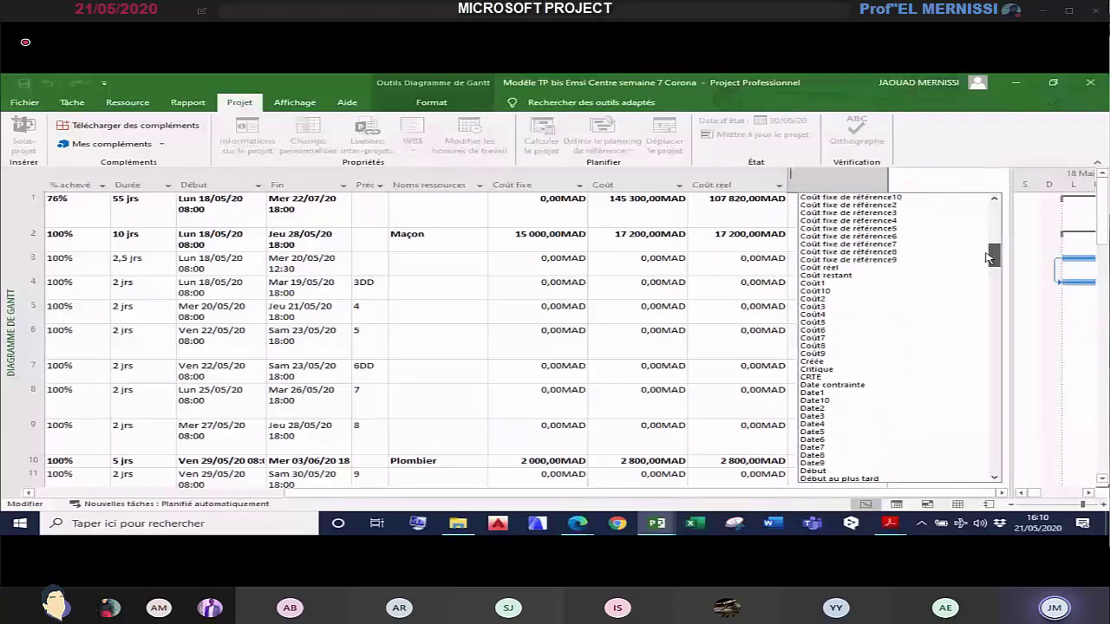
click(825, 275)
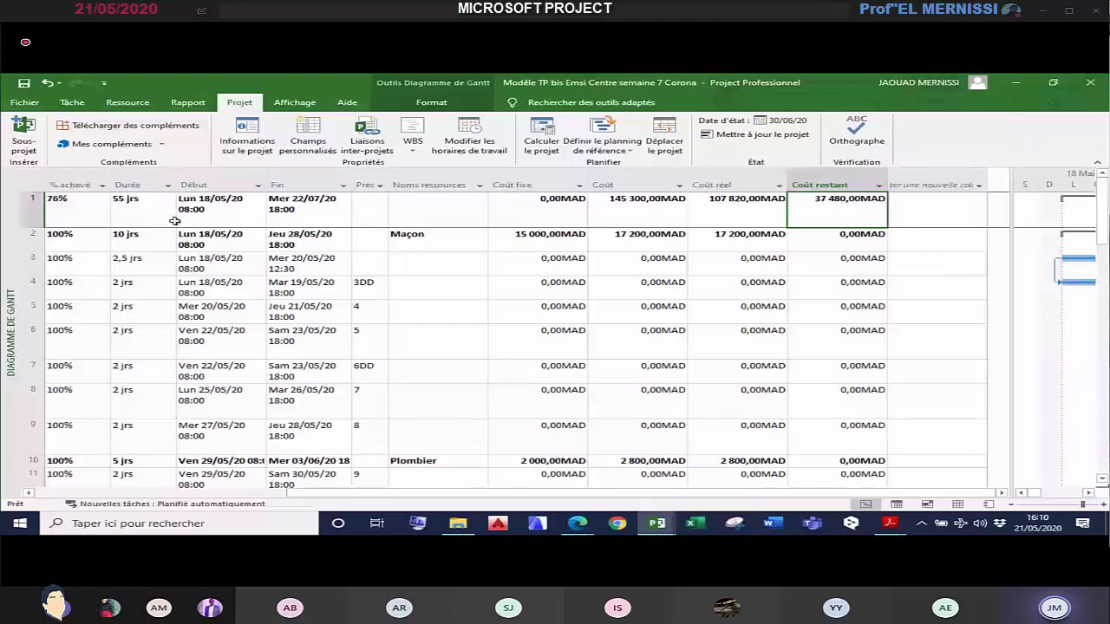
drag(428, 495, 647, 514)
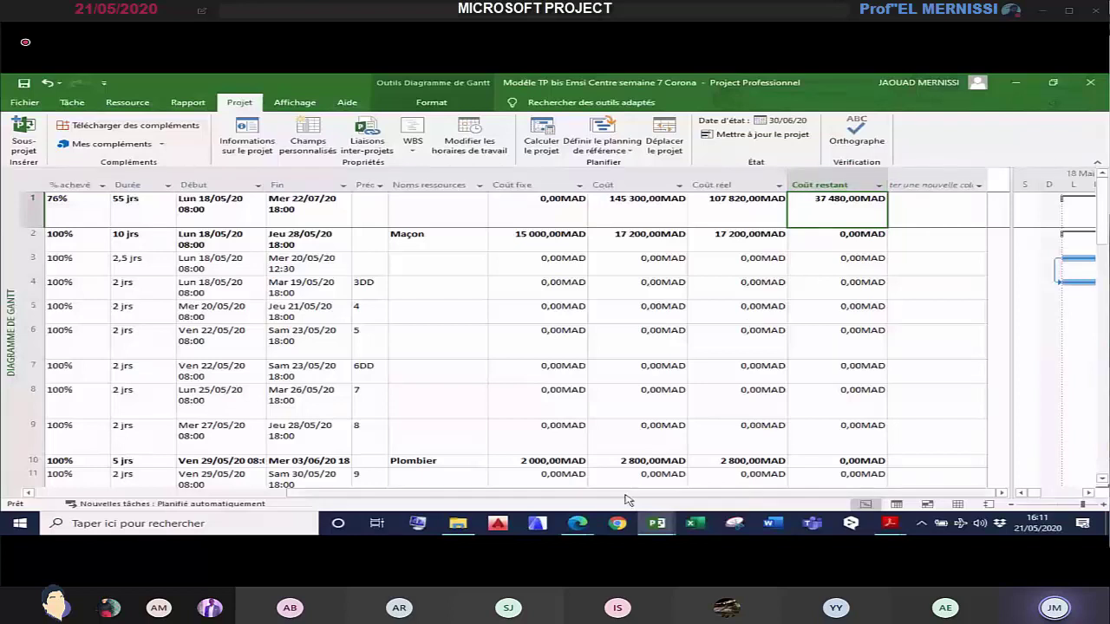
Step: Switch to the project Modéle vierge semaine 7 Corona and hide its Chronologie pane
mouse_move(659, 525)
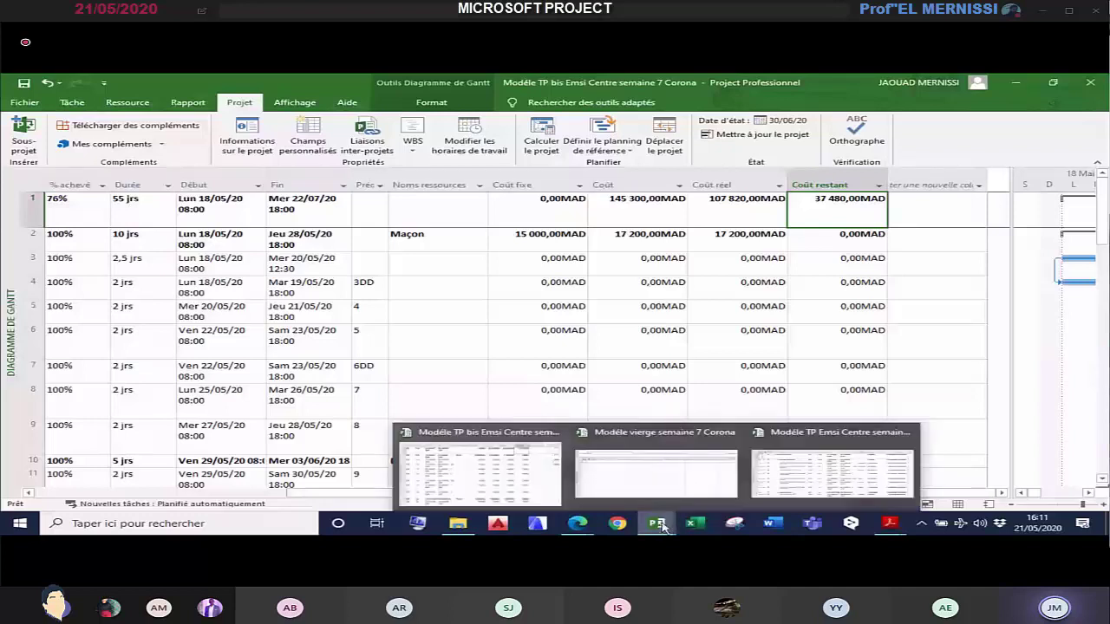
click(657, 486)
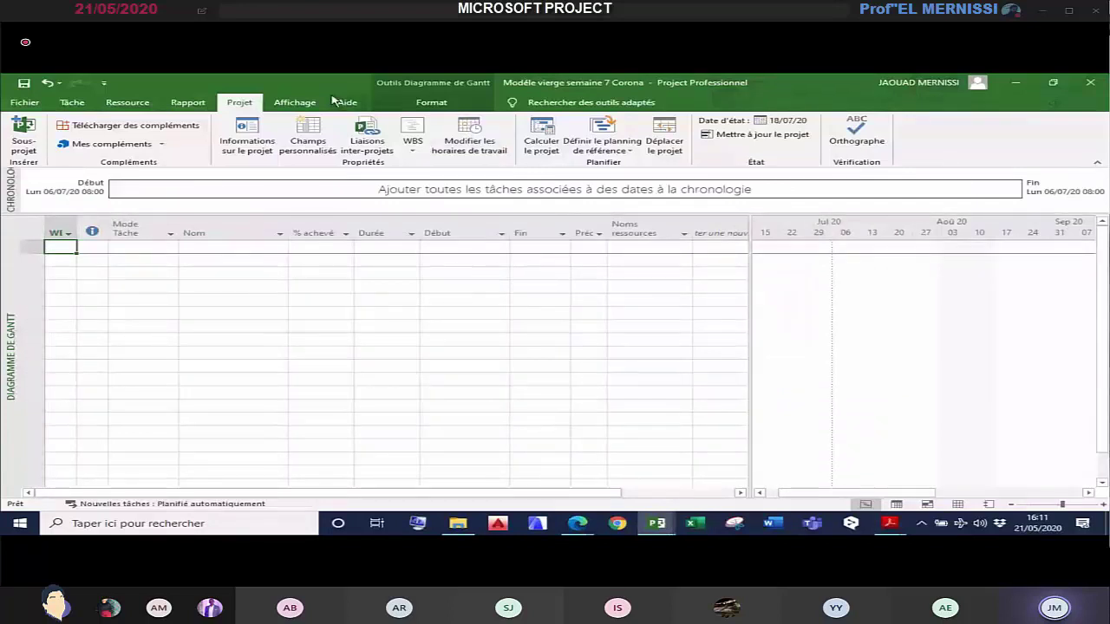
click(295, 101)
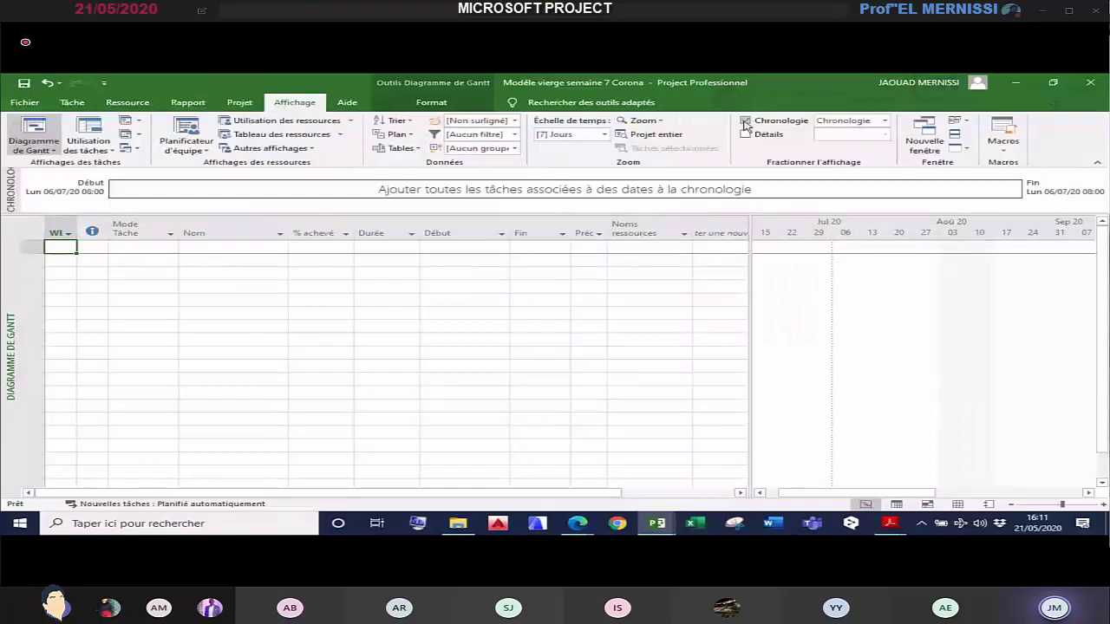
click(745, 121)
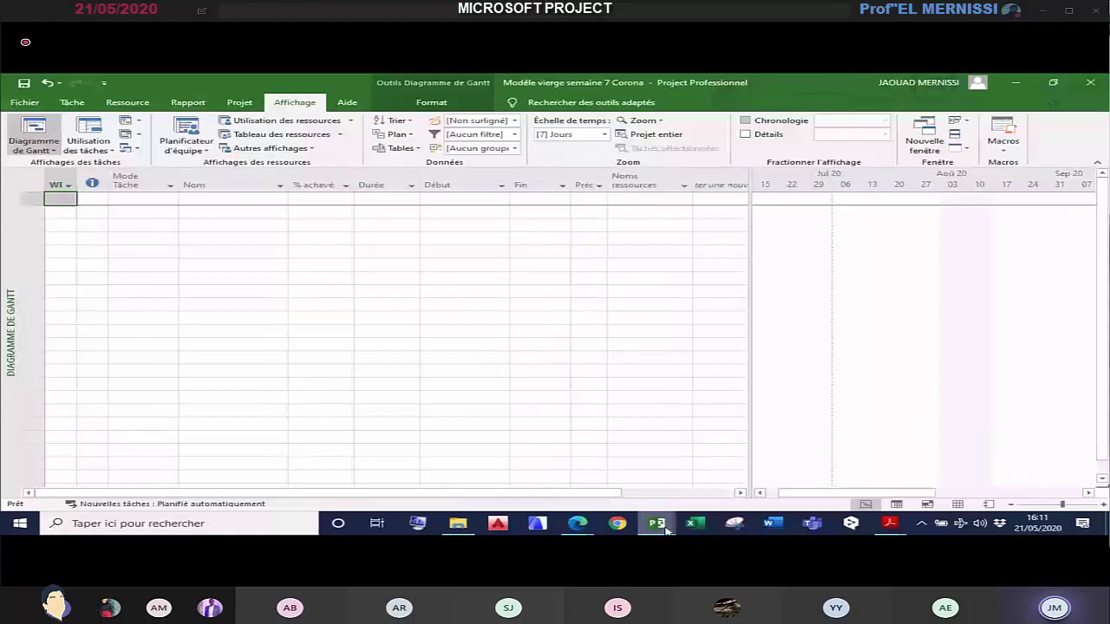
Step: Switch to Adobe Acrobat Reader and examine the quantities, unit prices and amounts in BP gros oeuvre ACF.pdf
mouse_move(667, 530)
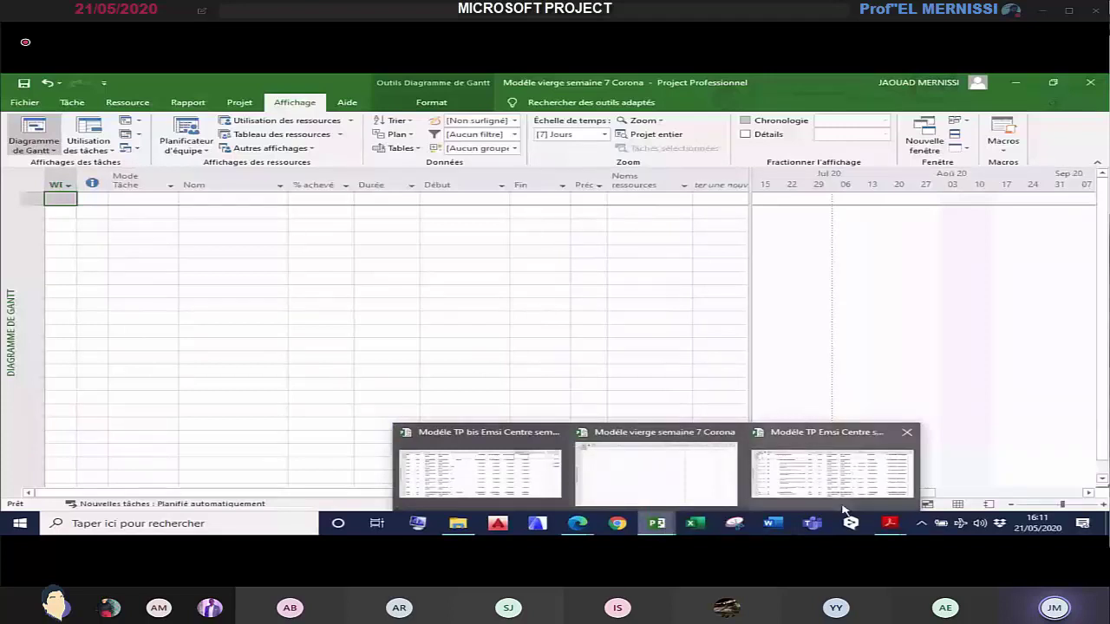
mouse_move(891, 530)
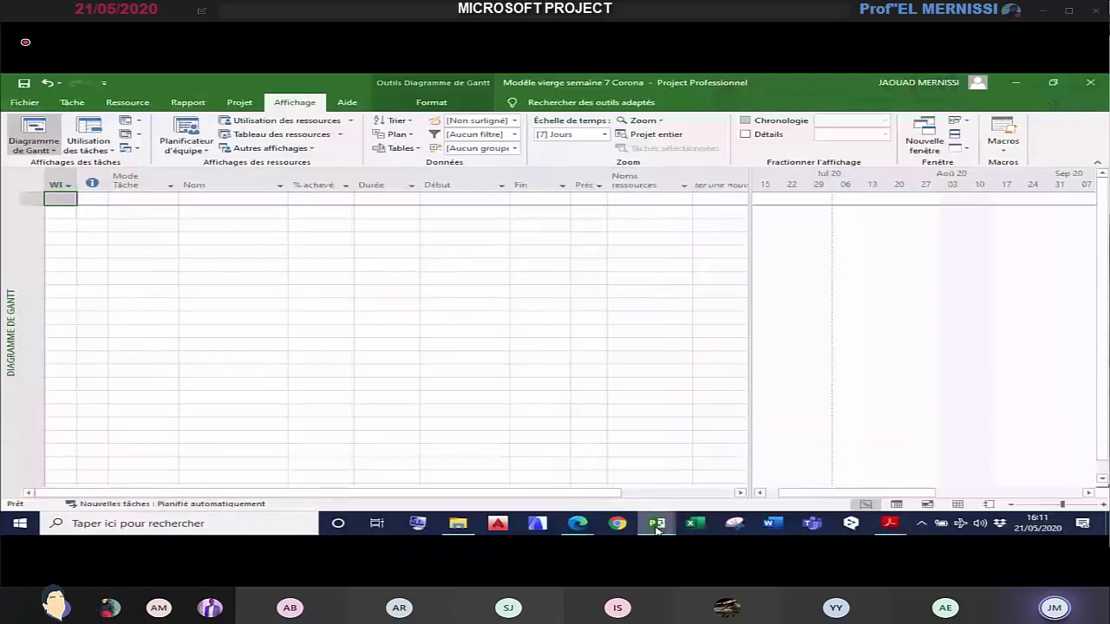
click(888, 526)
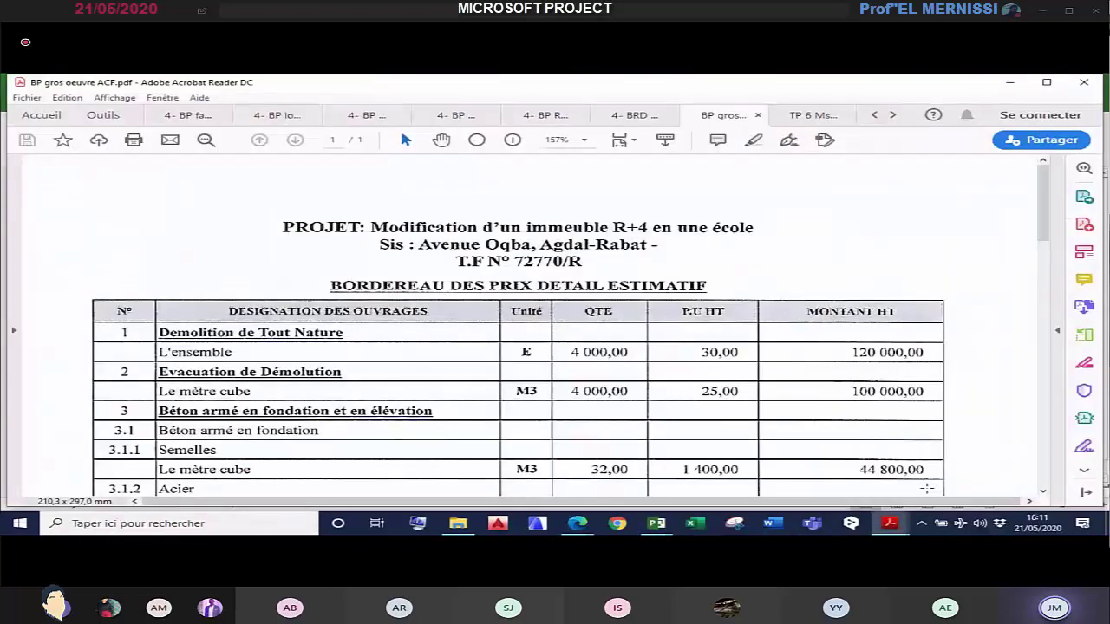
scroll(630, 346, down, 1)
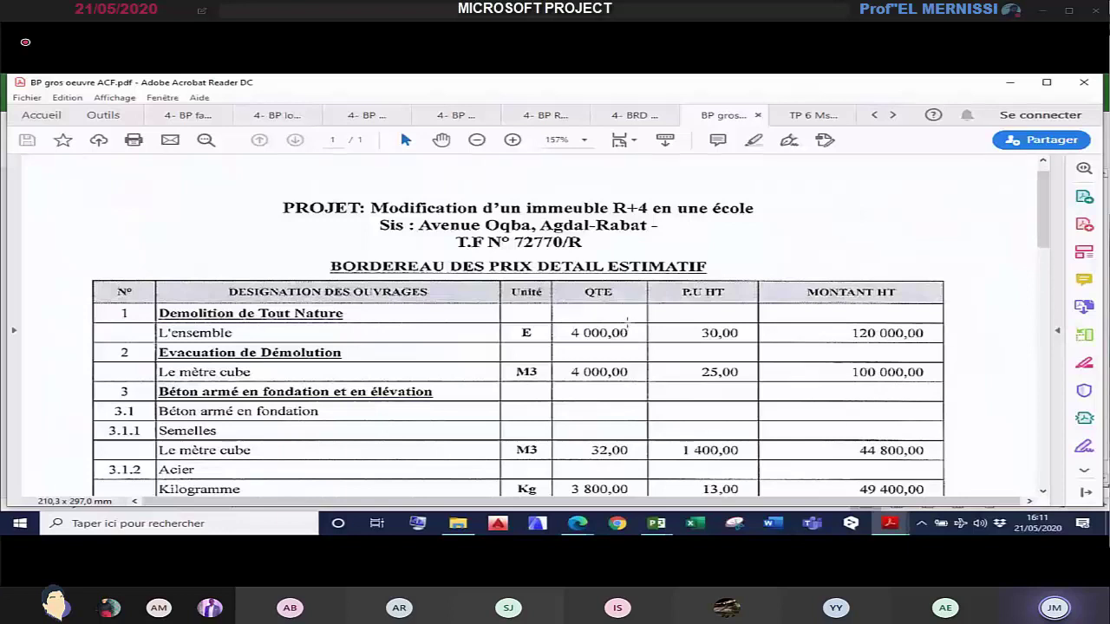
scroll(626, 322, down, 2)
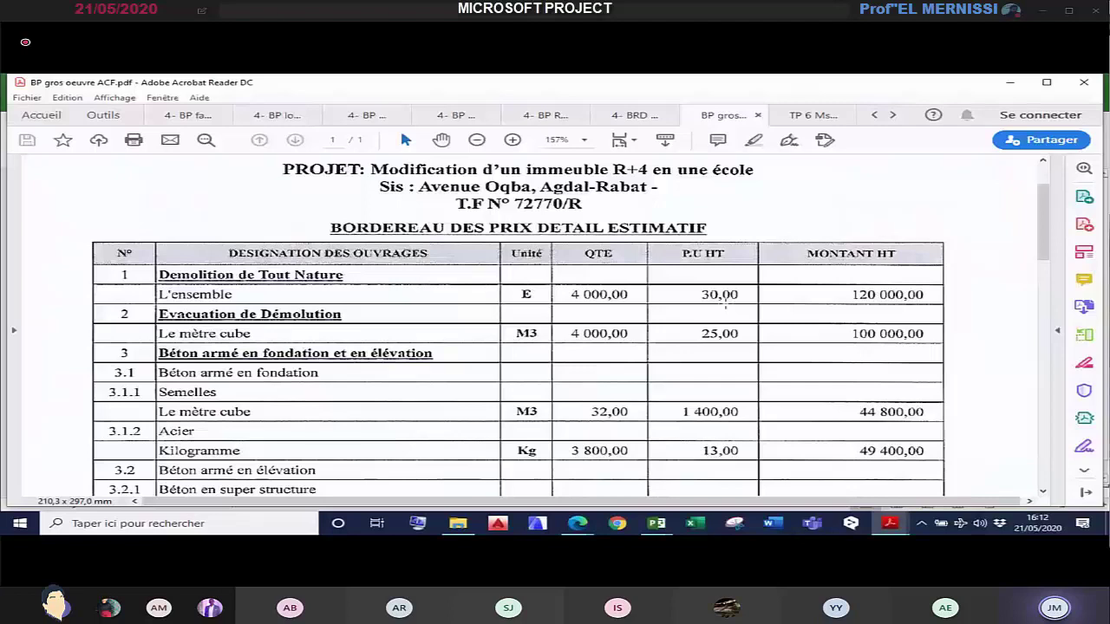
scroll(725, 299, down, 2)
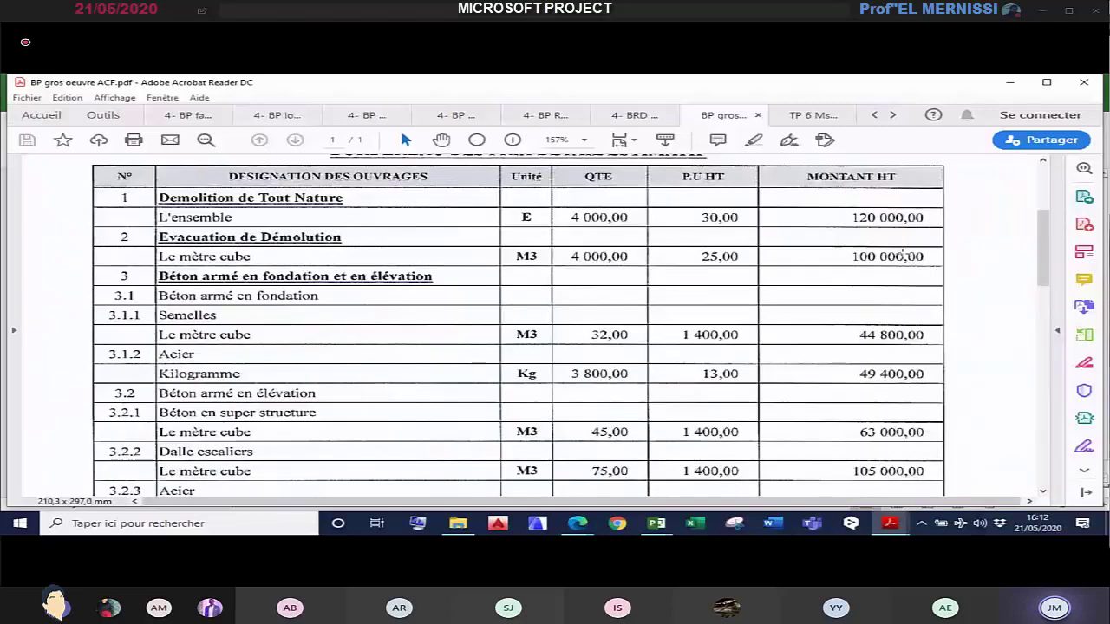
Step: Review the price schedule 4- BRD FLUIDES EMSI.PDF from its plumbing items through to the TOTAL GENERAL TTC in the recapitulation
click(634, 114)
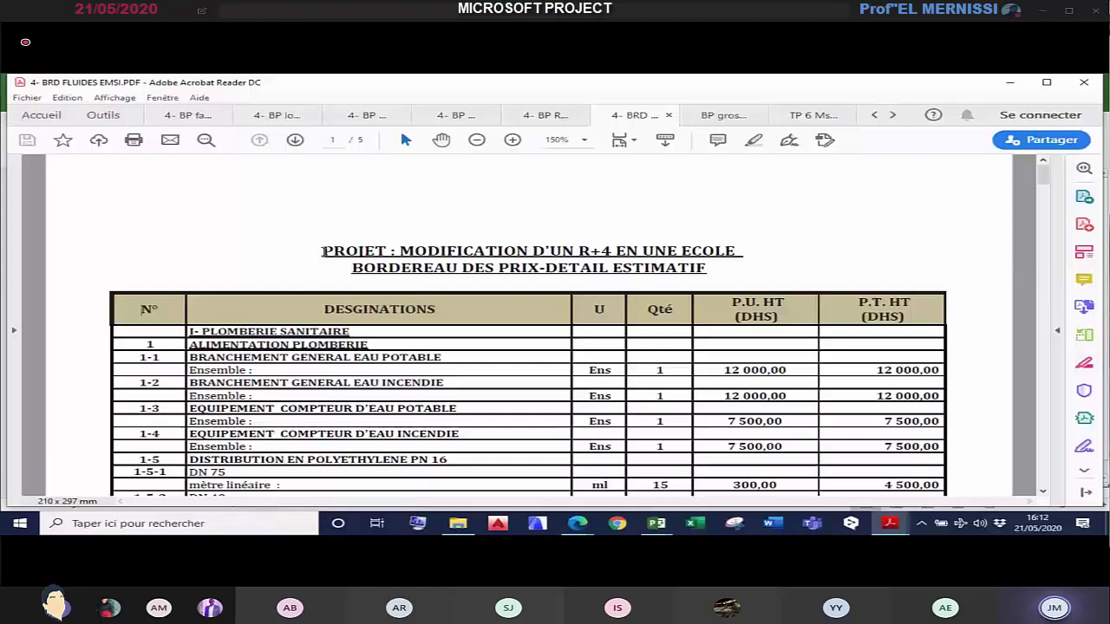
scroll(886, 391, down, 5)
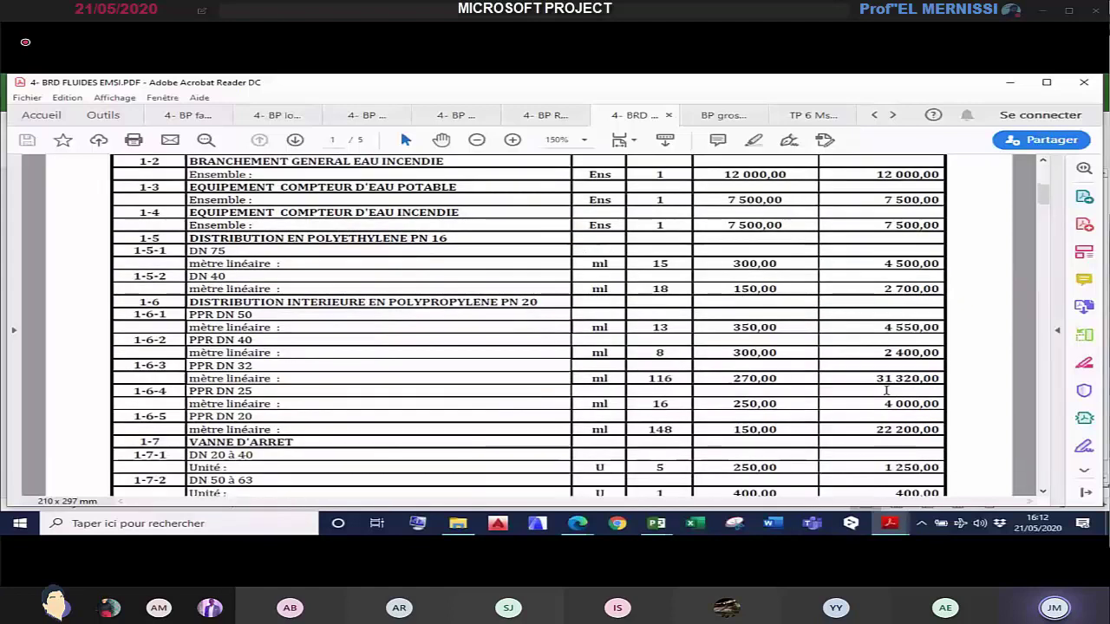
scroll(886, 391, down, 6)
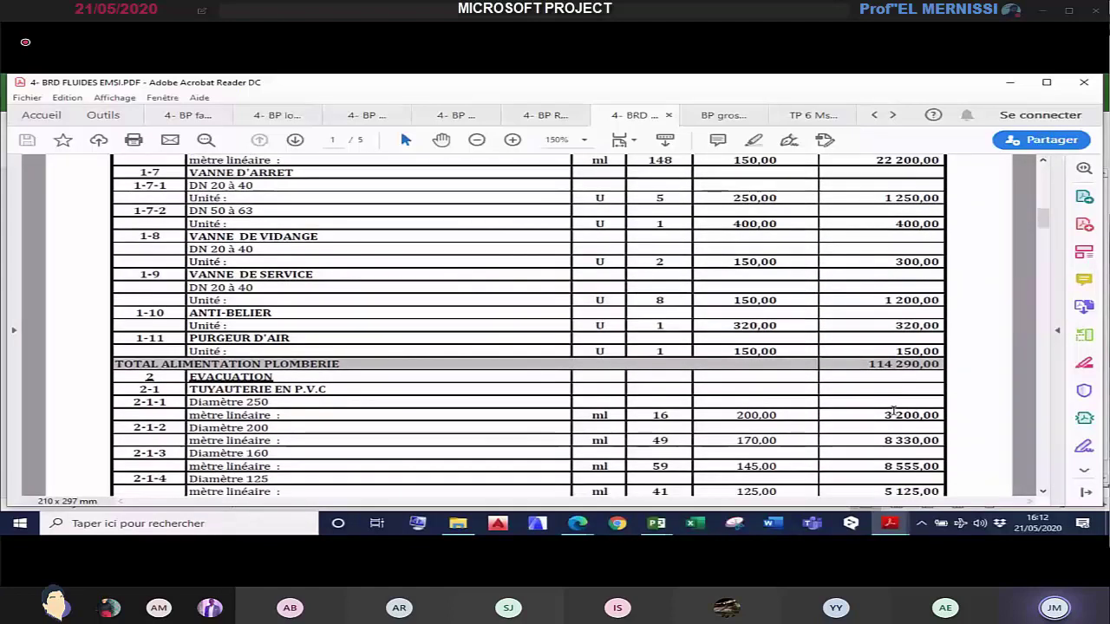
scroll(893, 413, down, 8)
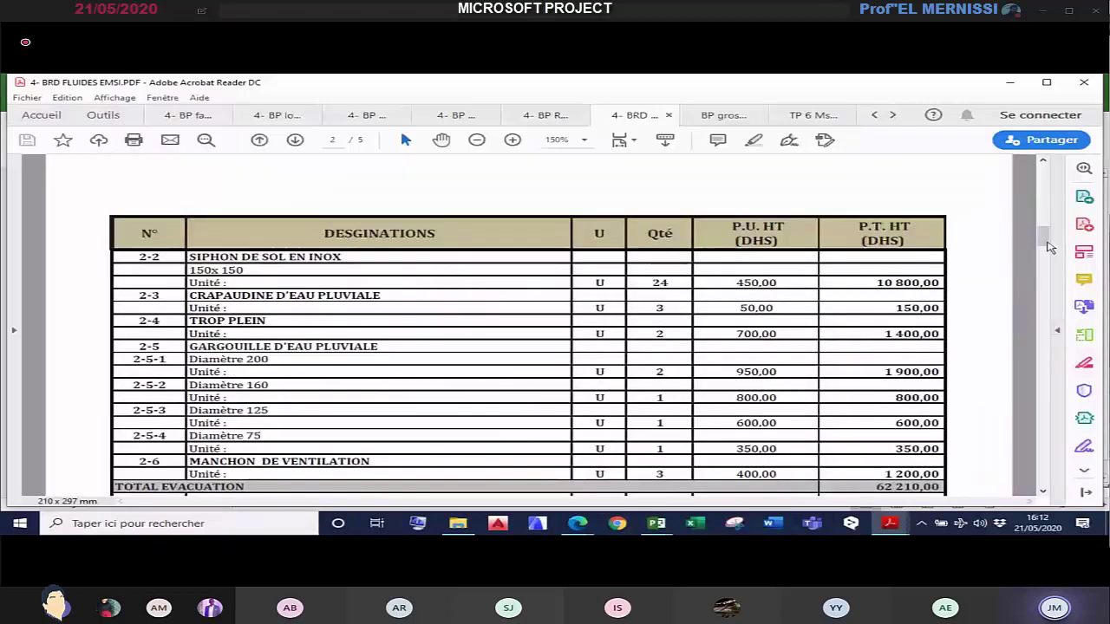
drag(1046, 249, 1020, 441)
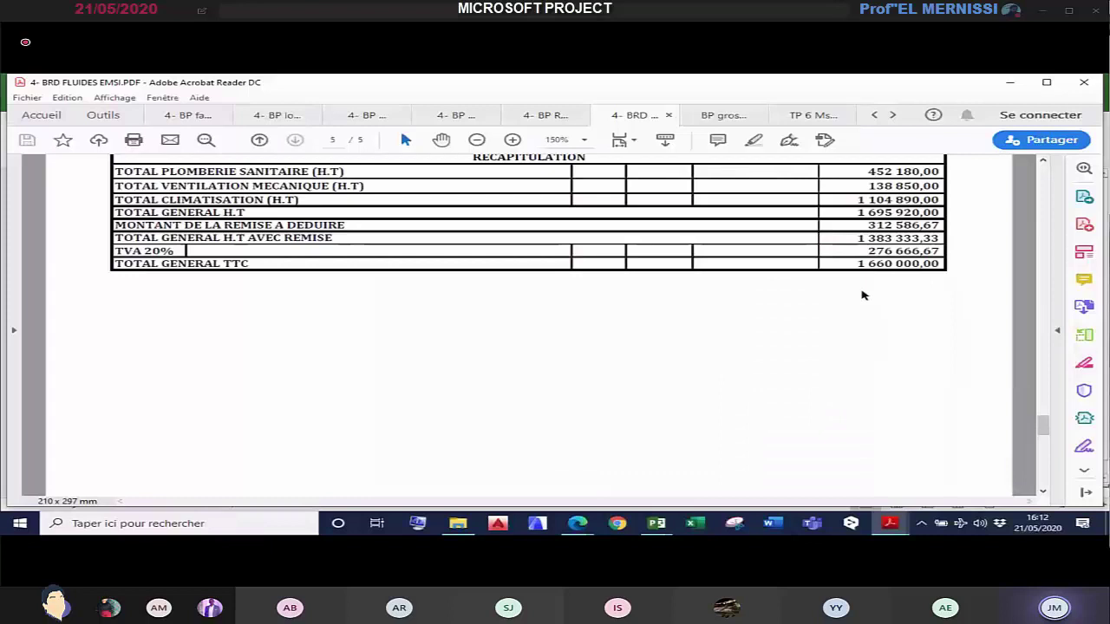
drag(856, 264, 939, 264)
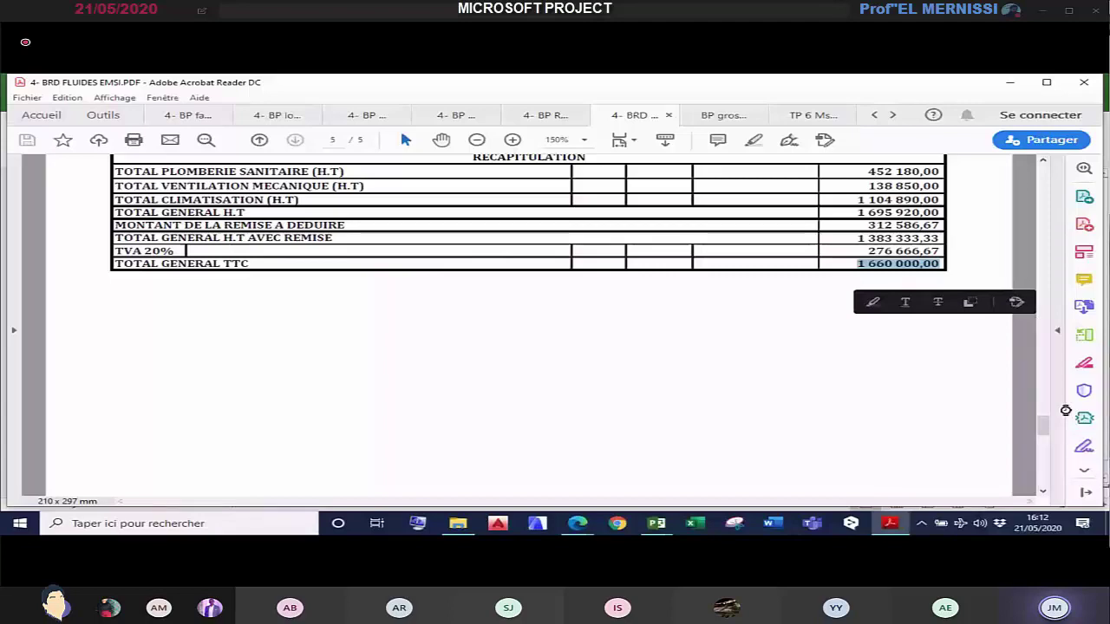
drag(1043, 425, 997, 154)
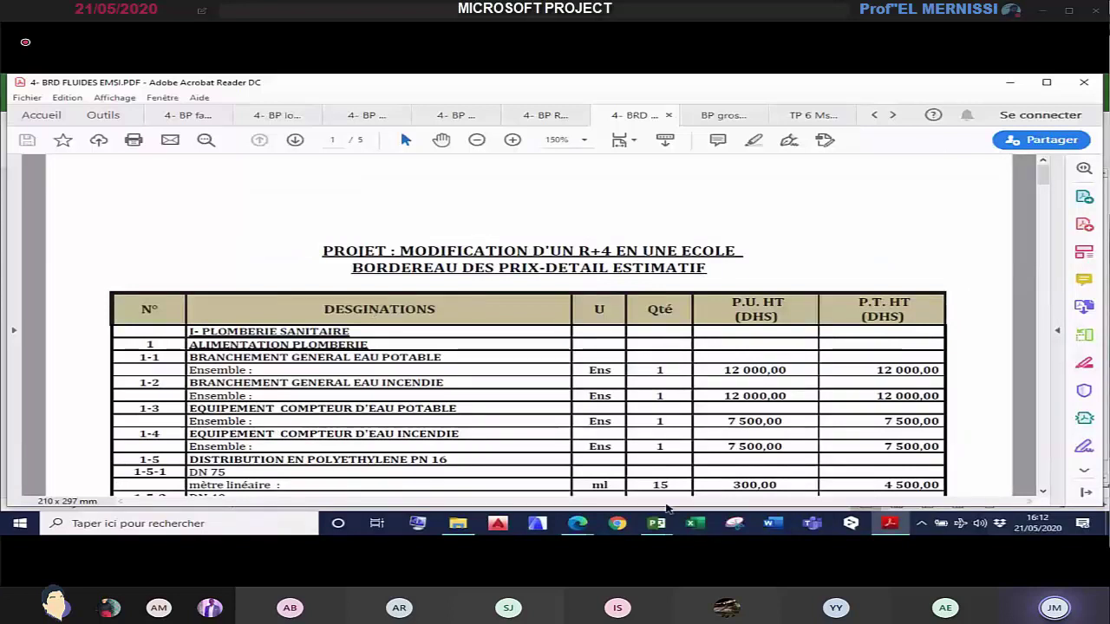
Step: Check the blank project's task table against the BP gros oeuvre and BRD FLUIDES price schedules in Acrobat Reader
click(659, 522)
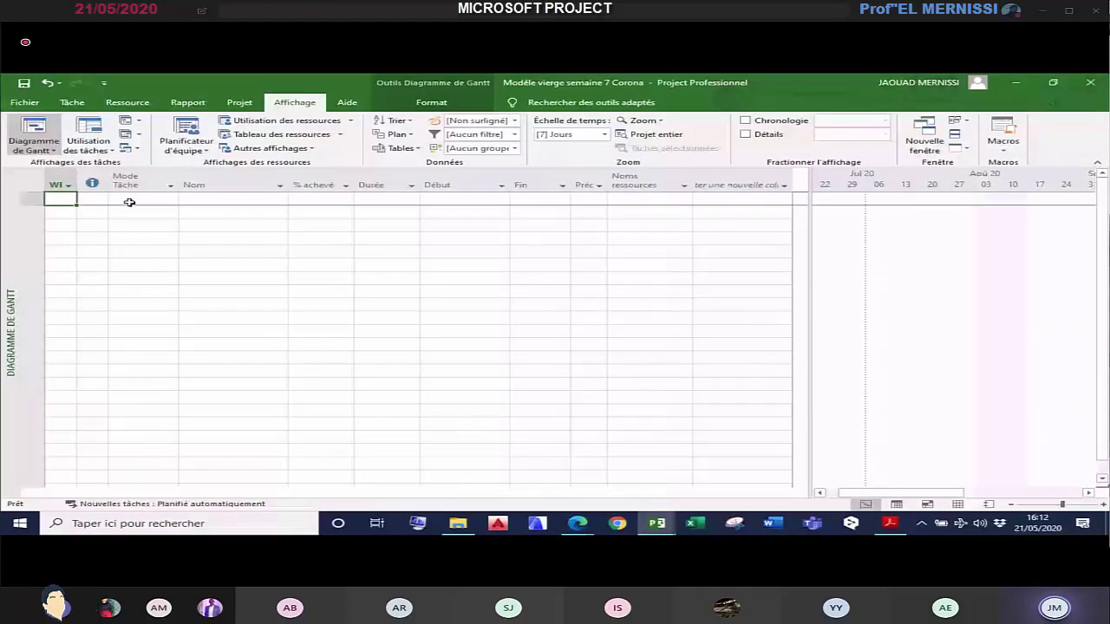
click(130, 202)
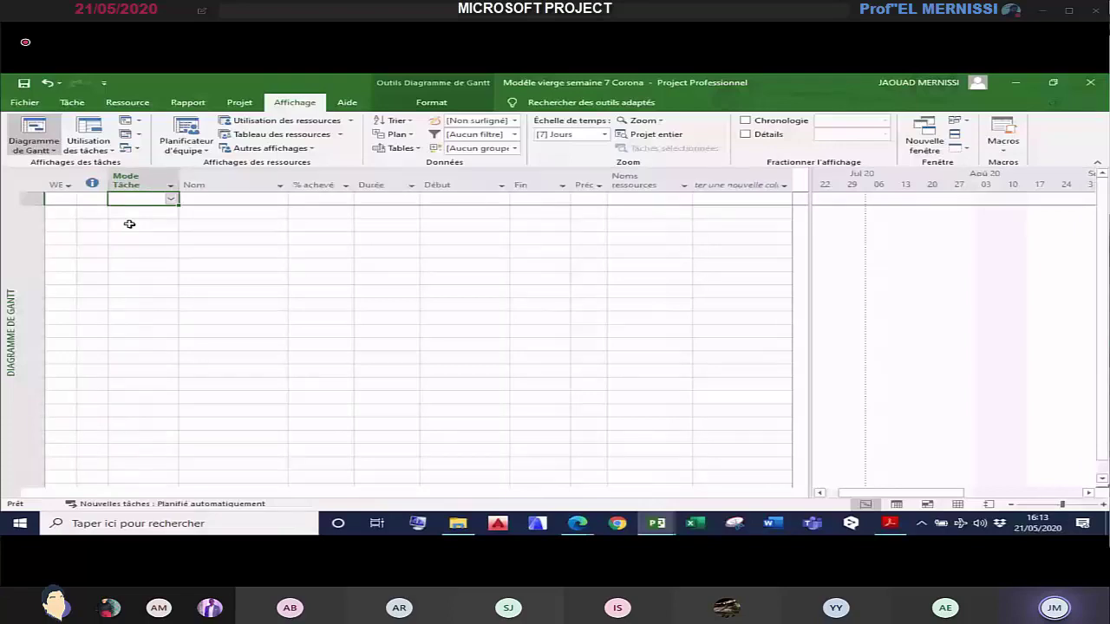
click(889, 524)
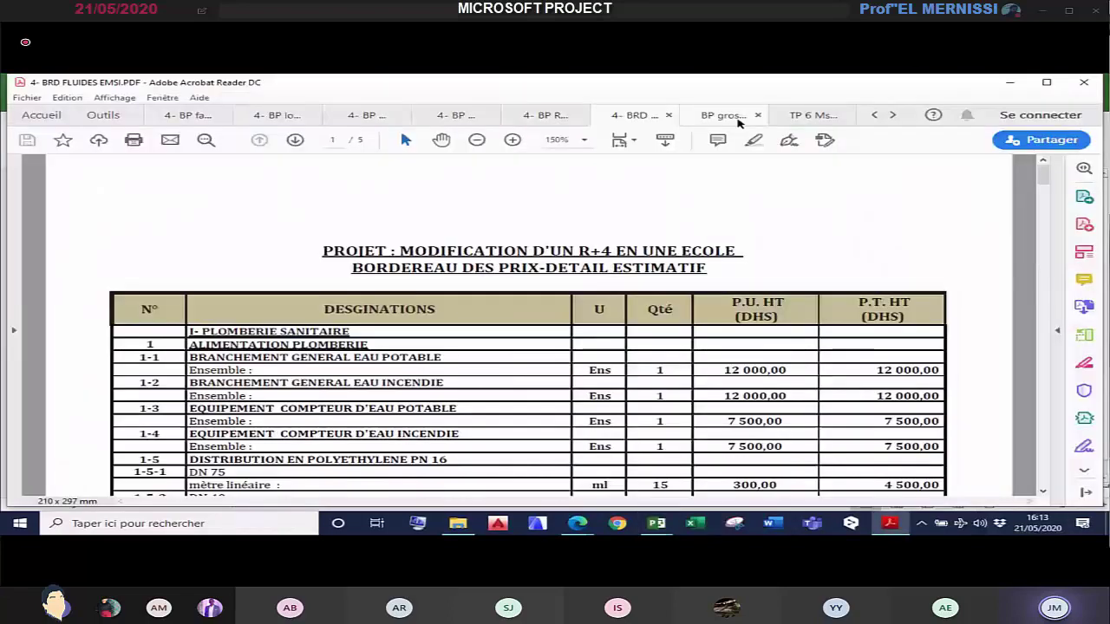
click(725, 115)
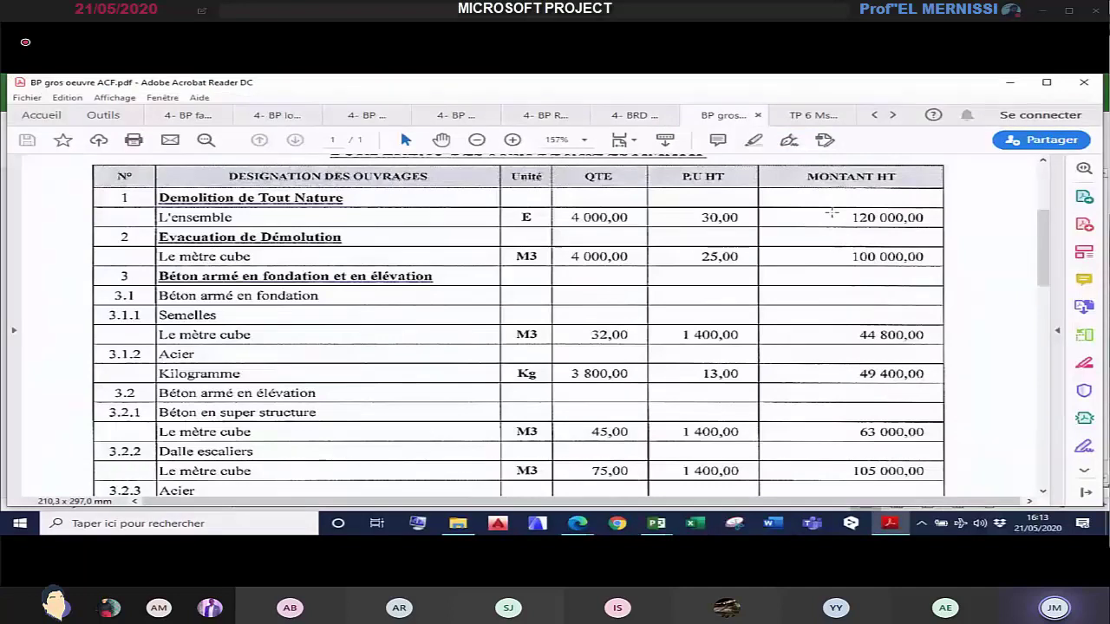
click(635, 116)
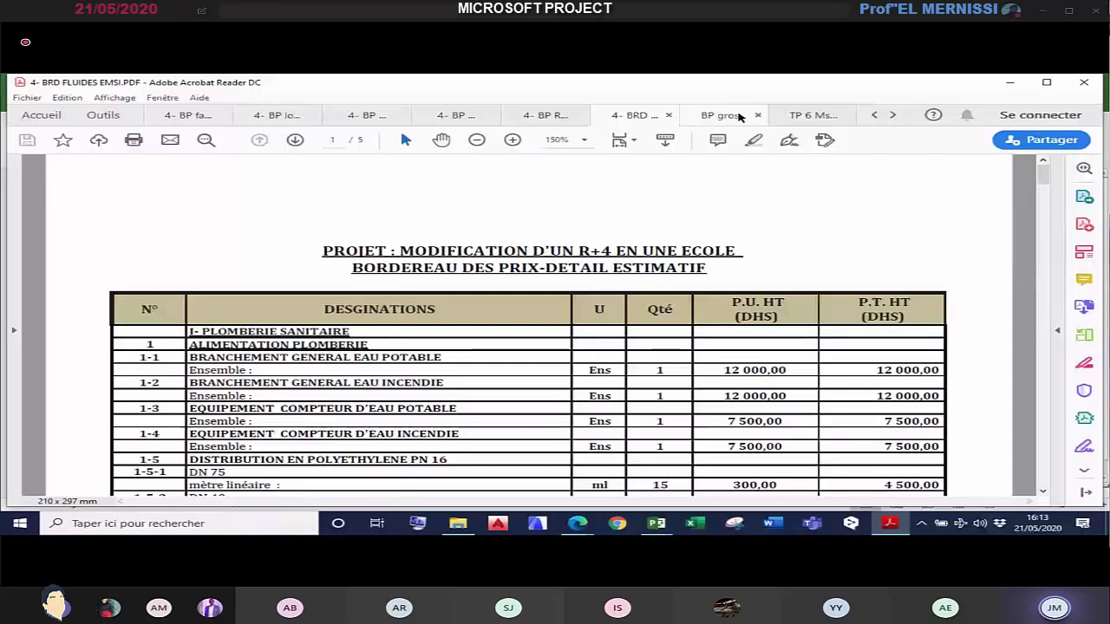
click(740, 117)
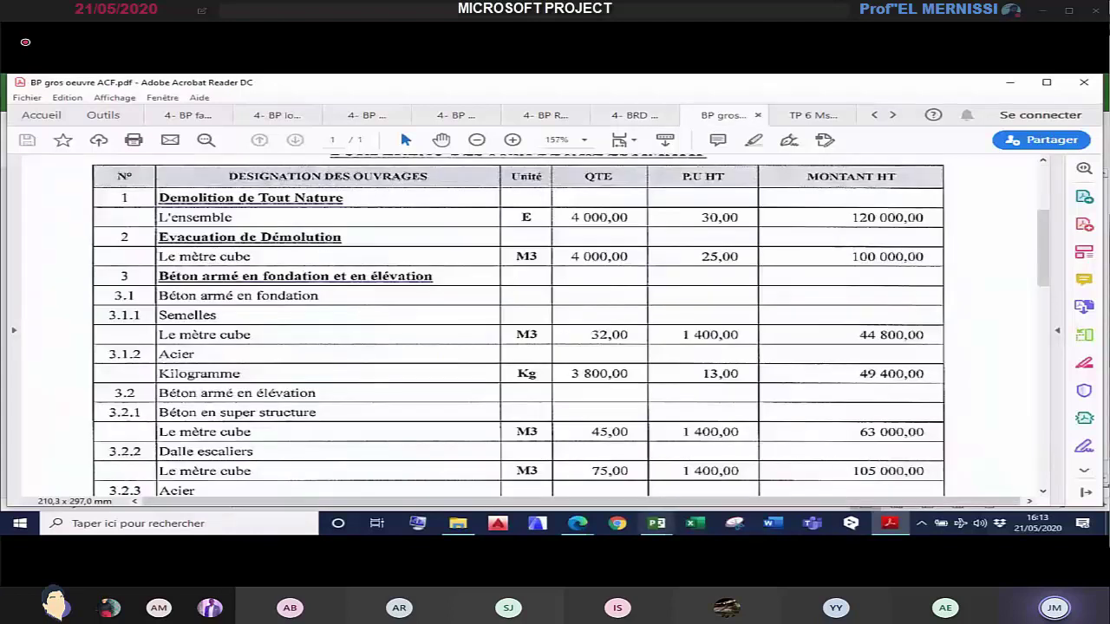
Step: Switch back to the project Modéle vierge semaine 7 Corona and enter the tasks Gros oeuvre and Etancheité in the first two rows
mouse_move(656, 523)
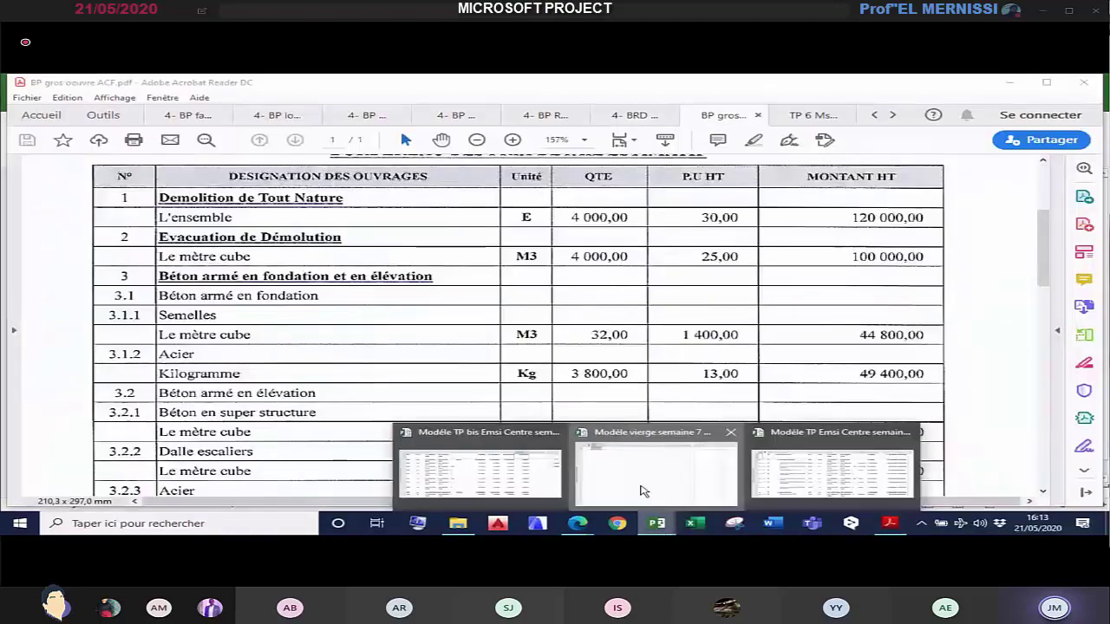
click(644, 485)
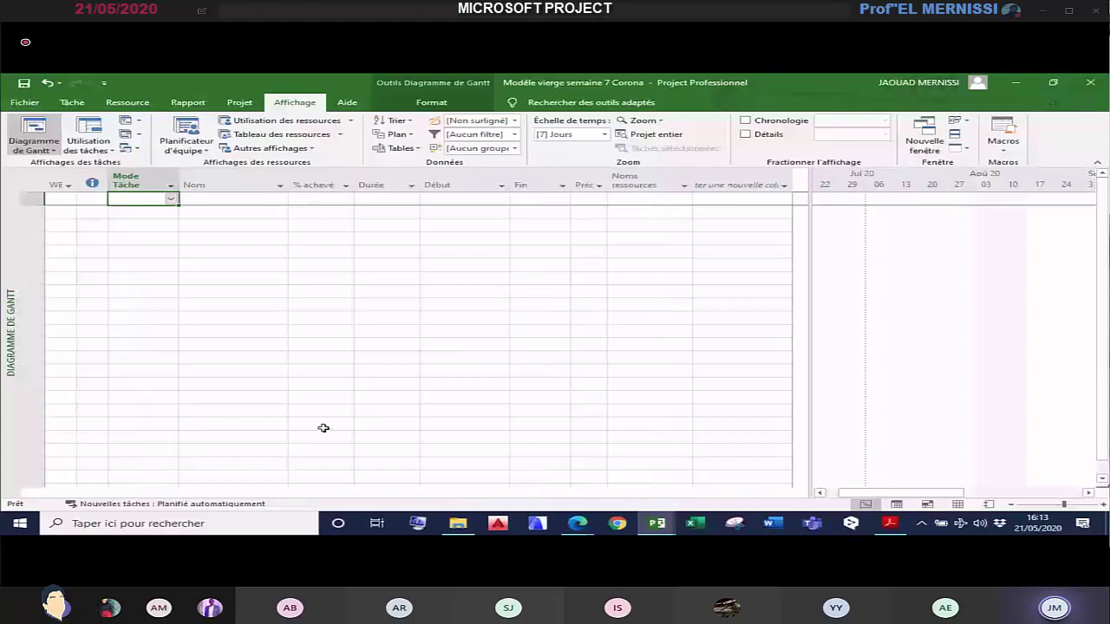
click(234, 199)
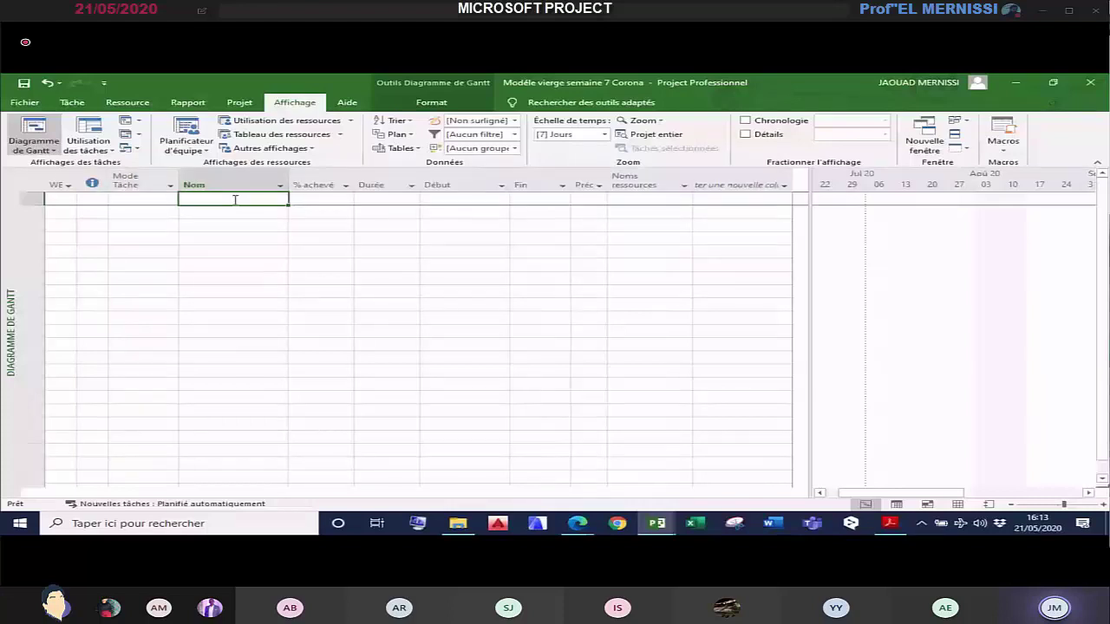
text(Gros oe)
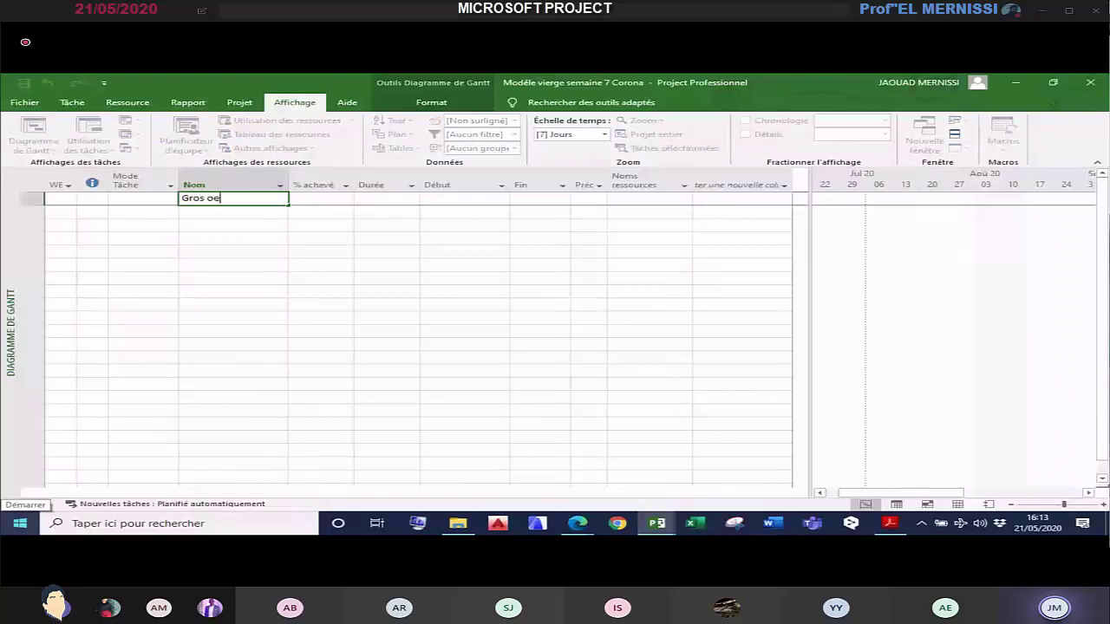
text(uvre)
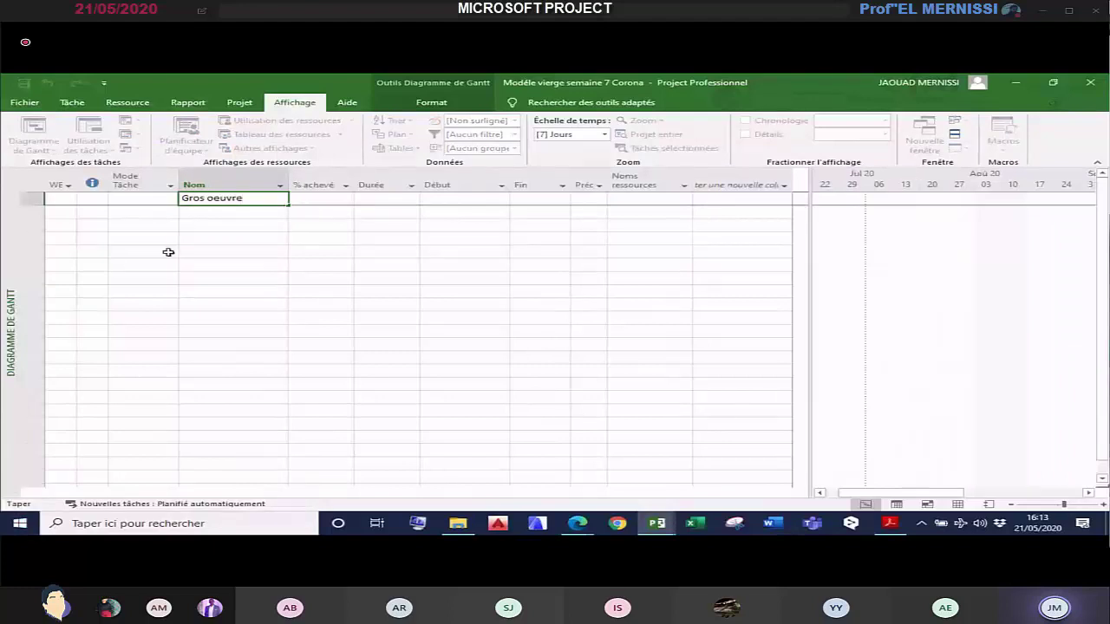
click(202, 212)
text(Etan)
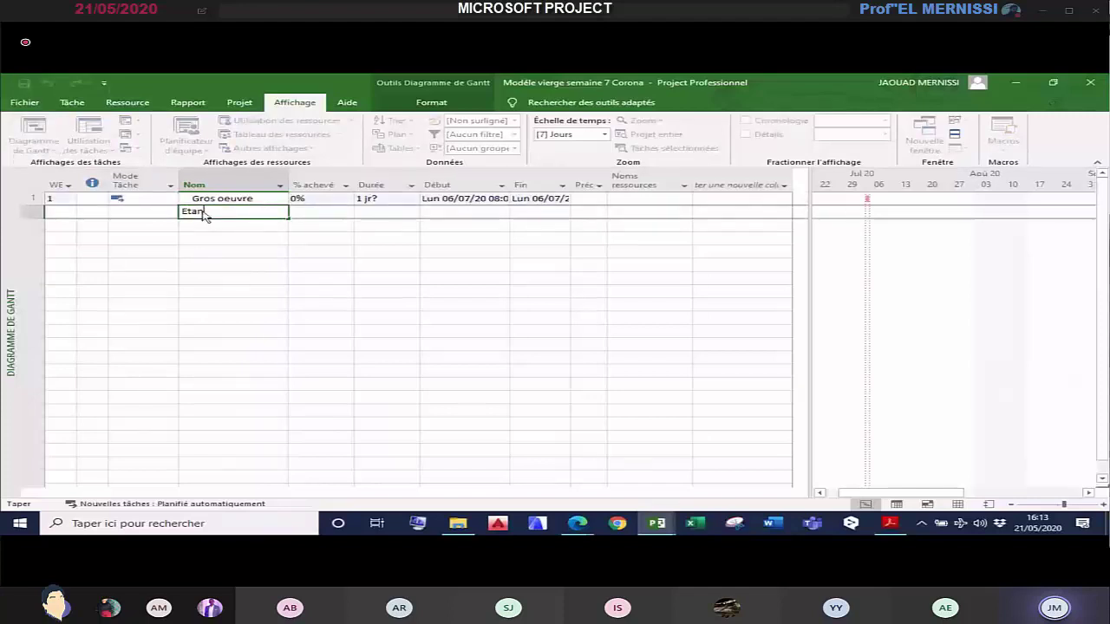
text(cheité)
key(Return)
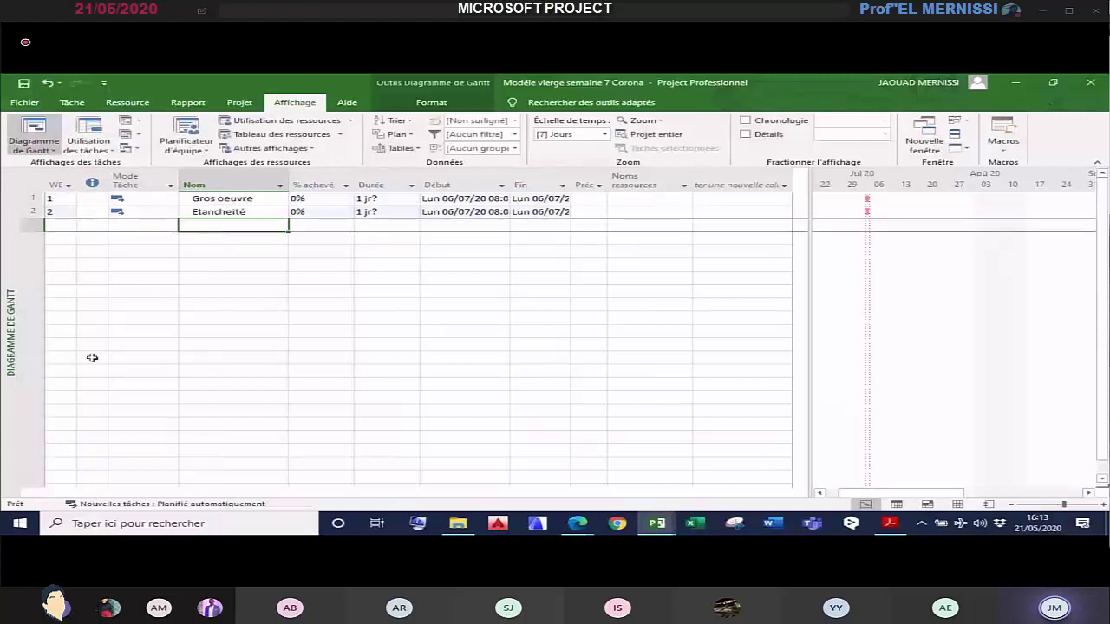
Step: Add the tasks Electrique and Revetement below Etancheité
text(Electri)
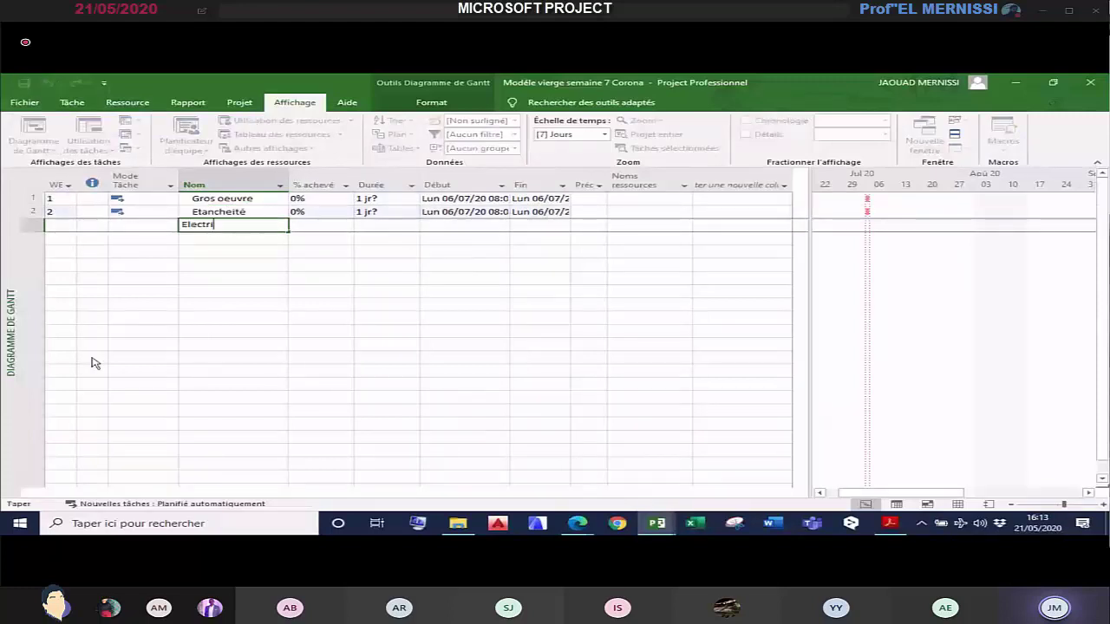
text(que)
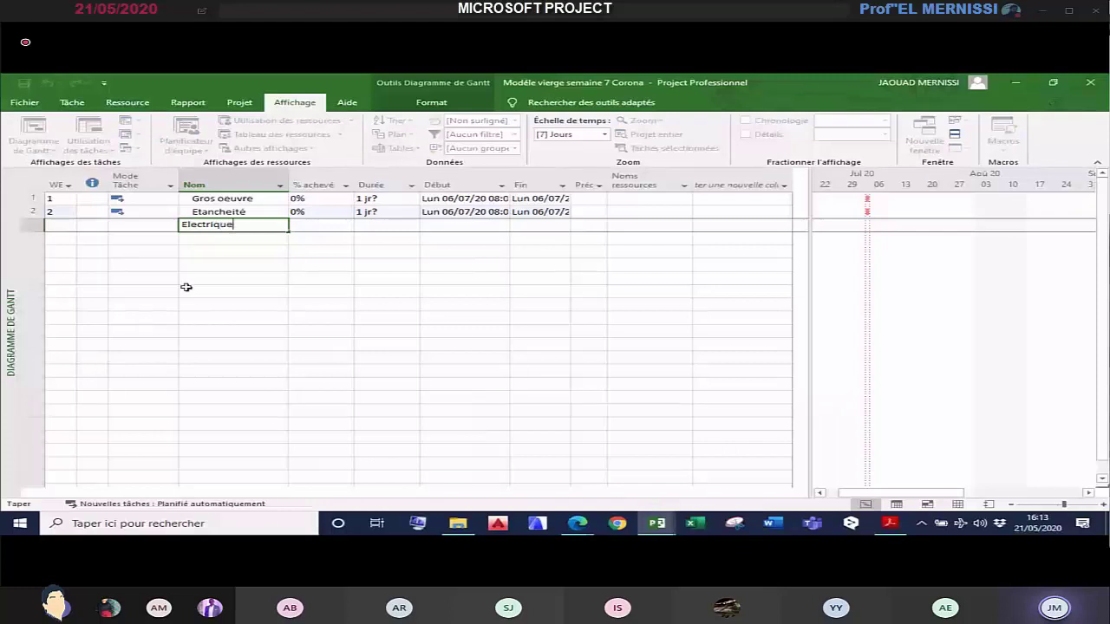
click(210, 241)
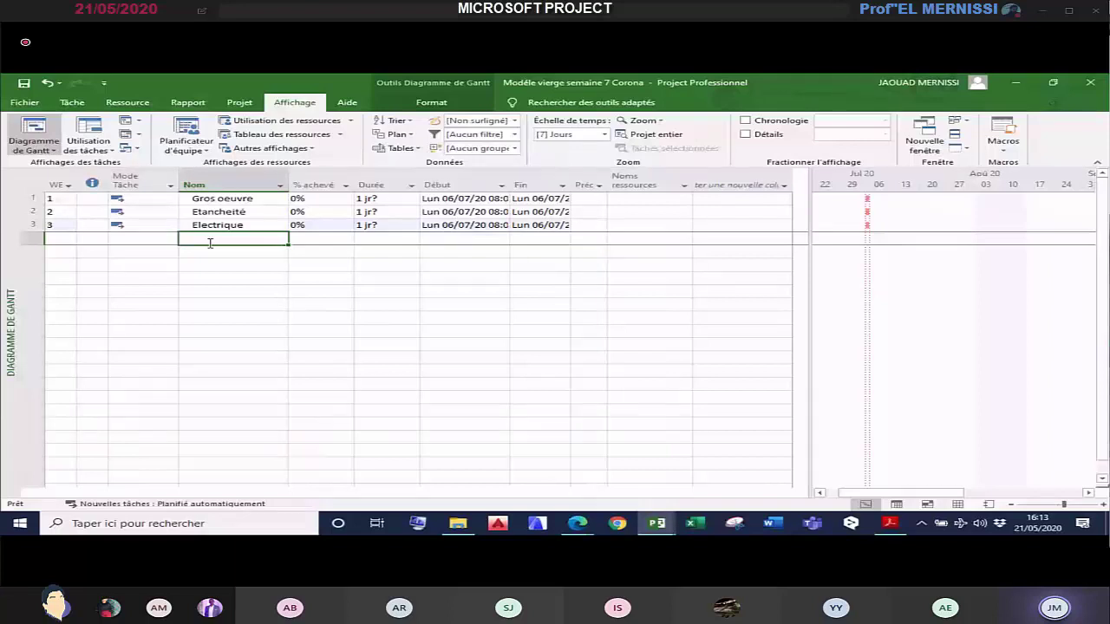
text(Re)
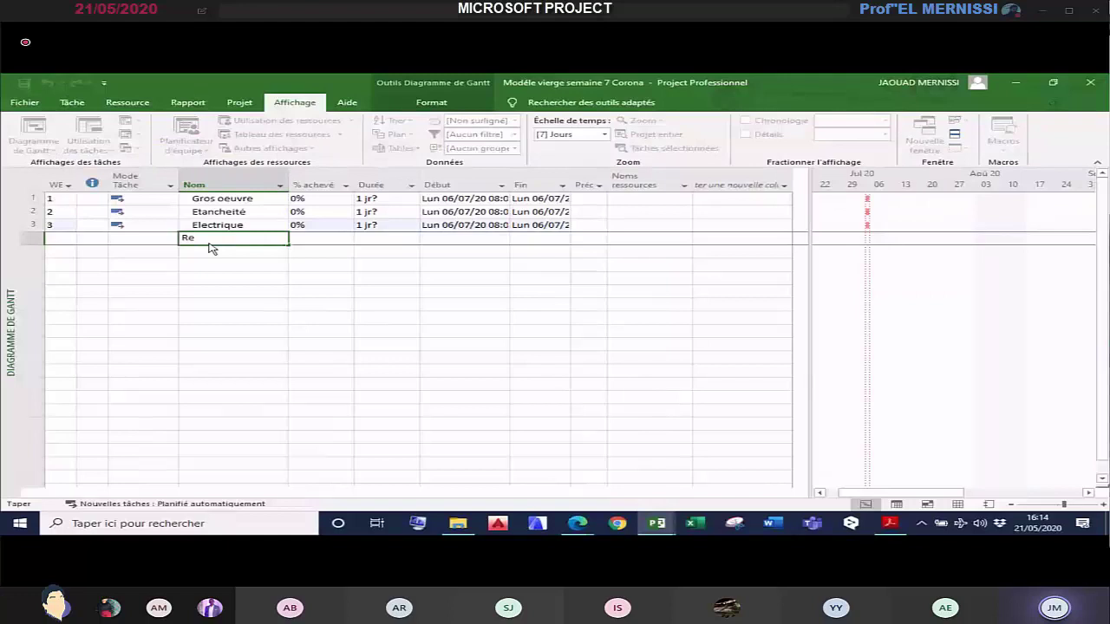
text(vetement)
key(Return)
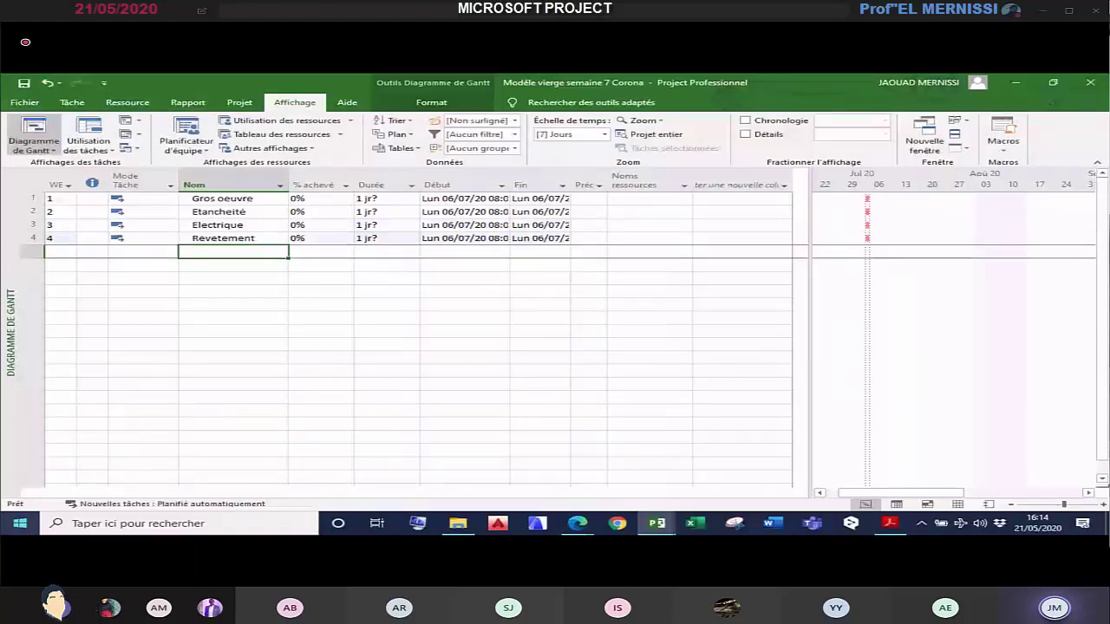
Step: Add the tasks Plomberie and Menuiserie alu below Revetement
text(Plomberie)
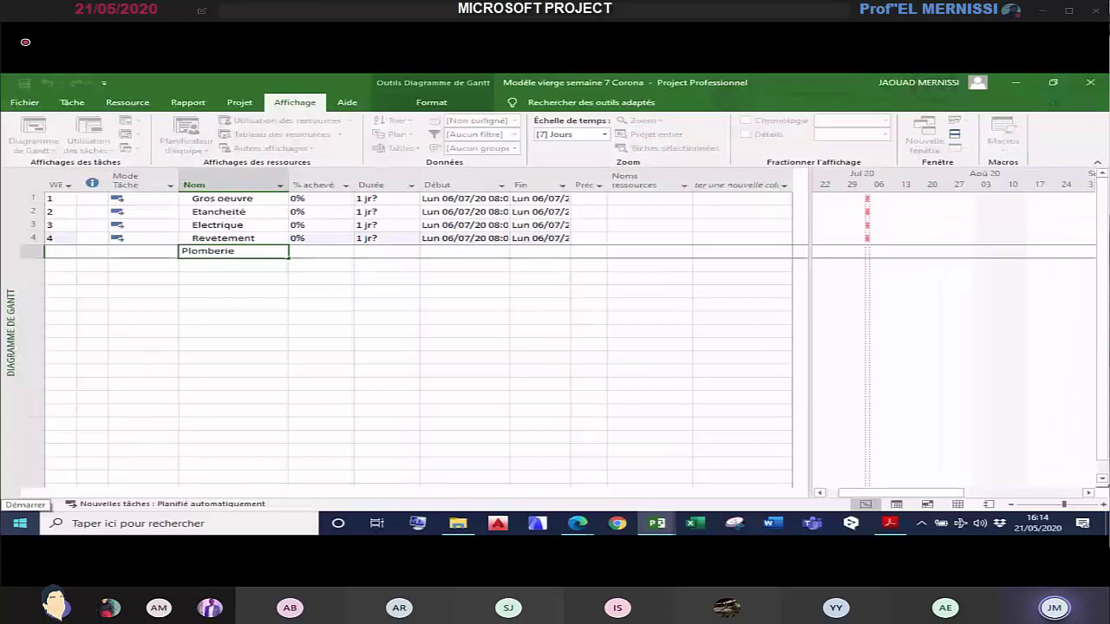
key(Return)
text(M)
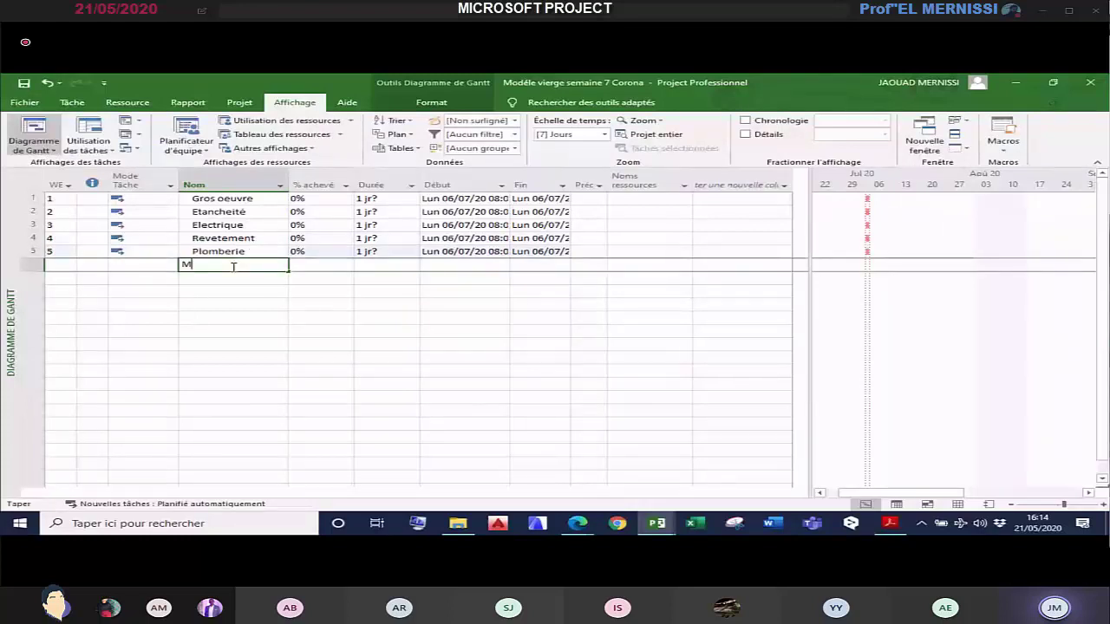
text(enuiserie)
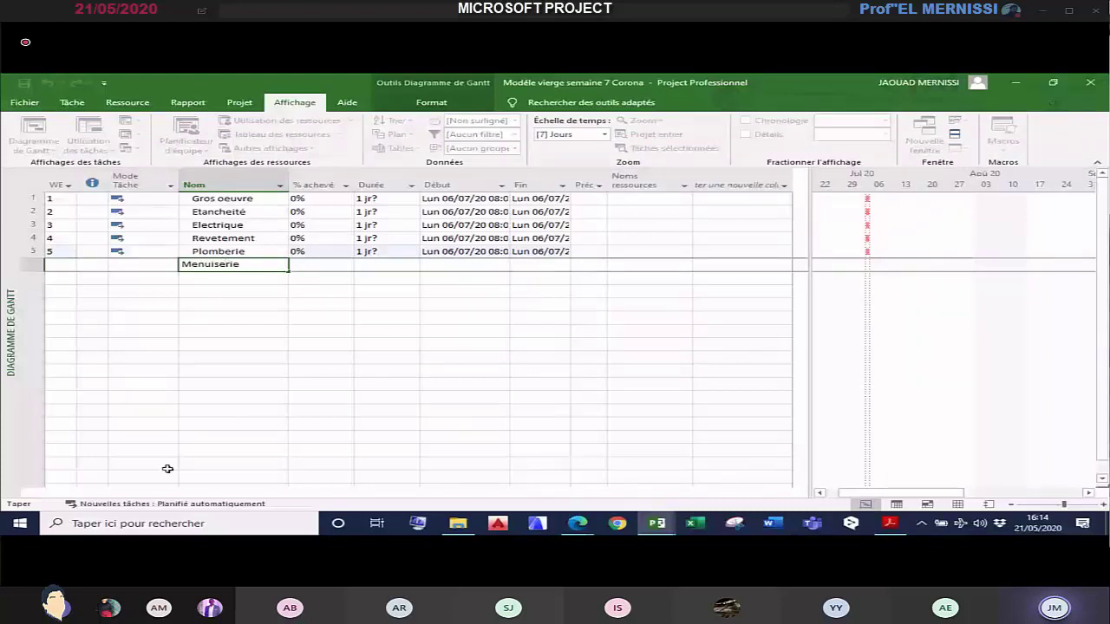
text( alu)
key(Return)
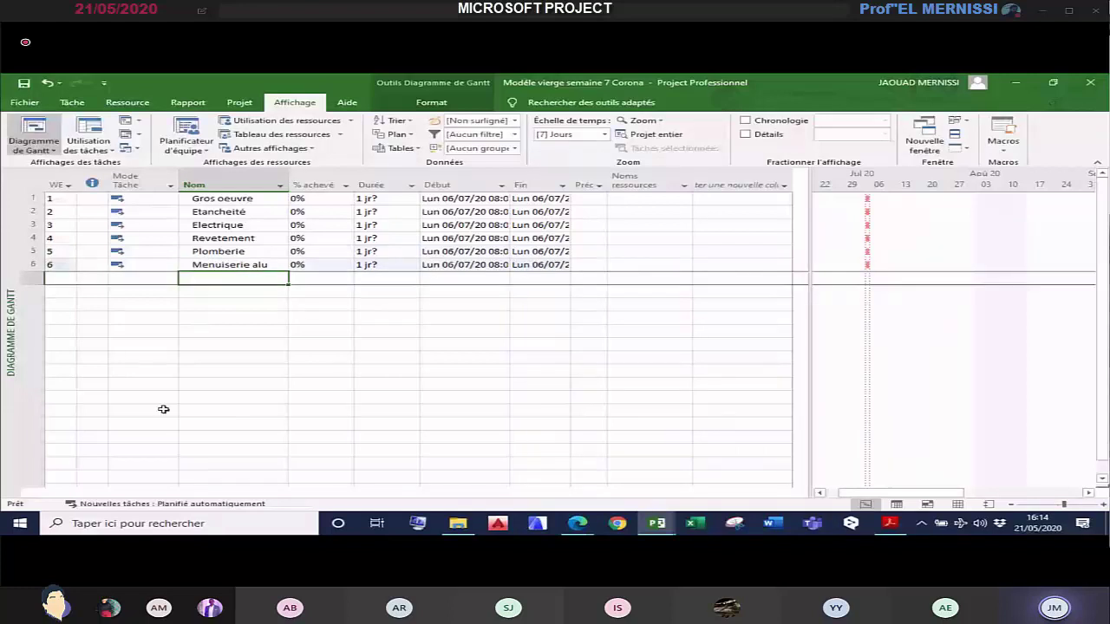
Step: Add the tasks Menuiseriebois and Peinture at the end of the task list
text(Menuis)
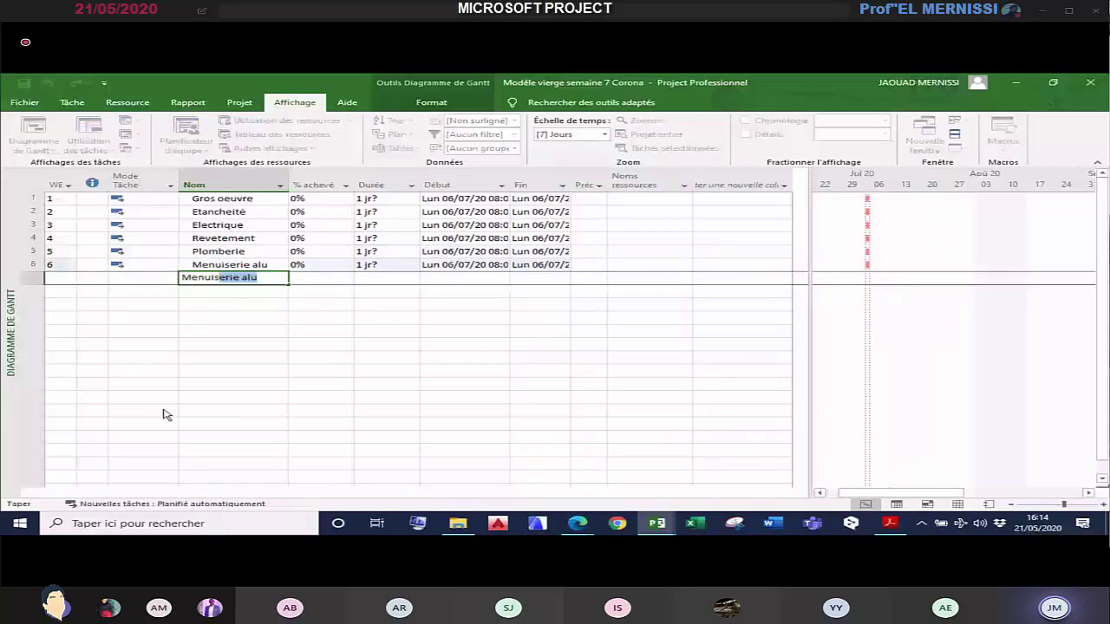
text(eriebois)
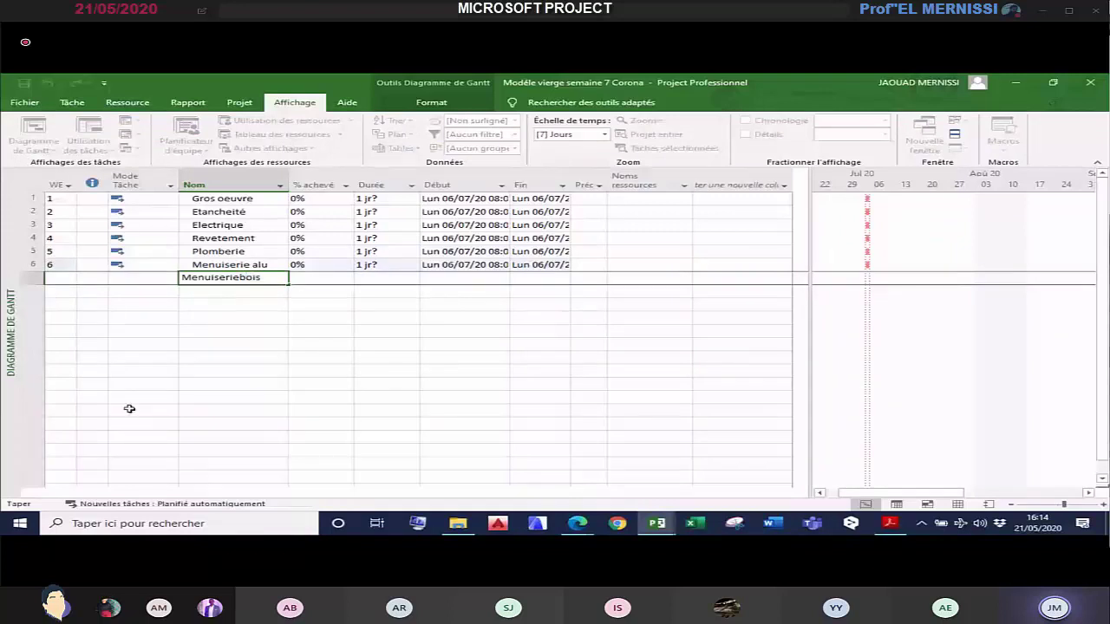
key(Return)
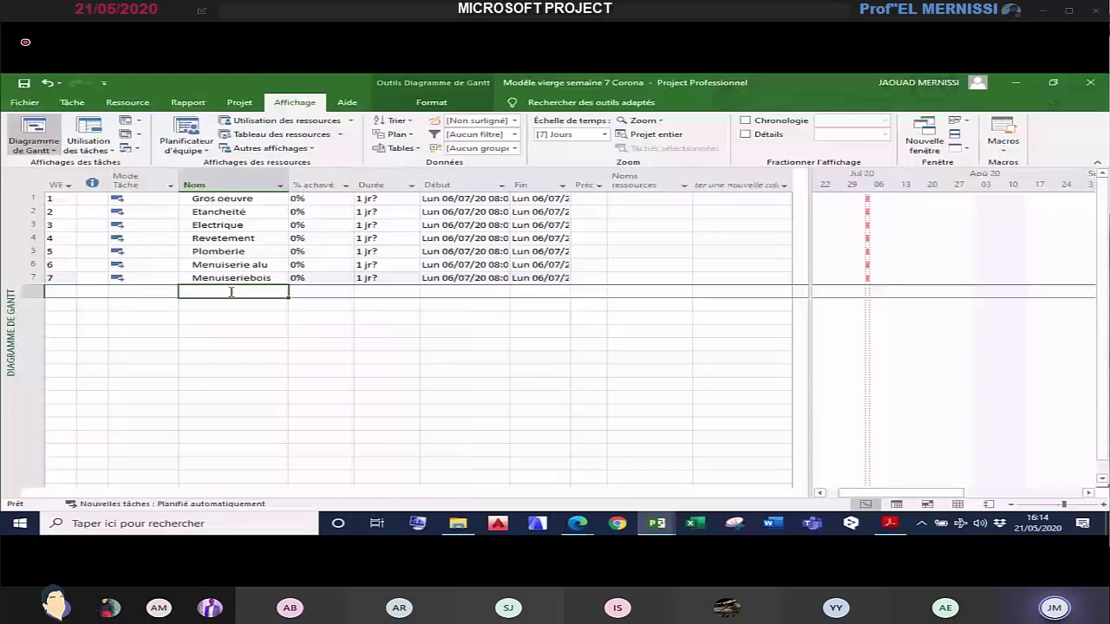
text(P)
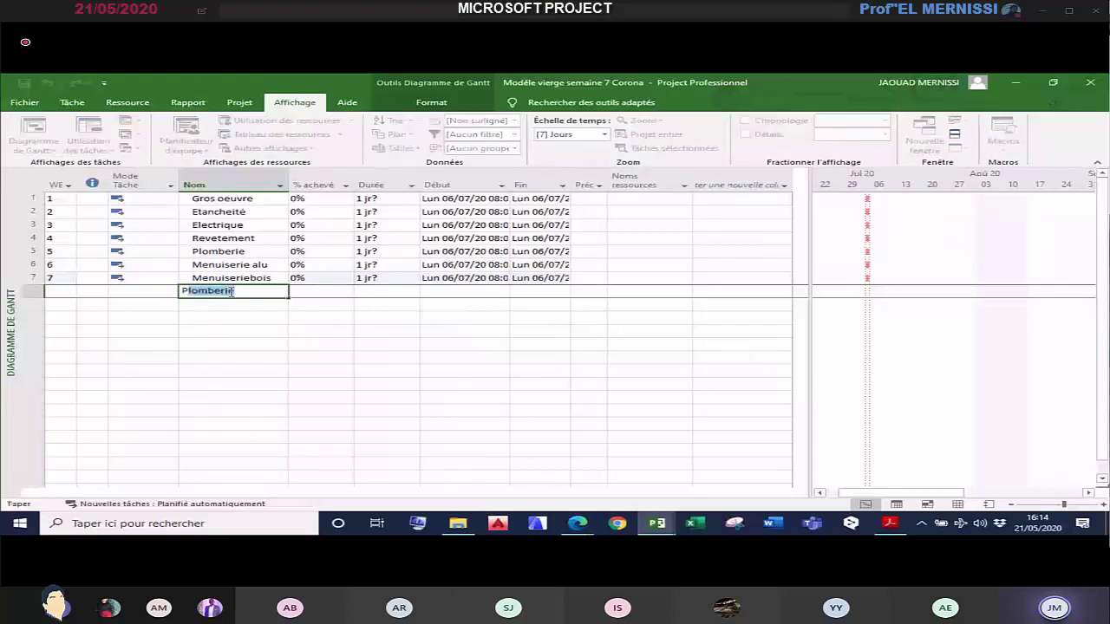
text(einture)
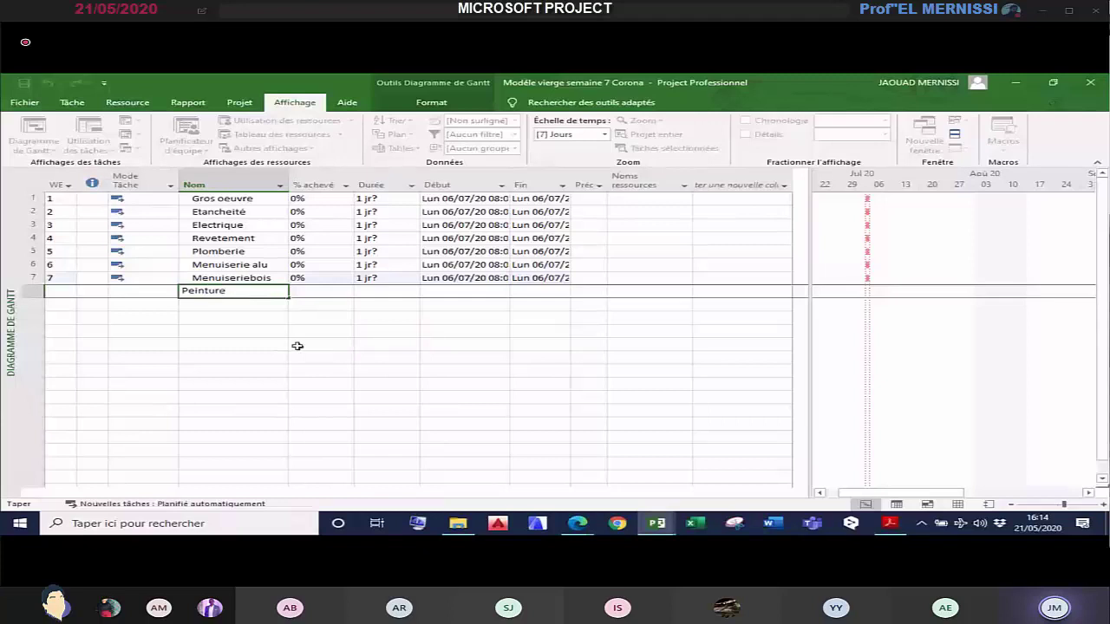
click(299, 345)
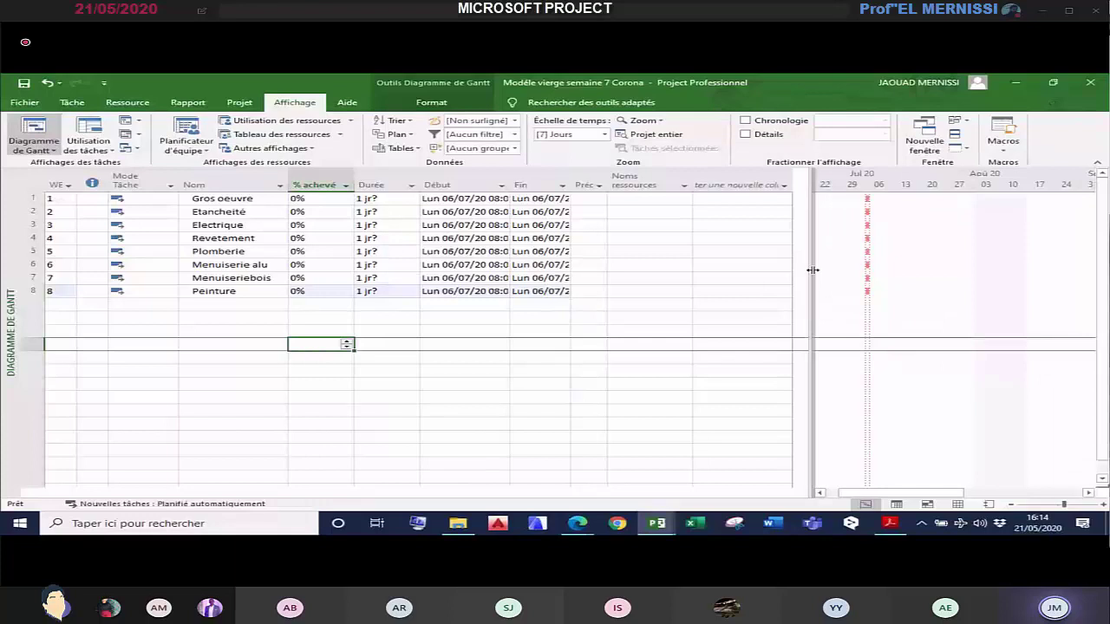
Step: Widen the task table area and add a Coût column after Noms ressources
drag(811, 270, 883, 270)
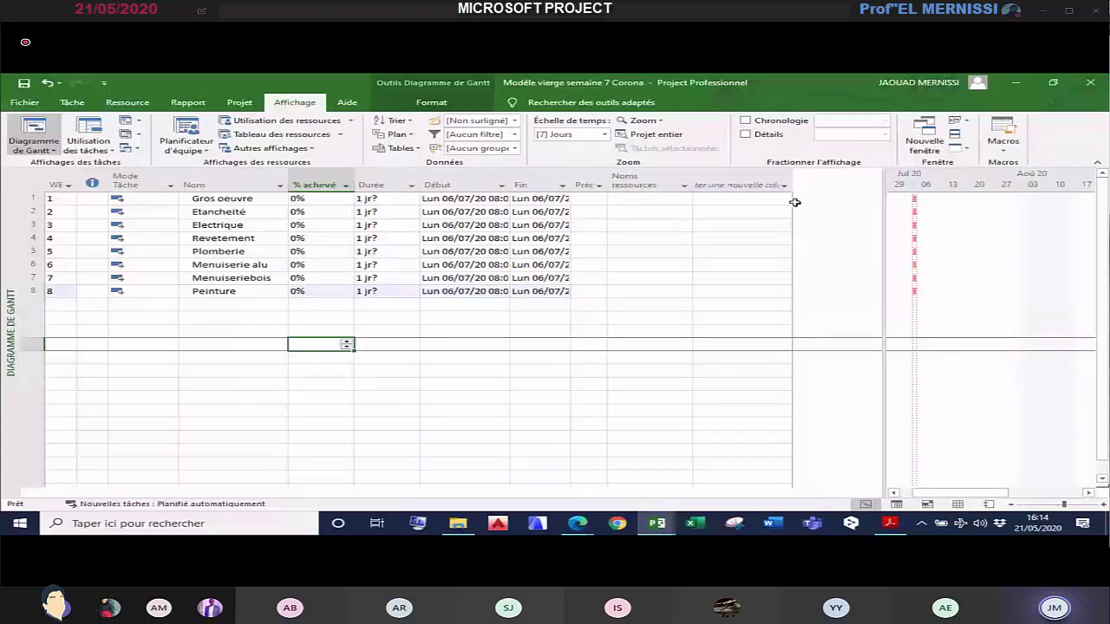
click(733, 180)
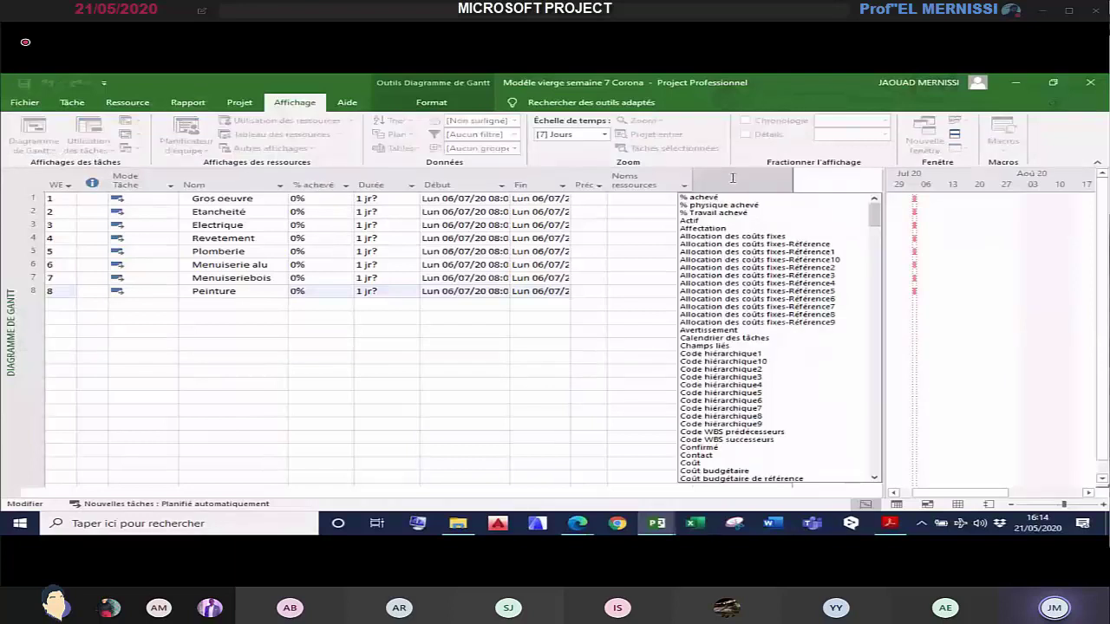
text(c)
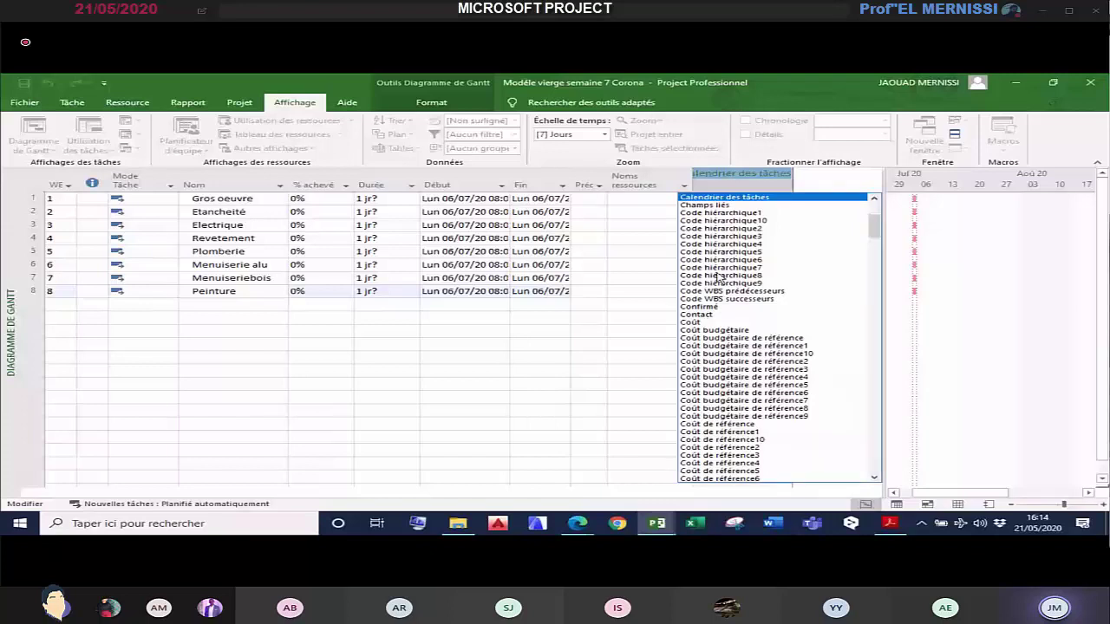
click(701, 323)
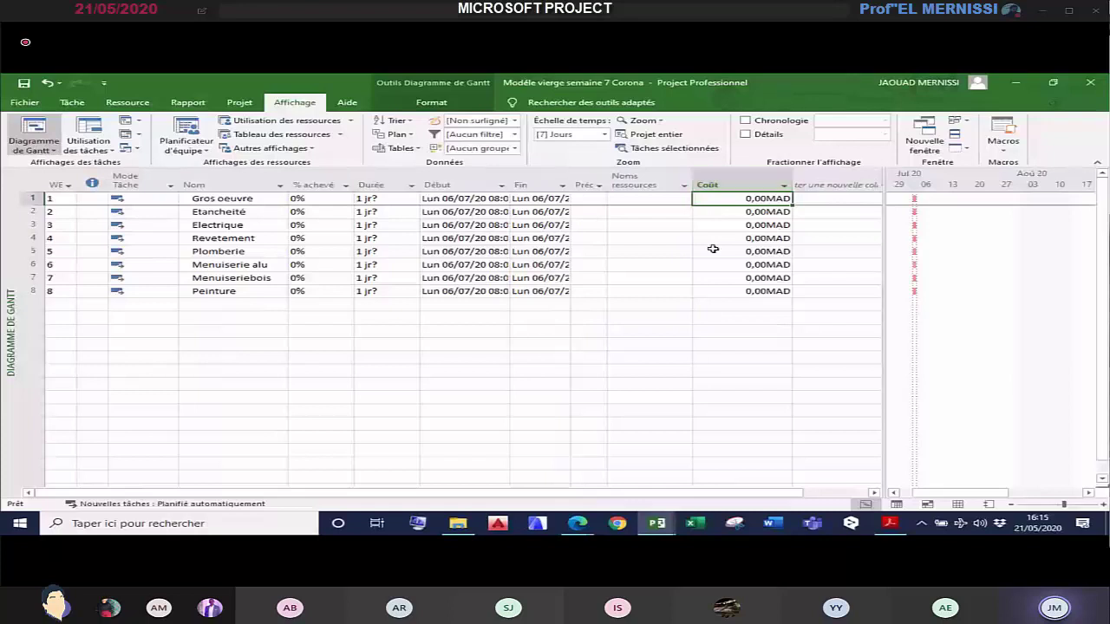
Step: Set the cost of Plomberie to 1 660 000 MAD and of Gros oeuvre to 2 300 000 MAD
click(763, 252)
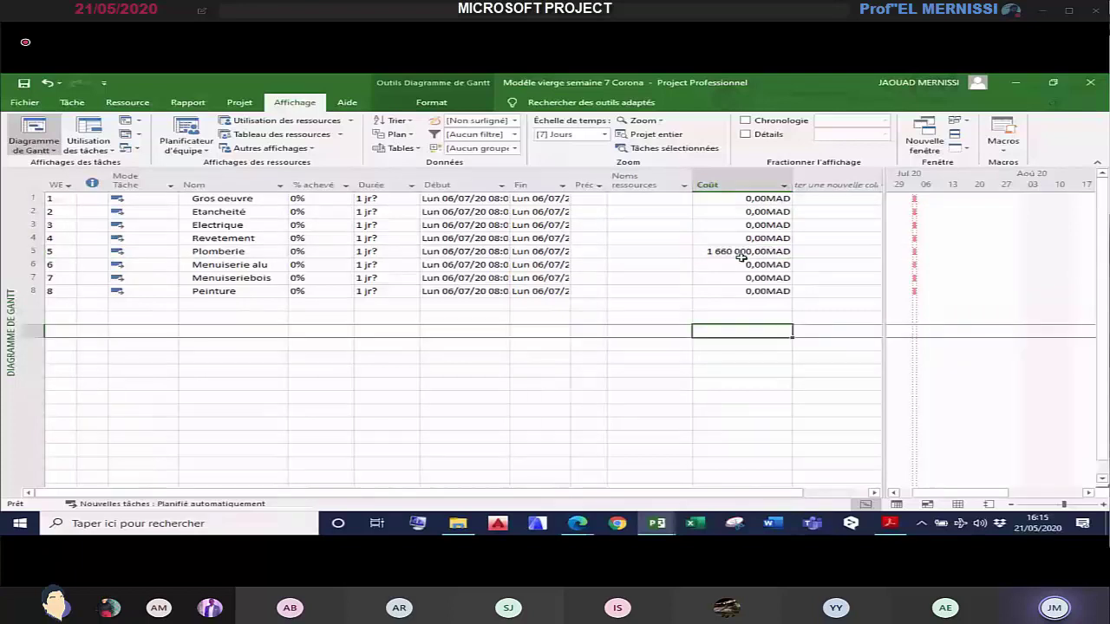
click(742, 254)
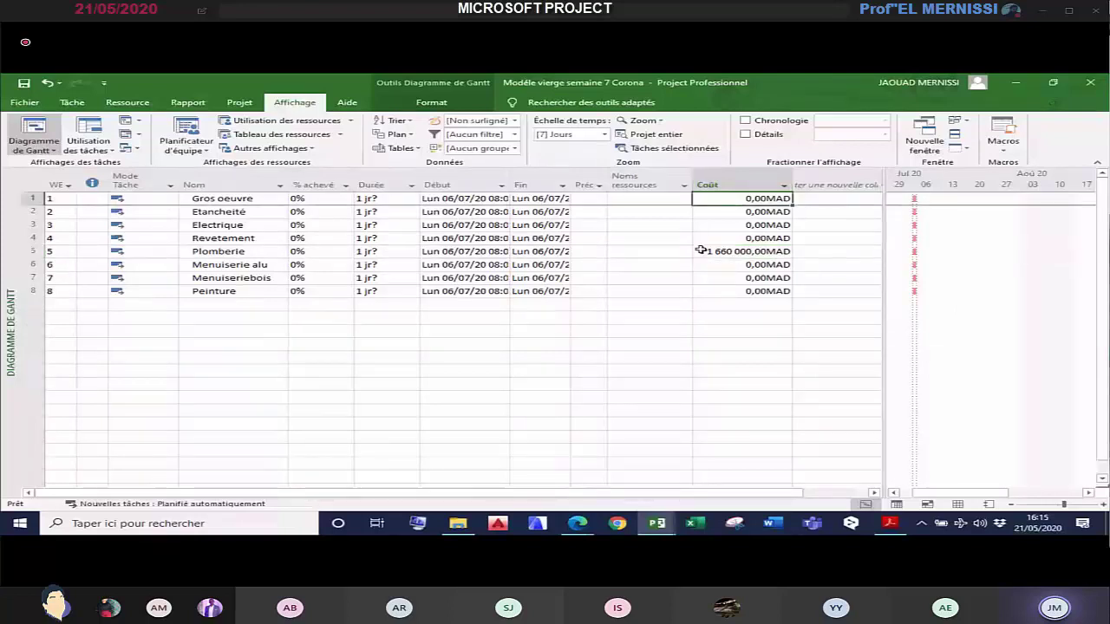
text(230000)
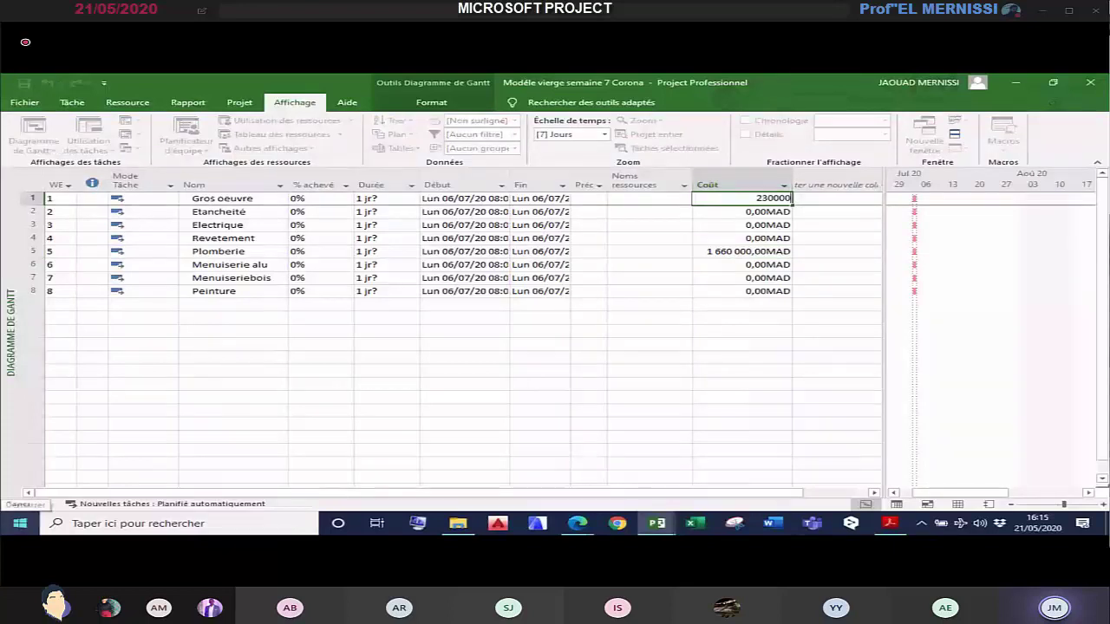
key(Return)
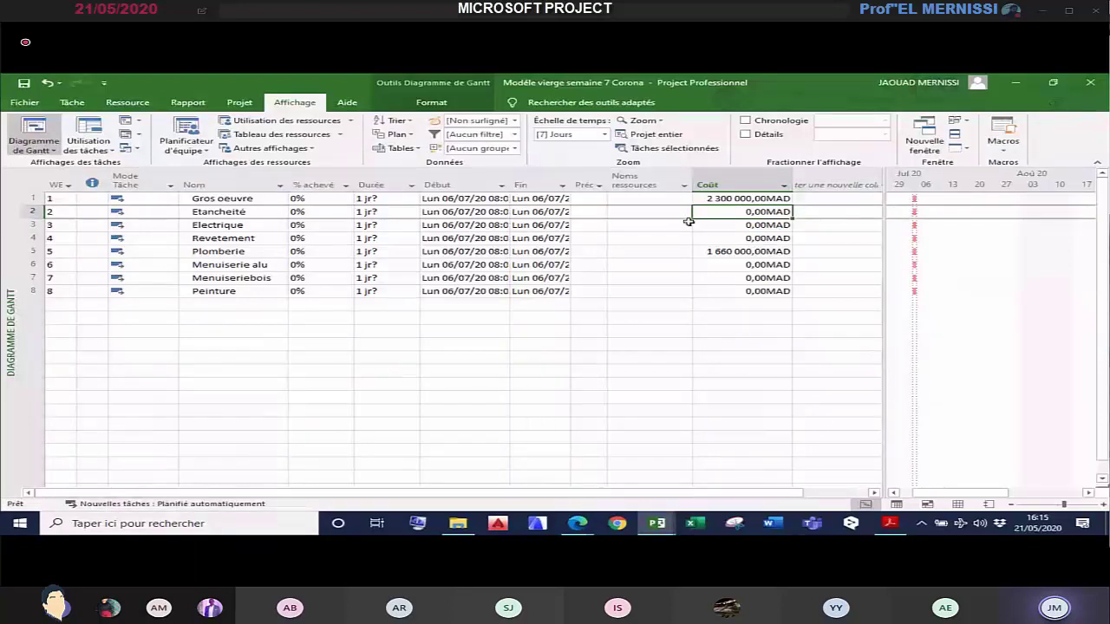
Step: Set the cost of Etancheité to 600 000 MAD and of Electrique to 1 200 000 MAD
text(600 0)
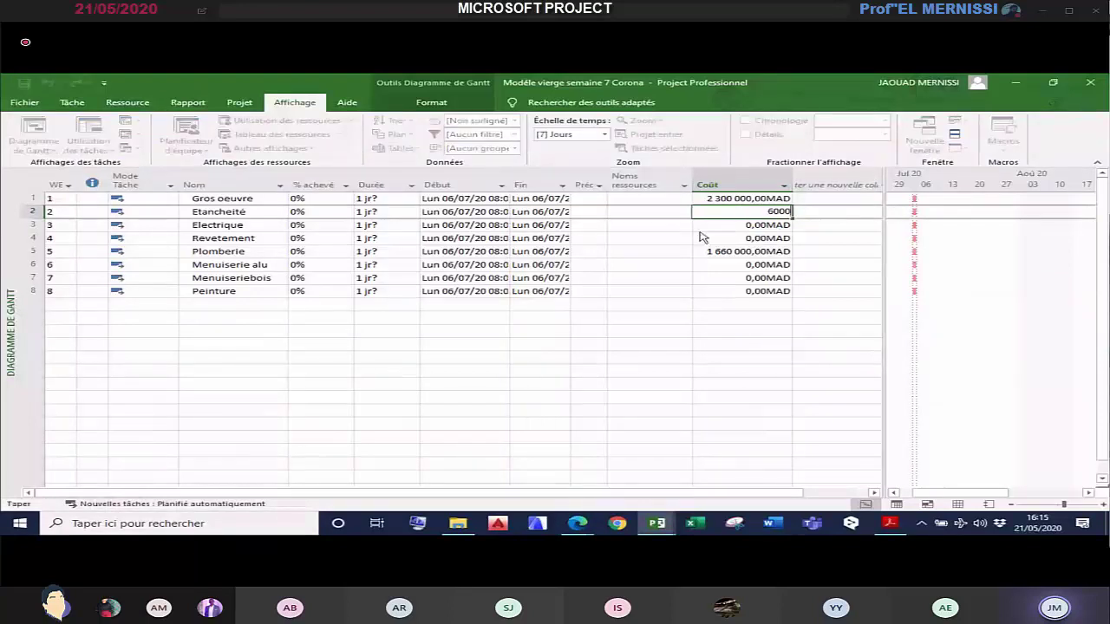
text(00)
key(Return)
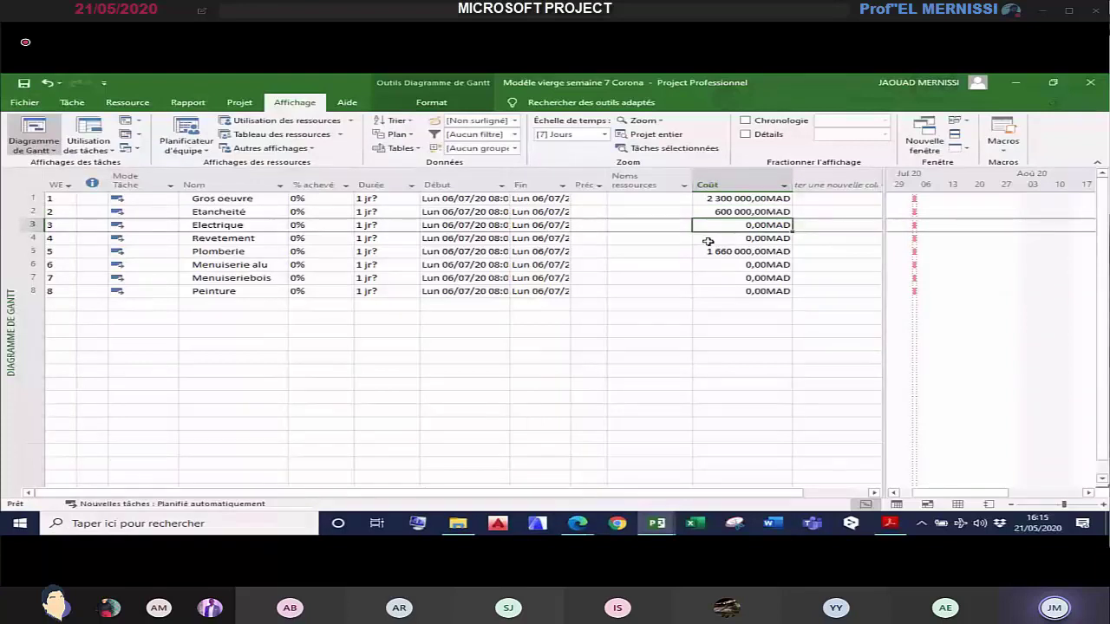
text(1200)
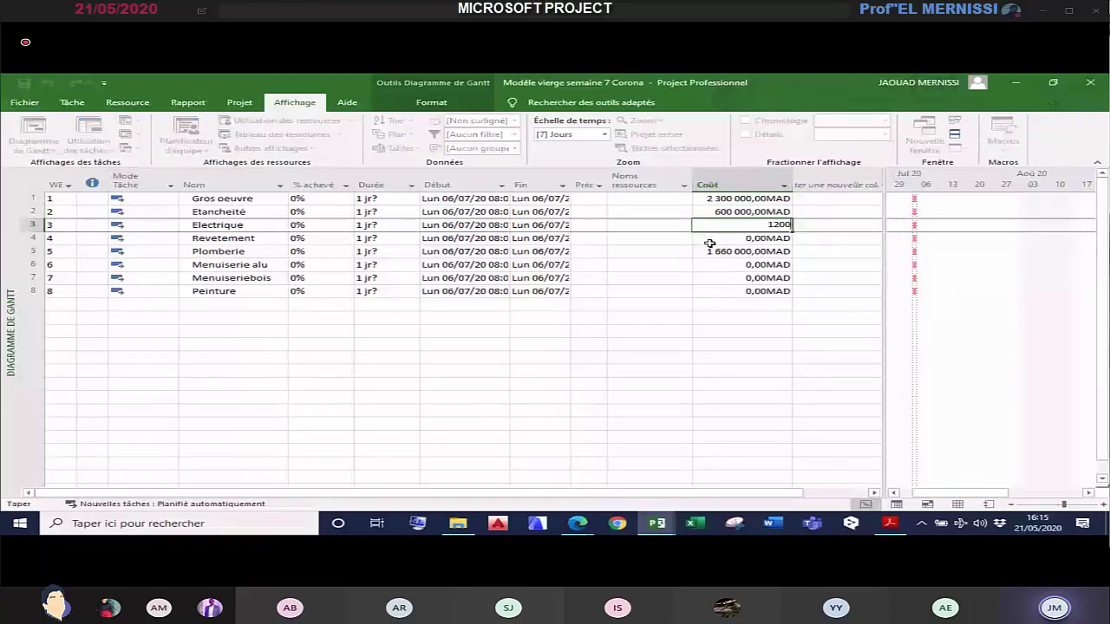
key(Return)
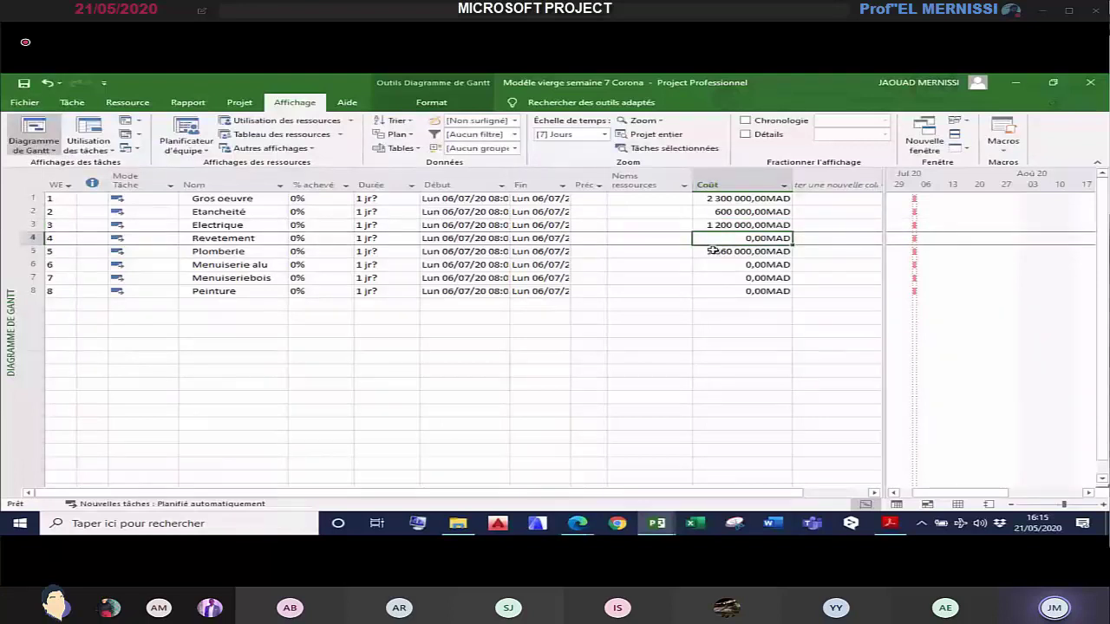
Step: Set the cost of Revetement to 1 150 000 MAD and of Menuiserie alu to 2 200 000 MAD
text(1 15)
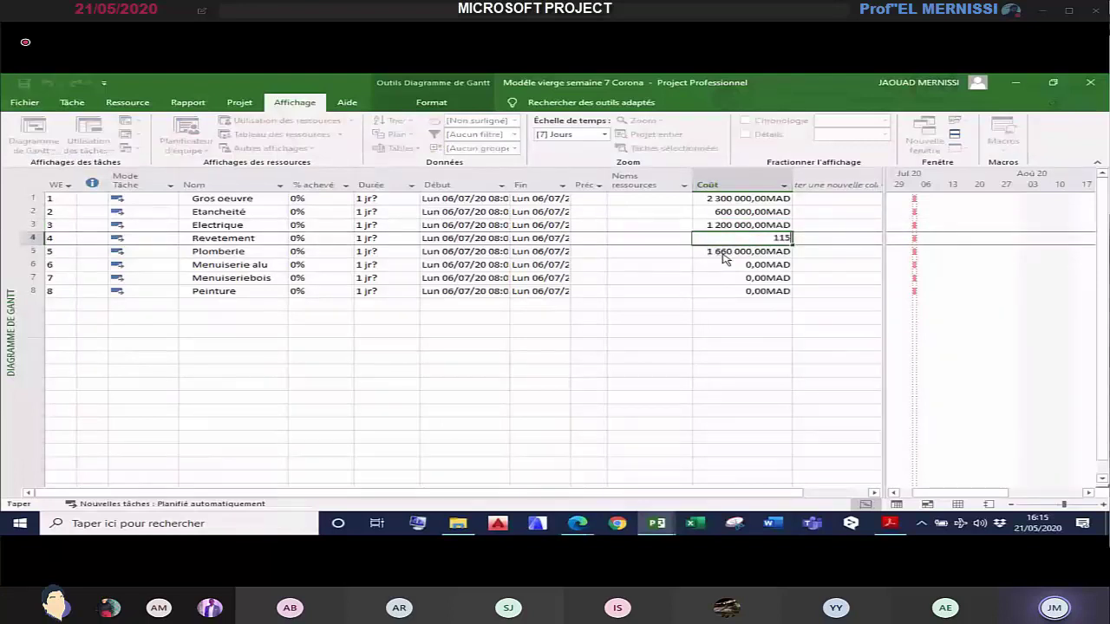
text(0 000)
key(Return)
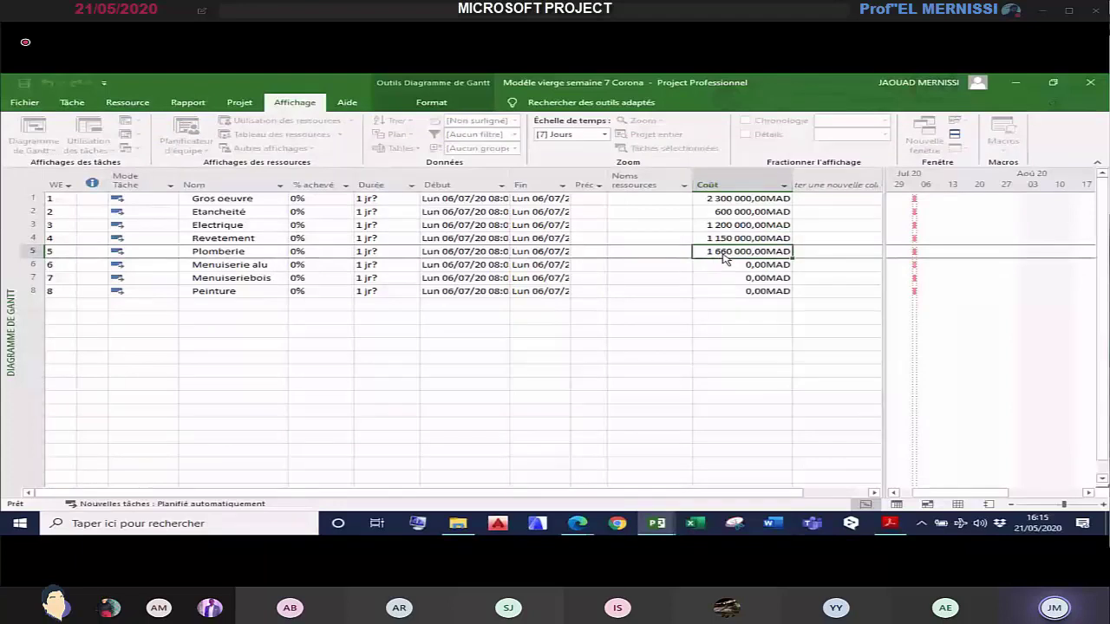
click(769, 267)
text(22)
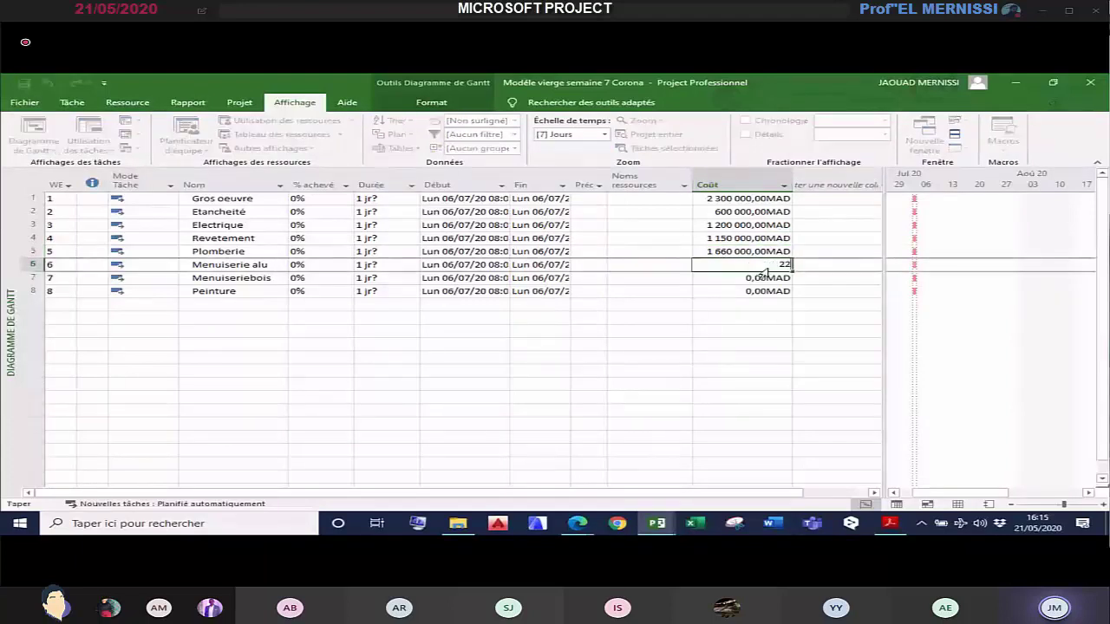
text(00000)
key(Return)
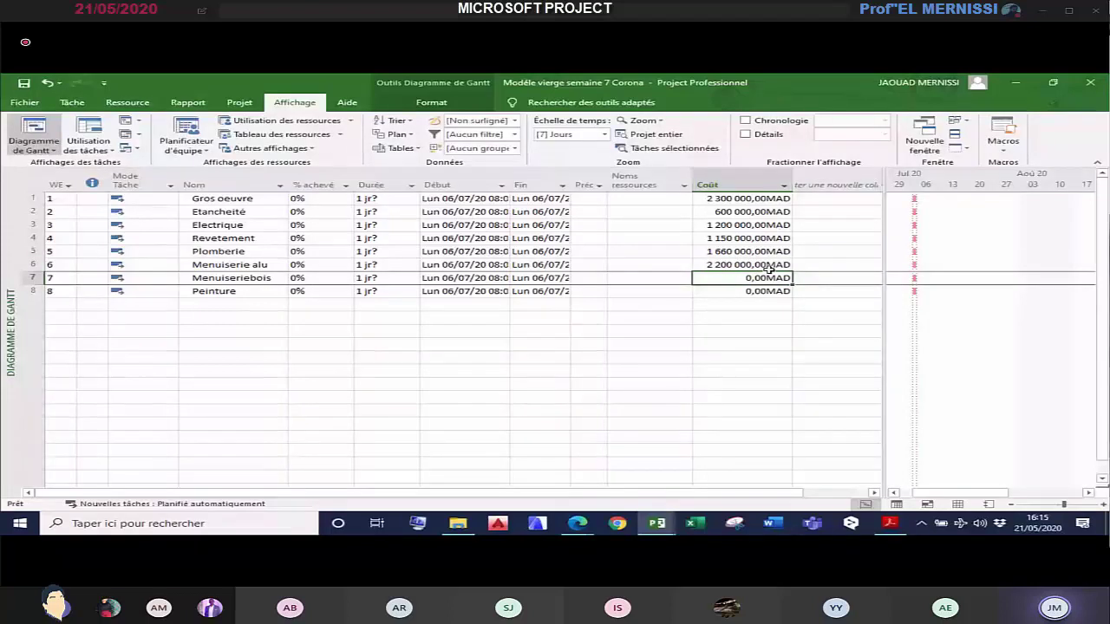
Step: Set the cost of Menuiseriebois to 500 000 MAD and of Peinture to 600 000 MAD
text(500 000)
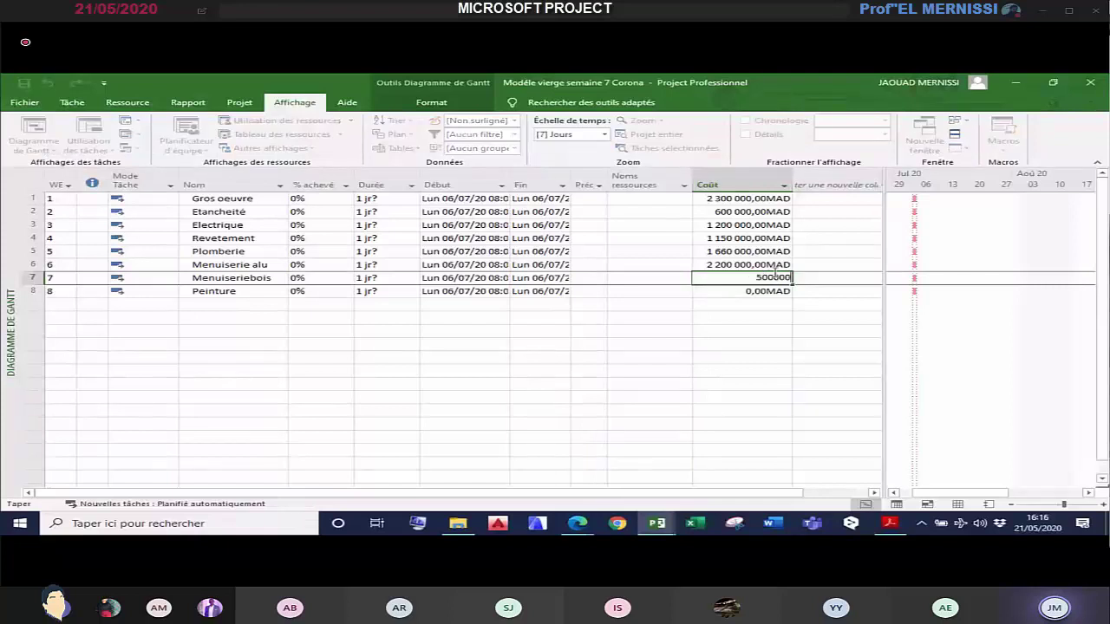
key(Return)
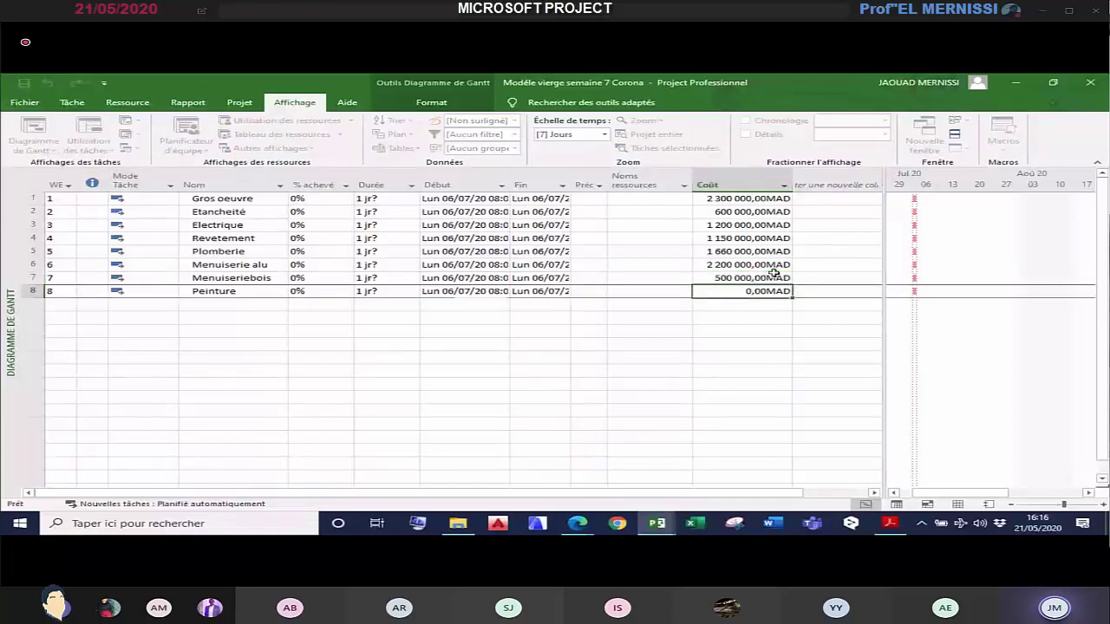
text(6000)
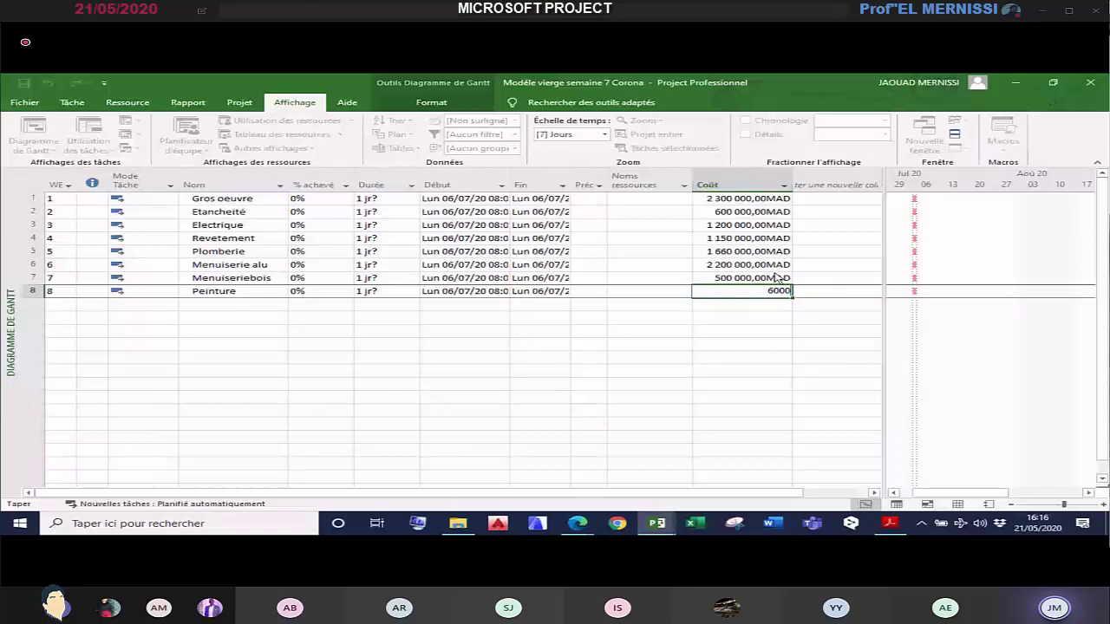
text(00)
key(Return)
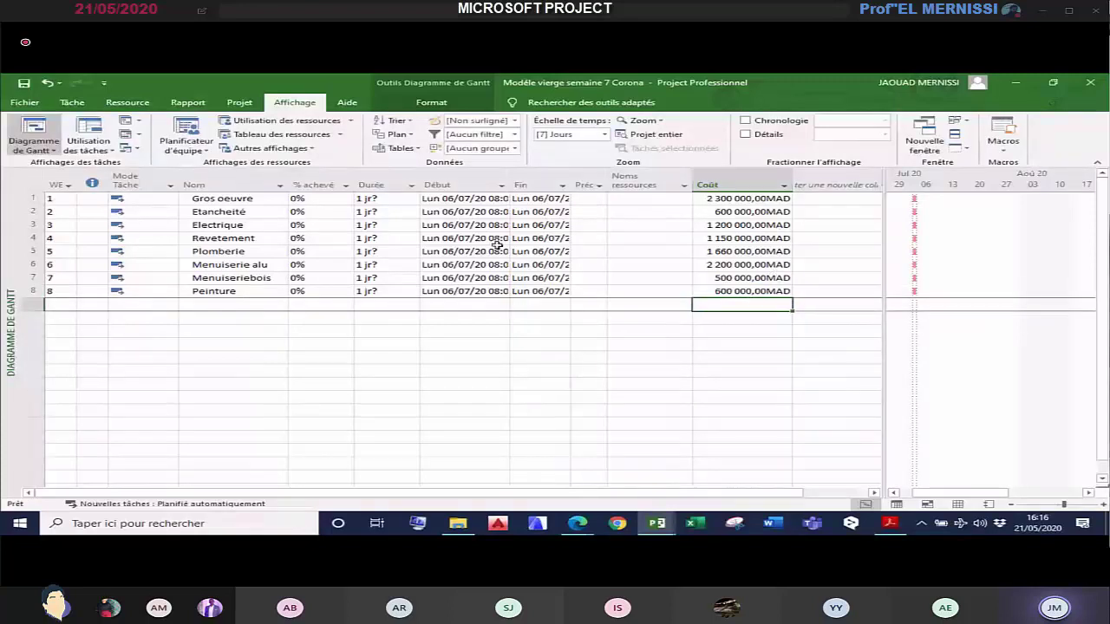
Step: Insert a new task above Gros oeuvre and name it Emsi Rabat
click(32, 200)
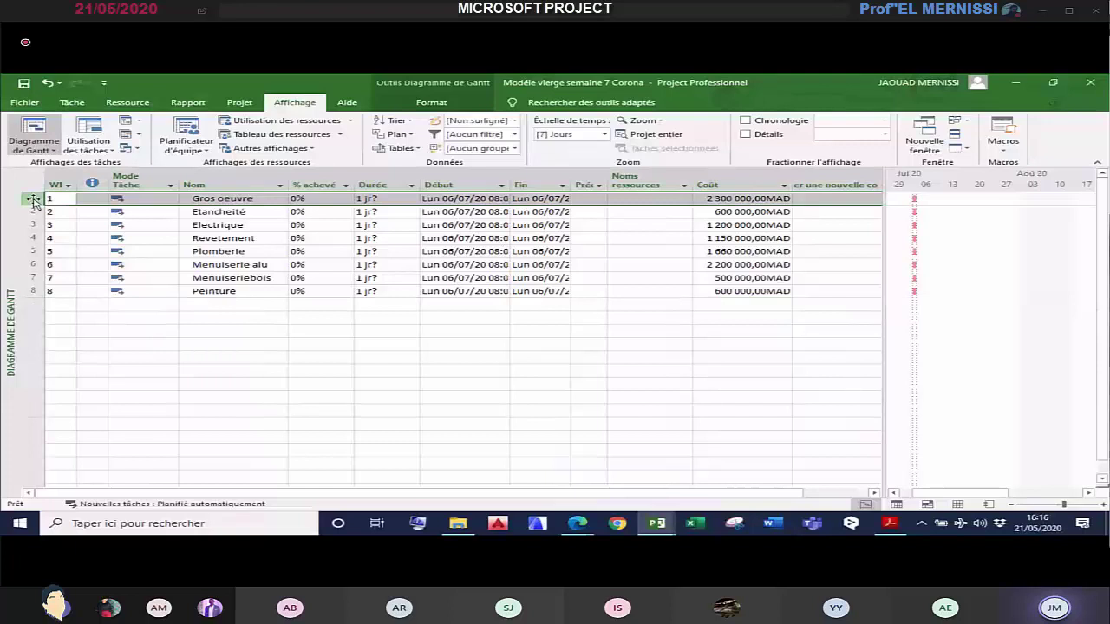
key(Insert)
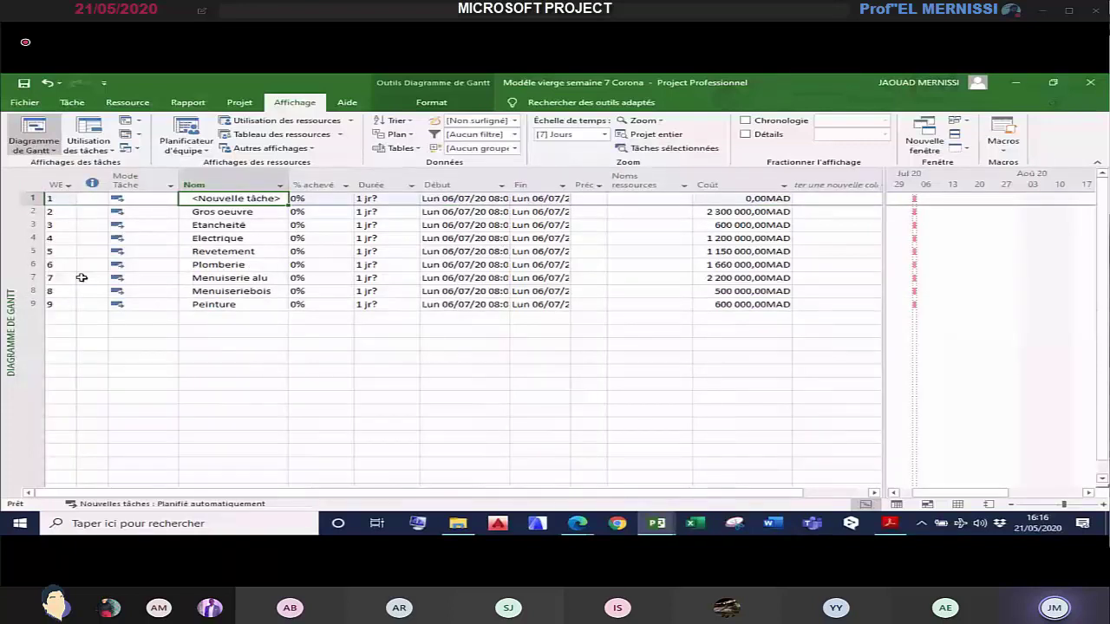
text(Emsi R)
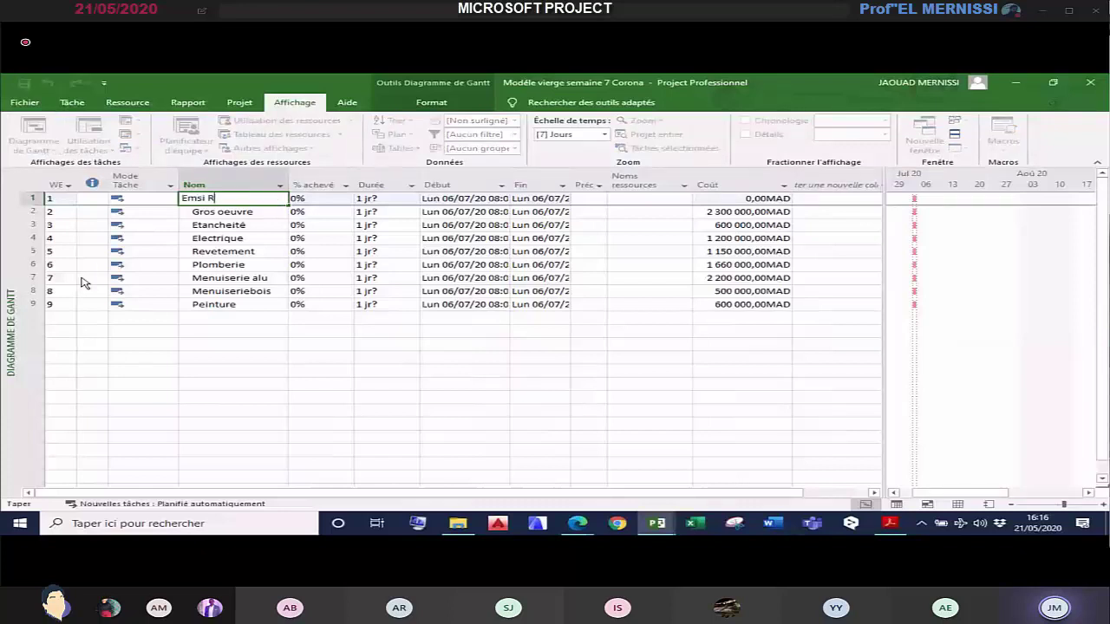
text(abat)
click(232, 384)
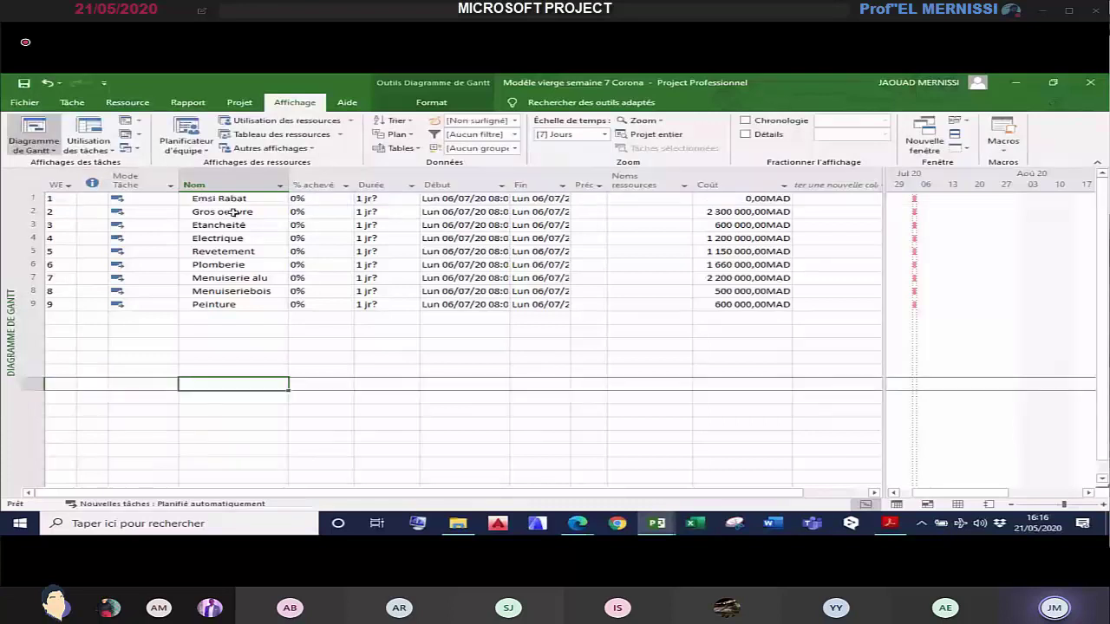
Step: Indent the tasks Gros oeuvre through Peinture as subtasks of Emsi Rabat and widen the Fin column
drag(232, 211, 232, 305)
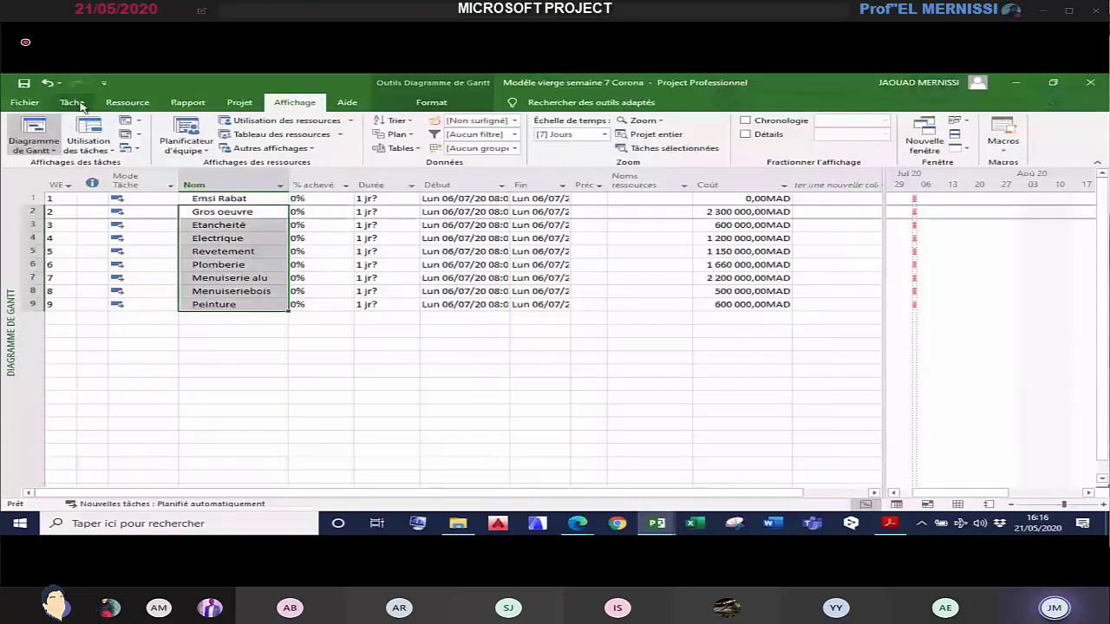
click(81, 104)
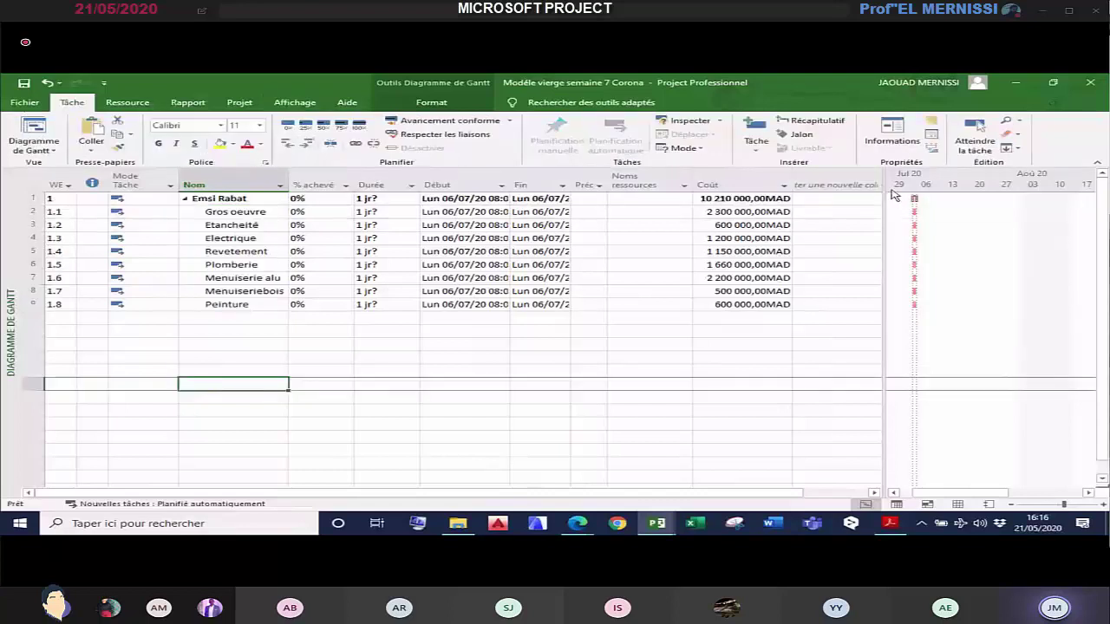
drag(883, 190, 910, 191)
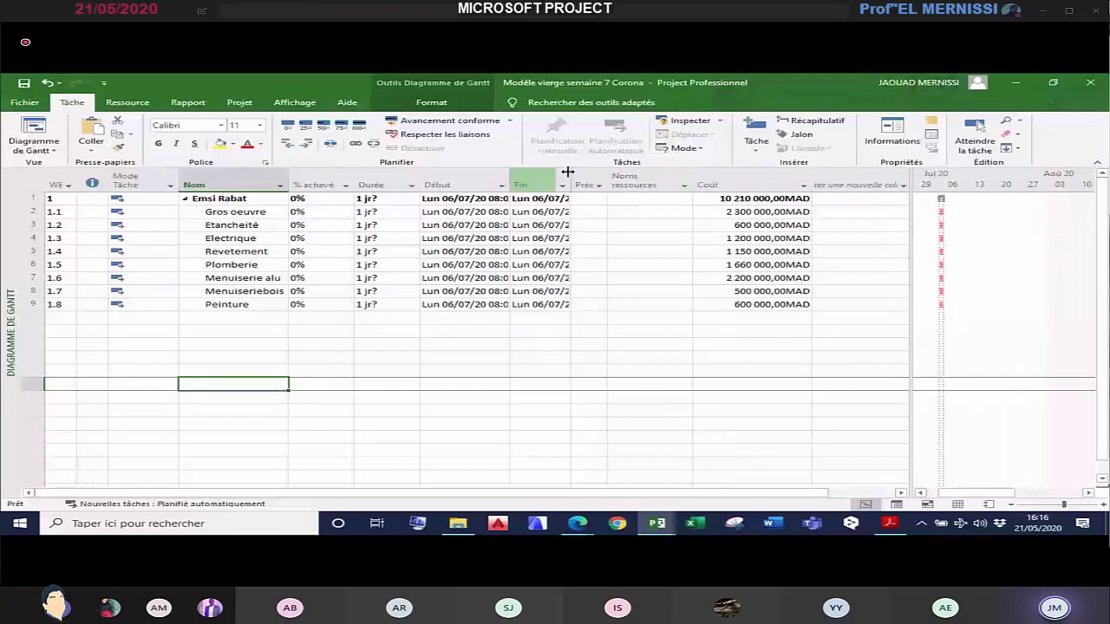
drag(568, 172, 589, 176)
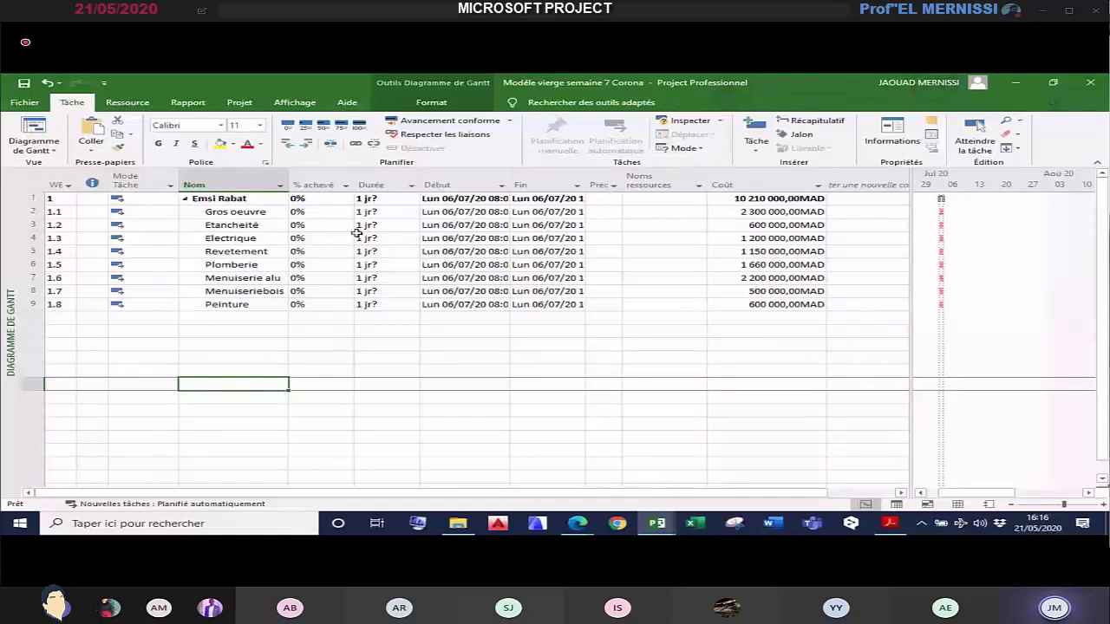
drag(767, 198, 747, 308)
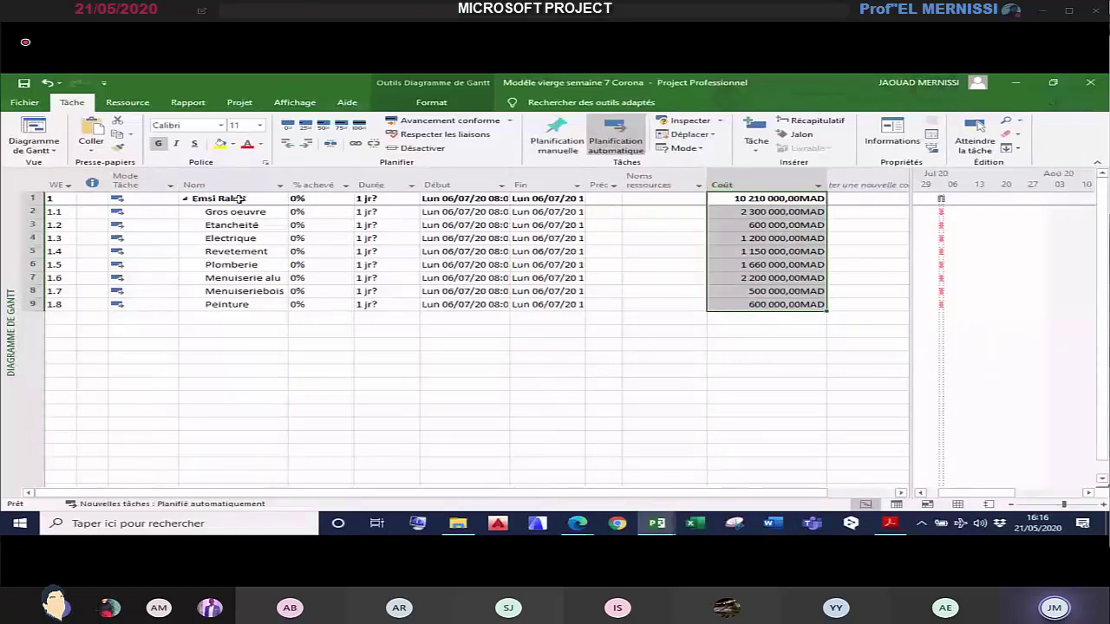
drag(236, 201, 199, 297)
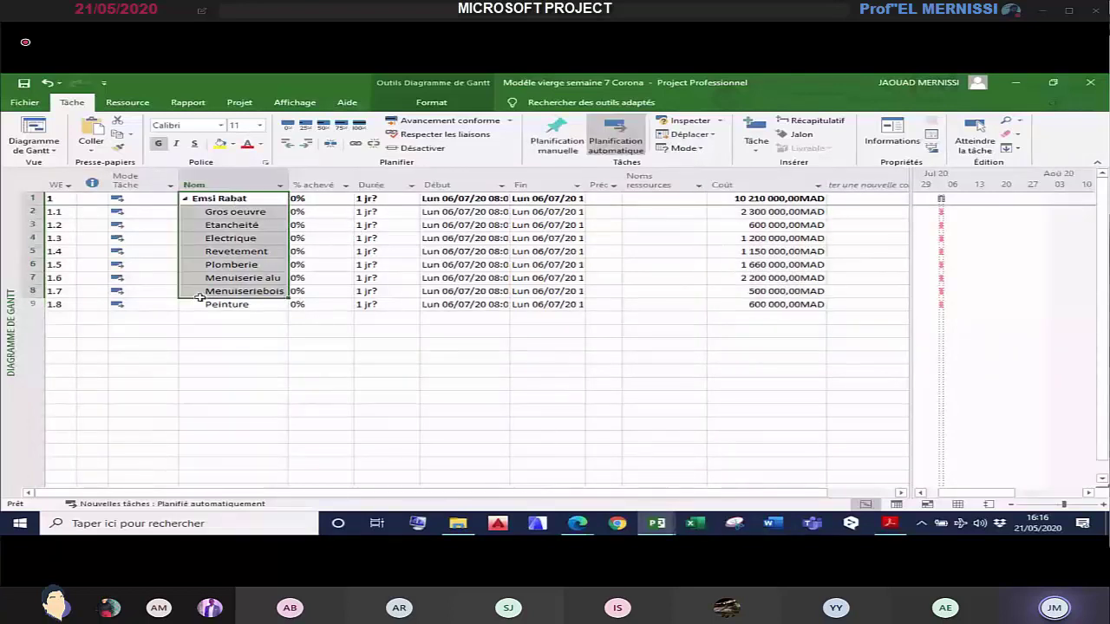
click(385, 331)
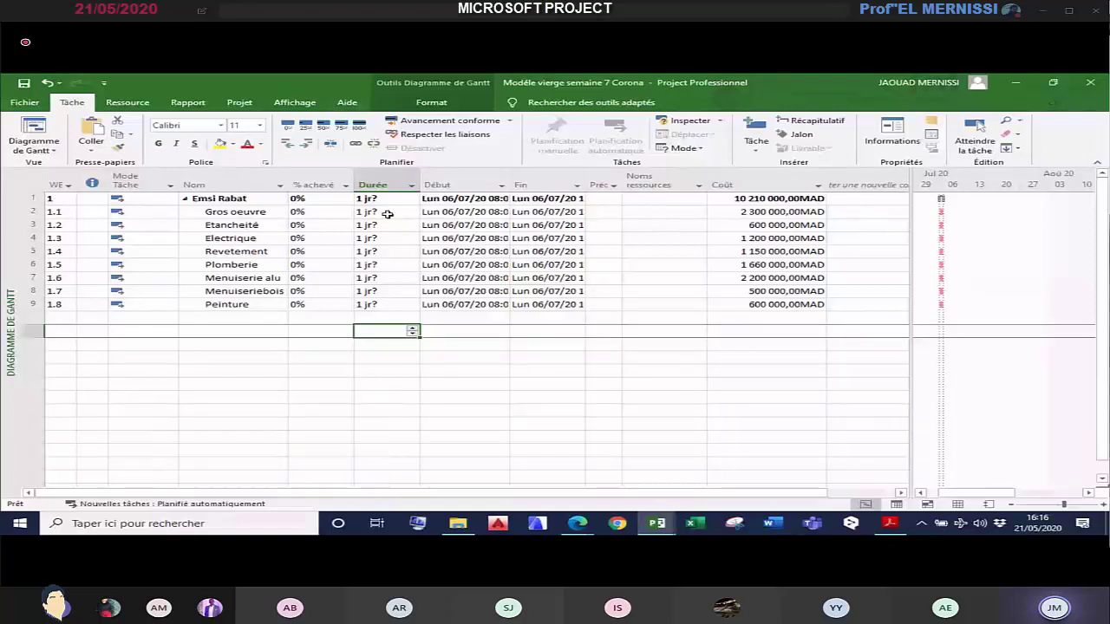
click(388, 214)
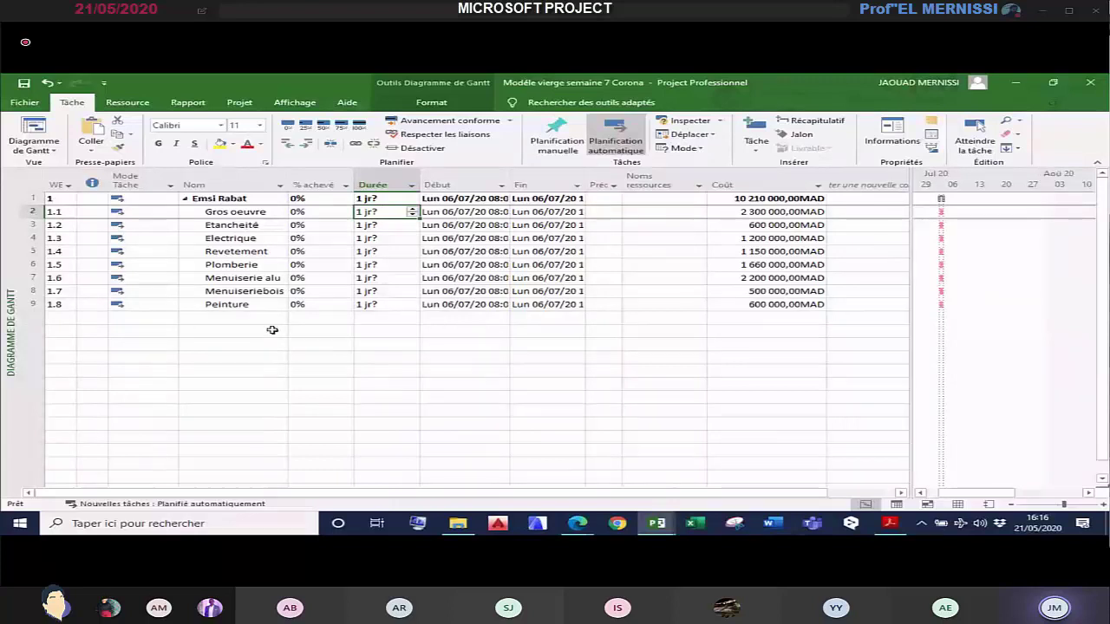
click(763, 226)
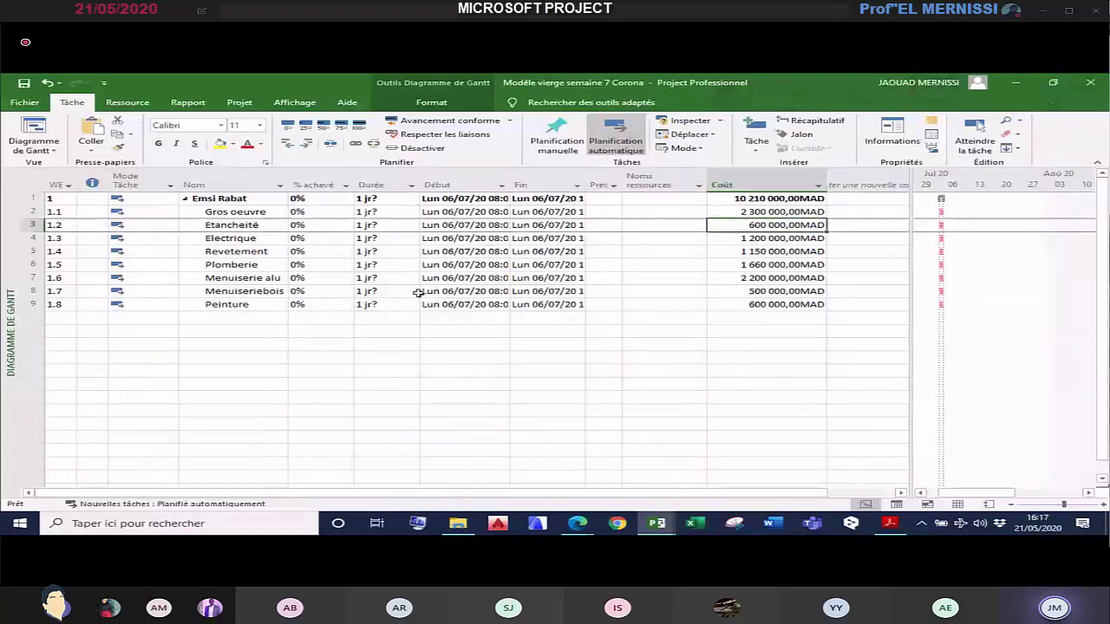
Step: Set the duration of Gros oeuvre to 90 days and of Etancheité to 30 days
click(371, 212)
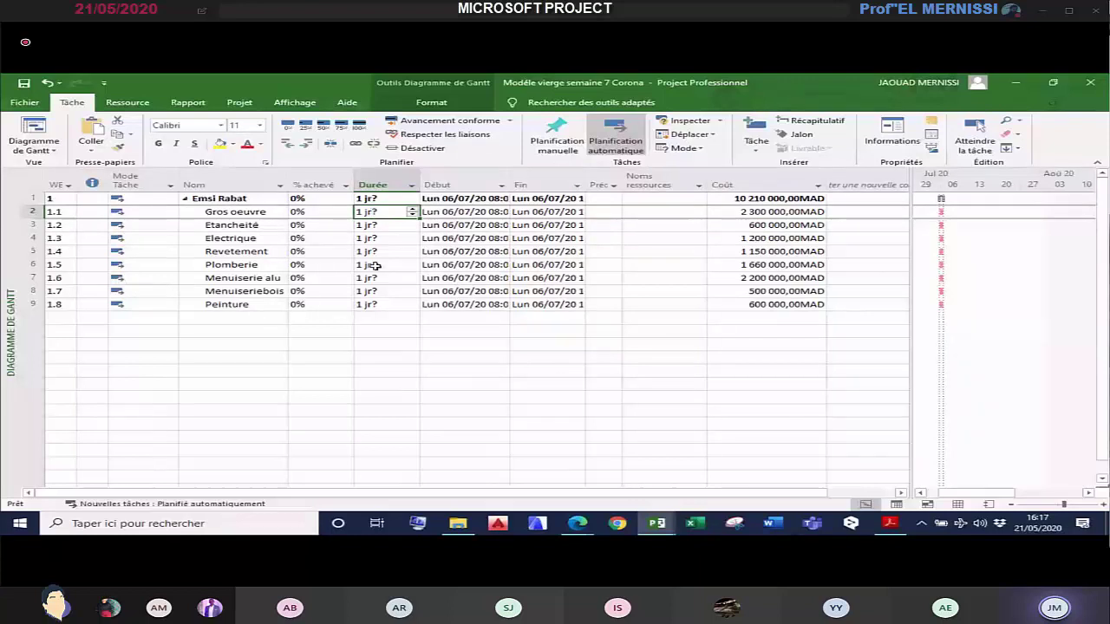
text(90)
key(Return)
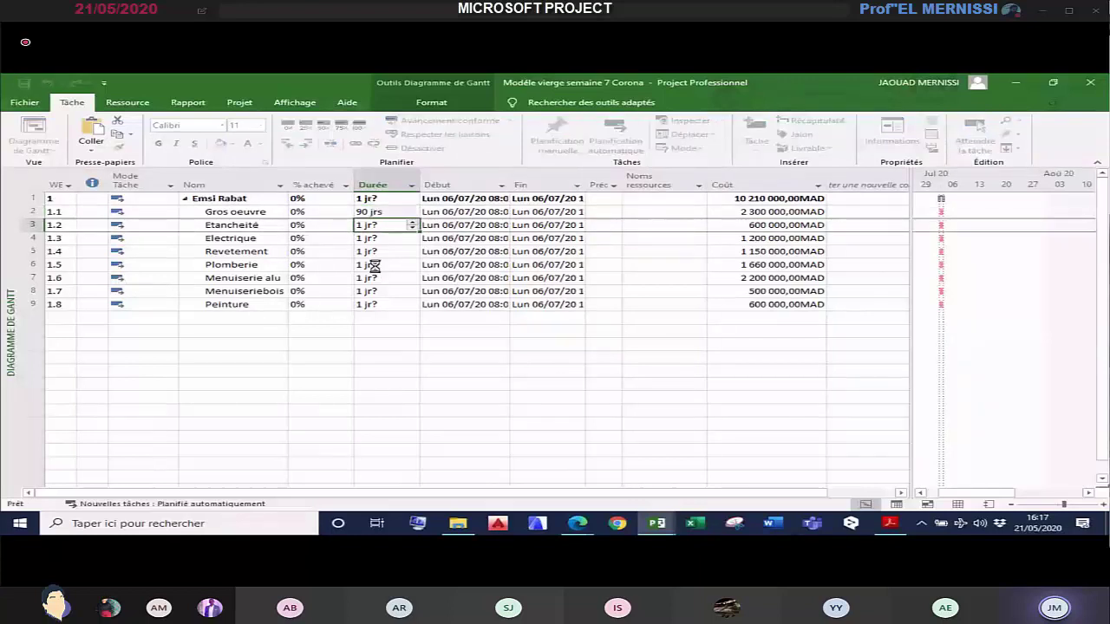
text(30)
key(Return)
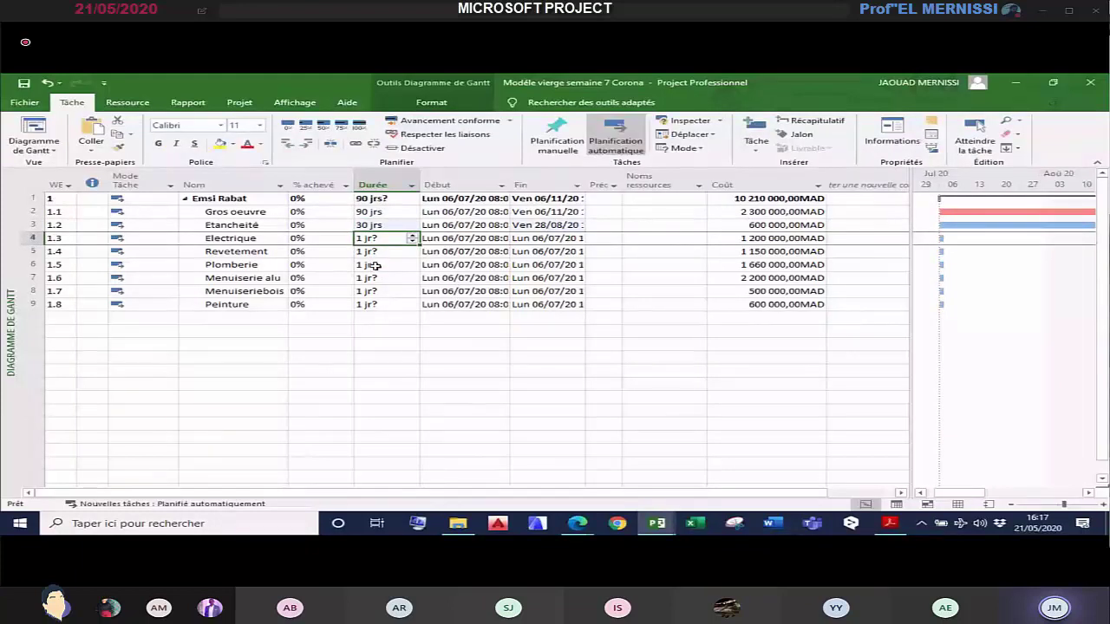
Step: Set the durations of Electrique to 45 days, Revetement to 60 days and Plomberie to 45 days
text(45)
key(Return)
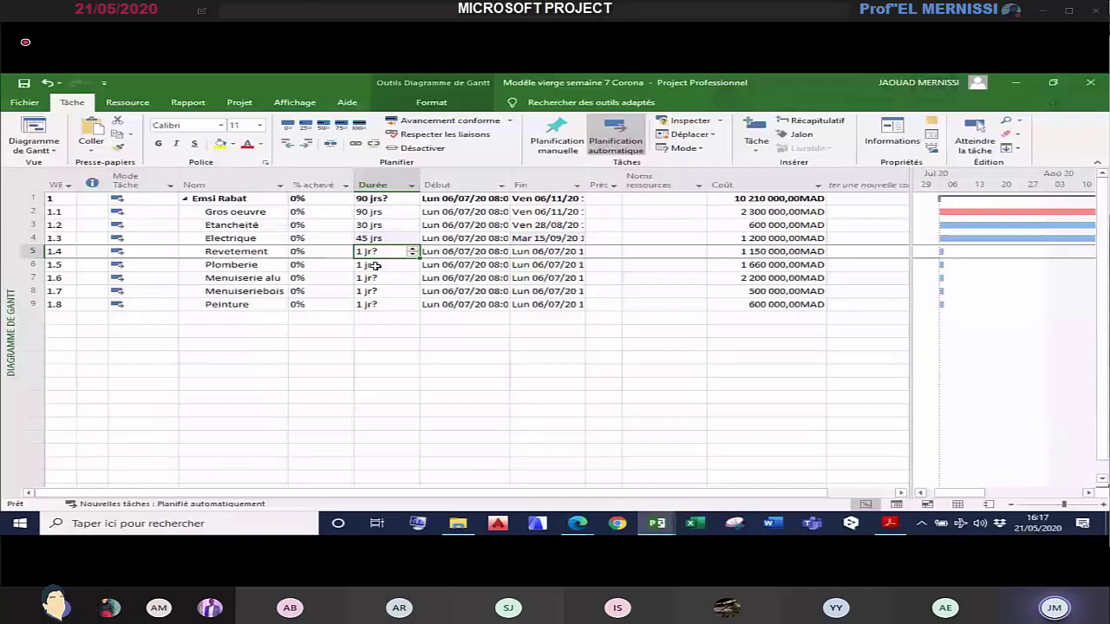
text(60)
key(Return)
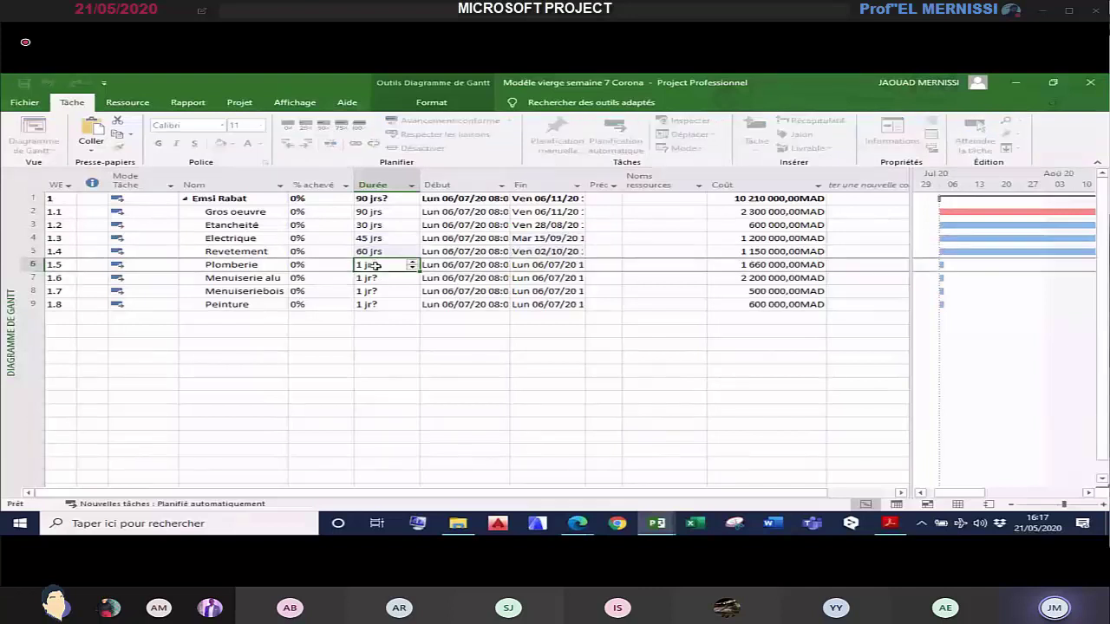
text(45)
key(Return)
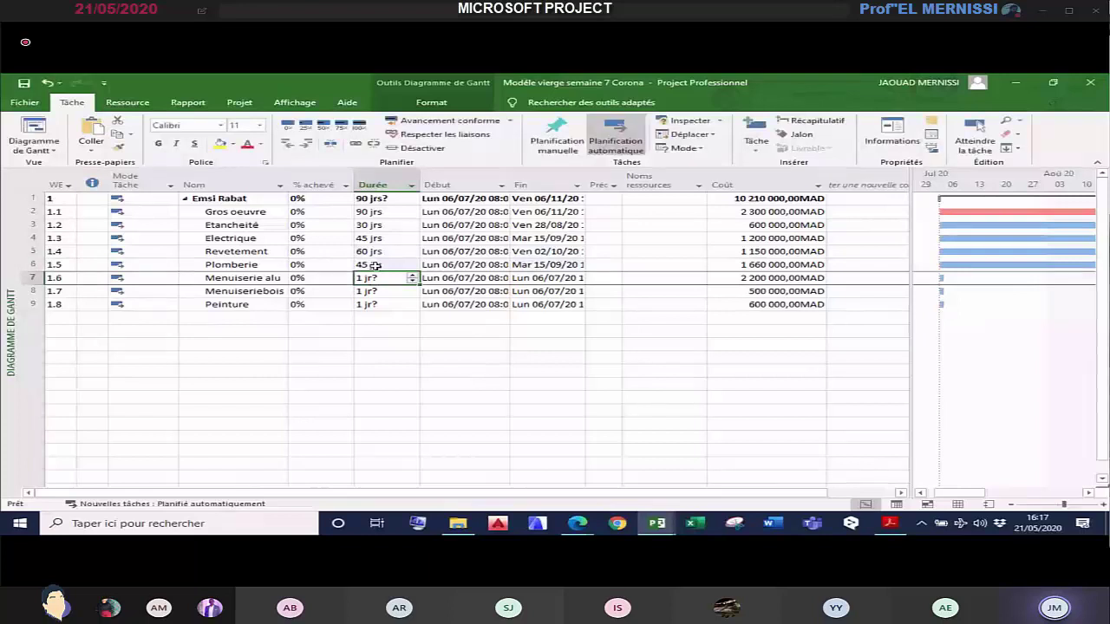
Step: Set the durations of Menuiserie alu to 60 days, Menuiseriebois to 45 days and Peinture to 30 days
text(60)
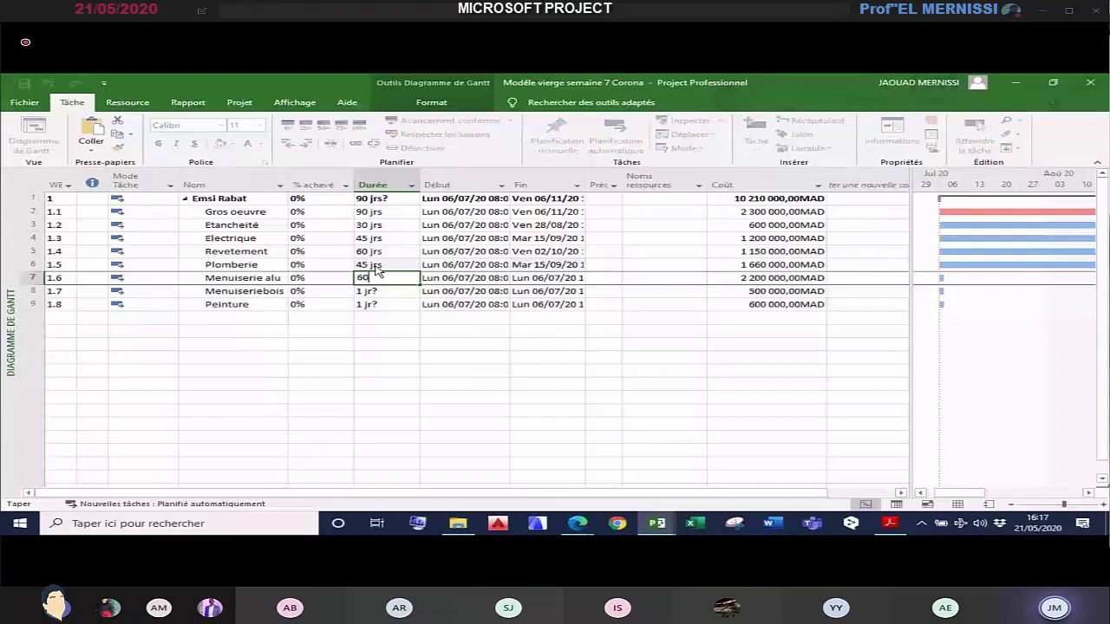
key(Return)
text(45)
key(Return)
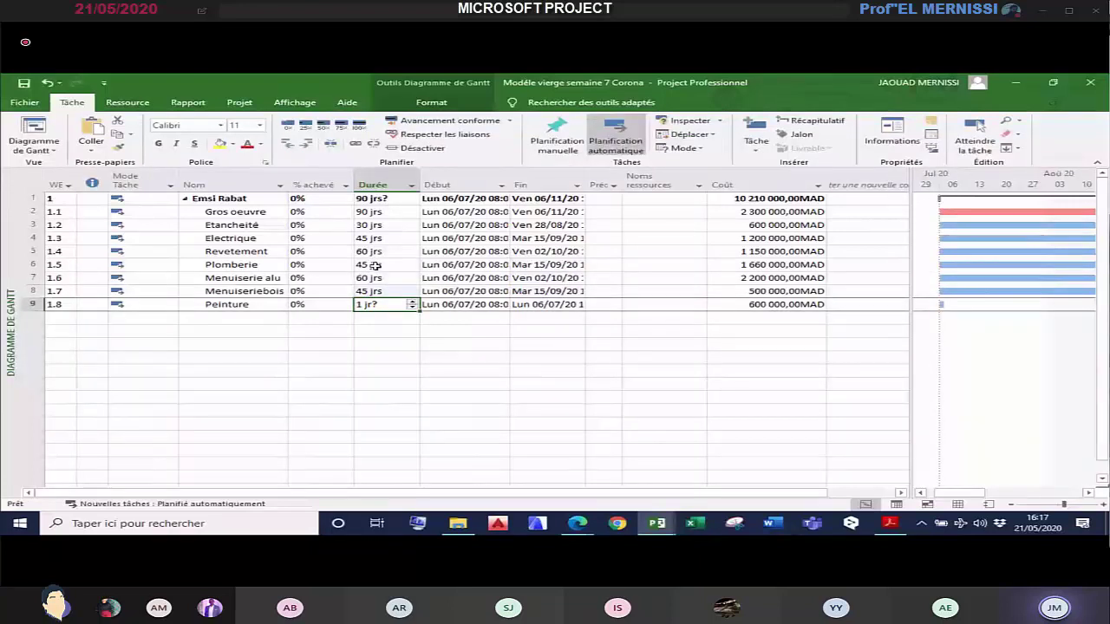
text(30)
key(Return)
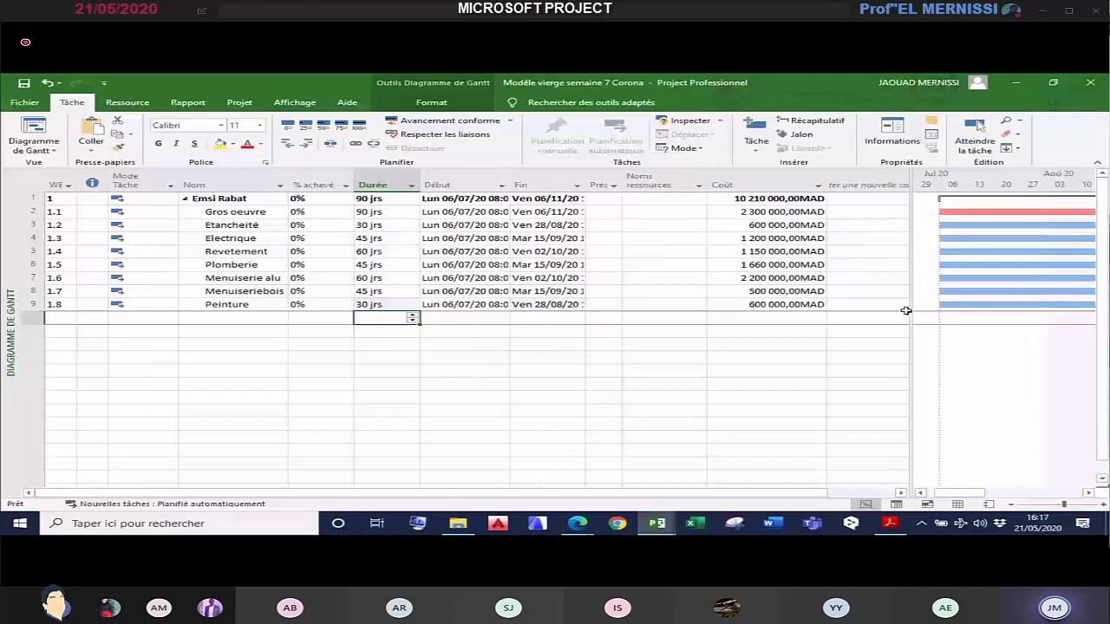
Step: Link the tasks from Gros oeuvre to Peinture in sequence and recalculate the project
drag(906, 311, 909, 310)
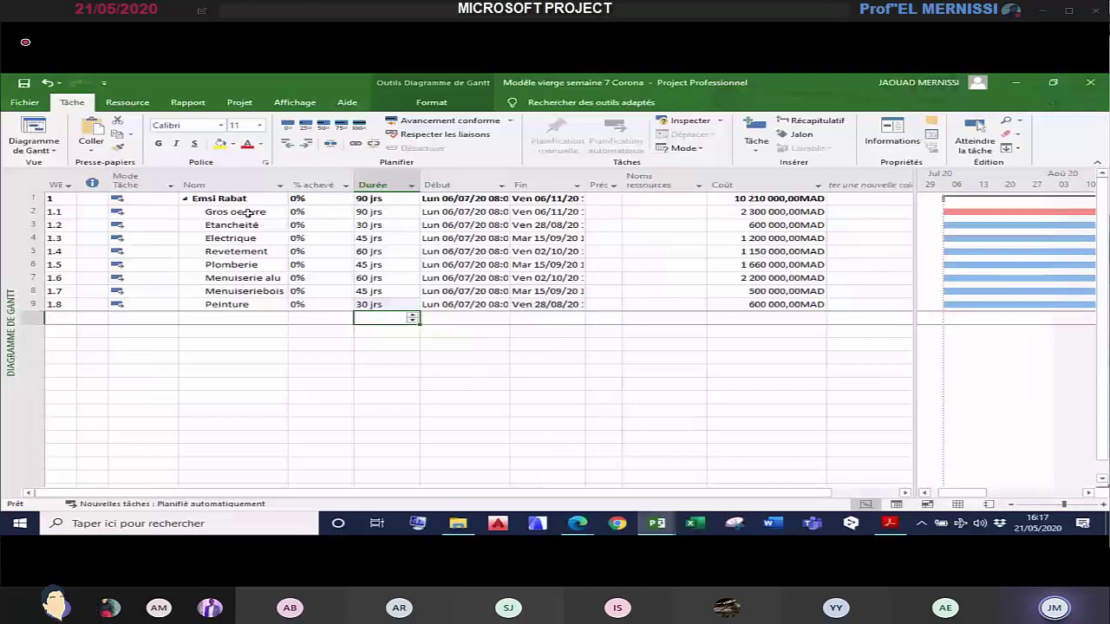
drag(248, 212, 250, 304)
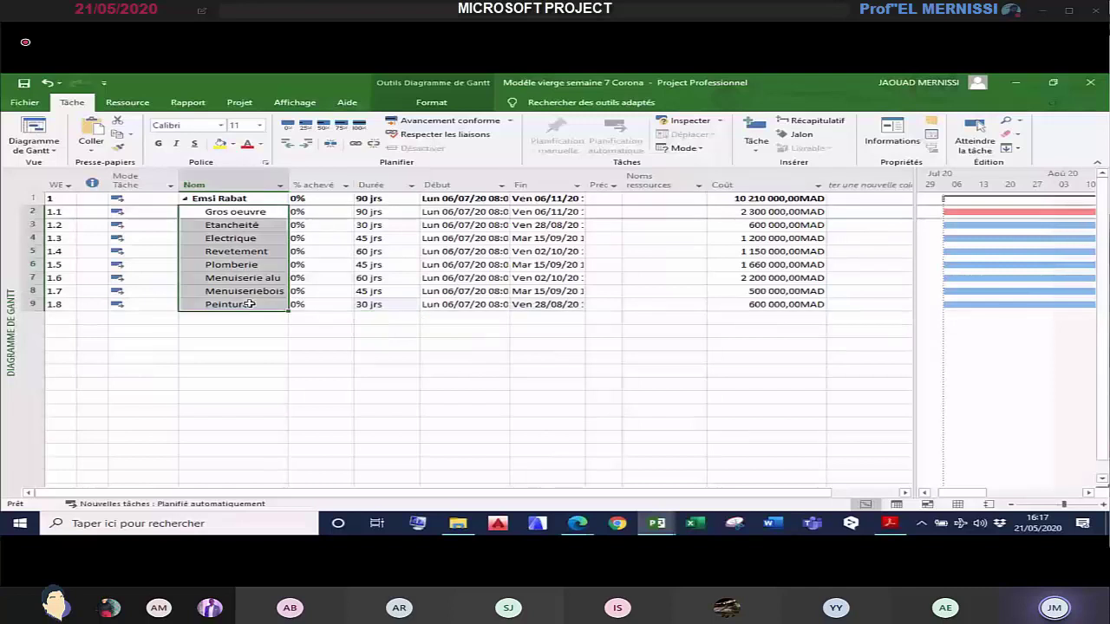
click(355, 144)
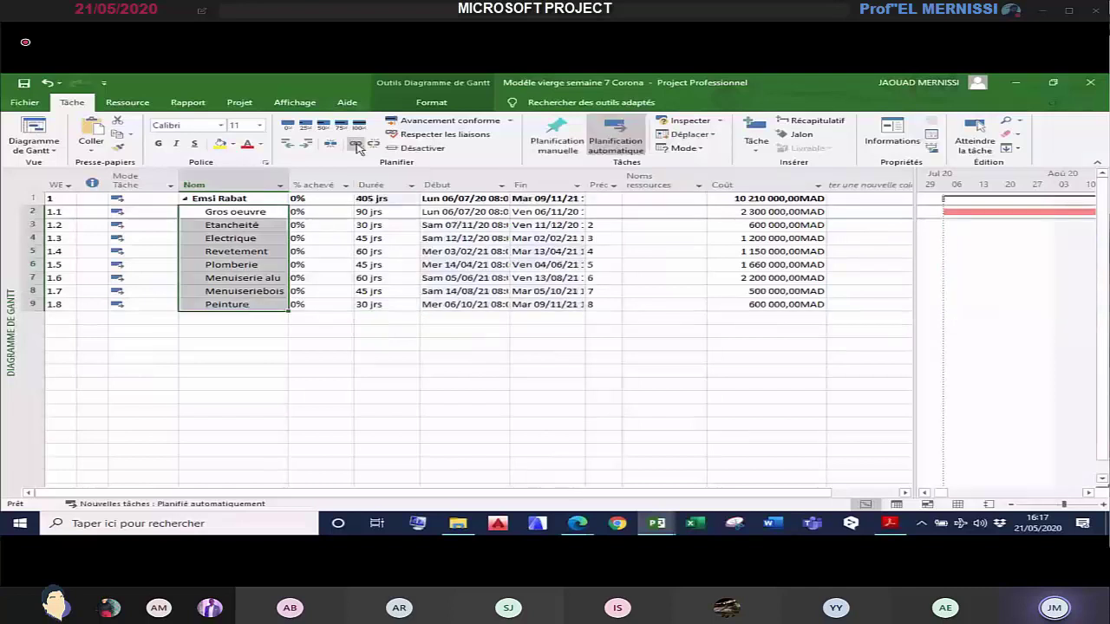
click(598, 370)
click(239, 102)
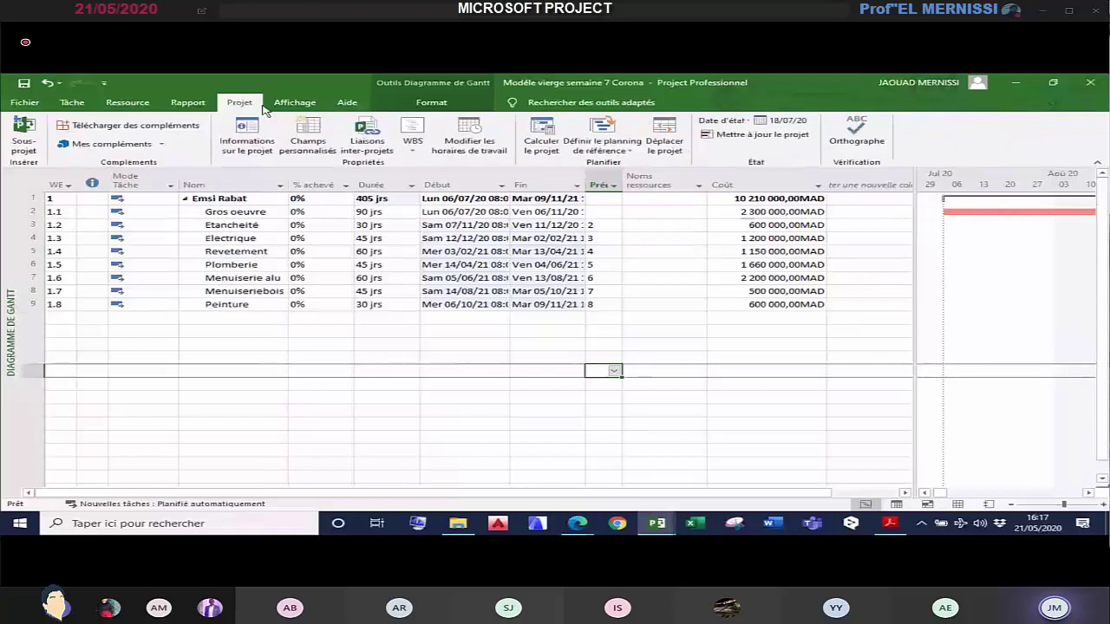
click(542, 131)
drag(914, 344, 924, 344)
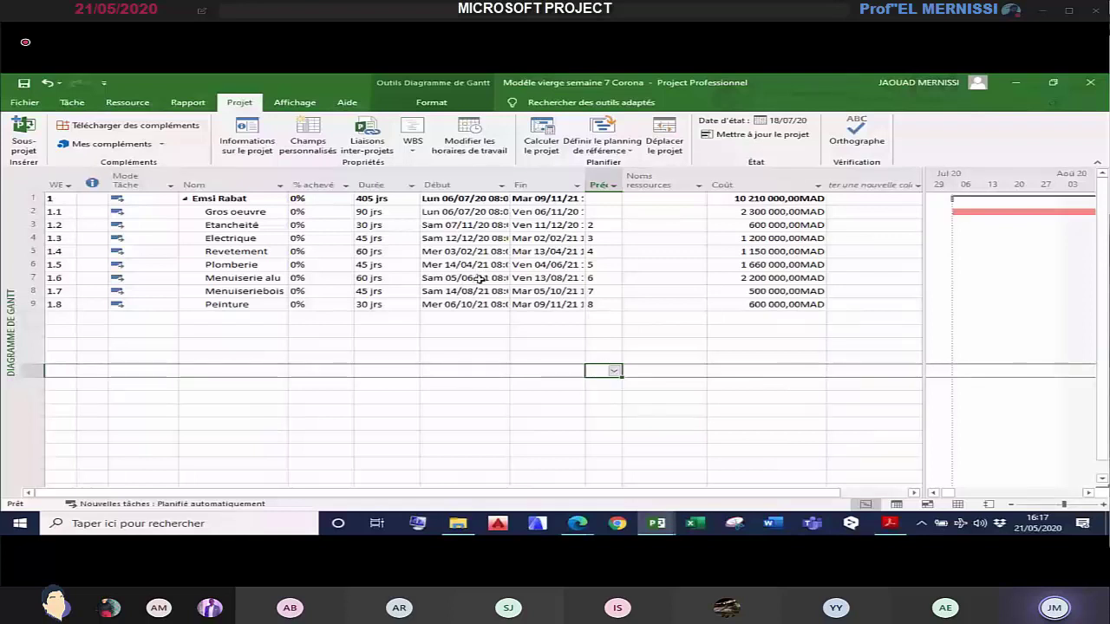
Step: Set the completion of Gros oeuvre to 75% in its task information
double_click(39, 214)
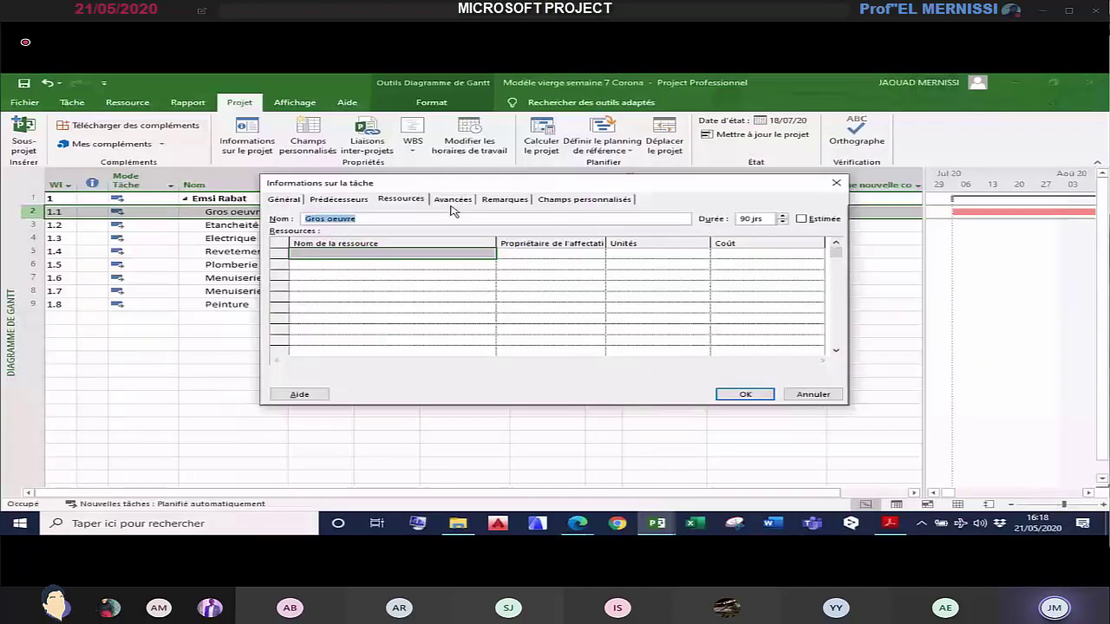
click(284, 199)
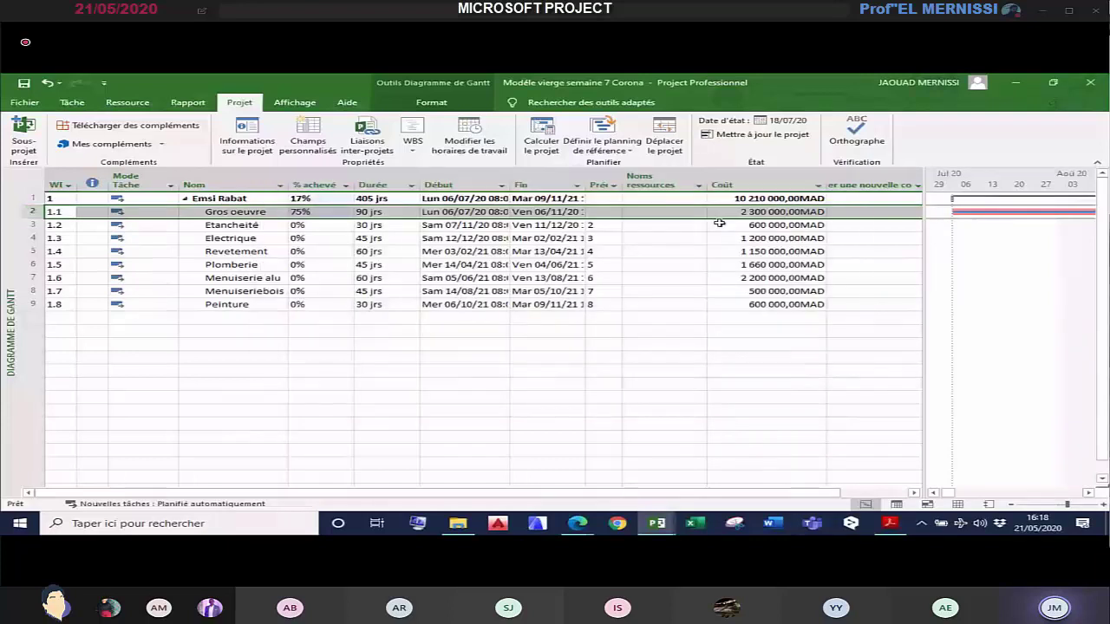
Step: Add the columns Coût réel and Coût restant after the Coût column
click(883, 183)
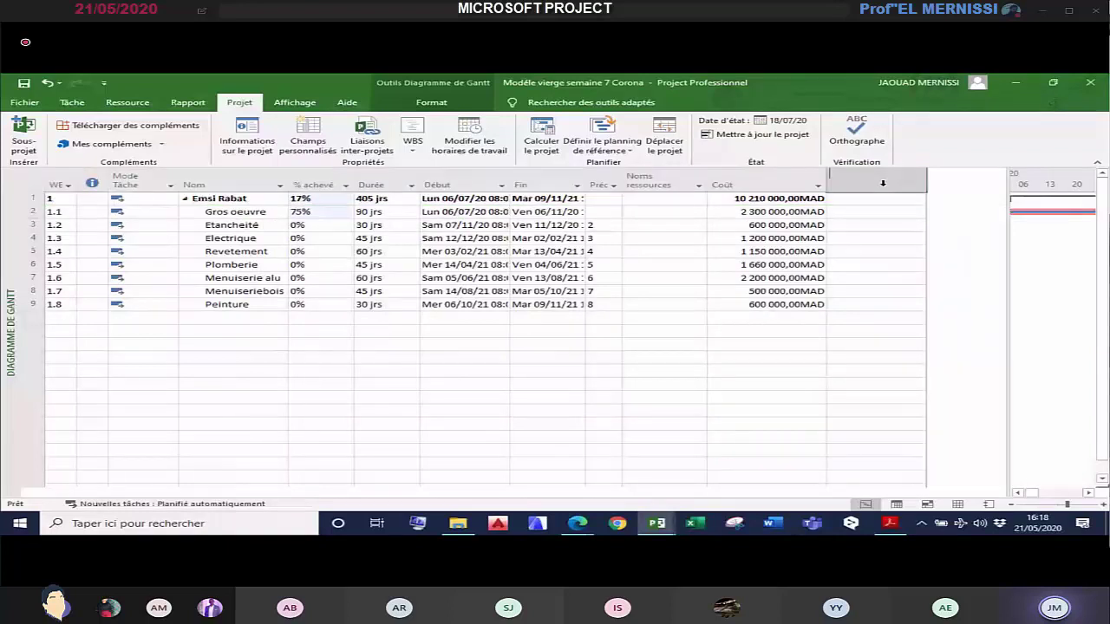
click(996, 243)
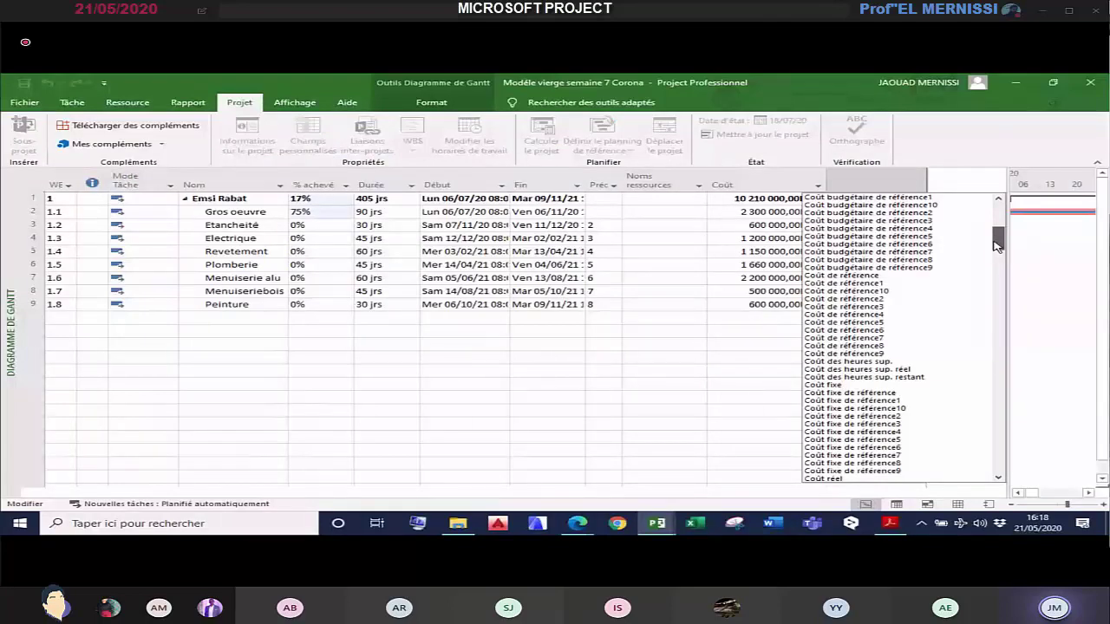
click(824, 478)
click(963, 184)
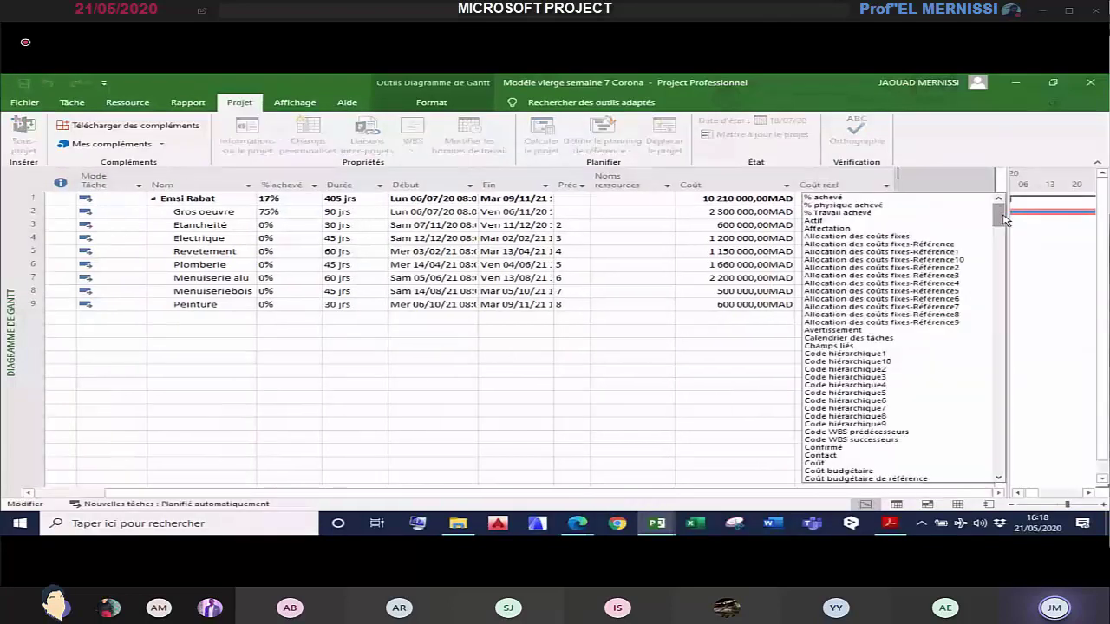
drag(1003, 219, 1003, 250)
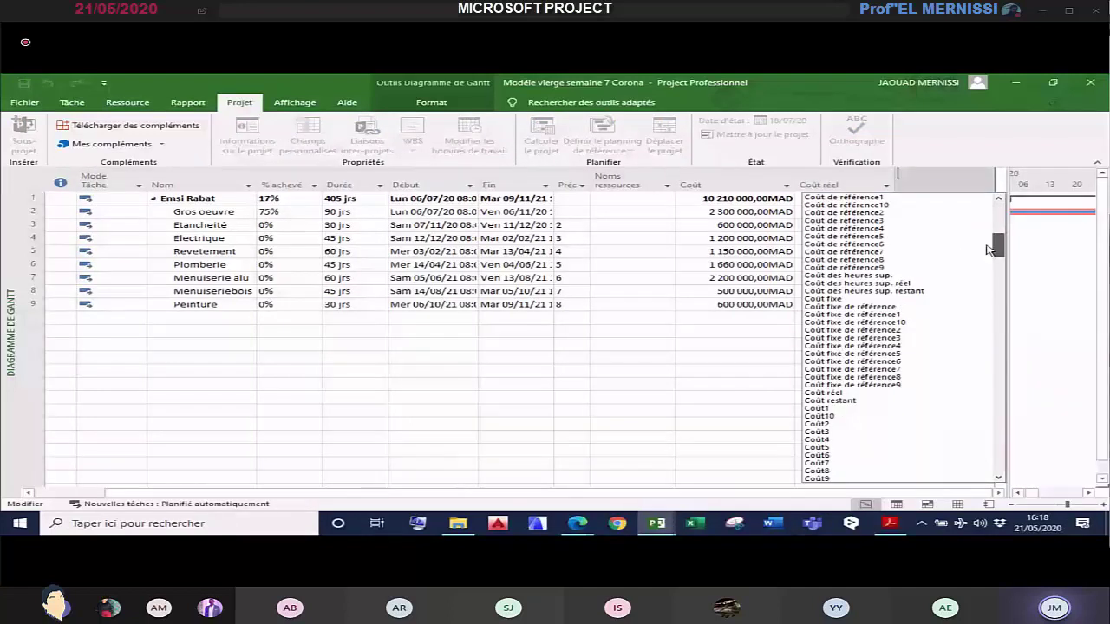
click(829, 401)
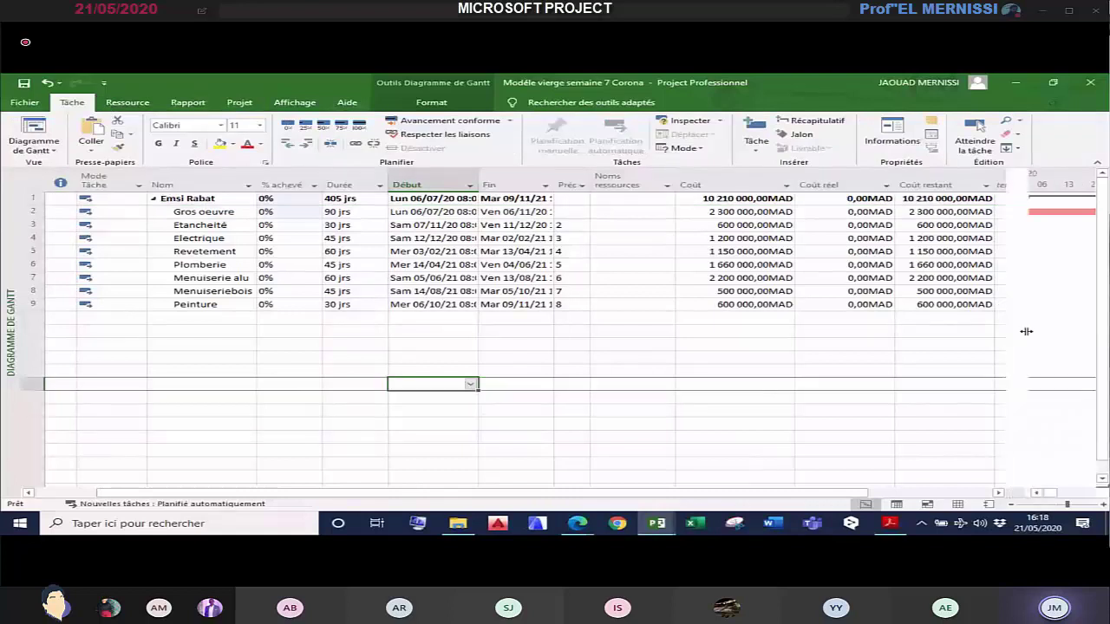
Step: Widen the Prédécesseurs column of the task table
drag(1026, 332, 1026, 331)
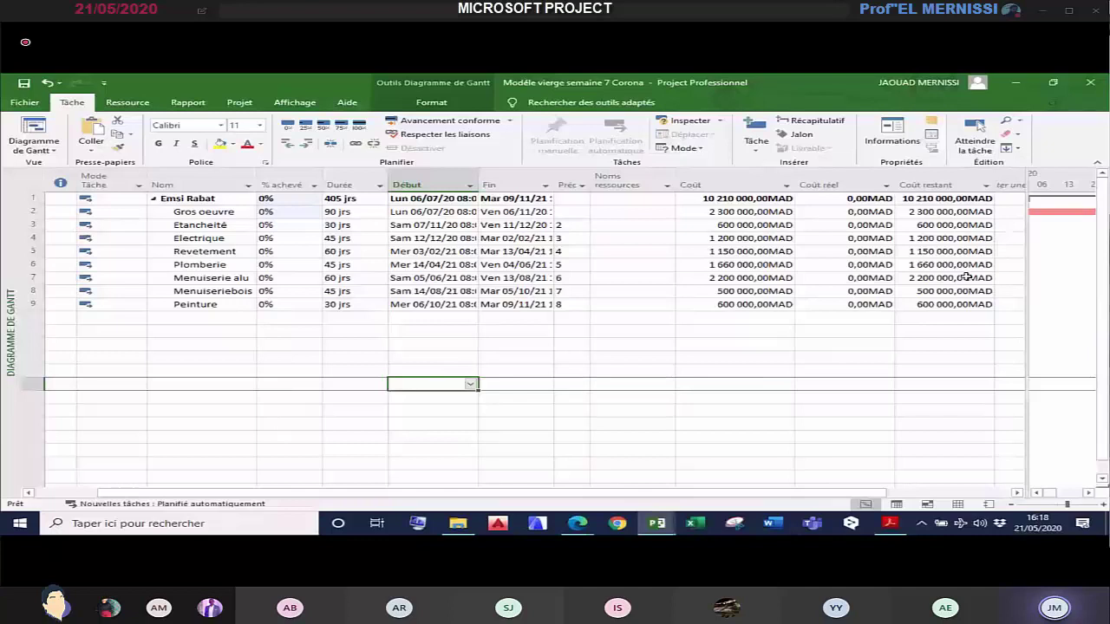
click(733, 198)
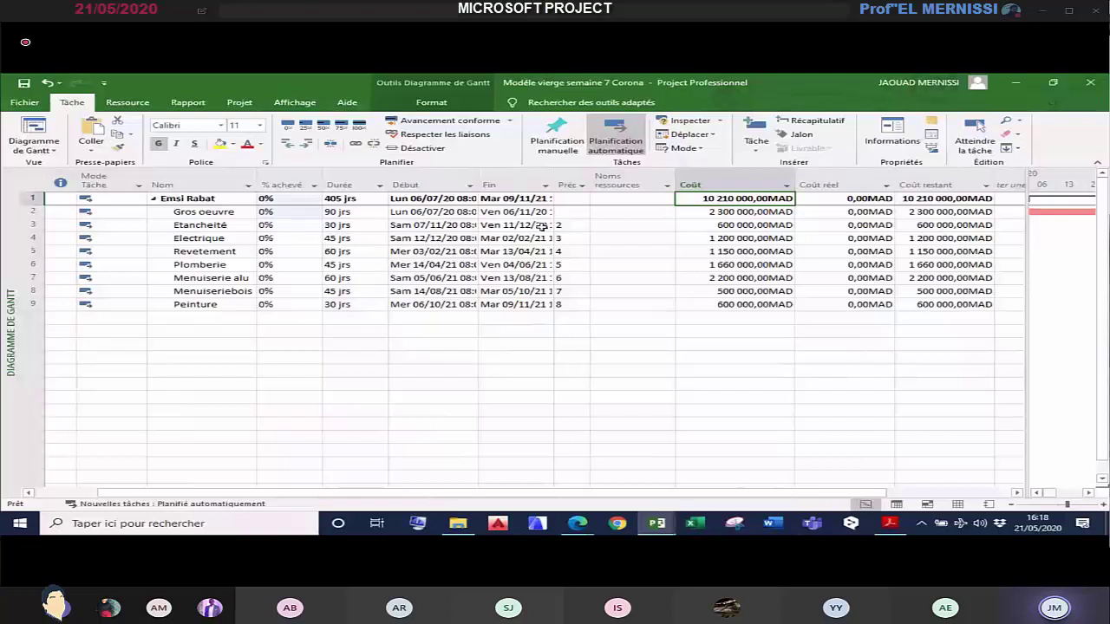
drag(590, 184, 624, 184)
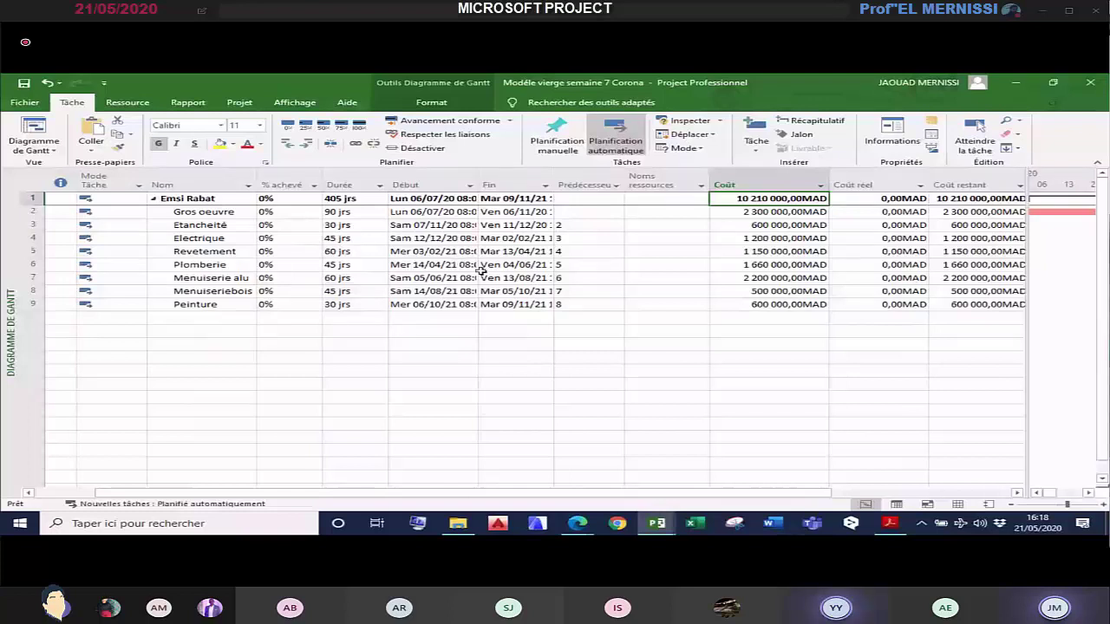
Step: Set the project status date to 31/07/20 and update the whole project's work as completed through that date
click(240, 102)
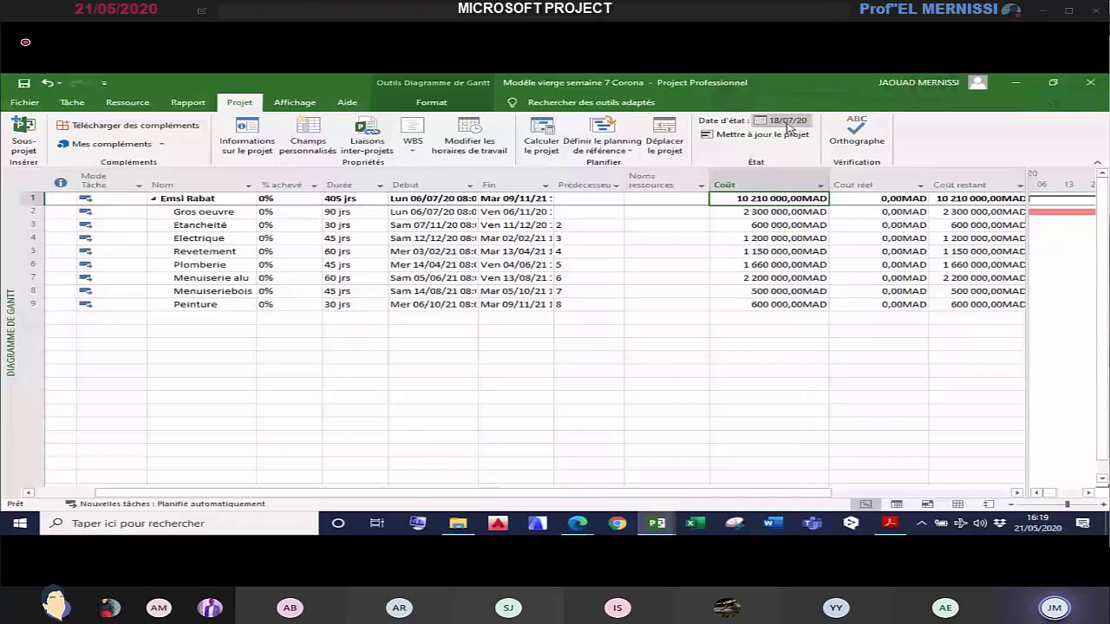
click(785, 122)
click(657, 287)
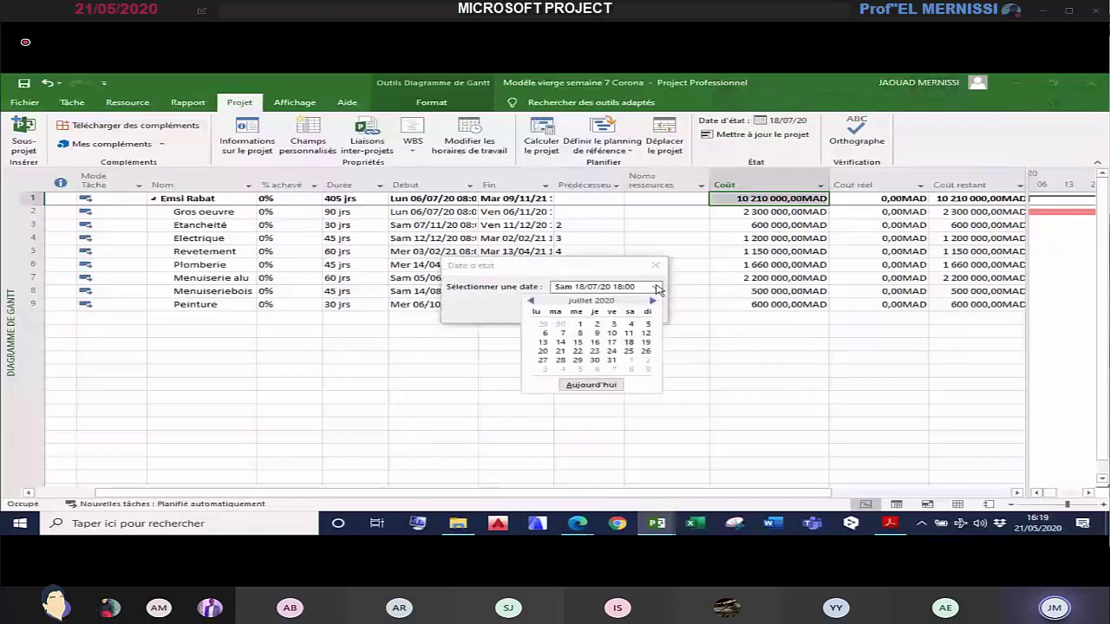
click(611, 360)
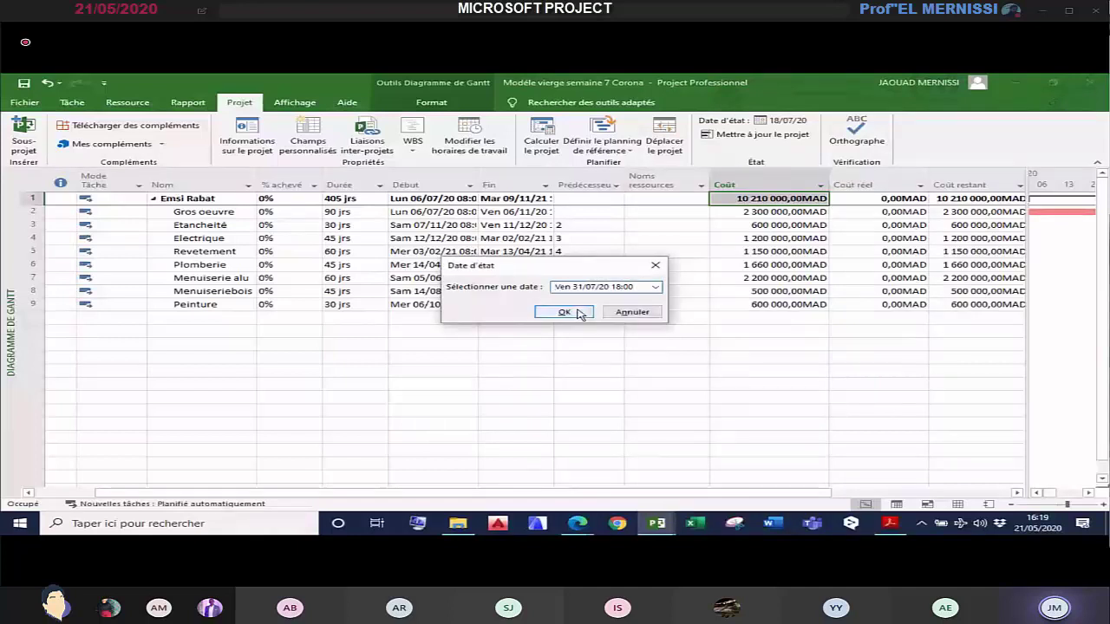
click(572, 313)
click(759, 136)
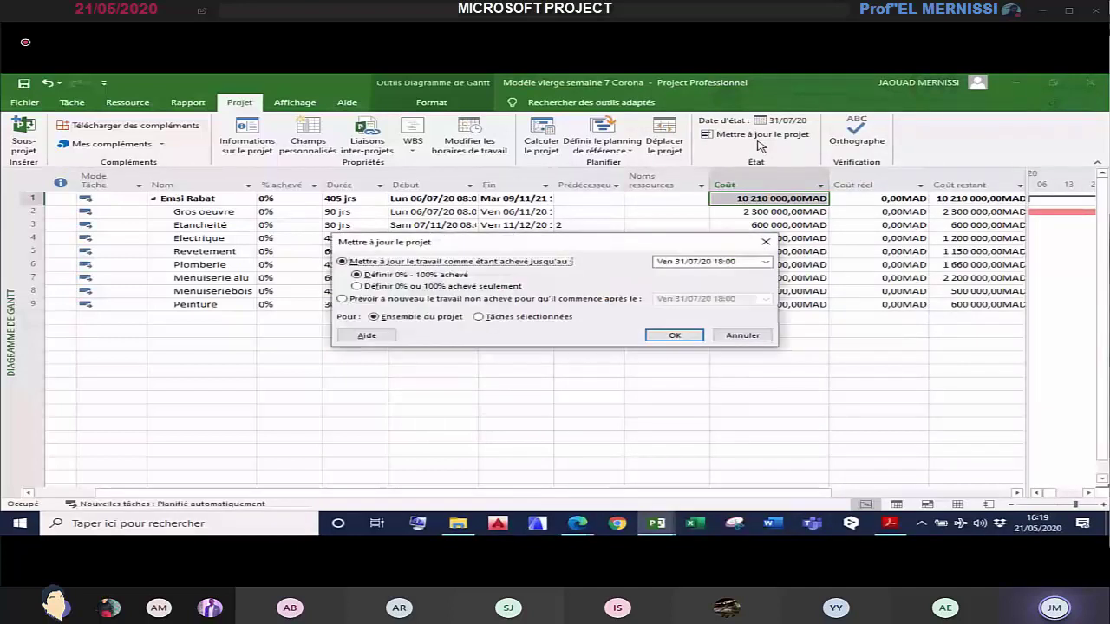
click(676, 337)
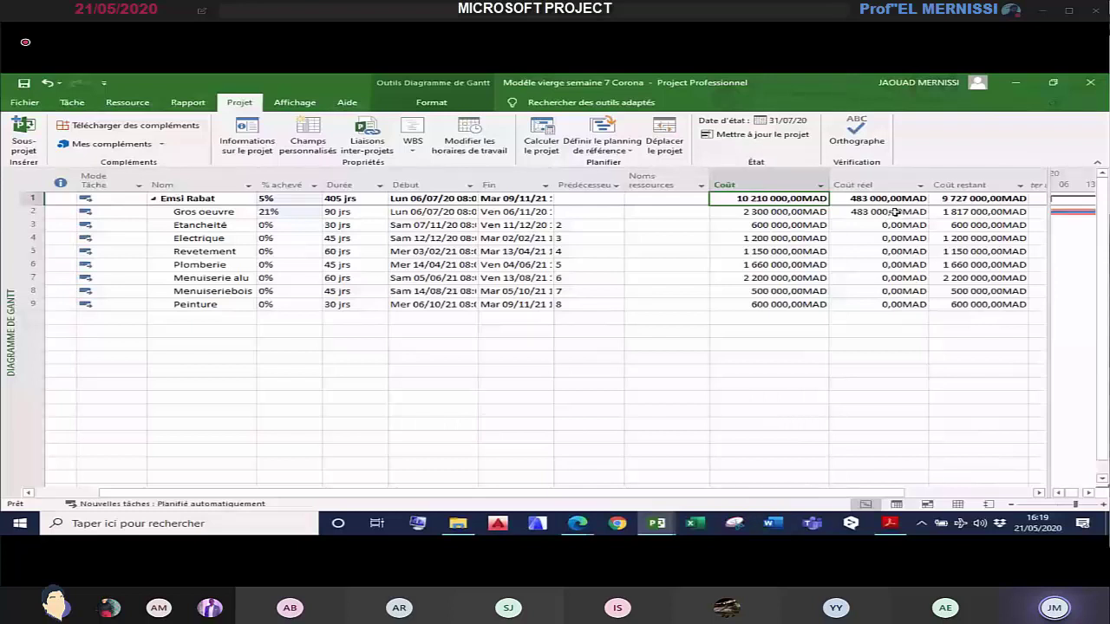
Step: Set the project status date to 30/04/21 and update the whole project's work as completed through that date
click(774, 120)
click(656, 287)
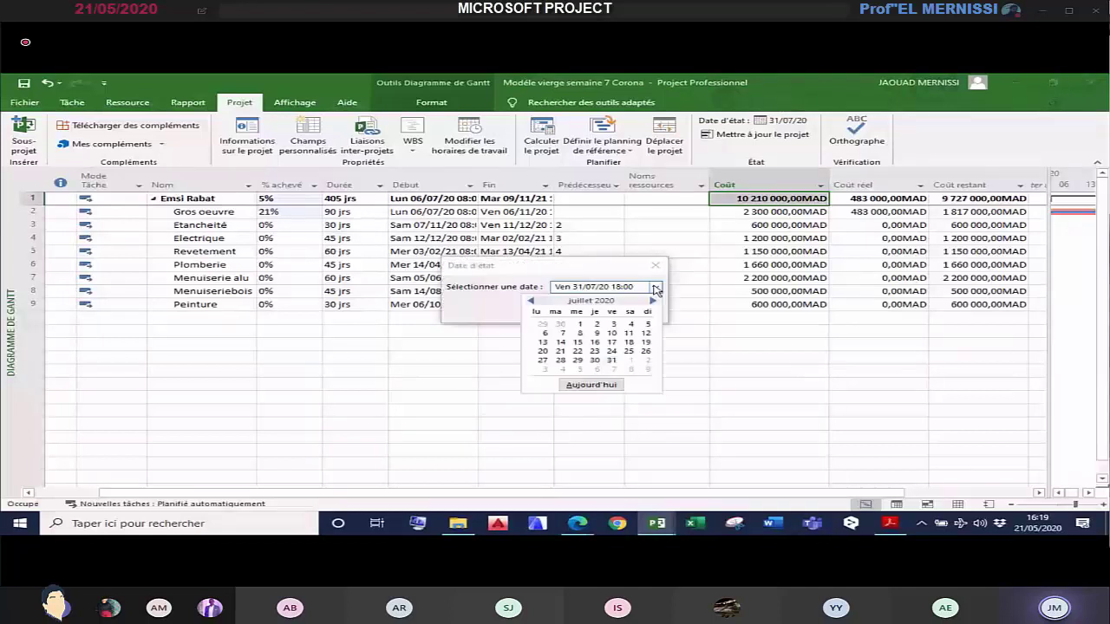
scroll(645, 338, down, 9)
click(612, 359)
click(566, 312)
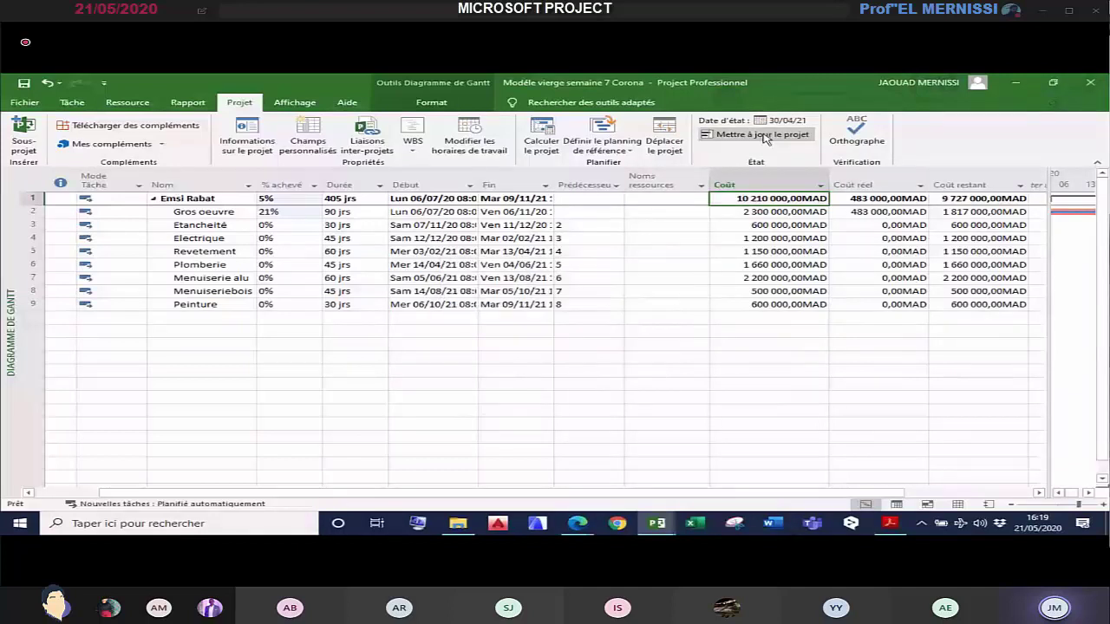
click(765, 136)
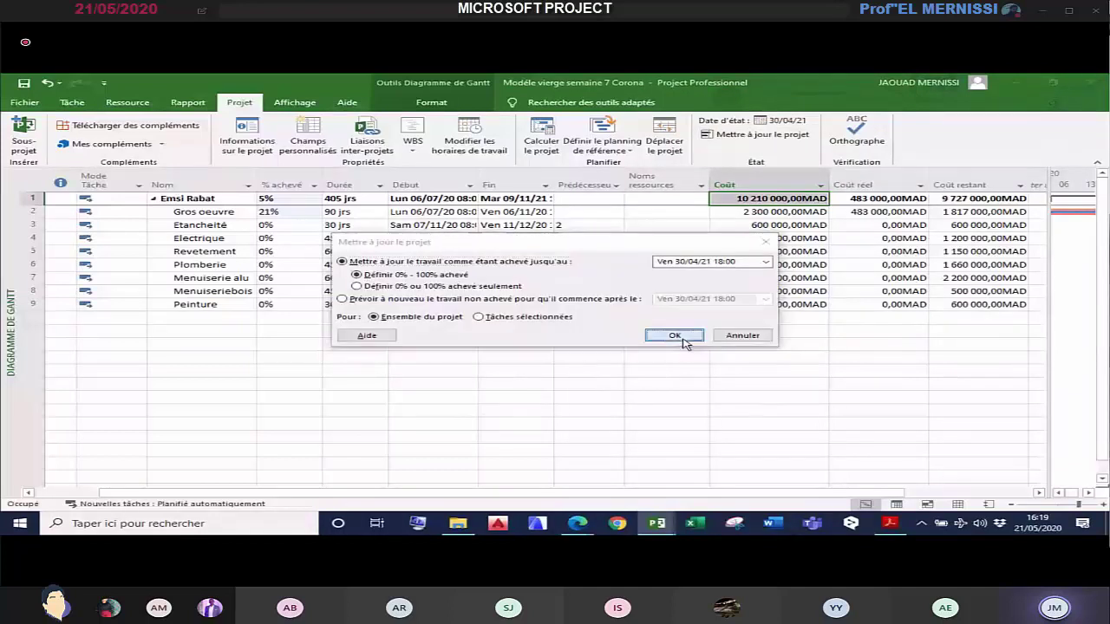
click(682, 339)
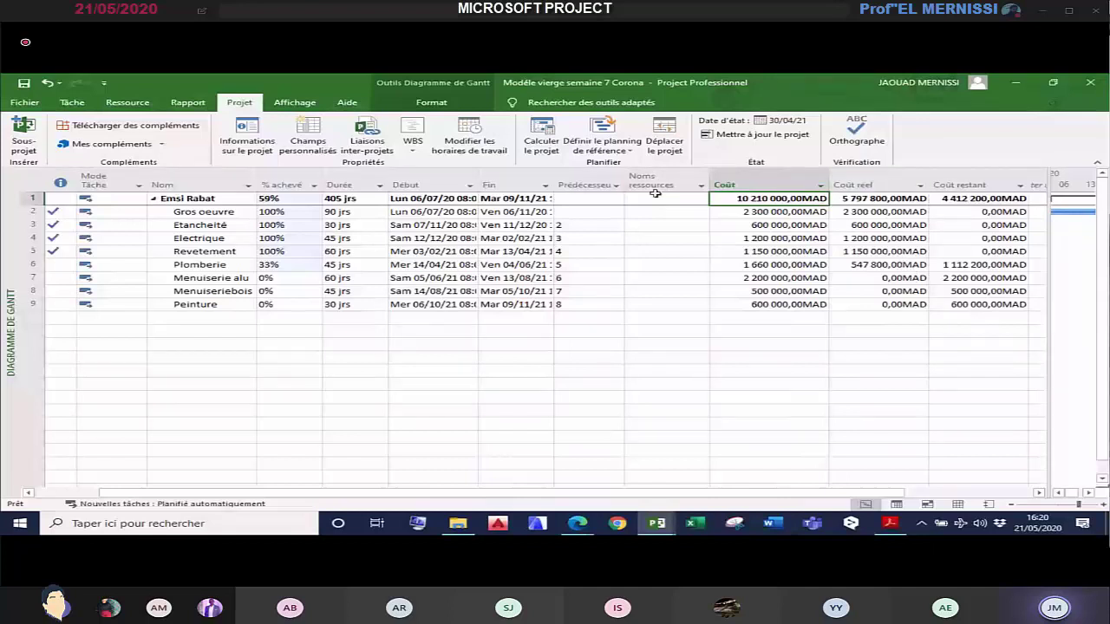
Step: Examine each task's completion, actual cost and remaining cost at the status date
click(599, 357)
click(796, 334)
drag(925, 349, 927, 355)
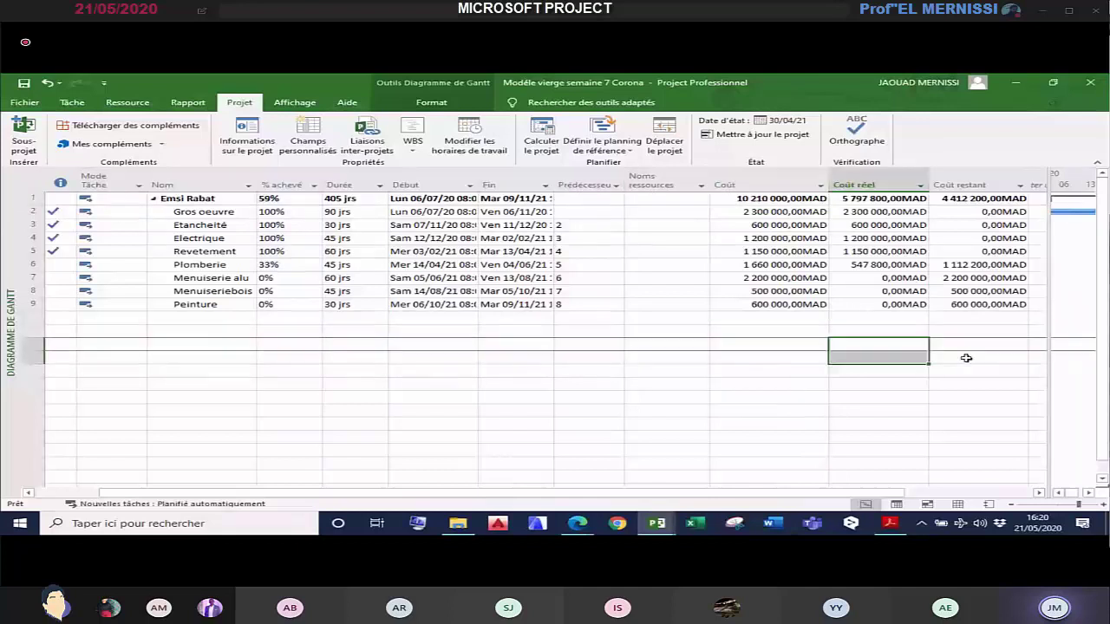
click(953, 384)
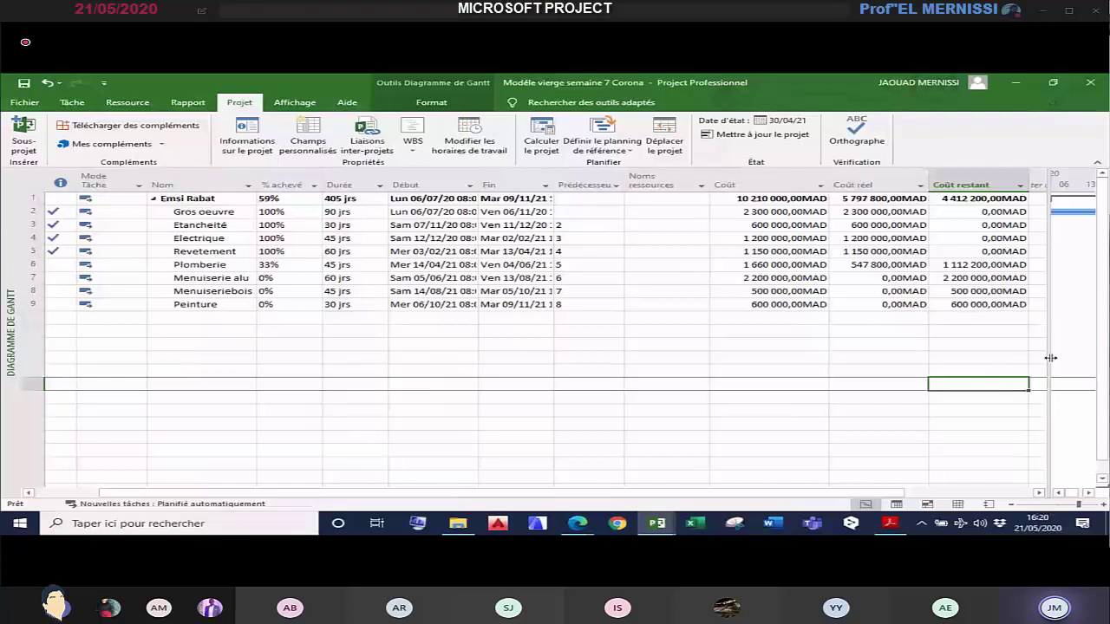
drag(1050, 357, 1063, 359)
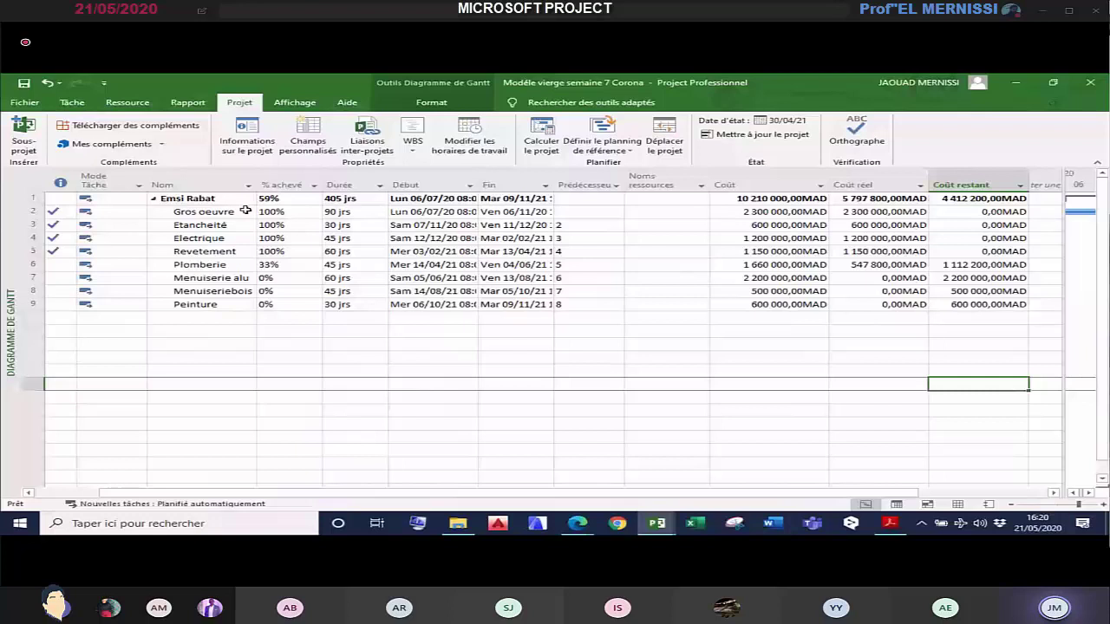
click(222, 238)
click(211, 279)
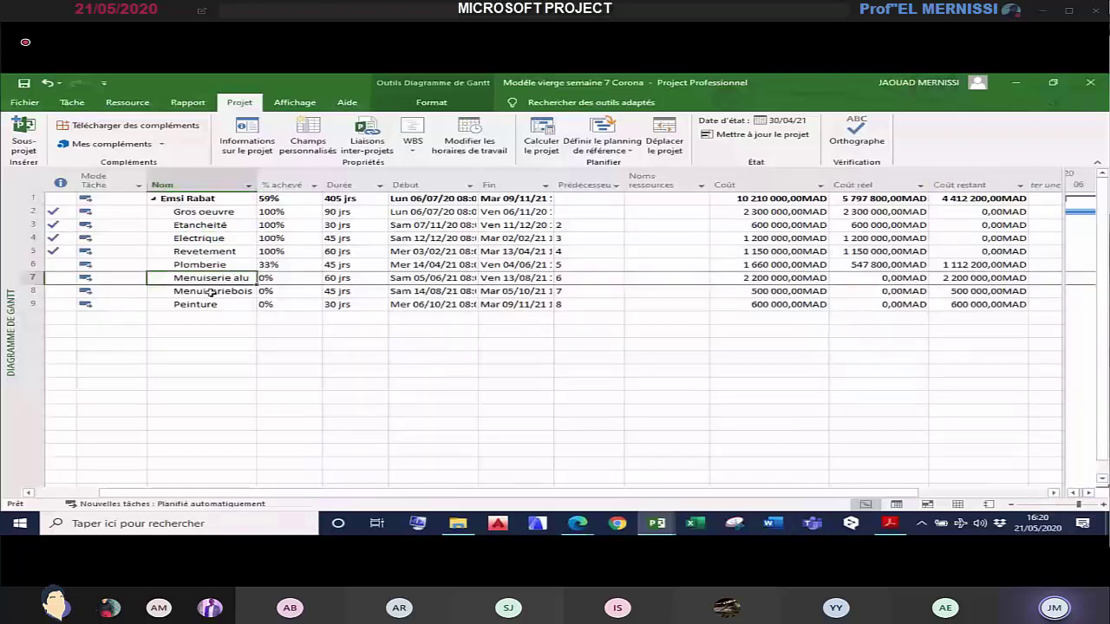
click(211, 292)
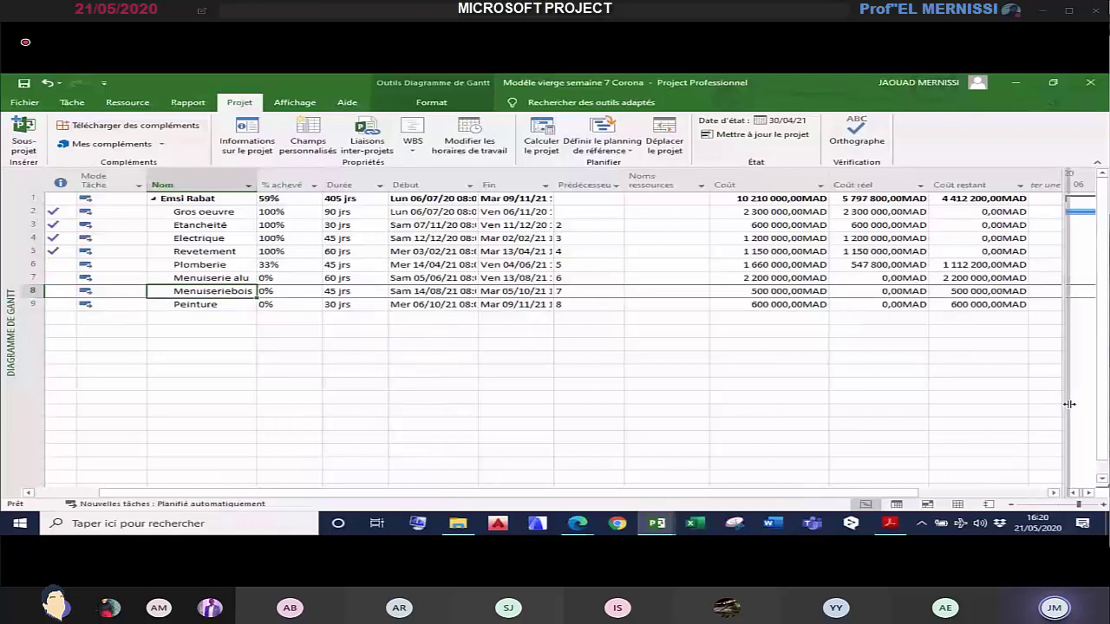
drag(1069, 404, 1070, 408)
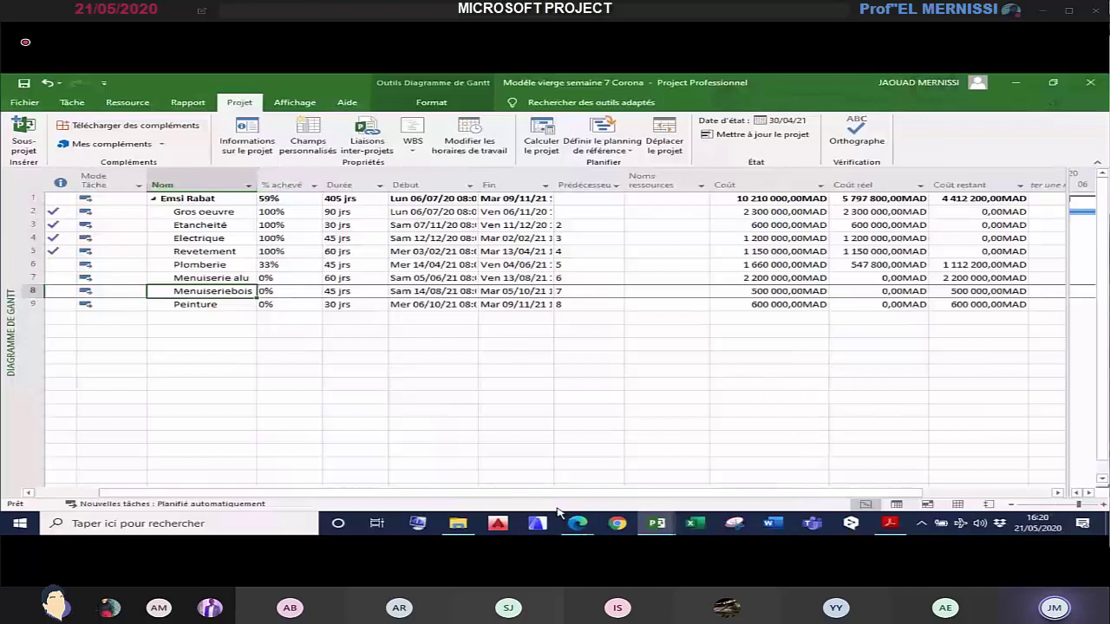
Step: Switch to Adobe Acrobat Reader, open TP 6 Ms Project Mai 2020.pdf and read through its task names, durations and fixed costs
mouse_move(884, 529)
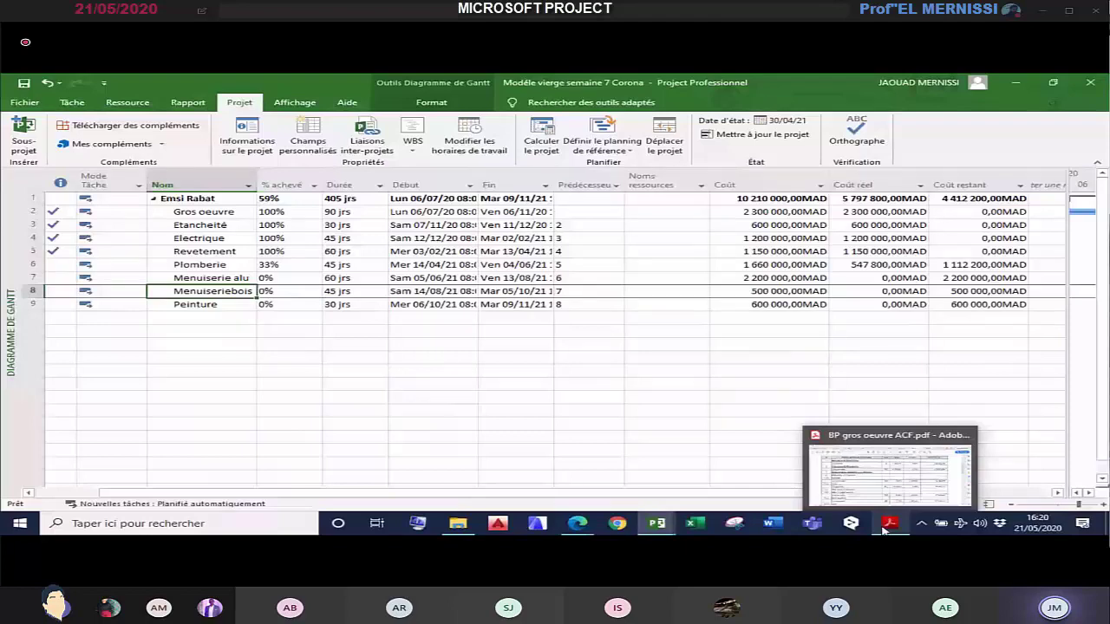
click(883, 530)
click(807, 117)
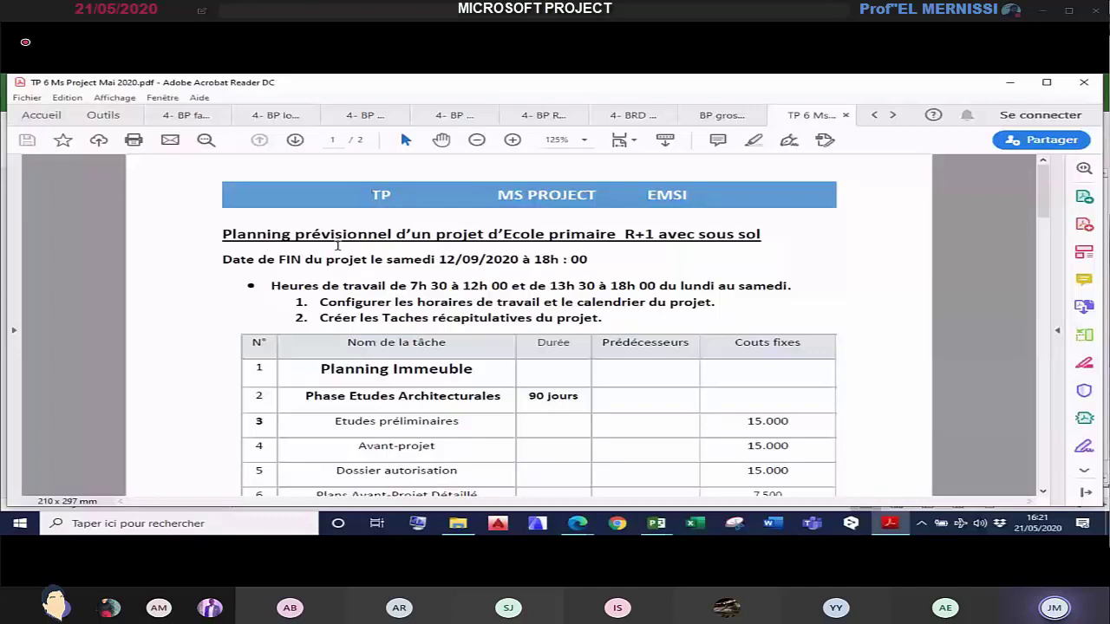
scroll(303, 351, down, 2)
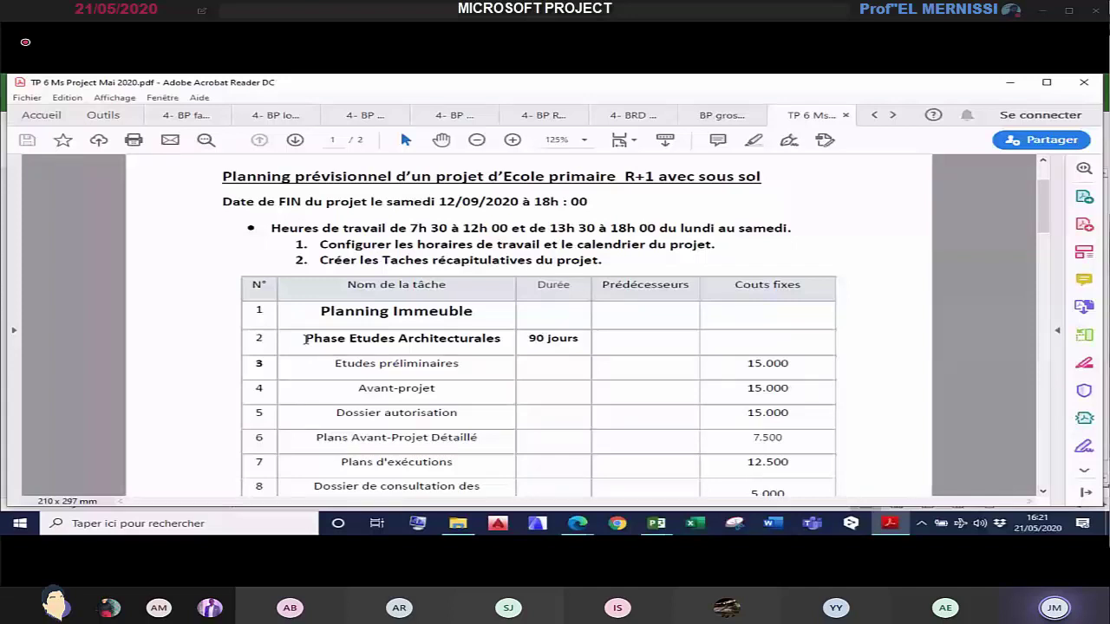
drag(305, 339, 502, 343)
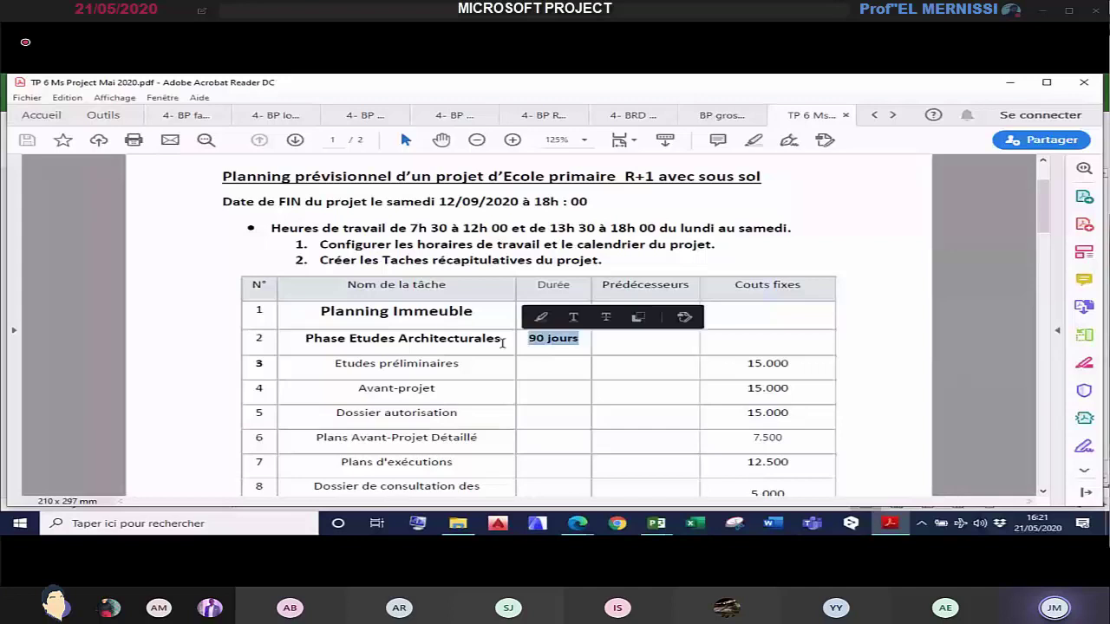
scroll(609, 375, down, 1)
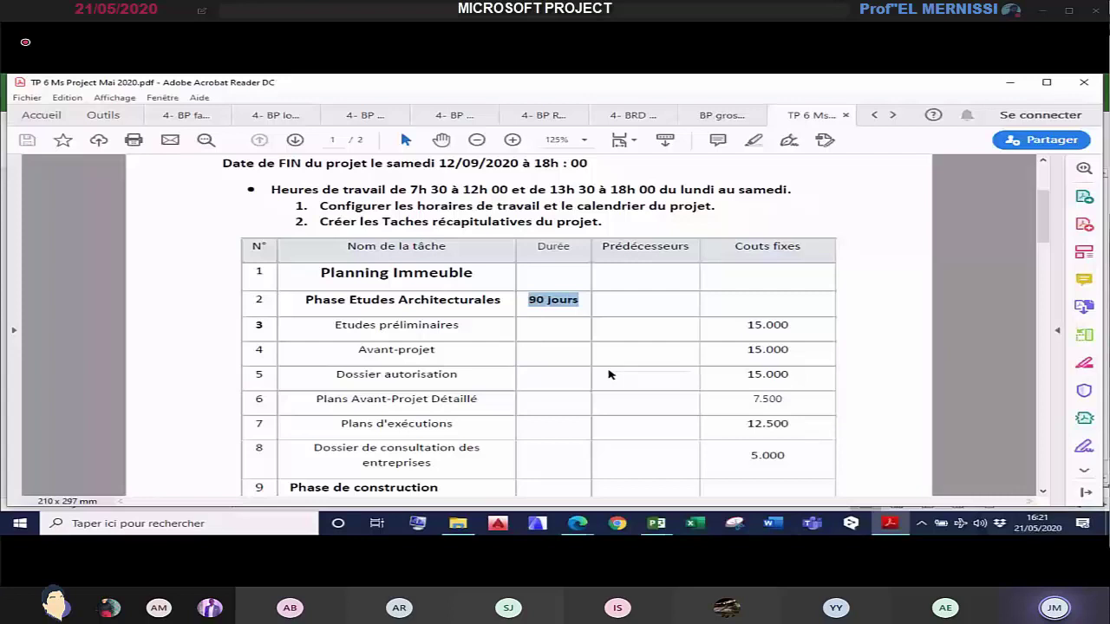
scroll(543, 378, down, 1)
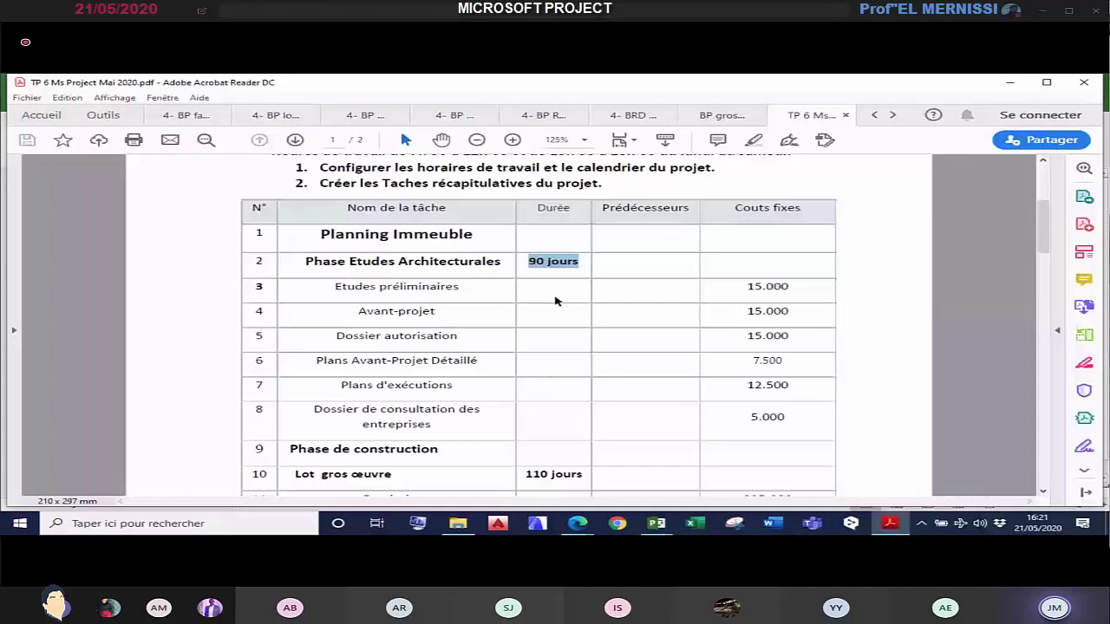
scroll(556, 301, down, 2)
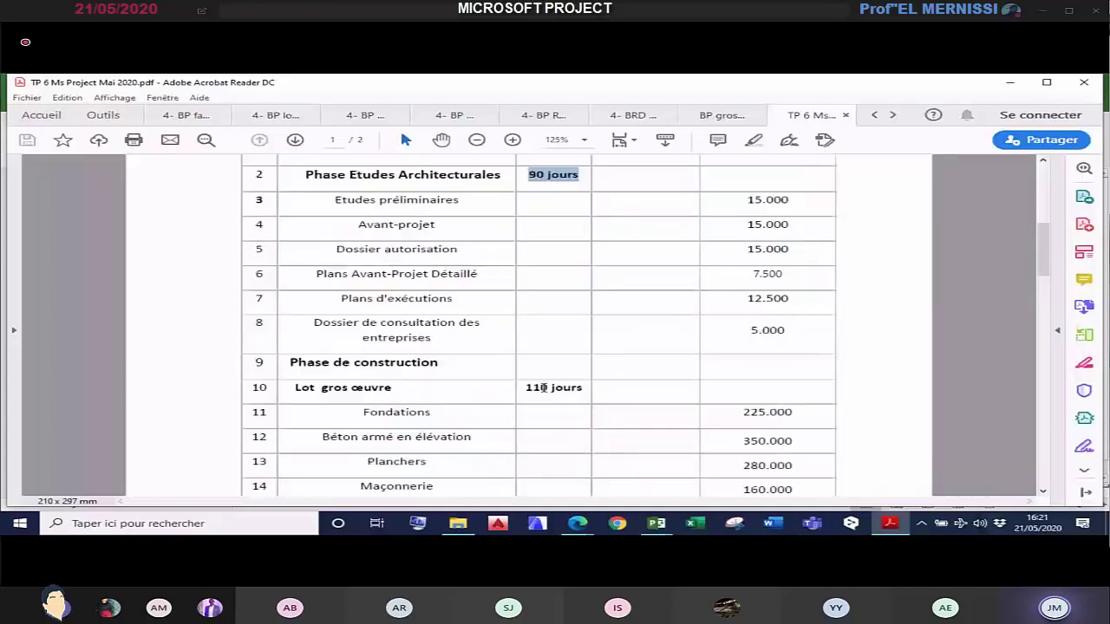
scroll(541, 407, down, 1)
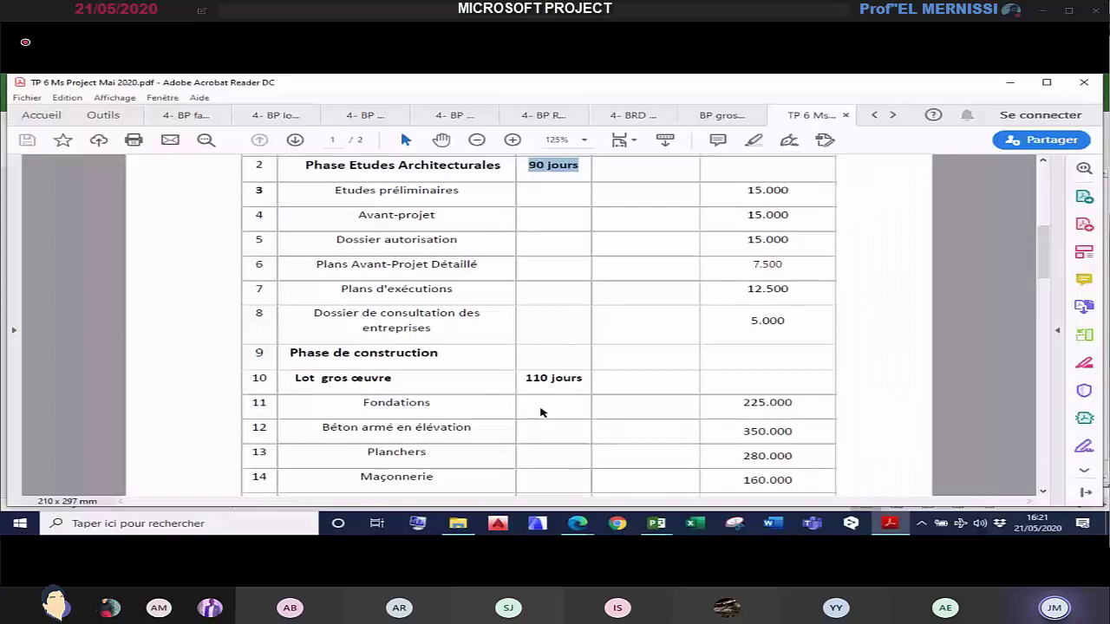
scroll(541, 412, up, 1)
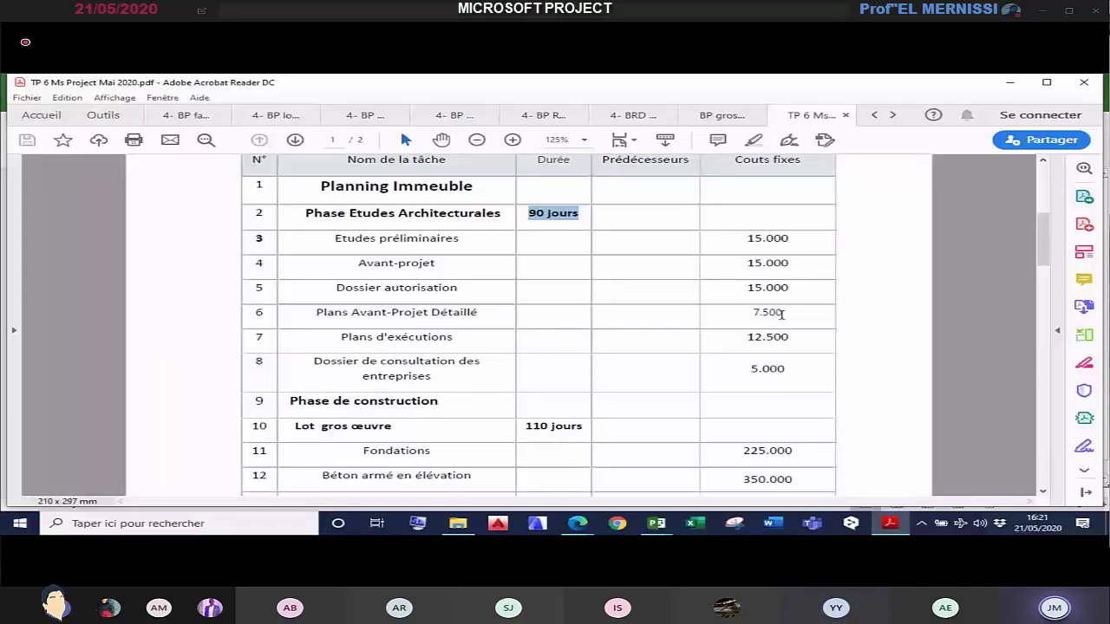
Step: Highlight the project end date line, 12/09/2020 at 18h:00, near the beginning of the exercise
scroll(782, 314, up, 5)
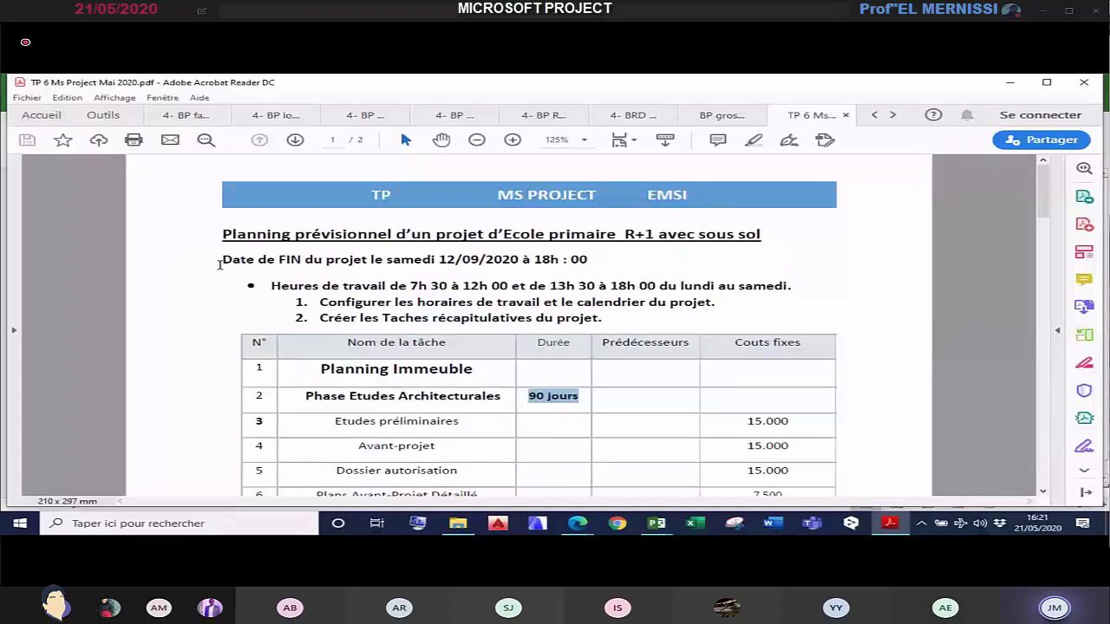
drag(220, 263, 539, 249)
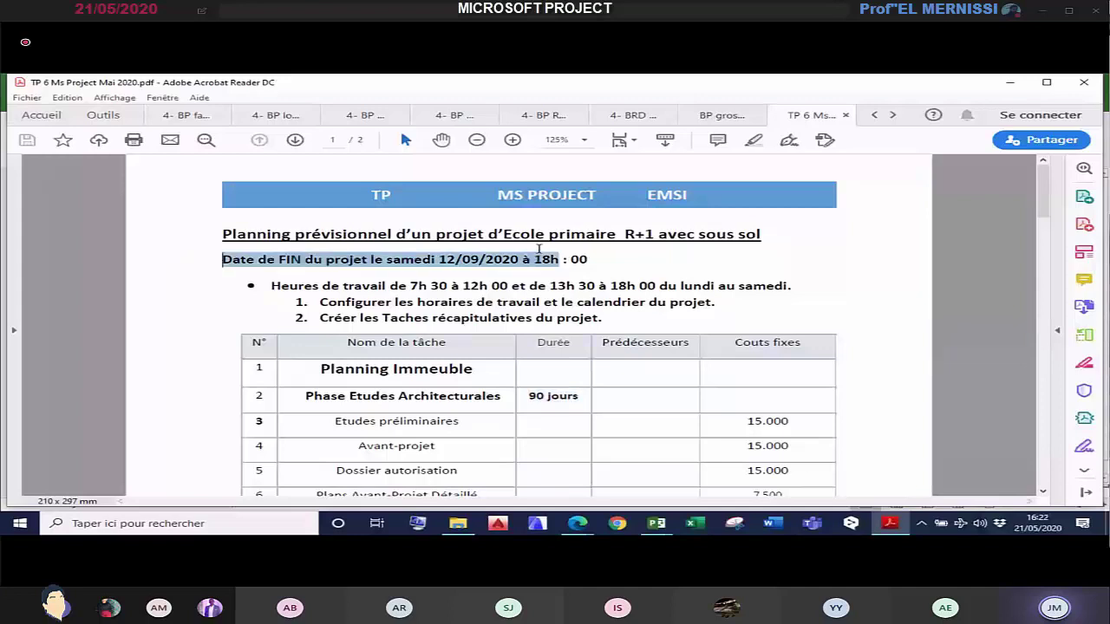
drag(538, 249, 590, 259)
Step: Switch to the Modéle vierge semaine 7 Corona project in Microsoft Project and reset the completion of all tasks to 0%
mouse_move(659, 529)
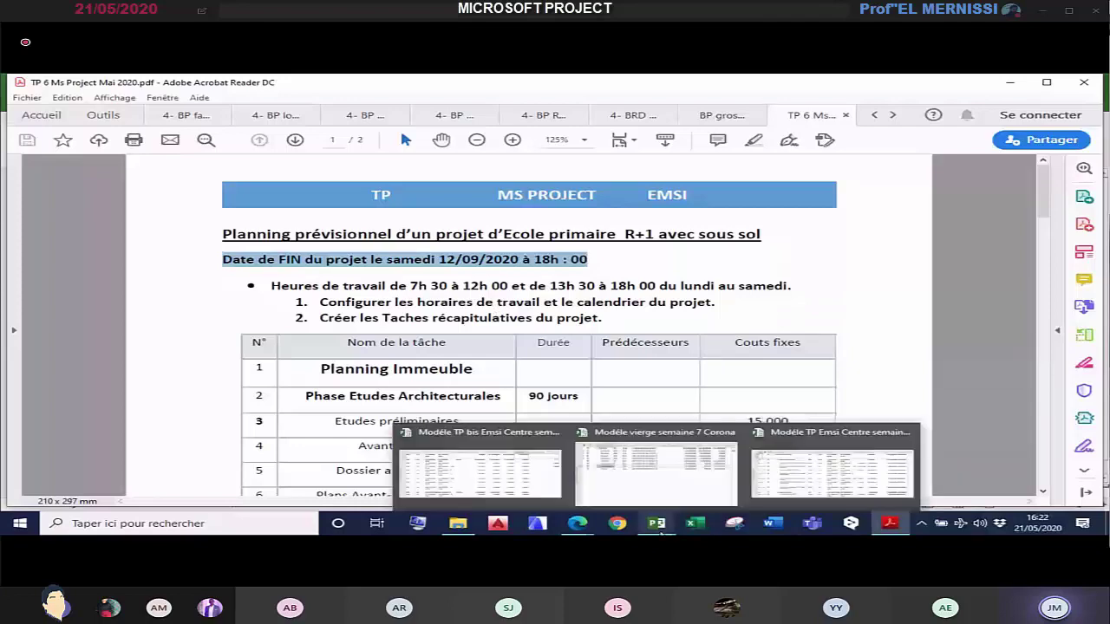
click(671, 497)
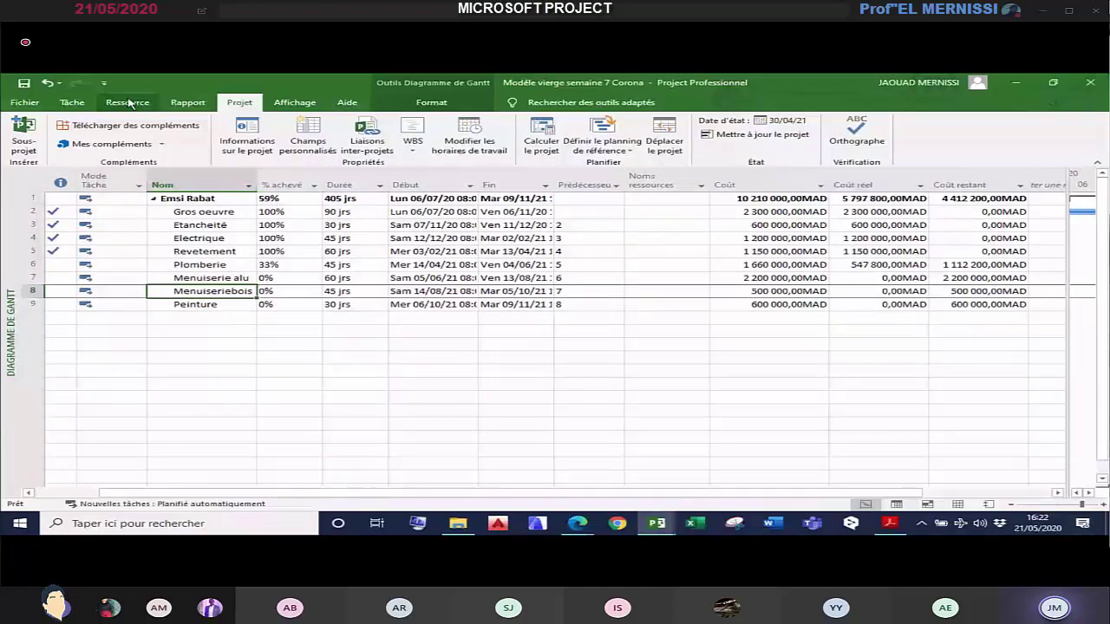
click(75, 104)
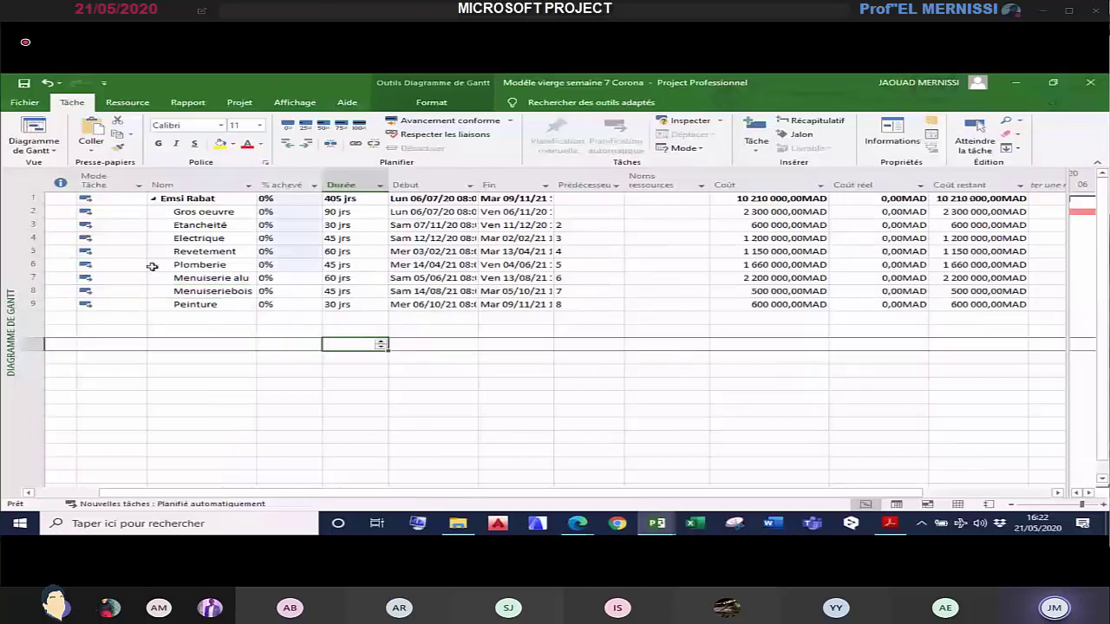
Step: Show the WBS column before the indicators column of the task table
click(33, 180)
right_click(152, 233)
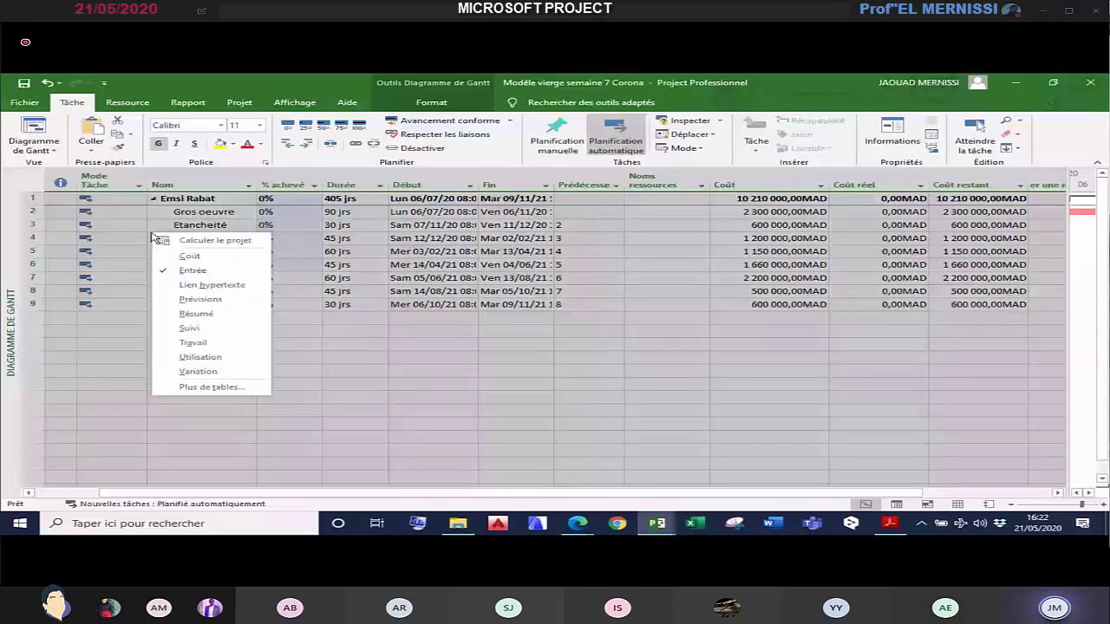
key(Escape)
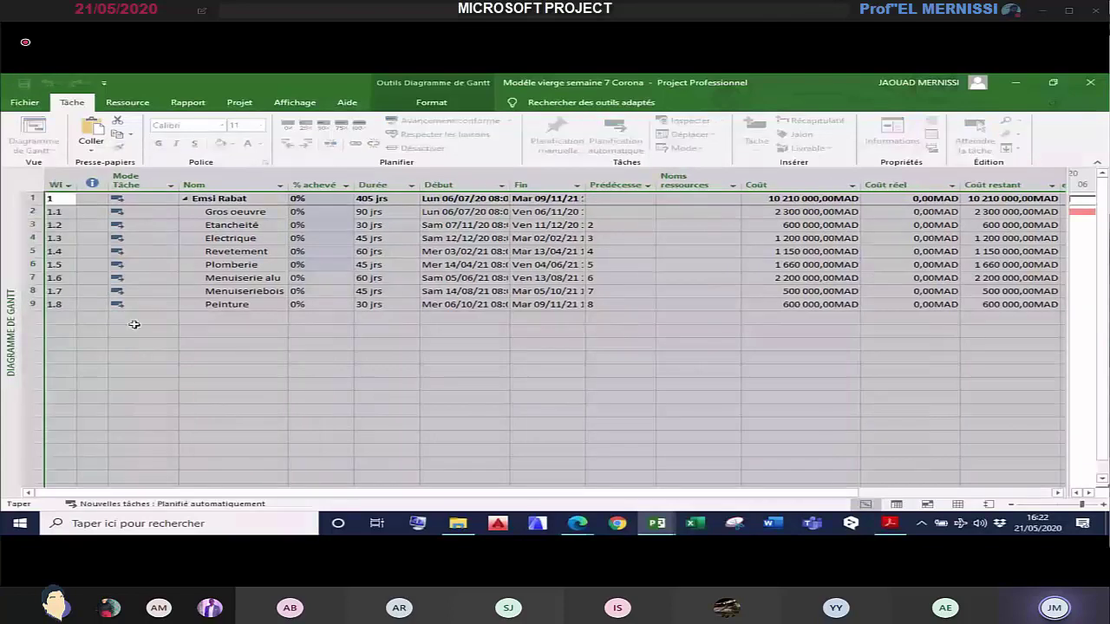
click(134, 324)
click(33, 180)
click(91, 224)
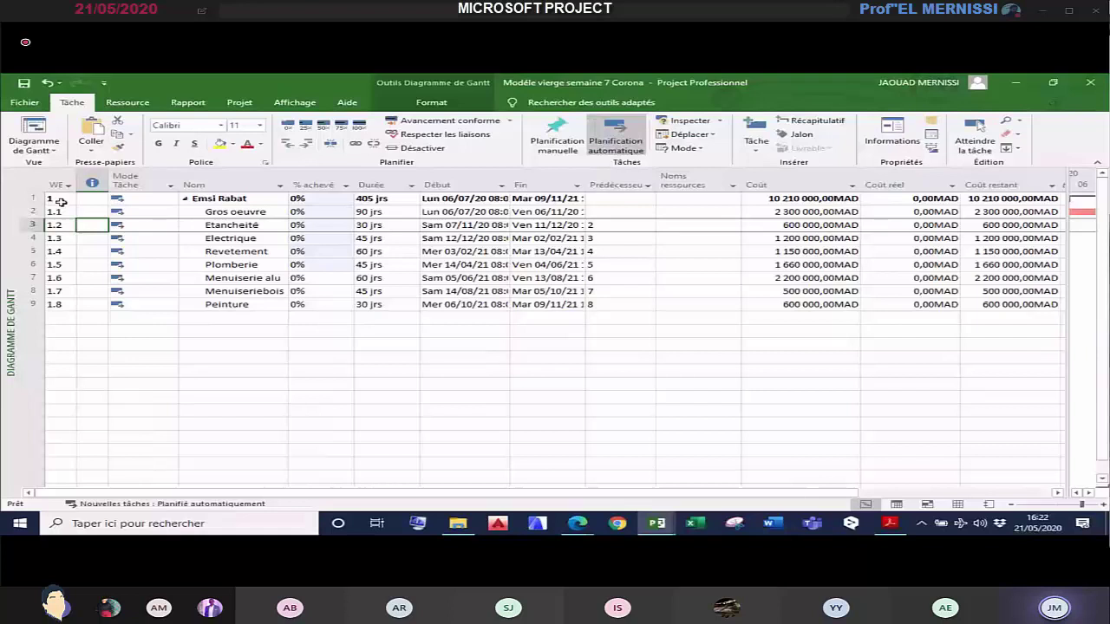
Step: Delete all task rows from Emsi Rabat to Peinture to empty the task table
drag(62, 203, 463, 304)
click(232, 211)
drag(234, 304, 241, 211)
key(BackSpace)
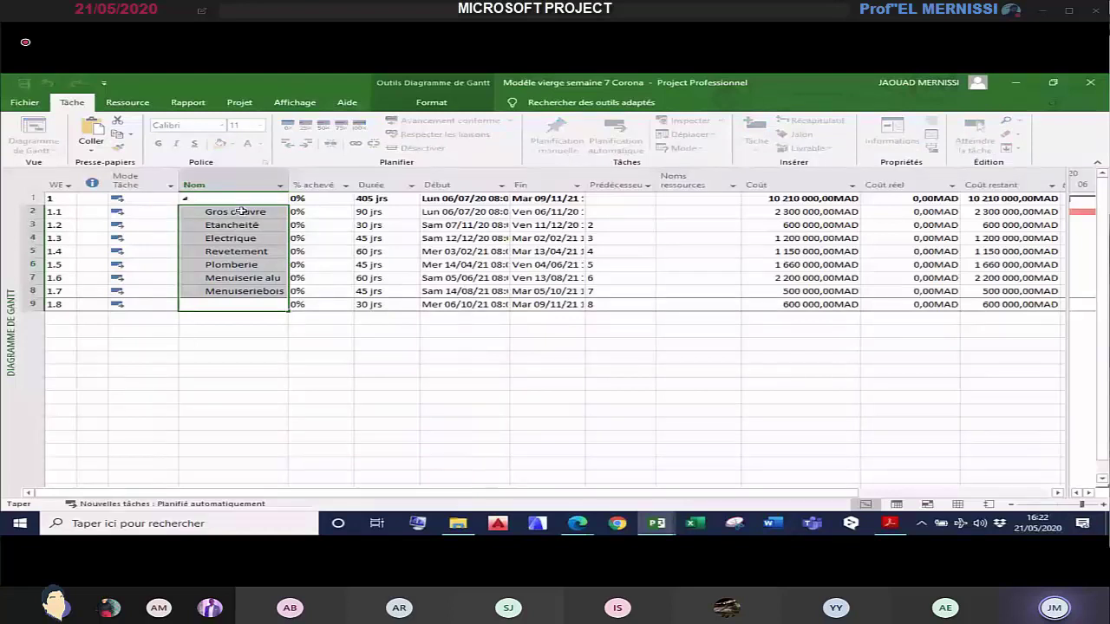
drag(32, 199, 31, 305)
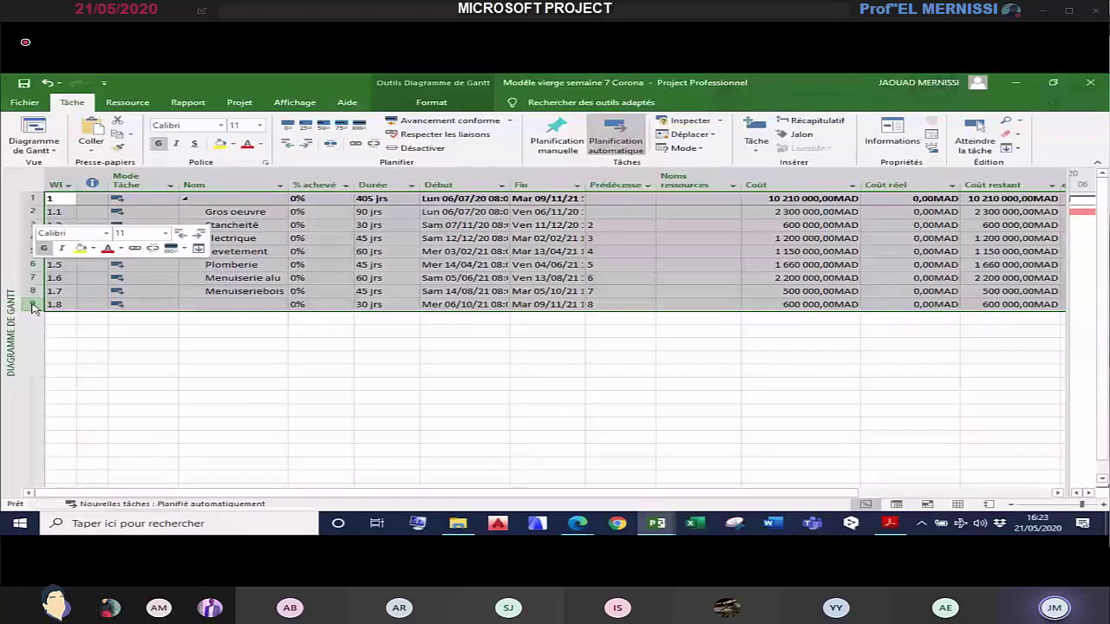
key(Delete)
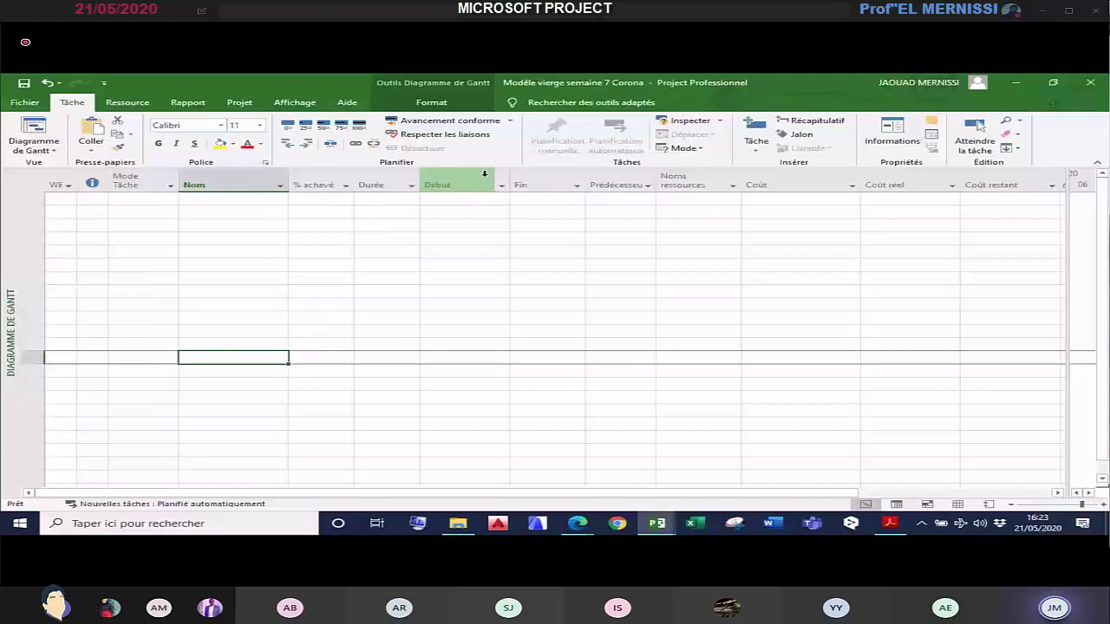
Step: Schedule the Modéle vierge semaine 7 Corona project from its end date (Date de fin du projet)
click(239, 102)
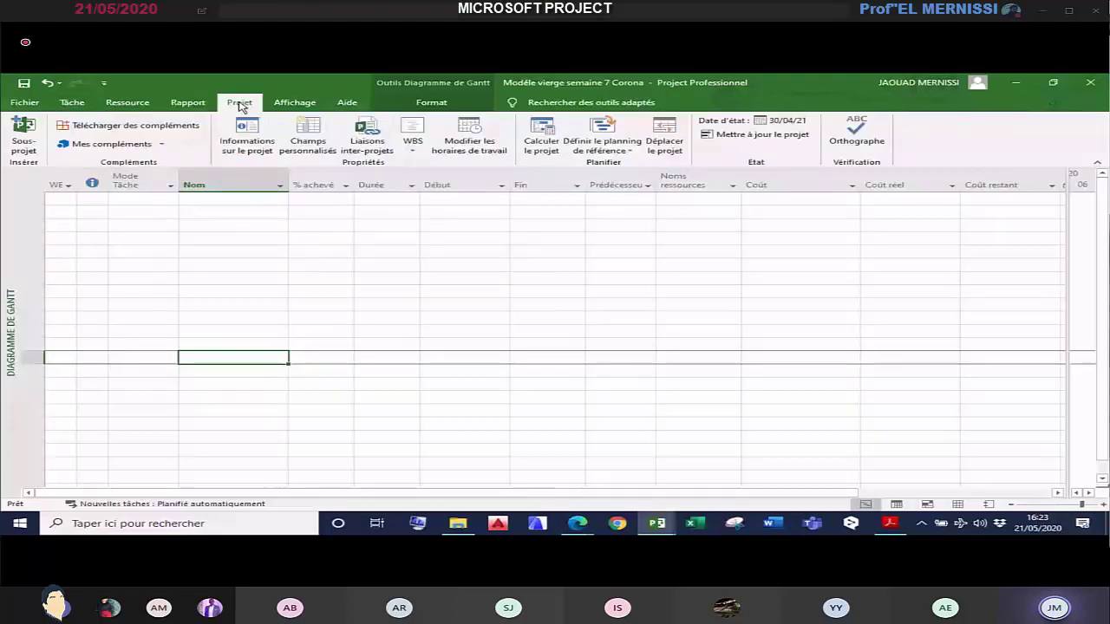
click(243, 140)
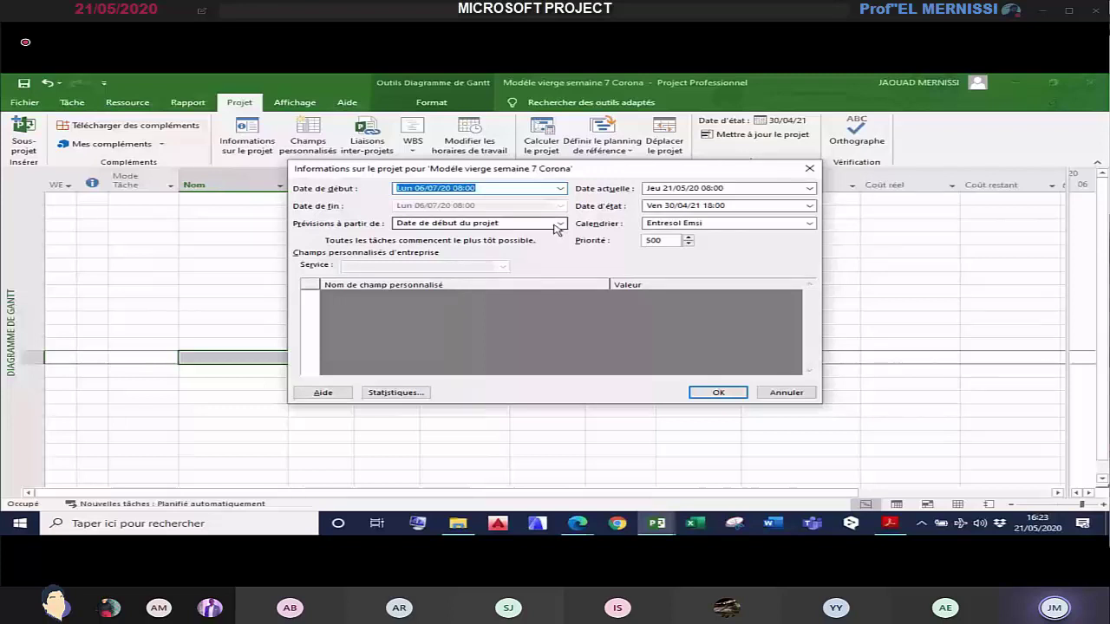
click(560, 190)
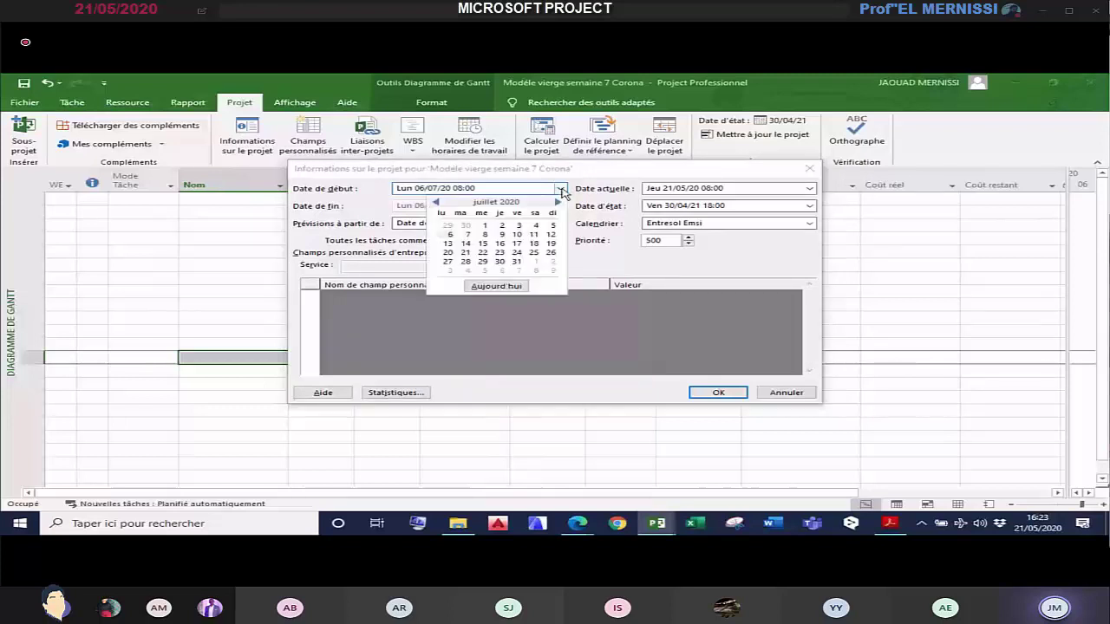
click(560, 223)
click(520, 242)
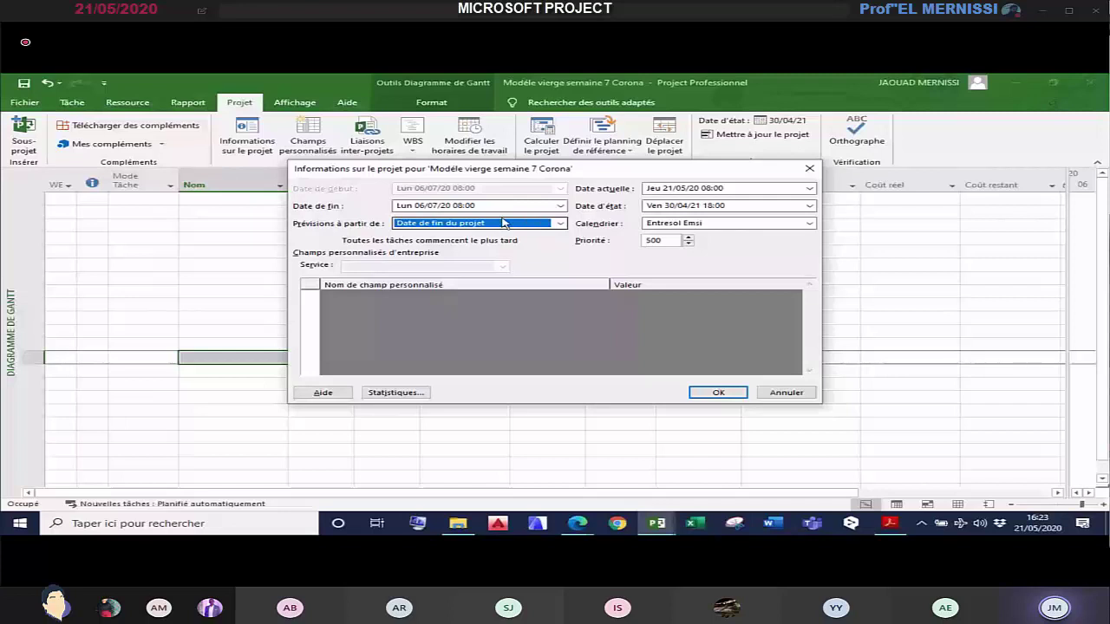
click(720, 393)
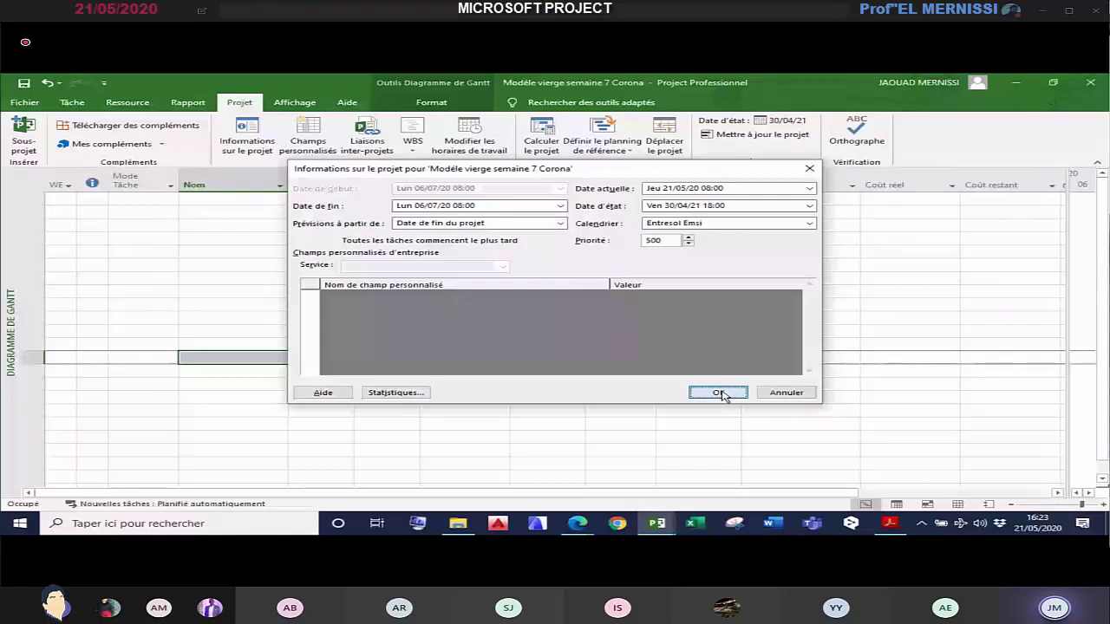
click(720, 393)
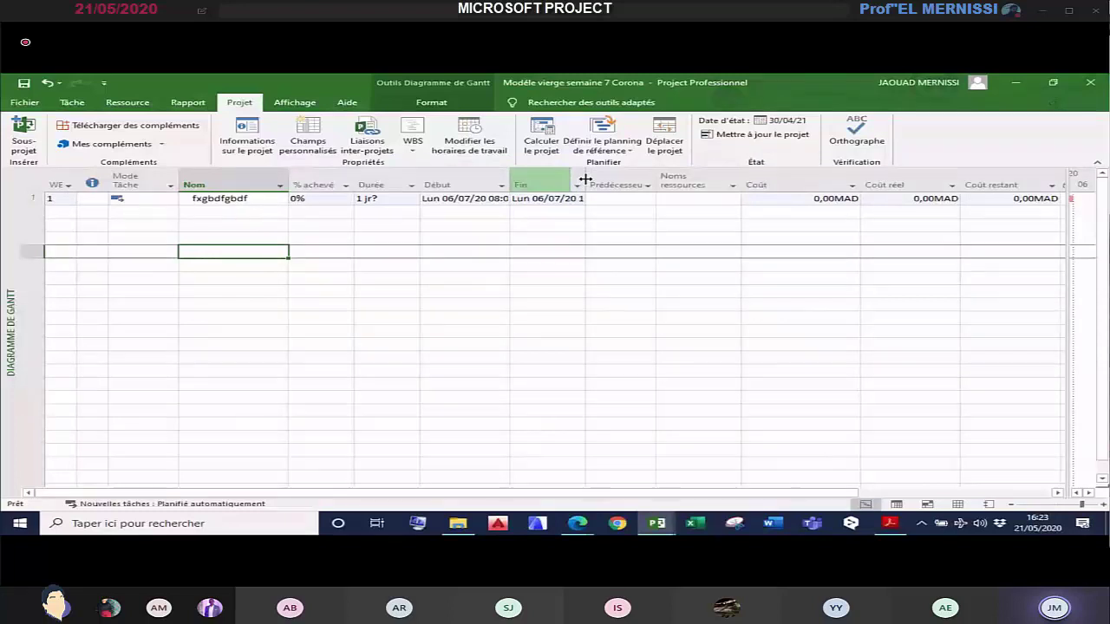
Step: Widen the Fin column to read the test task's finish date, and undo both the widening and the test task entry
double_click(585, 179)
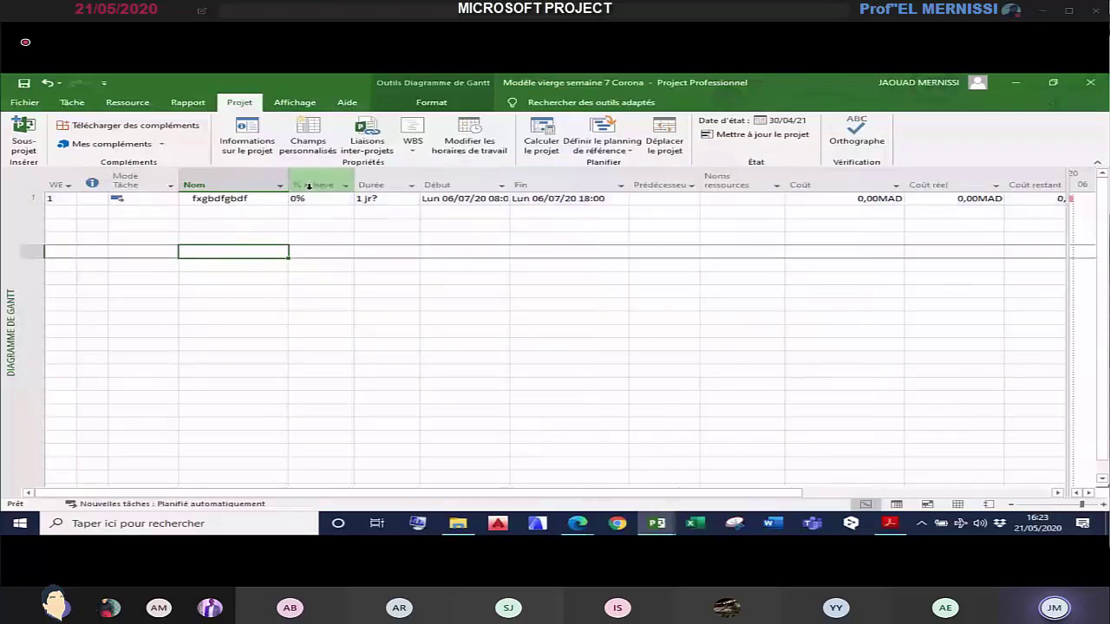
click(48, 83)
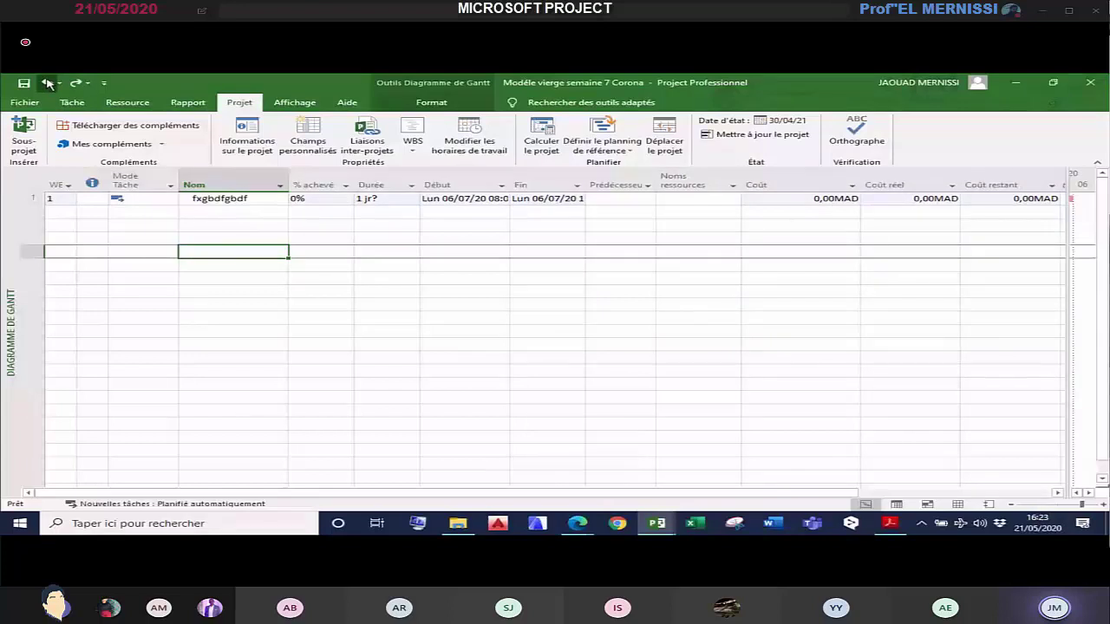
click(48, 83)
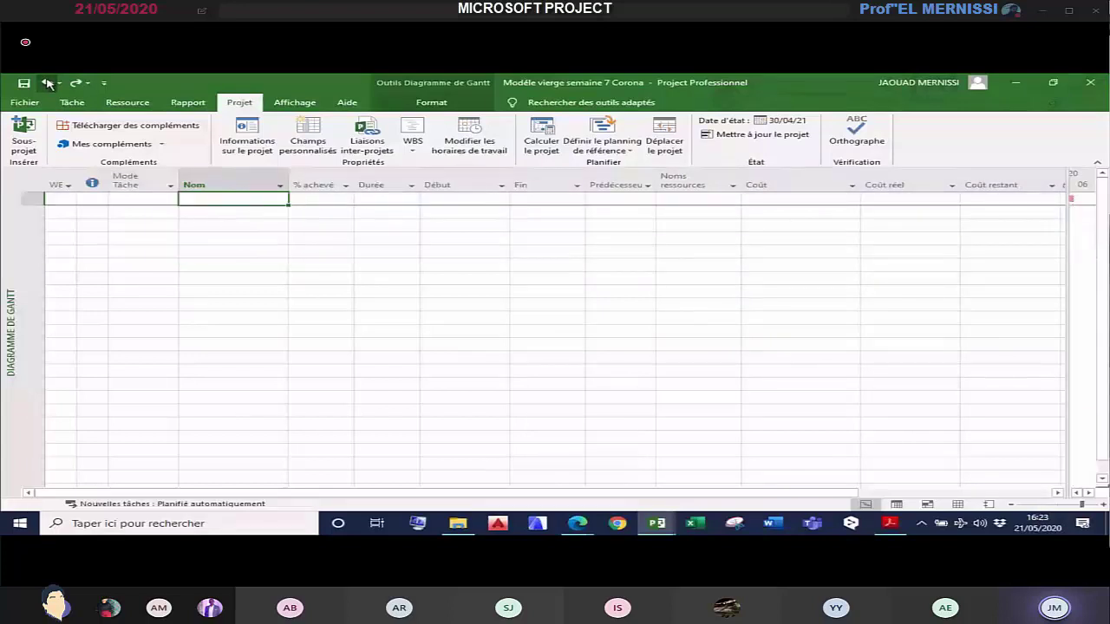
Step: Set the project end date to 30/04/22 18:00 in the project information
click(247, 137)
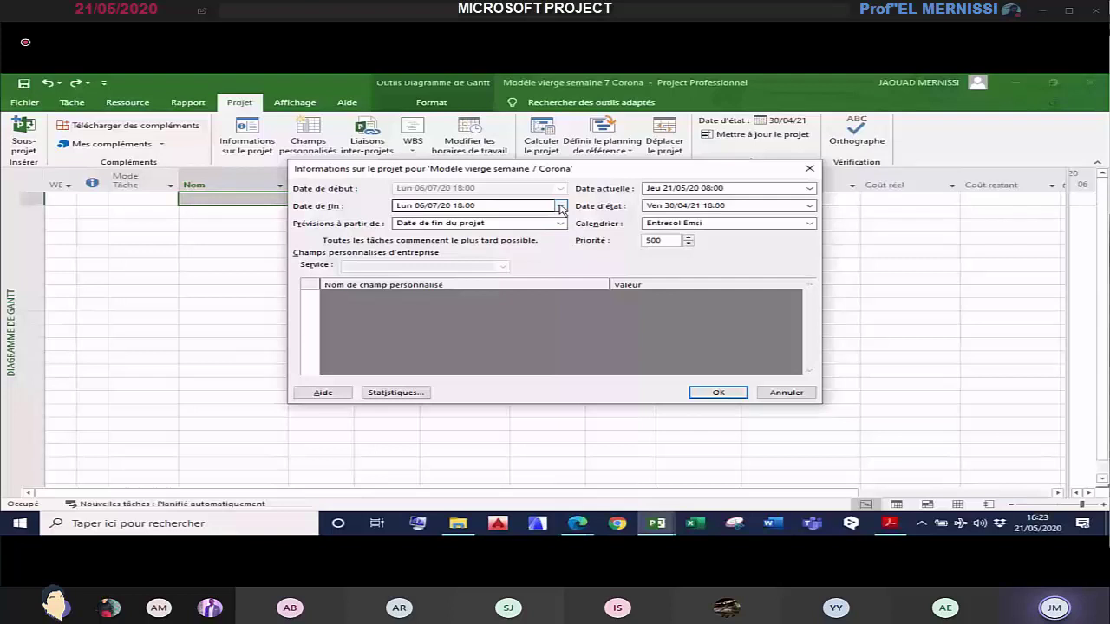
click(560, 206)
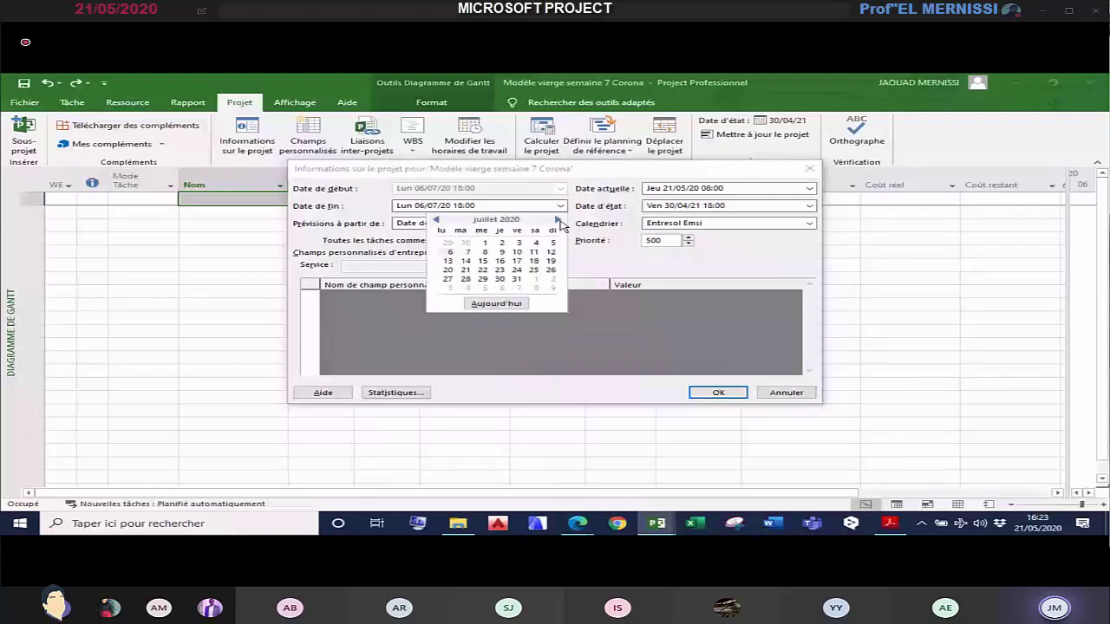
click(559, 222)
click(559, 221)
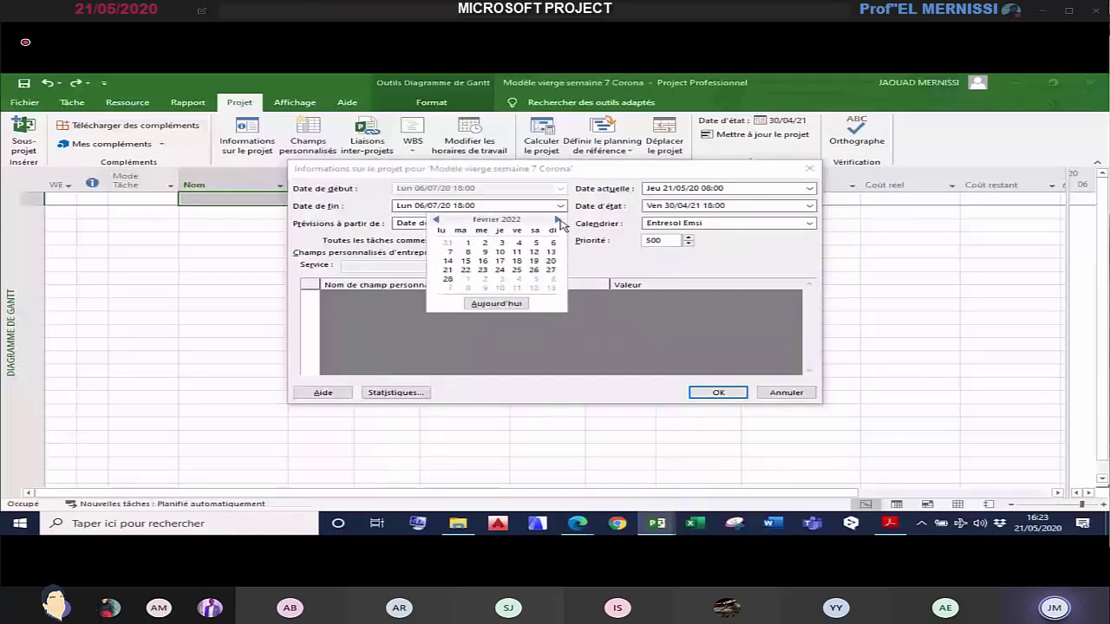
double_click(559, 221)
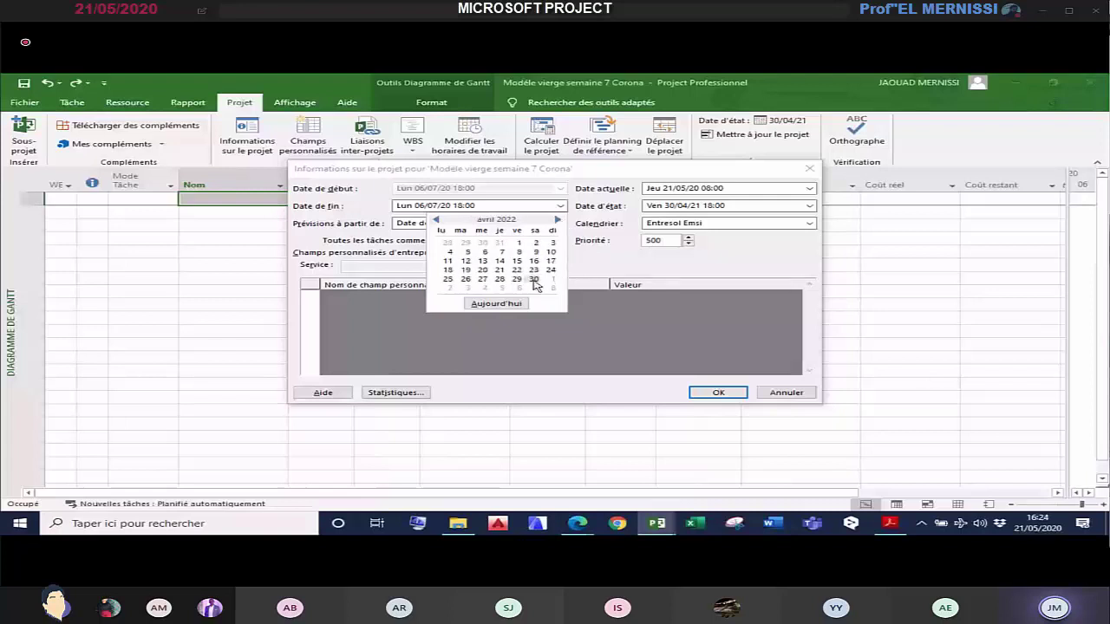
click(535, 279)
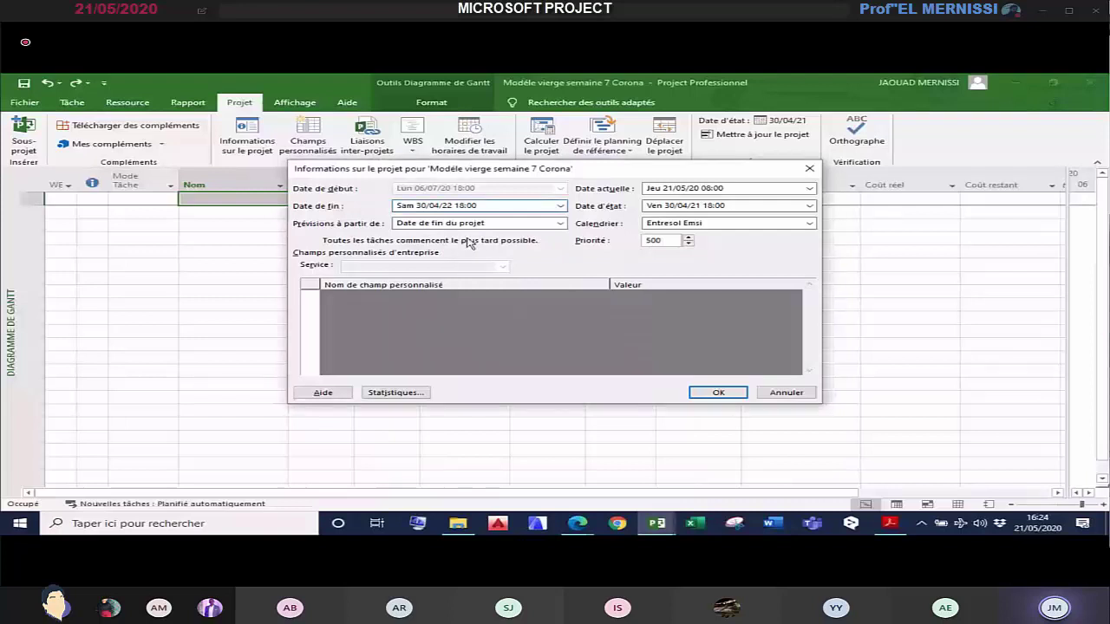
click(717, 393)
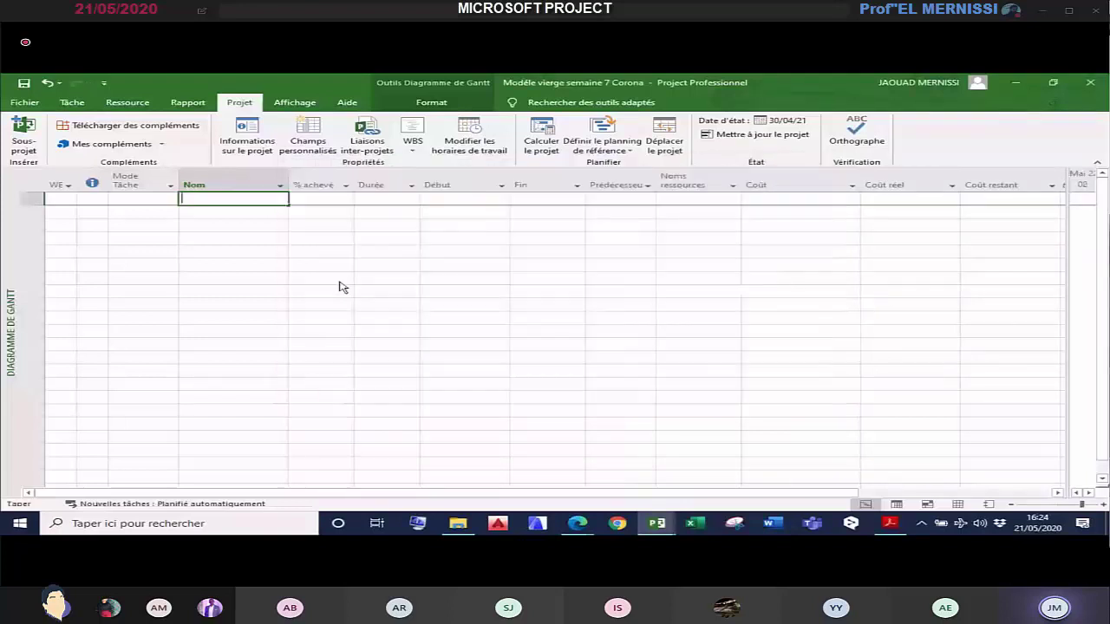
Step: Add a test task named ghgfhgf in the first row and widen the Fin column to show the full date
text(ghgfhgf)
click(339, 282)
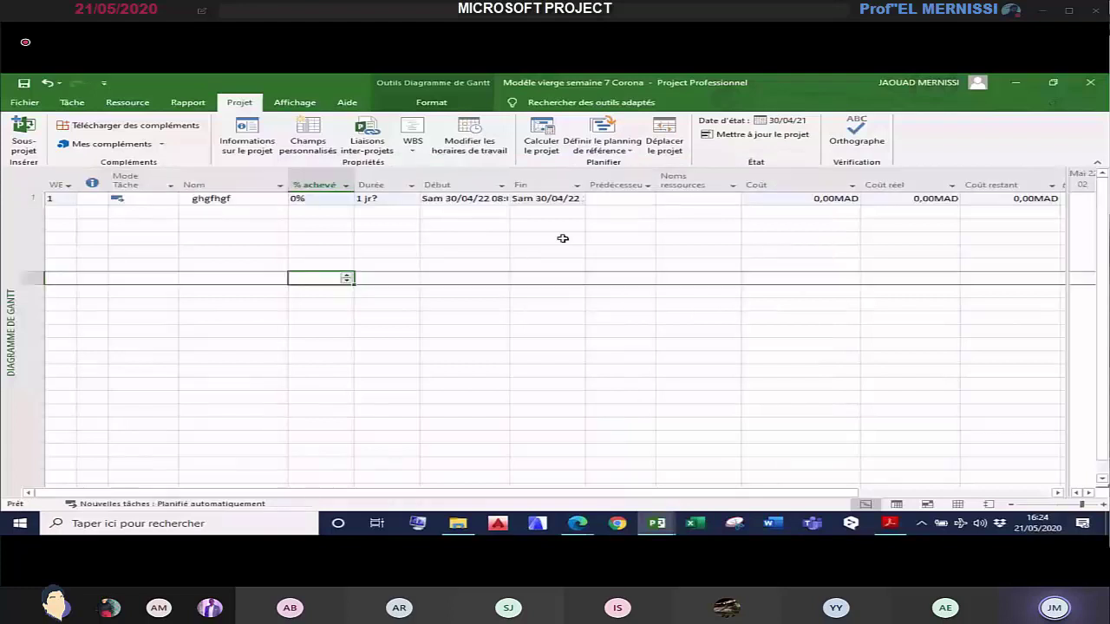
drag(586, 184, 634, 183)
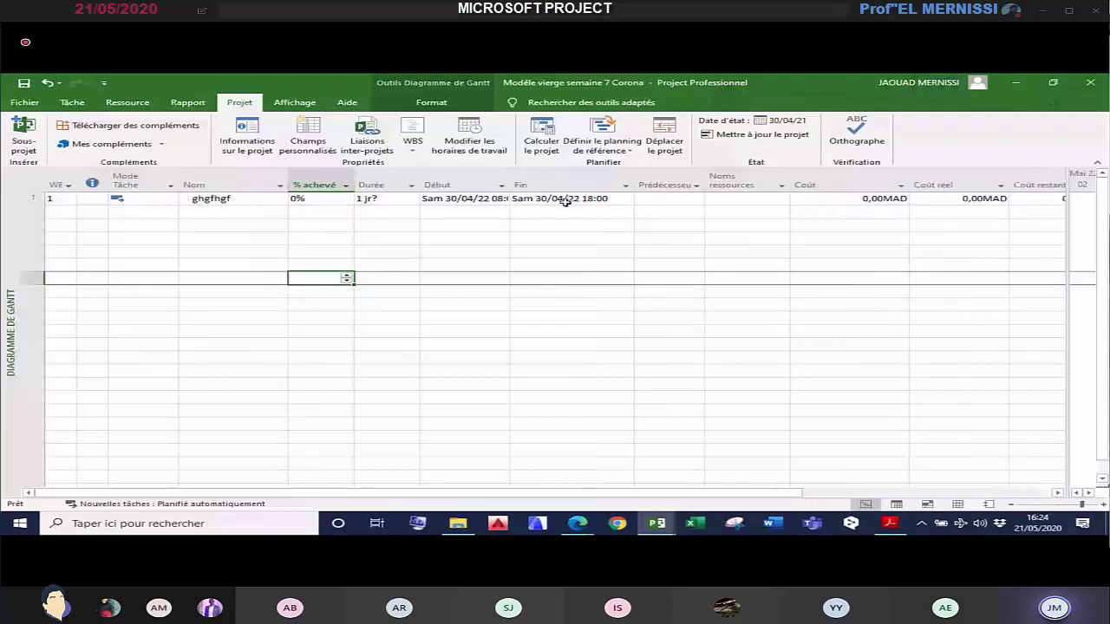
Step: Set the ghgfhgf task's duration to 30 days and widen the Début and Fin columns to show the full dates
click(379, 202)
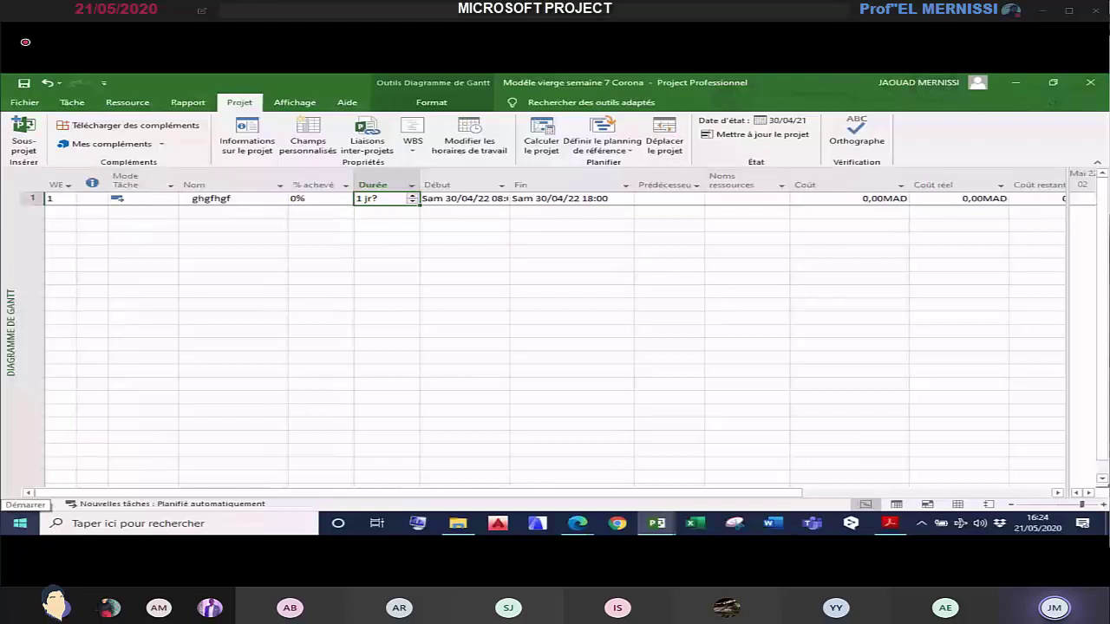
text(30)
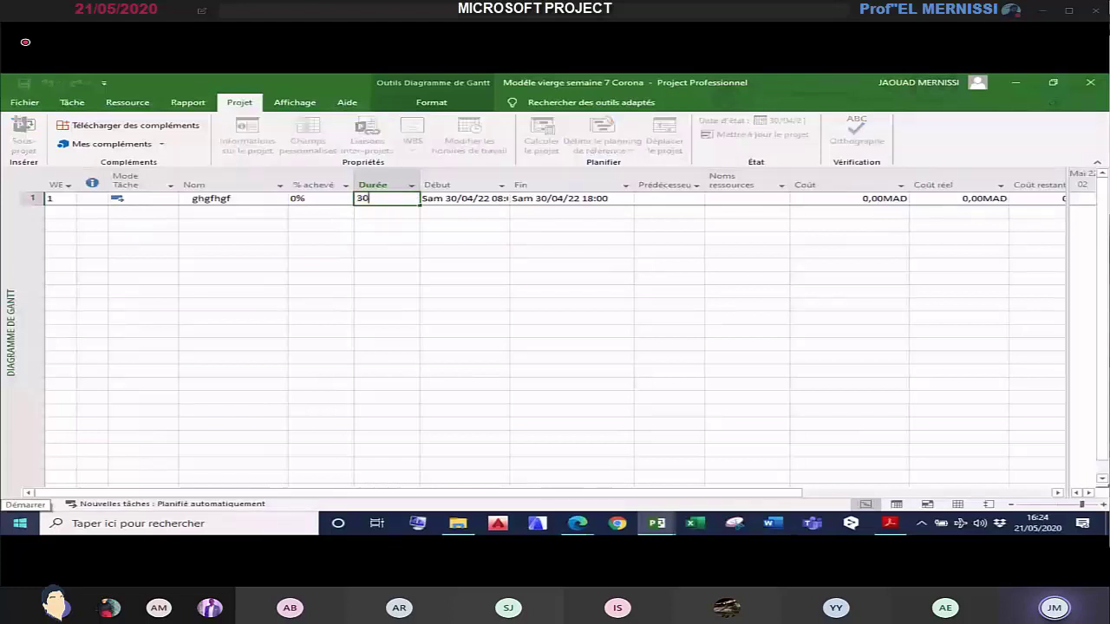
key(Return)
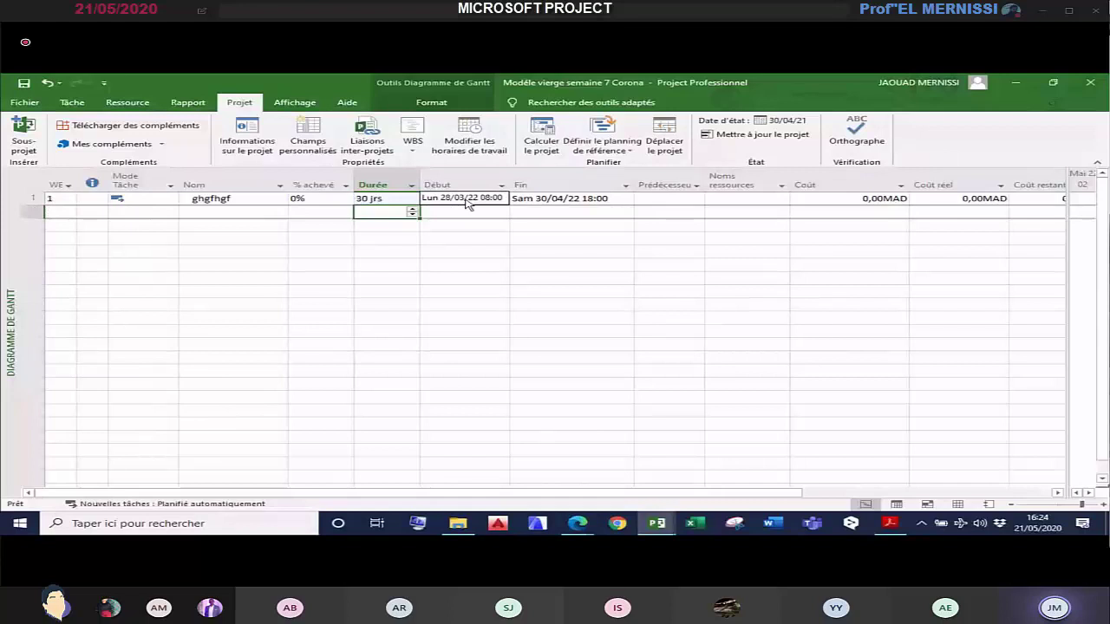
drag(509, 180, 529, 179)
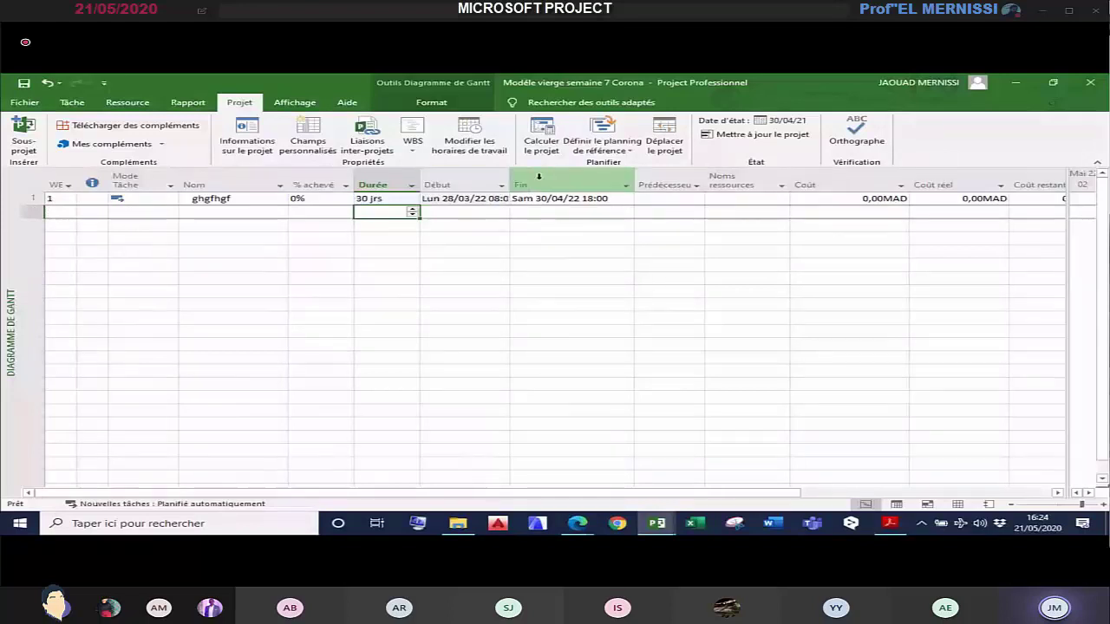
drag(646, 178, 653, 179)
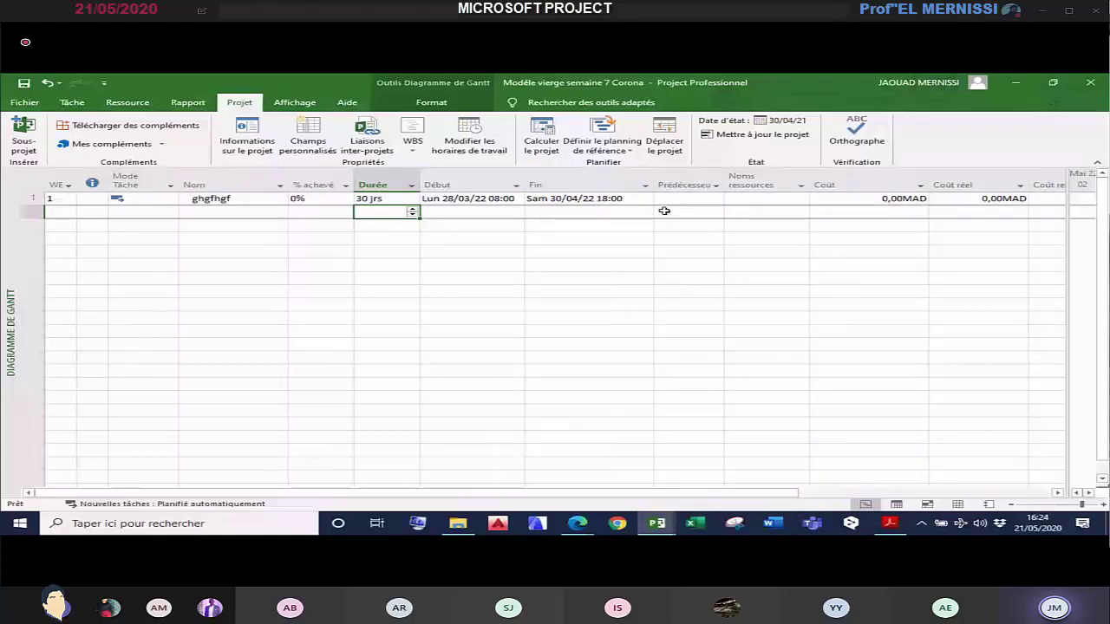
click(599, 198)
click(468, 199)
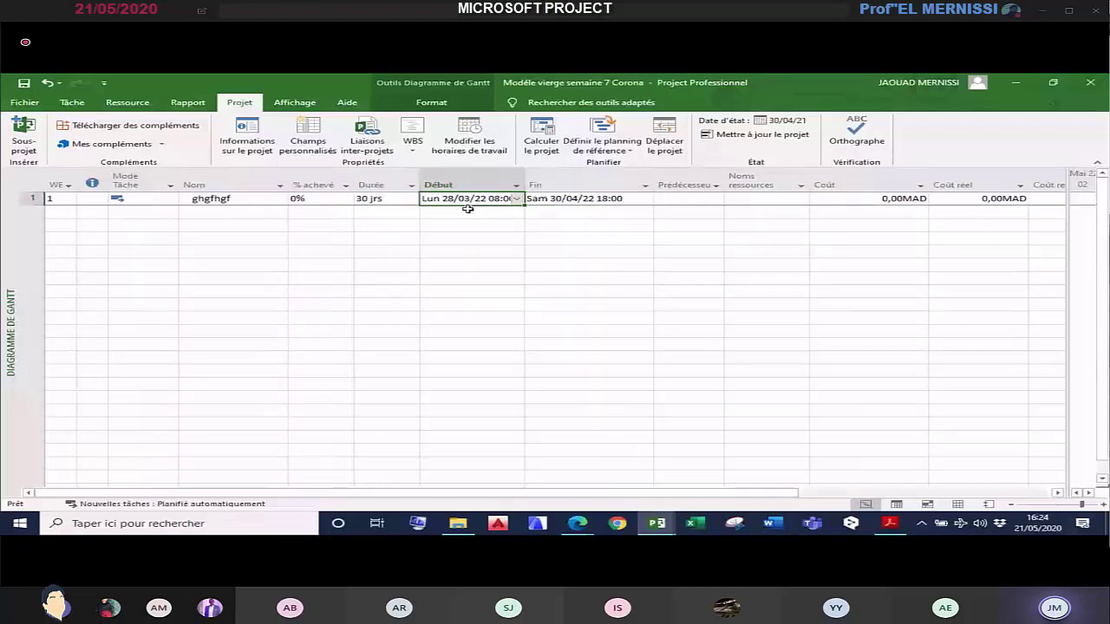
Step: Switch to TP 6 Ms Project Mai 2020.pdf in Adobe Acrobat Reader and review the task table and instructions 3 to 9, marking instruction 8 while reading
click(890, 525)
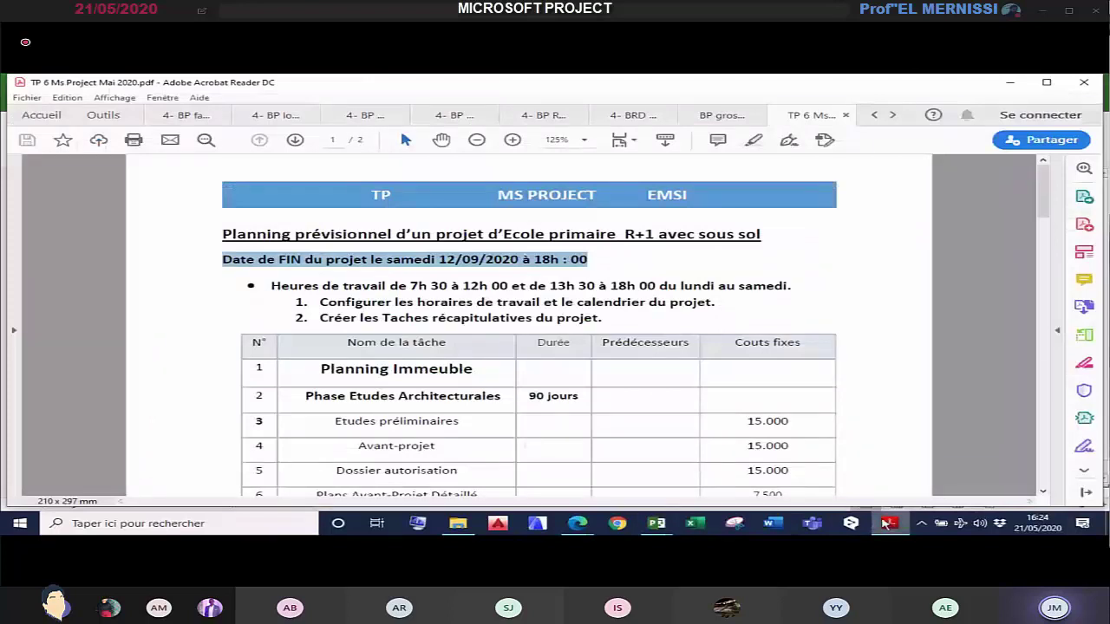
scroll(502, 300, down, 1)
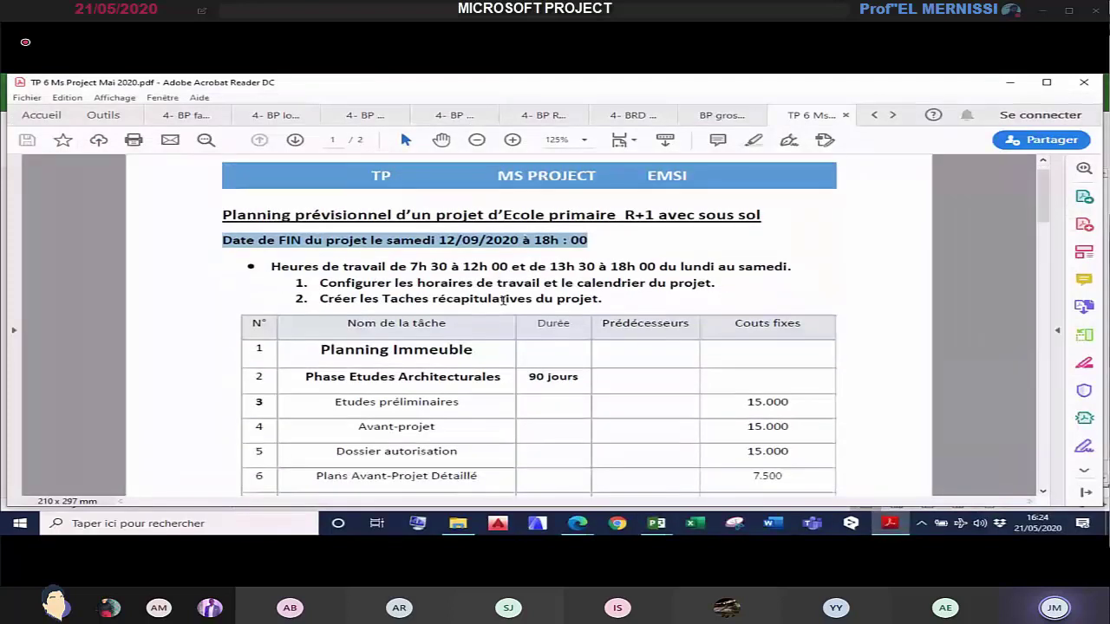
scroll(503, 299, down, 3)
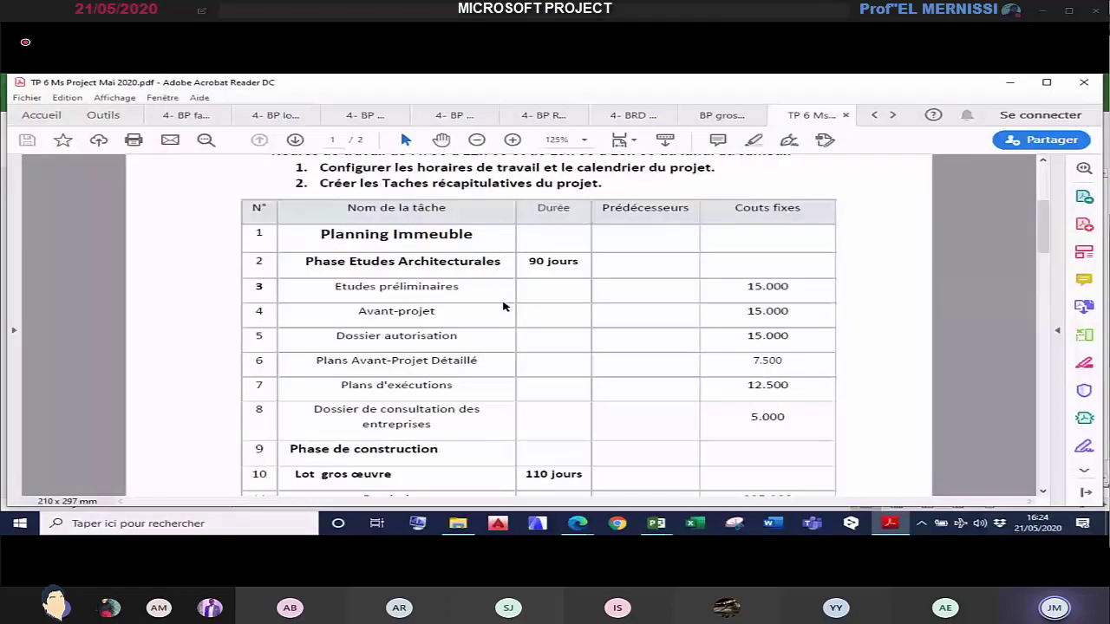
scroll(503, 307, down, 10)
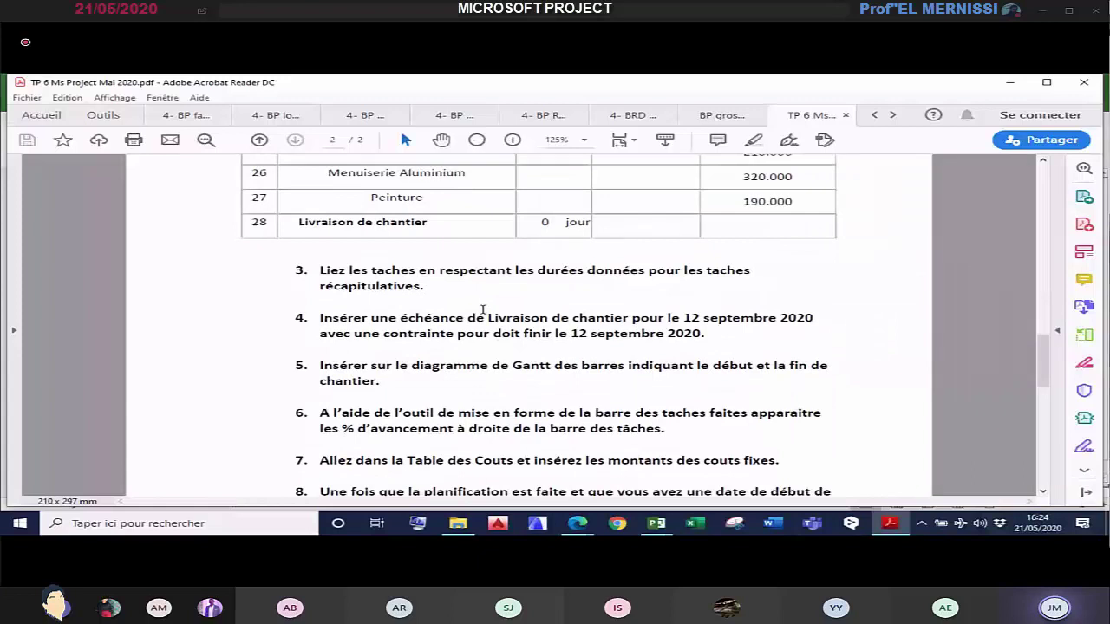
scroll(483, 310, down, 1)
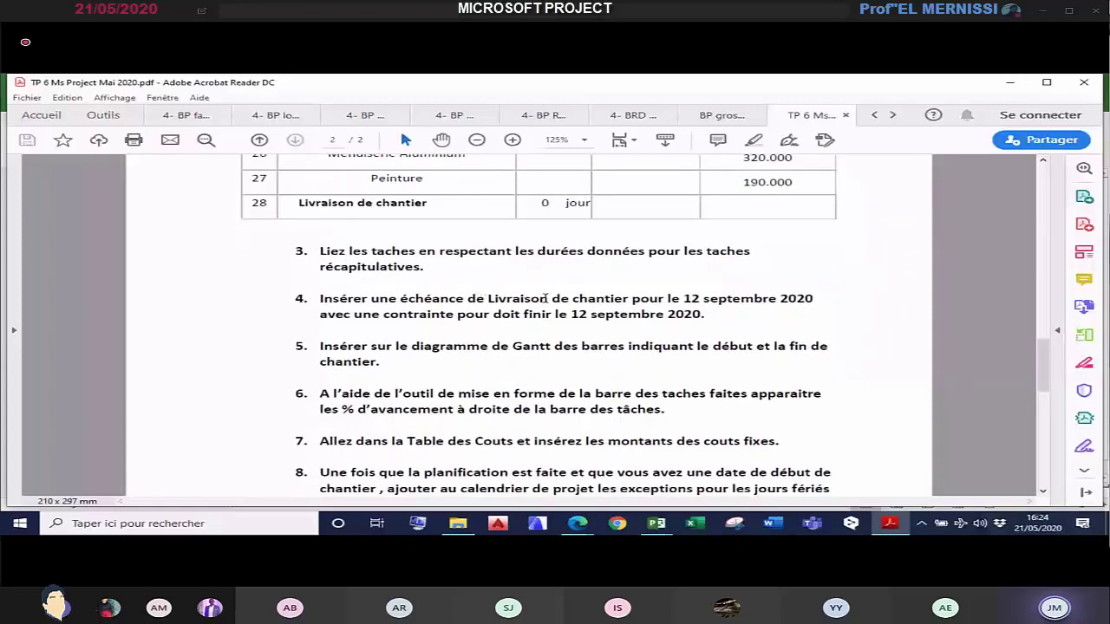
scroll(593, 330, down, 1)
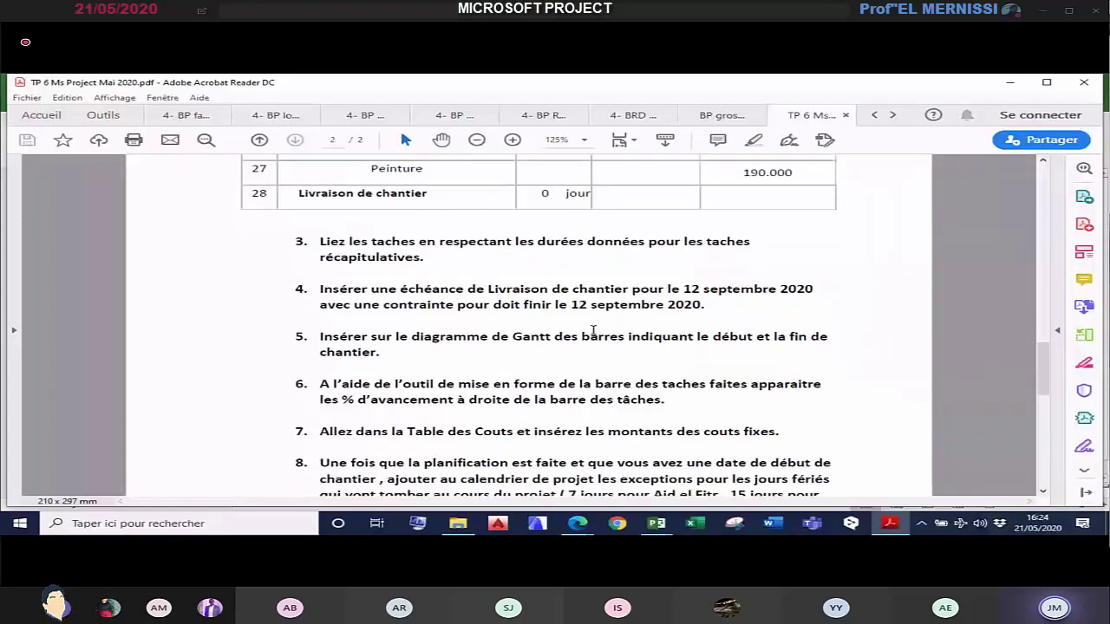
scroll(593, 331, down, 2)
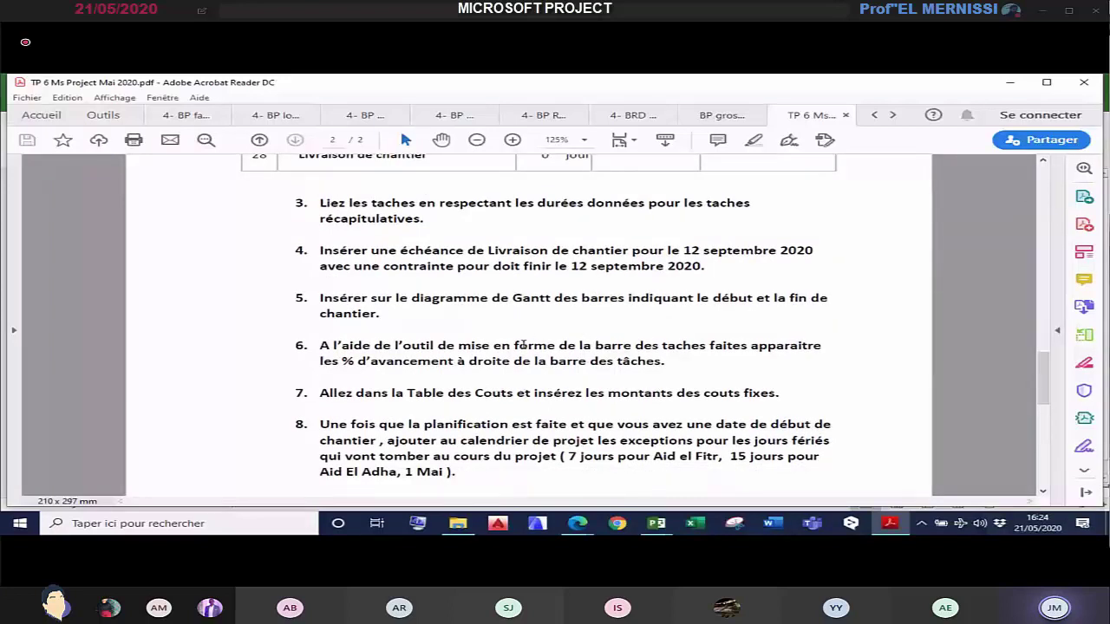
scroll(511, 312, down, 3)
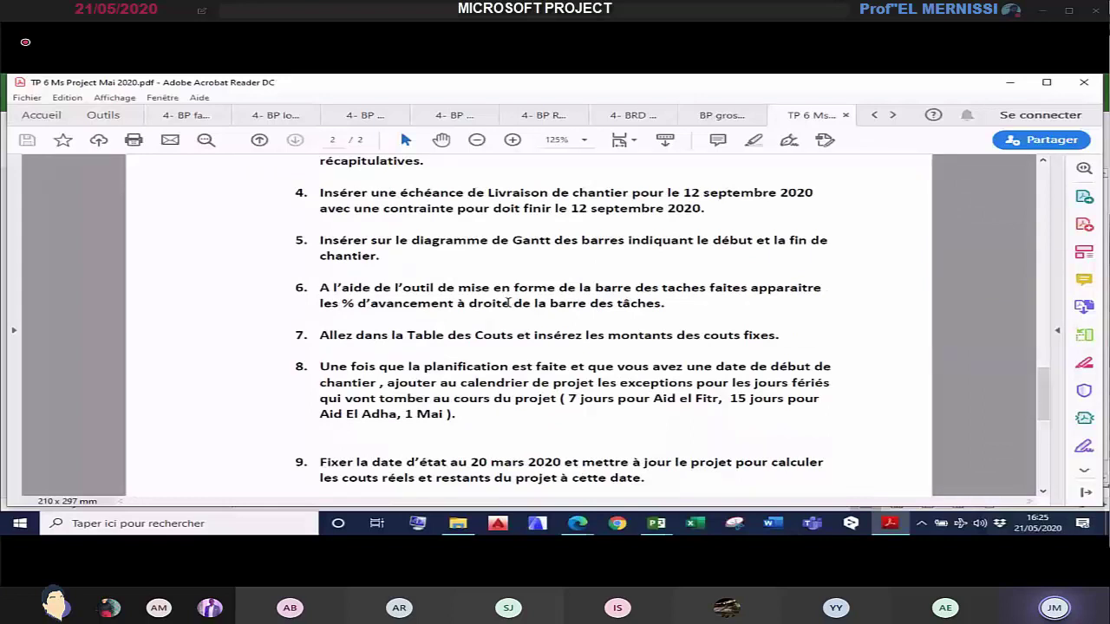
scroll(508, 302, down, 3)
drag(317, 319, 456, 368)
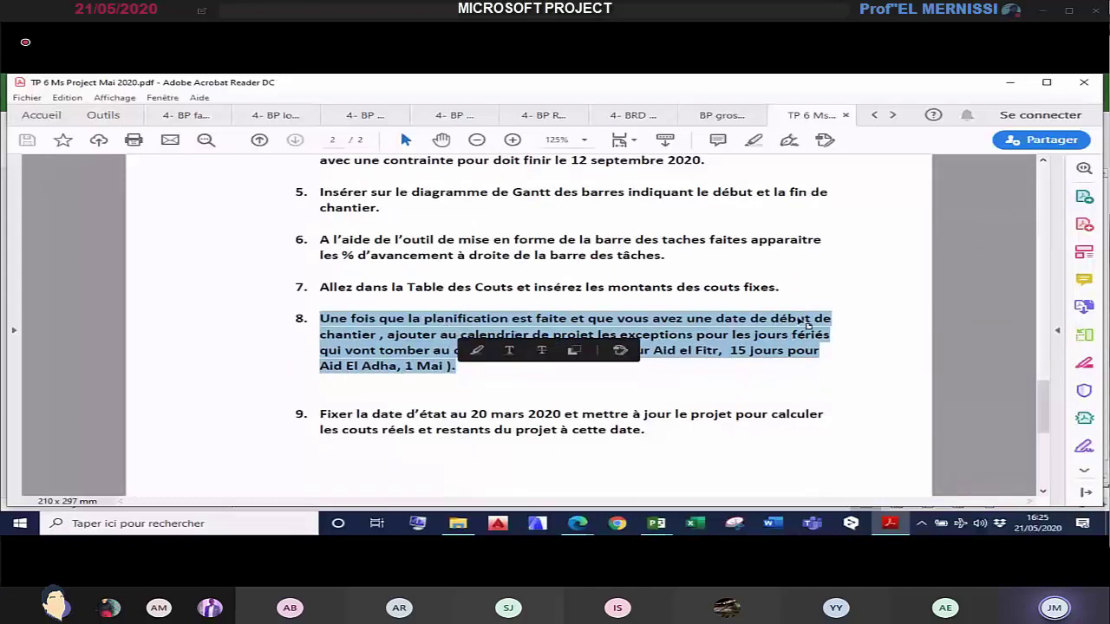
click(581, 381)
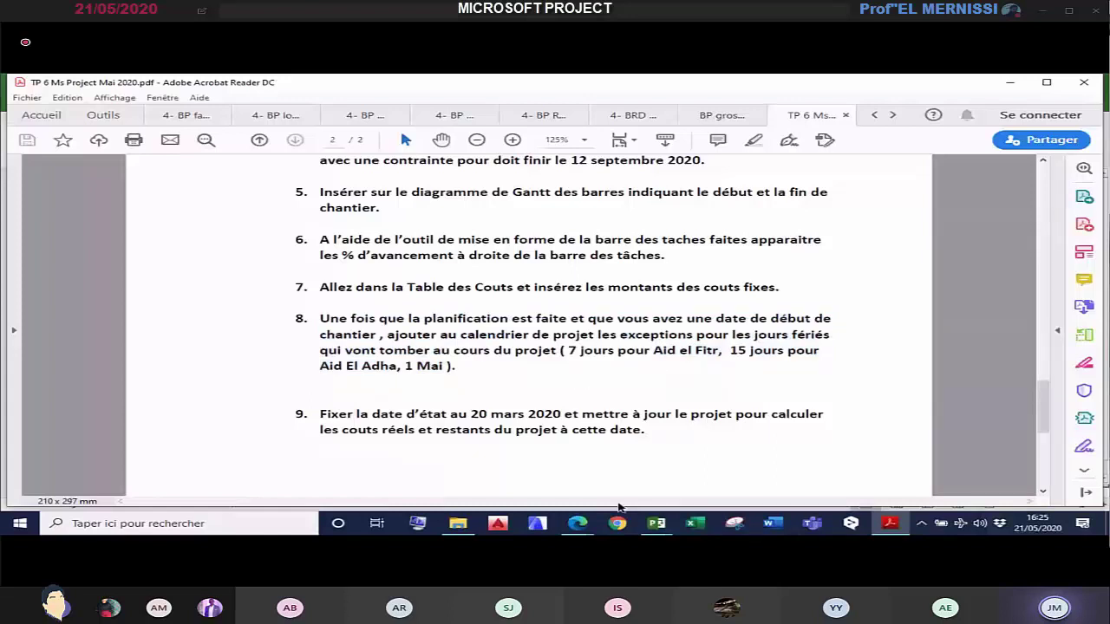
Step: Switch back to the Modèle vierge semaine 7 Corona project and set the ghgfhgf task's duration to 380 days
click(656, 523)
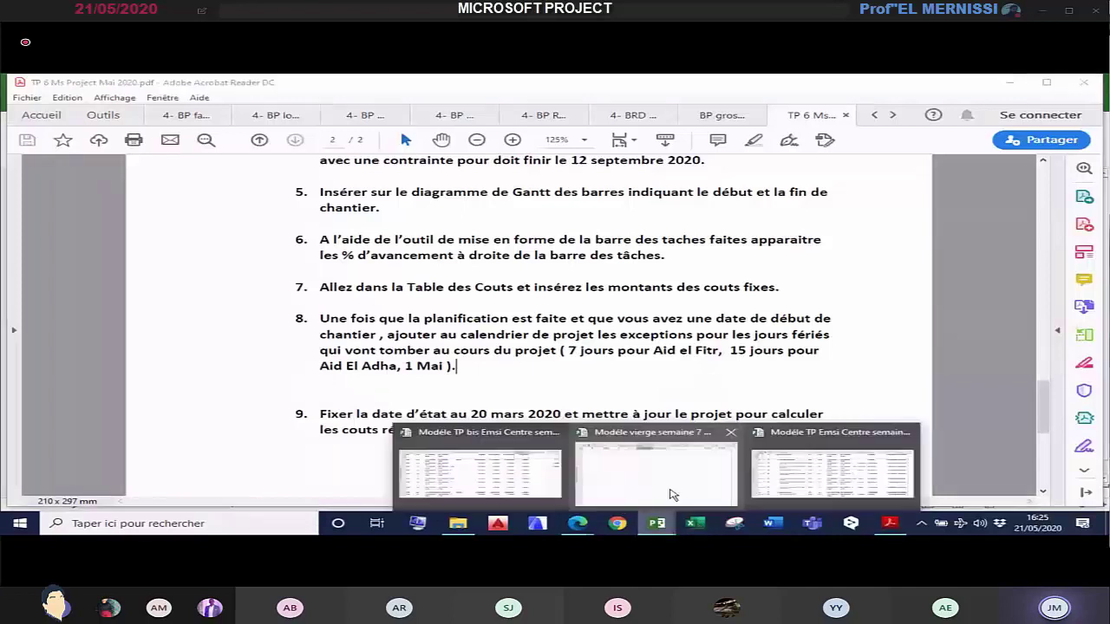
click(672, 494)
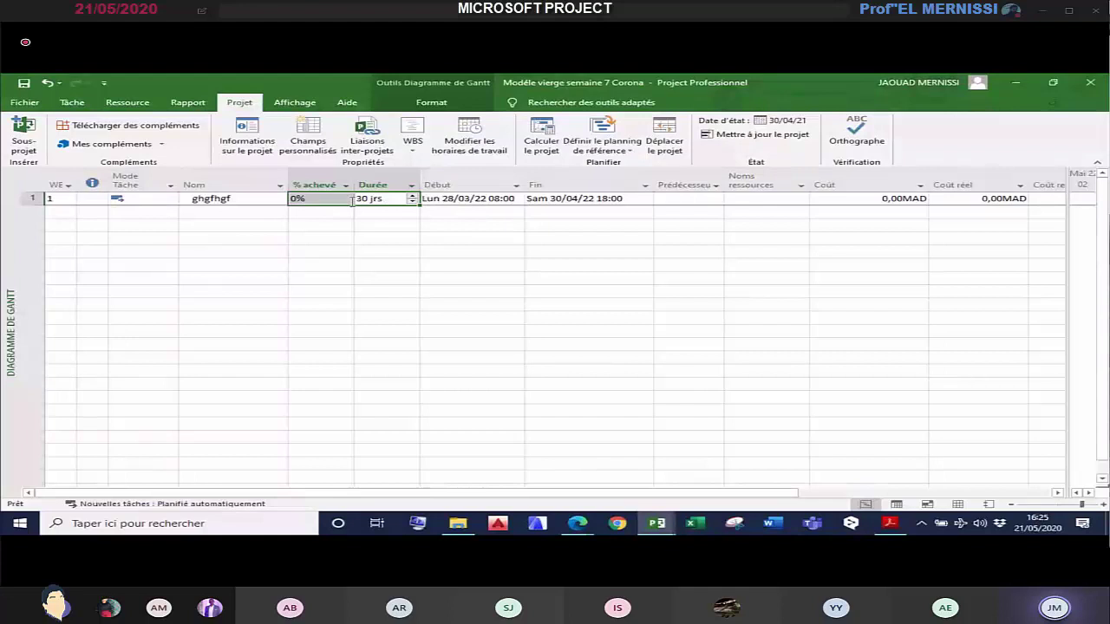
double_click(401, 198)
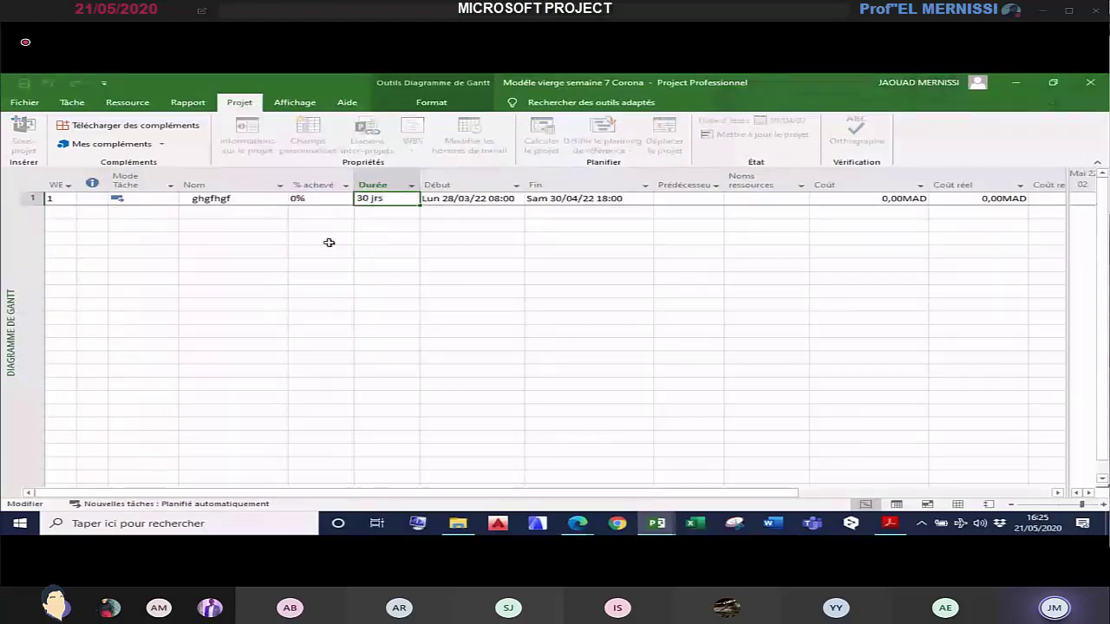
key(BackSpace)
key(BackSpace)
key(BackSpace)
key(BackSpace)
key(BackSpace)
key(BackSpace)
text(380)
key(Return)
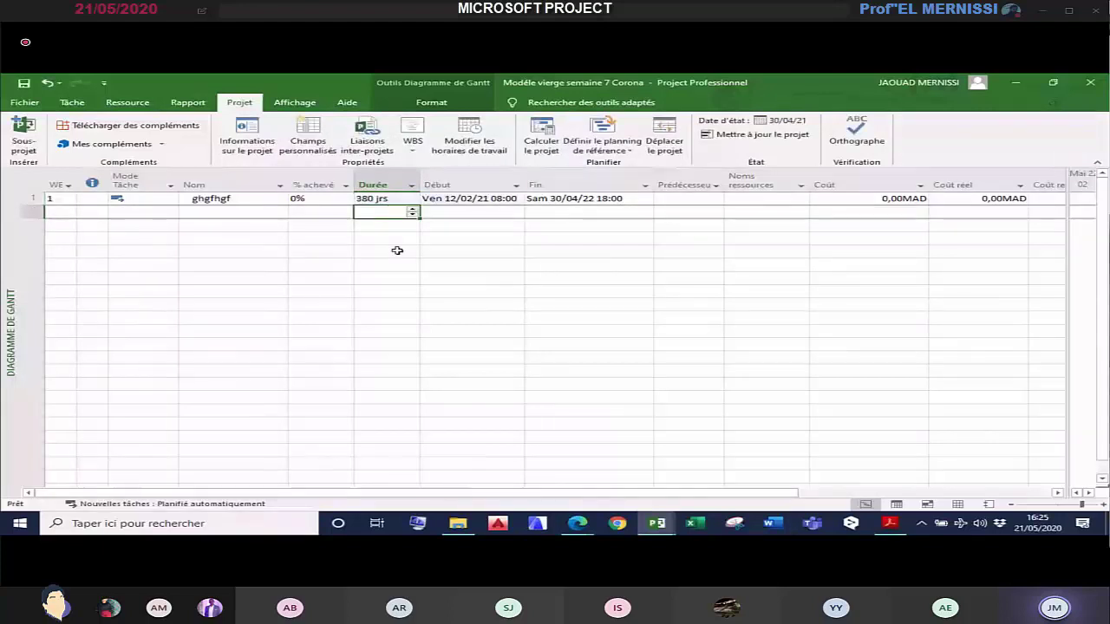
Step: Widen the Début column slightly and check the ghgfhgf task's start and finish dates
drag(226, 212, 233, 387)
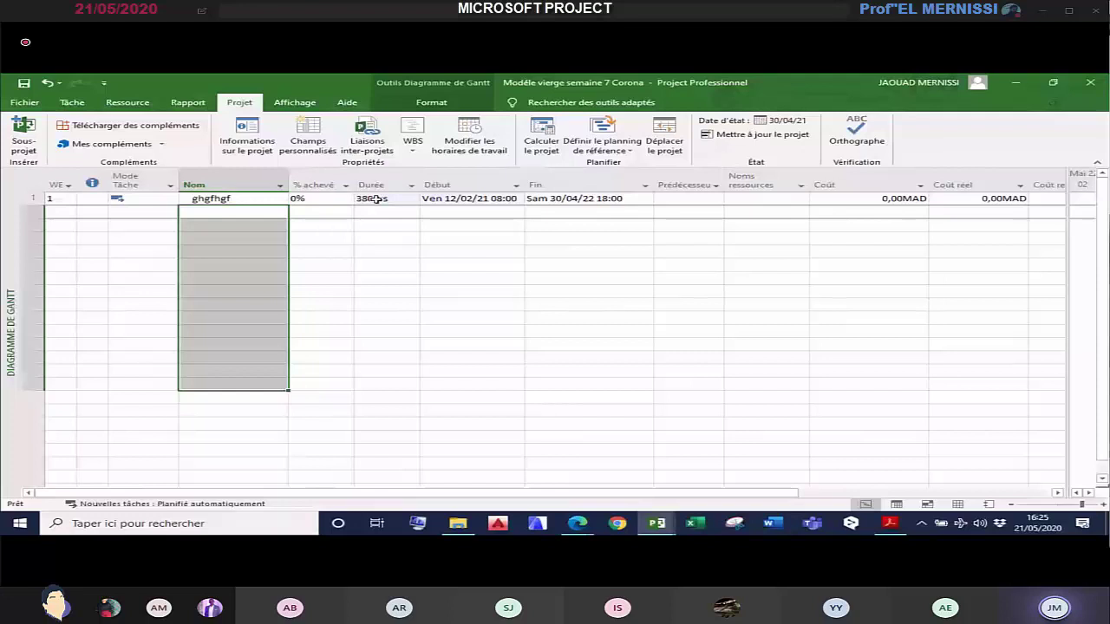
drag(525, 184, 535, 184)
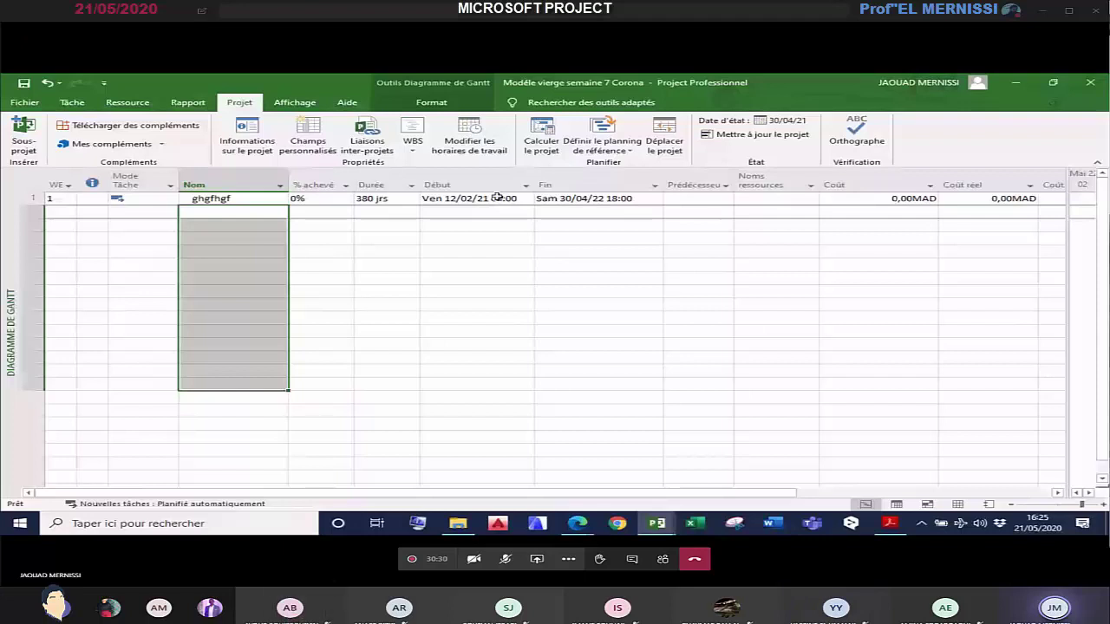
click(555, 197)
click(481, 198)
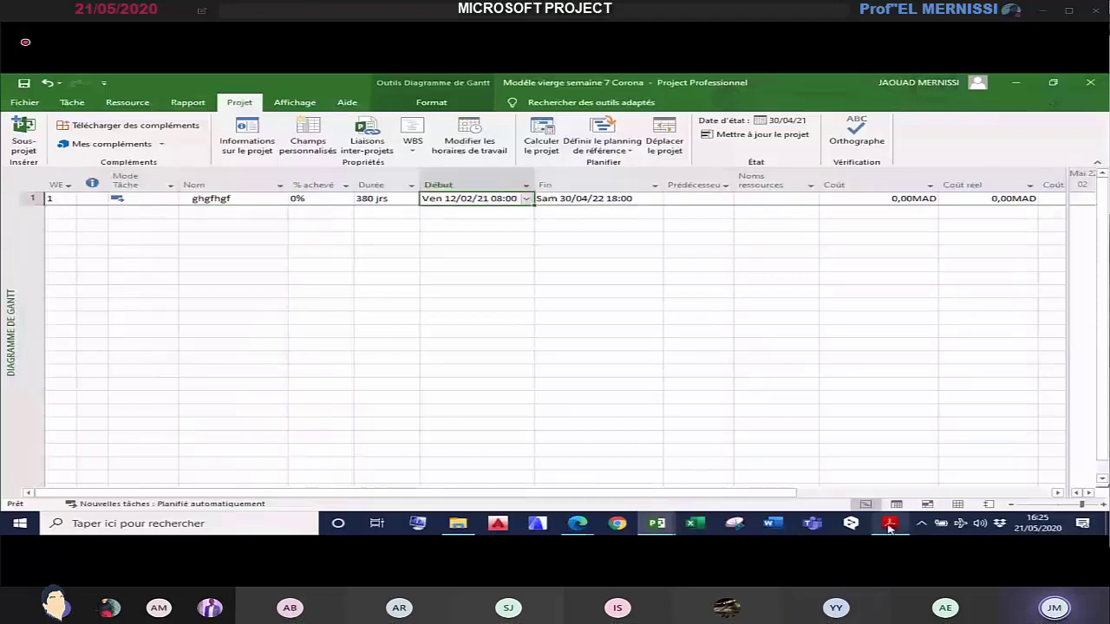
Step: Consult instruction 8 of the TP 6 PDF in Adobe Acrobat Reader, return to Microsoft Project and compare the task's start and finish dates
click(889, 524)
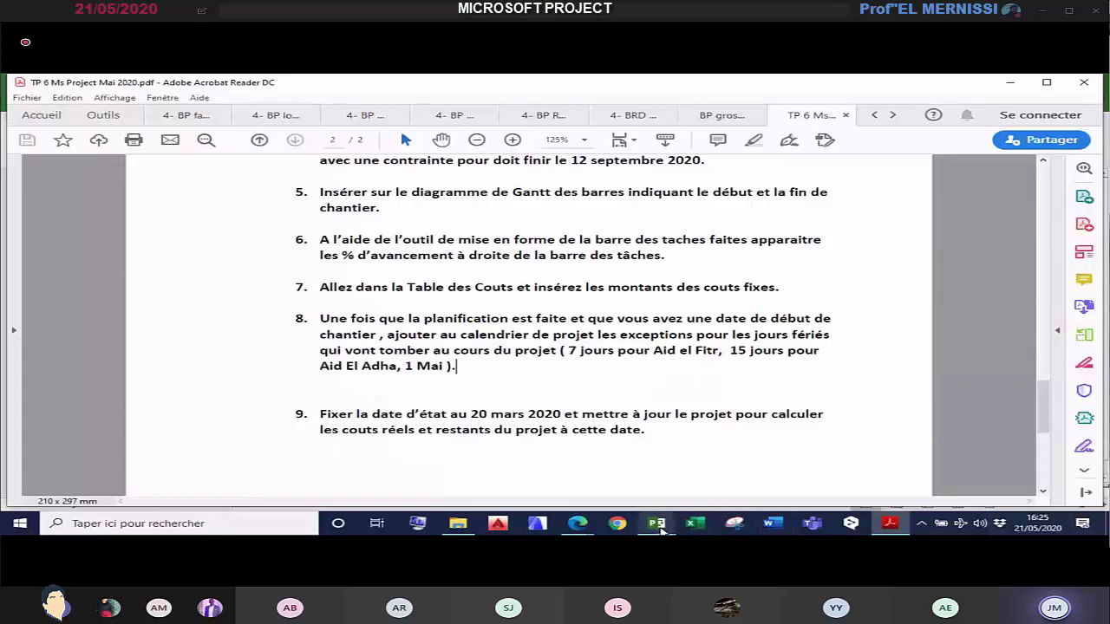
click(657, 524)
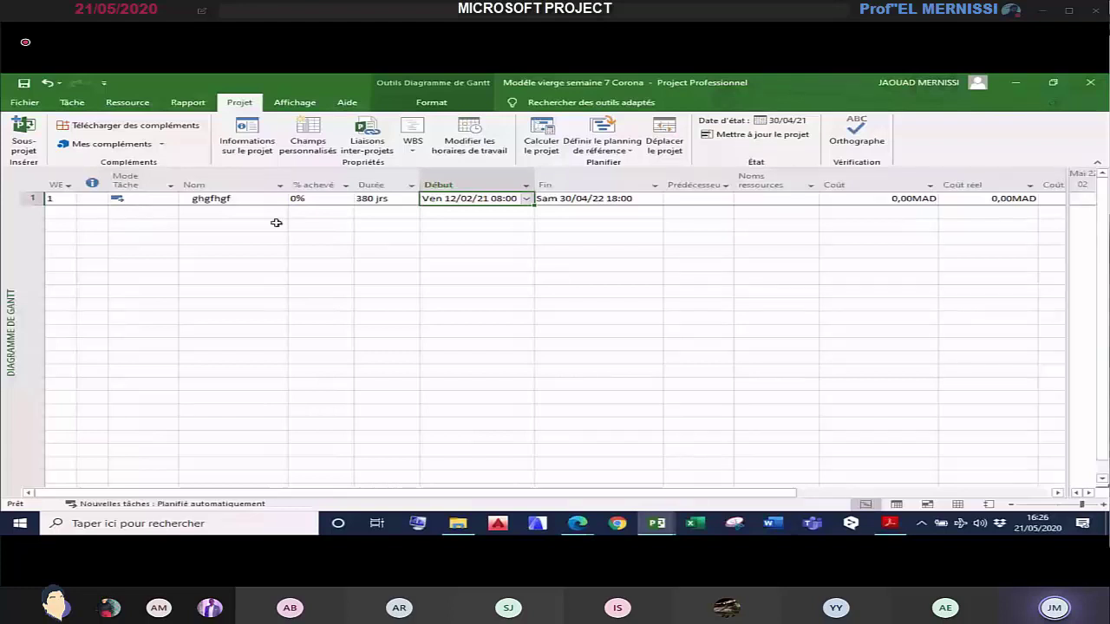
drag(275, 223, 275, 384)
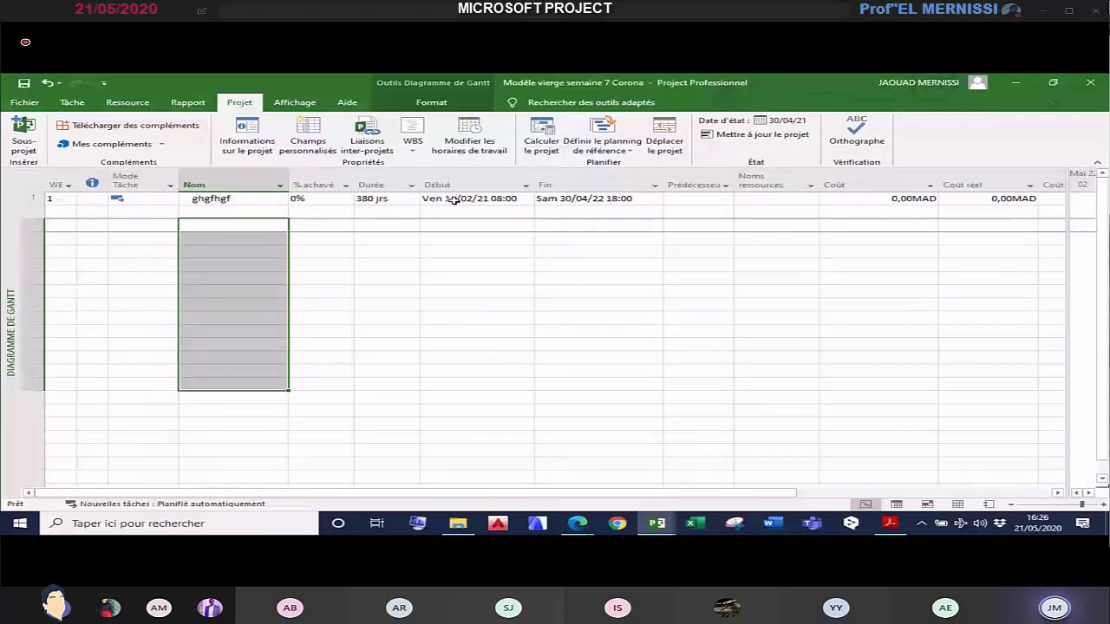
click(573, 198)
click(507, 201)
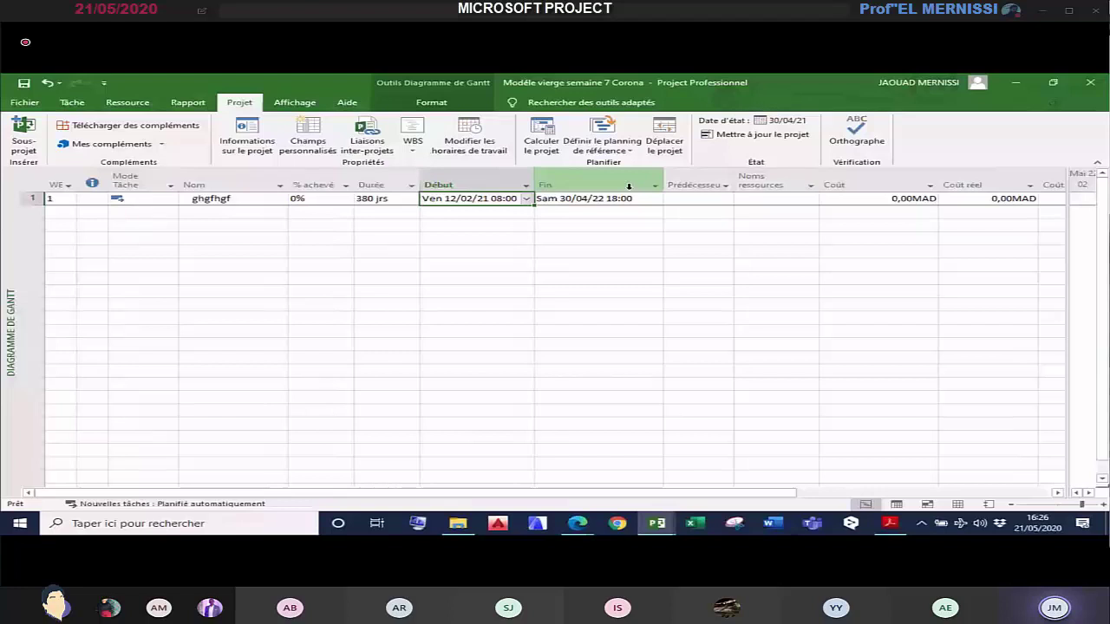
Step: Review the working-time exceptions of the Entresol Emsi project calendar and check them against the ghgfhgf task's start date
click(479, 135)
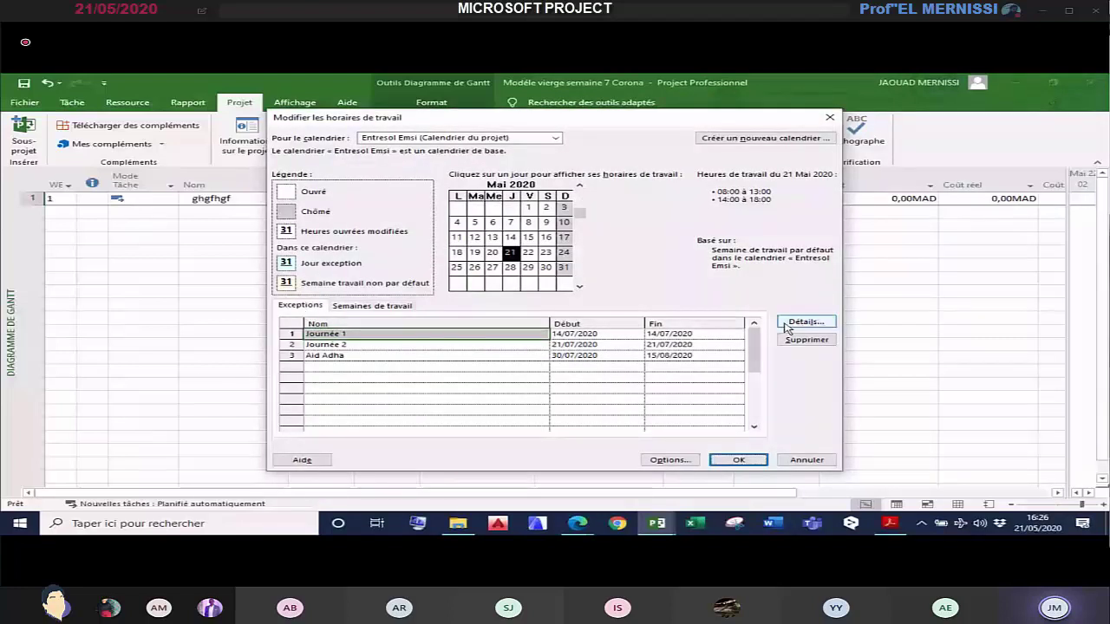
click(738, 460)
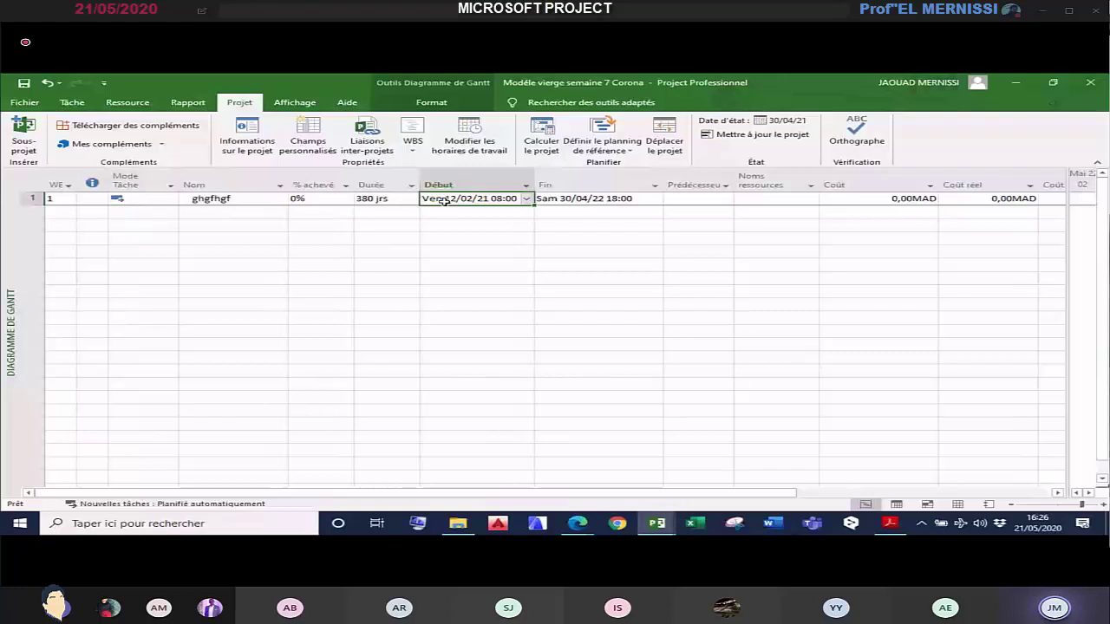
click(444, 199)
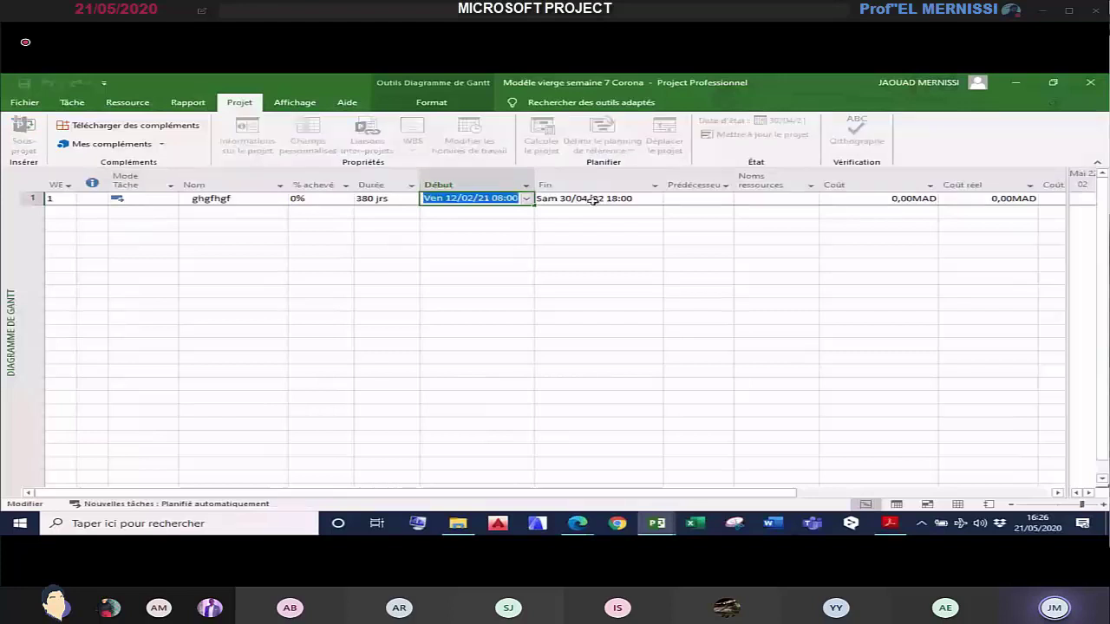
Step: Switch to the TP 6 PDF in Adobe Acrobat Reader and read instructions 8 and 9, marking their text while reading
click(889, 524)
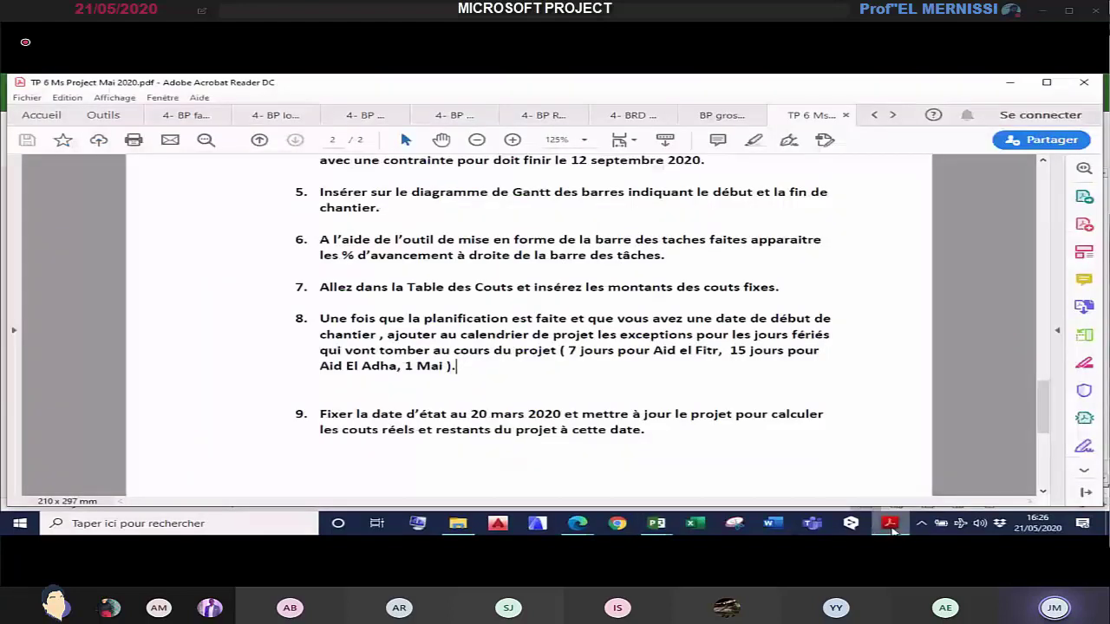
drag(456, 366, 319, 319)
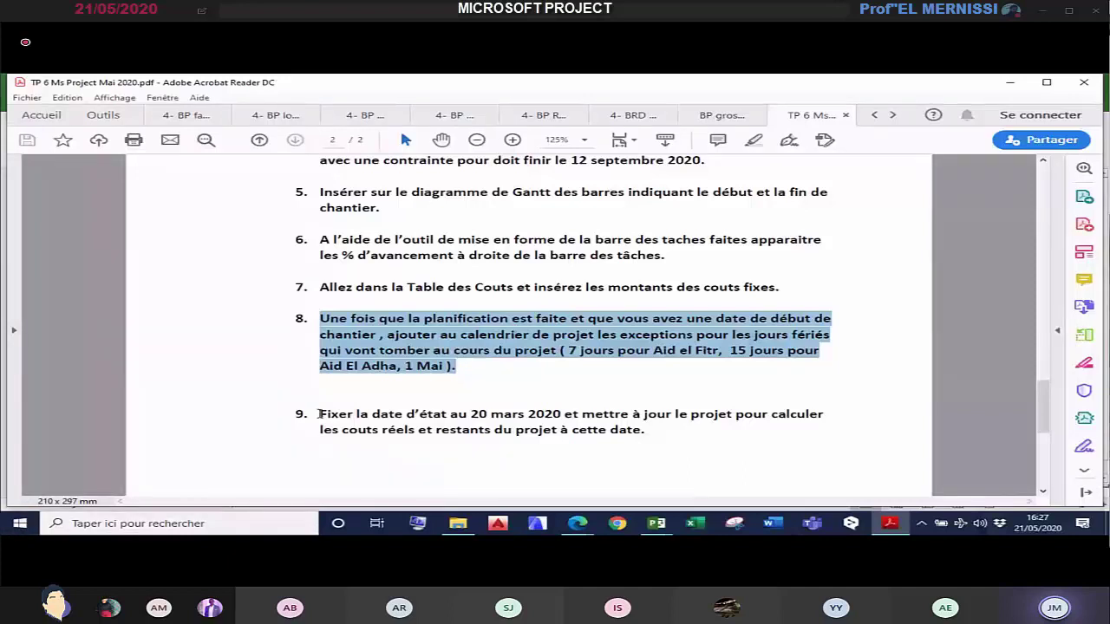
drag(319, 414, 734, 417)
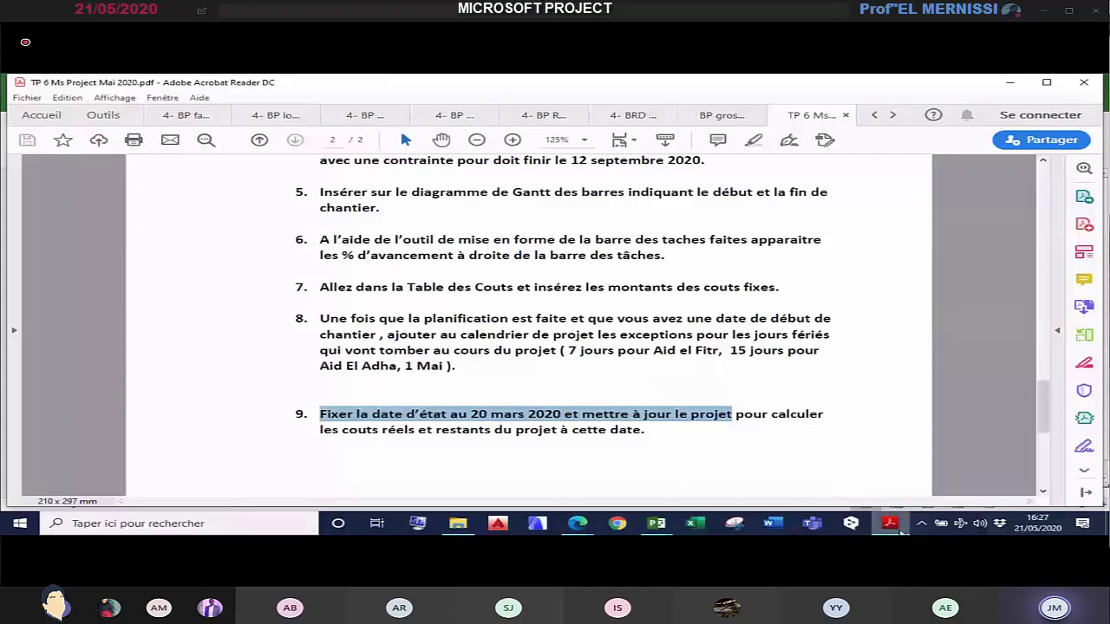
mouse_move(902, 533)
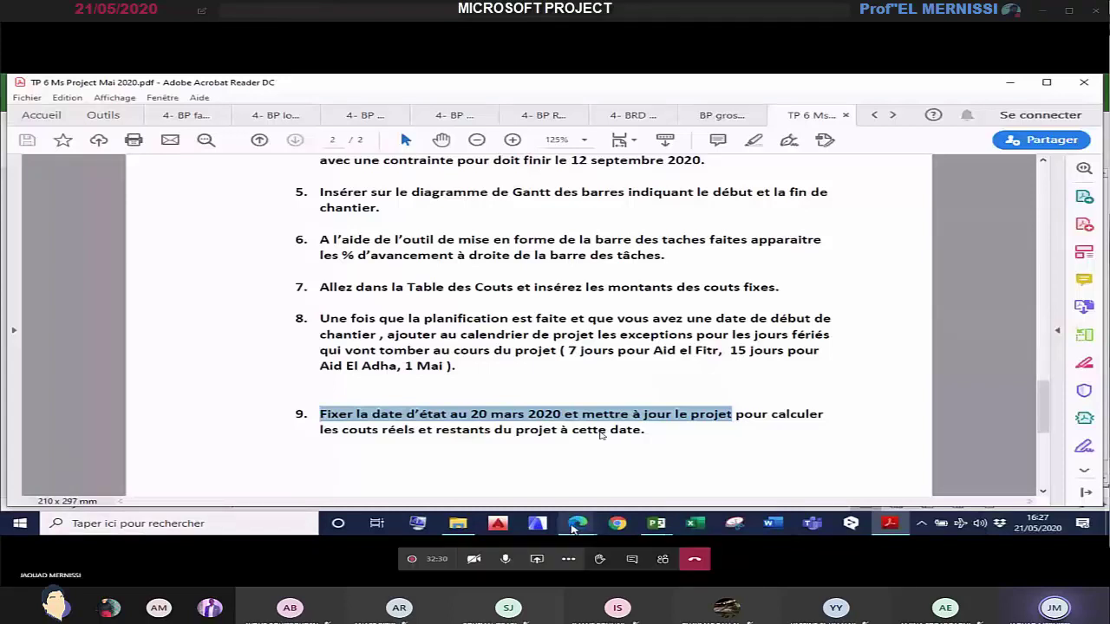
mouse_move(575, 525)
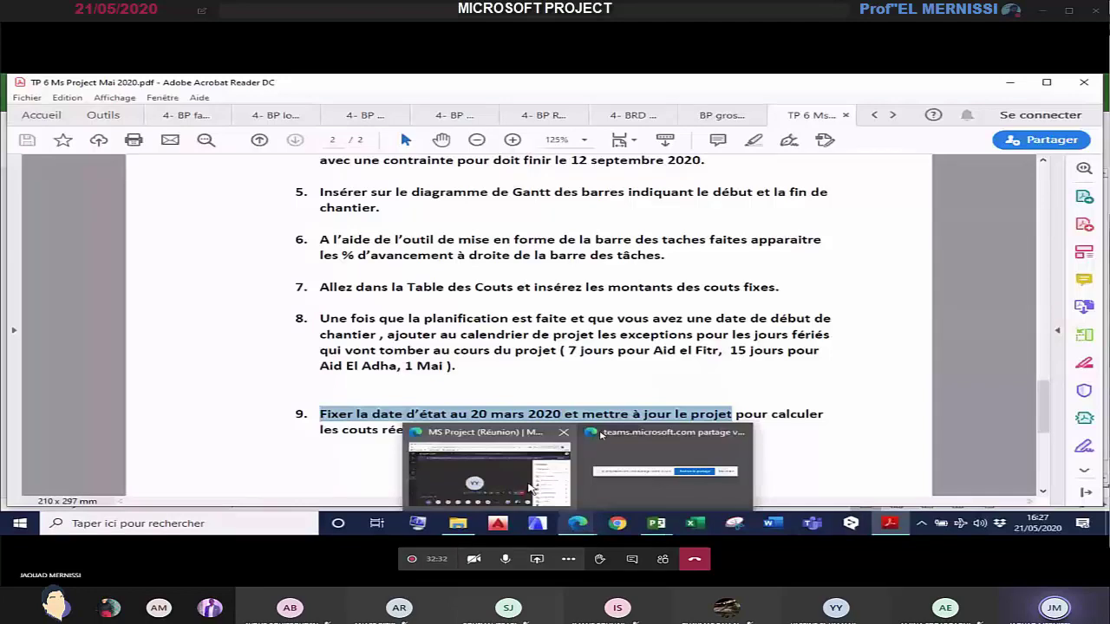